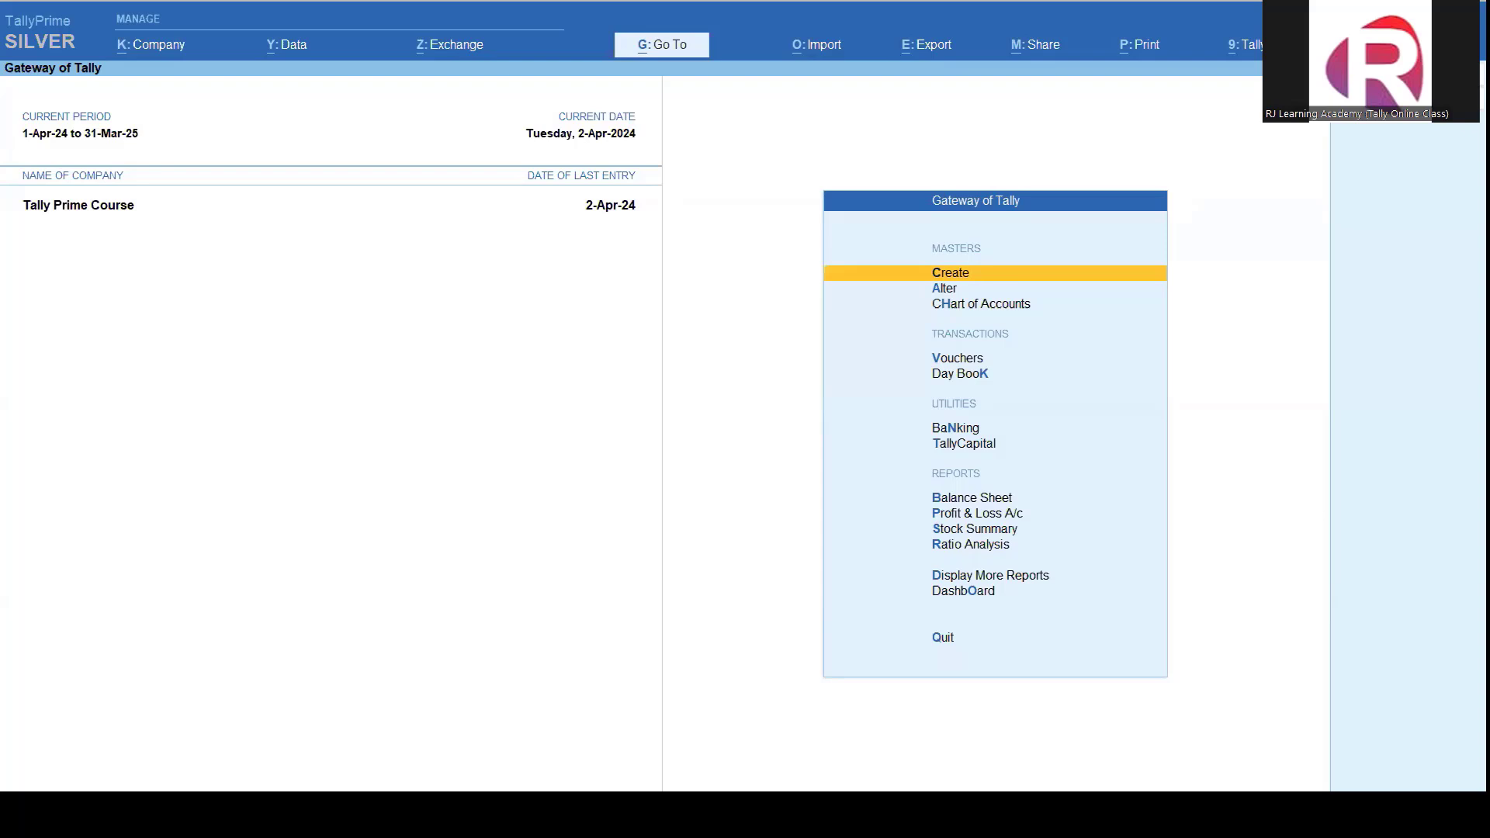
Step: Examine the voucher modes offered for a new purchase voucher, leaving the voucher without an entry
key(Down)
key(Down)
key(Down)
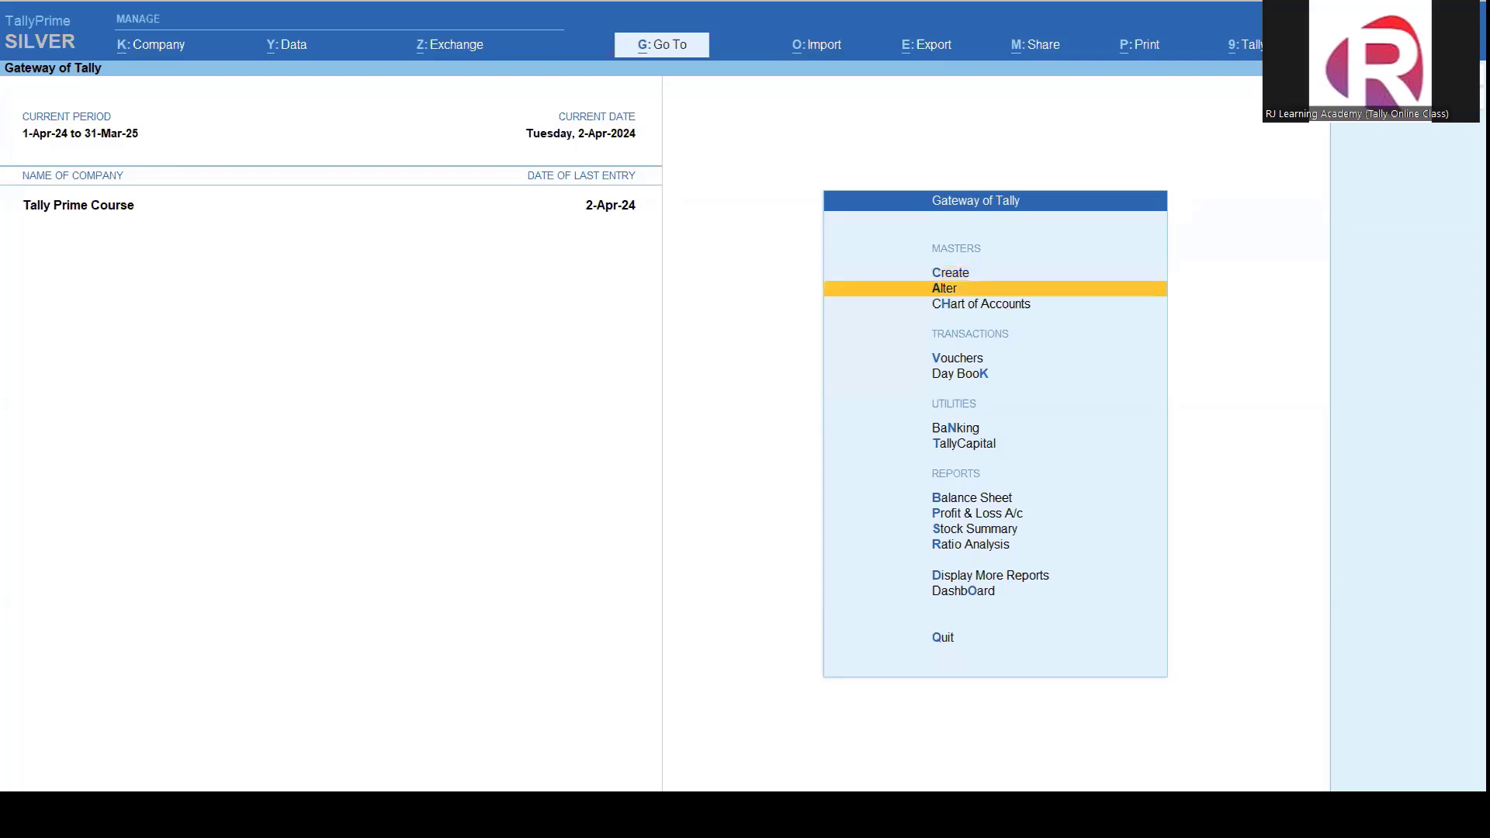
key(Return)
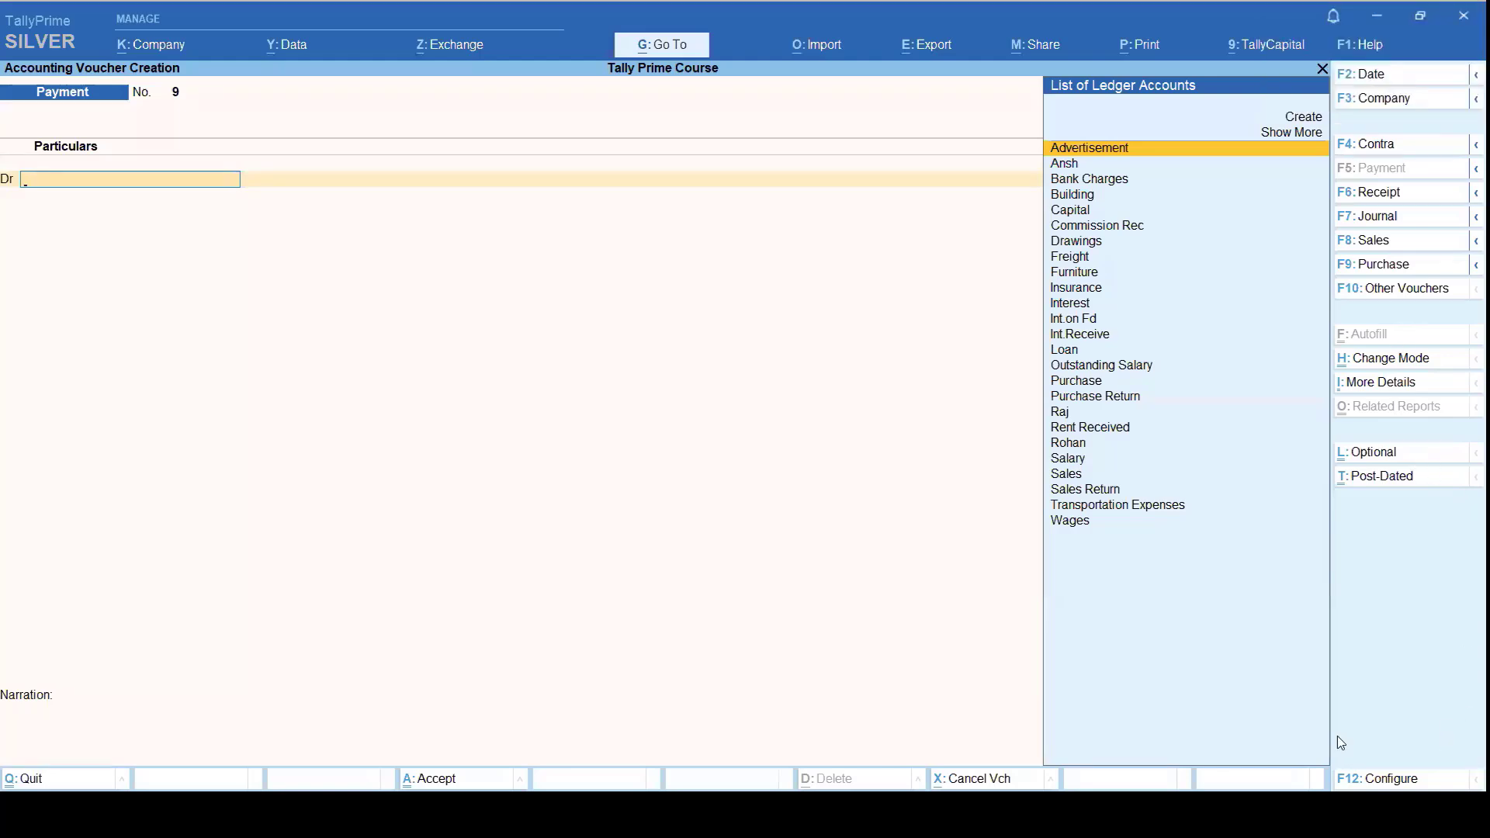
click(1382, 265)
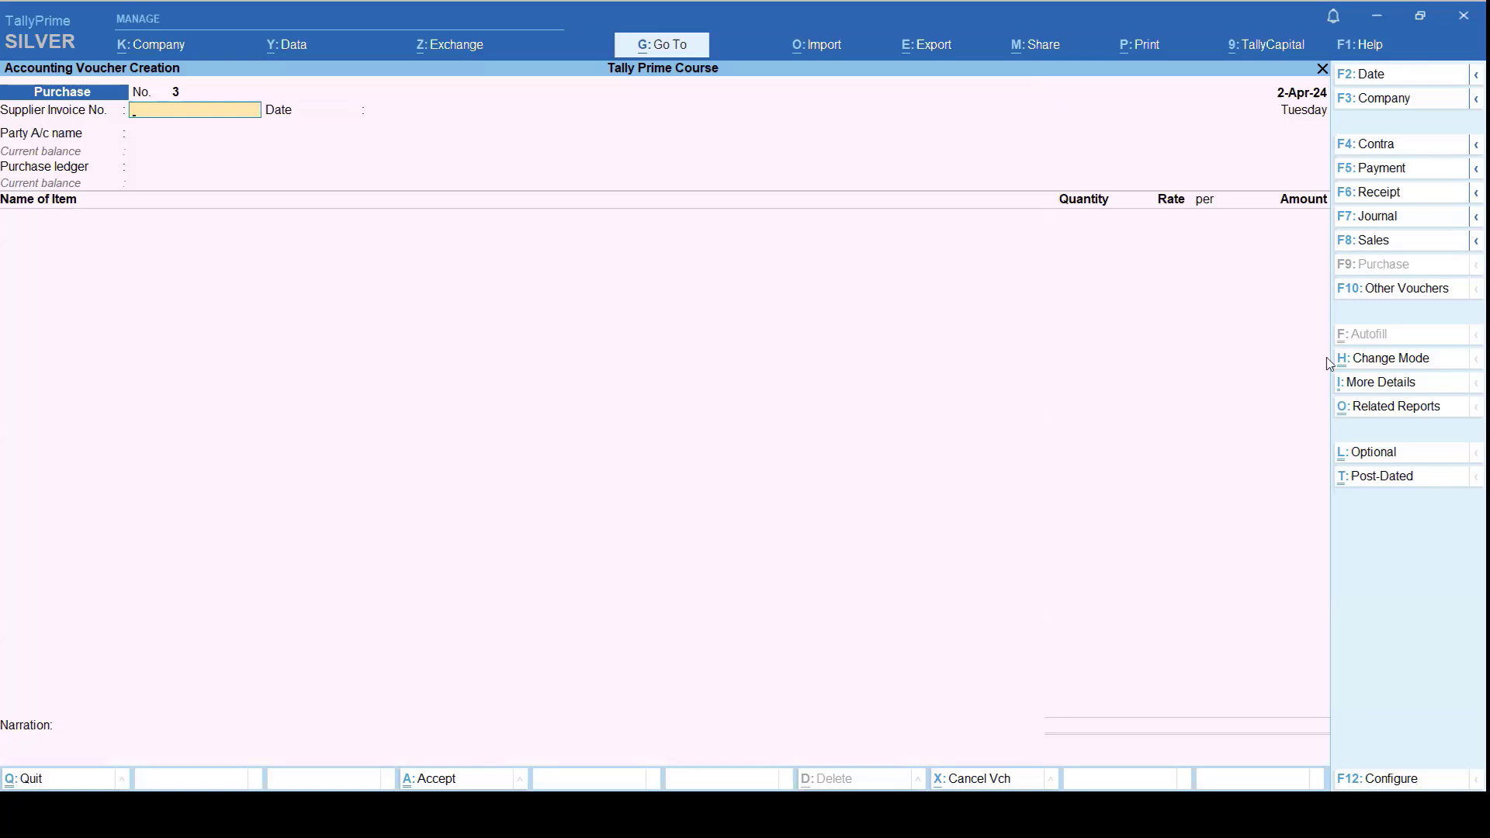
click(1388, 362)
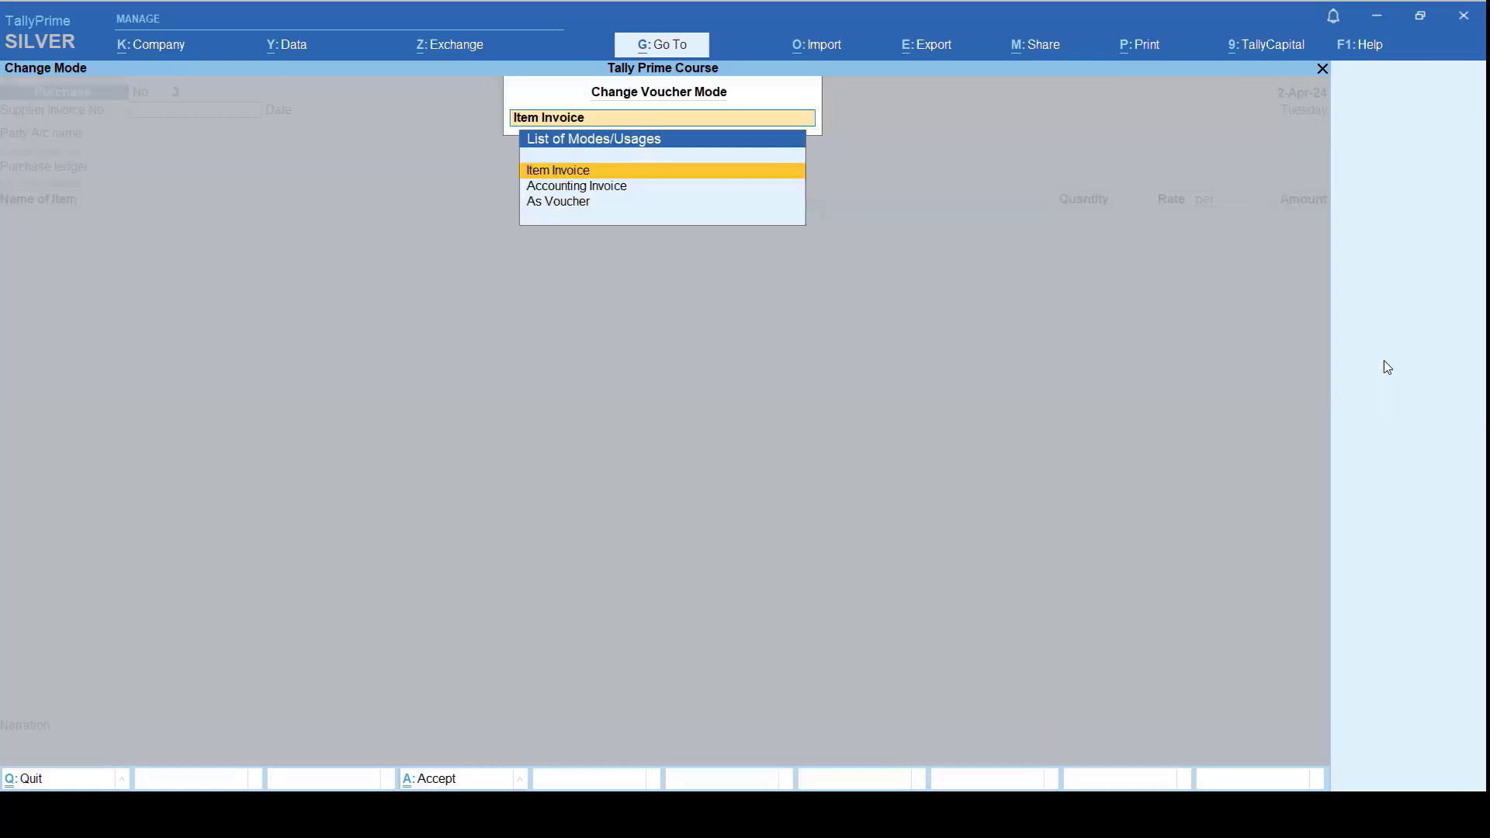
key(Down)
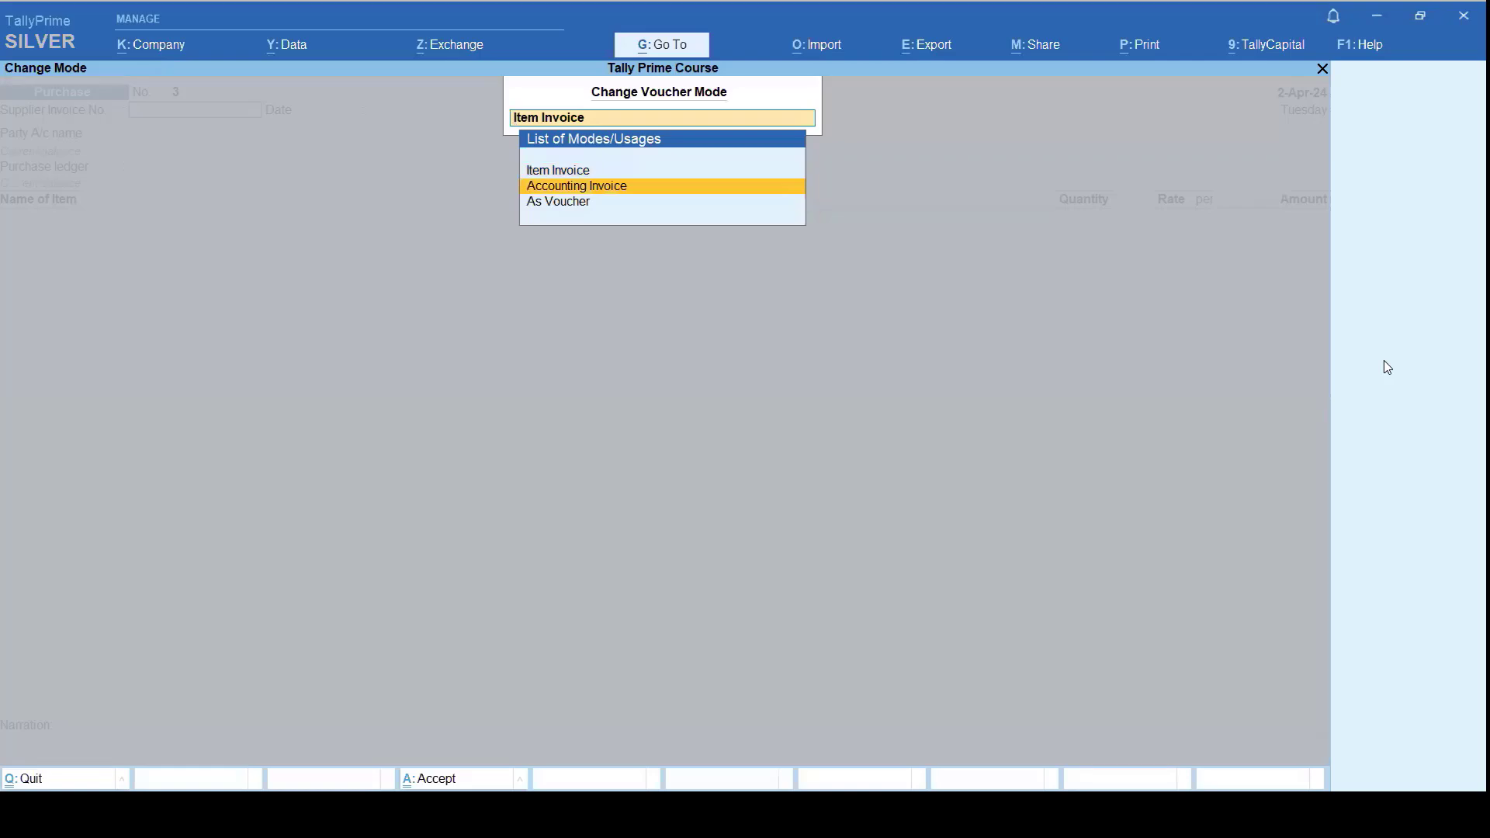
key(Return)
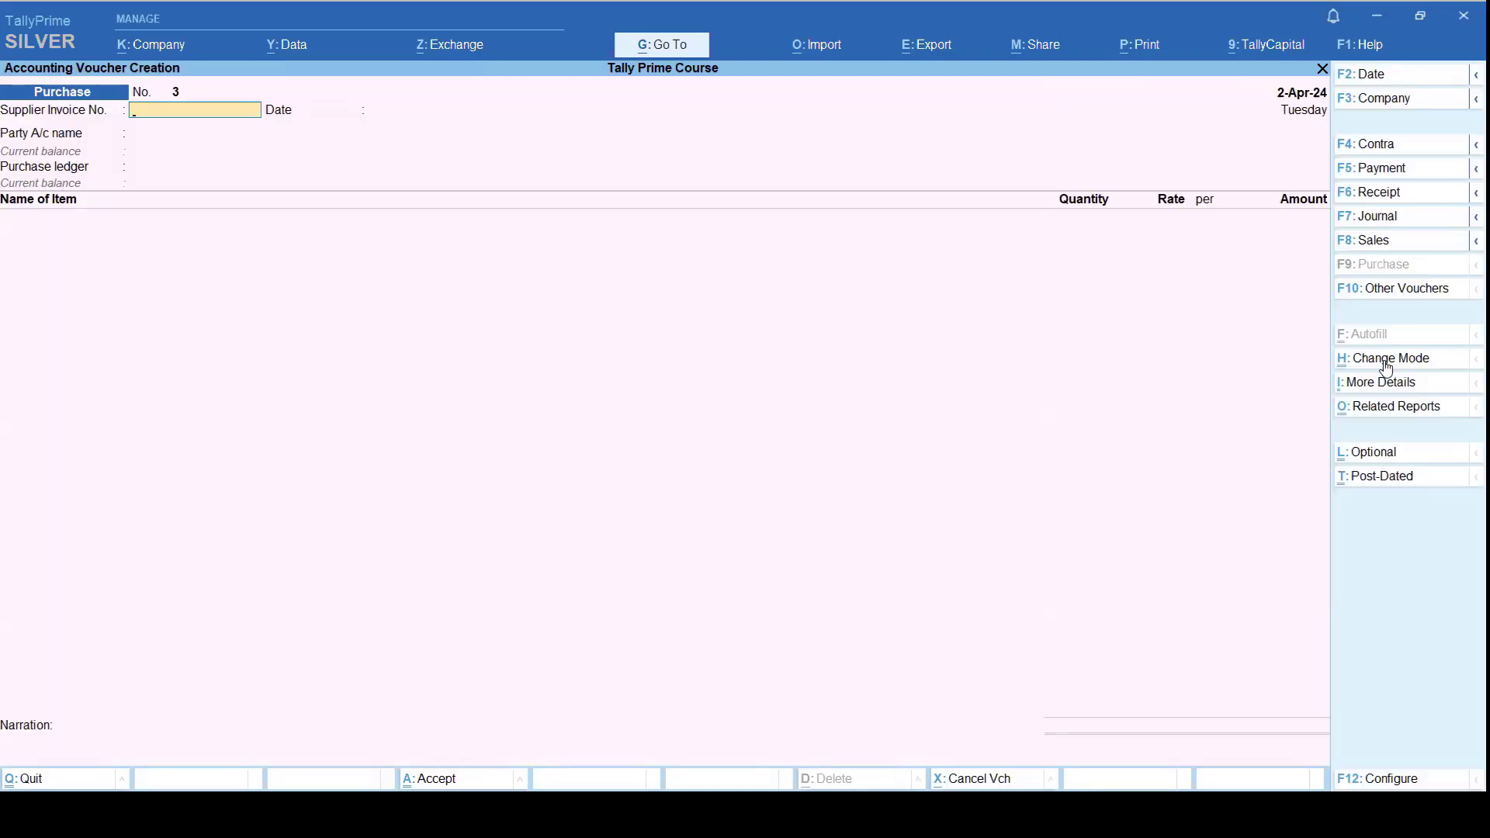
key(Escape)
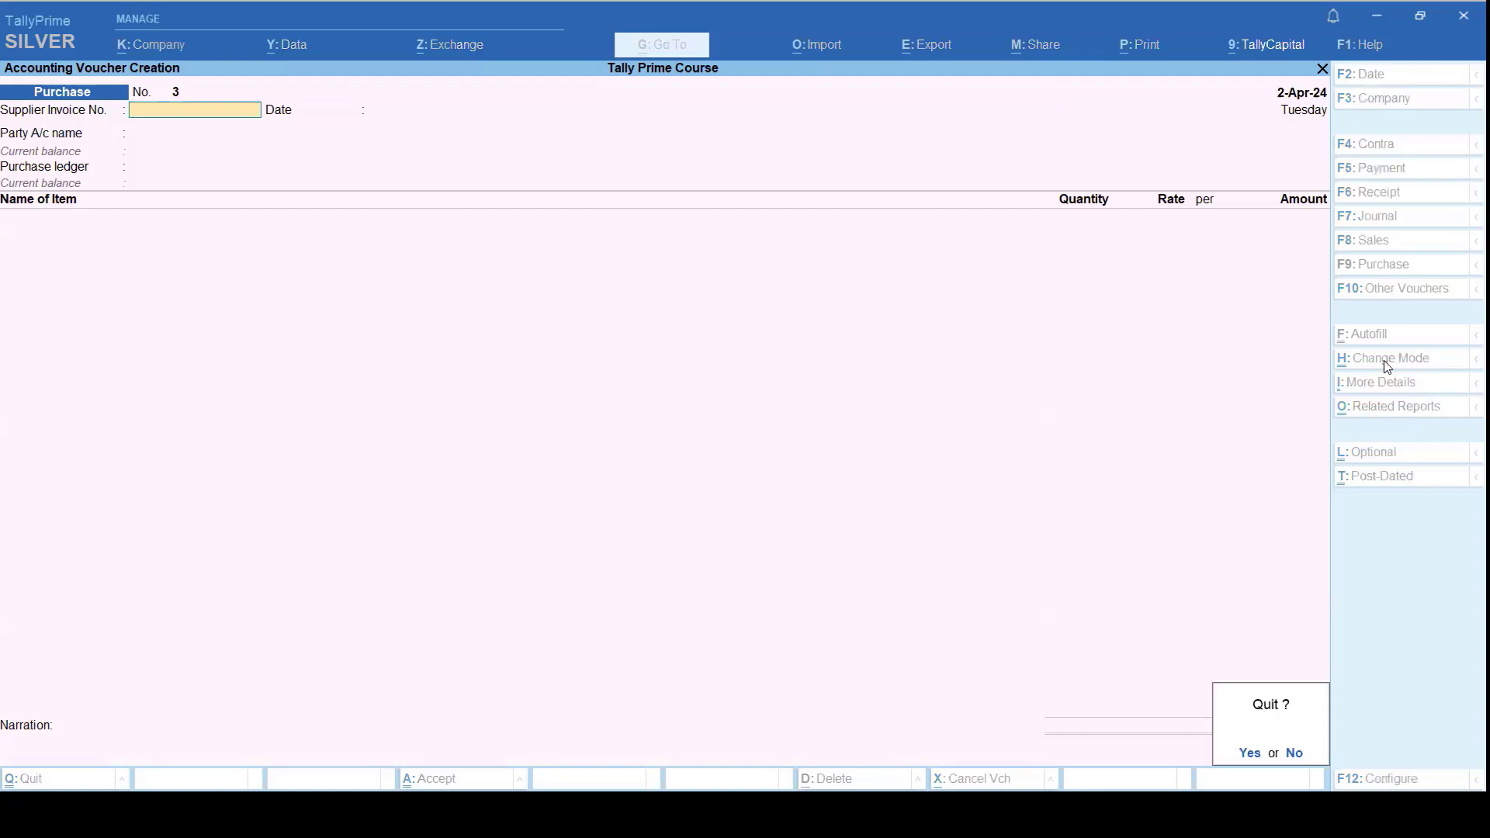
key(Return)
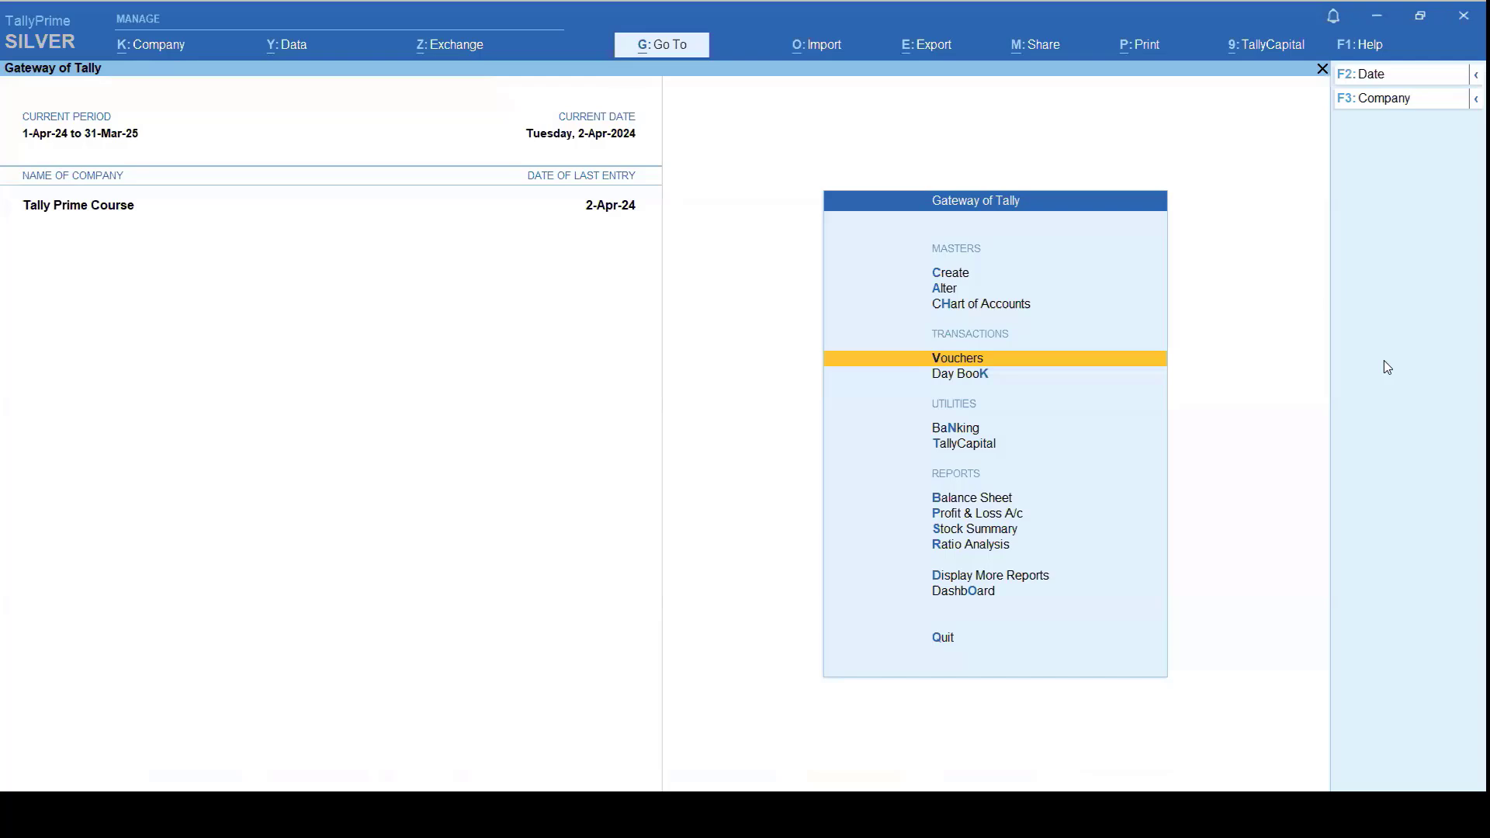
Step: Create a stock group named Food under Primary, without adding up item quantities
key(Up)
key(Up)
key(Up)
key(Return)
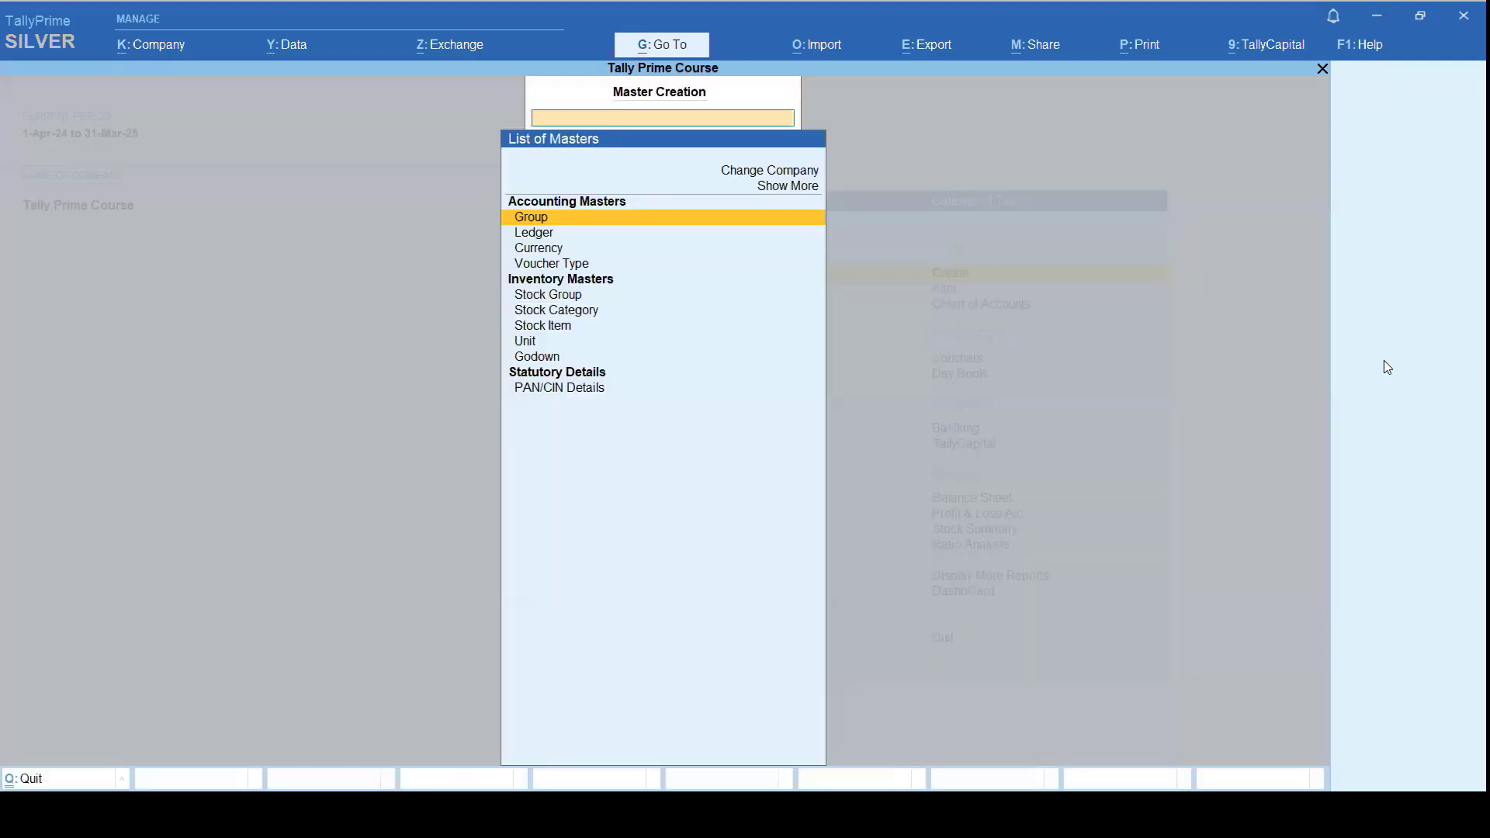
key(Down)
key(Down)
key(Down)
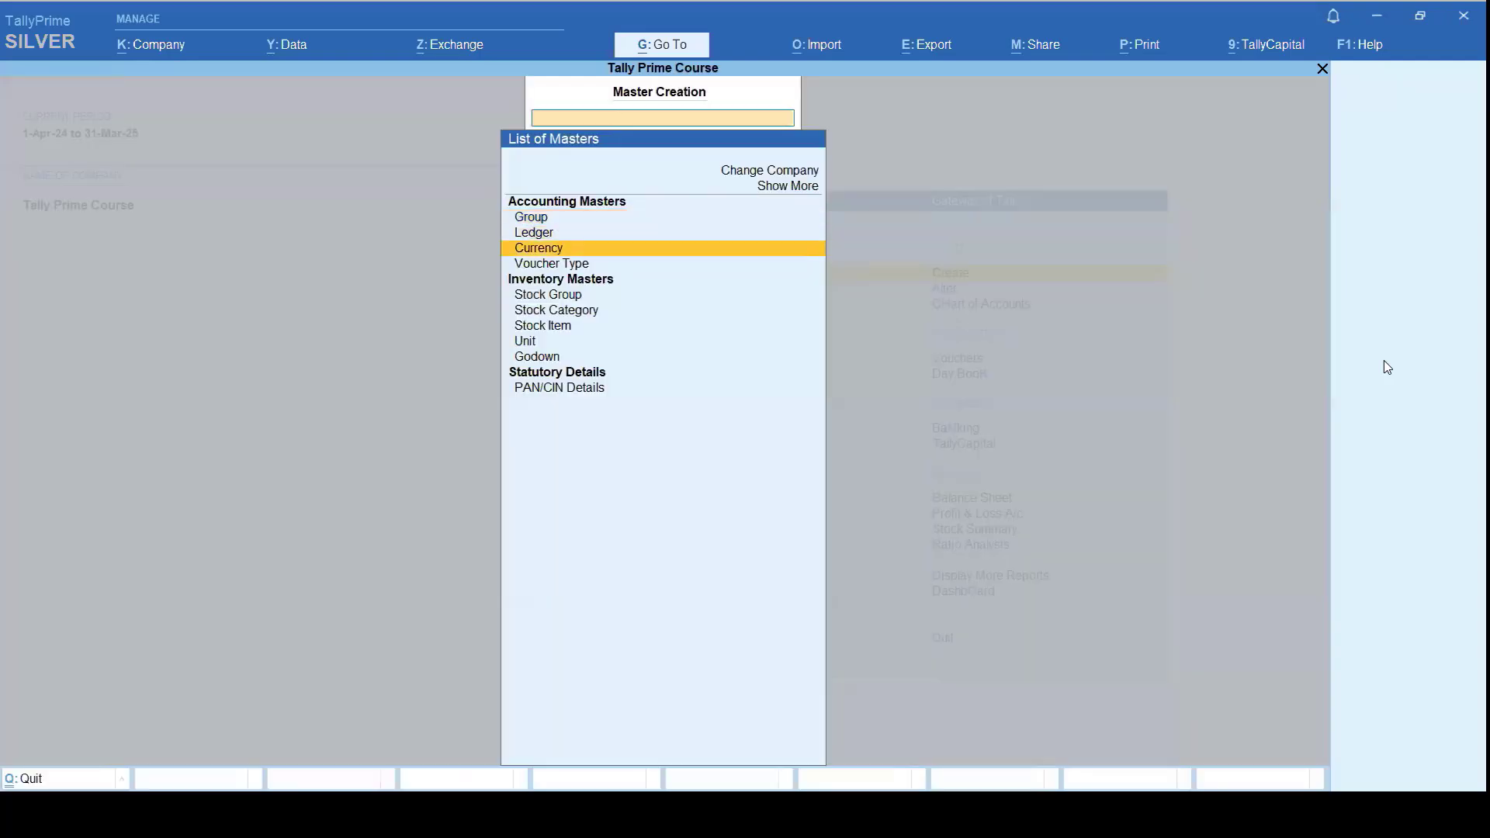
key(Down)
key(Down)
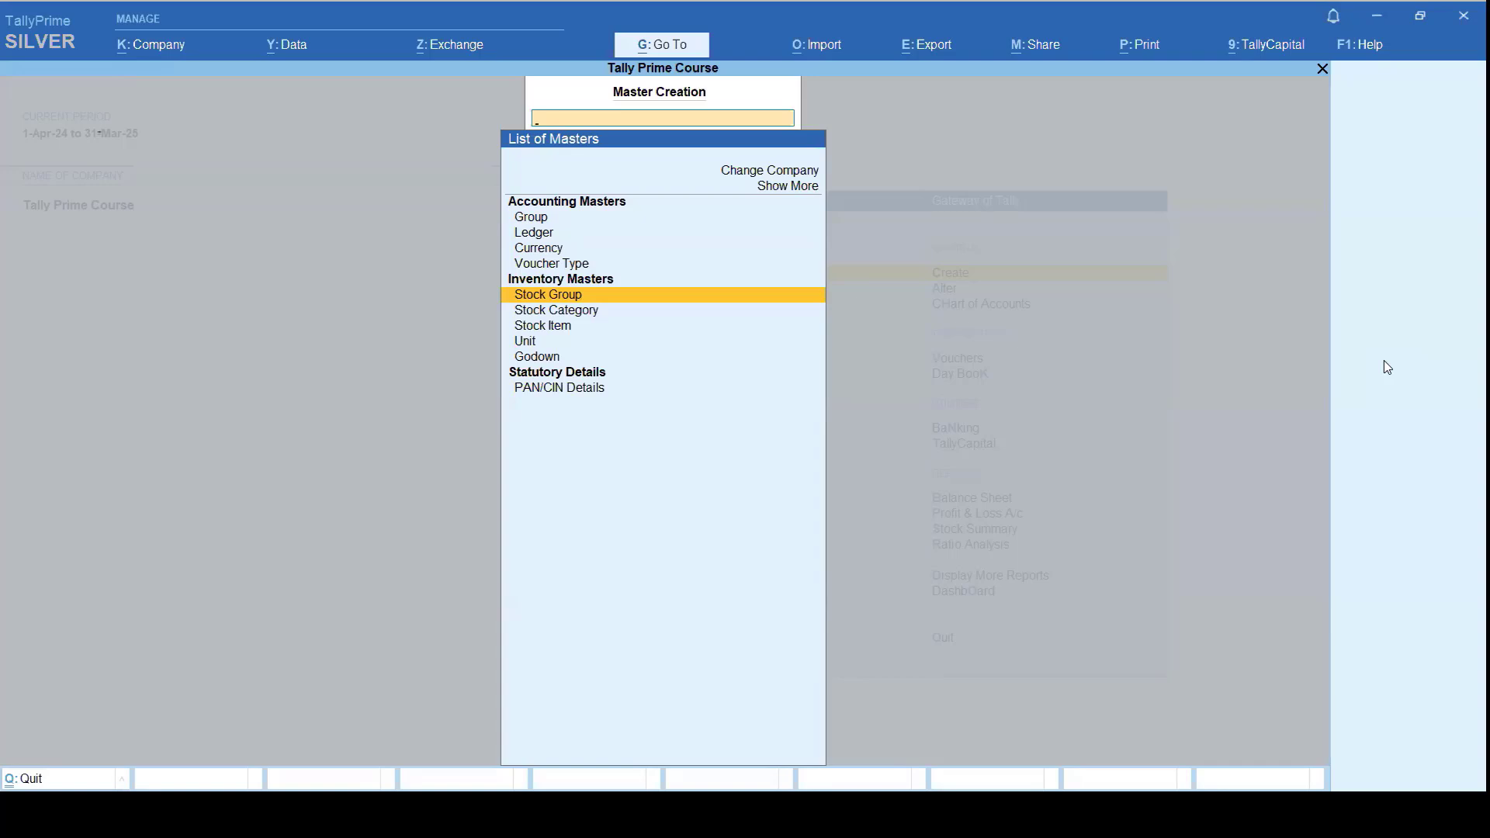
key(Return)
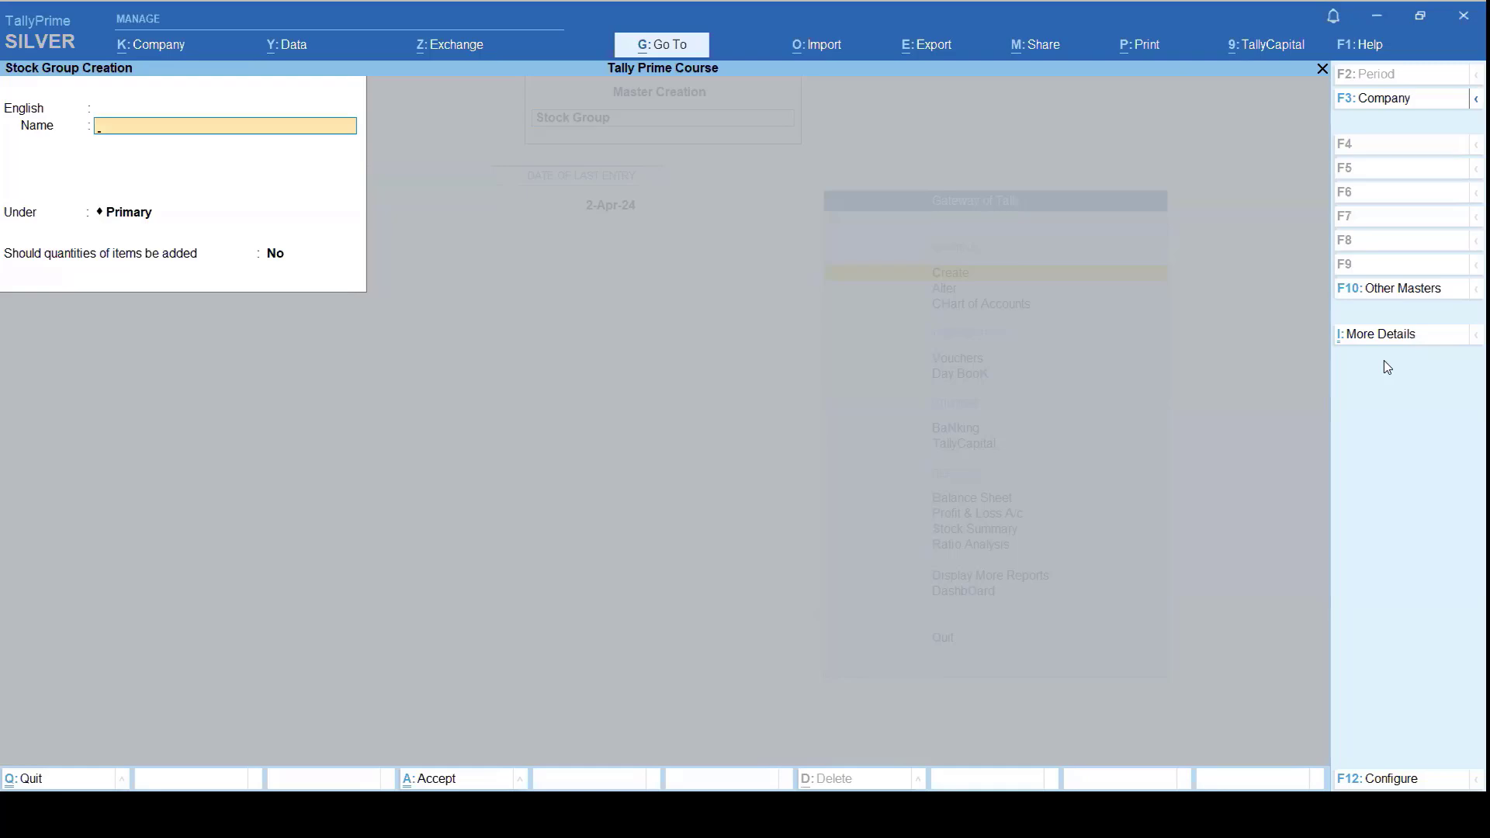
text(Food)
key(Return)
key(Return)
key(Return)
key(Return)
key(Return)
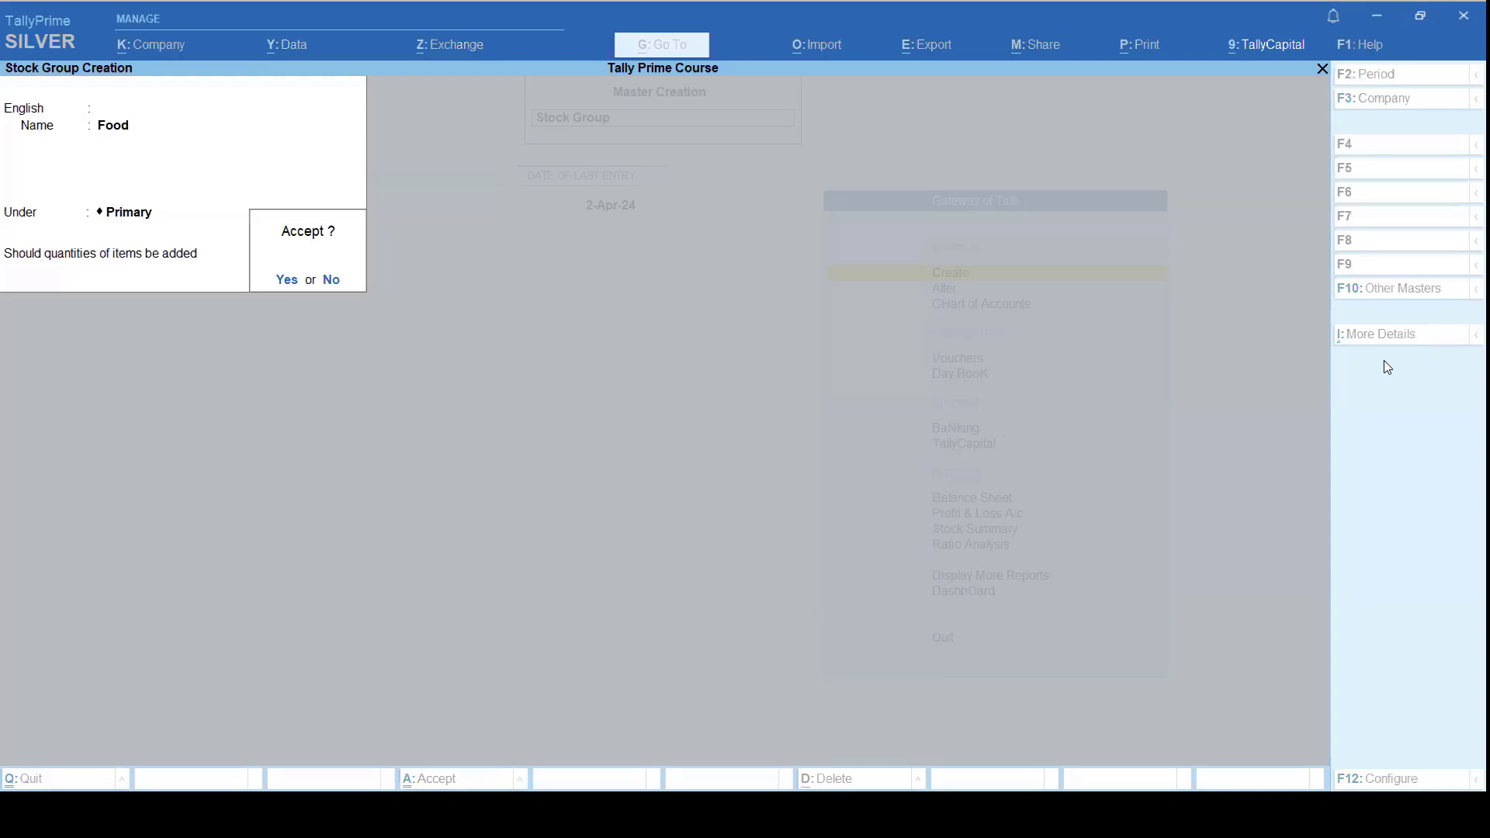
key(Return)
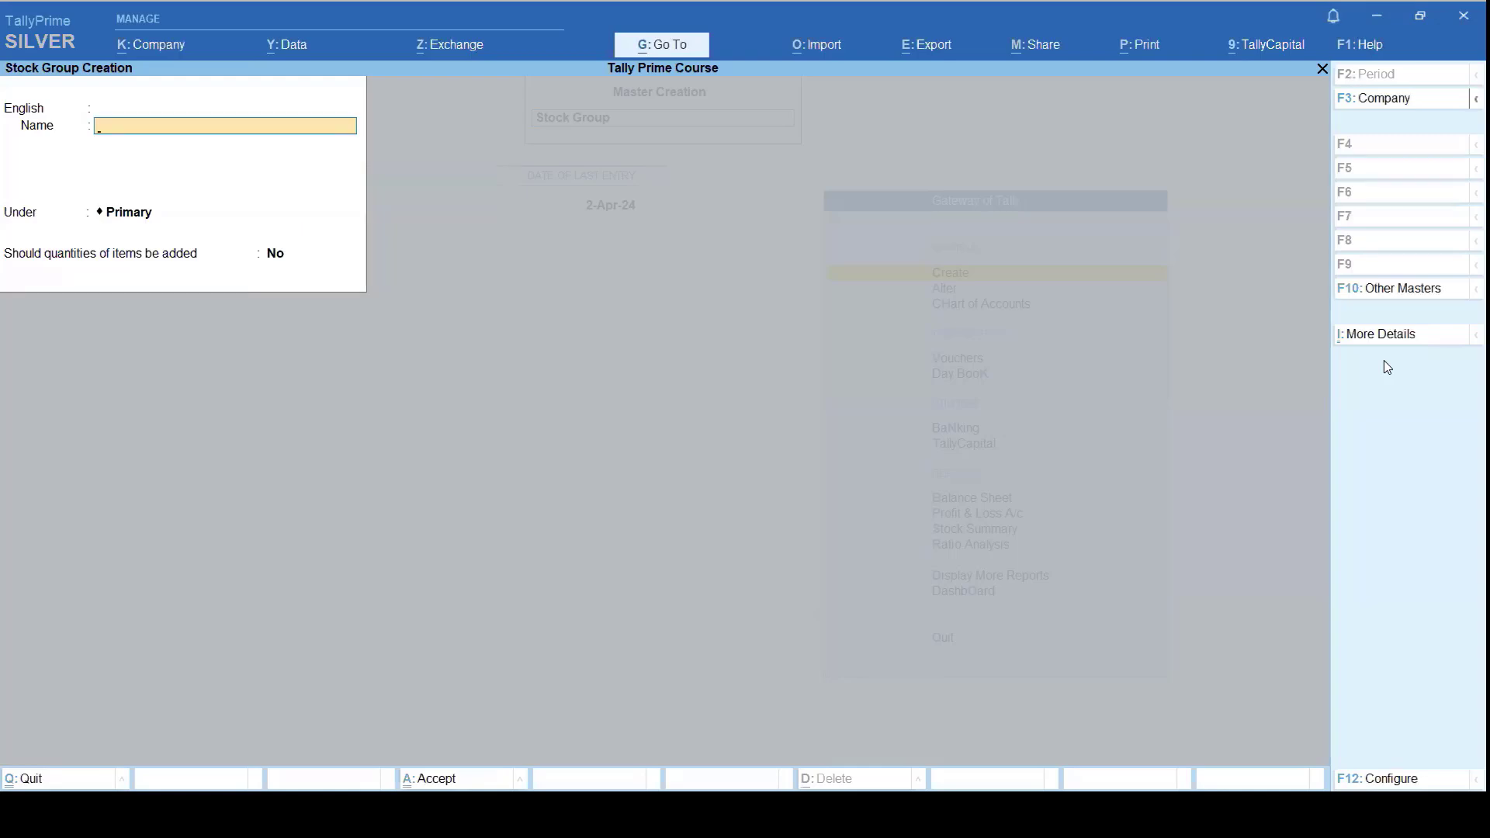
Step: Create a second stock group named Electronics under Primary and leave stock group creation
text(Electronics)
key(Return)
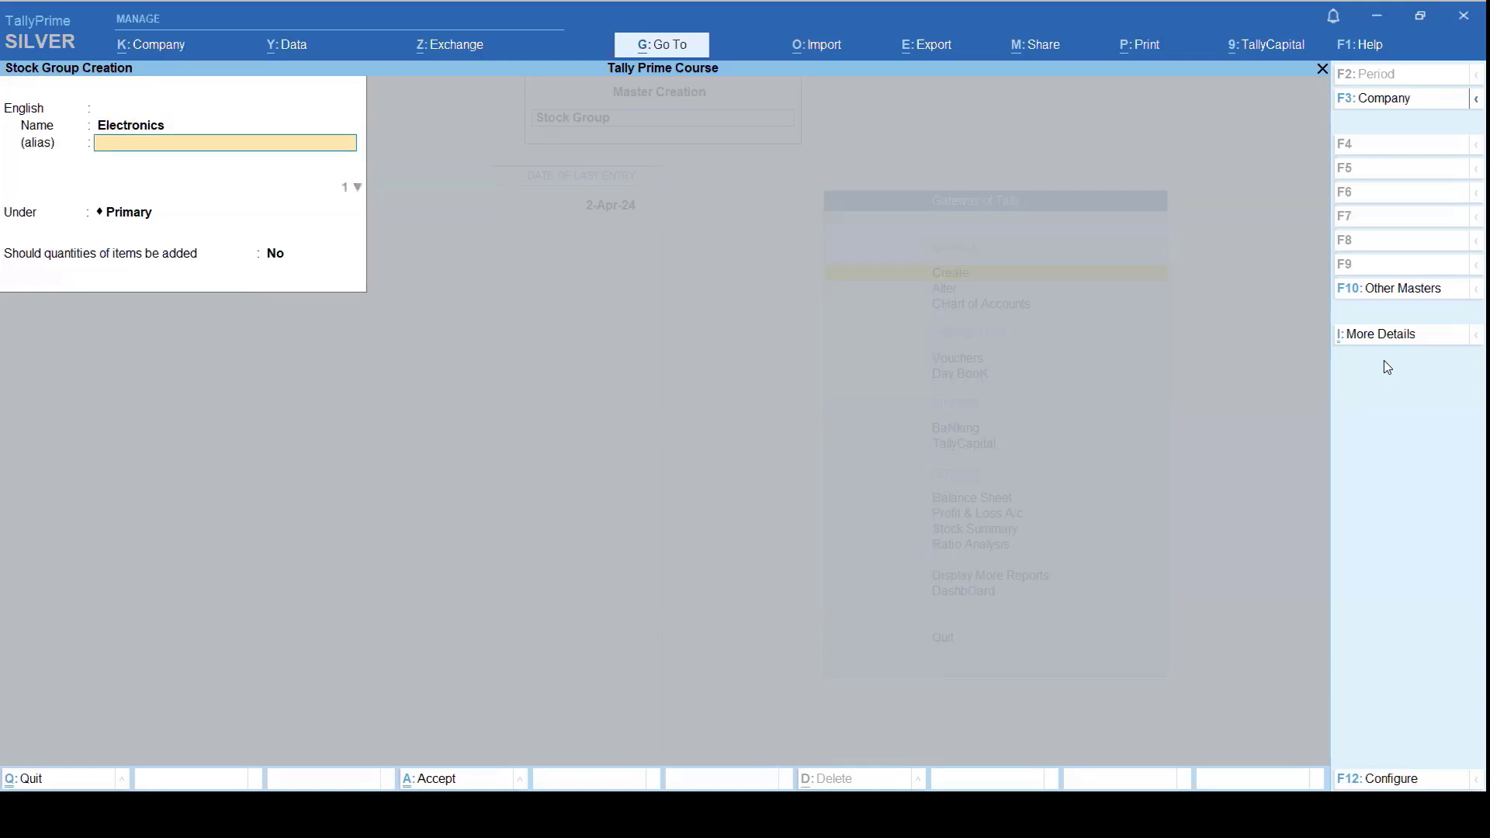
key(Return)
key(Return)
key(Return)
key(Return)
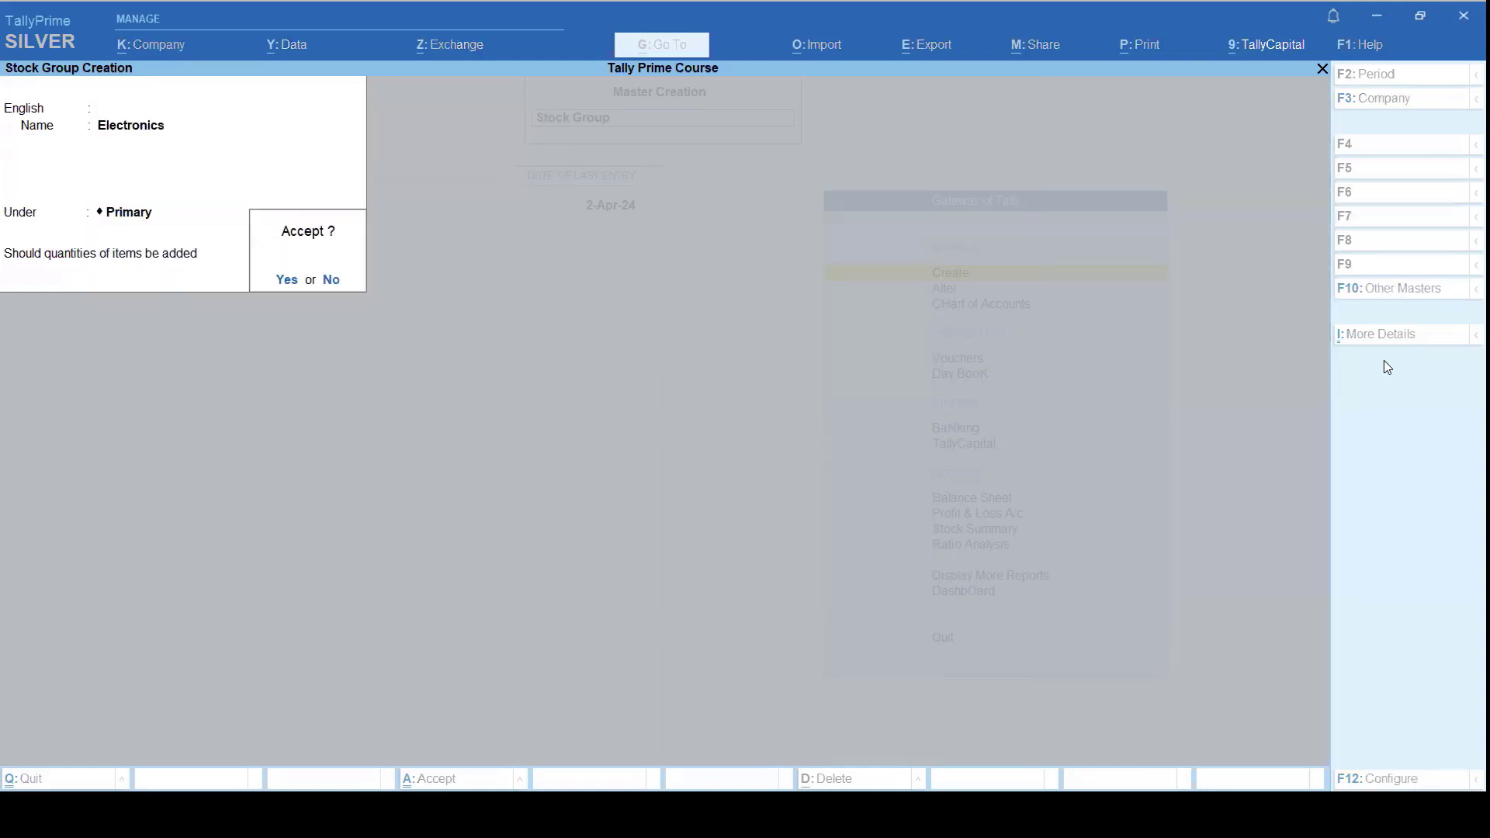
key(Return)
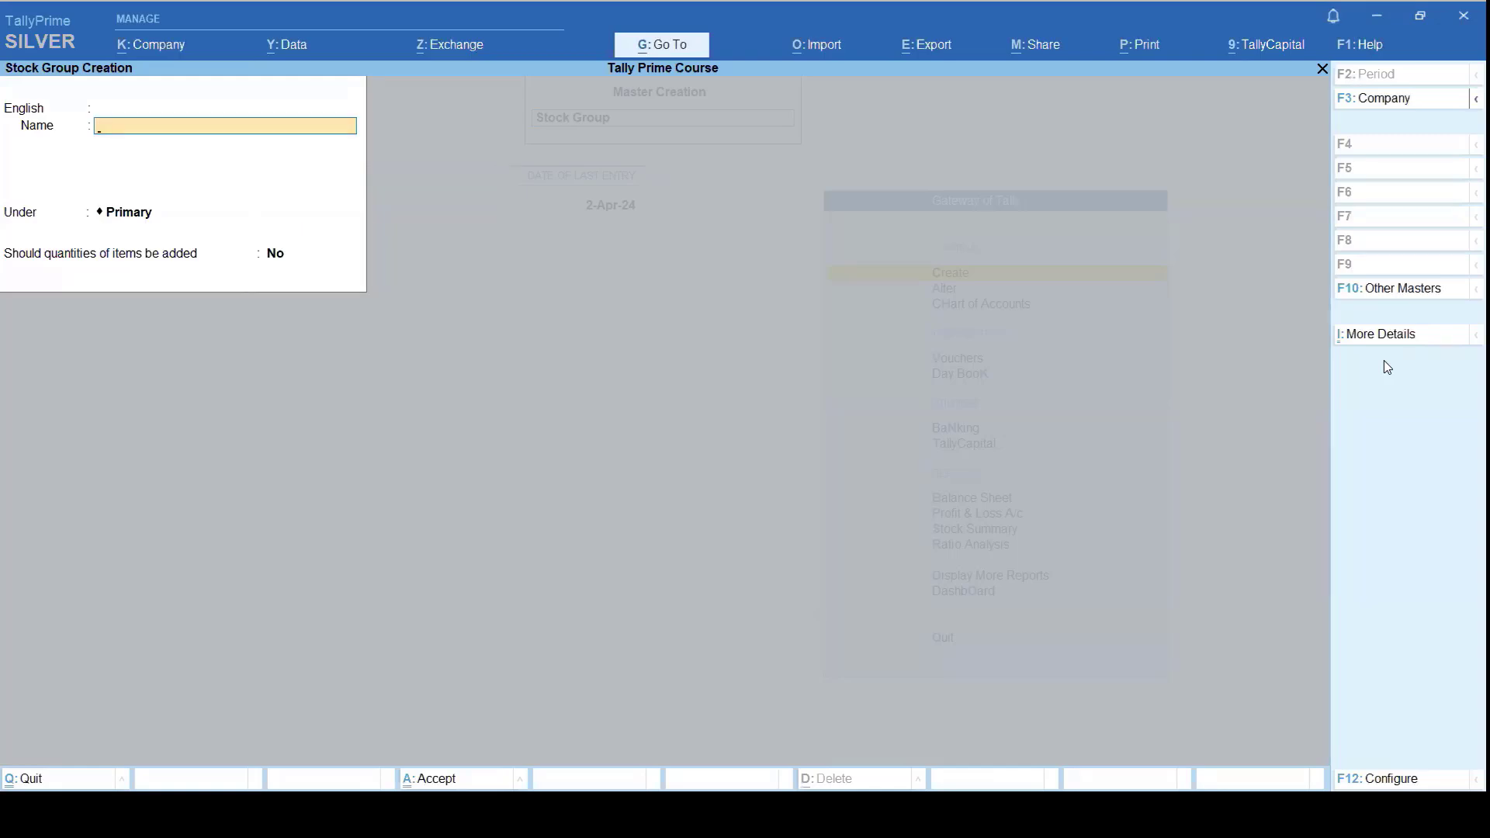
key(Escape)
key(Return)
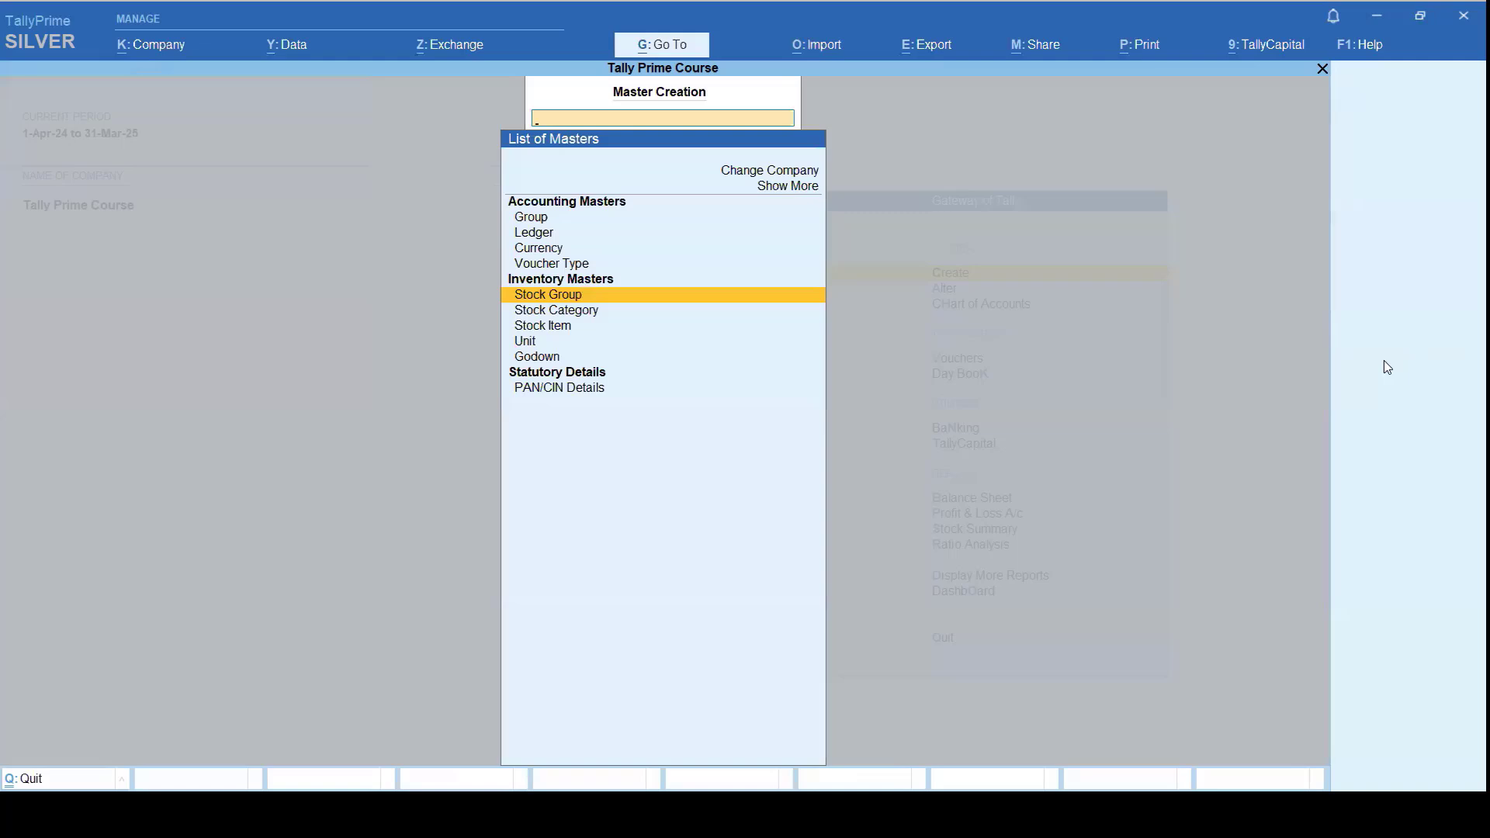
Step: Create a stock category named Tv under Primary
key(Down)
key(Down)
key(Up)
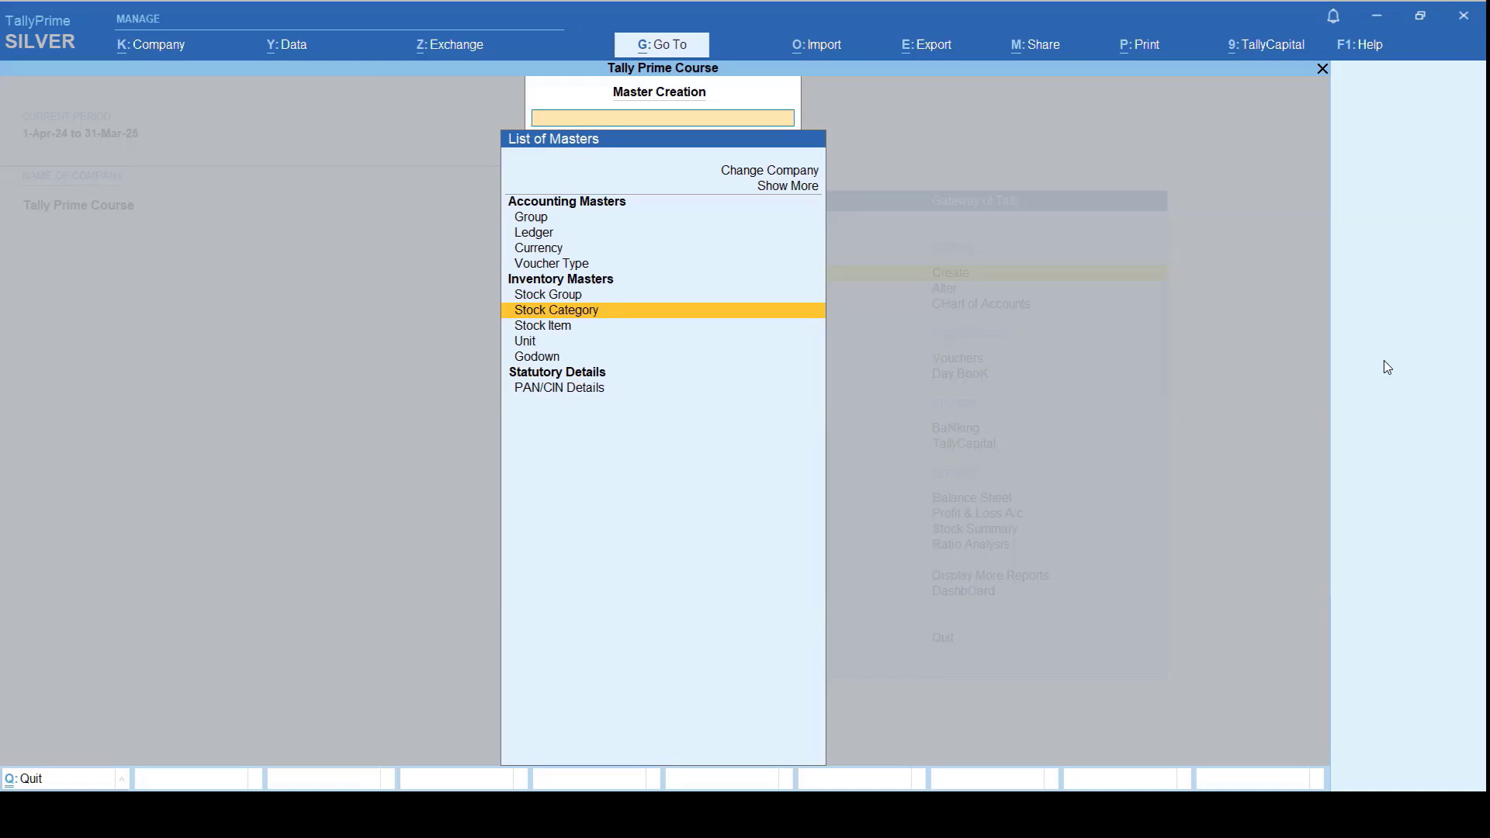
key(Return)
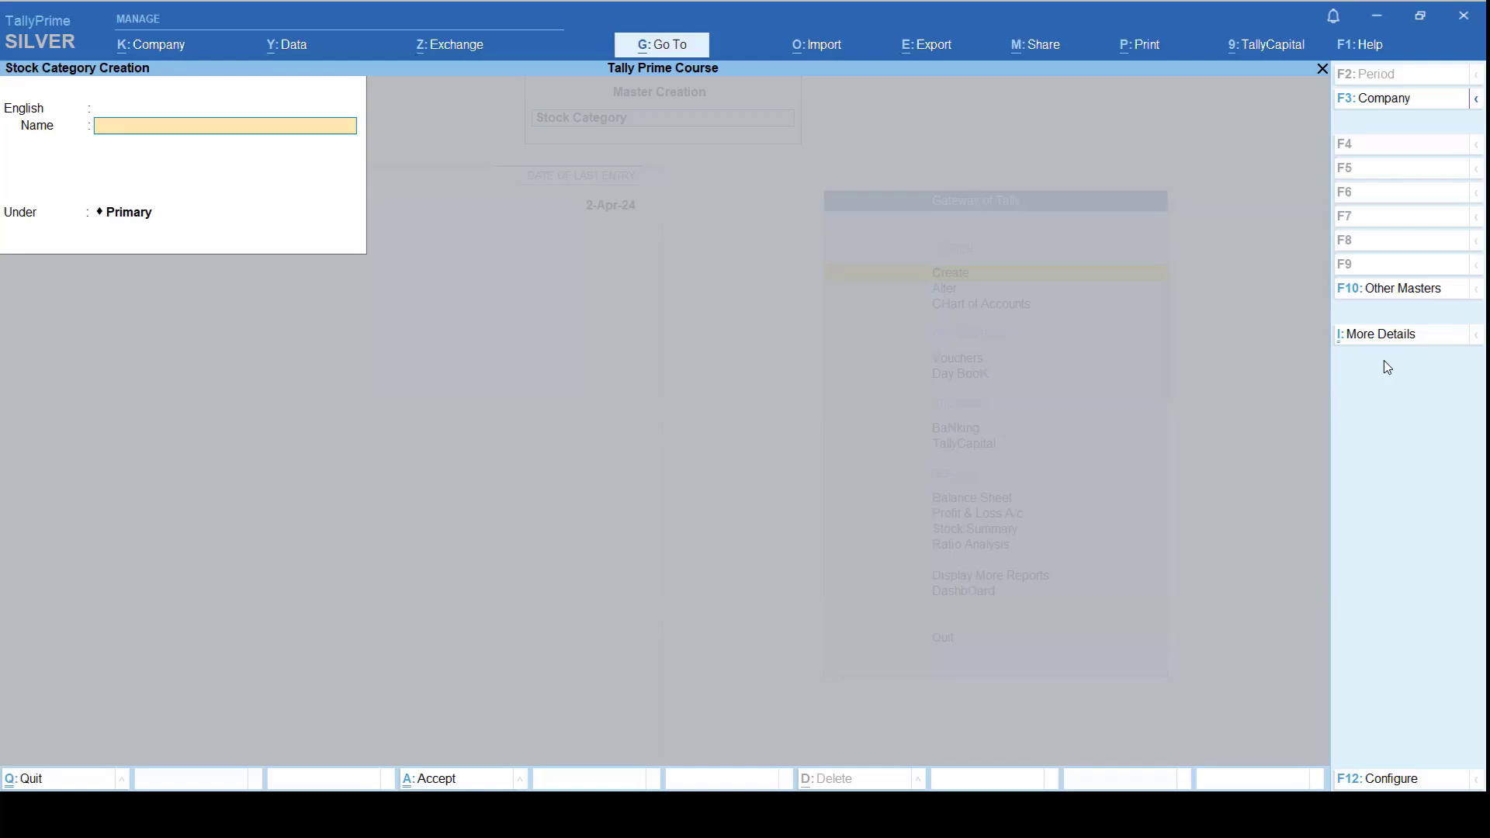
text(Tv)
key(Return)
key(Return)
key(Return)
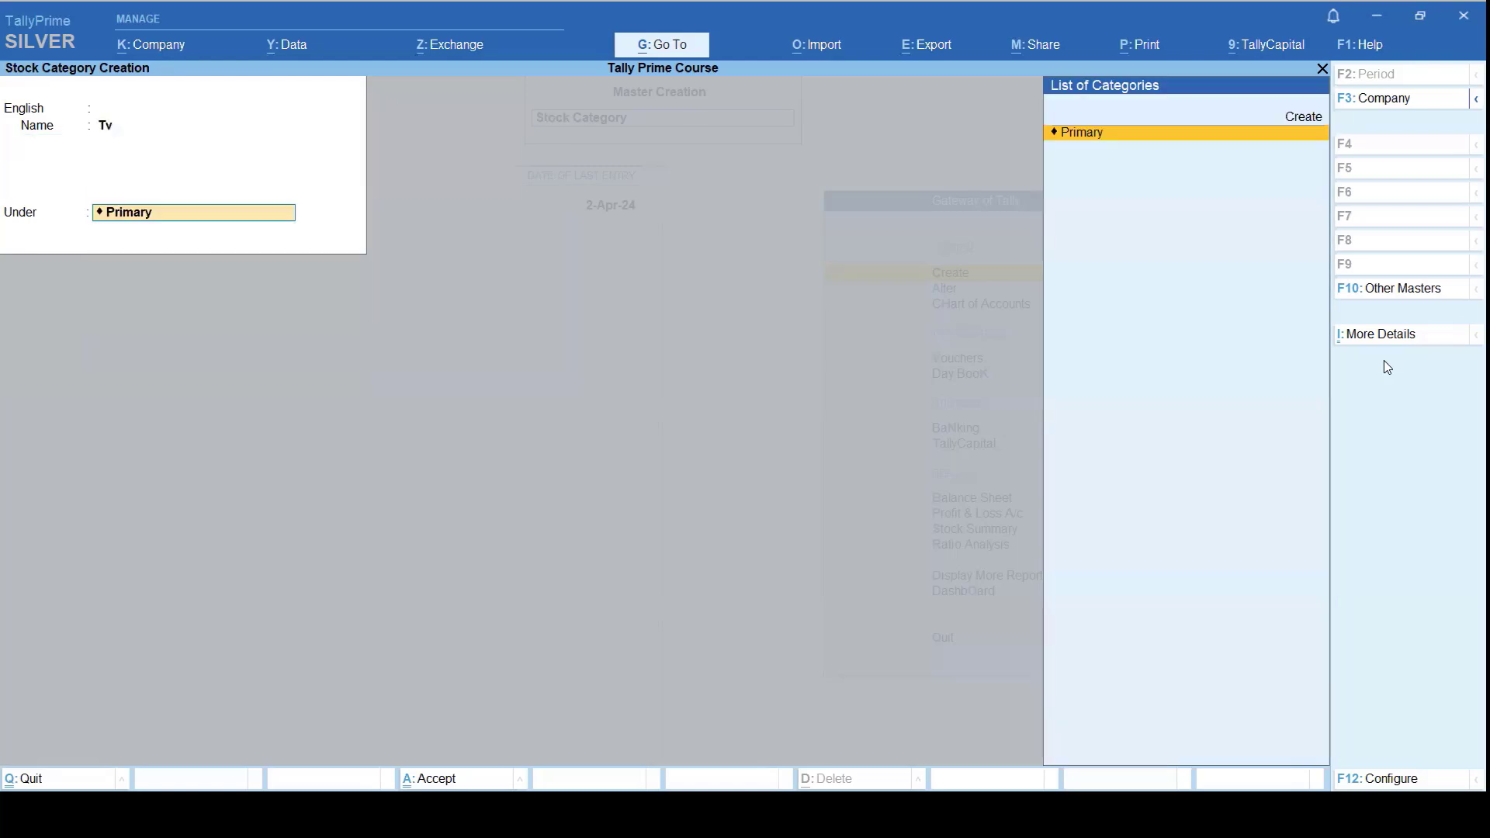
key(Return)
key(Return)
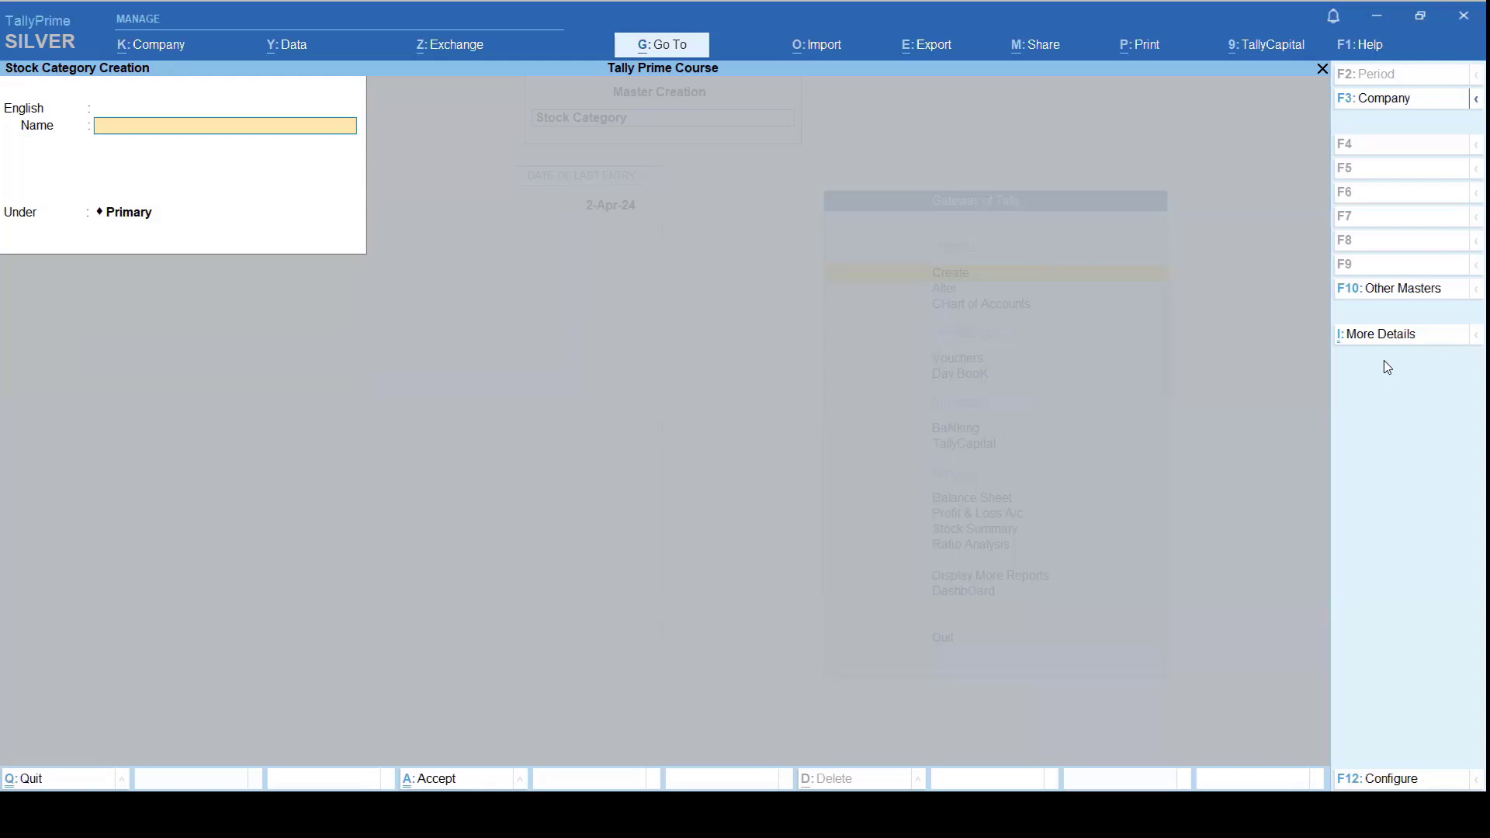
Step: Create a stock category named Sony under the Tv category
text(Sony)
key(Return)
key(Return)
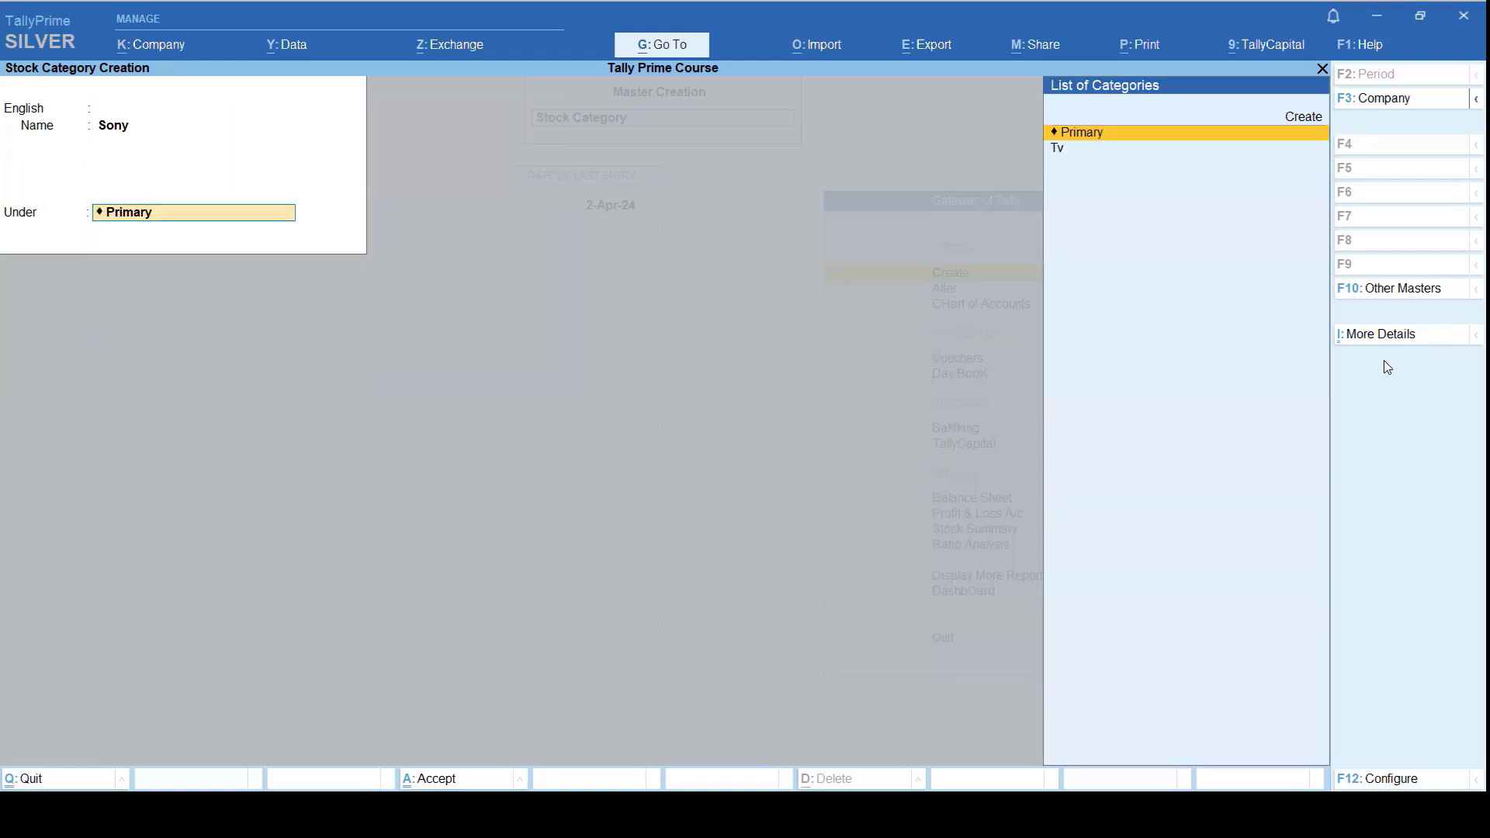
key(Down)
key(Return)
key(Return)
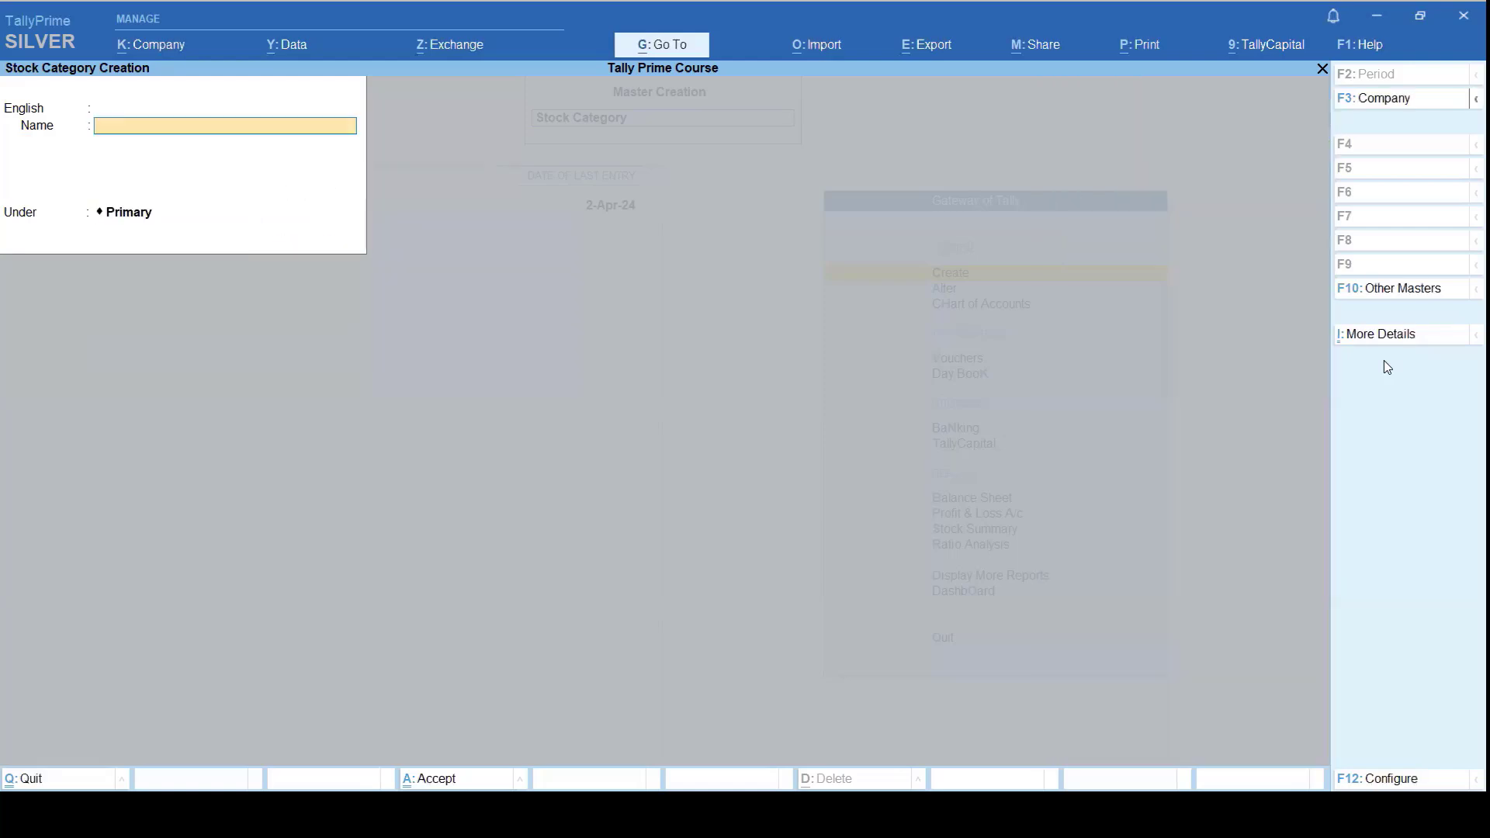
Step: Create a stock category named Lg under the Tv category and leave stock category creation
text(Lg)
key(Return)
key(Return)
key(Return)
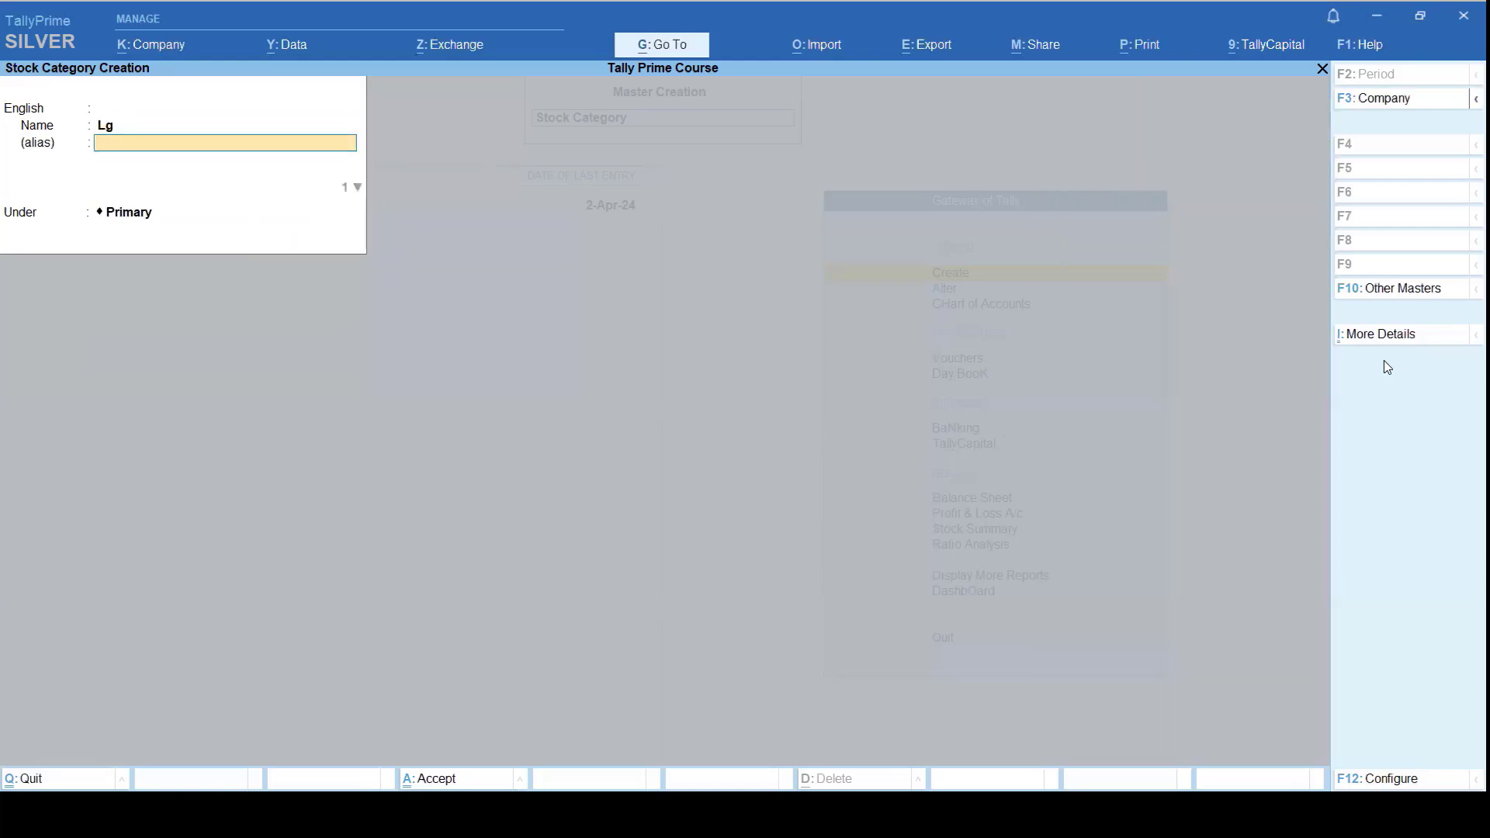
key(Down)
key(Down)
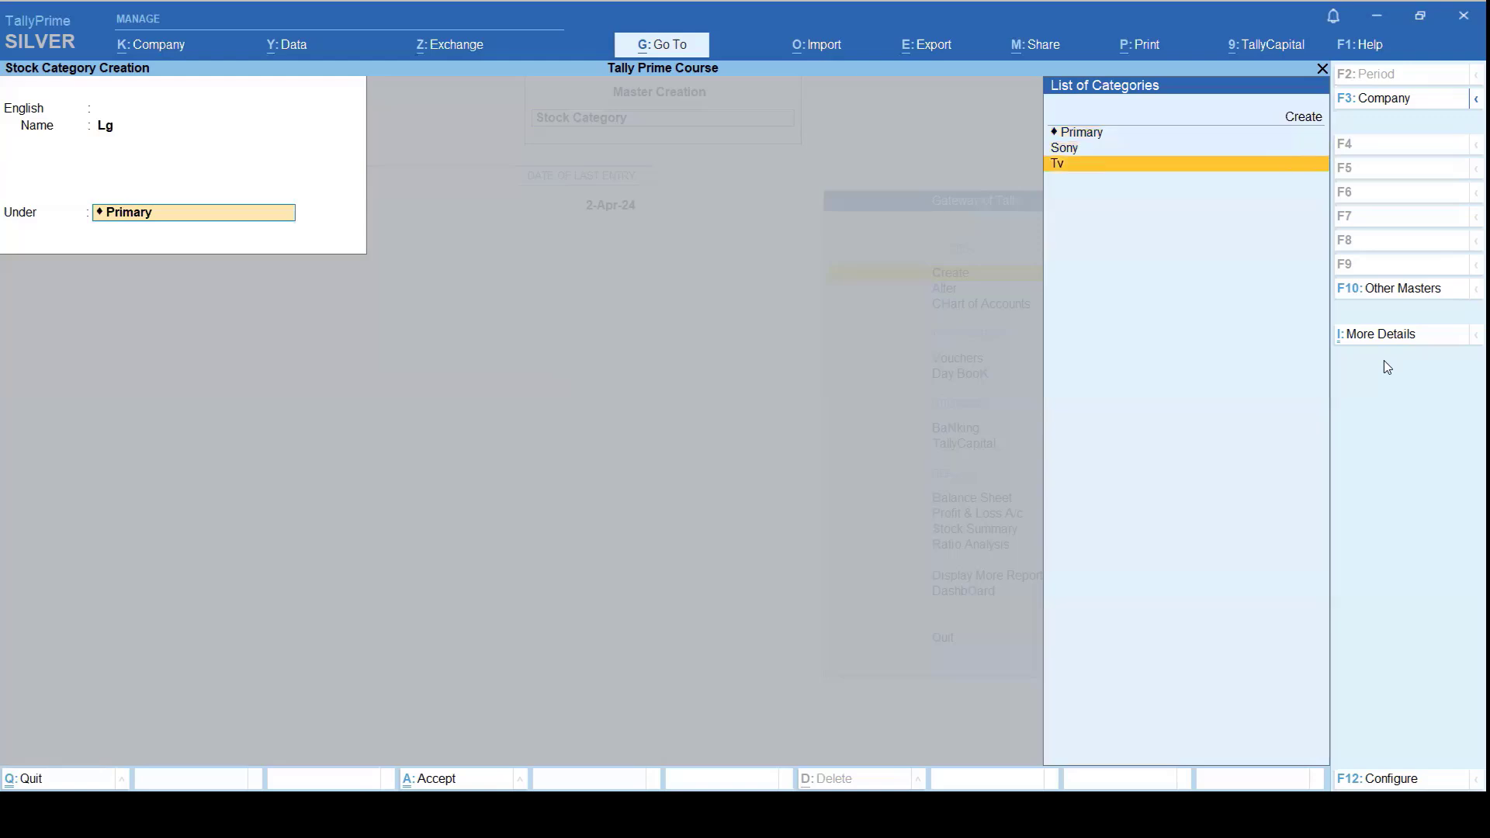
key(Return)
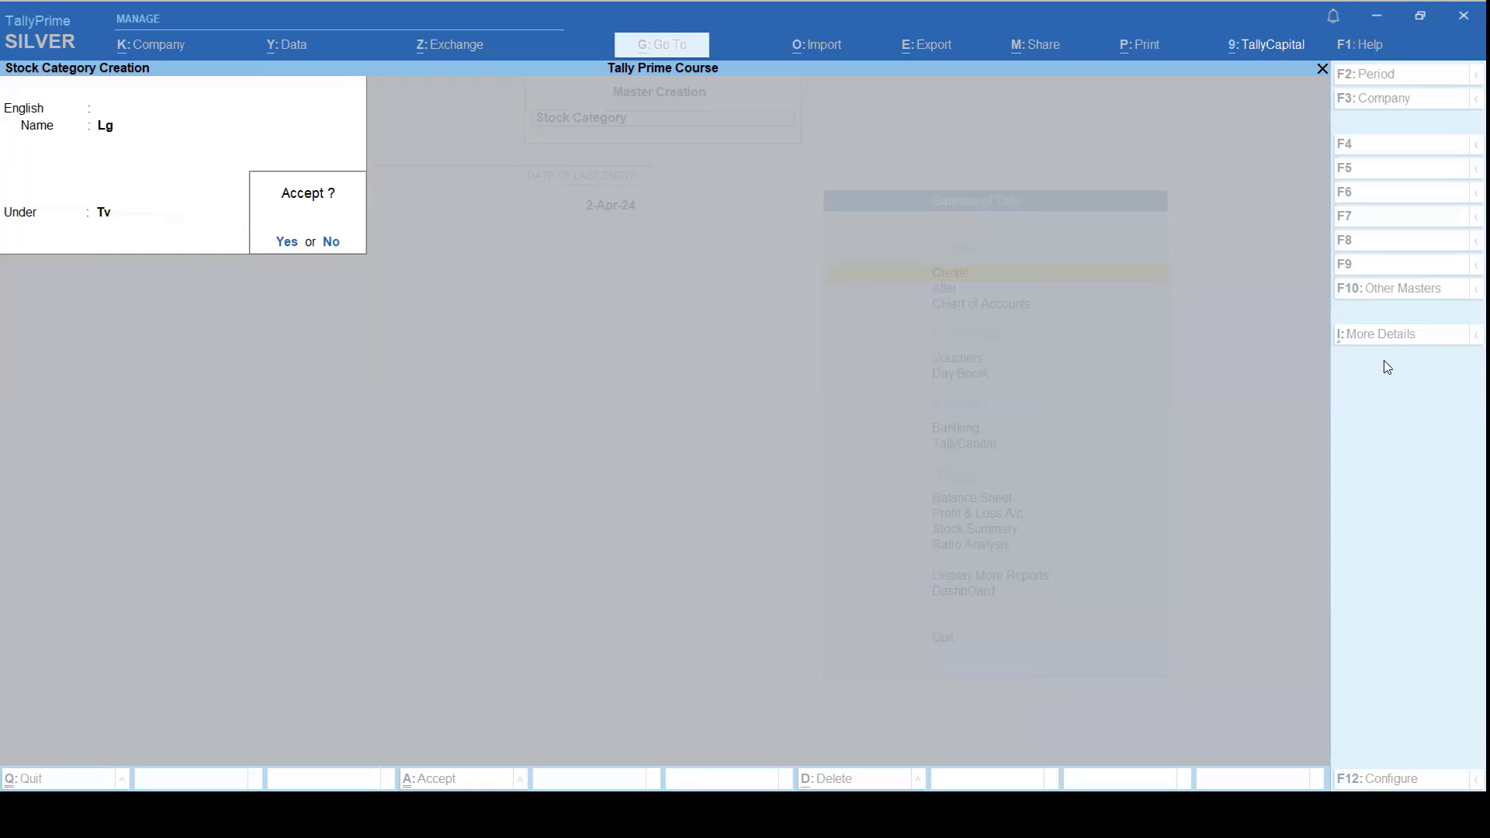
key(y)
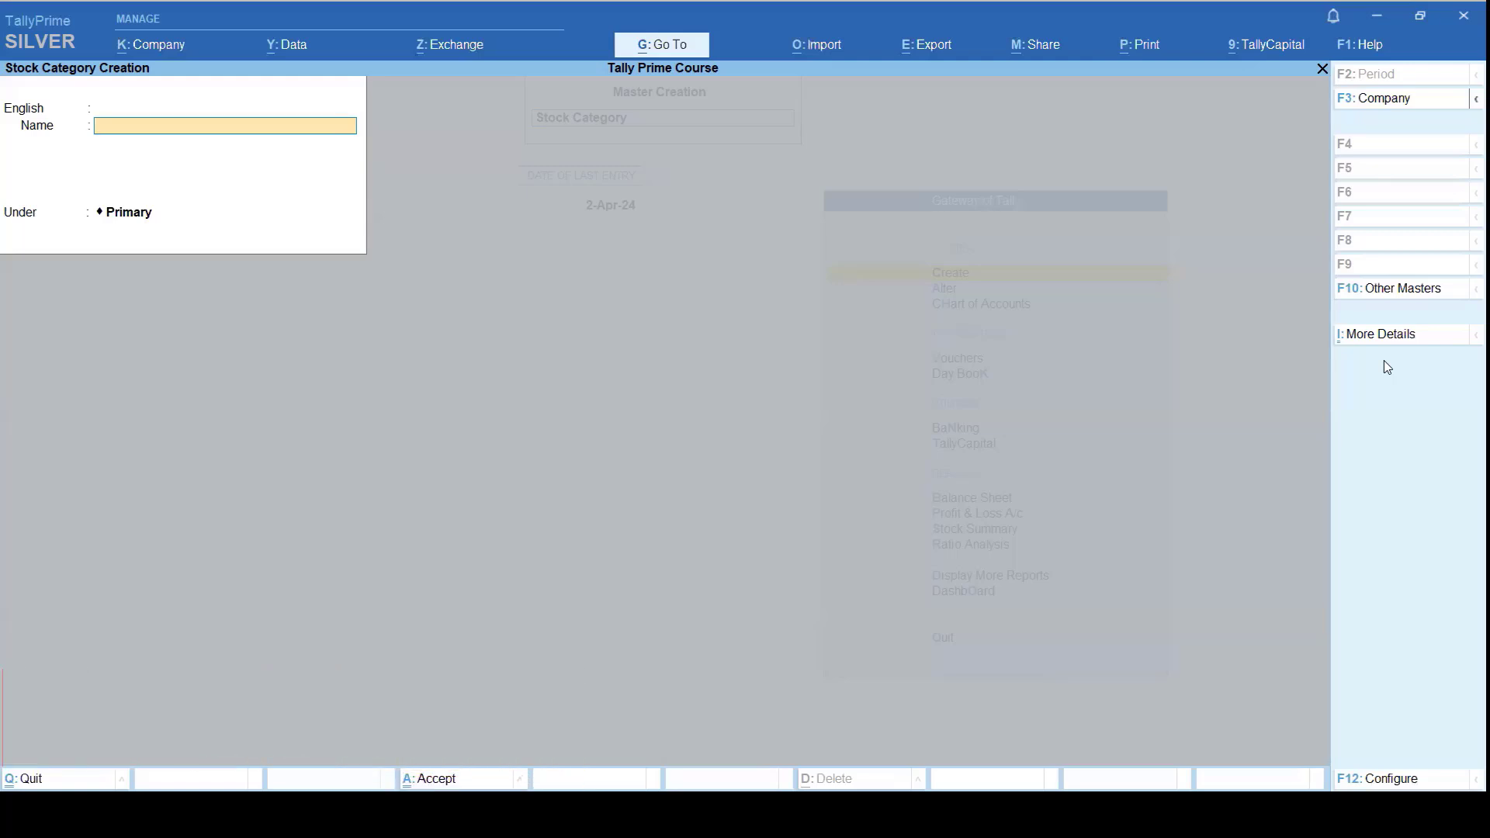
key(Escape)
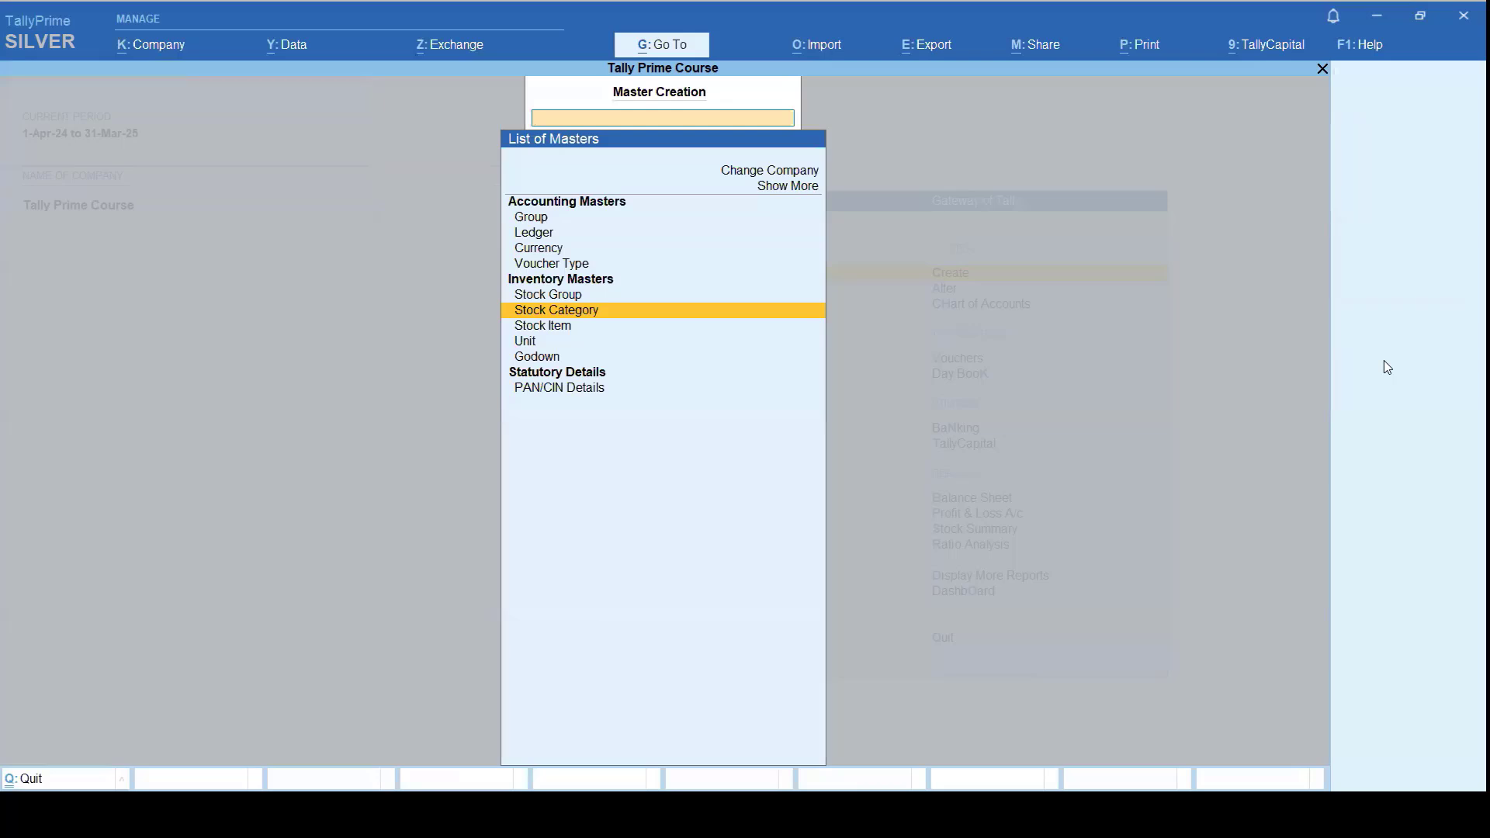
Step: Create a simple unit with the symbol pcs and 0 decimal places
key(Up)
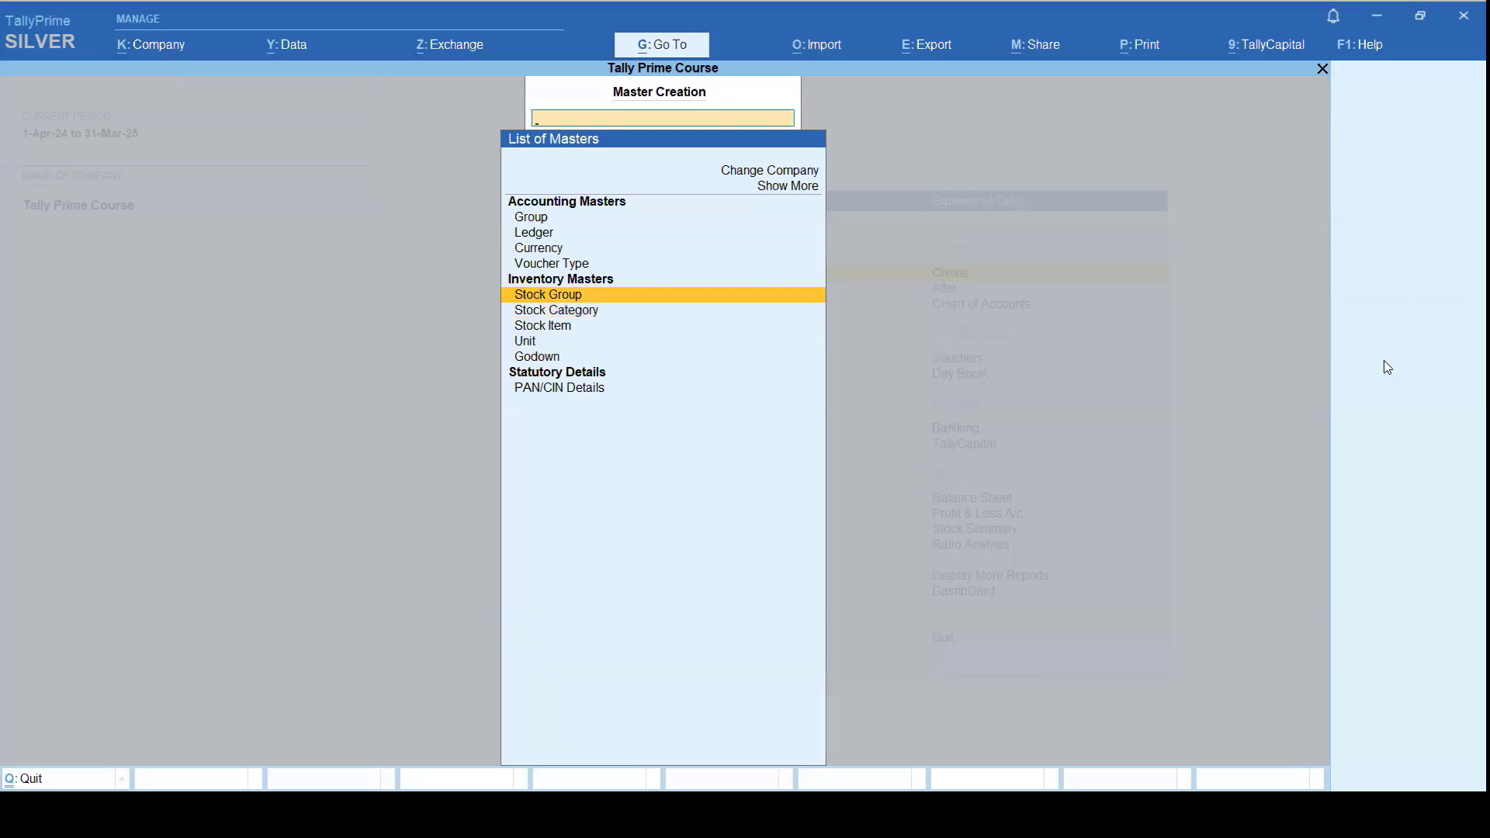
key(Down)
key(Down)
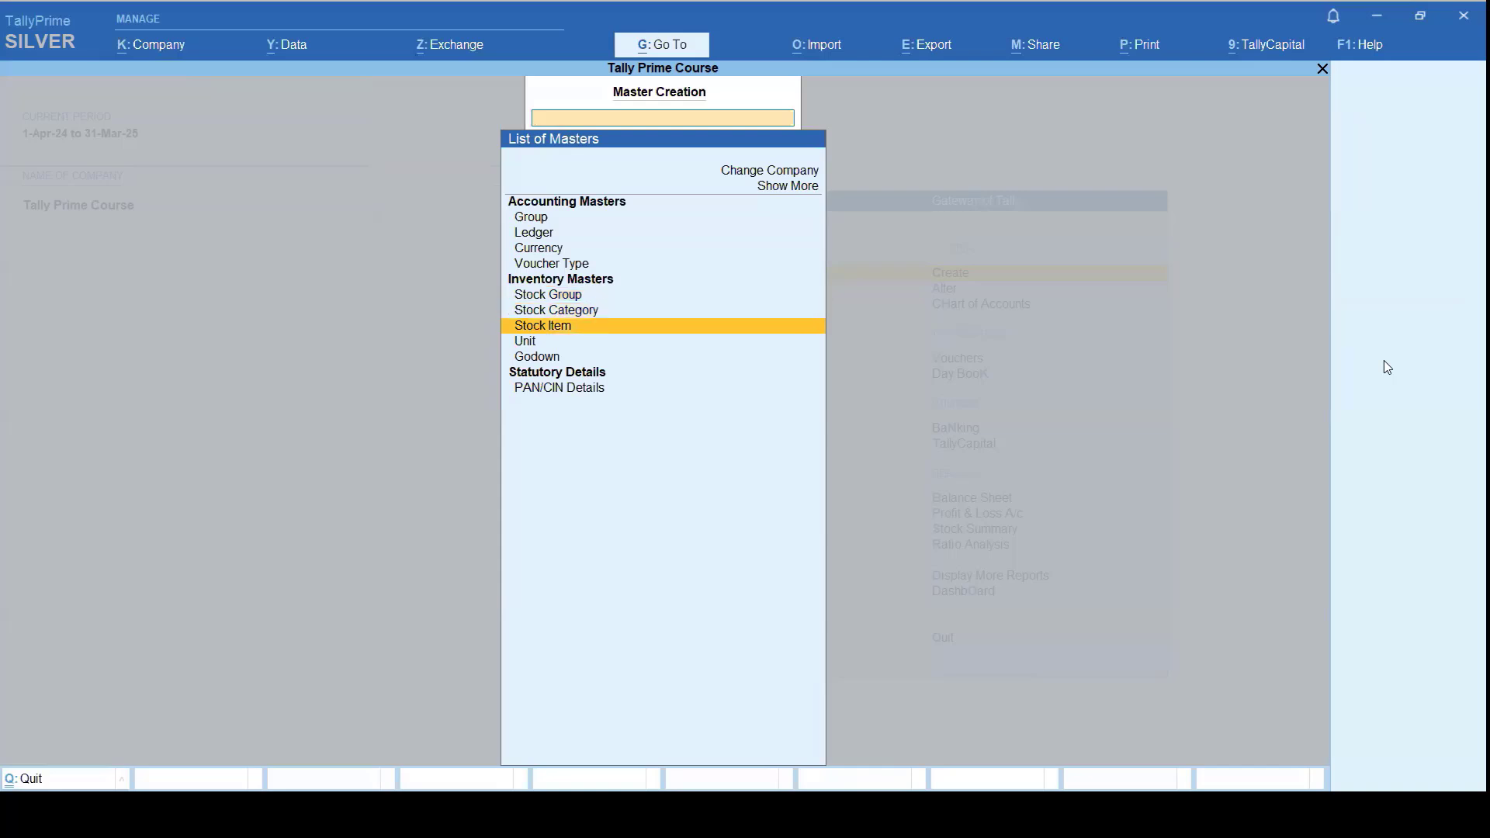
key(Down)
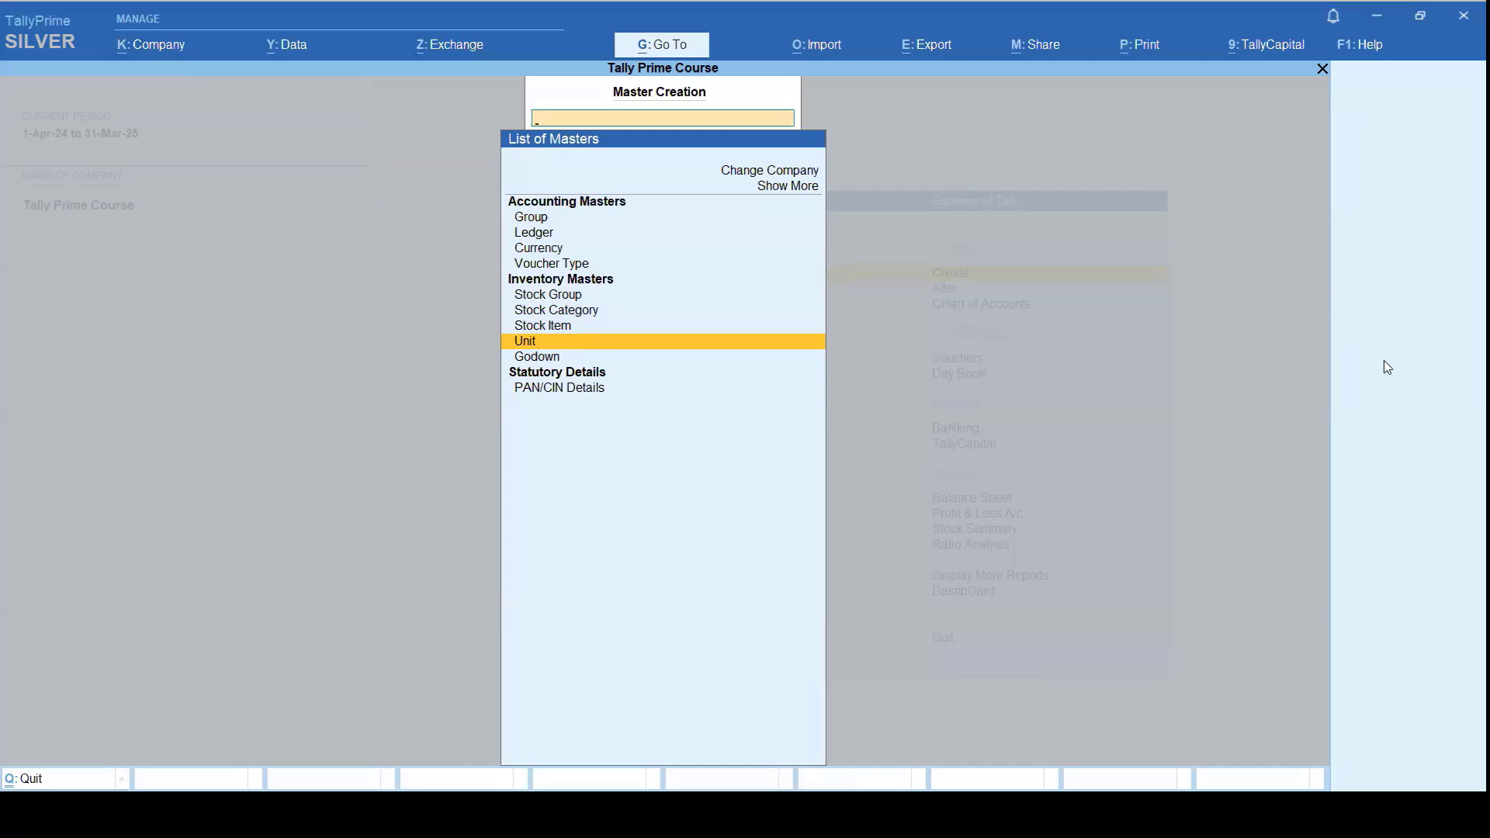
key(Return)
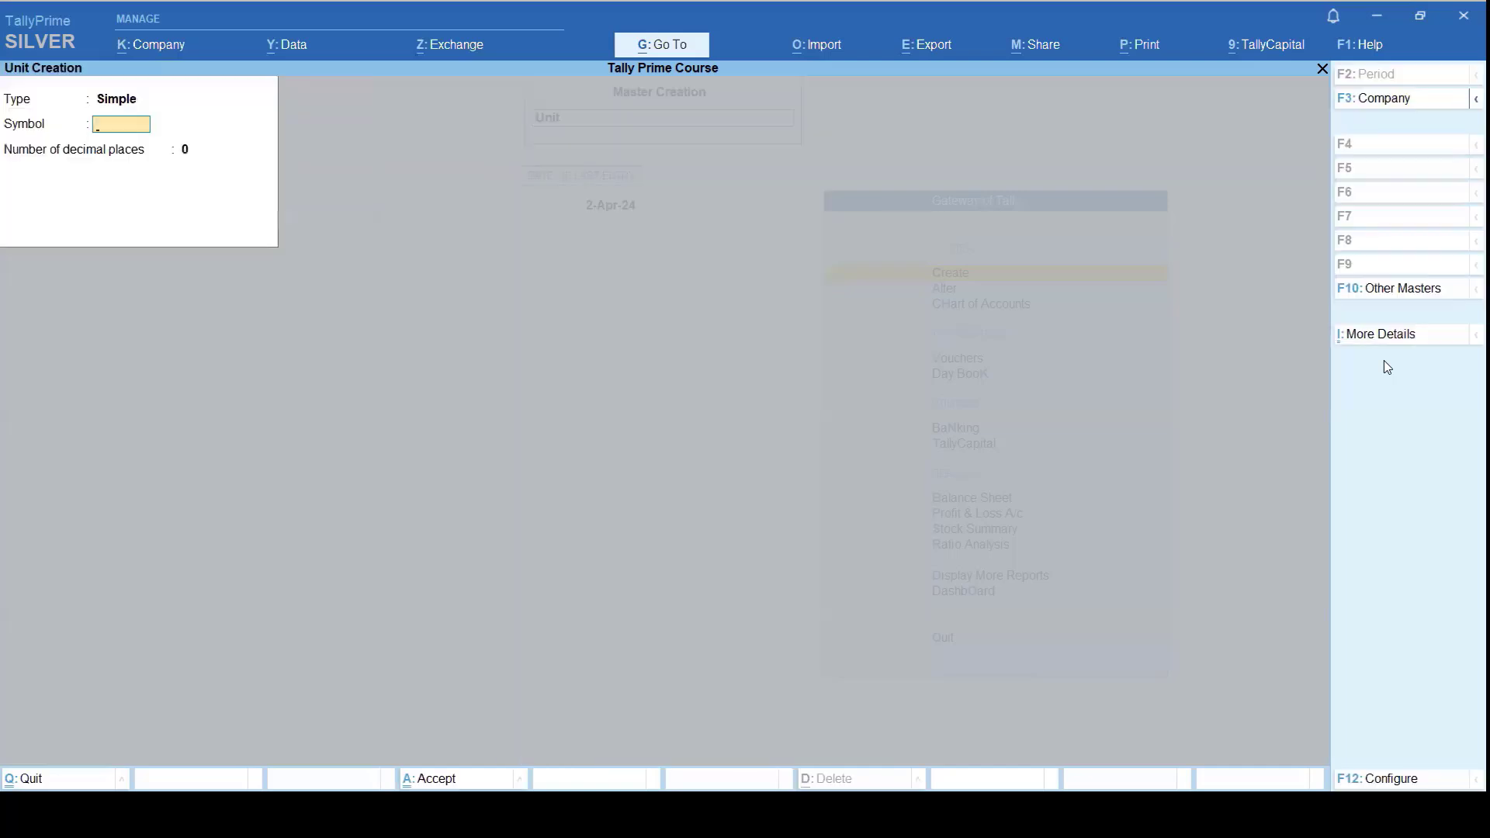
text(pcs)
key(Return)
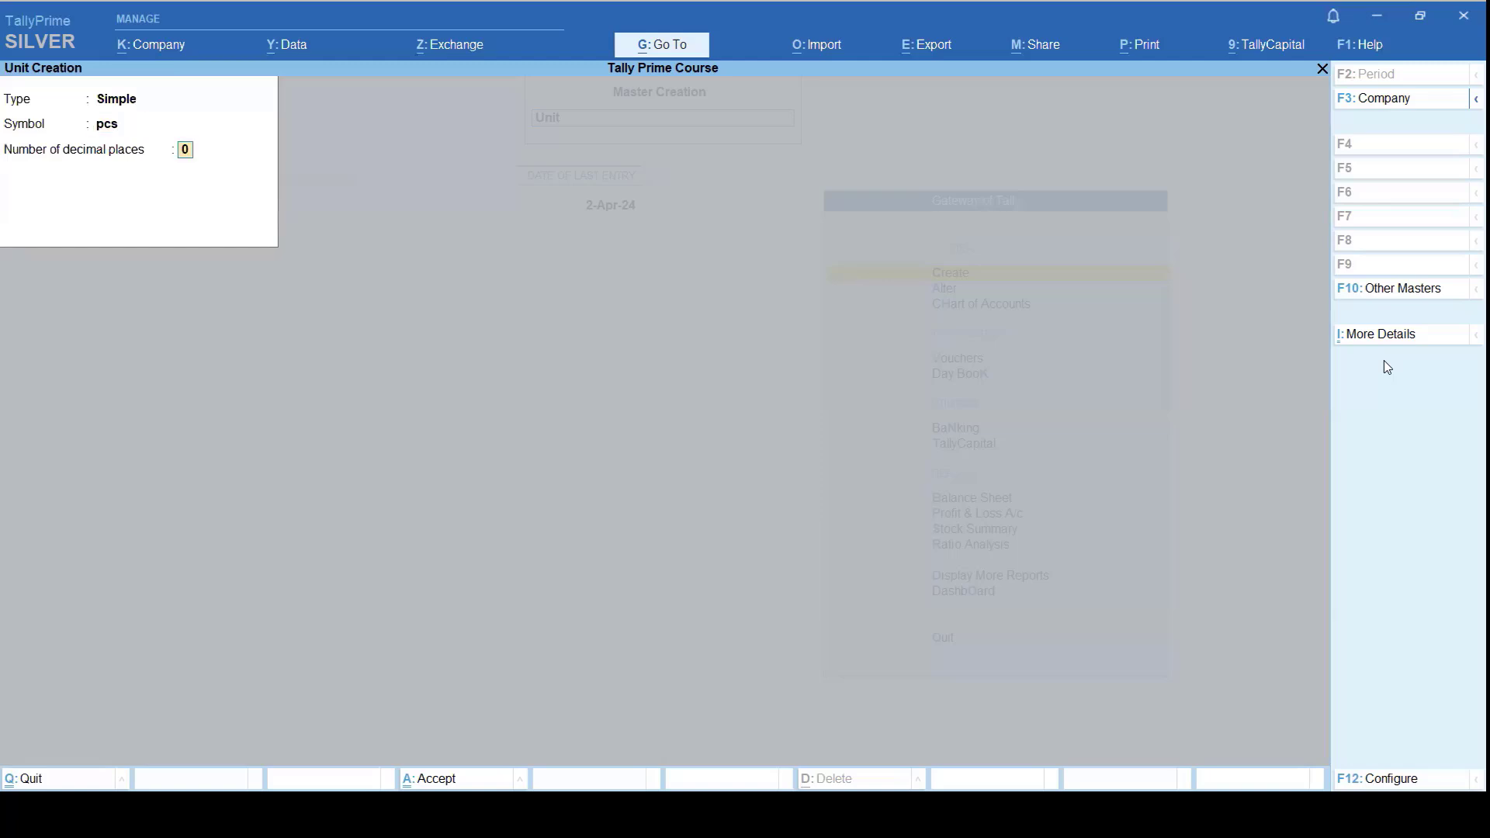
key(Return)
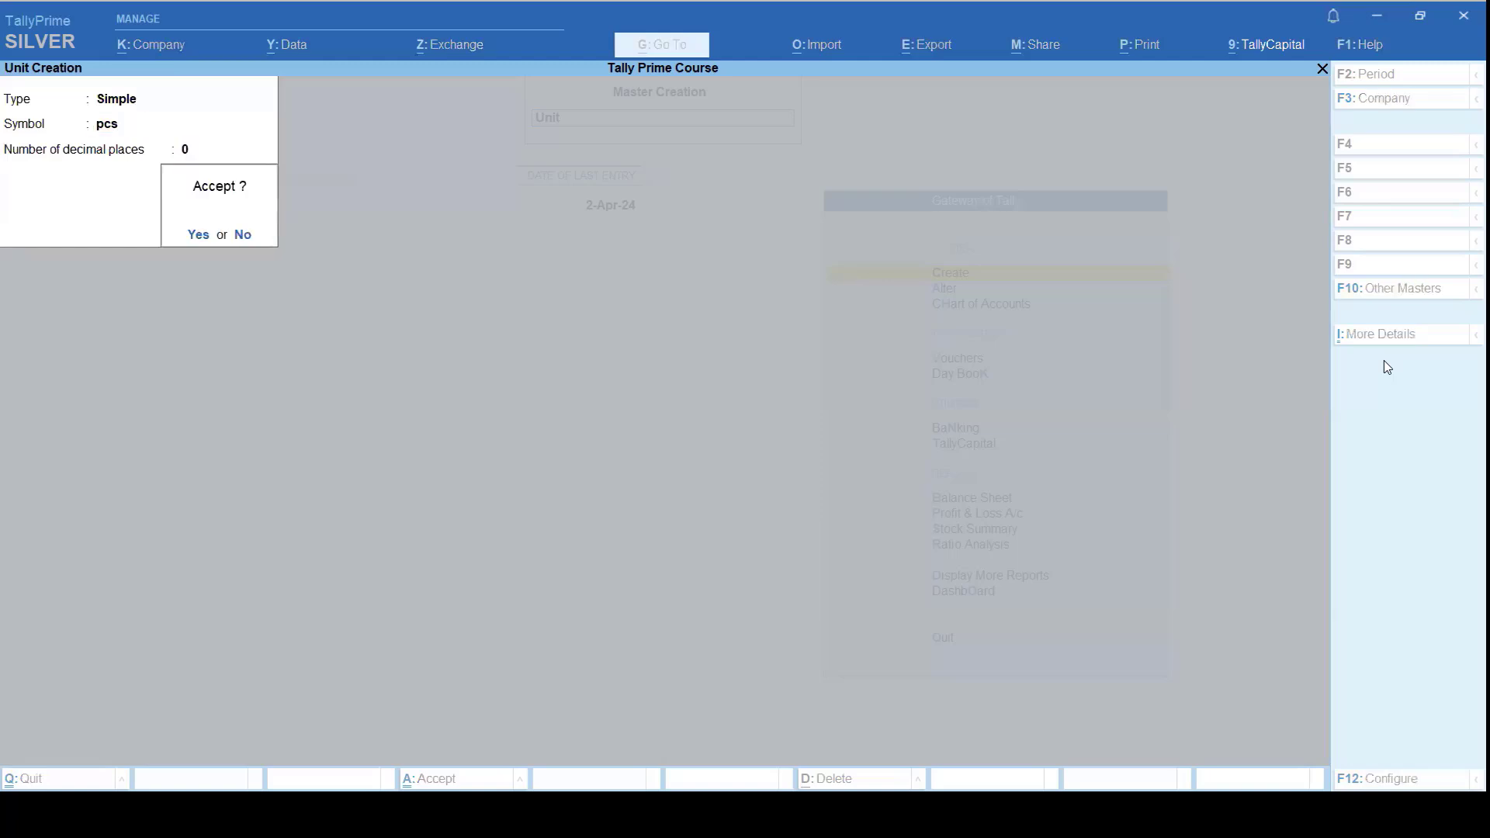
key(Return)
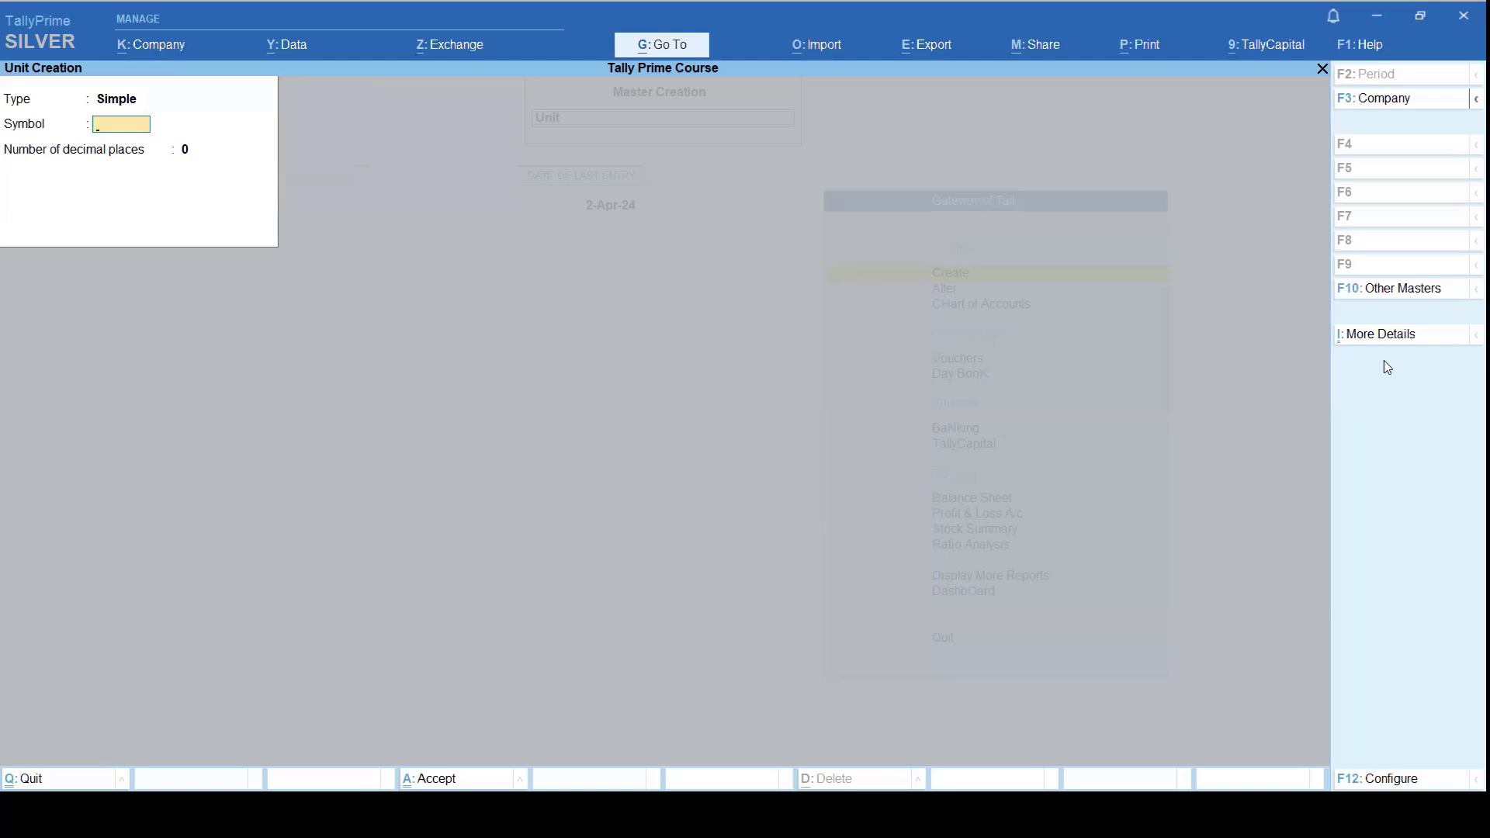
Step: Create a simple unit with the symbol kg and 3 decimal places
text(kg)
key(Return)
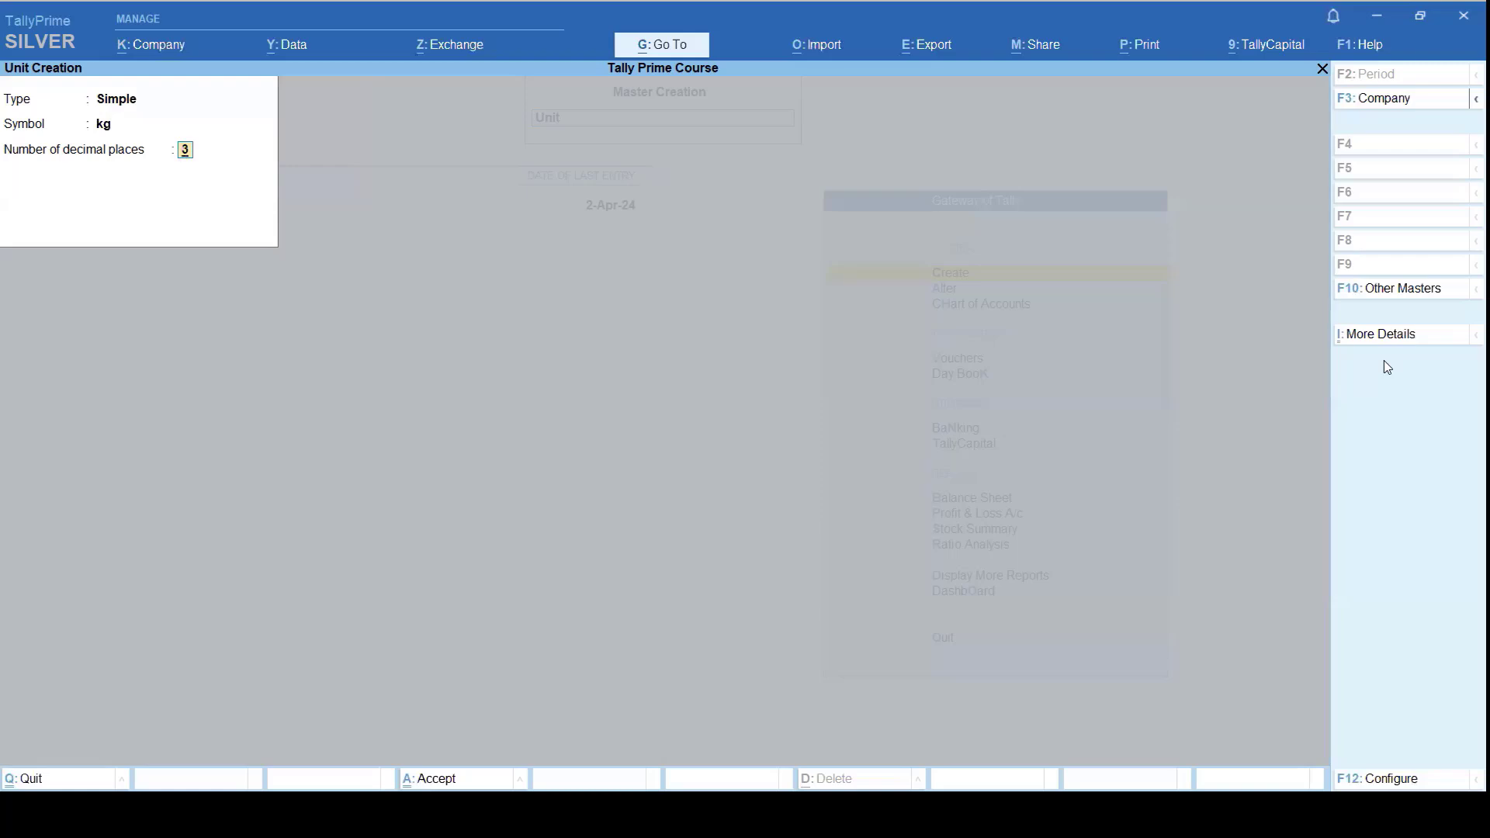
key(Return)
key(y)
Step: Create a simple unit with the symbol gm and 0 decimal places
text(gm)
key(Return)
key(Return)
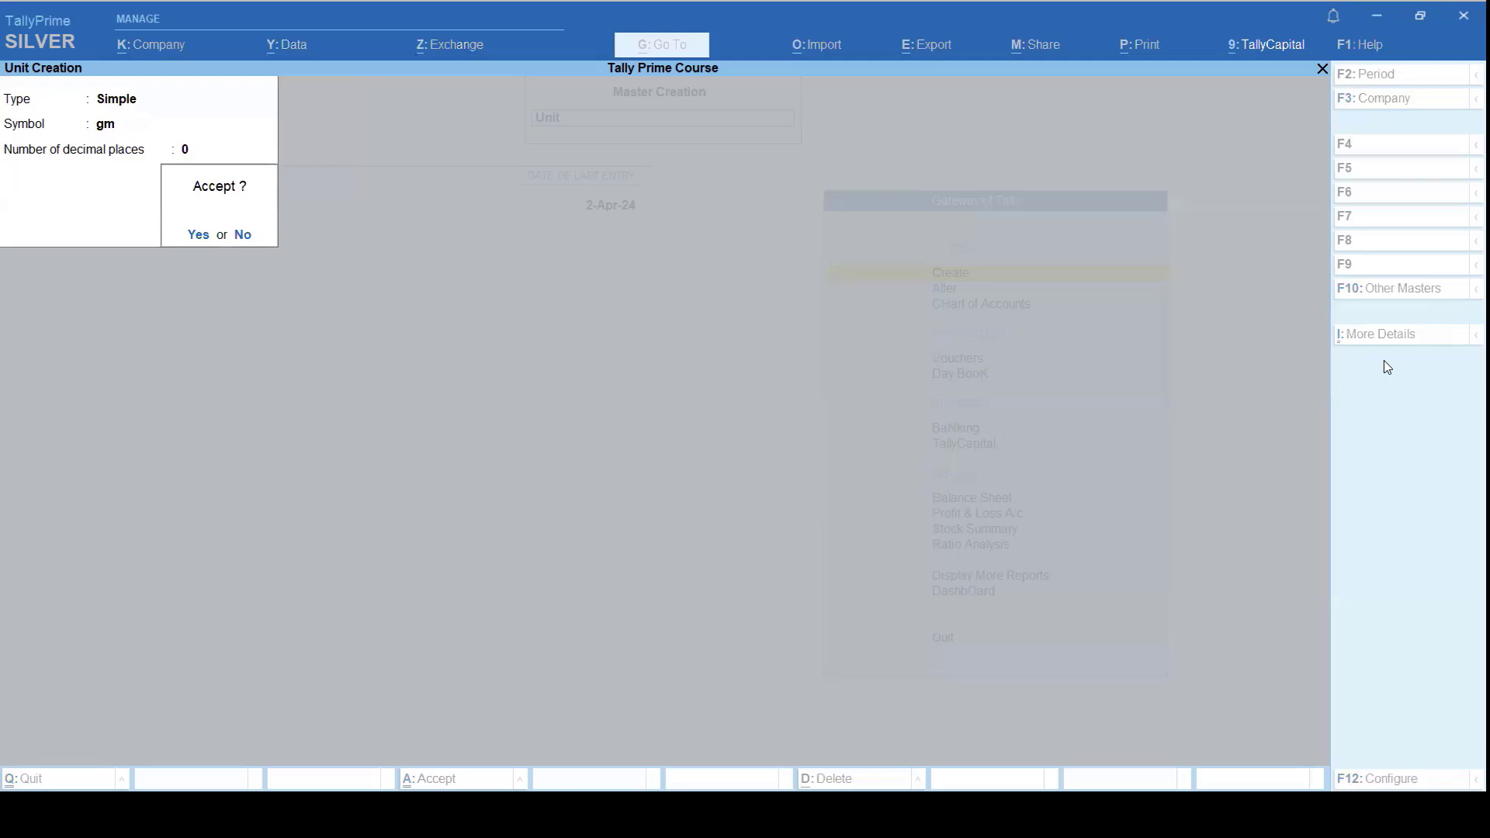
key(Return)
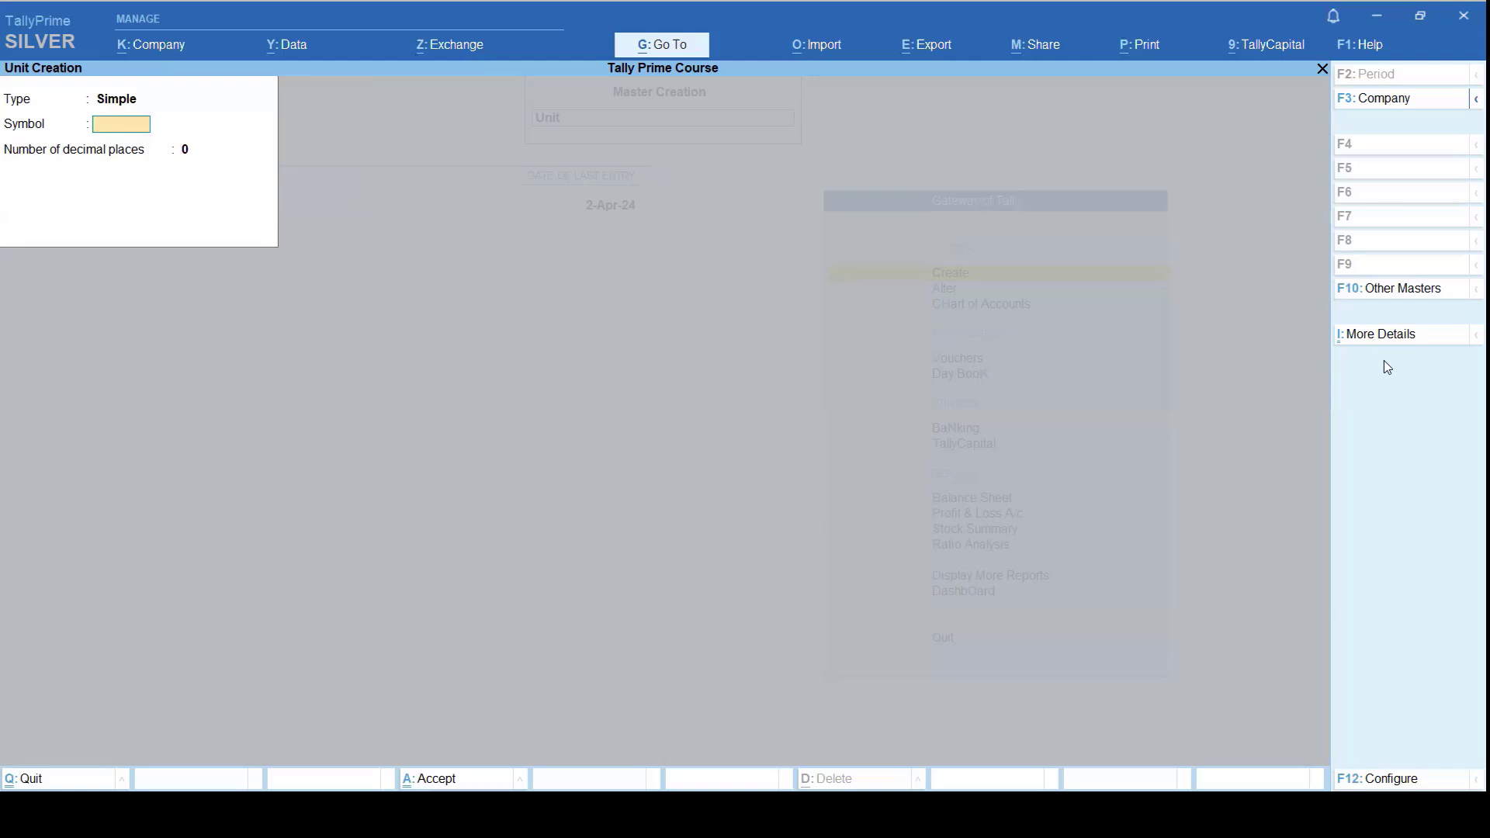
Step: Create a compound unit with kg as first unit, a conversion of 1,000 and gm as second unit
key(BackSpace)
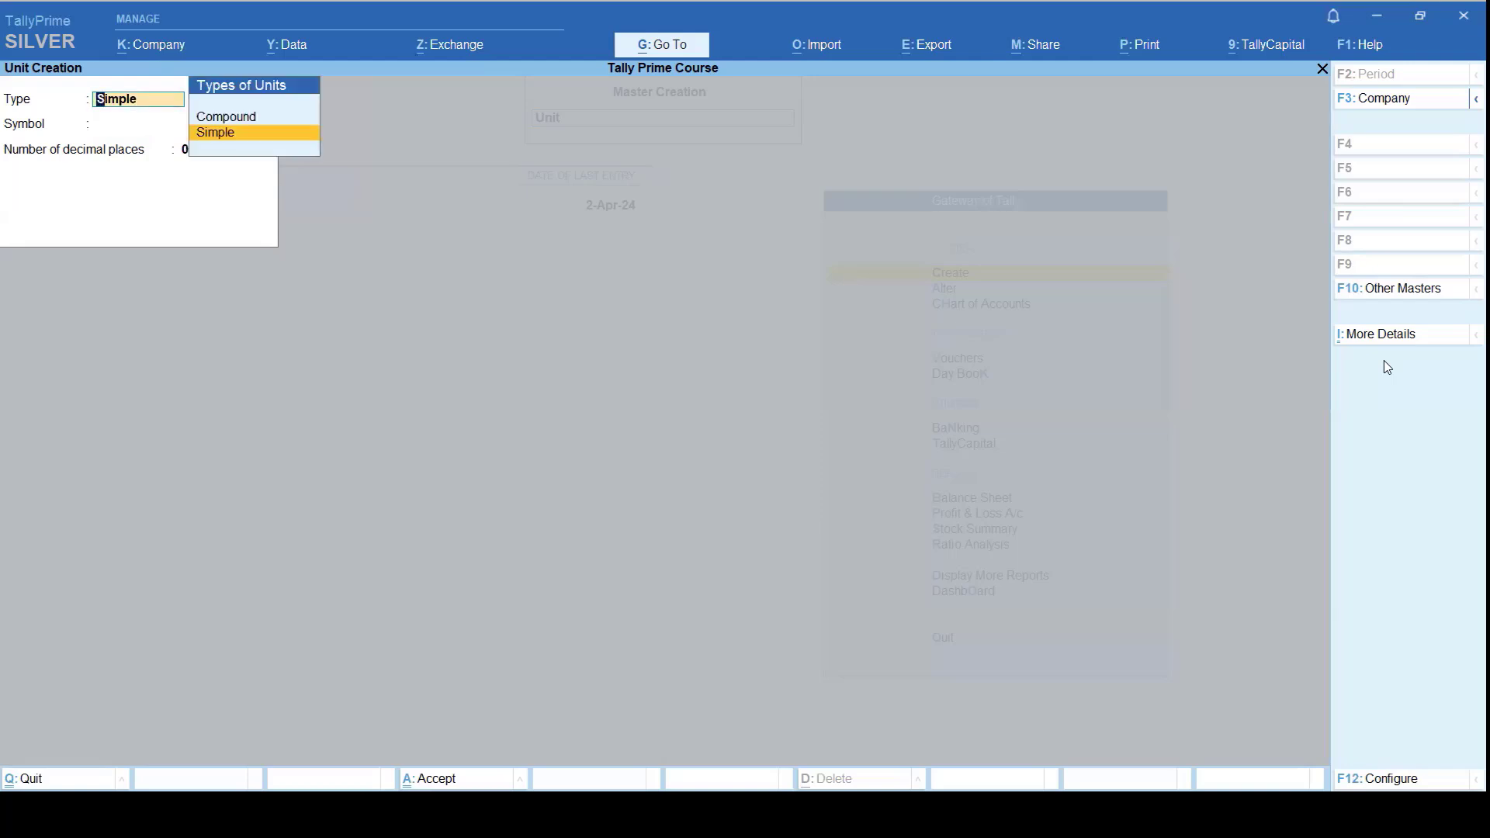
key(Up)
key(Return)
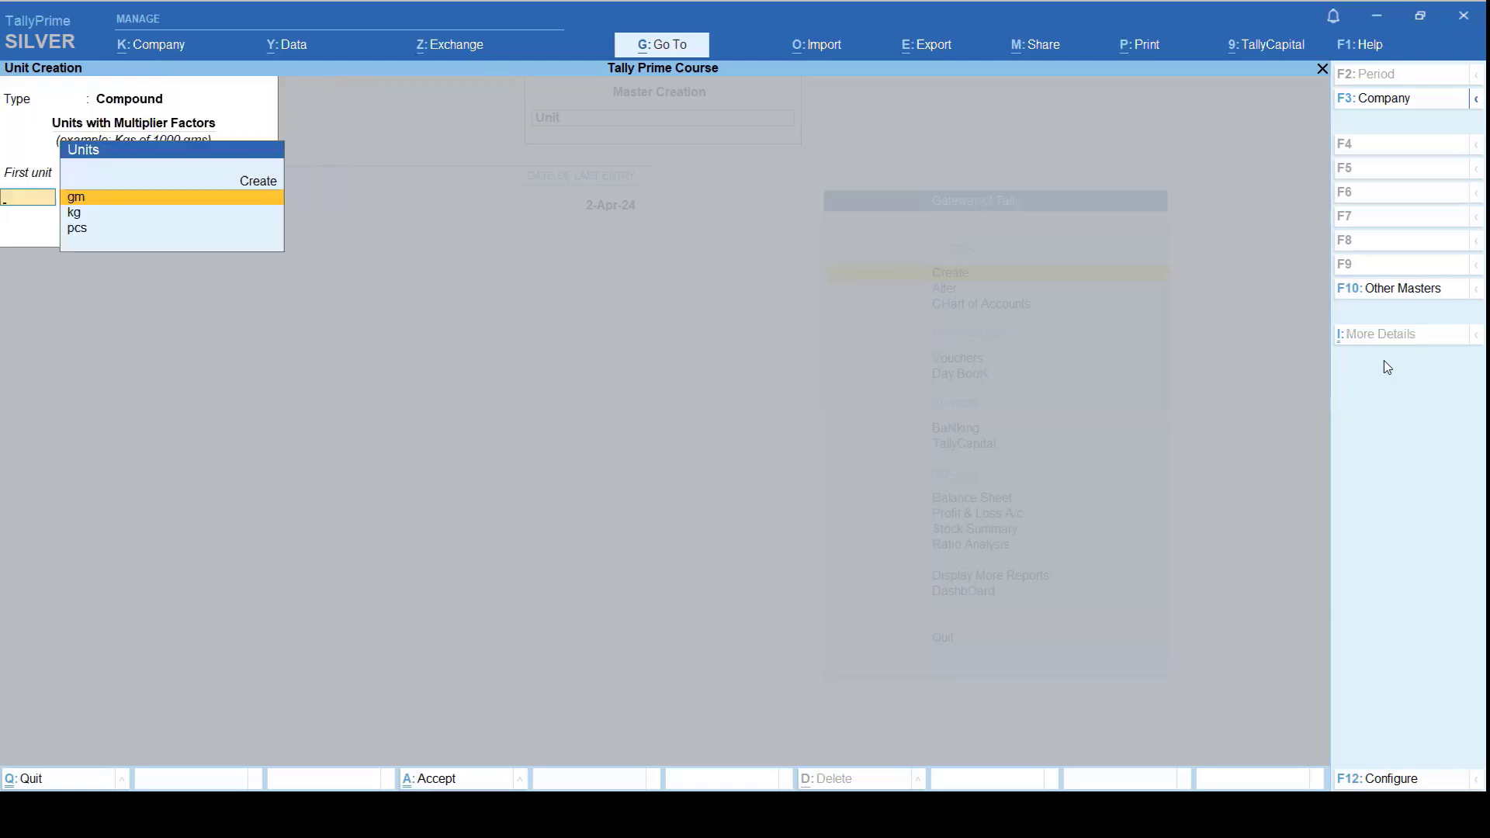
key(Down)
key(Return)
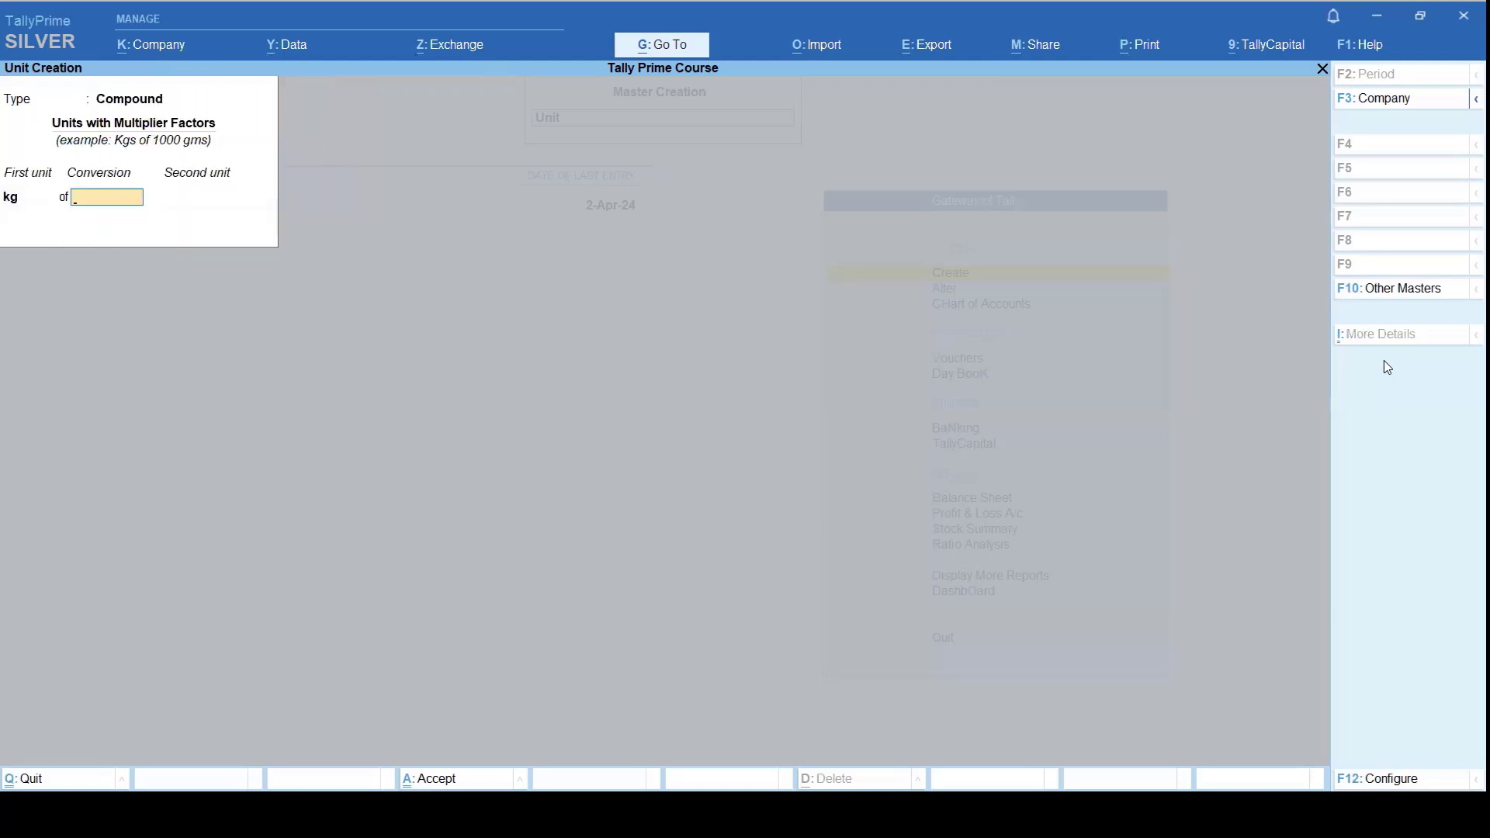
text(1,000)
key(Return)
key(Return)
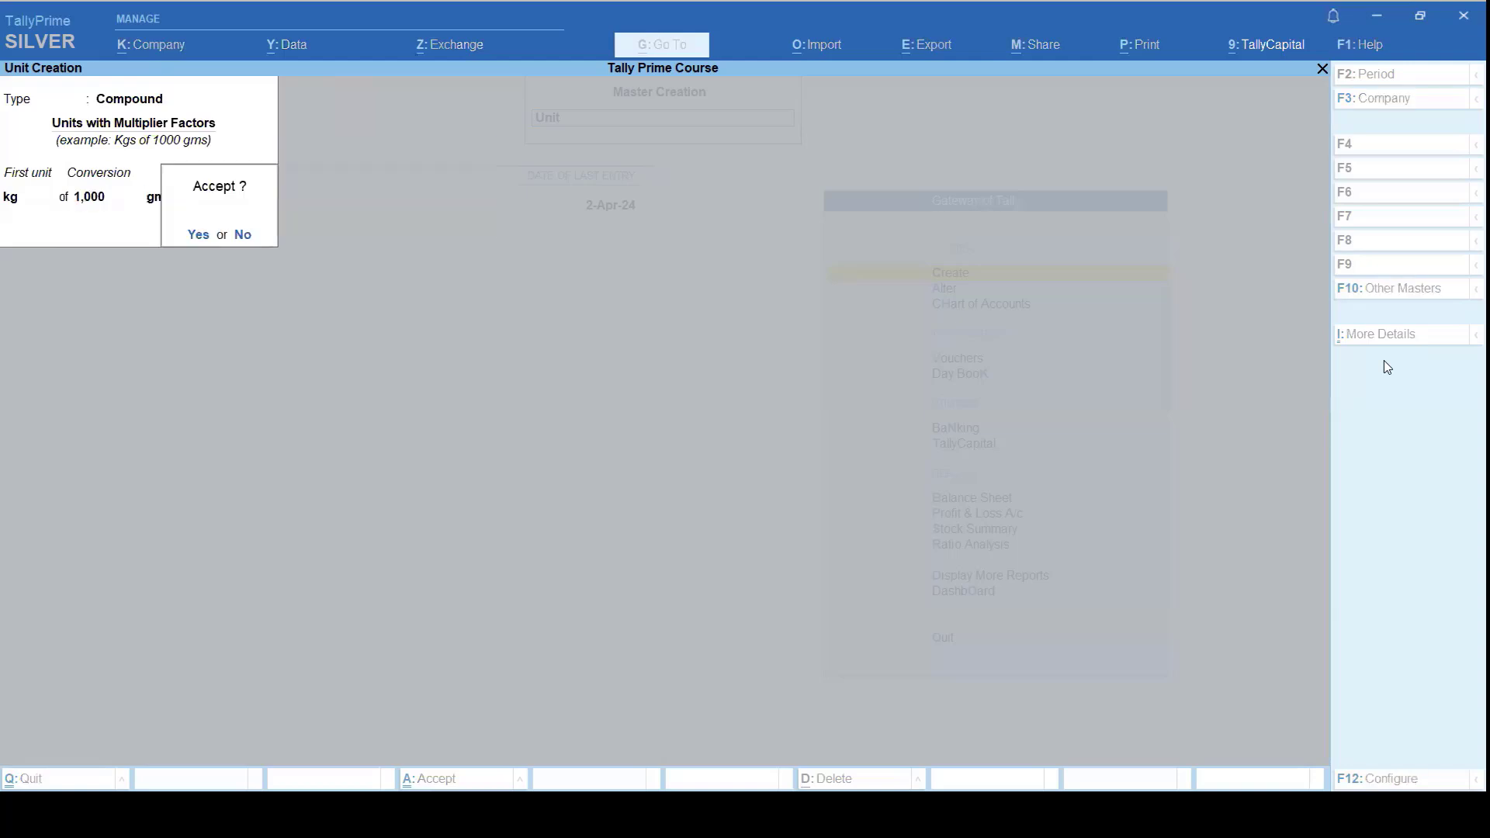
key(Return)
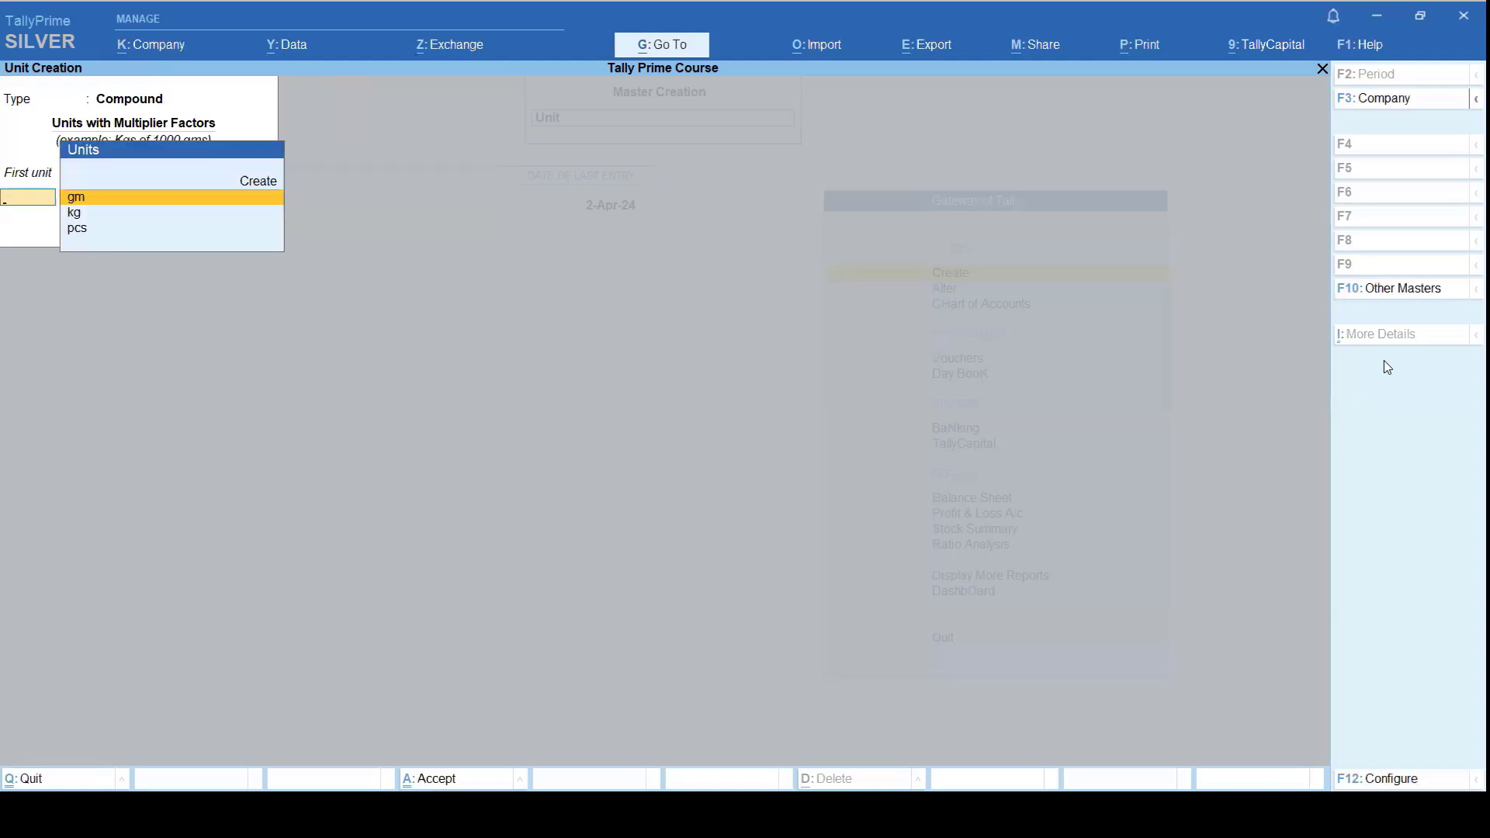
Step: Switch the unit type back to Simple and leave unit creation without adding another unit
key(BackSpace)
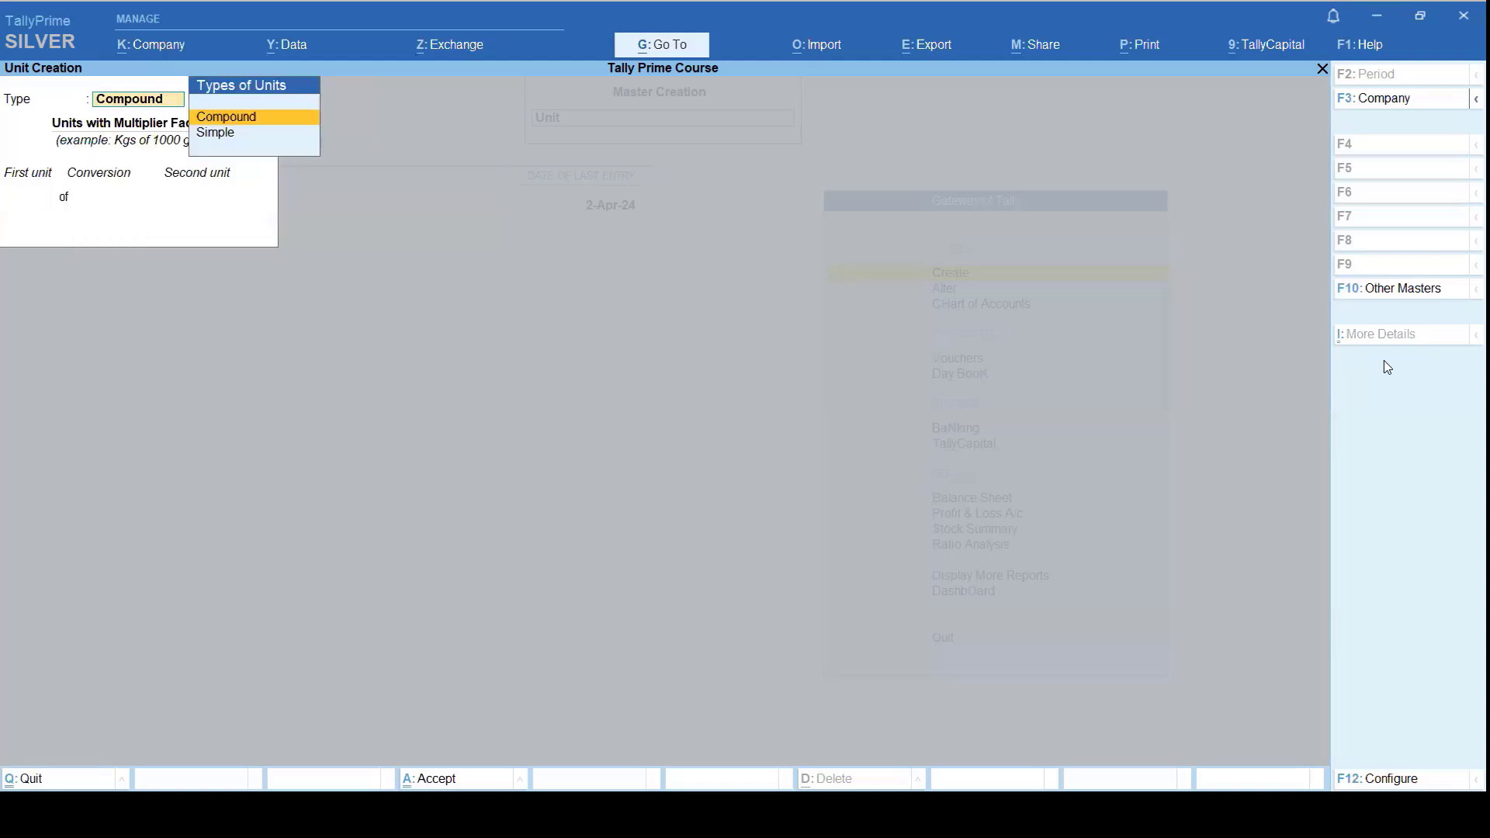
key(Down)
key(Return)
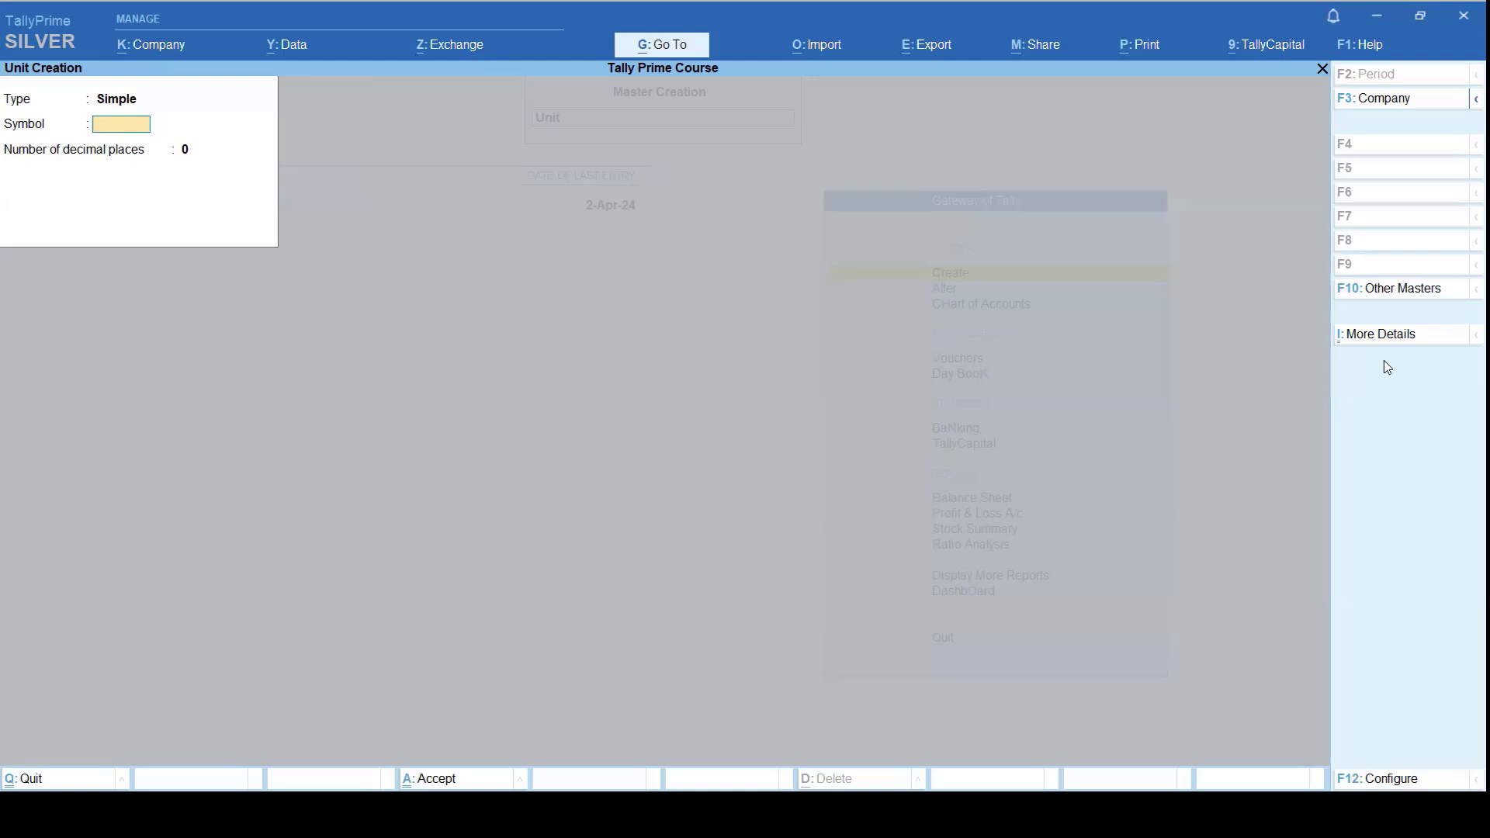
key(Escape)
key(Return)
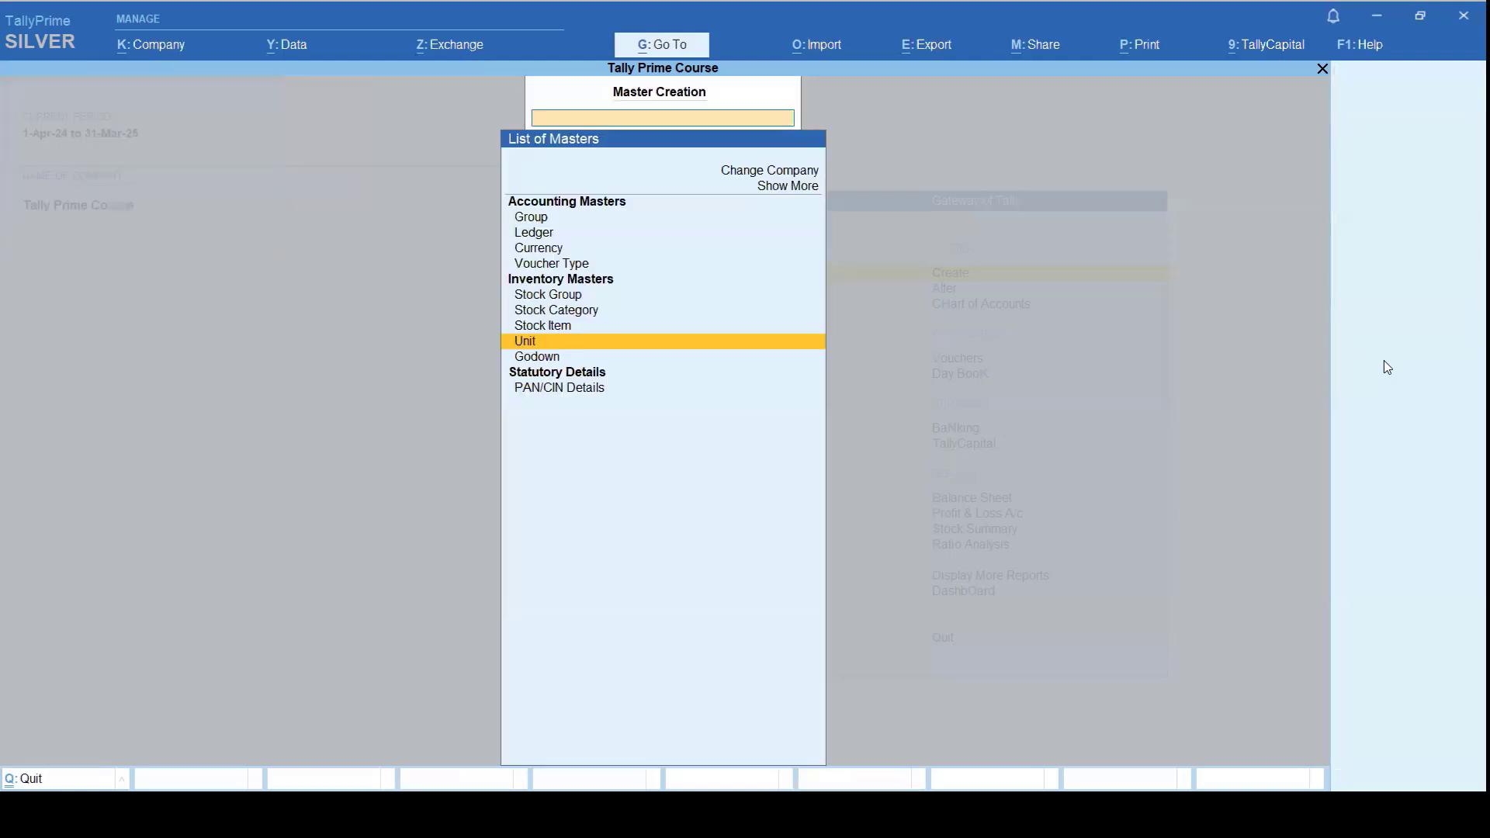
Step: Create a new godown named Gt Road under Primary, with storage of materials allowed and both third-party stock options set to No
key(Down)
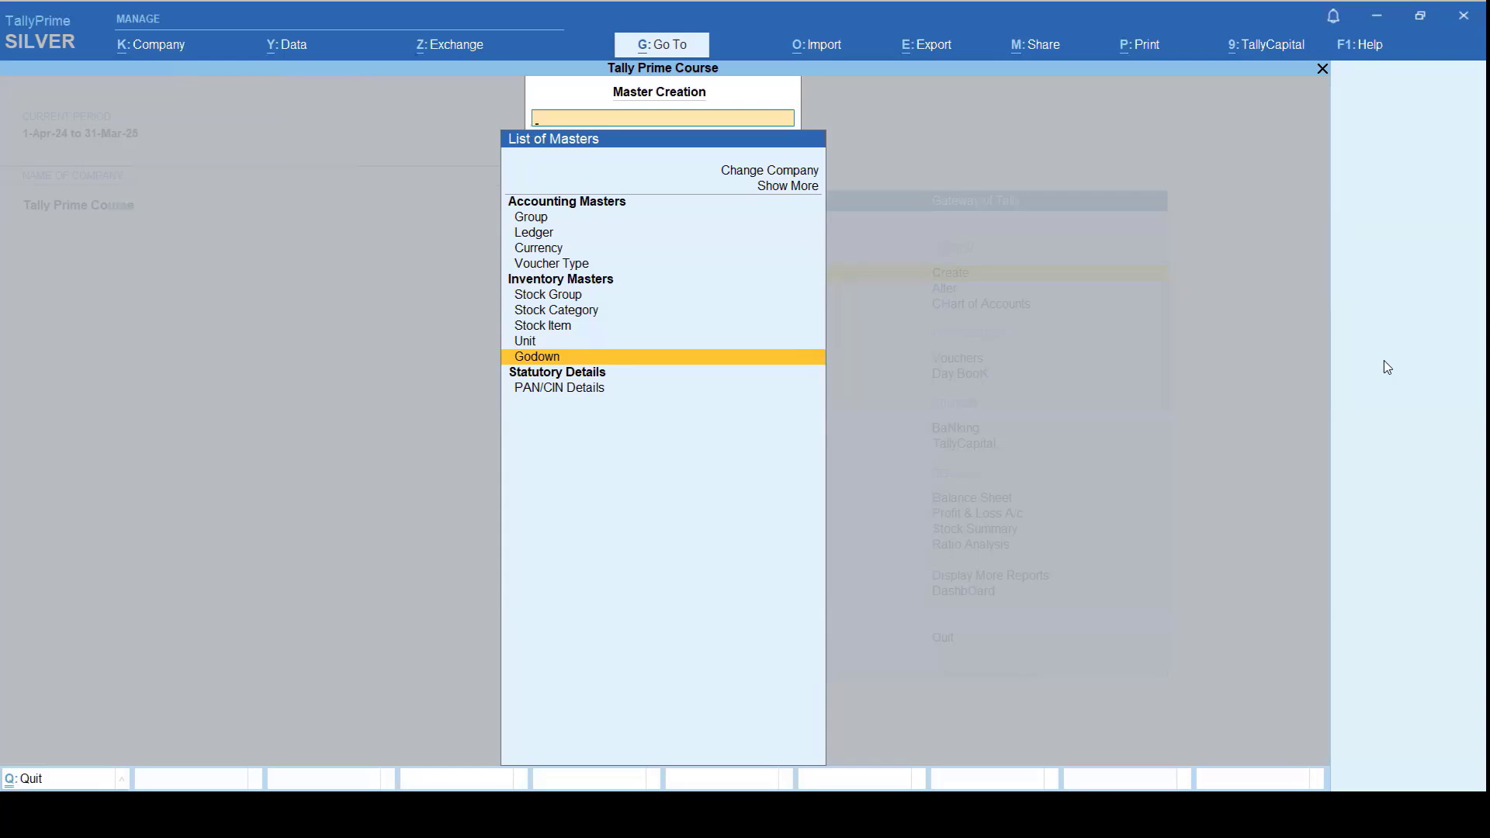
key(Return)
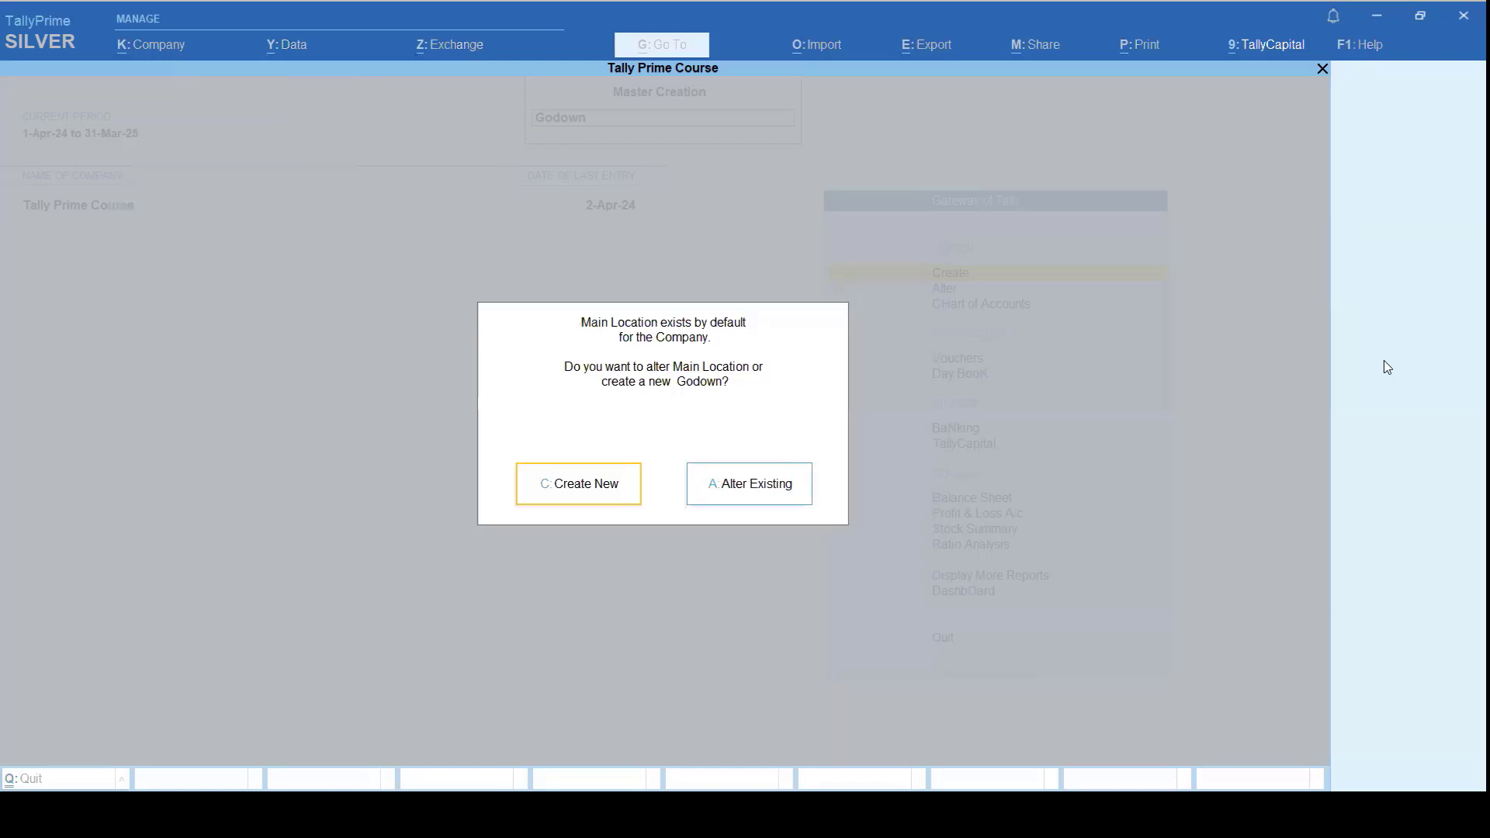
key(Return)
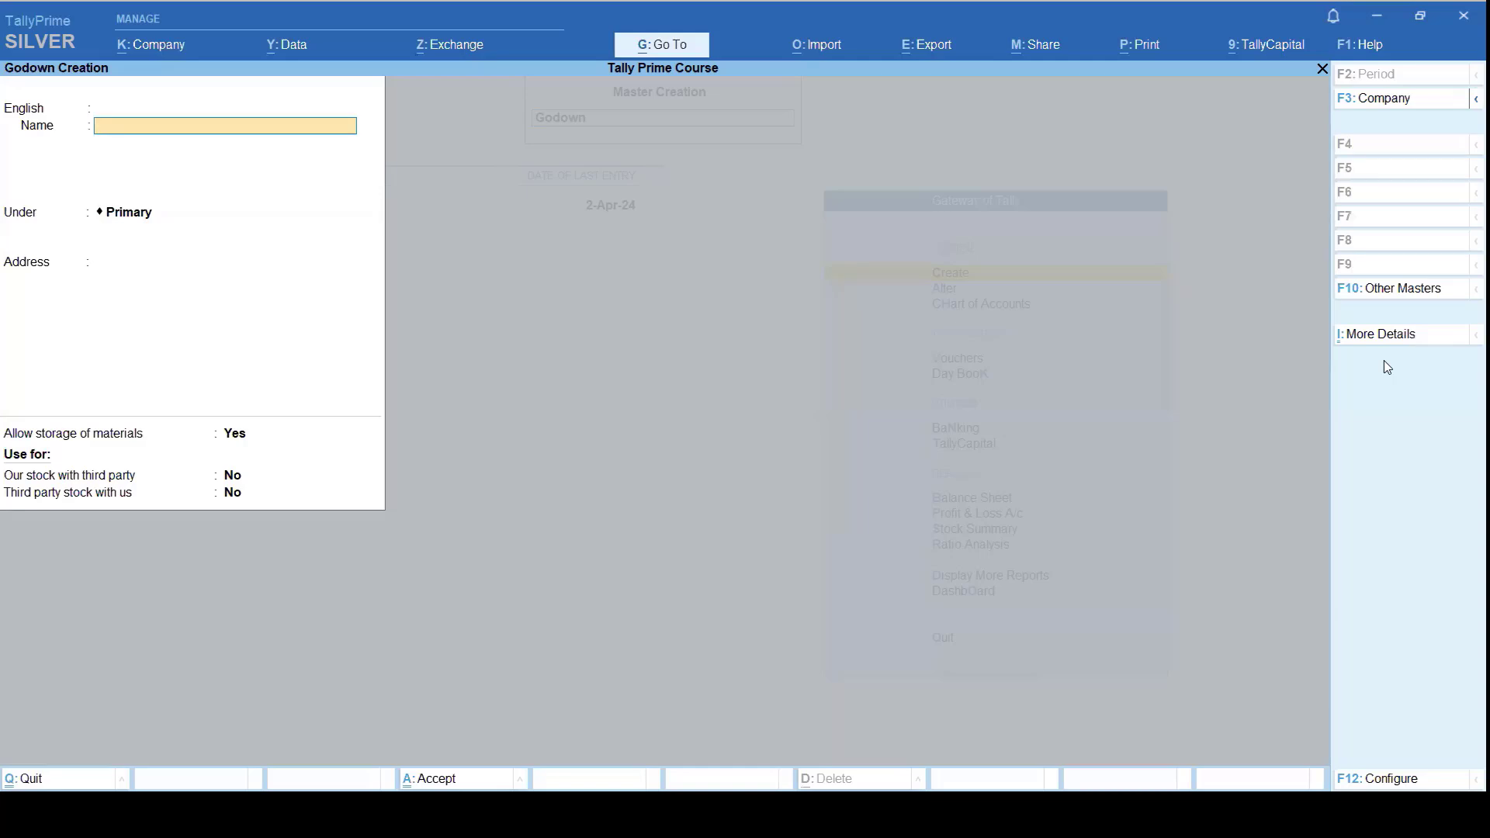
text(Gt Road)
key(Return)
key(Return)
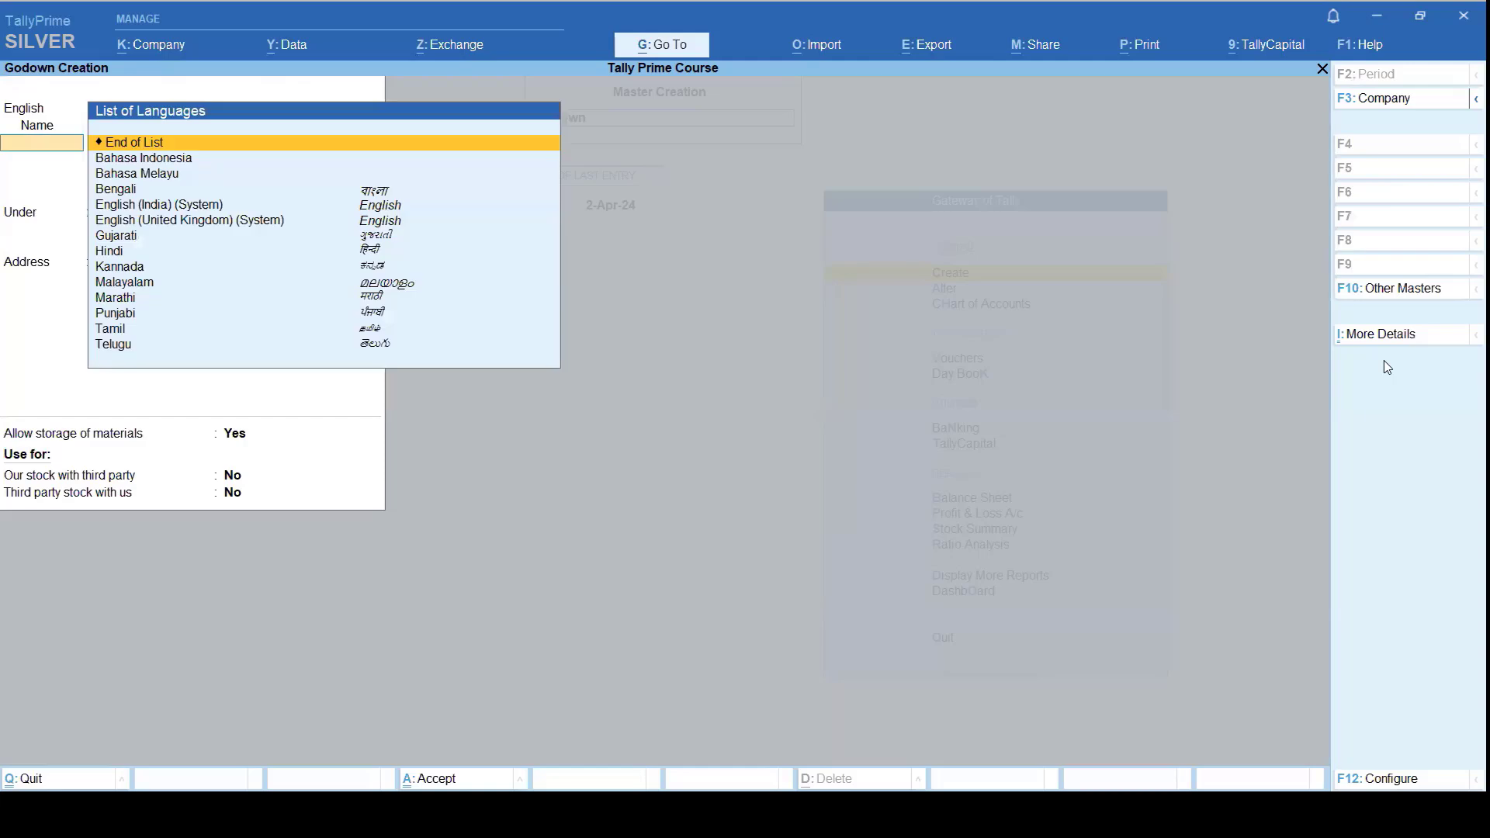
key(Return)
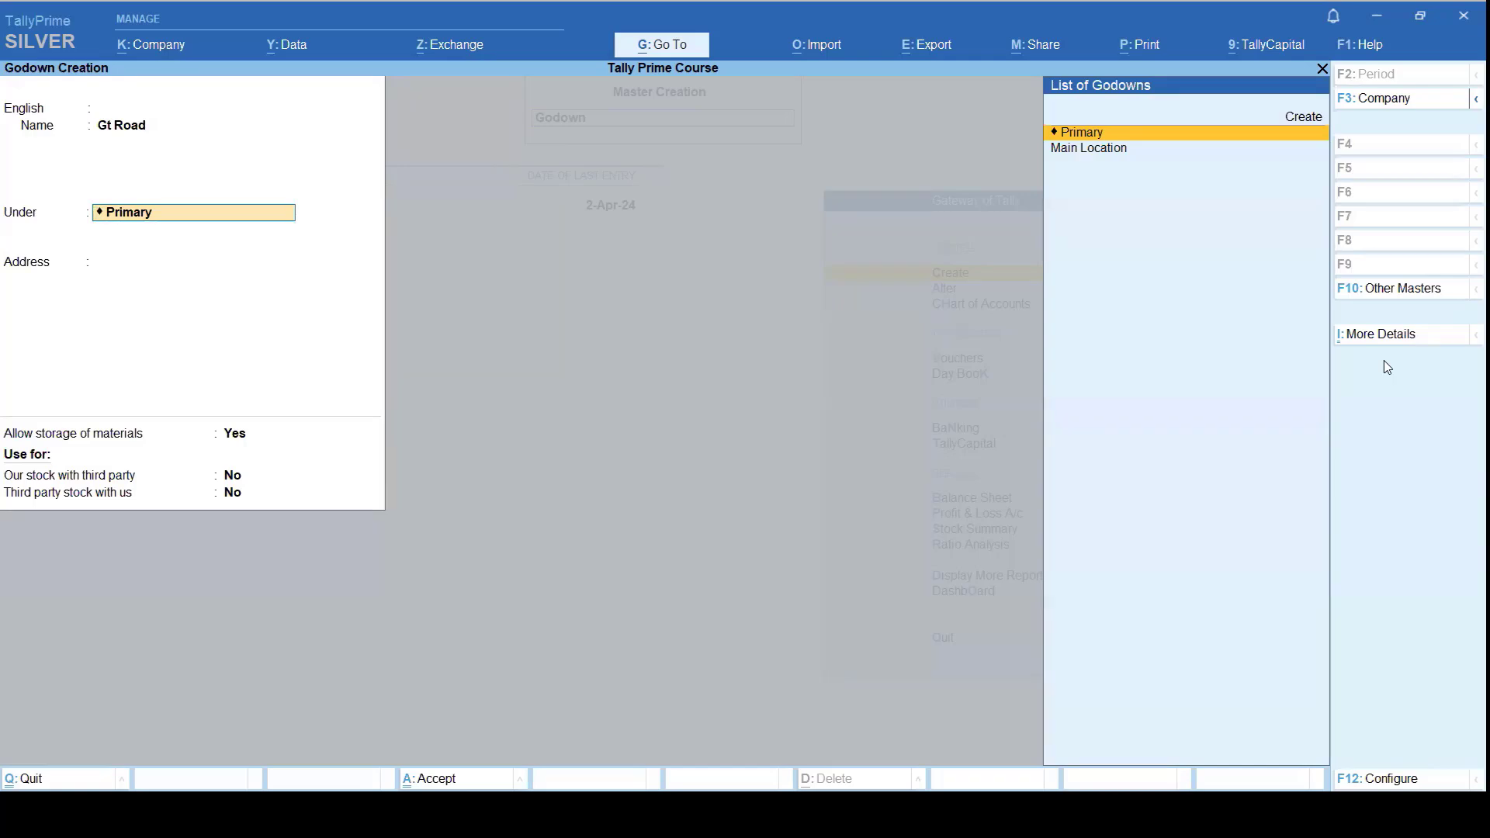
key(Return)
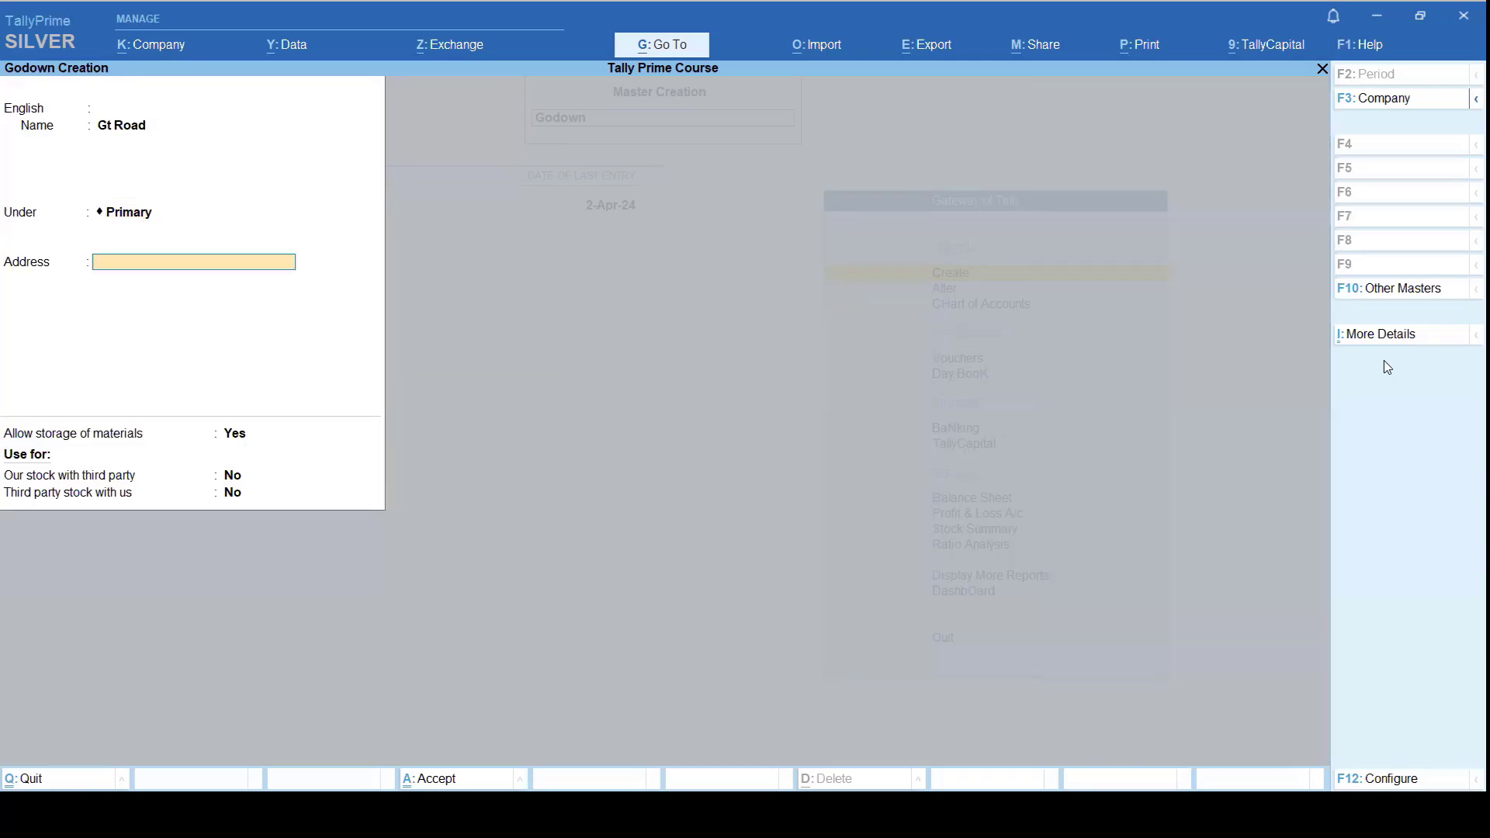
key(Return)
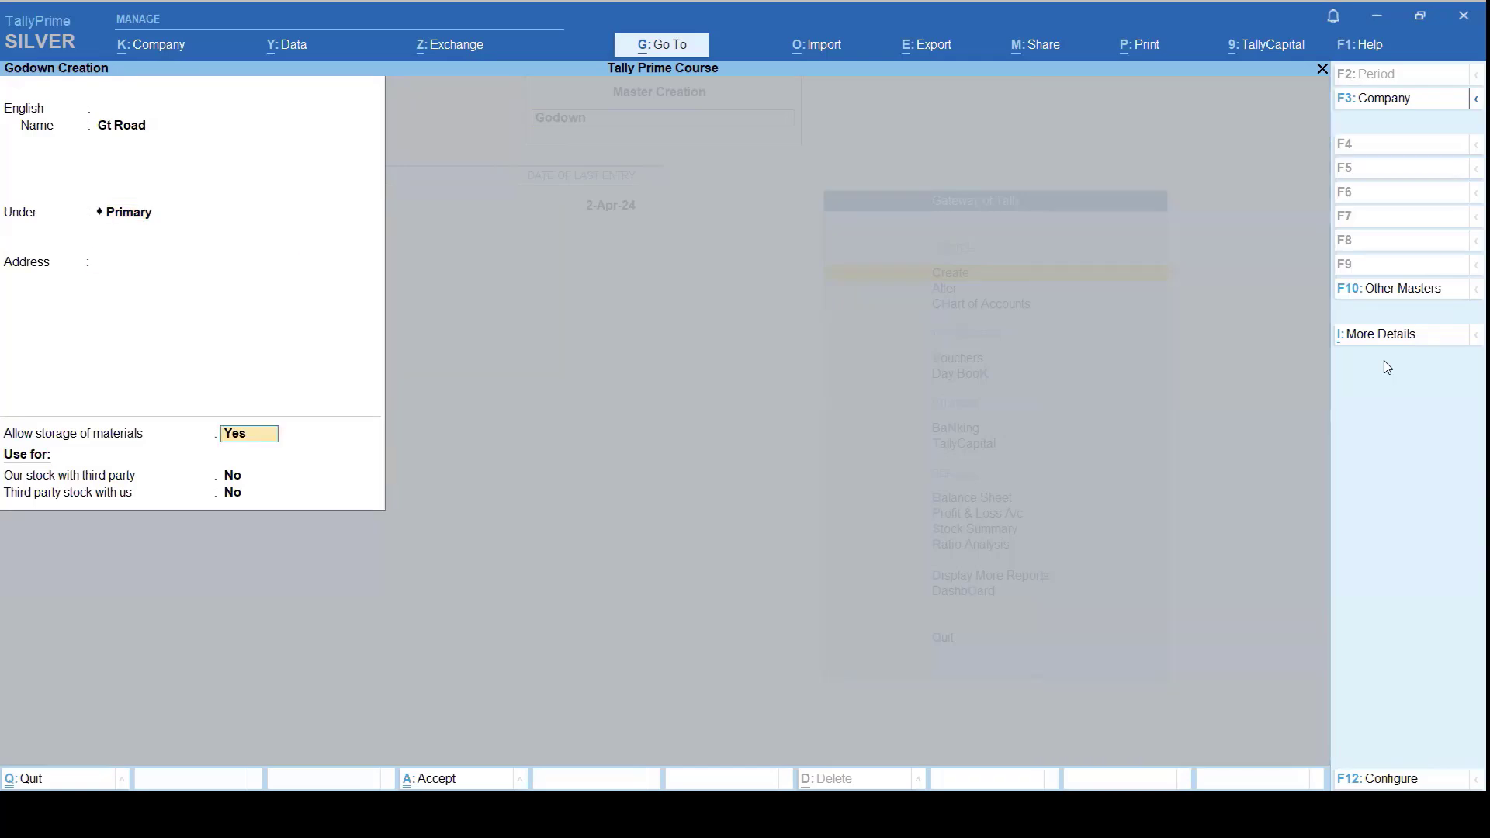
key(Return)
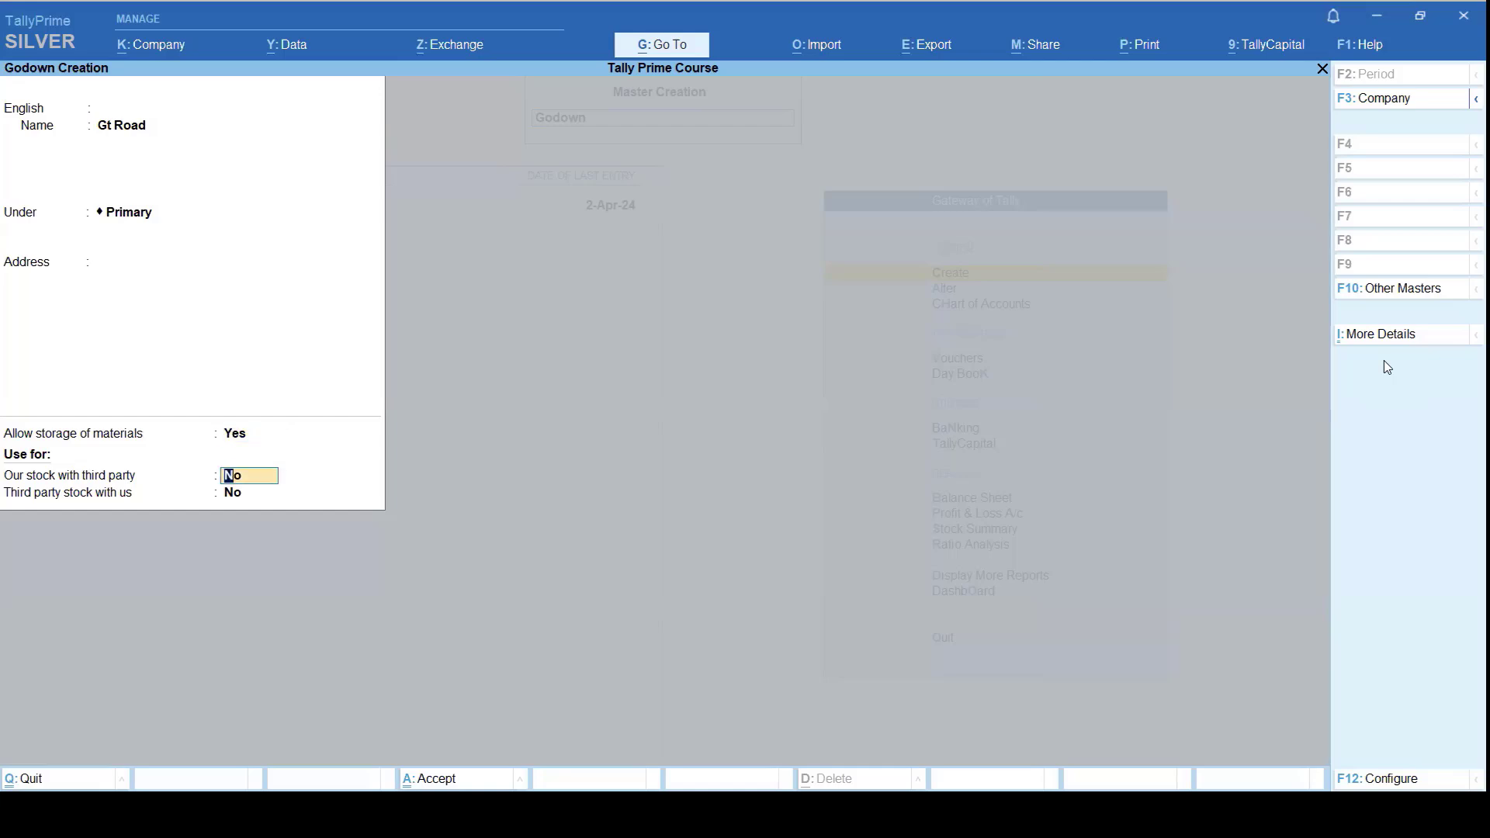
key(Return)
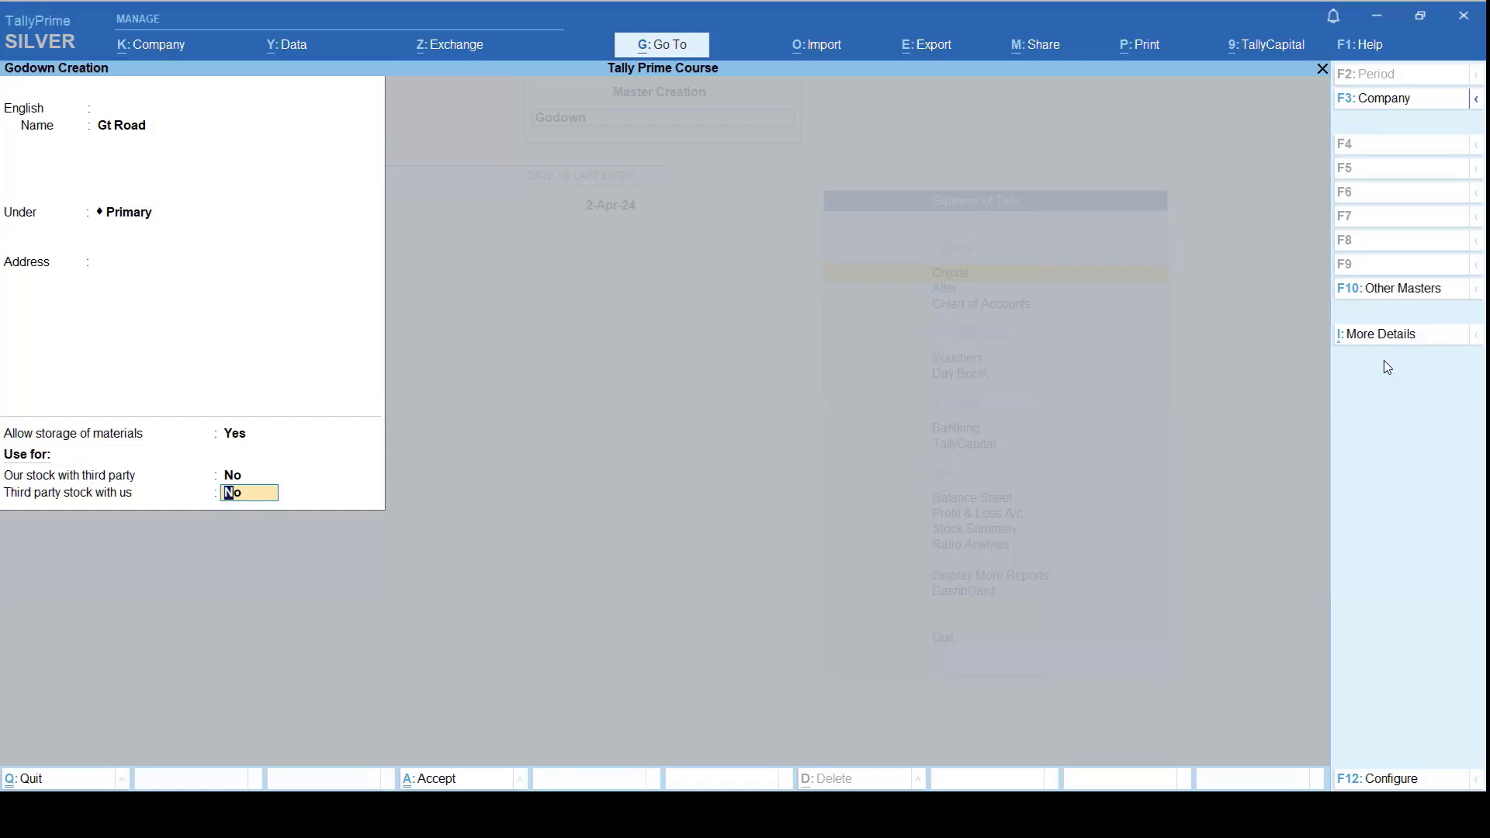
key(Return)
key(Return)
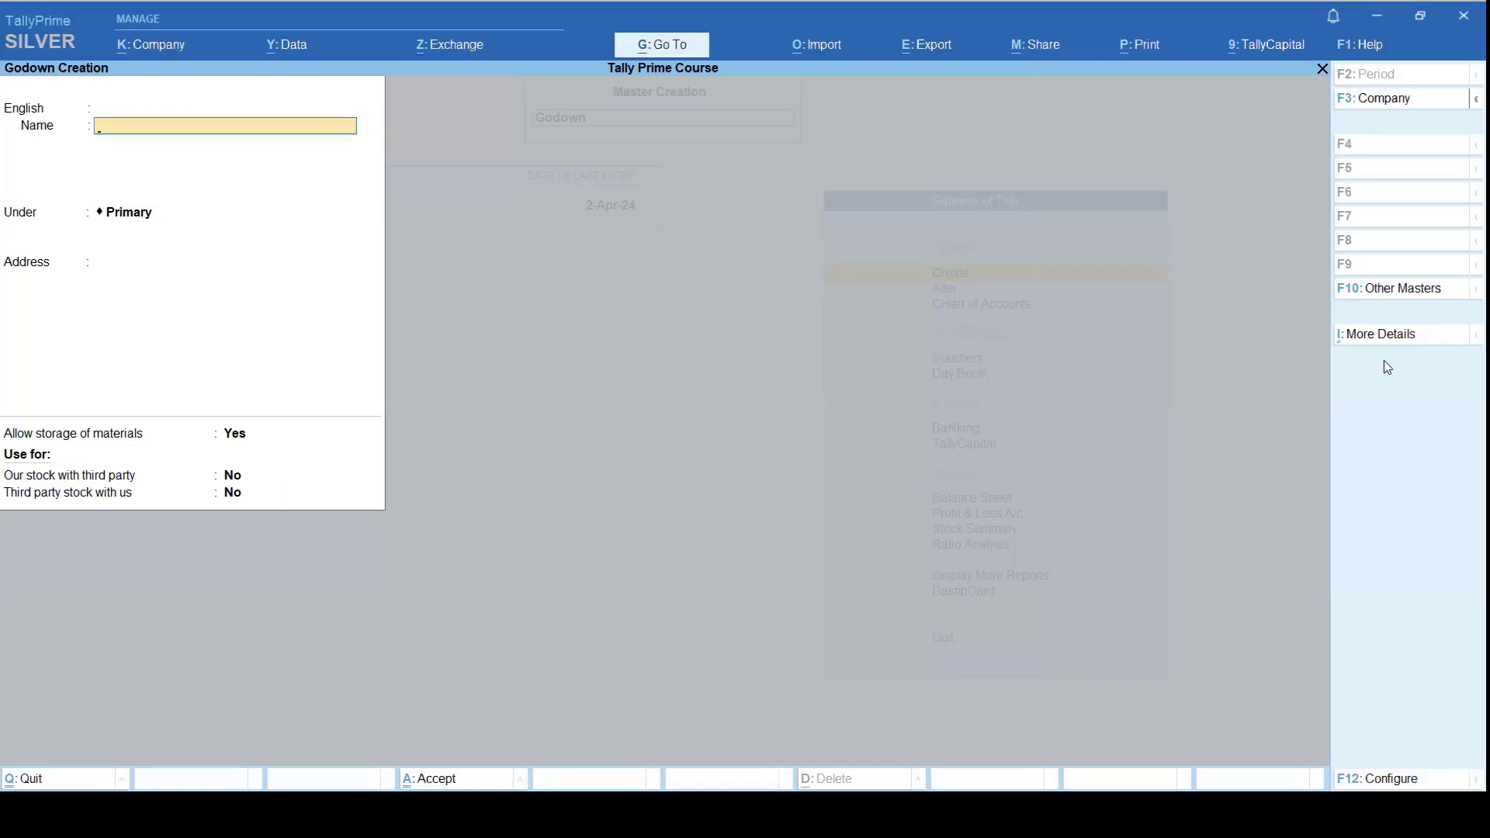
Step: Create a second godown named Mg Road under Primary with storage of materials allowed, and leave godown creation
text(Mg Road)
key(Return)
key(Return)
key(Return)
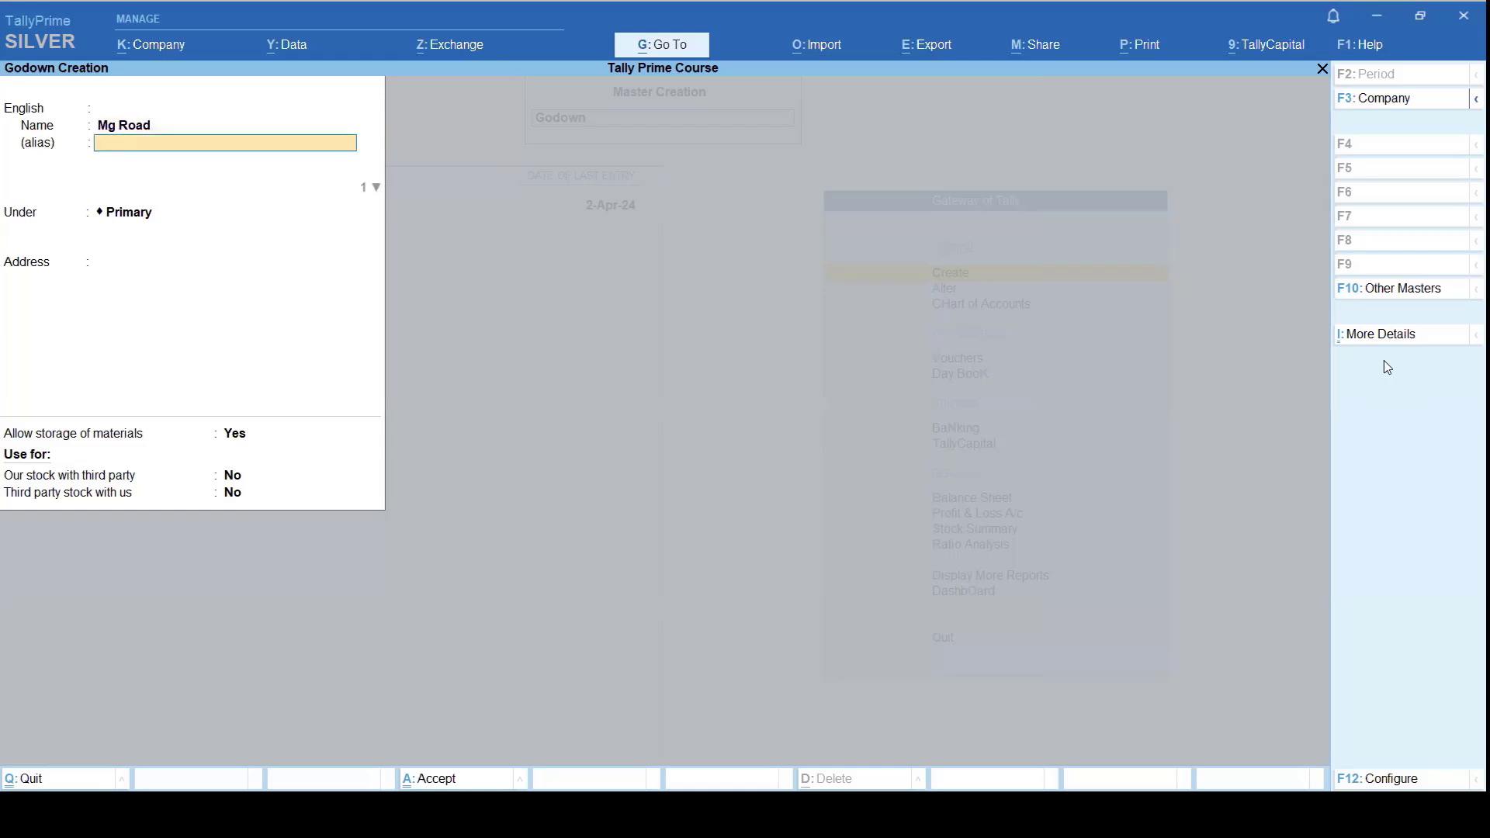
key(Return)
key(Return)
key(Return)
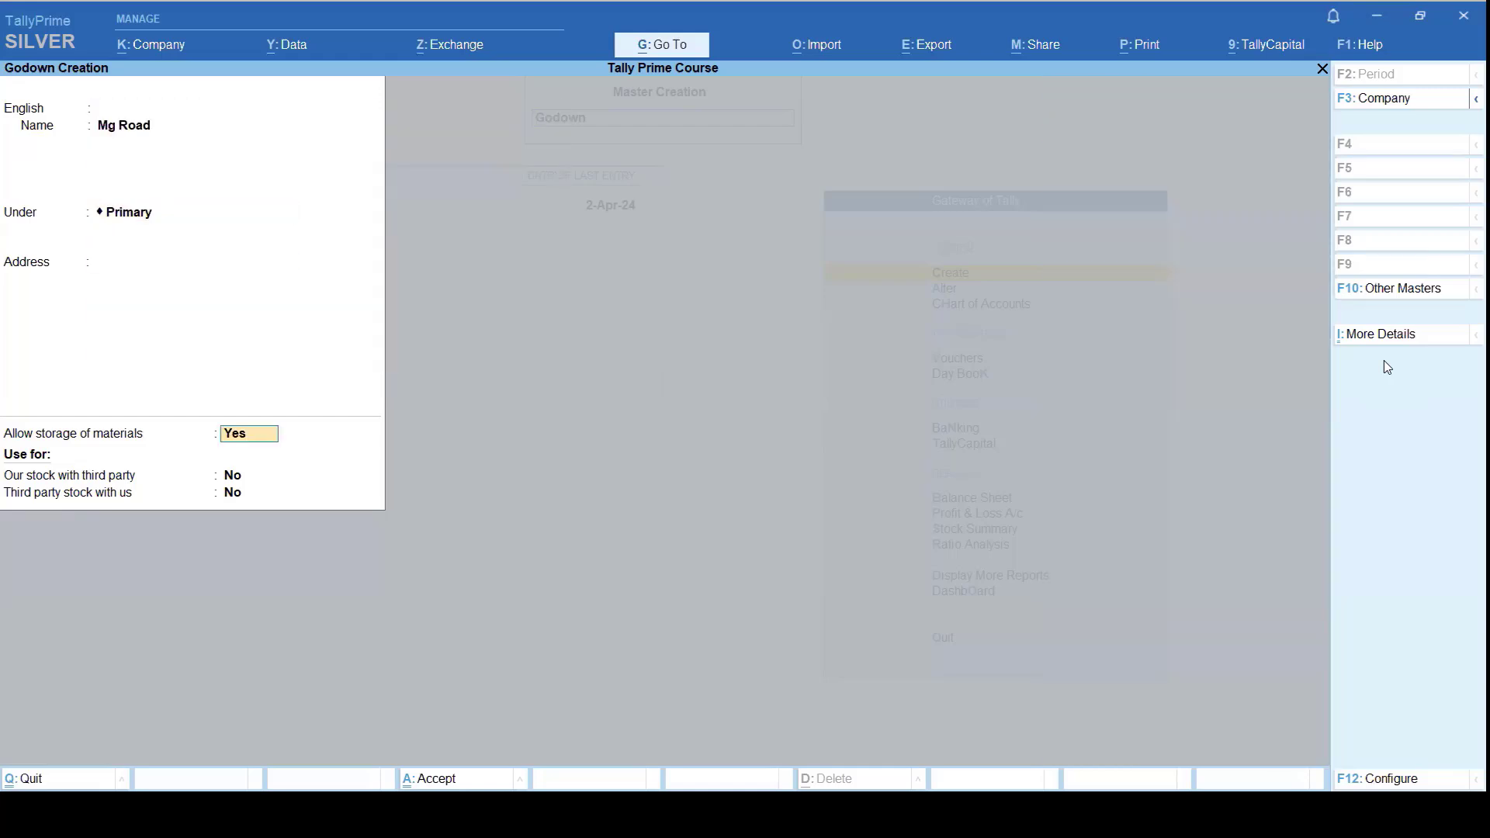
key(Return)
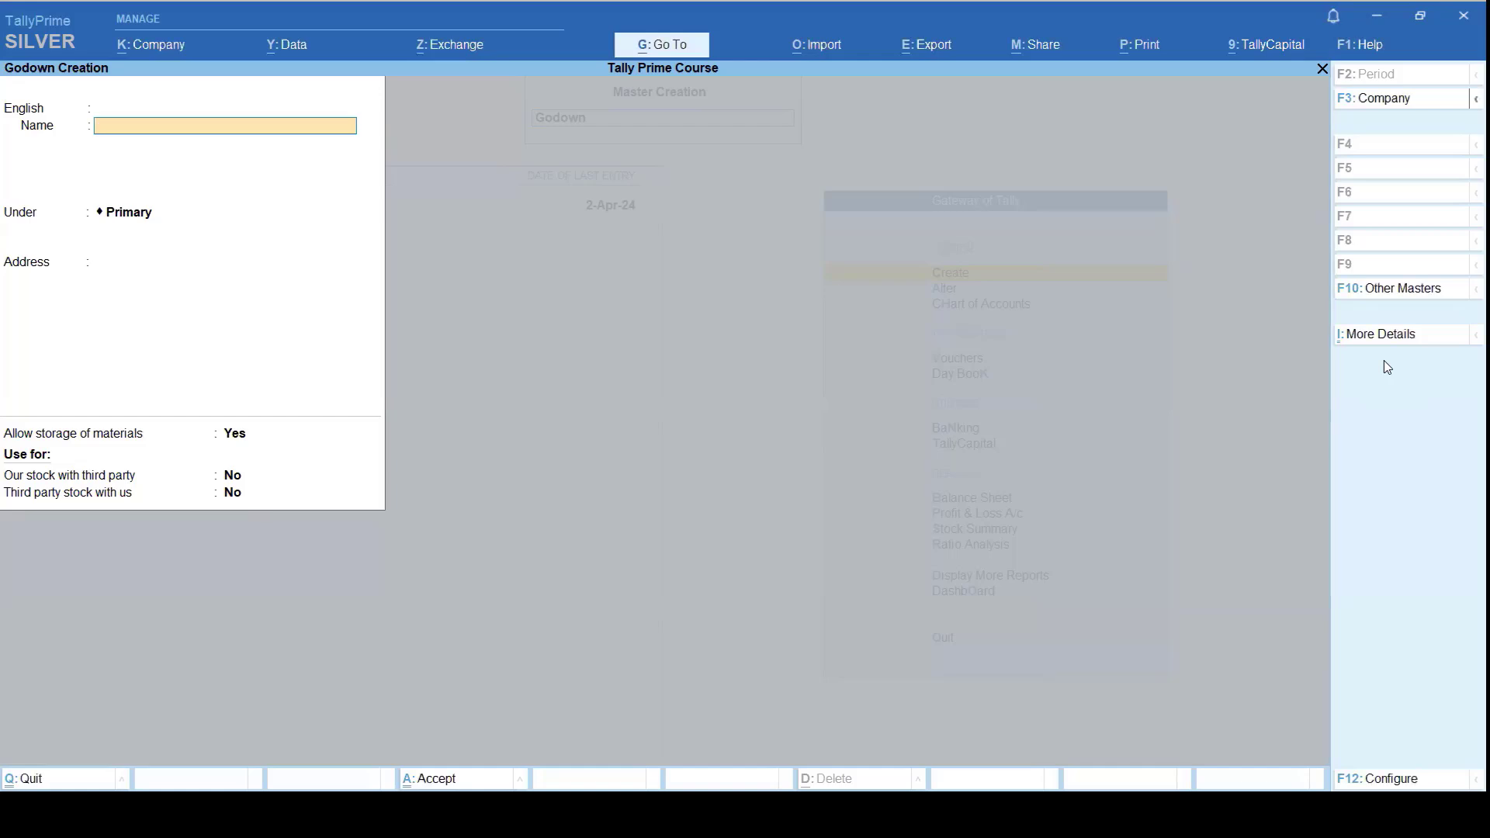
key(Escape)
key(Return)
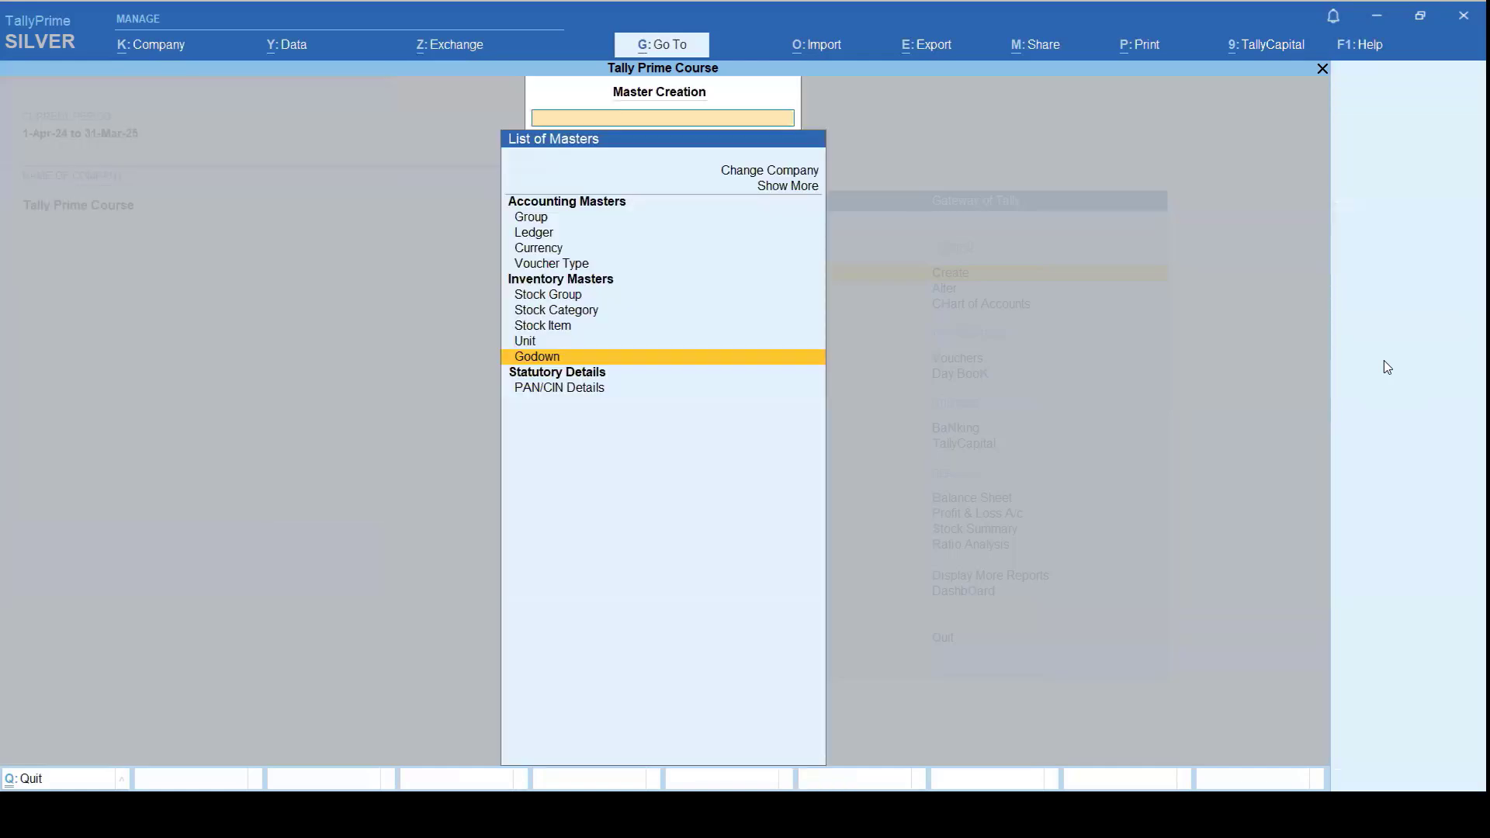
Step: Start a new stock item named Suji with no language alias and no description
key(Up)
key(Up)
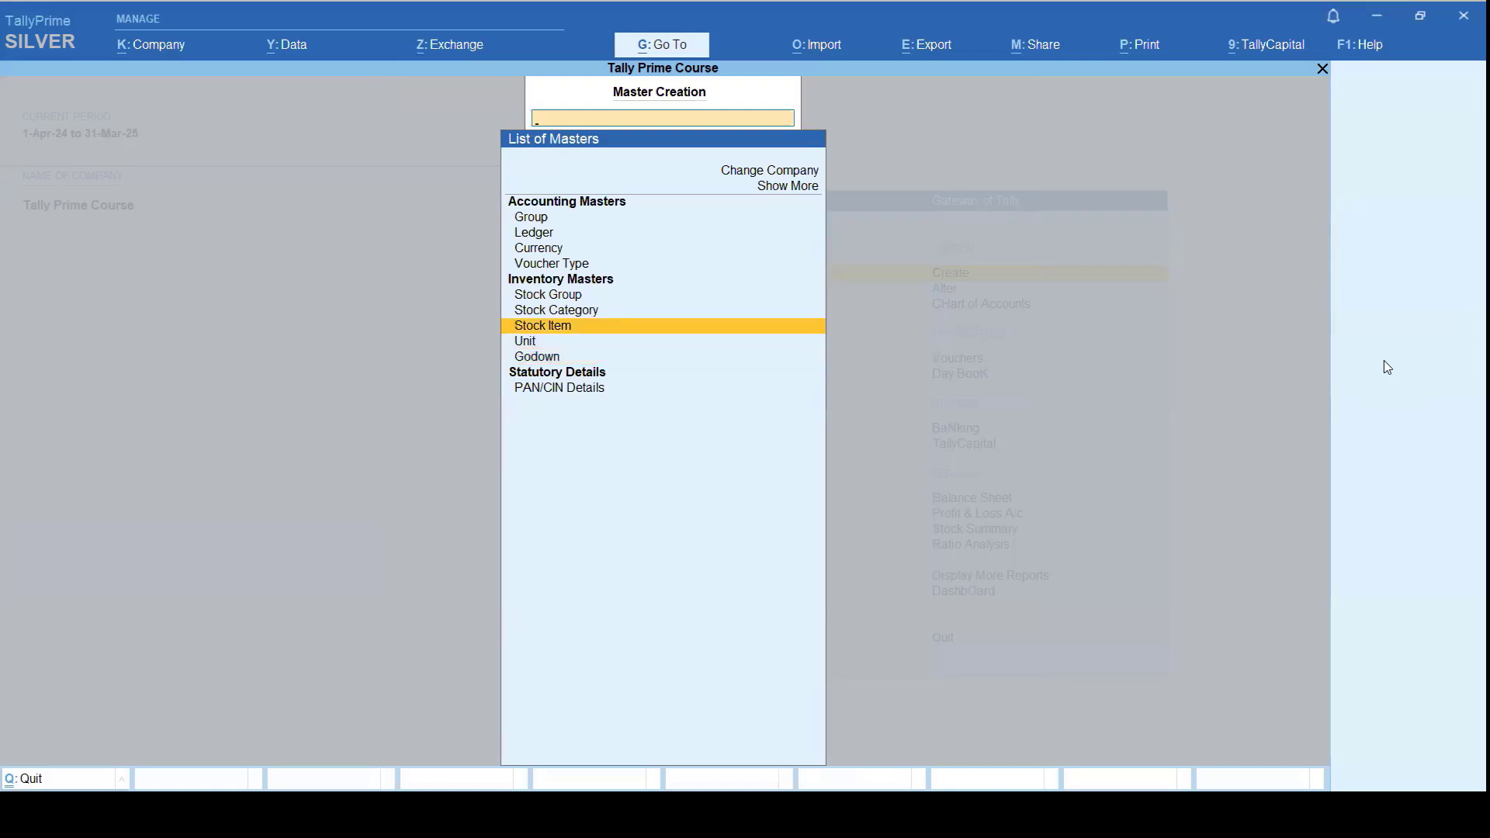
key(Up)
key(Up)
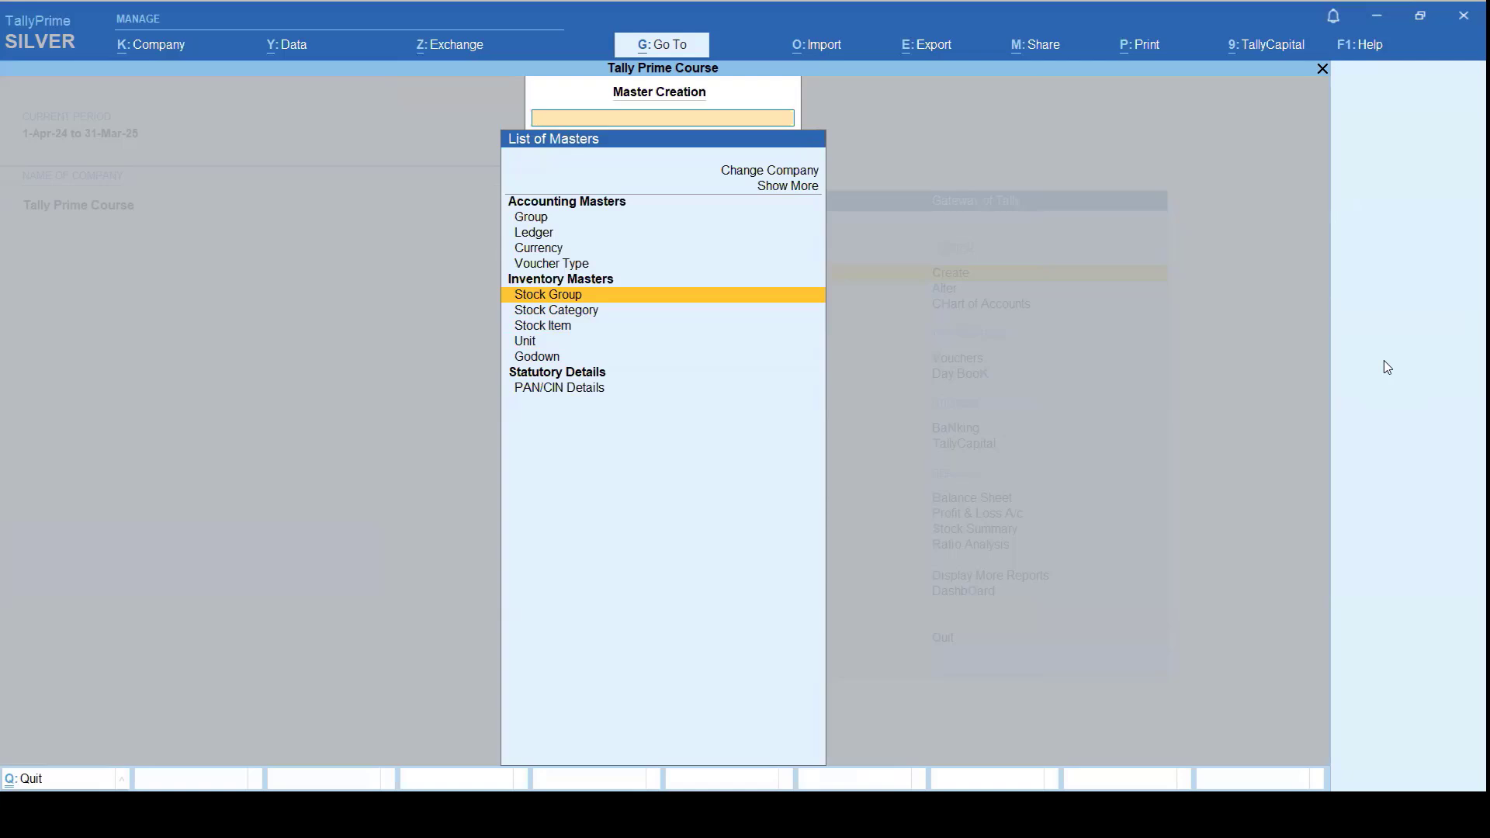
key(Down)
key(Down)
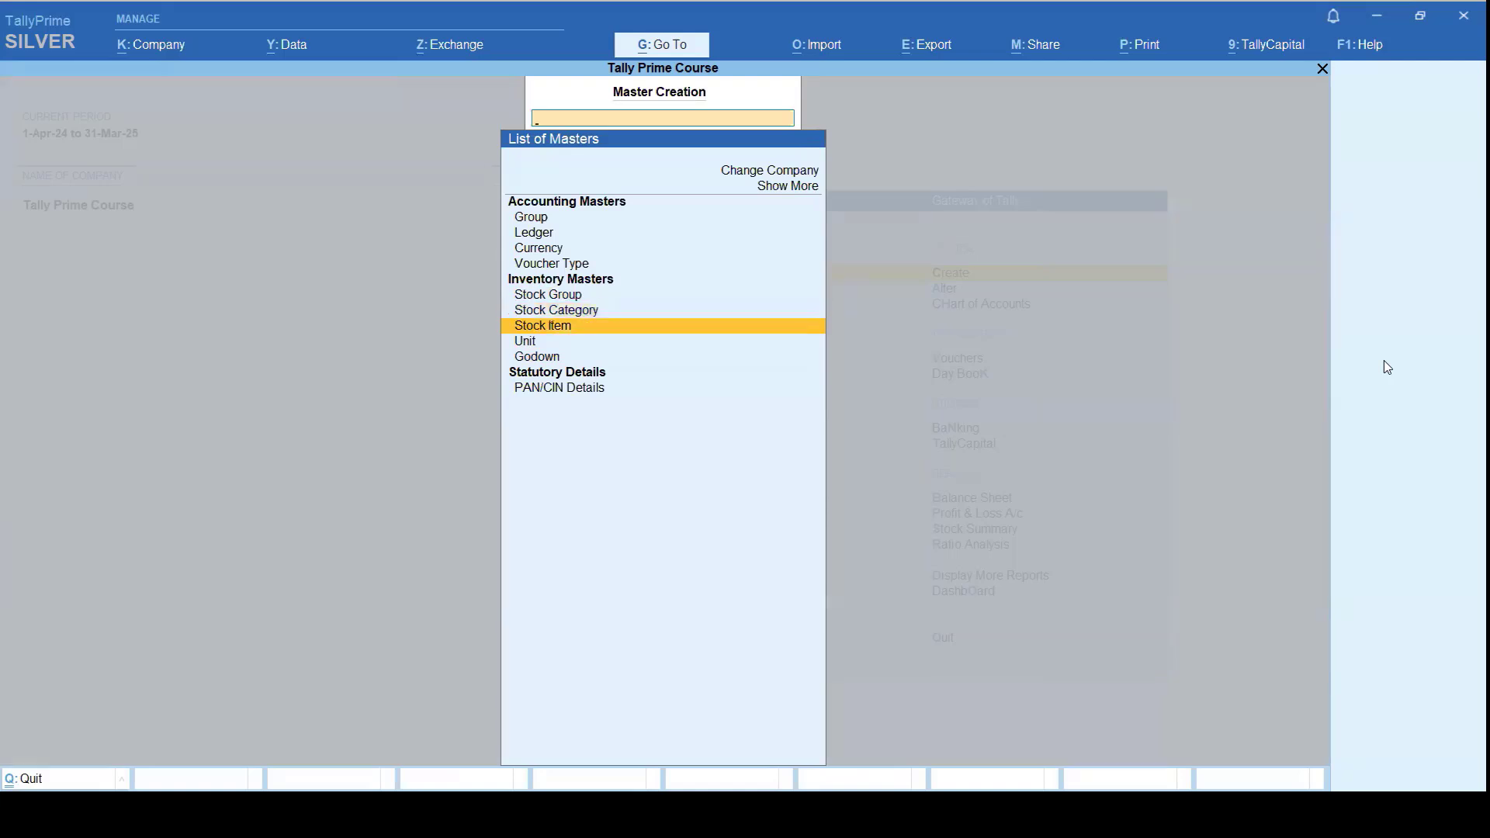
key(Return)
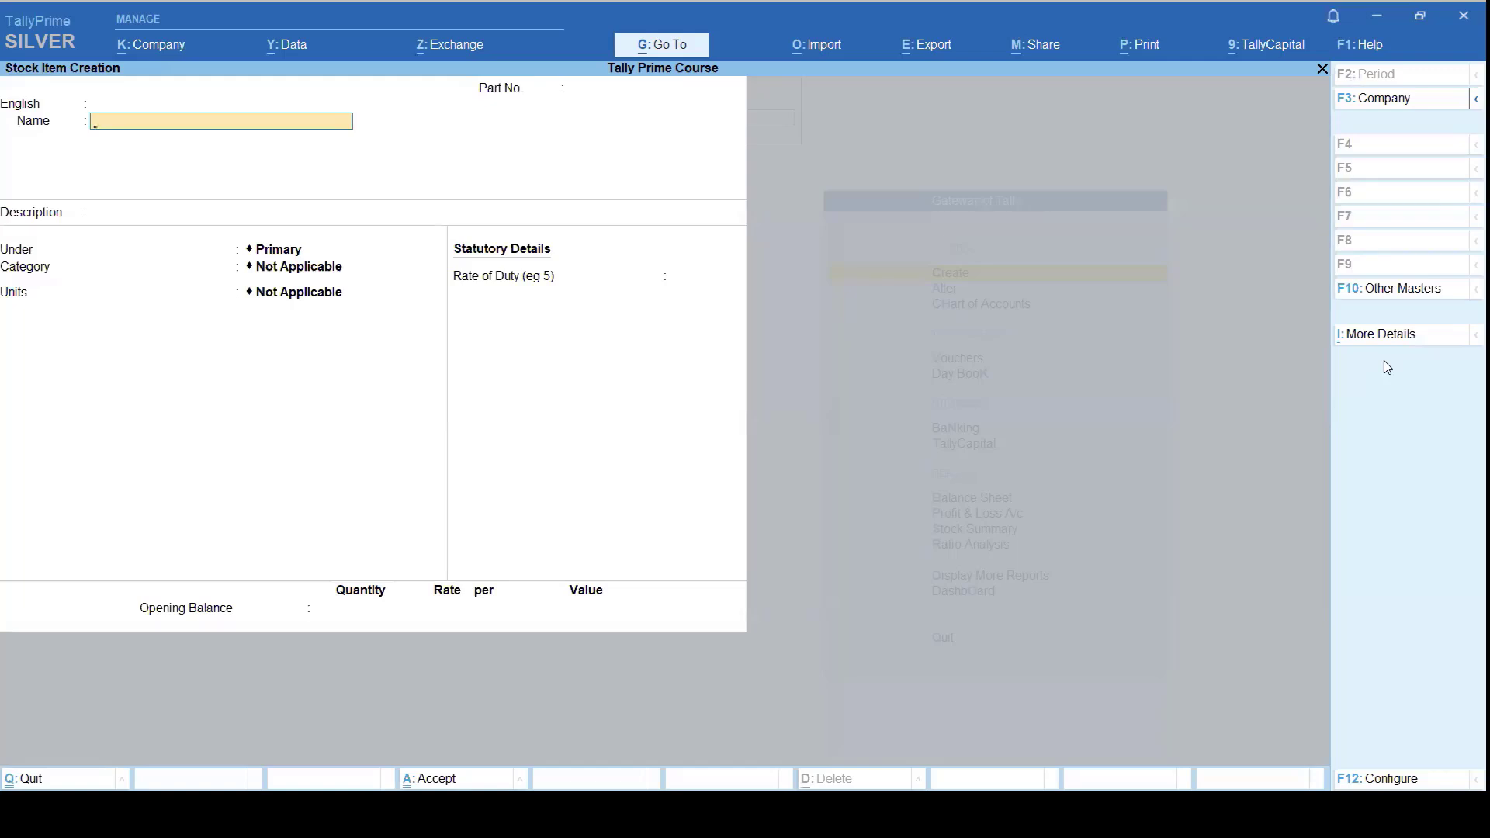
text(Su)
key(Return)
key(Return)
key(Return)
key(Return)
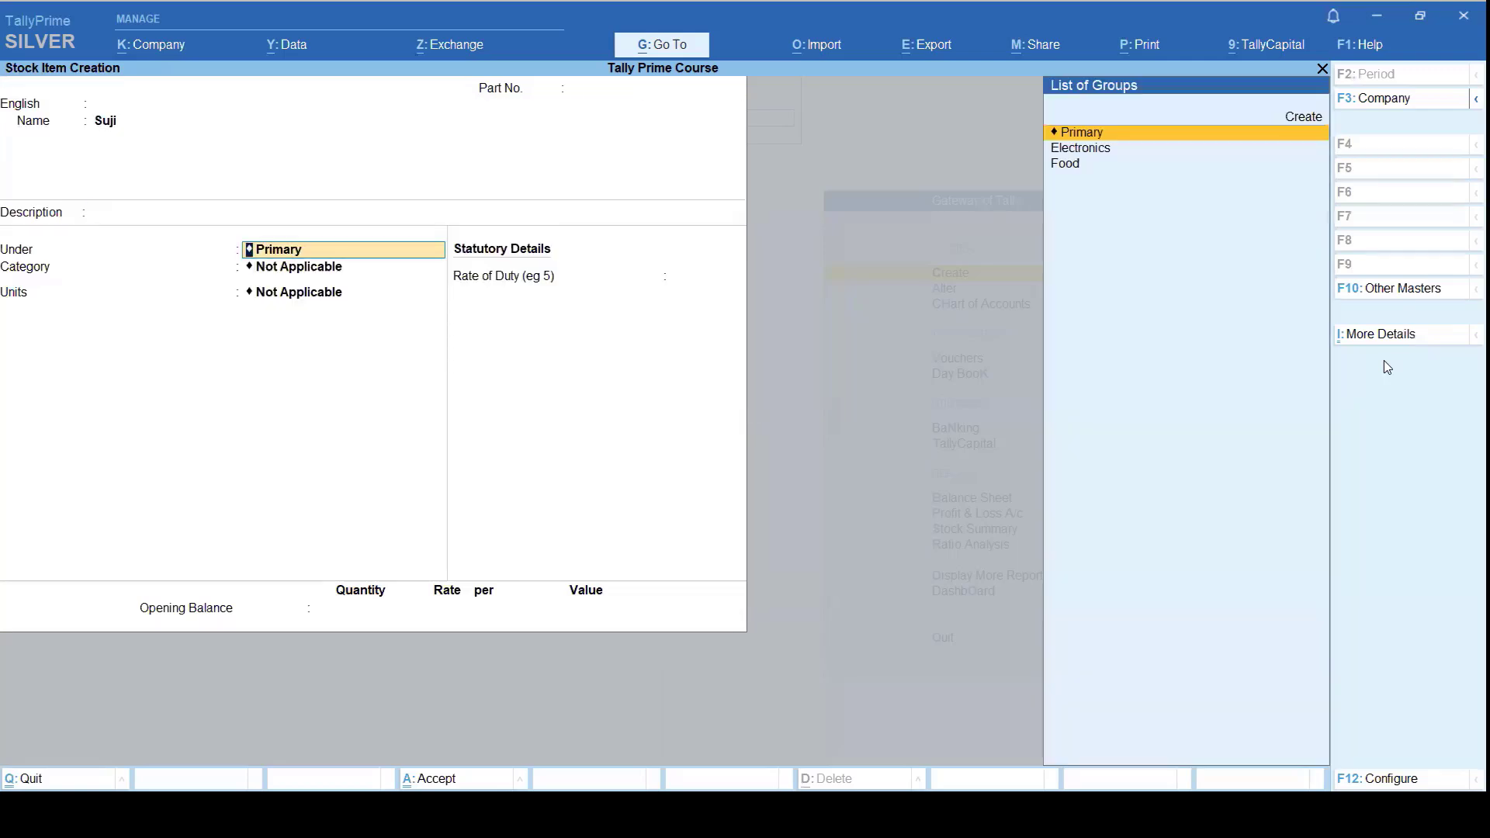
Step: Put Suji under the Food group with no category and choose kg of 1000 gm as its unit
key(Down)
key(Down)
key(Return)
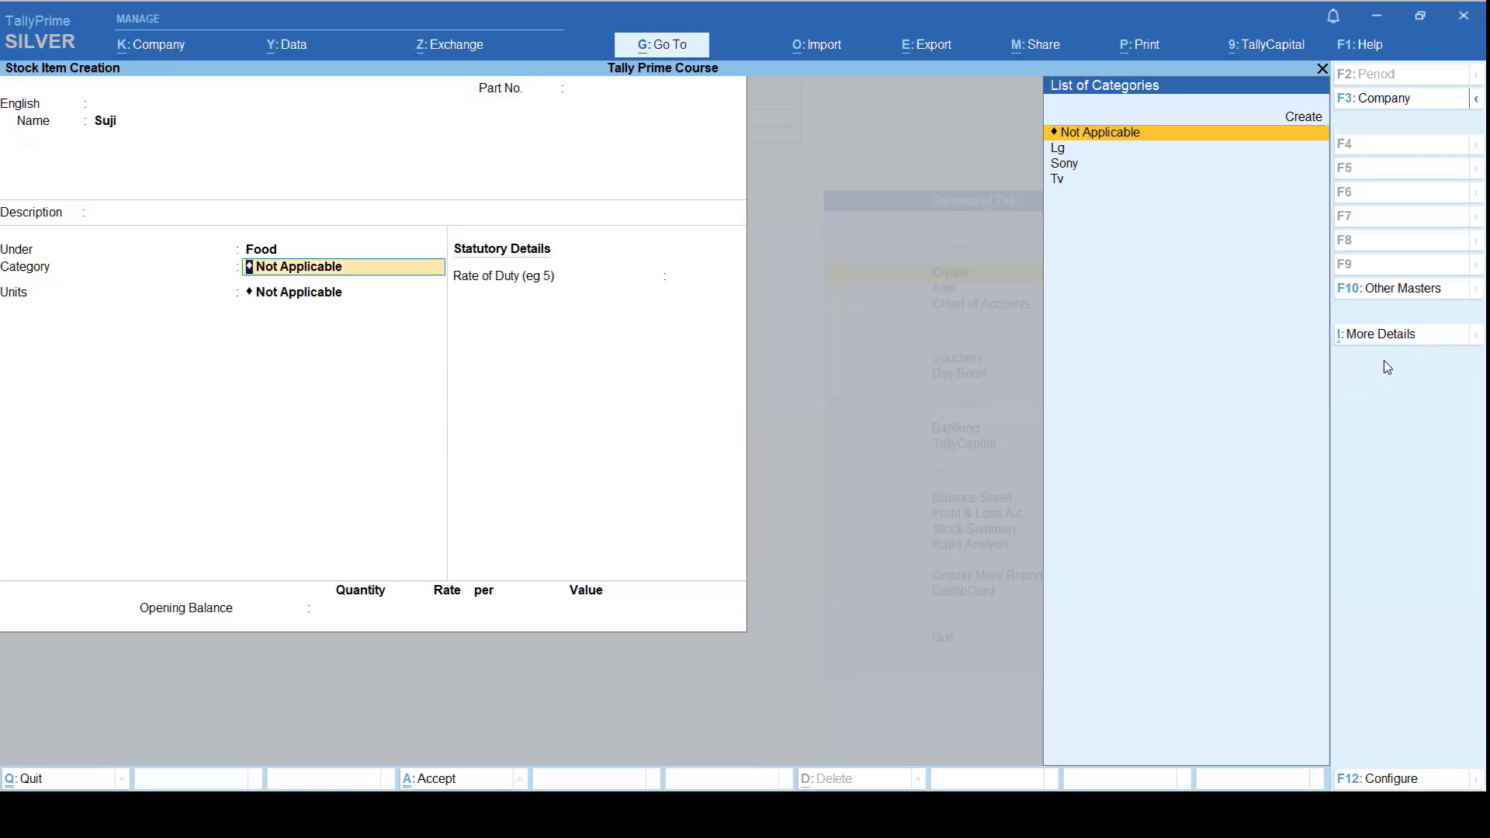
key(Return)
key(Down)
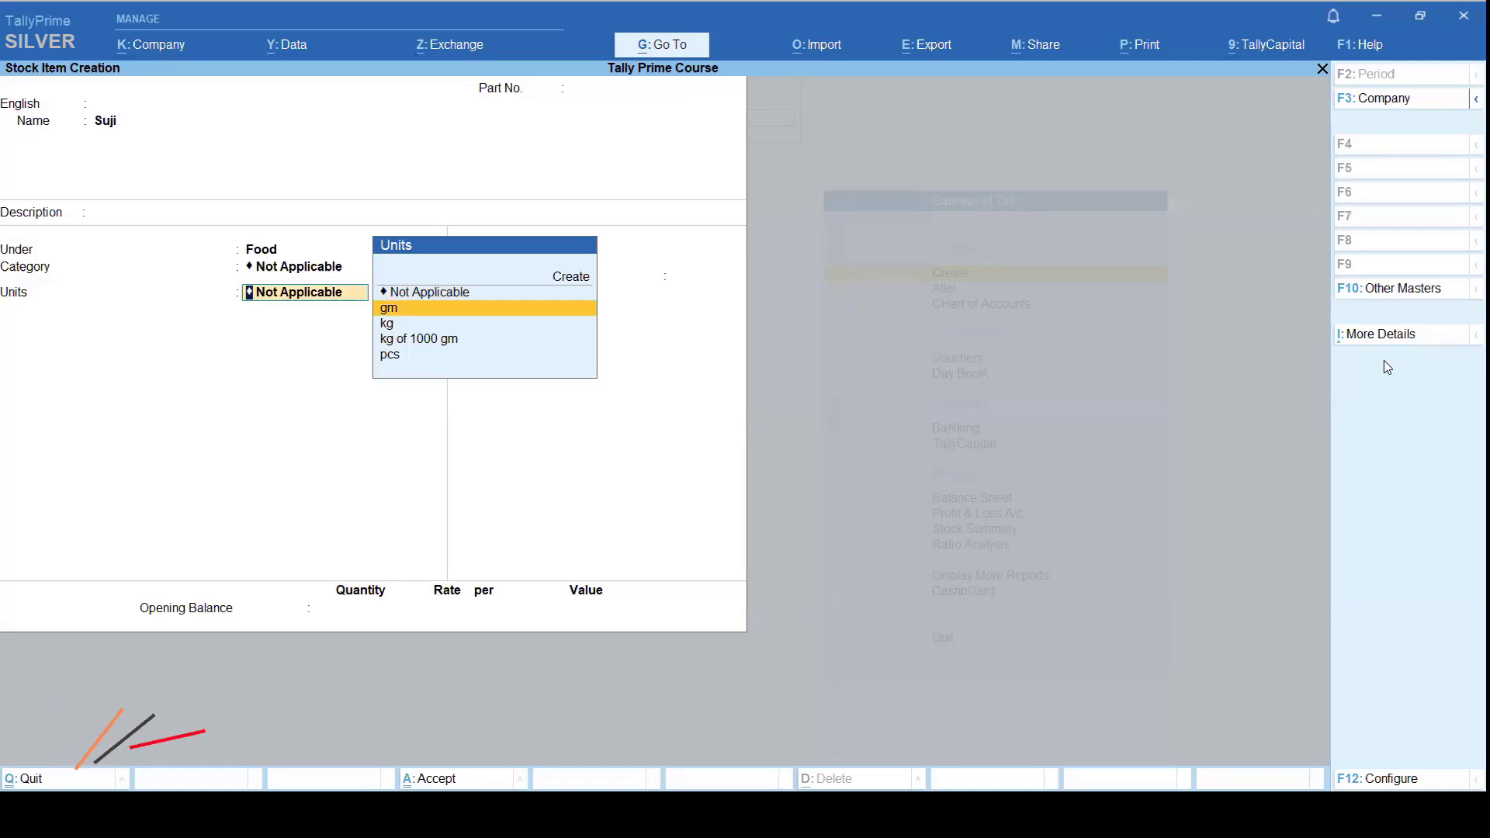
key(Down)
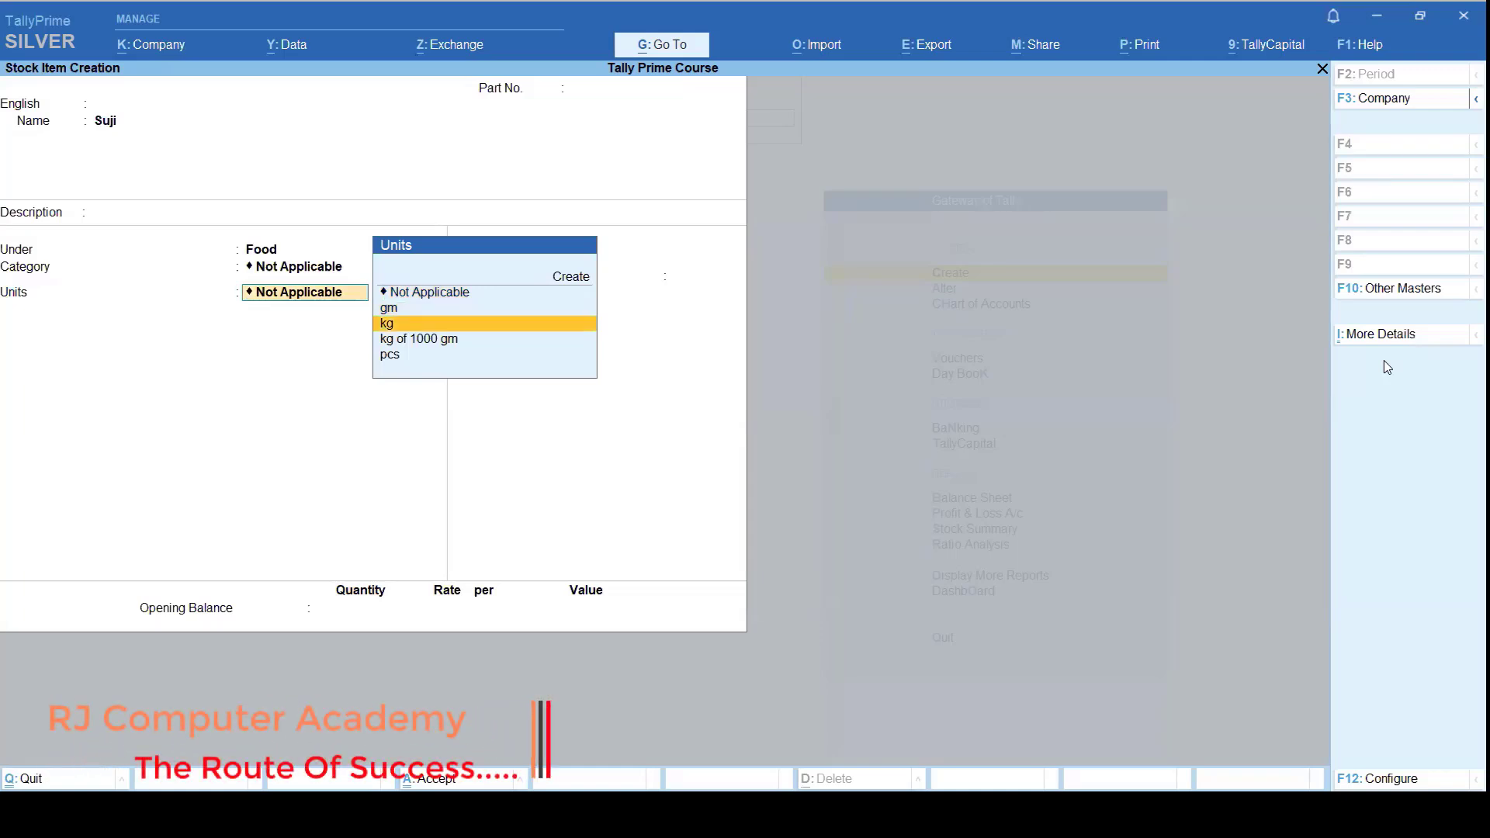
key(Up)
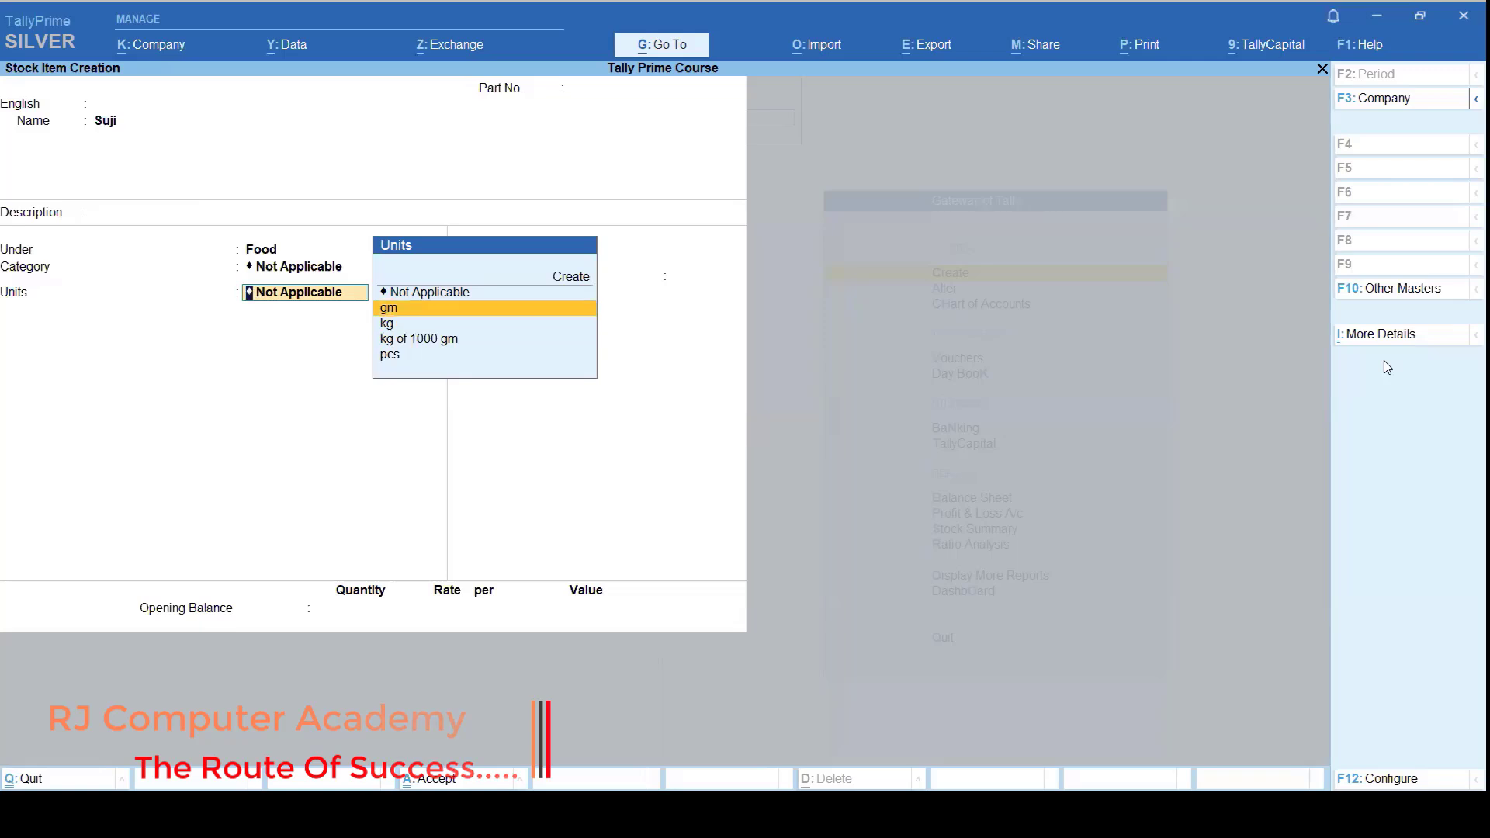
key(Down)
key(Down)
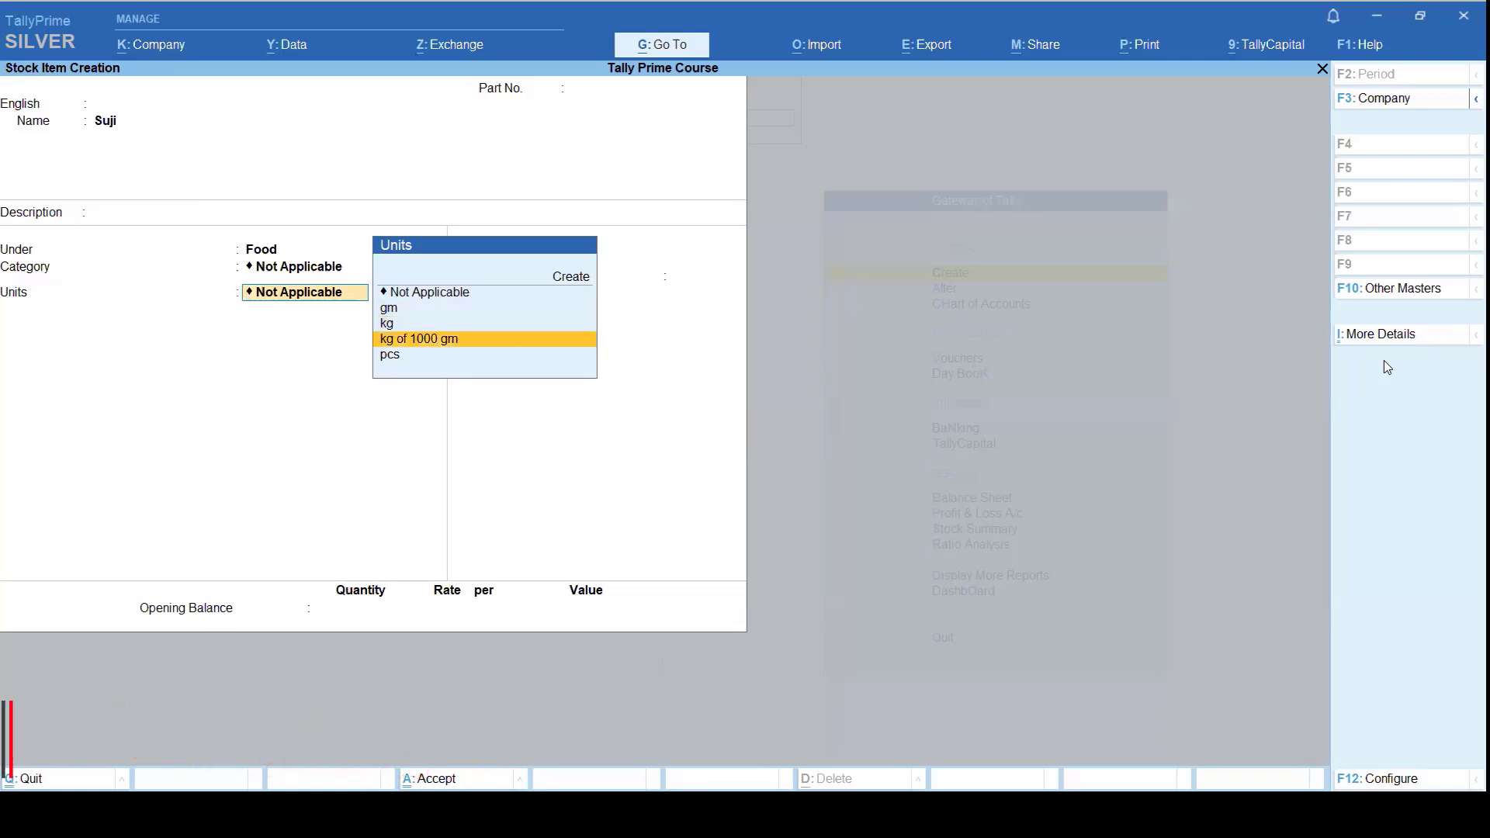
key(Return)
key(BackSpace)
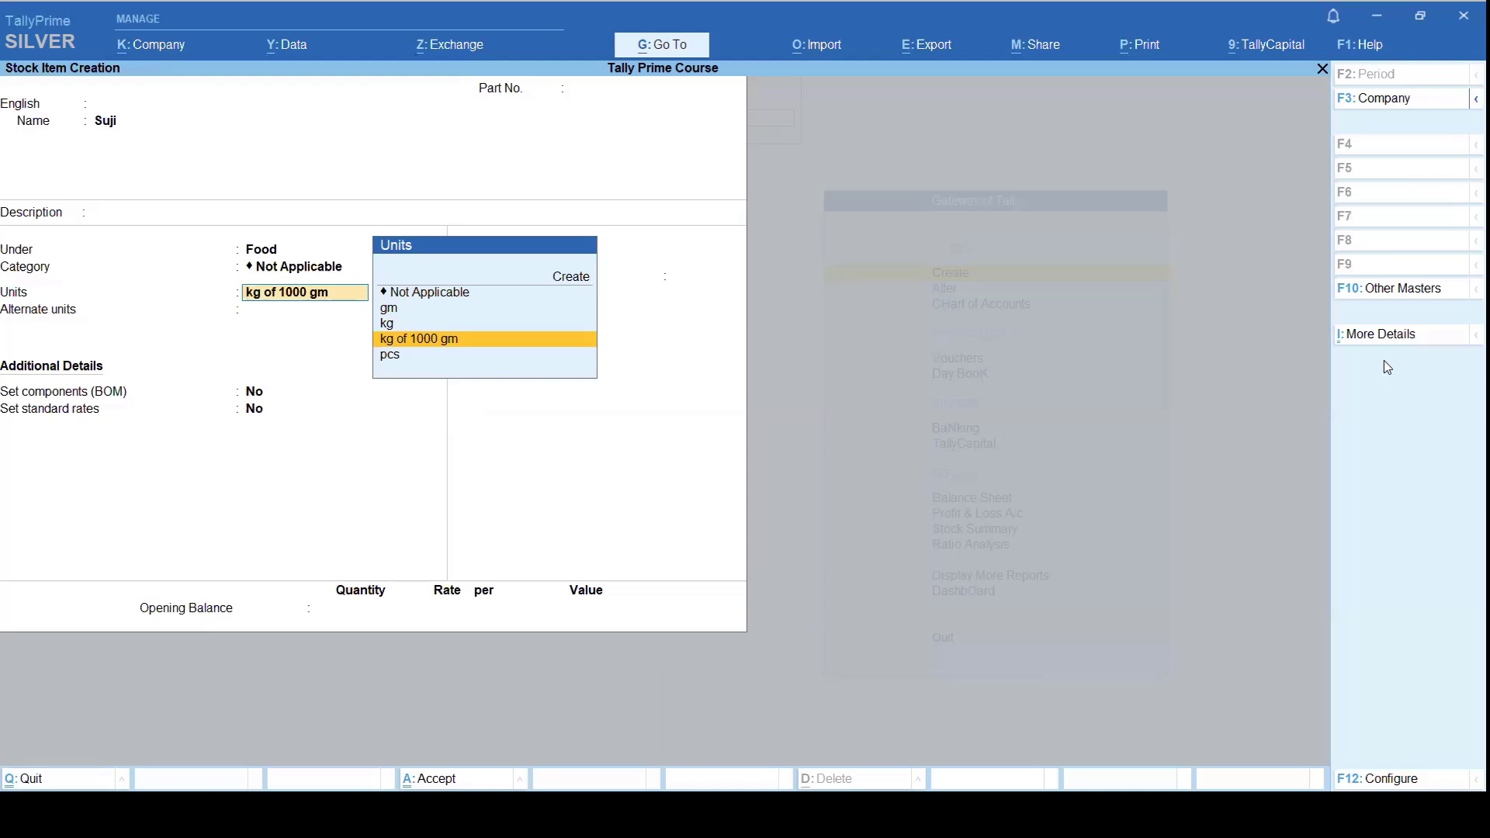
Step: Save Suji with no alternate unit, components and standard rates set to No, and no rate of duty or opening balance
key(Return)
key(Return)
key(Return)
key(Return)
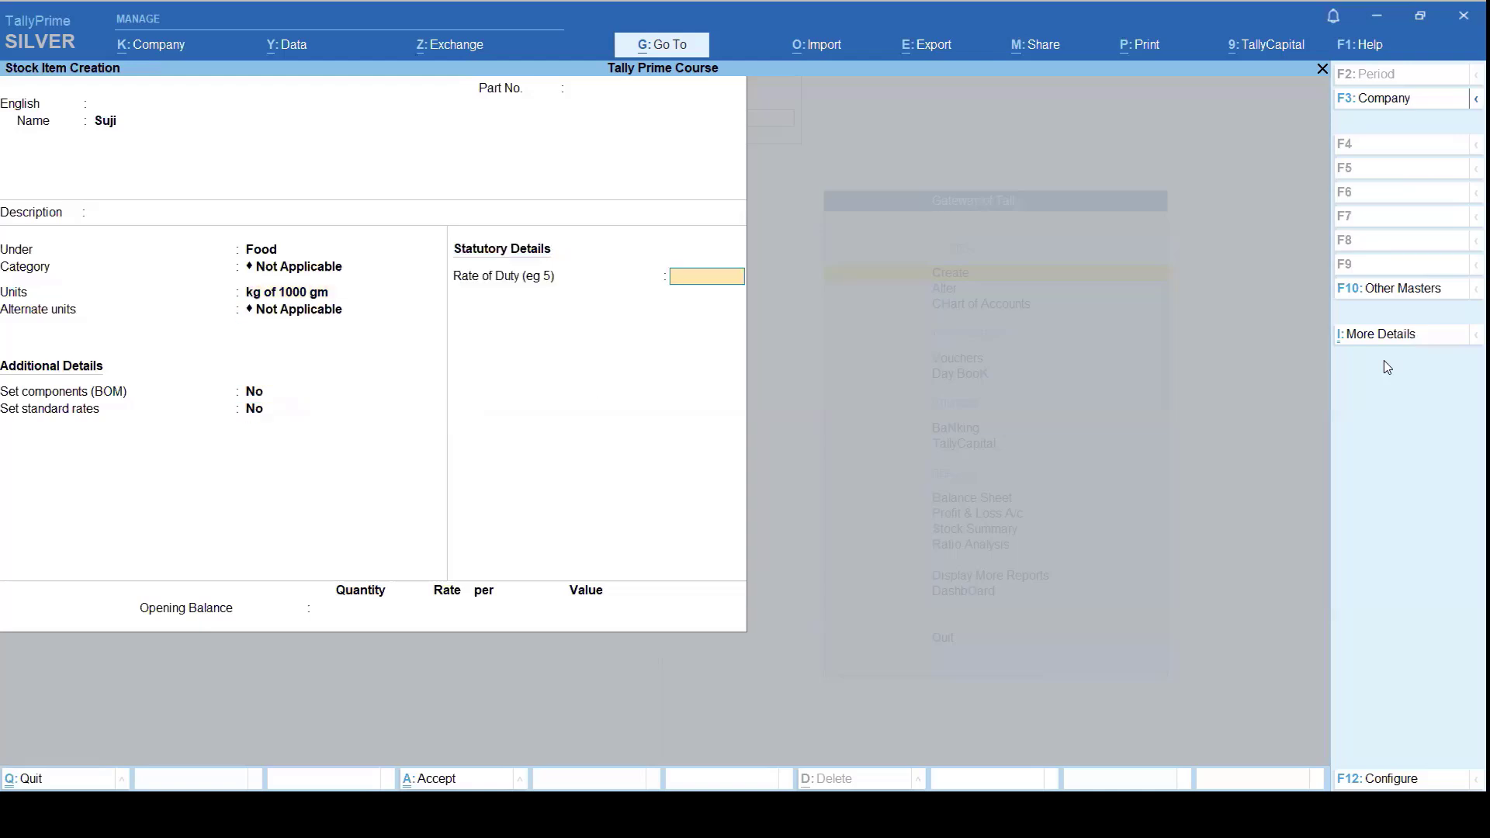
key(Return)
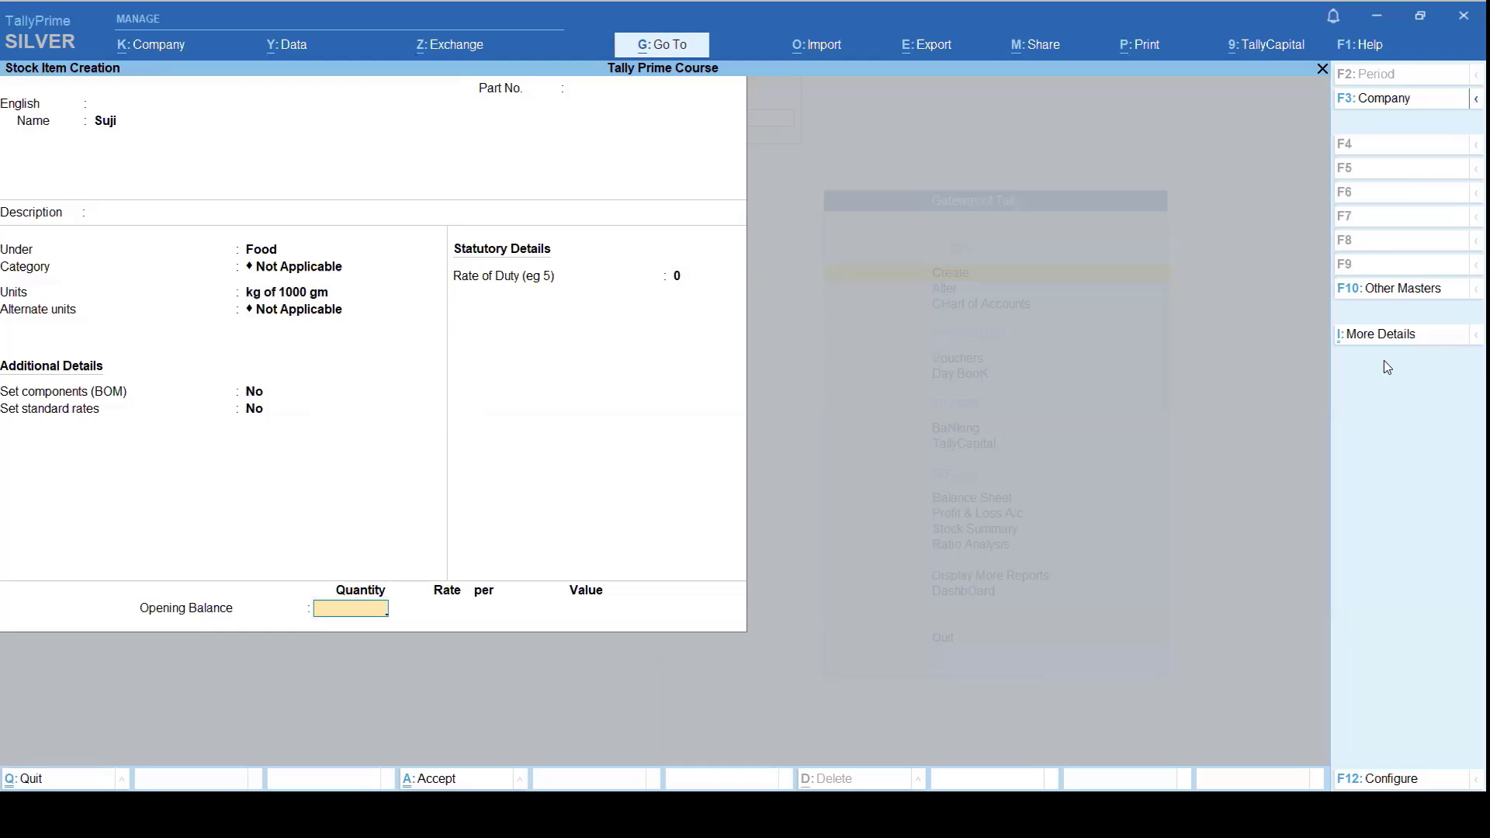
key(Return)
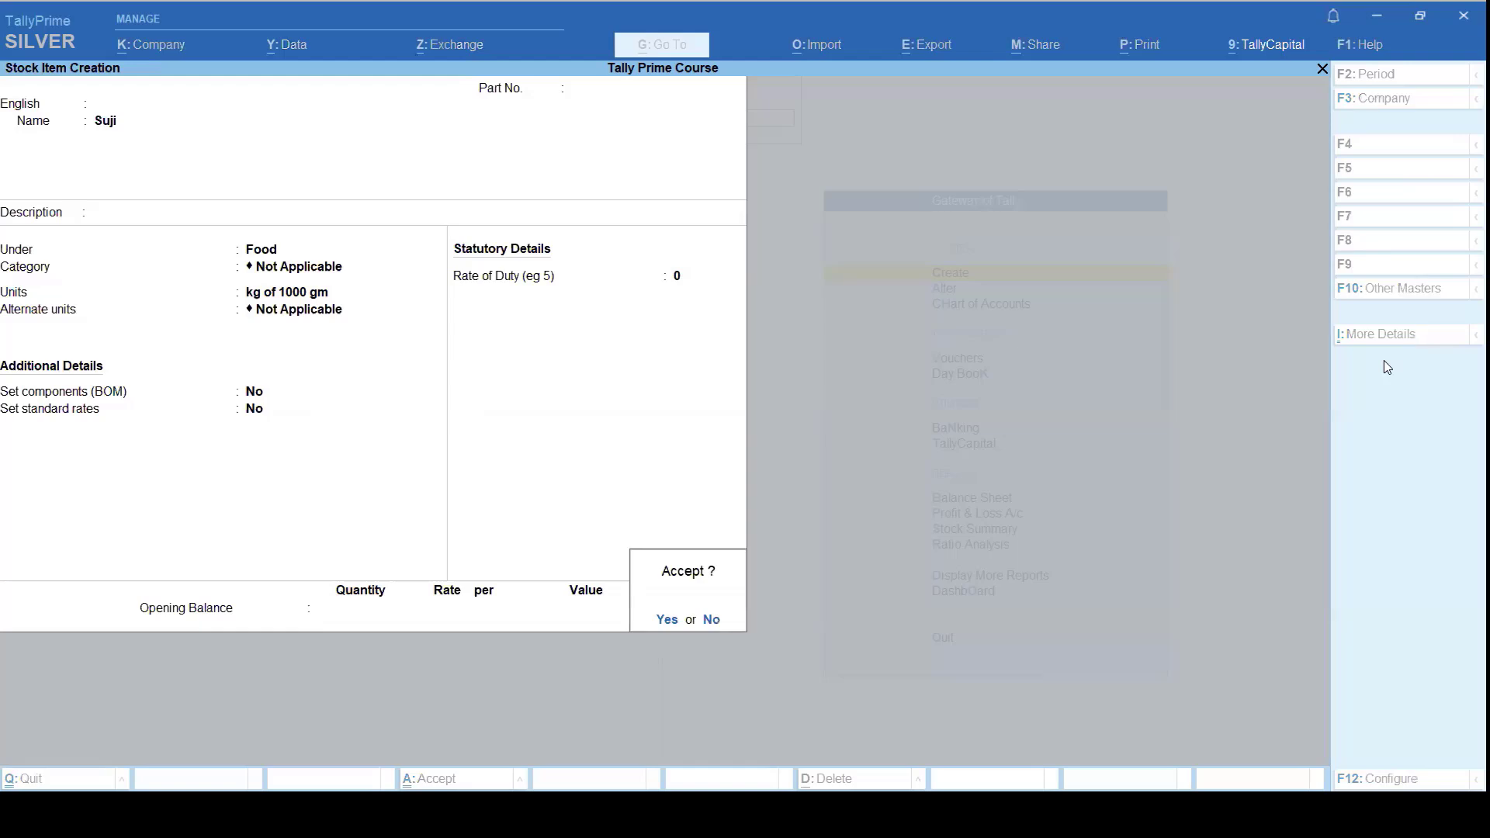
key(Return)
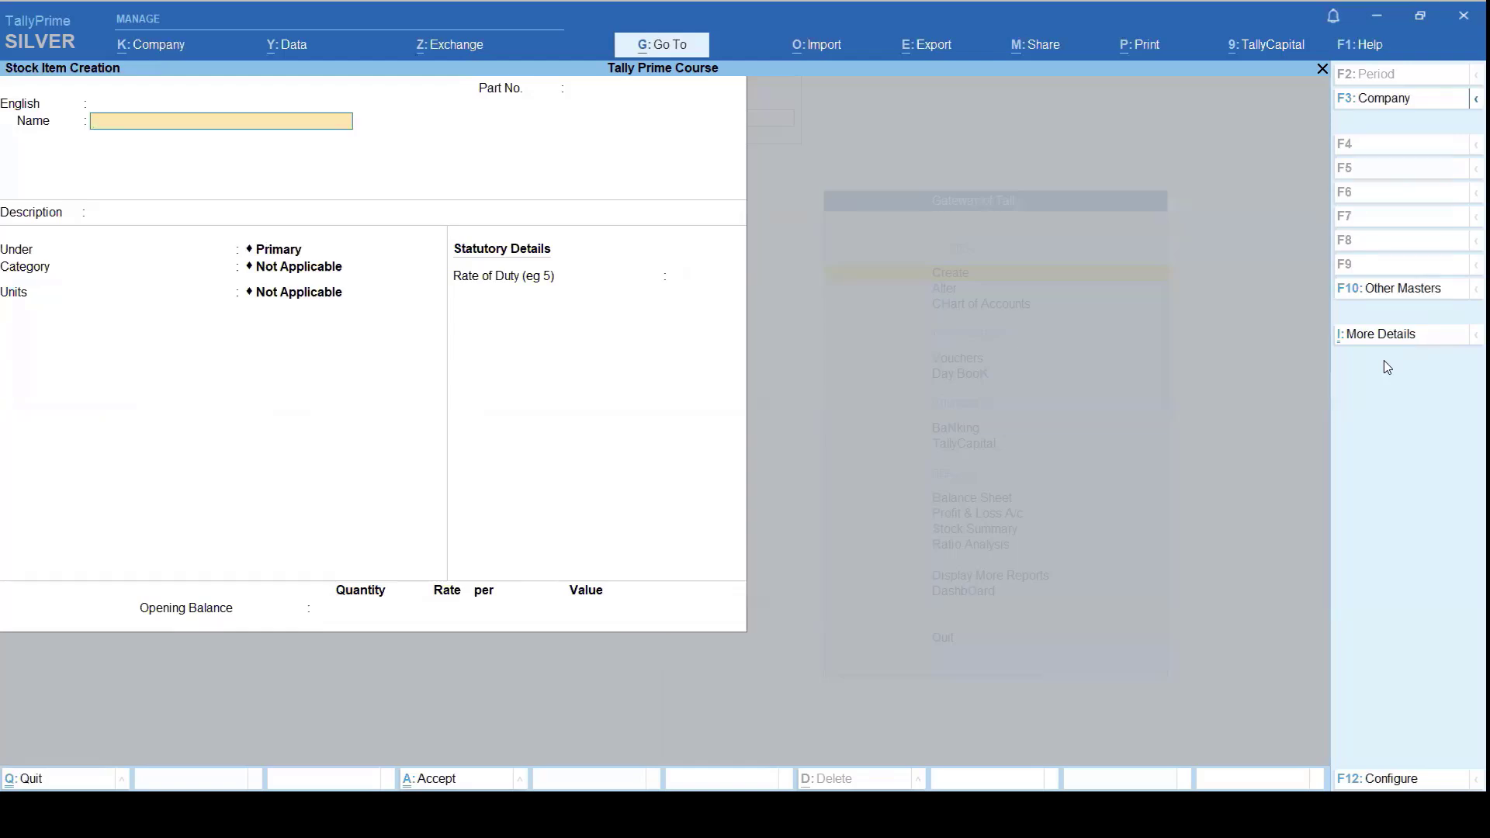
Step: Start a stock item named Maida under the Food group with no description or category
text(Maida)
key(Return)
key(Return)
key(Return)
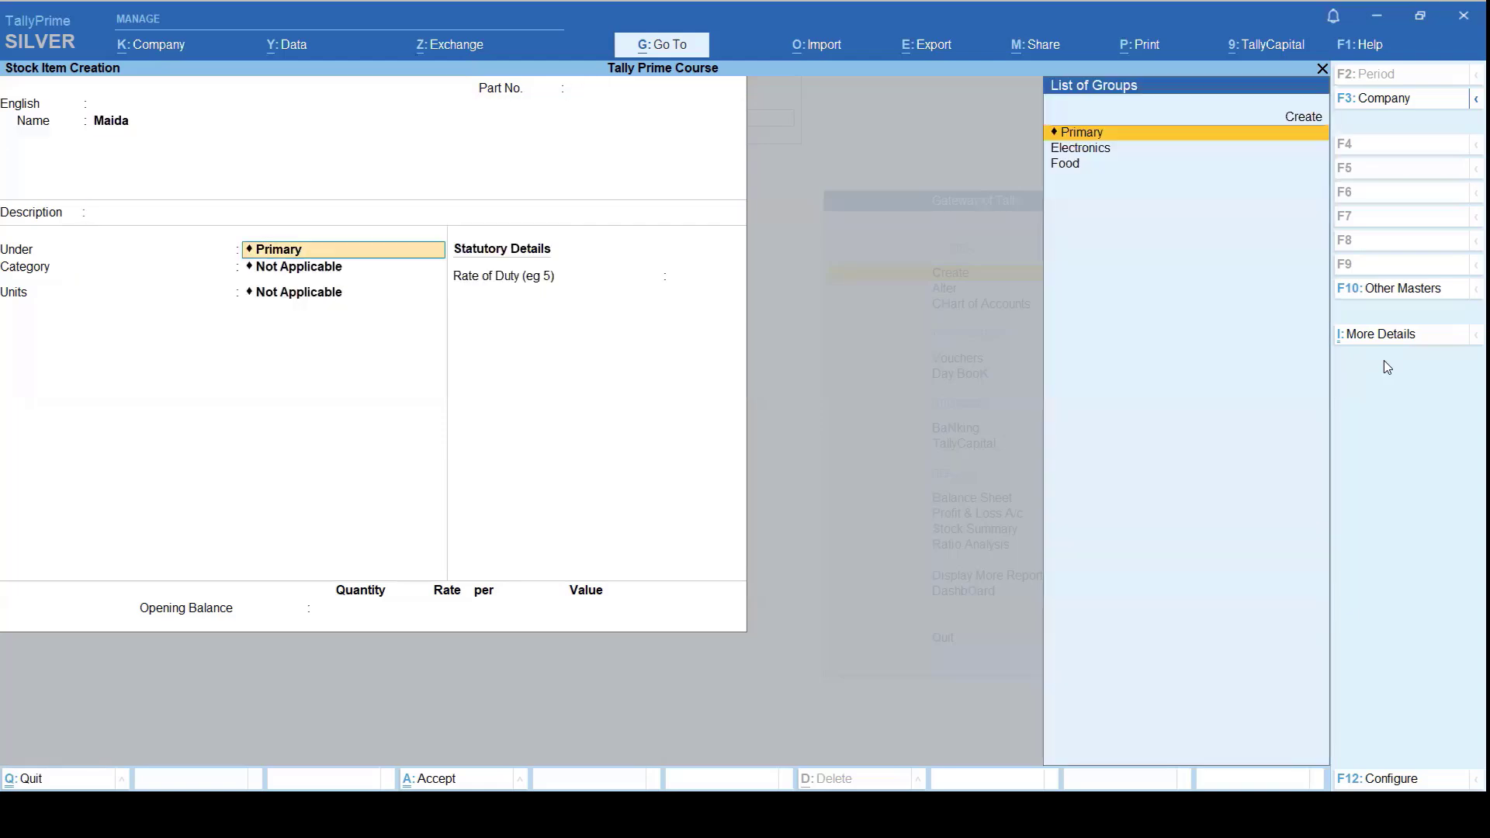
key(Down)
key(Down)
key(Return)
key(Return)
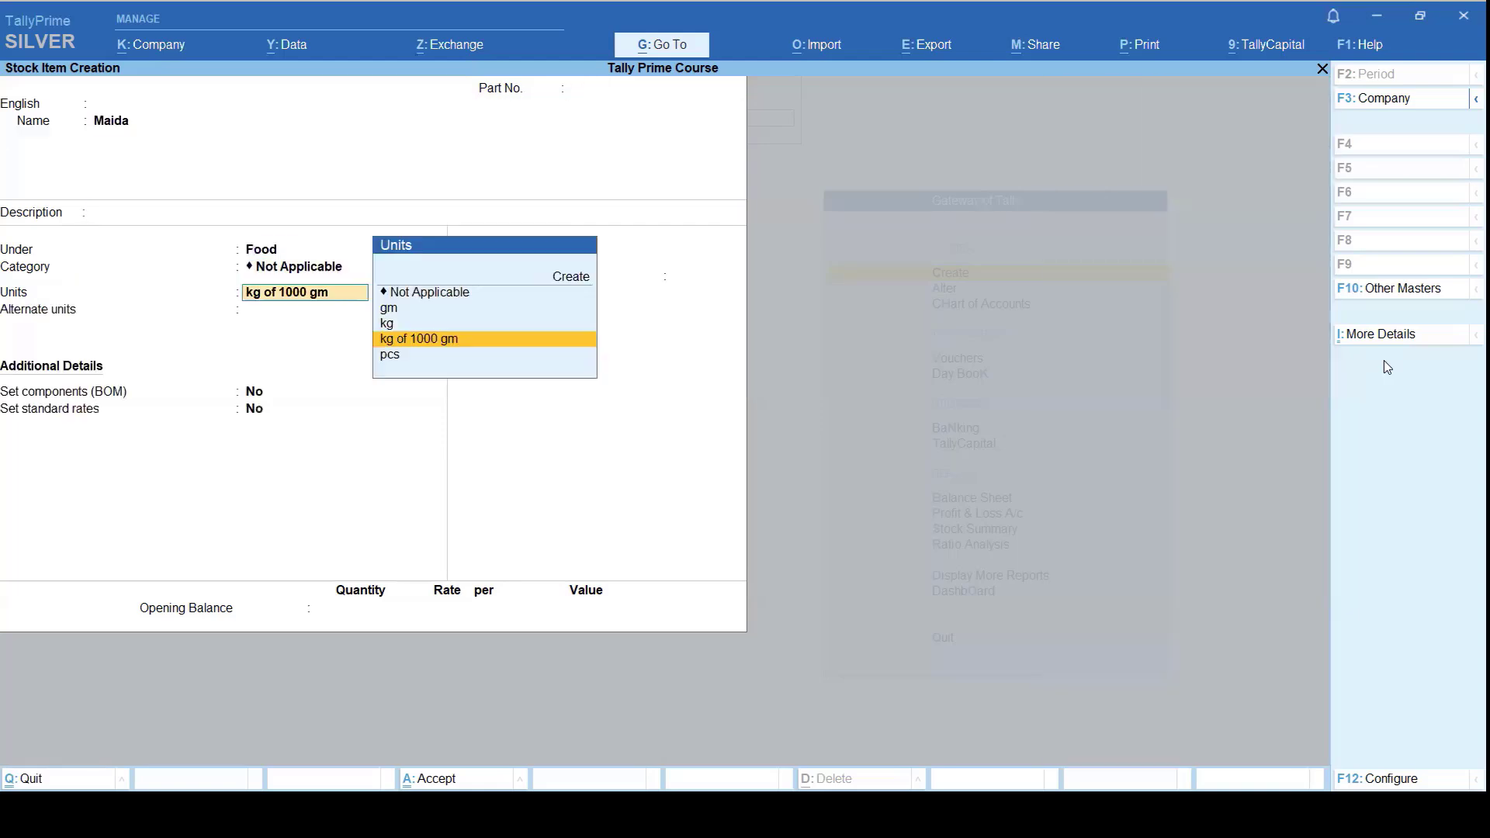
Step: Use kg of 1000 gm as Maida's unit, keep the remaining details at their defaults, and save the item
key(Return)
key(Return)
key(Return)
key(Return)
key(Return)
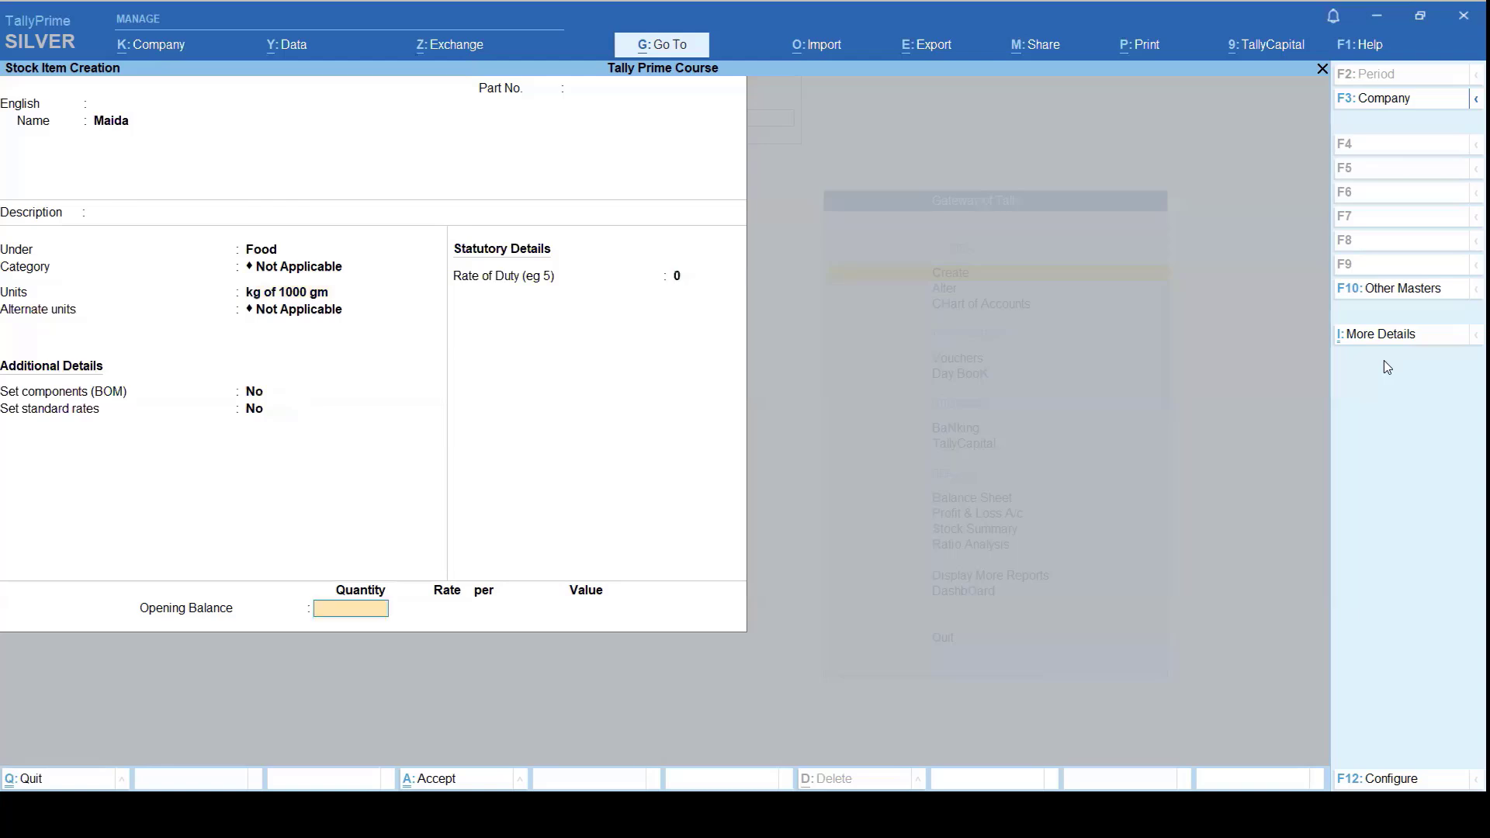
key(Return)
key(Return)
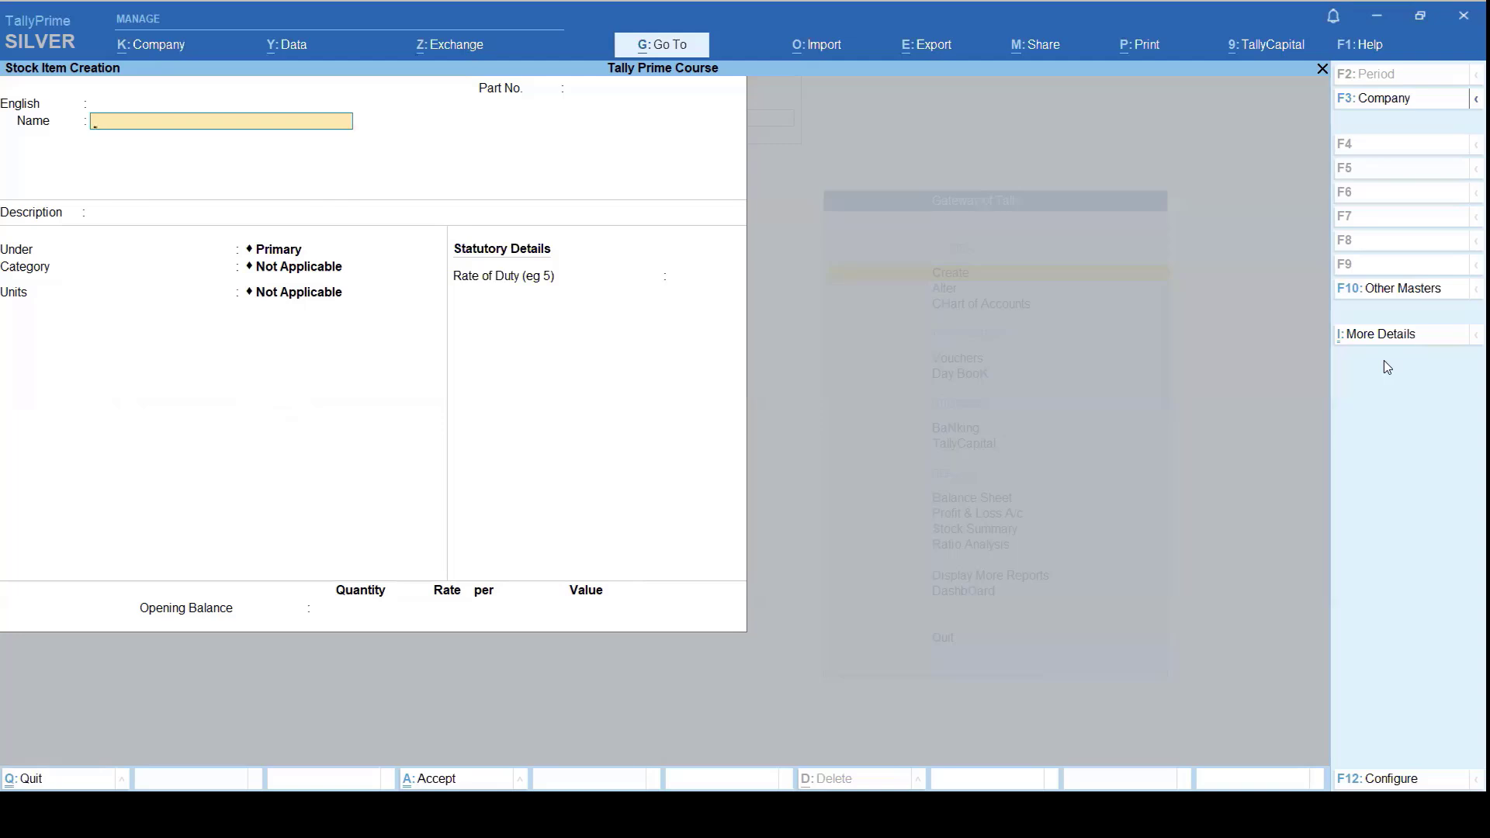
Step: Start a stock item named 32'lg under the Electronics group, without a language alias or description
text(32'lg)
key(Return)
key(Return)
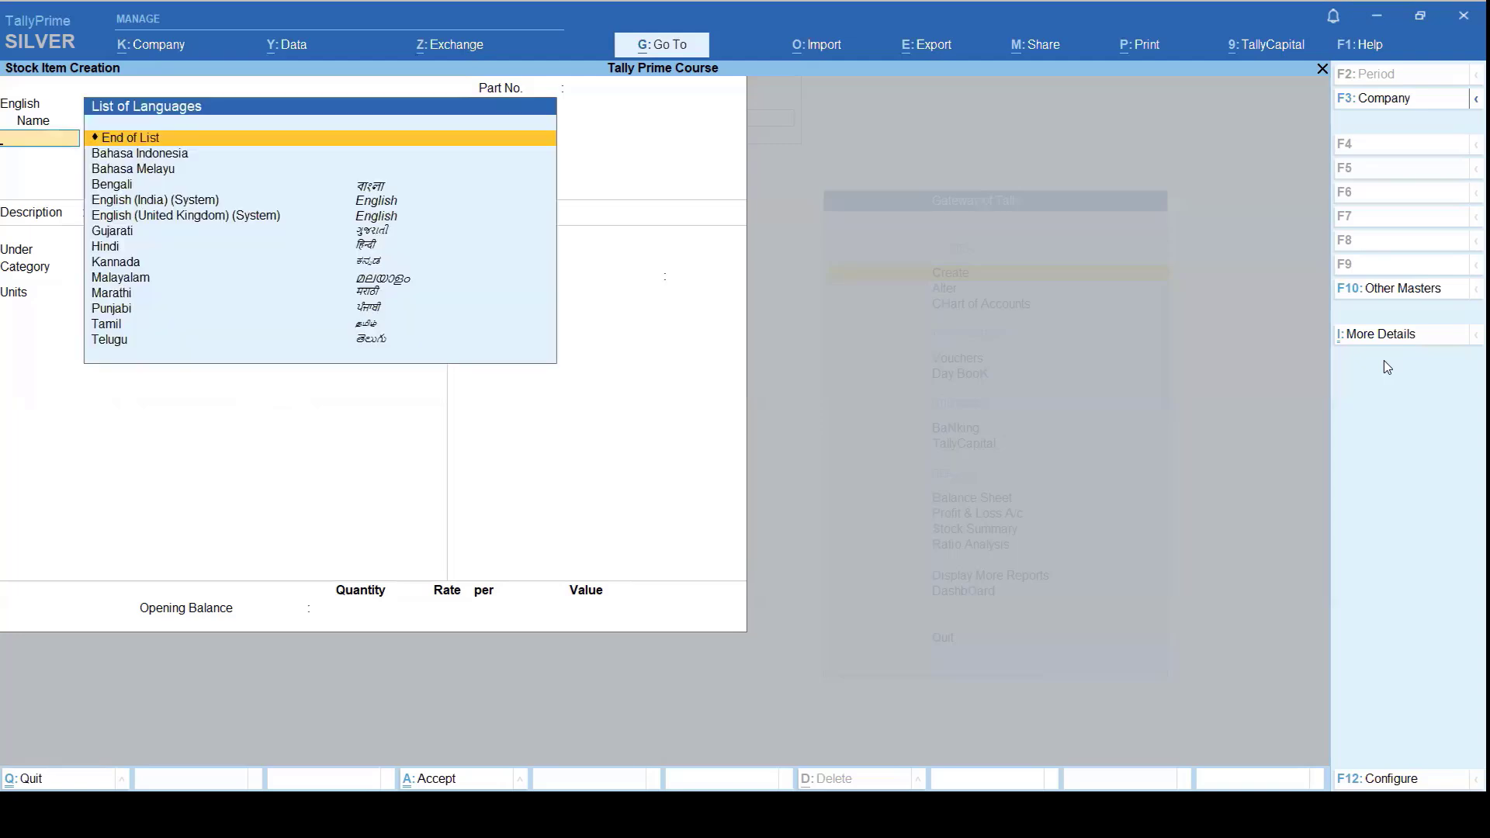
key(Return)
key(Return)
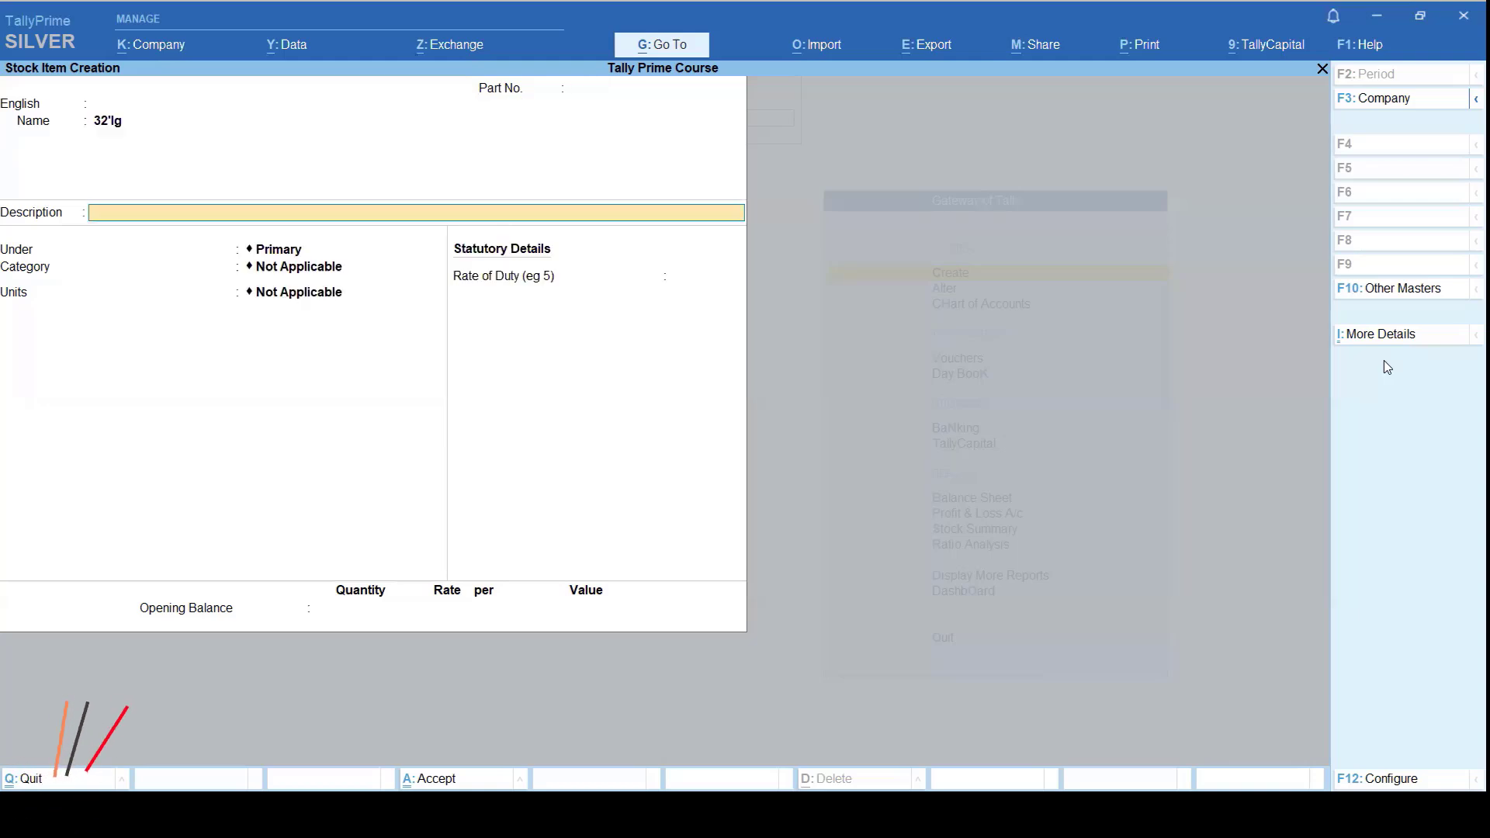
key(Return)
key(Down)
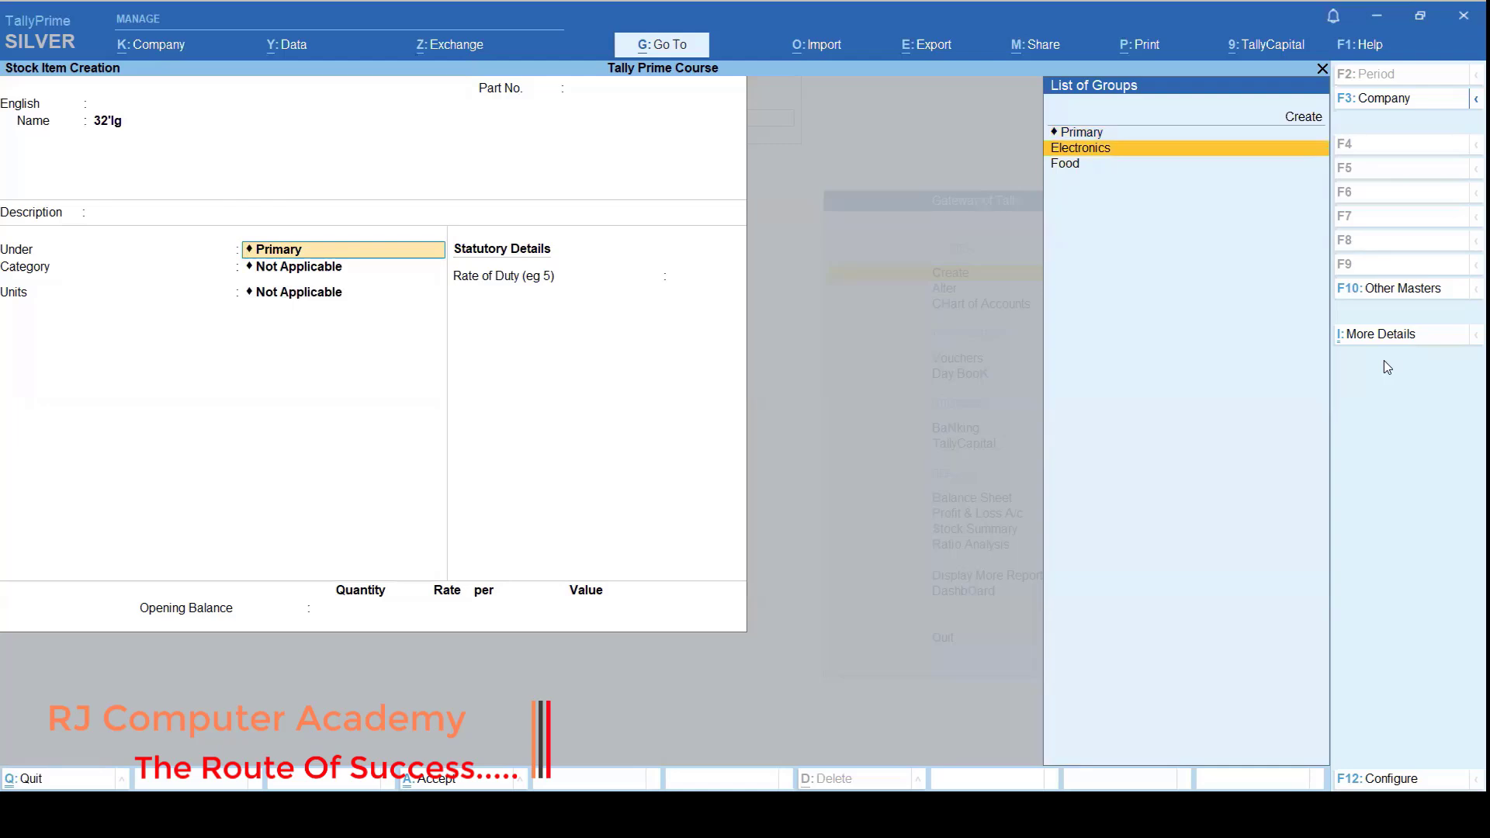
key(Return)
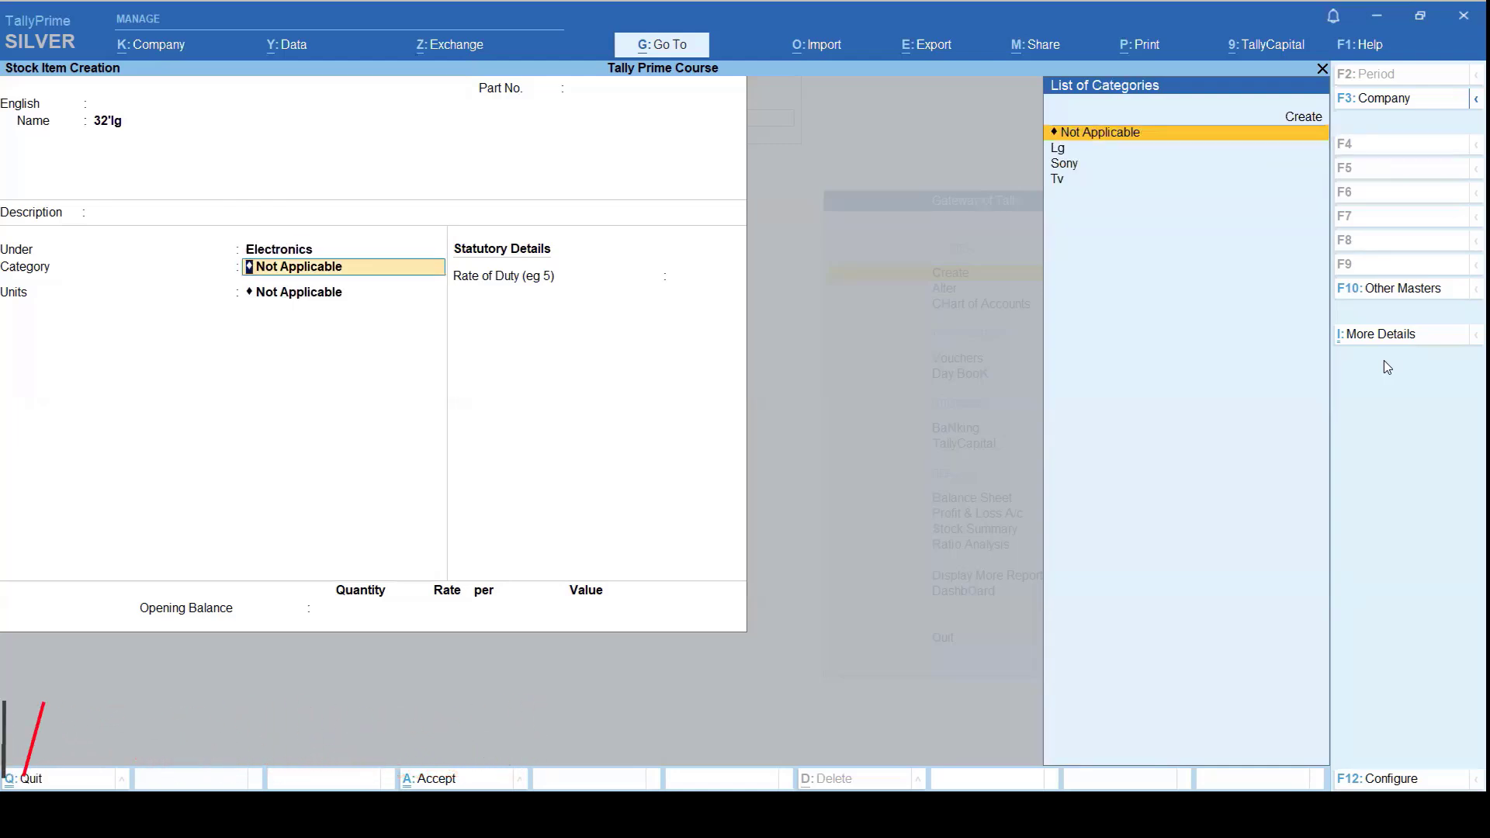
Step: Assign category Lg and unit pcs to 32'lg, with no alternate unit
key(Down)
key(Down)
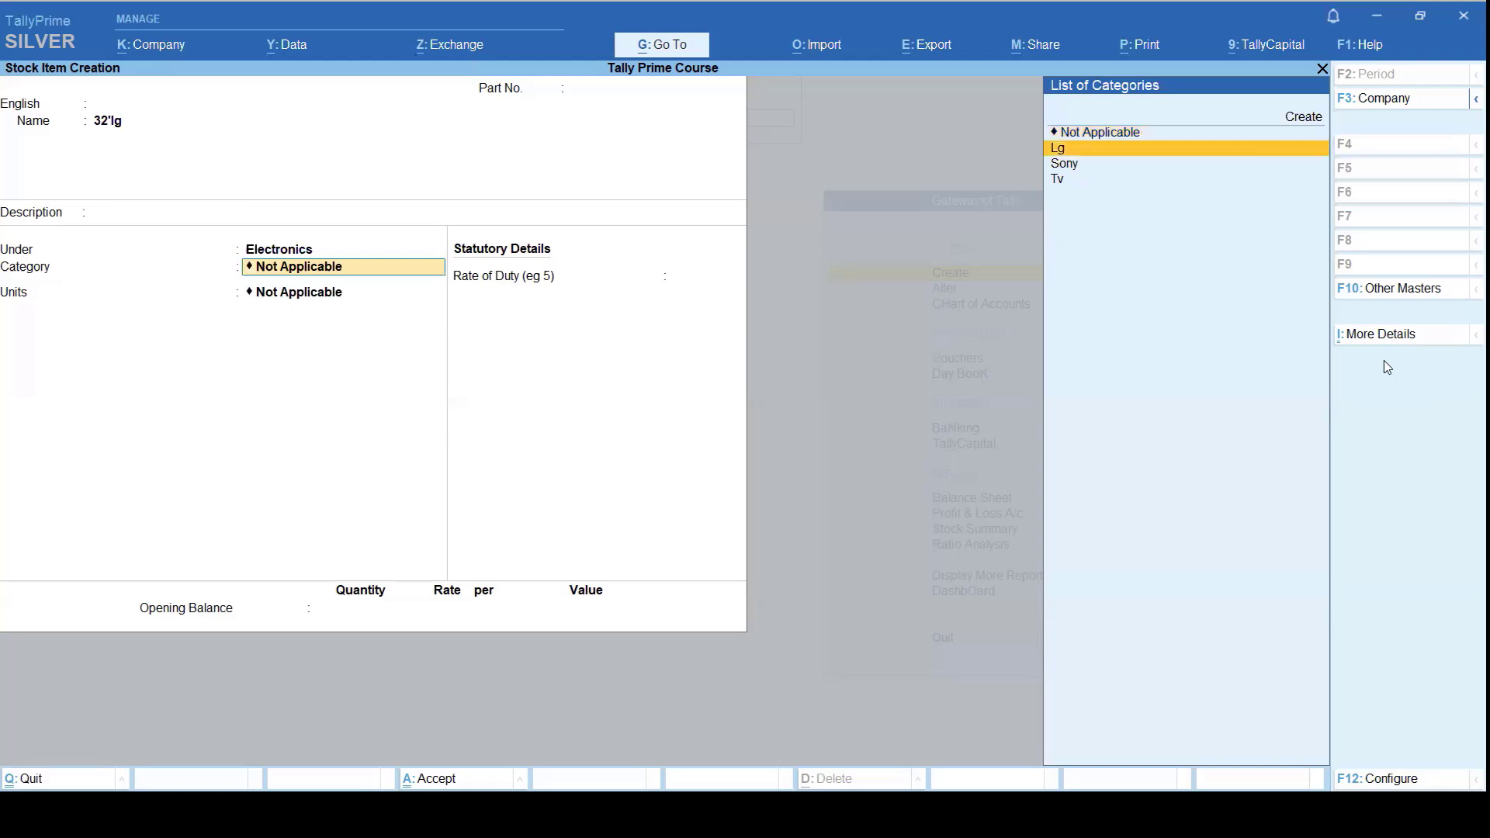
key(Up)
key(Return)
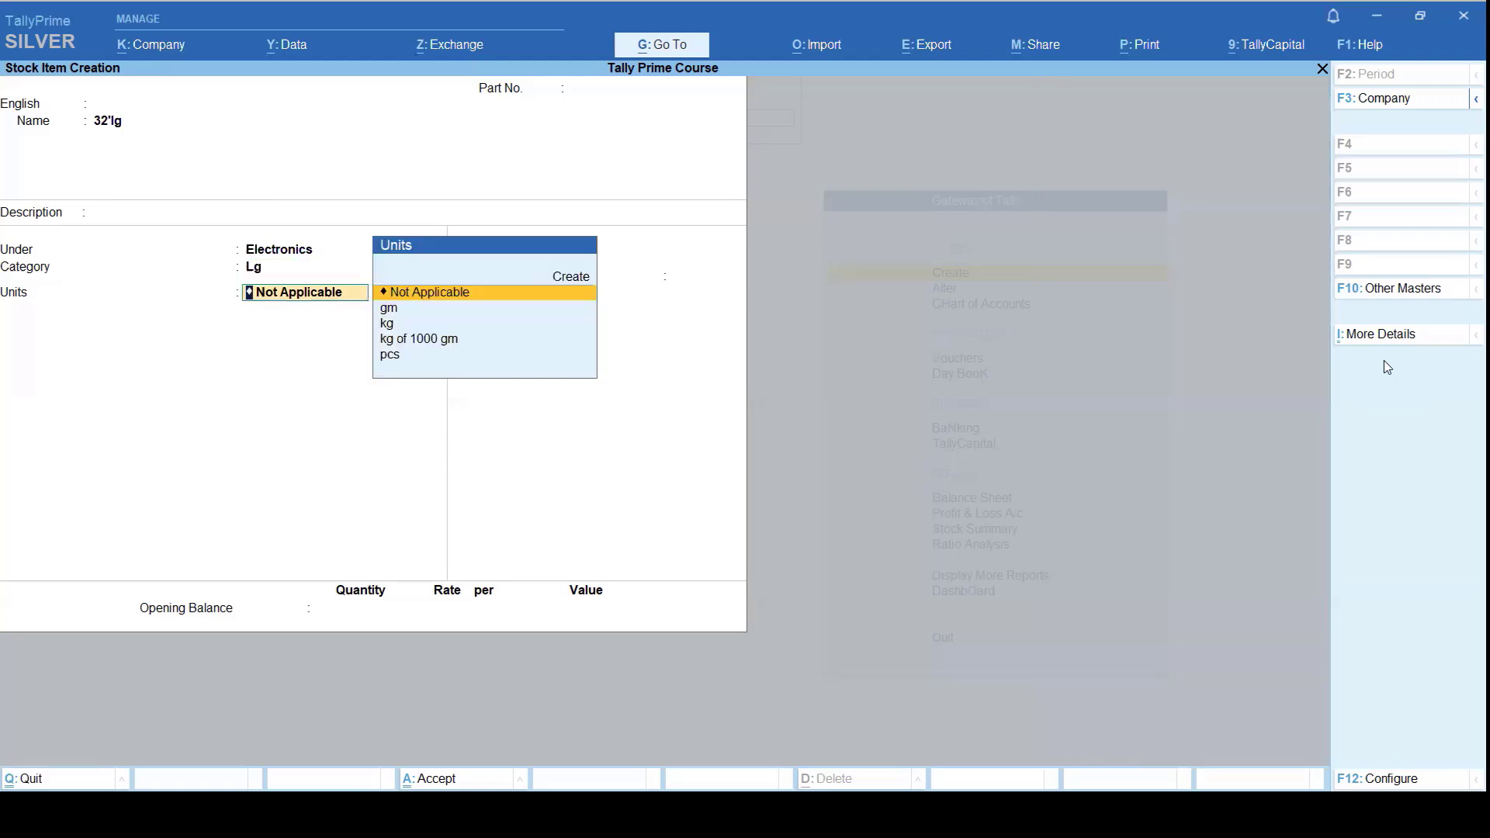
key(Down)
key(Down)
key(Down)
key(Down)
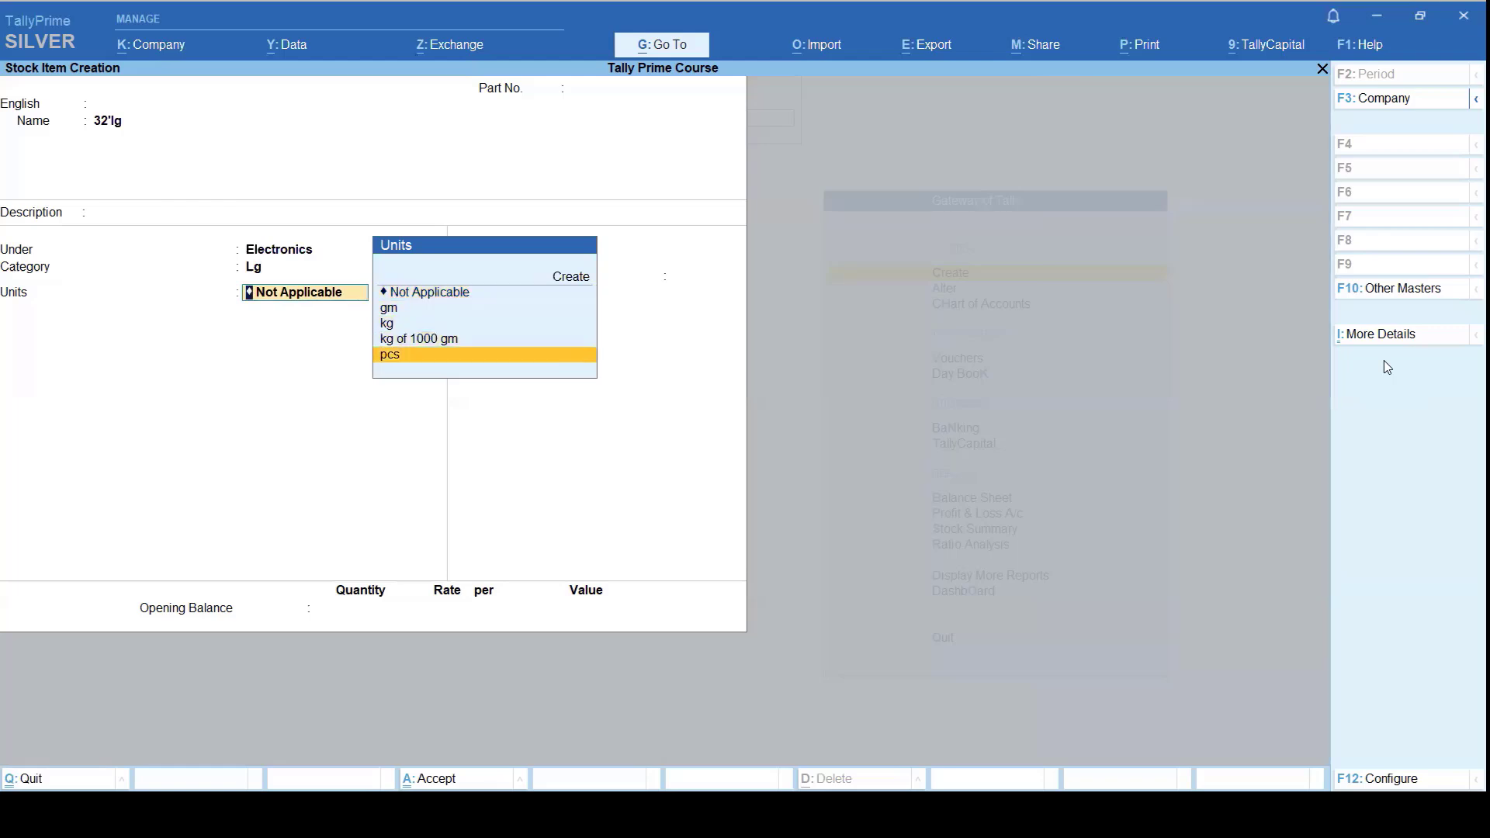
key(Return)
key(Return)
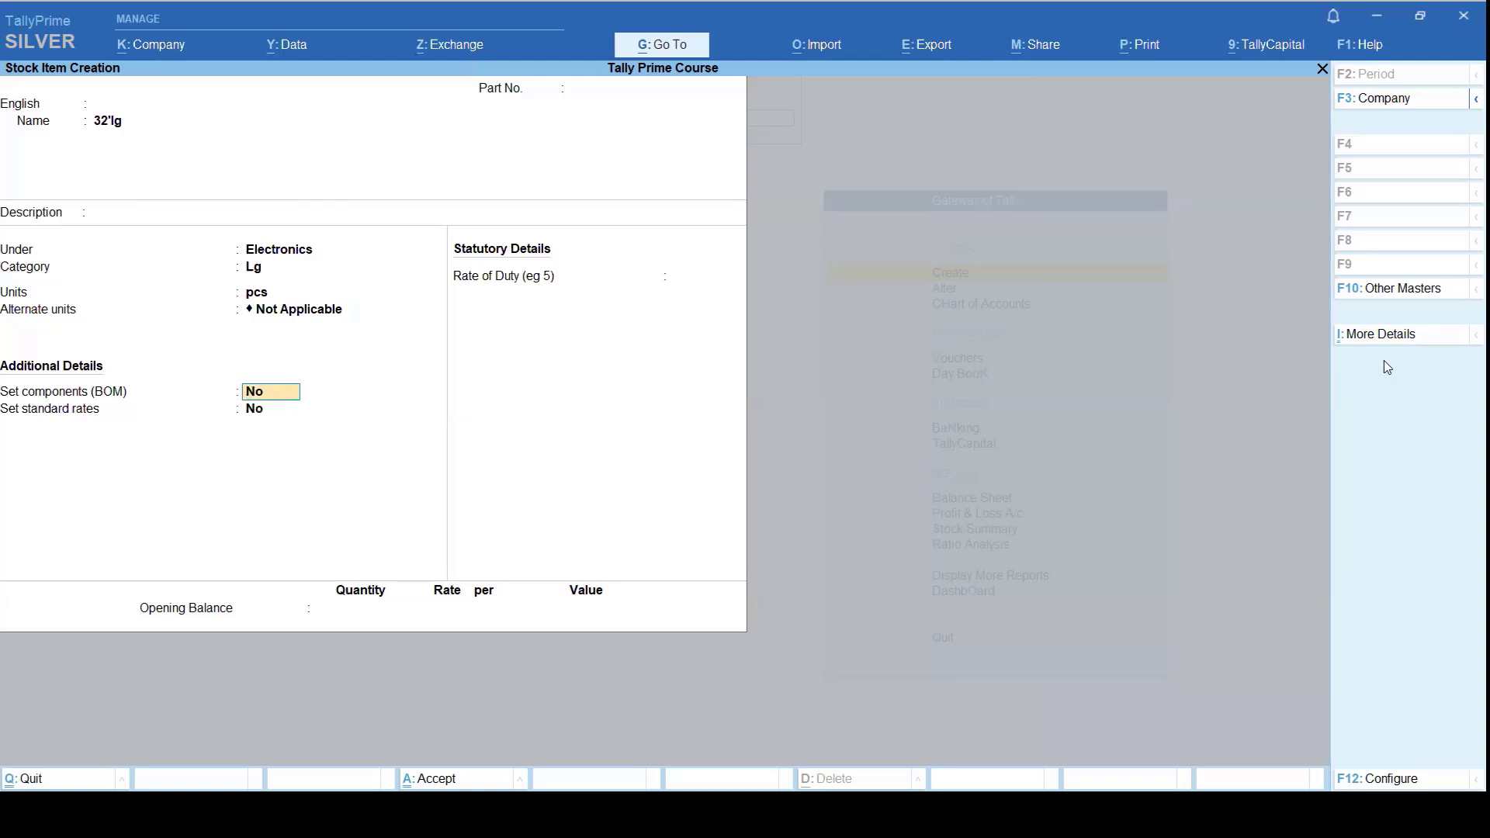
Step: Review the general, inventory and statutory configuration options for stock items without changing any of them
key(F12)
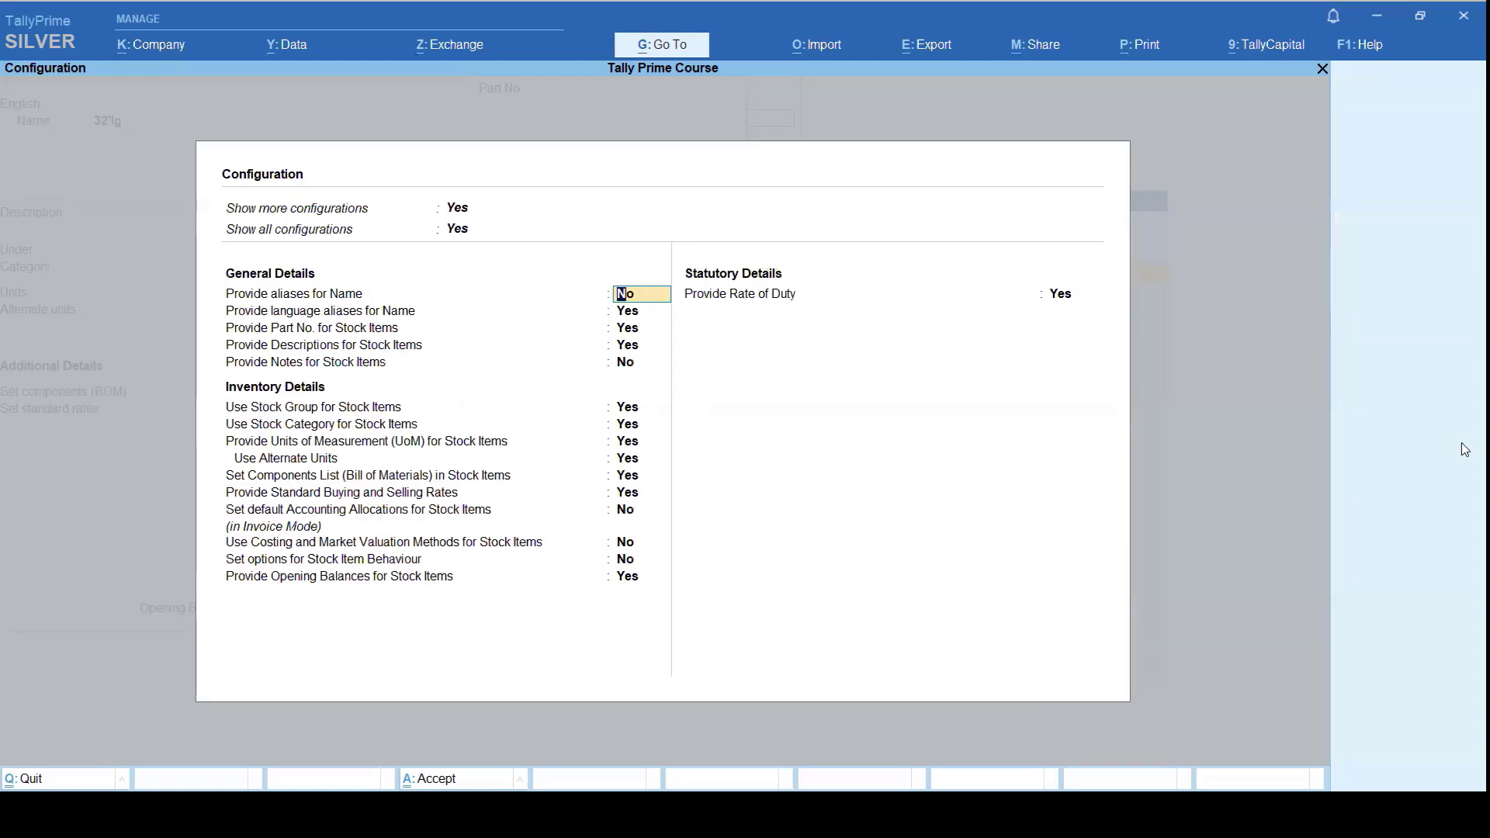
key(Down)
key(Down)
key(Down)
key(Down)
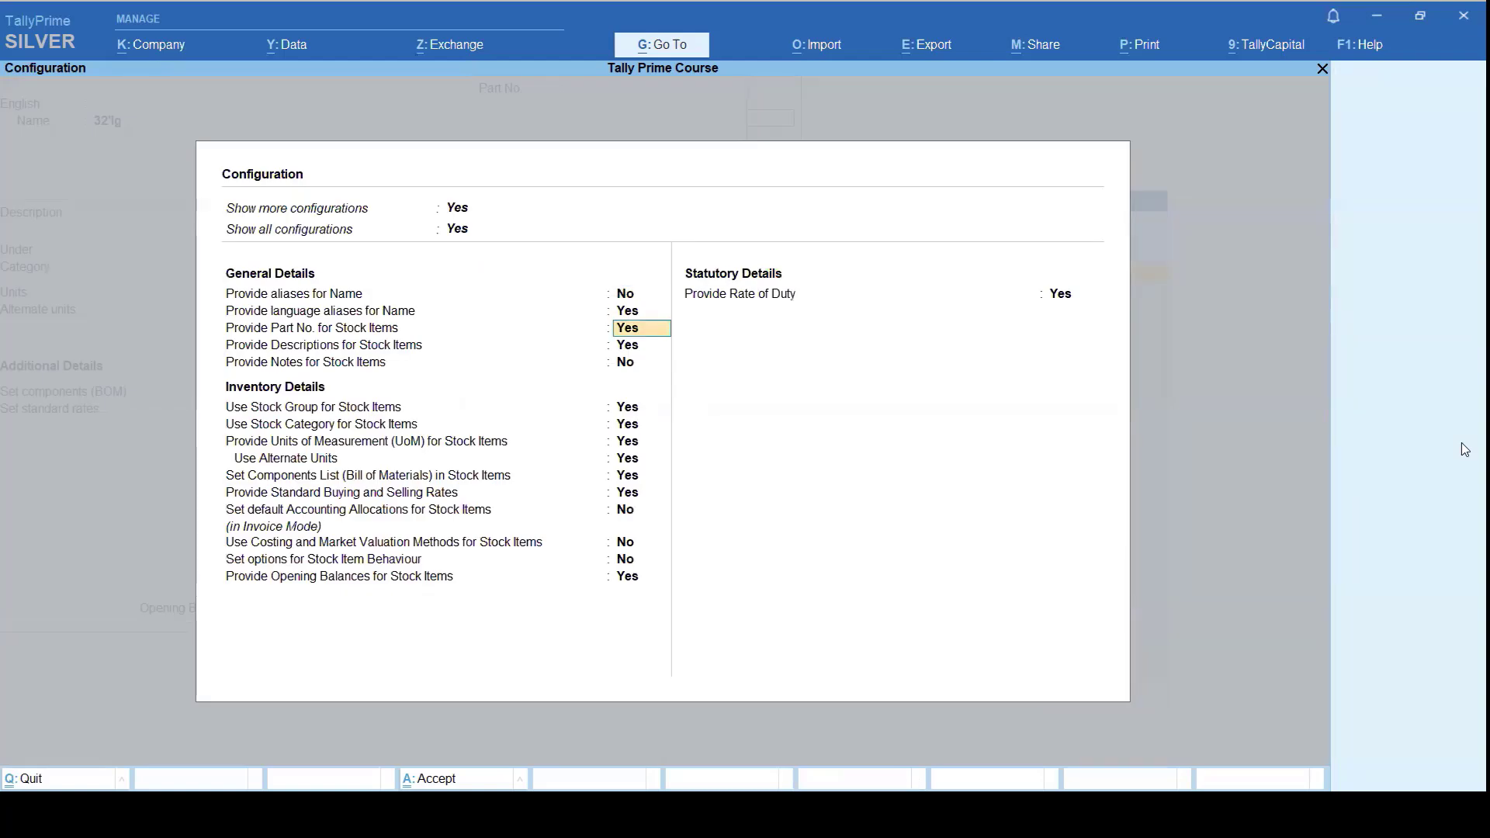
key(Down)
key(Down)
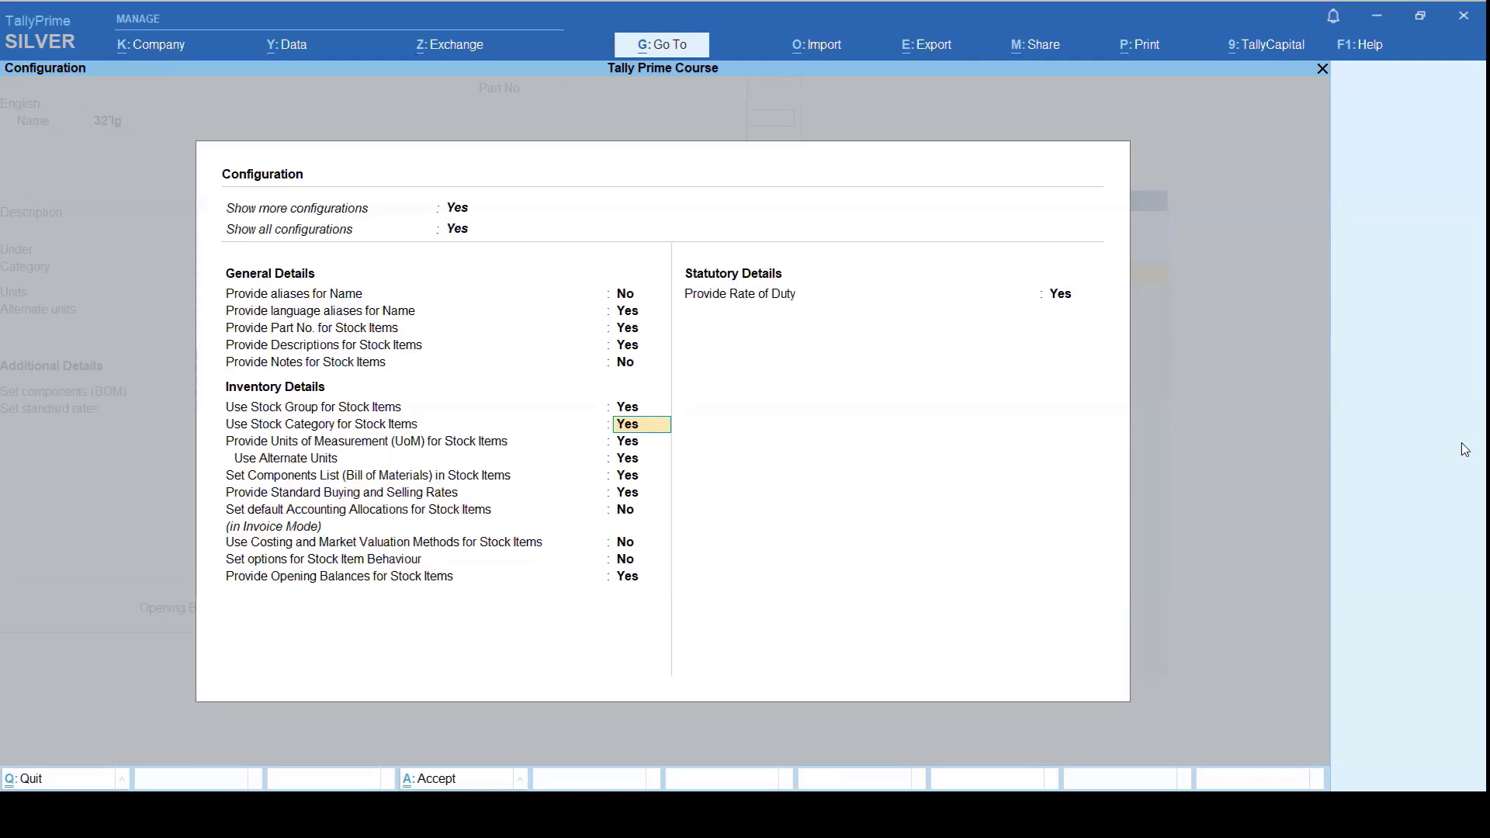
key(Down)
key(Return)
key(Return)
key(Return)
key(Return)
key(Return)
key(Return)
key(Return)
key(Return)
key(Return)
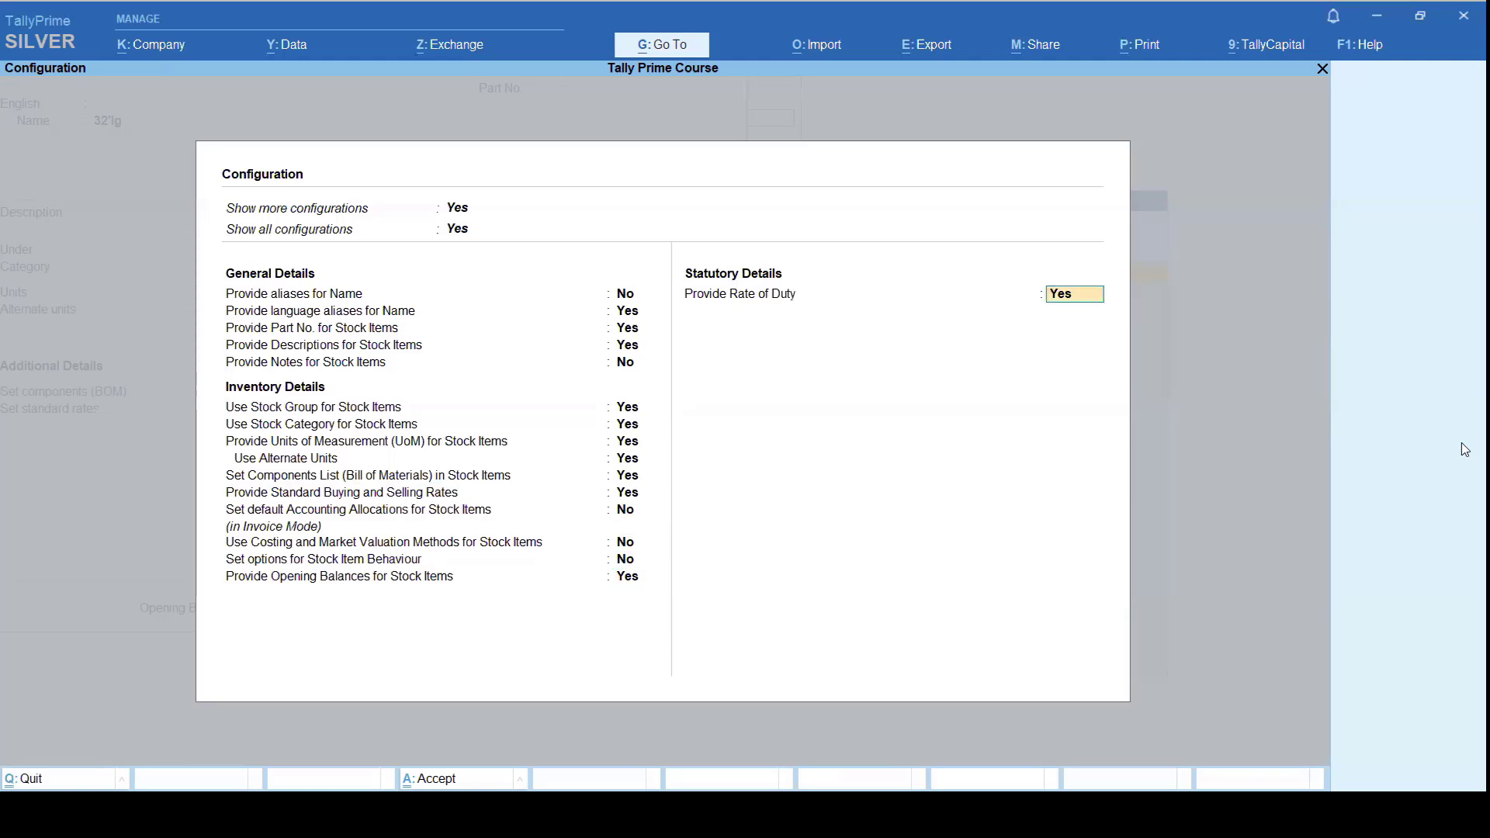
key(Return)
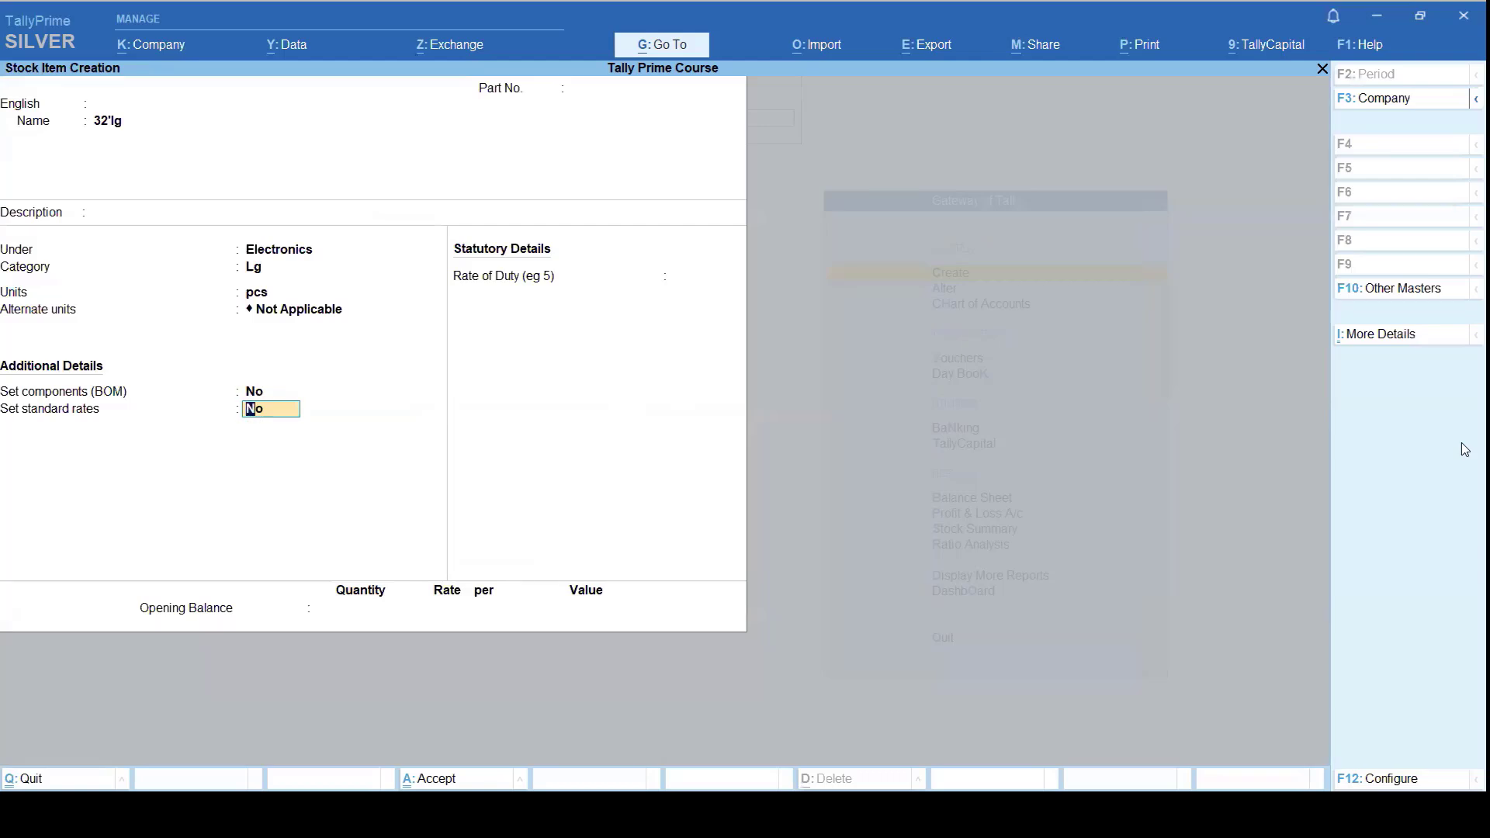
Step: Save 32'lg with standard rates set to No and no rate of duty or opening balance
key(Return)
key(Return)
key(Return)
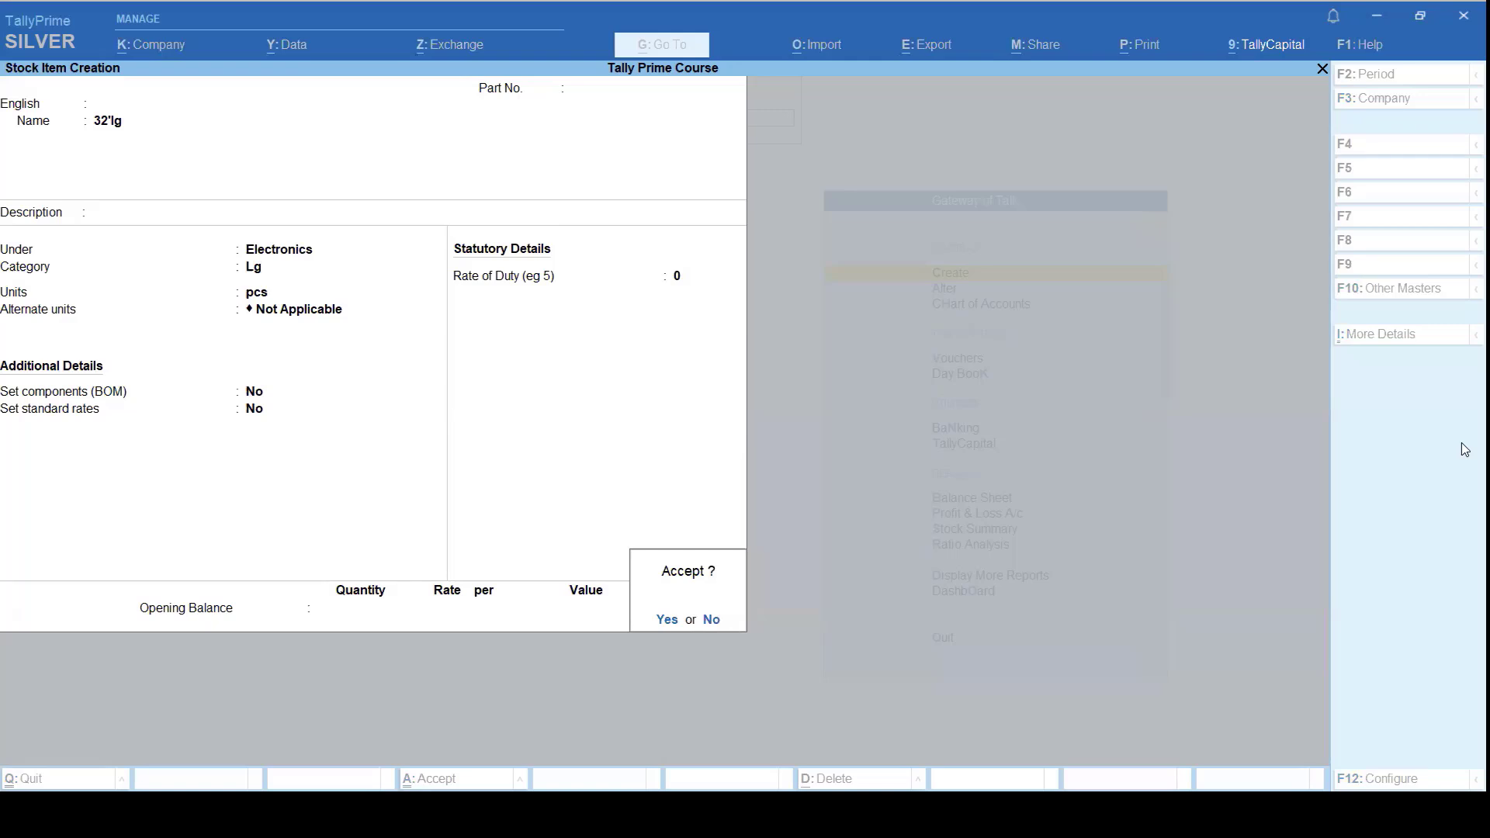
key(Return)
Step: Start a stock item named 42'sony under the Electronics group, without a language alias or description
text(42)
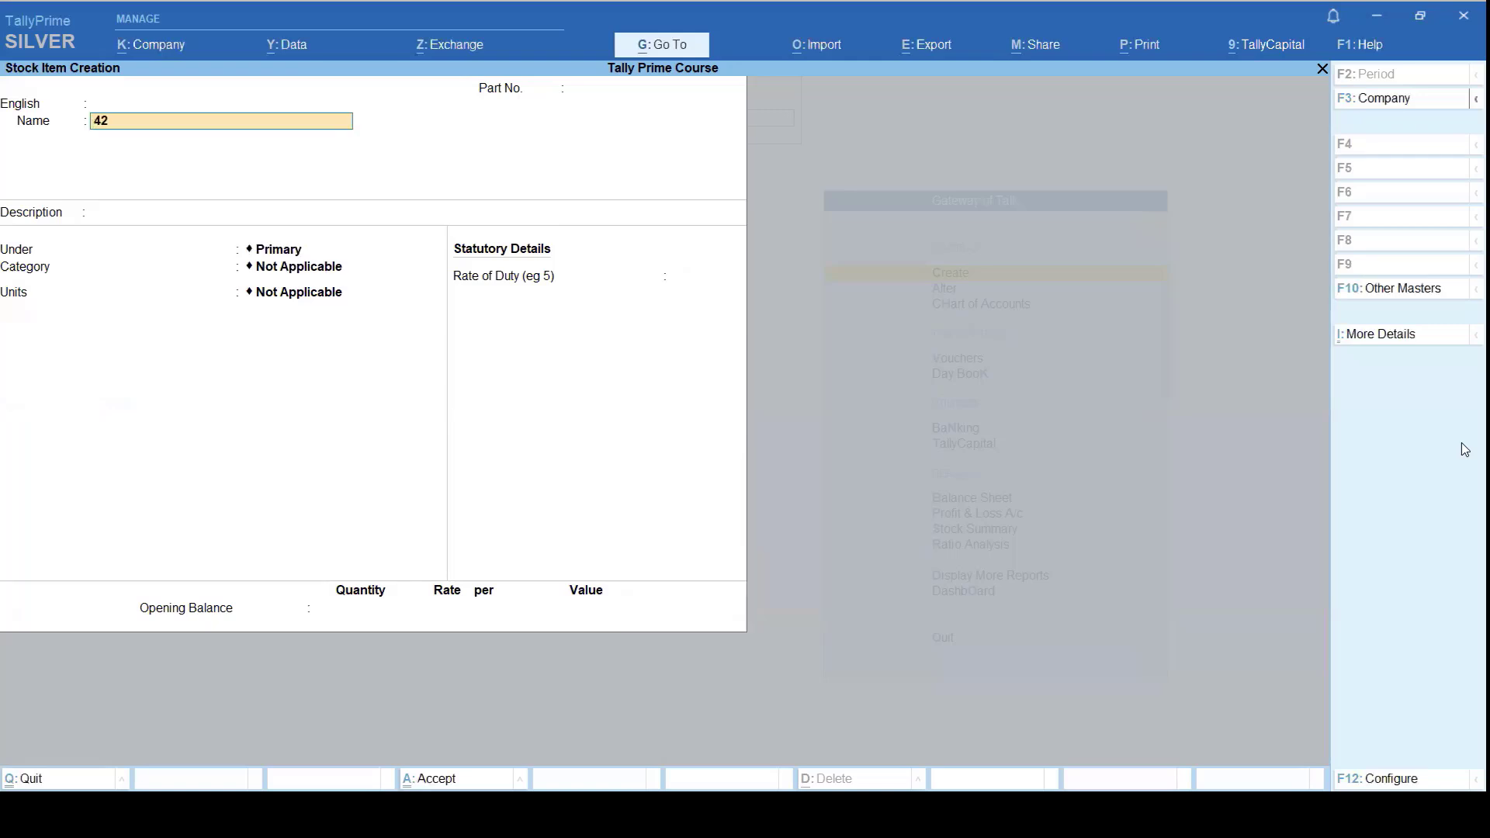
text('sony)
key(Return)
key(Return)
key(Return)
key(Return)
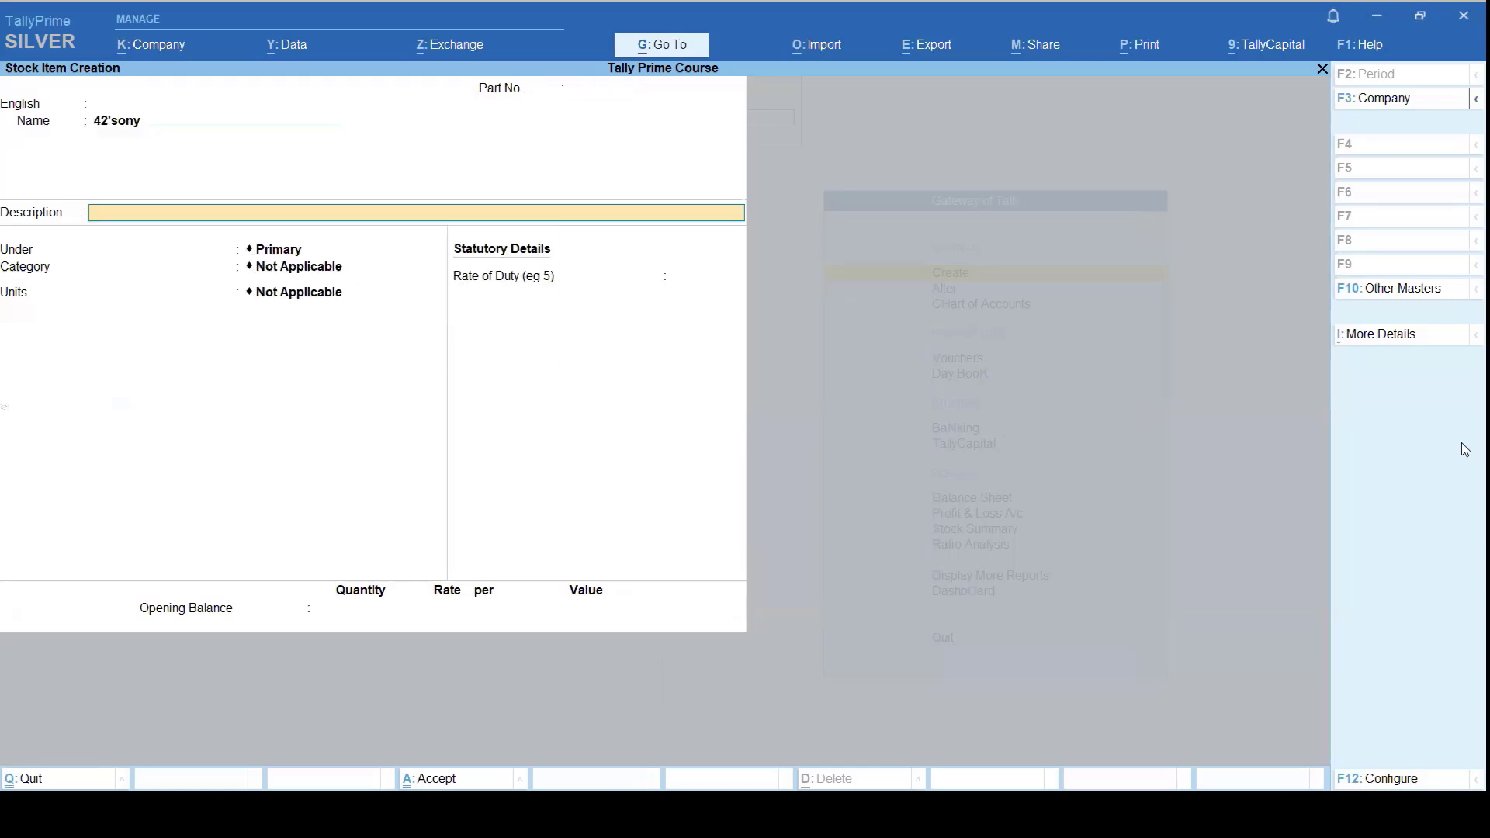
key(Down)
key(Return)
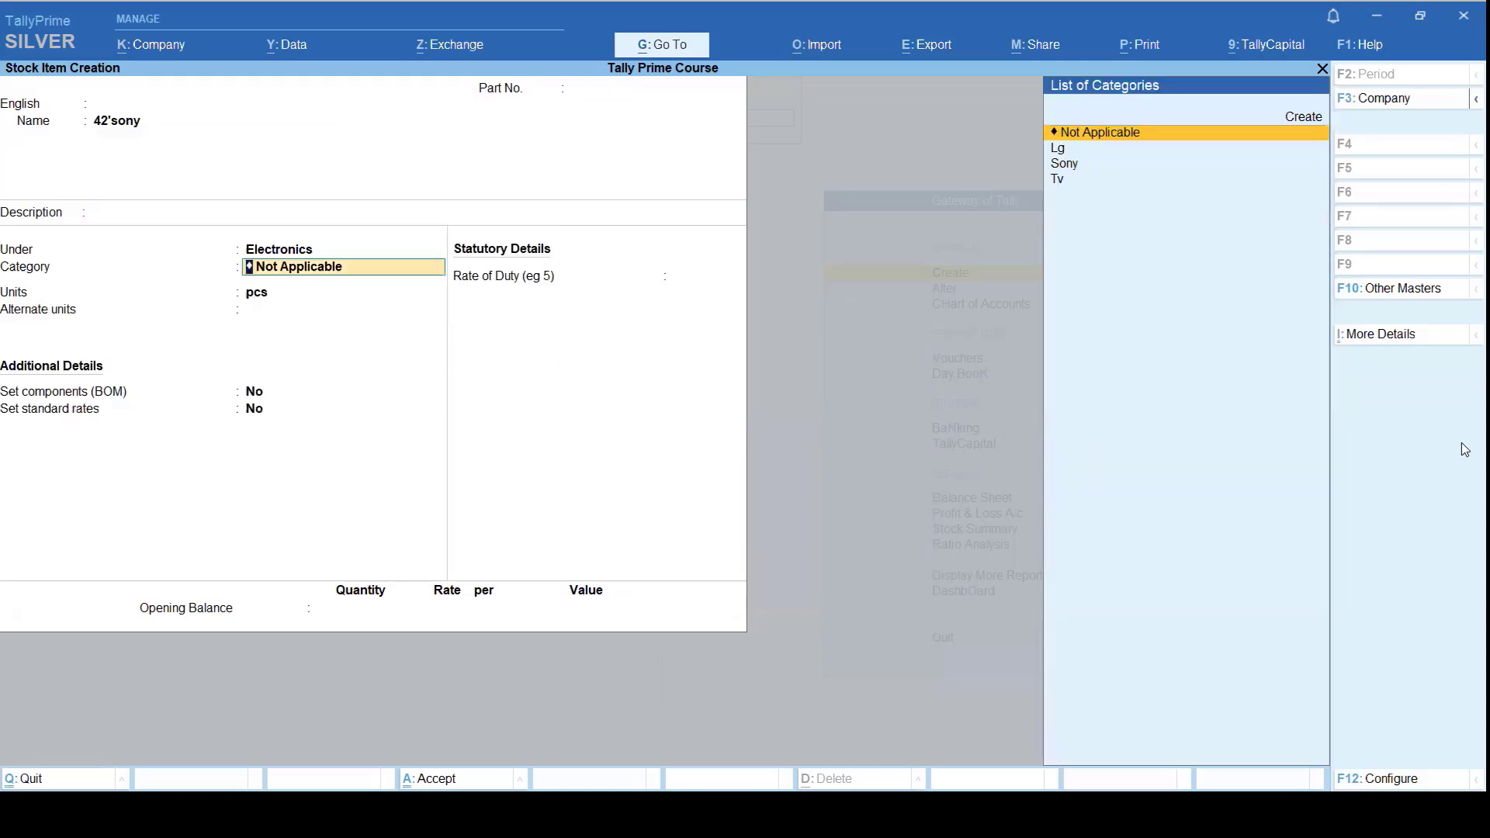
Step: Assign category Sony and unit pcs to 42'sony, with no alternate unit
key(Down)
key(Down)
key(Return)
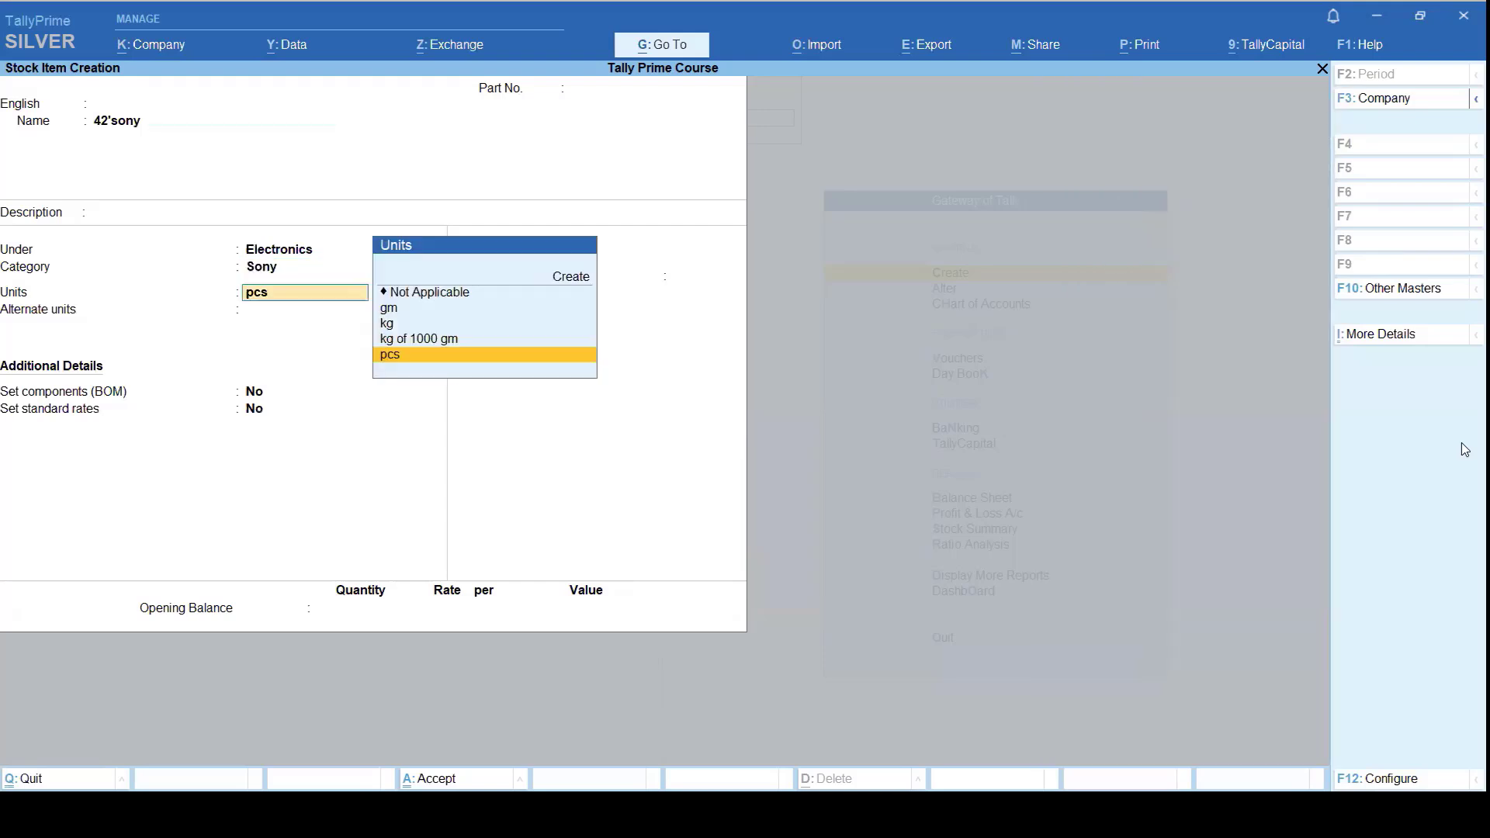
key(Return)
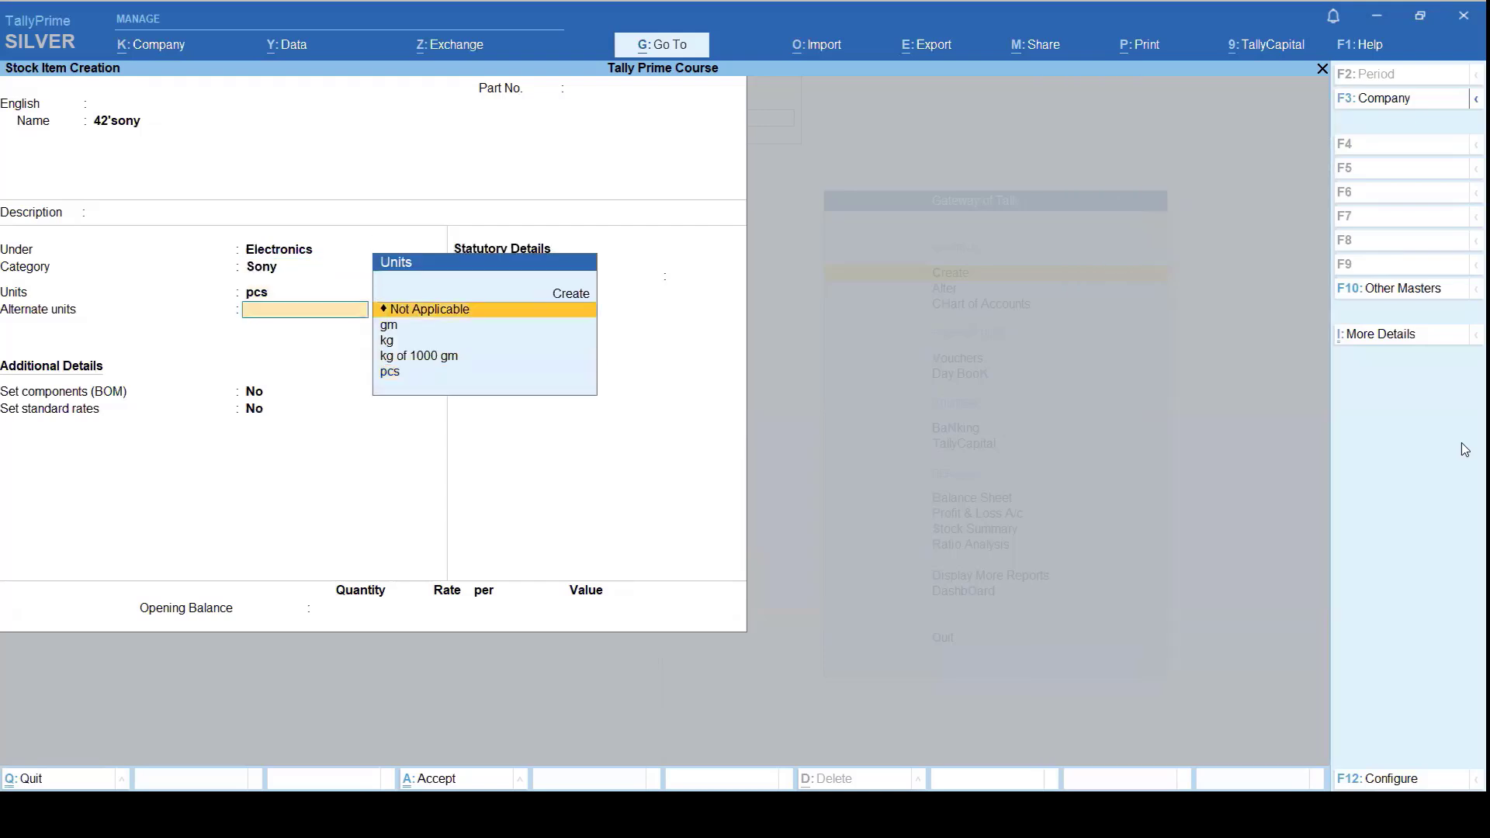
key(Return)
Step: Save 42'sony with components and standard rates set to No, rate of duty 0 and no opening balance
key(Return)
key(Return)
key(Return)
key(Return)
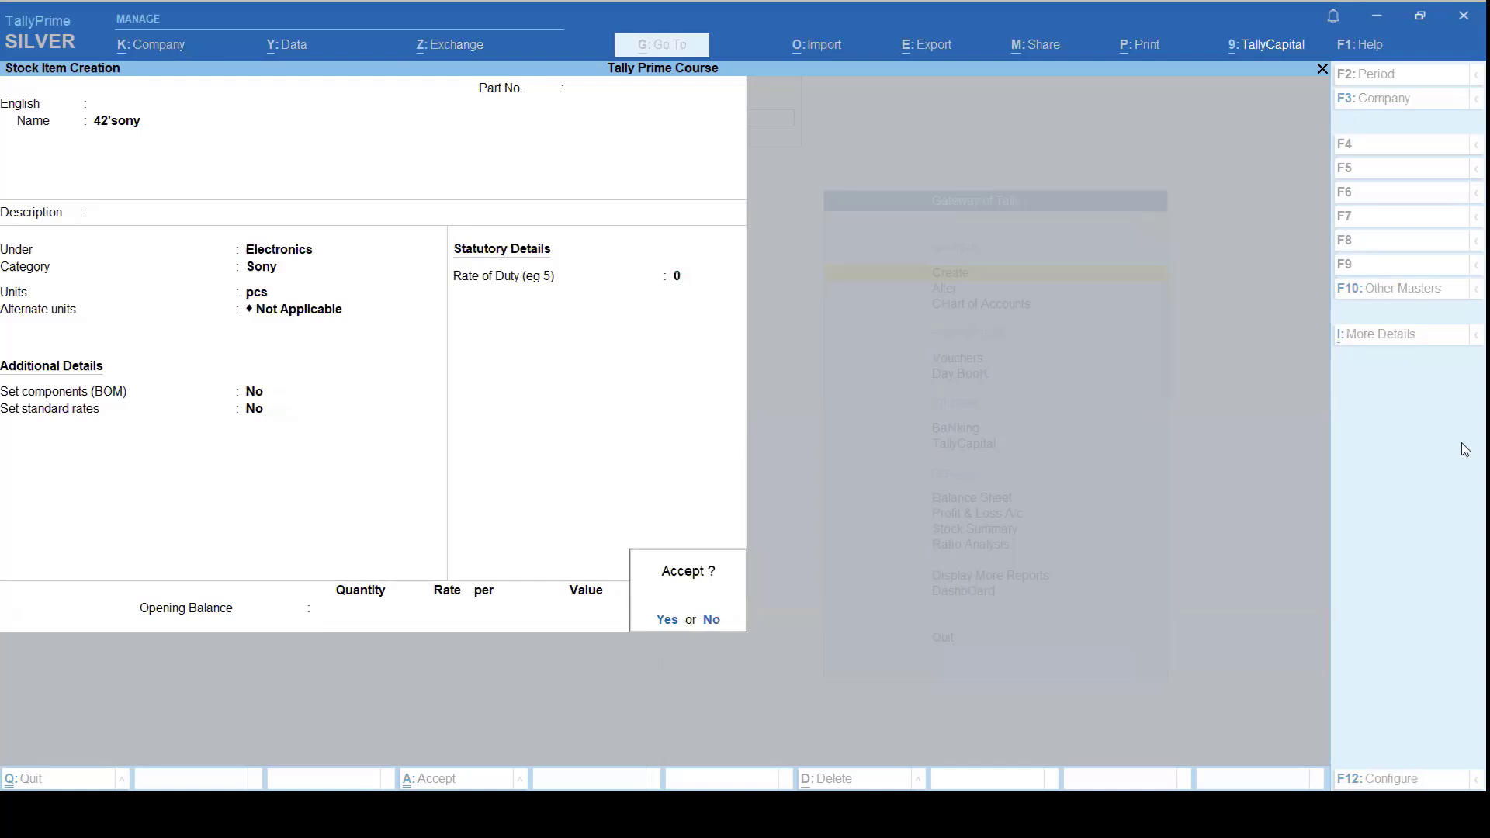
key(Return)
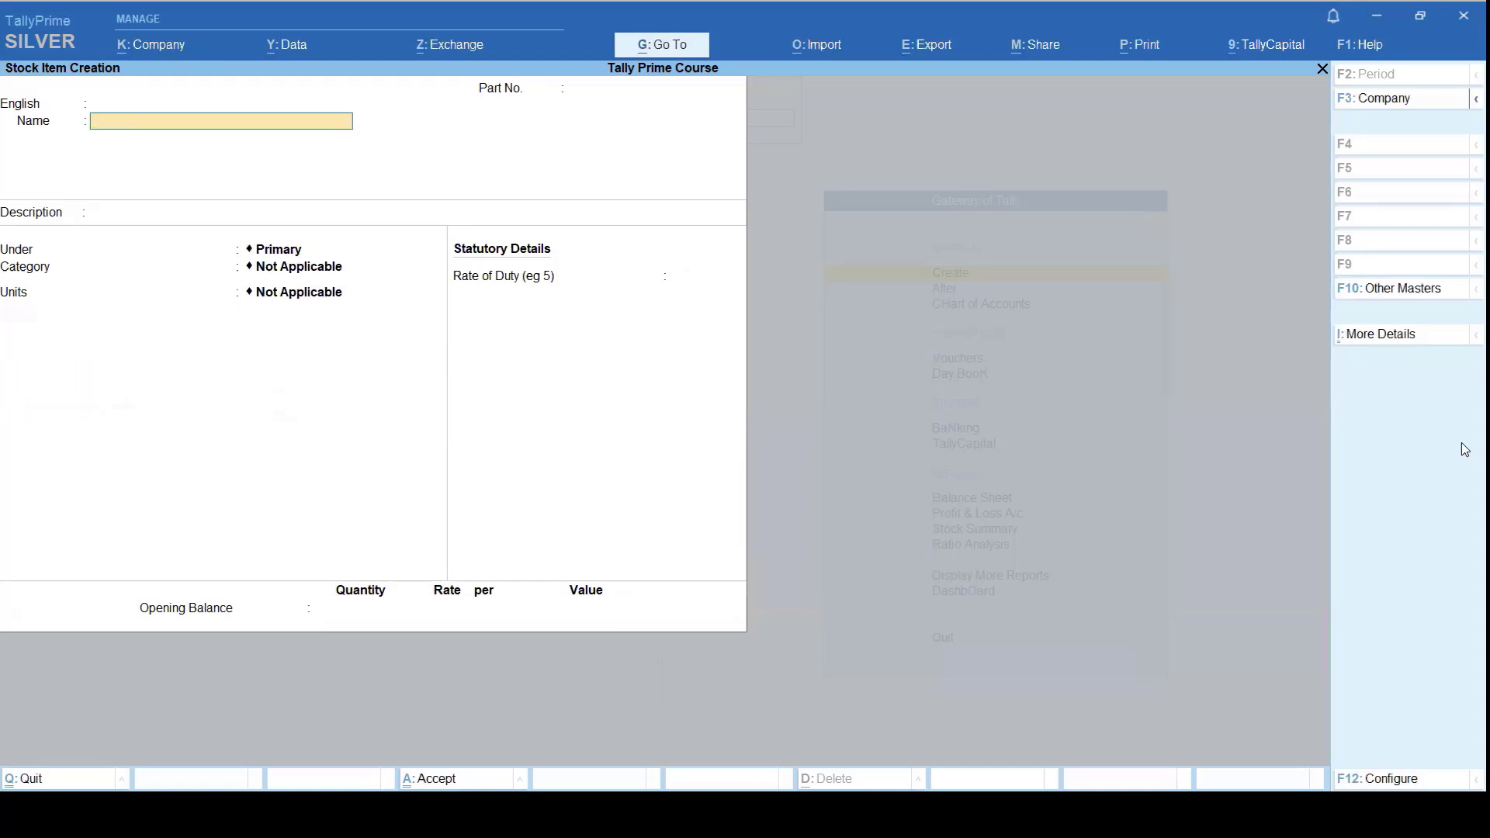
Step: Leave stock item creation and open a new purchase voucher
key(Escape)
key(Return)
key(Escape)
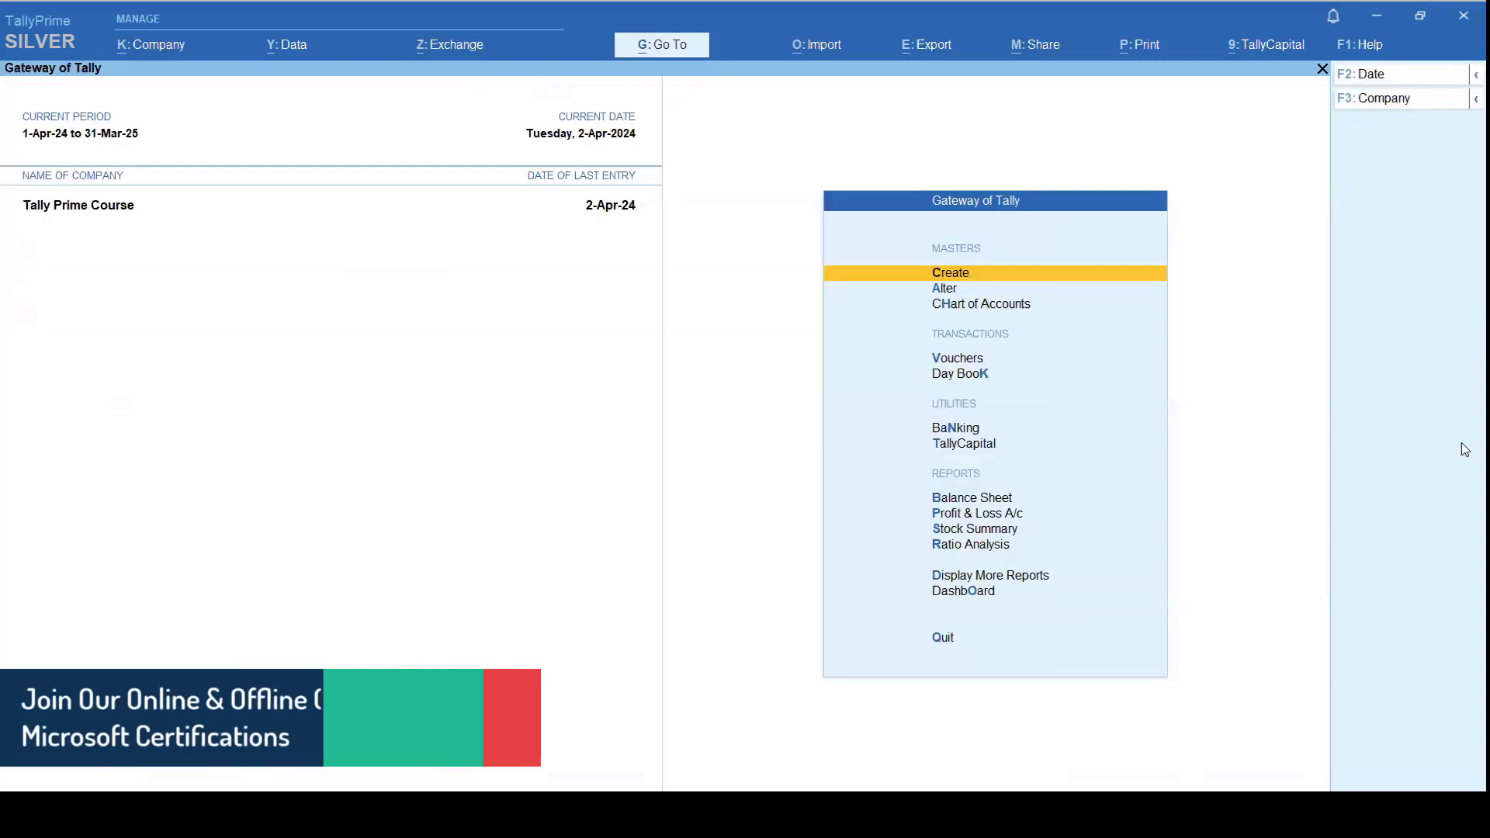
key(Down)
key(Down)
key(Down)
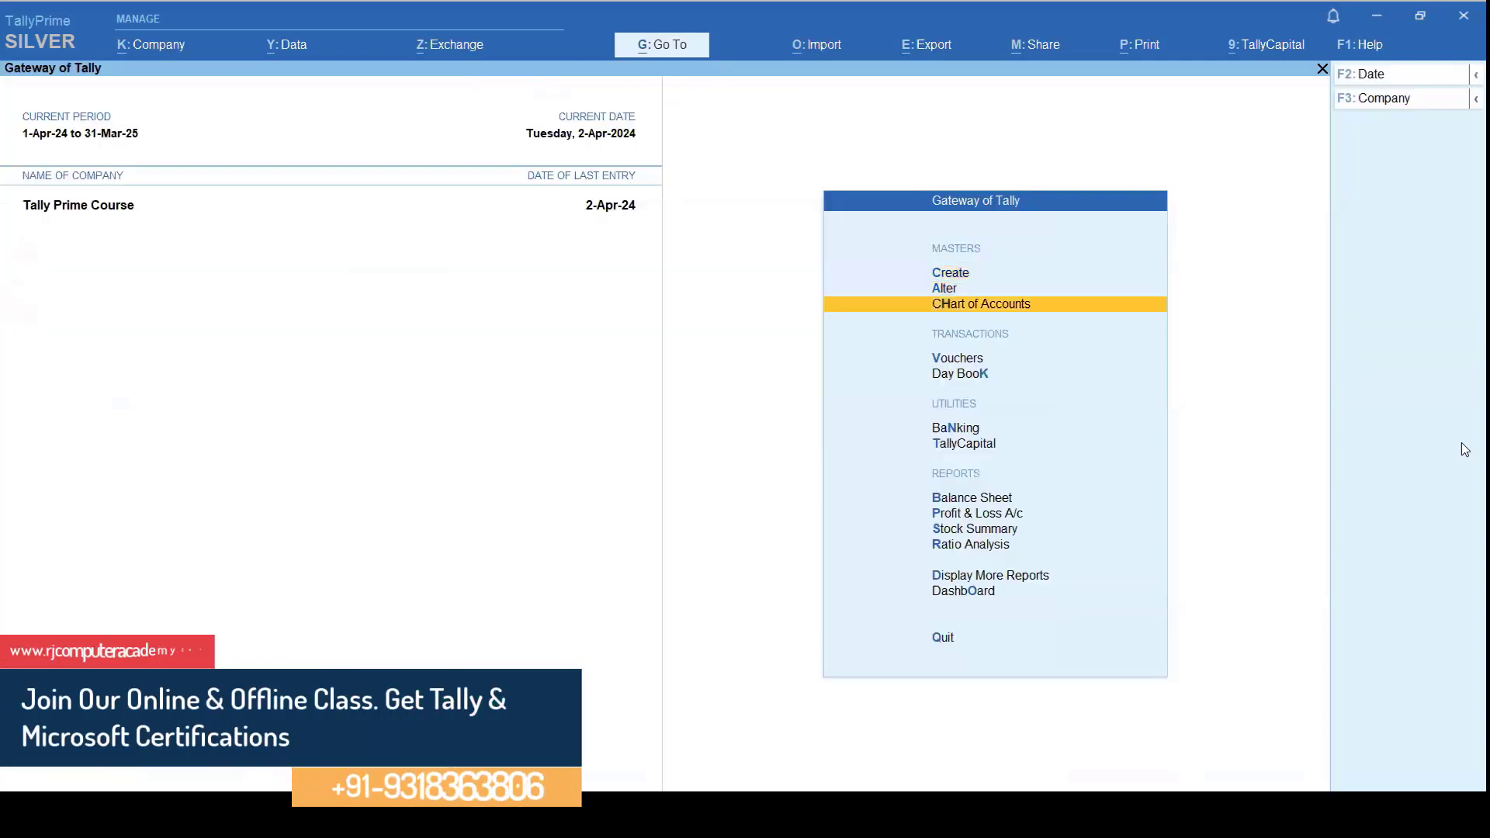
key(Return)
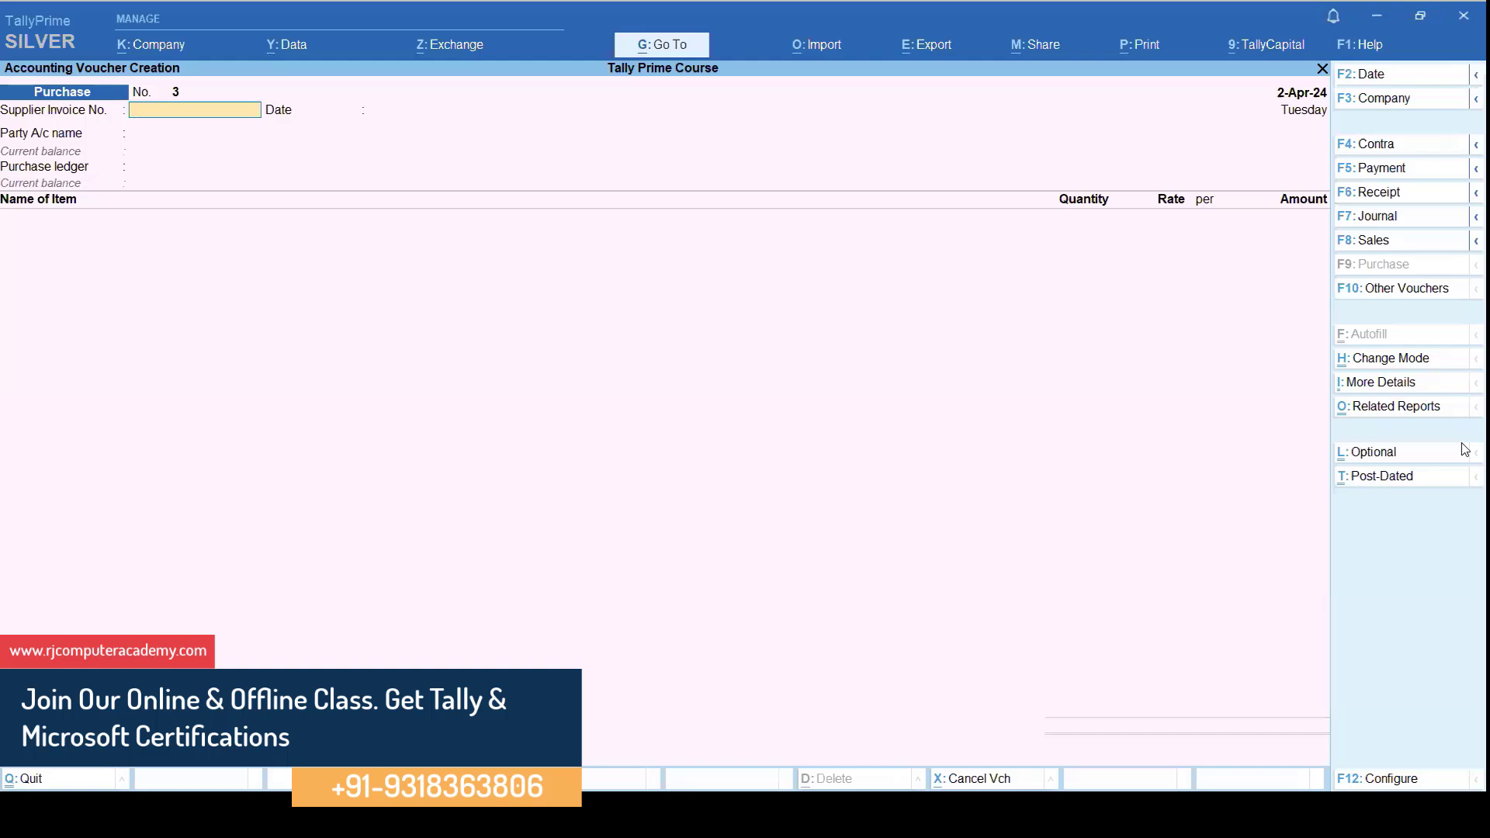
Step: Enter supplier invoice number 101 dated 2-Apr-24 and choose Cash as the party account
text(101)
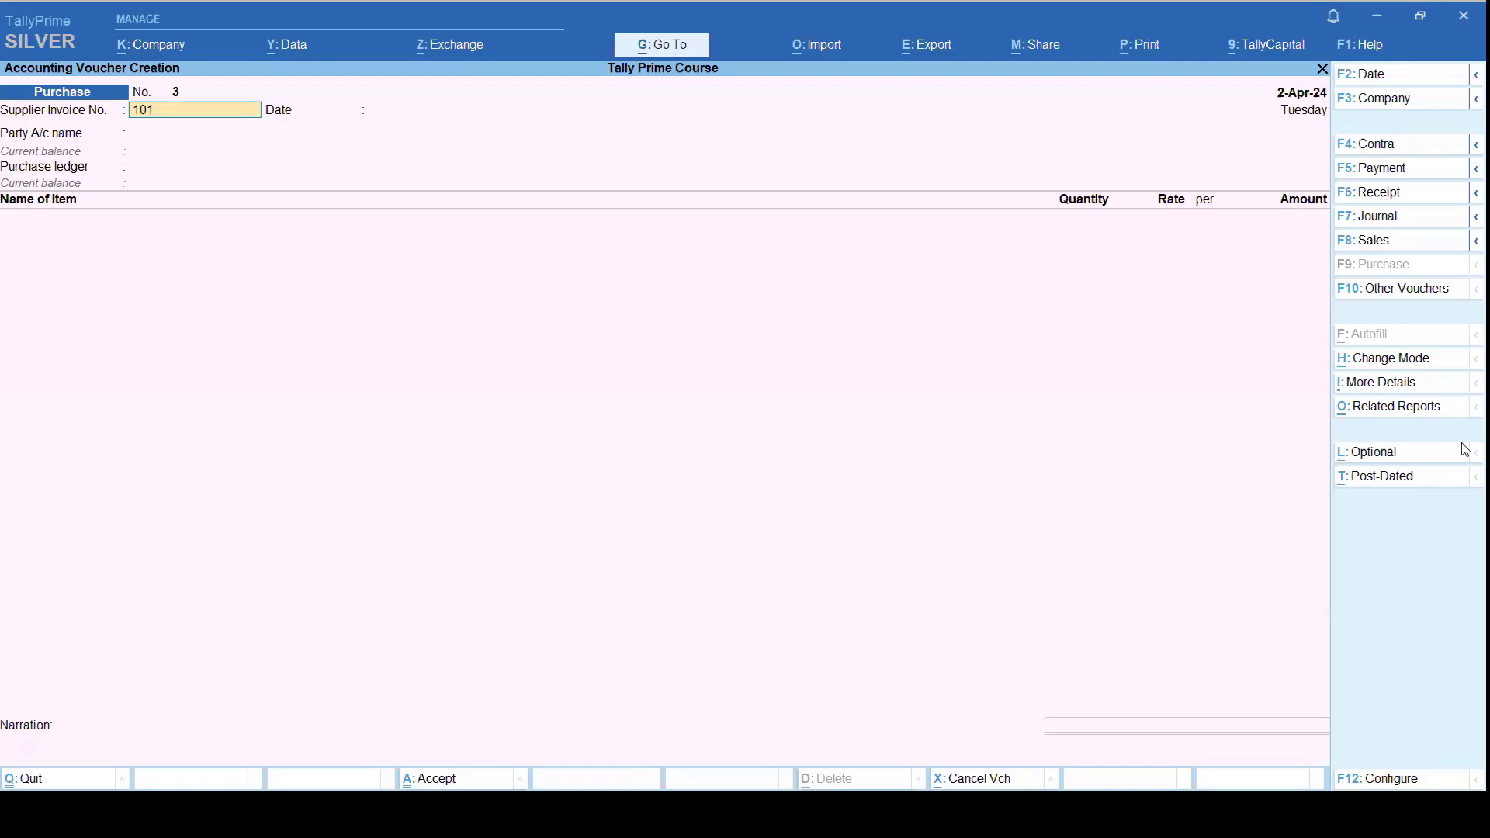
key(Return)
key(Return)
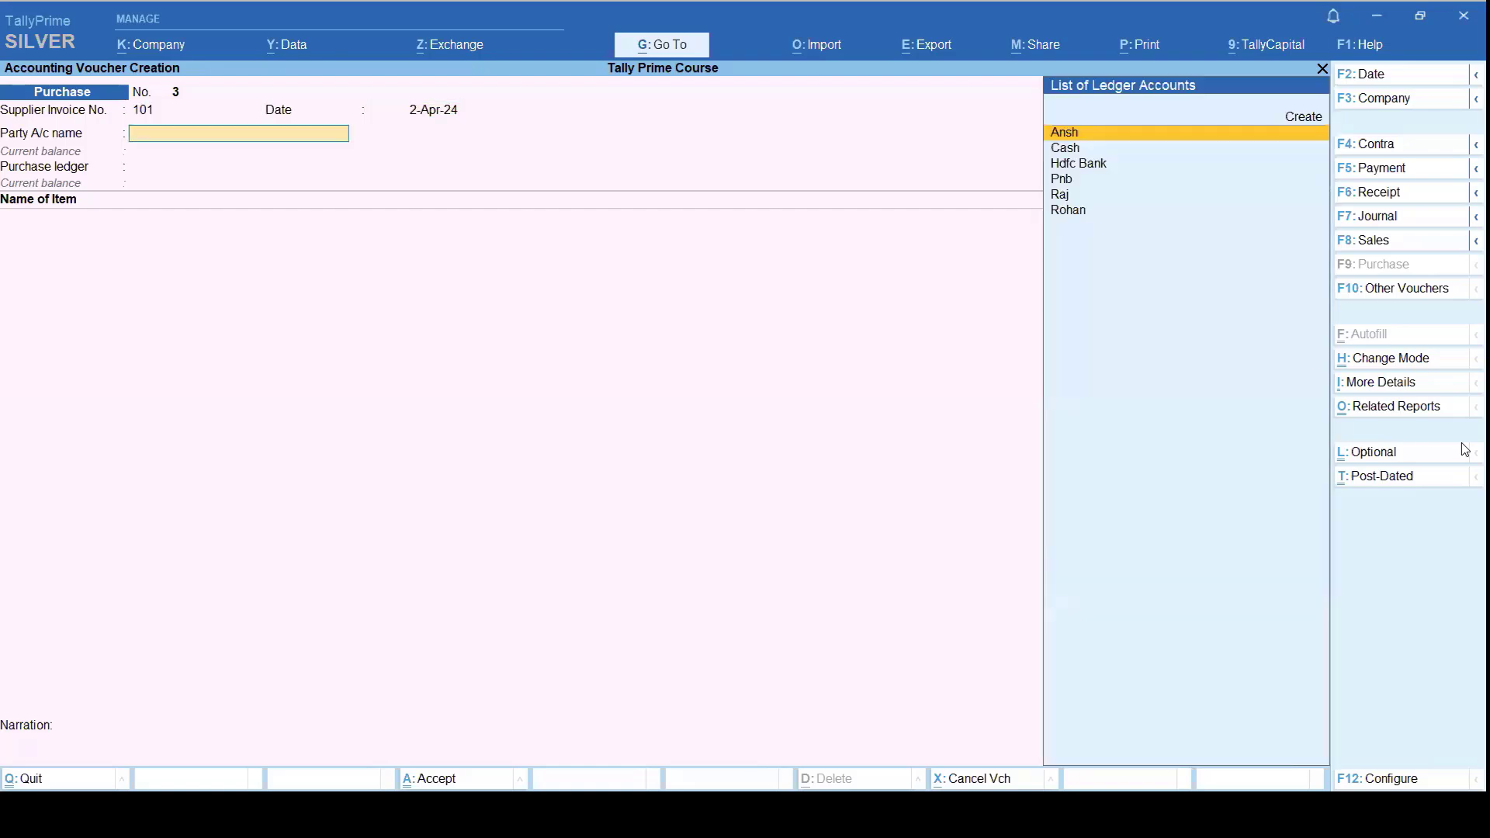
key(Down)
key(Return)
Step: Leave the receipt, shipping and port details blank, with the destination country set to Not Applicable
key(Return)
key(Return)
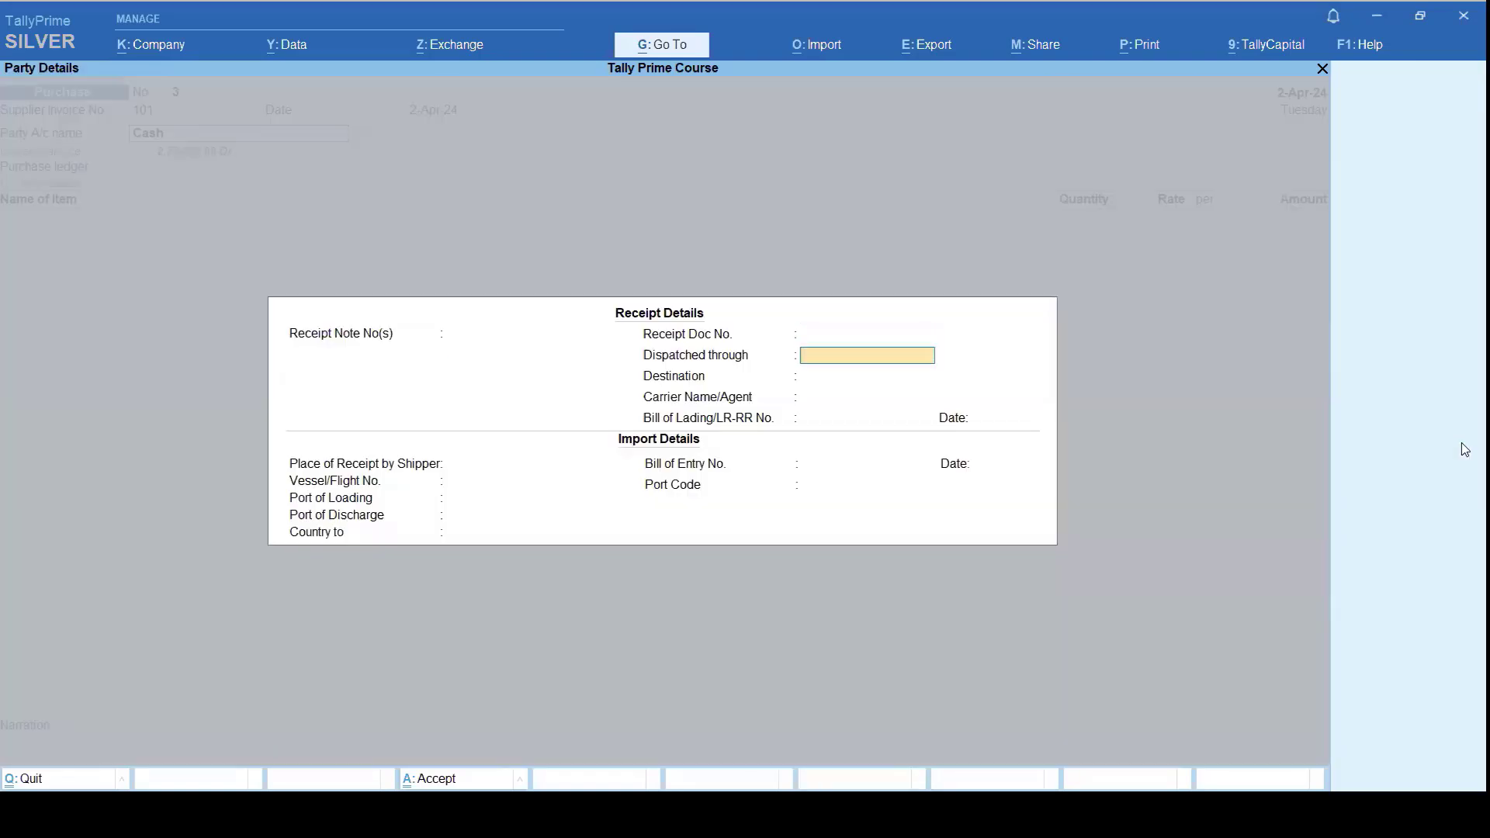
key(Return)
key(Return)
key(Return)
key(Return)
key(Return)
key(Return)
key(Return)
key(Return)
key(Return)
key(Return)
key(Return)
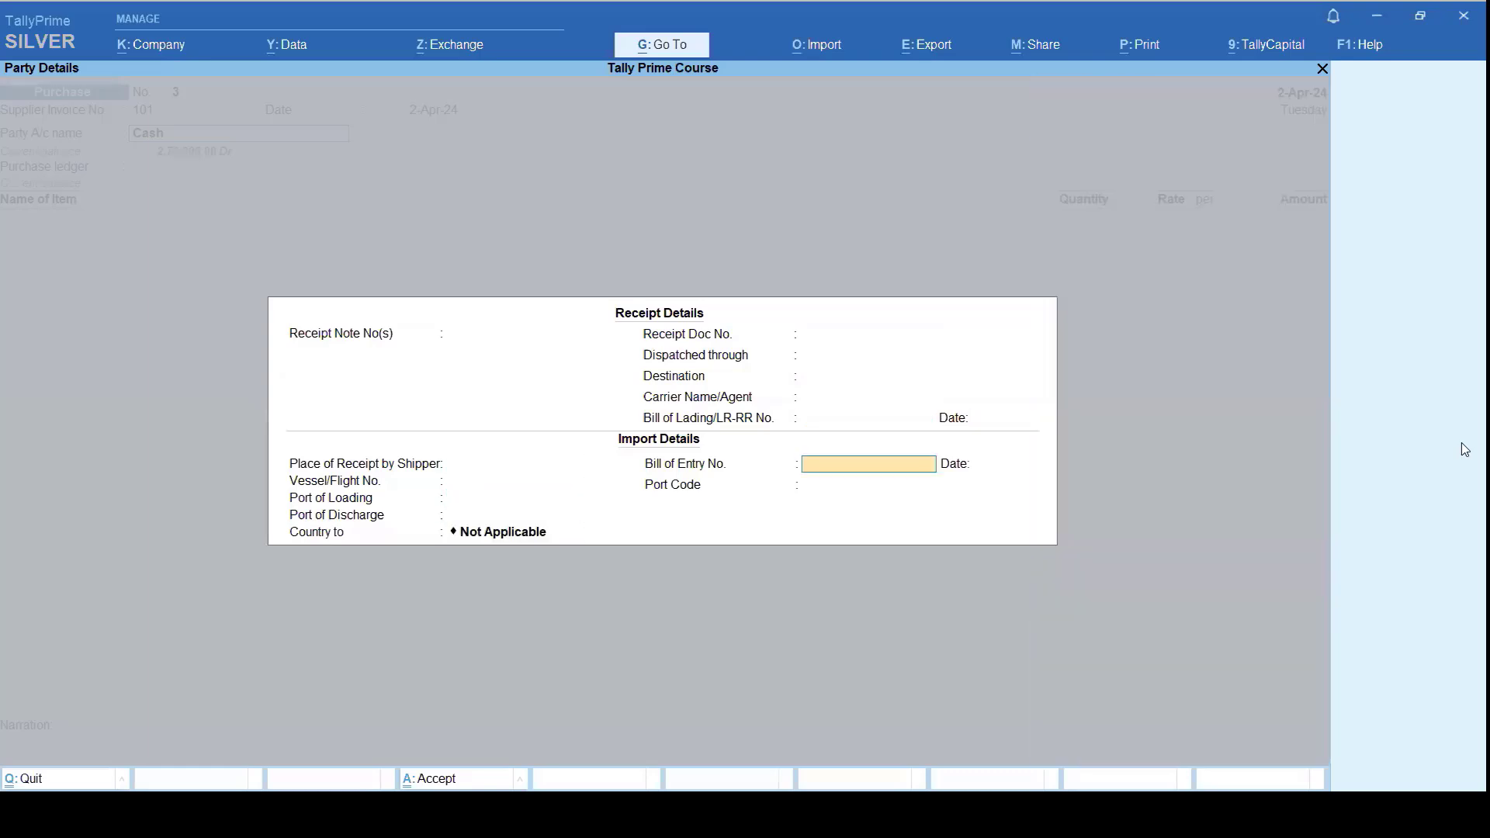
key(BackSpace)
key(BackSpace)
key(BackSpace)
key(BackSpace)
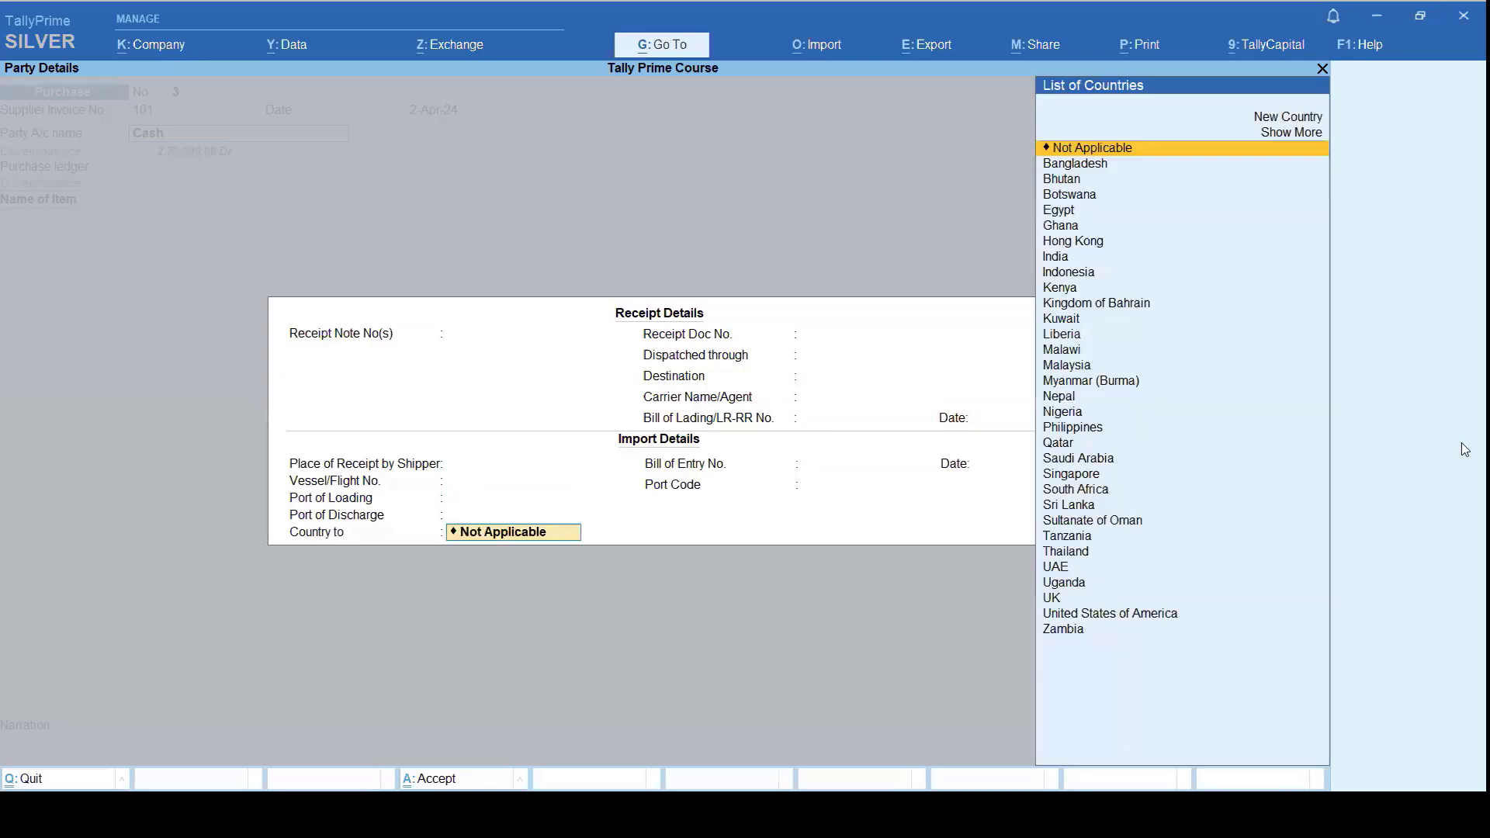
key(Return)
key(Return)
key(Return)
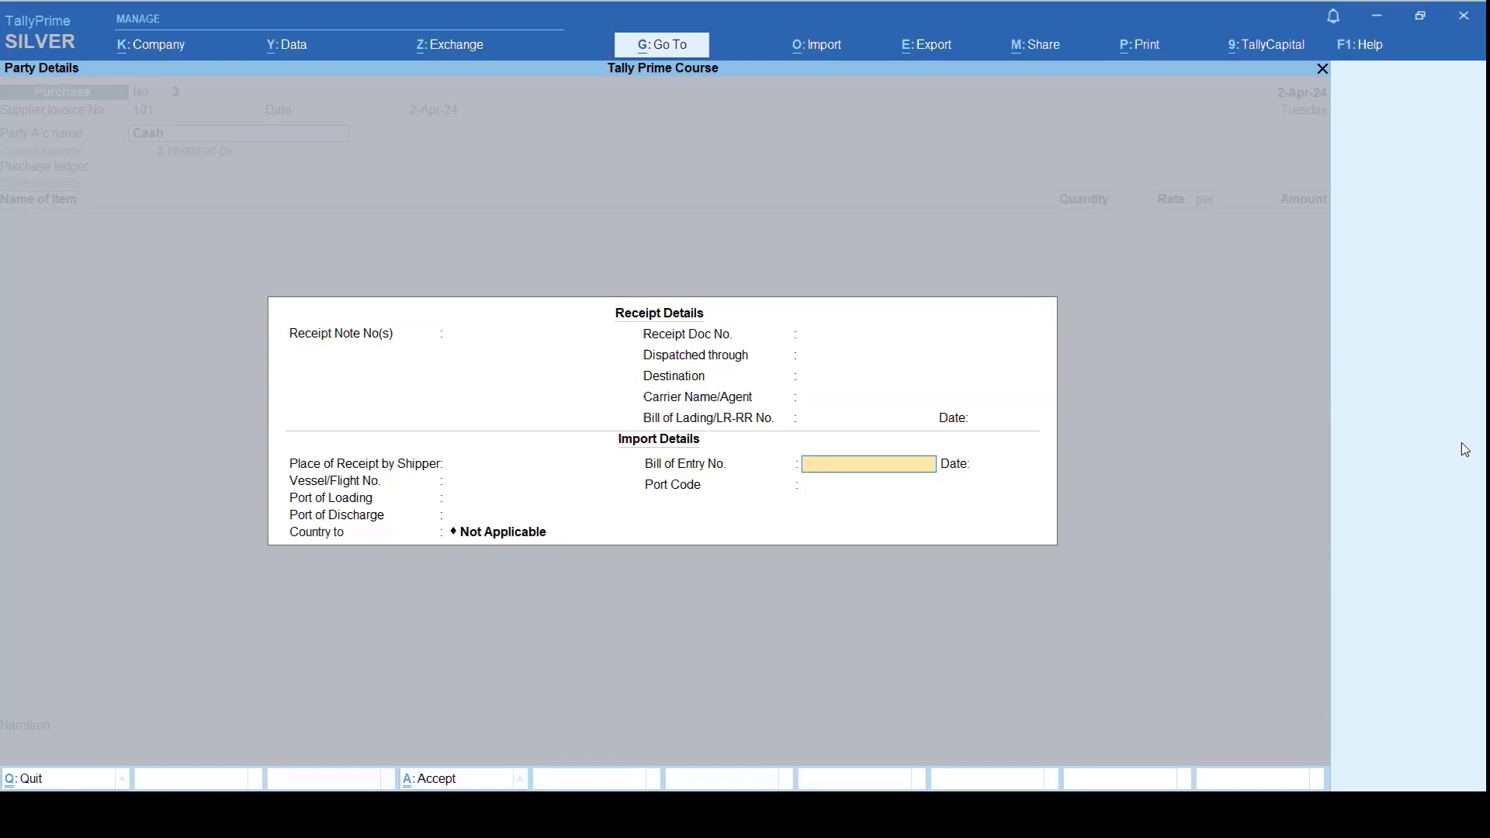
Step: Leave the bill of entry and port code blank, and accept the Cash party details with state Delhi and country India
key(Return)
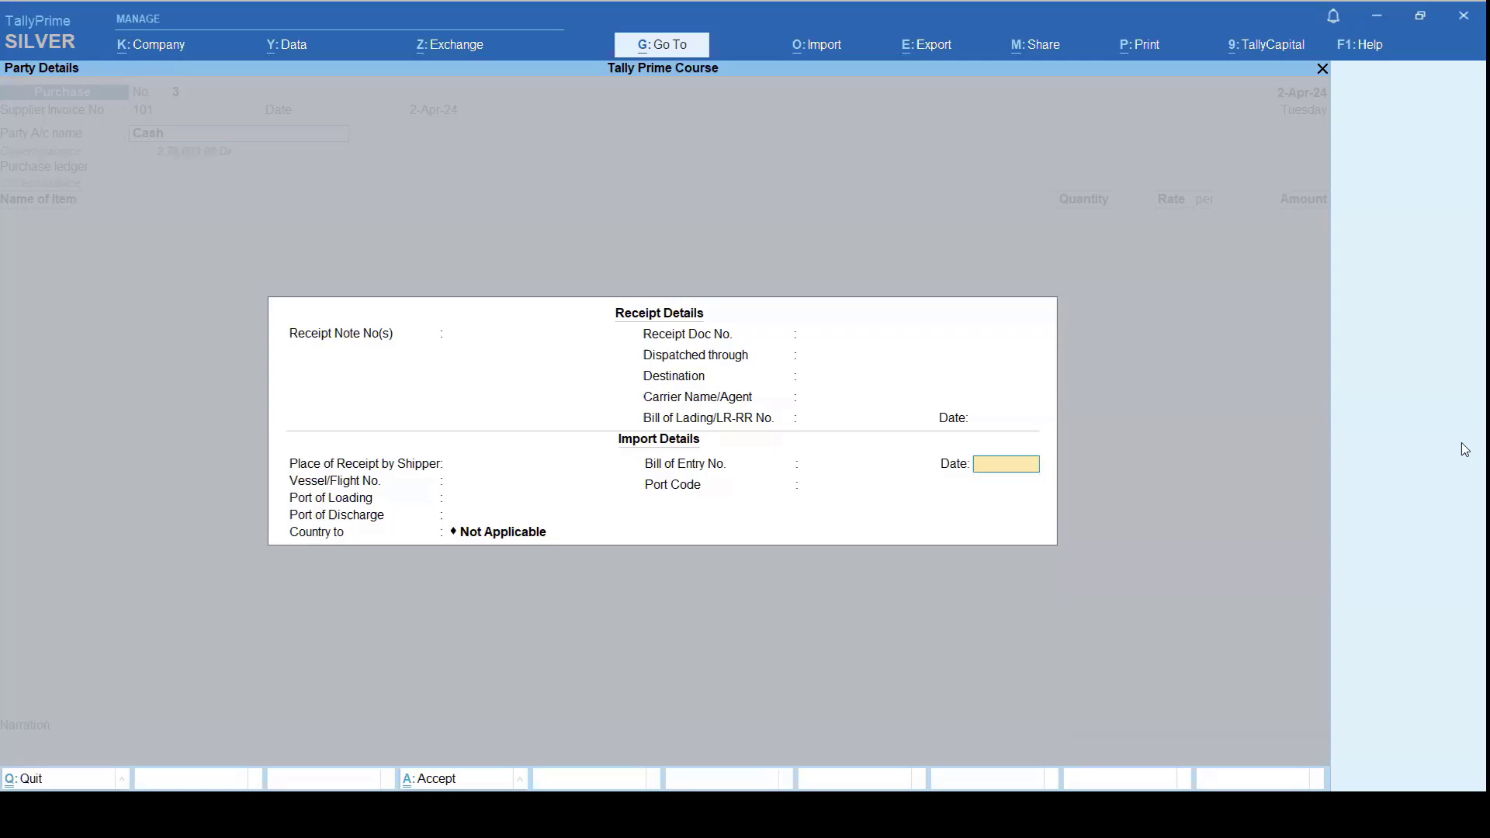
key(Return)
key(Return)
key(Return)
key(Return)
key(Return)
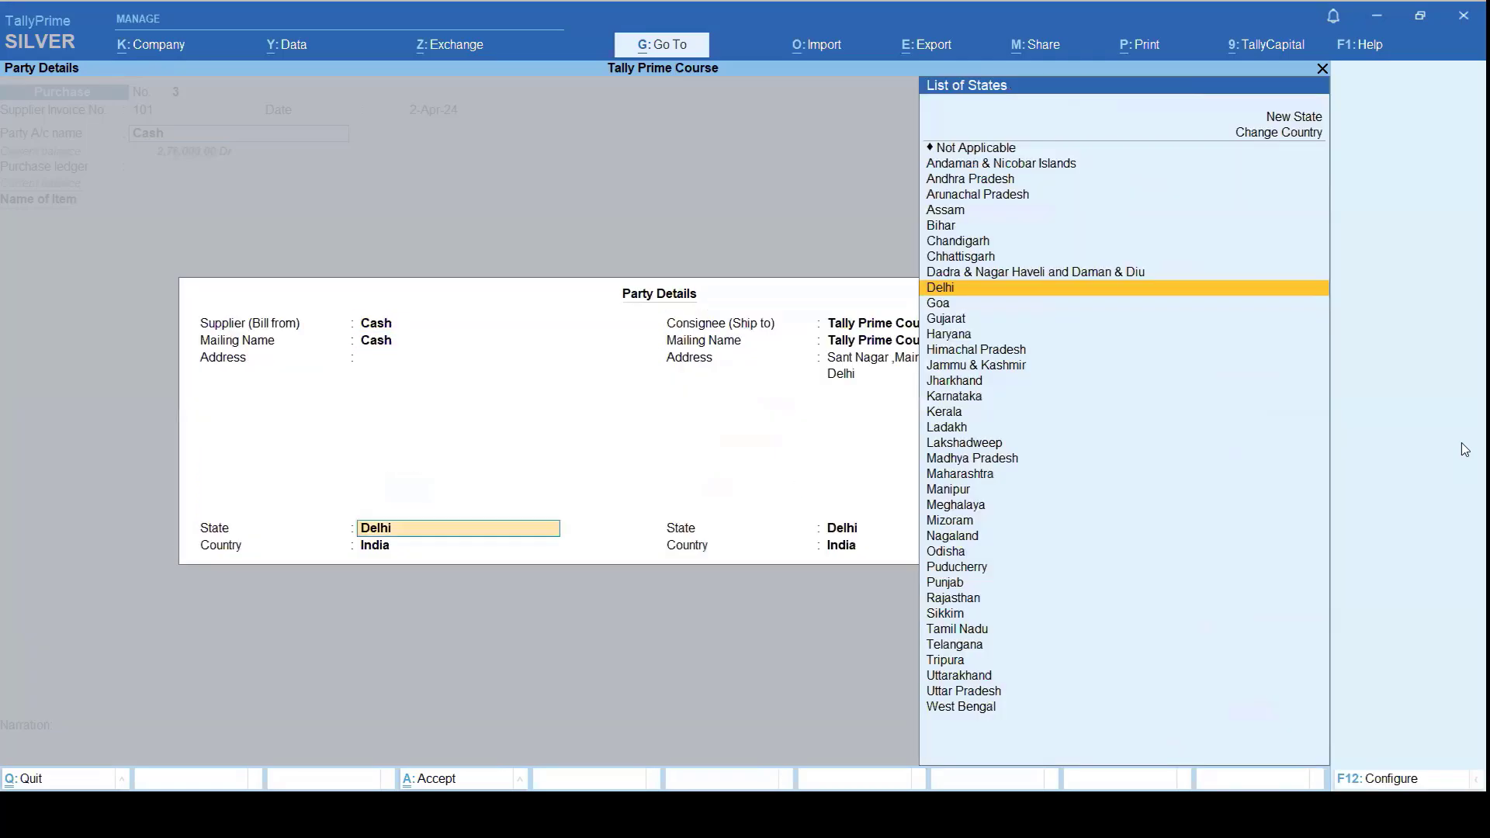
key(Return)
key(Return)
key(Return)
key(Return)
key(Return)
key(Return)
key(Return)
key(Return)
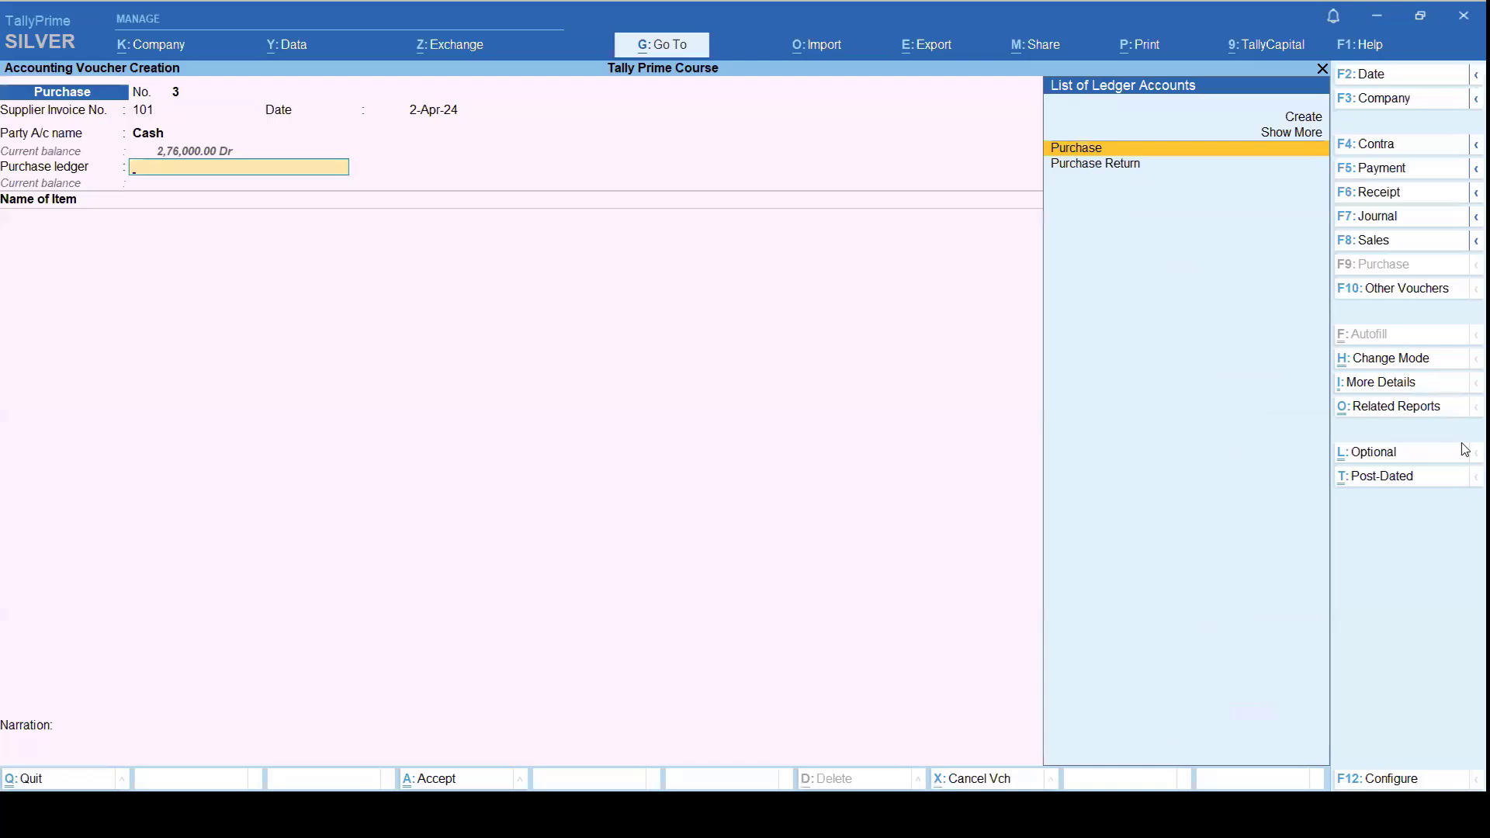
Step: Choose the Purchase ledger and select Maida as the voucher's first item, opening its godown allocations
key(Return)
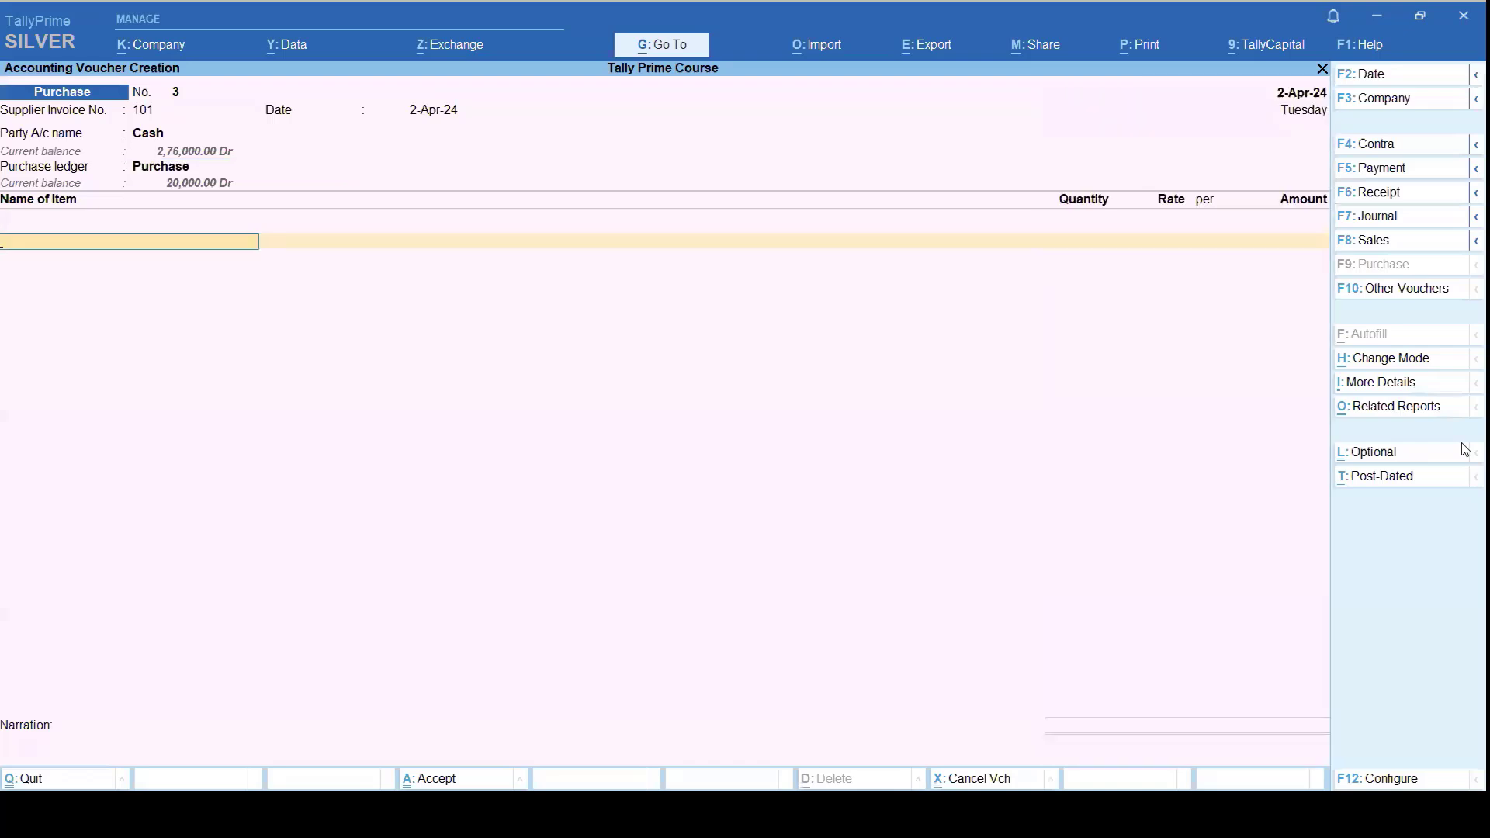
key(Down)
key(Down)
key(Down)
key(Down)
key(Down)
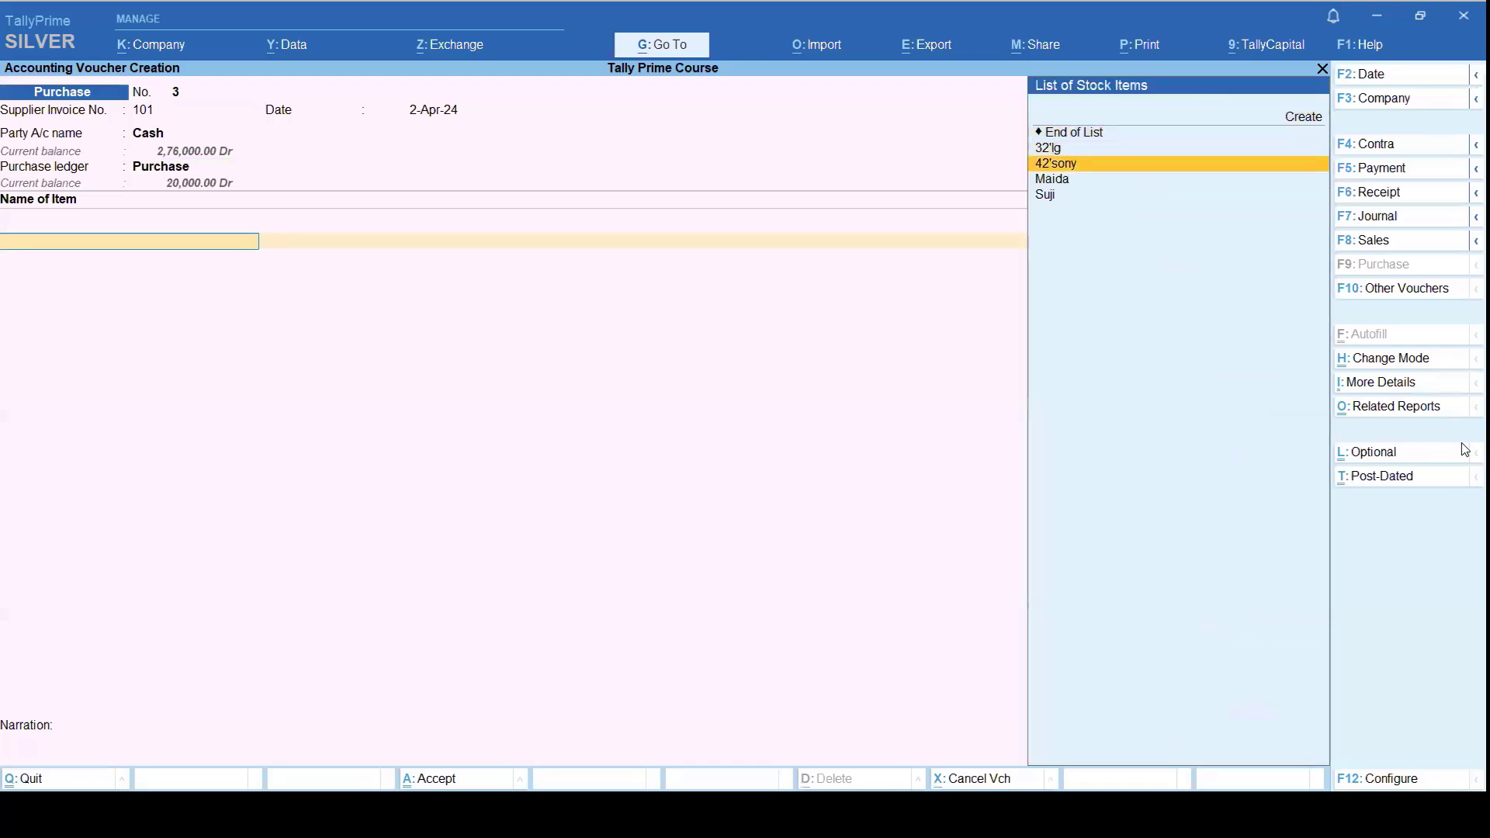
key(Return)
key(Return)
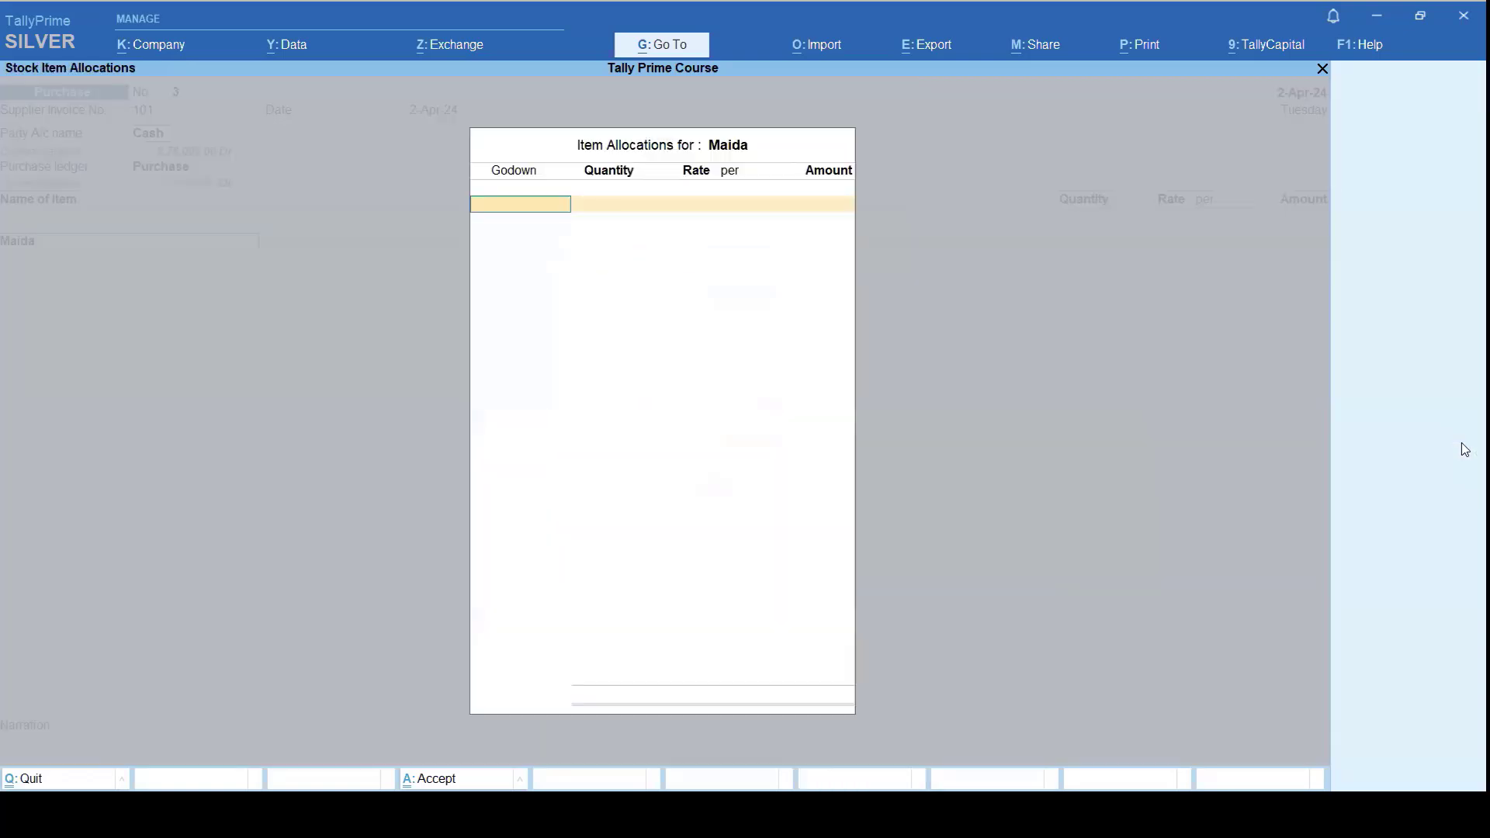
key(Escape)
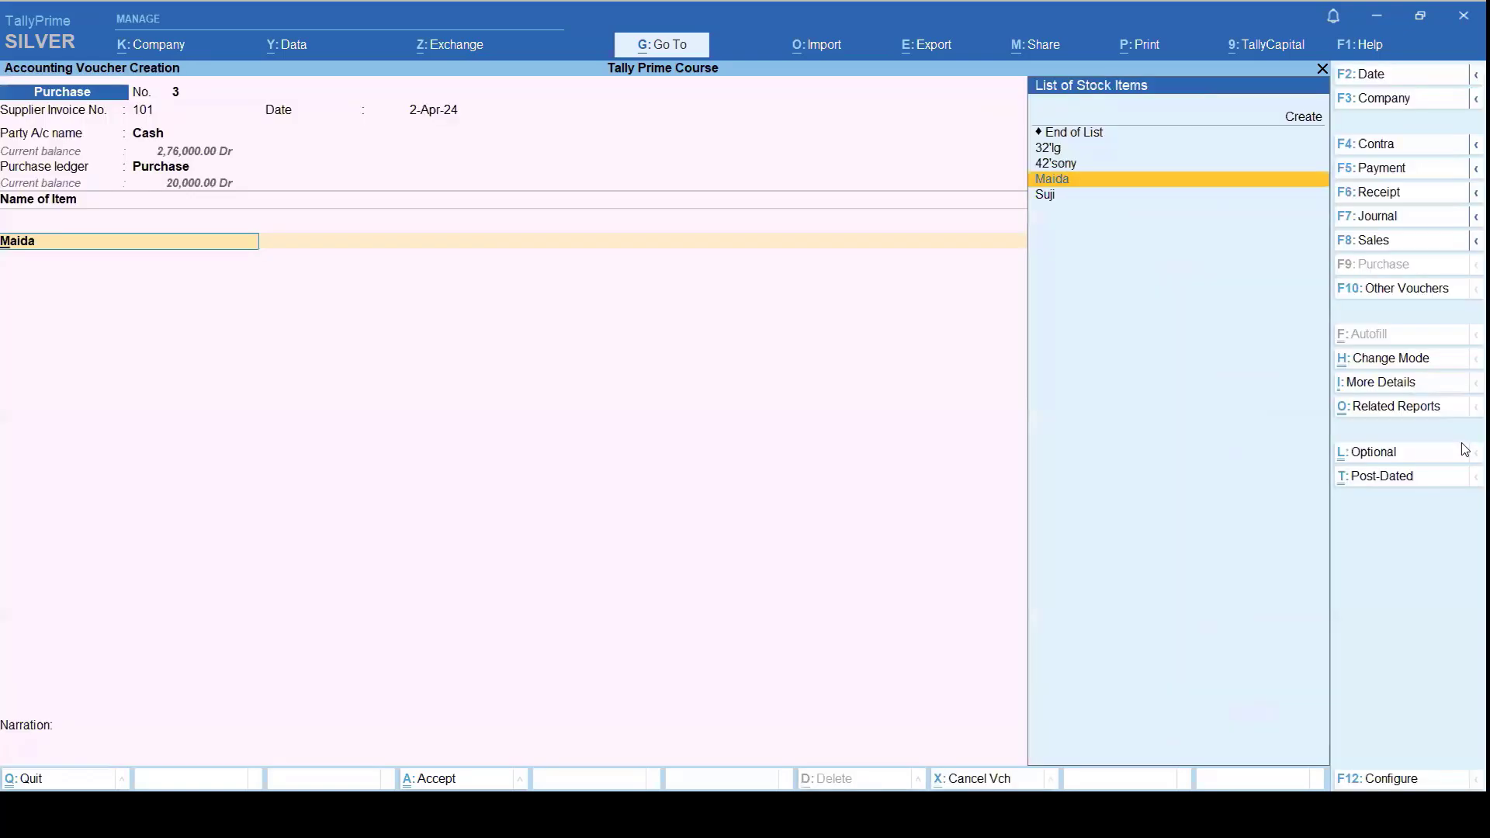
key(Return)
key(Return)
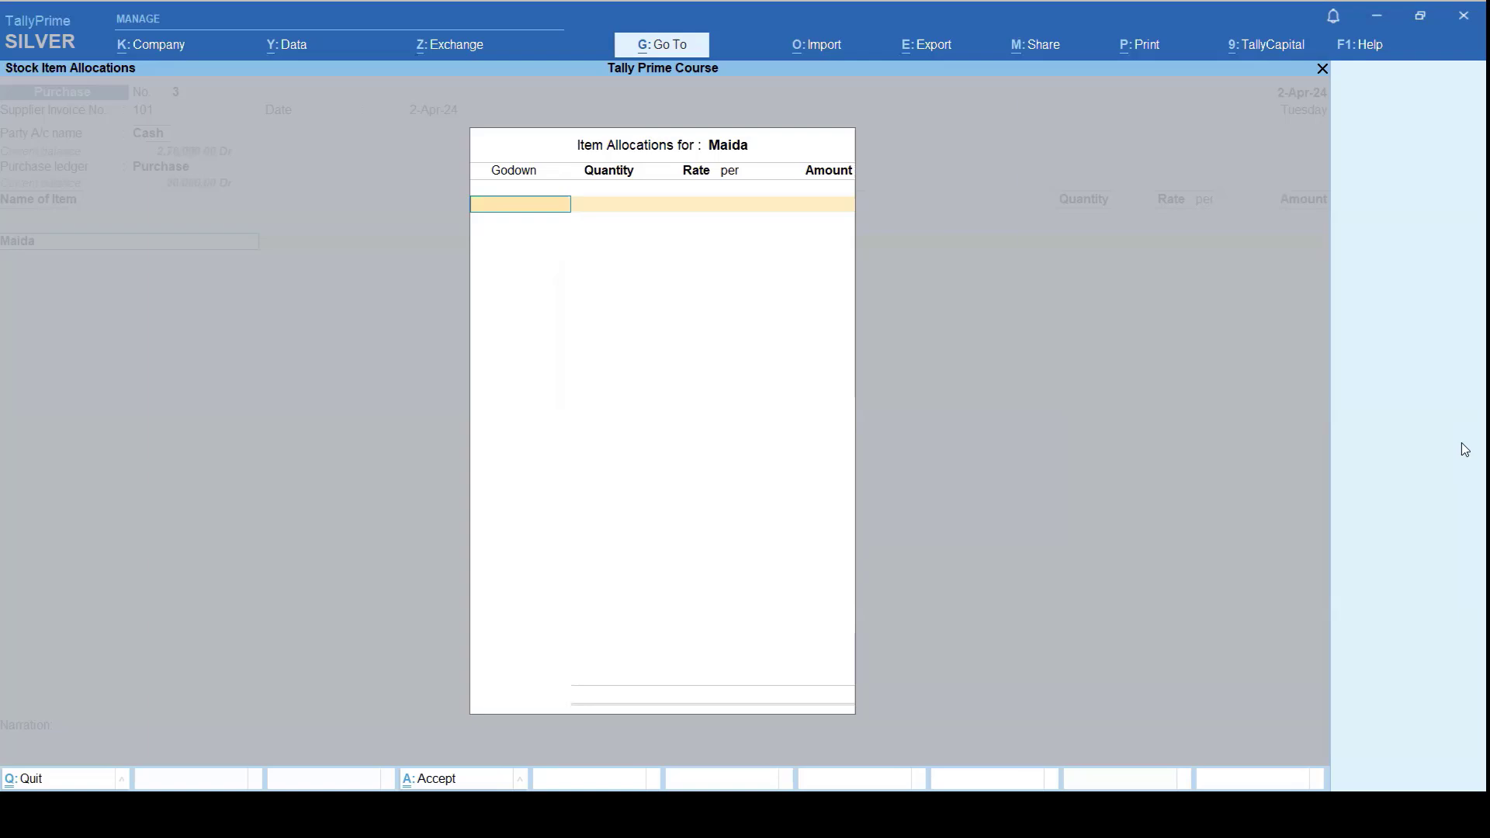
Step: Choose Gt Road as the godown for the first Maida allocation
key(space)
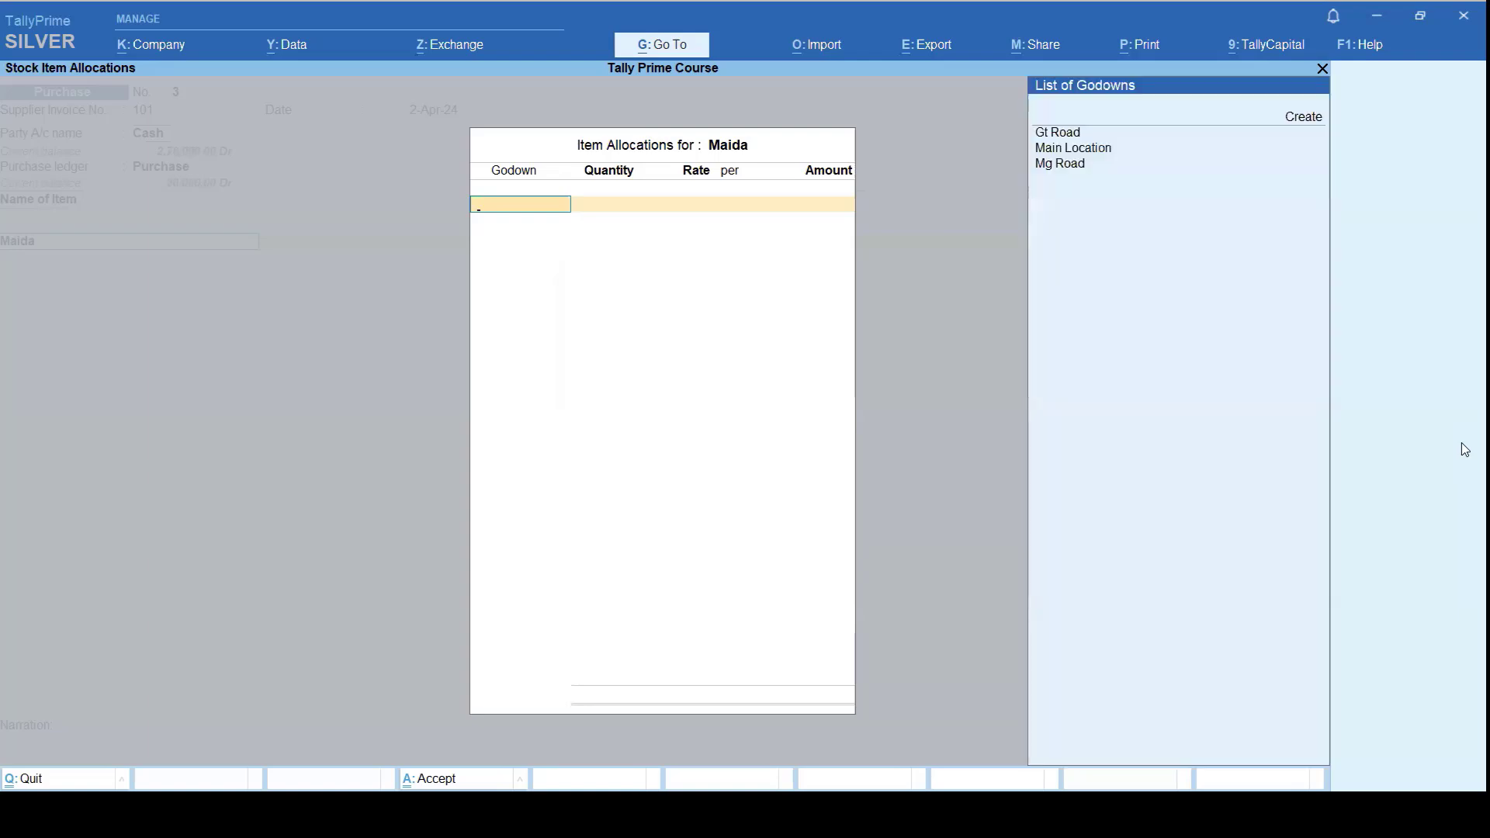
key(Down)
key(Down)
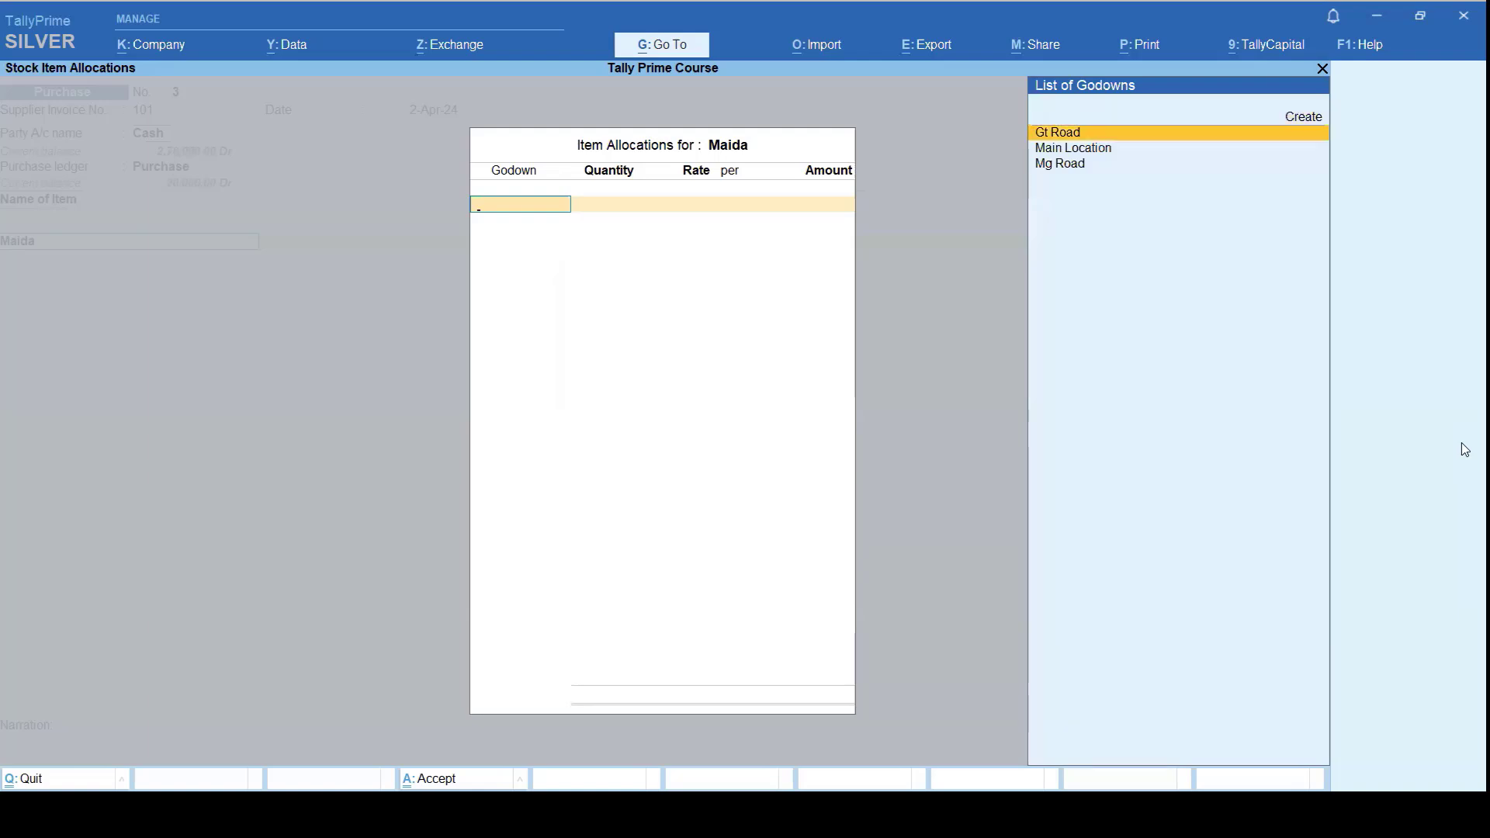
key(Down)
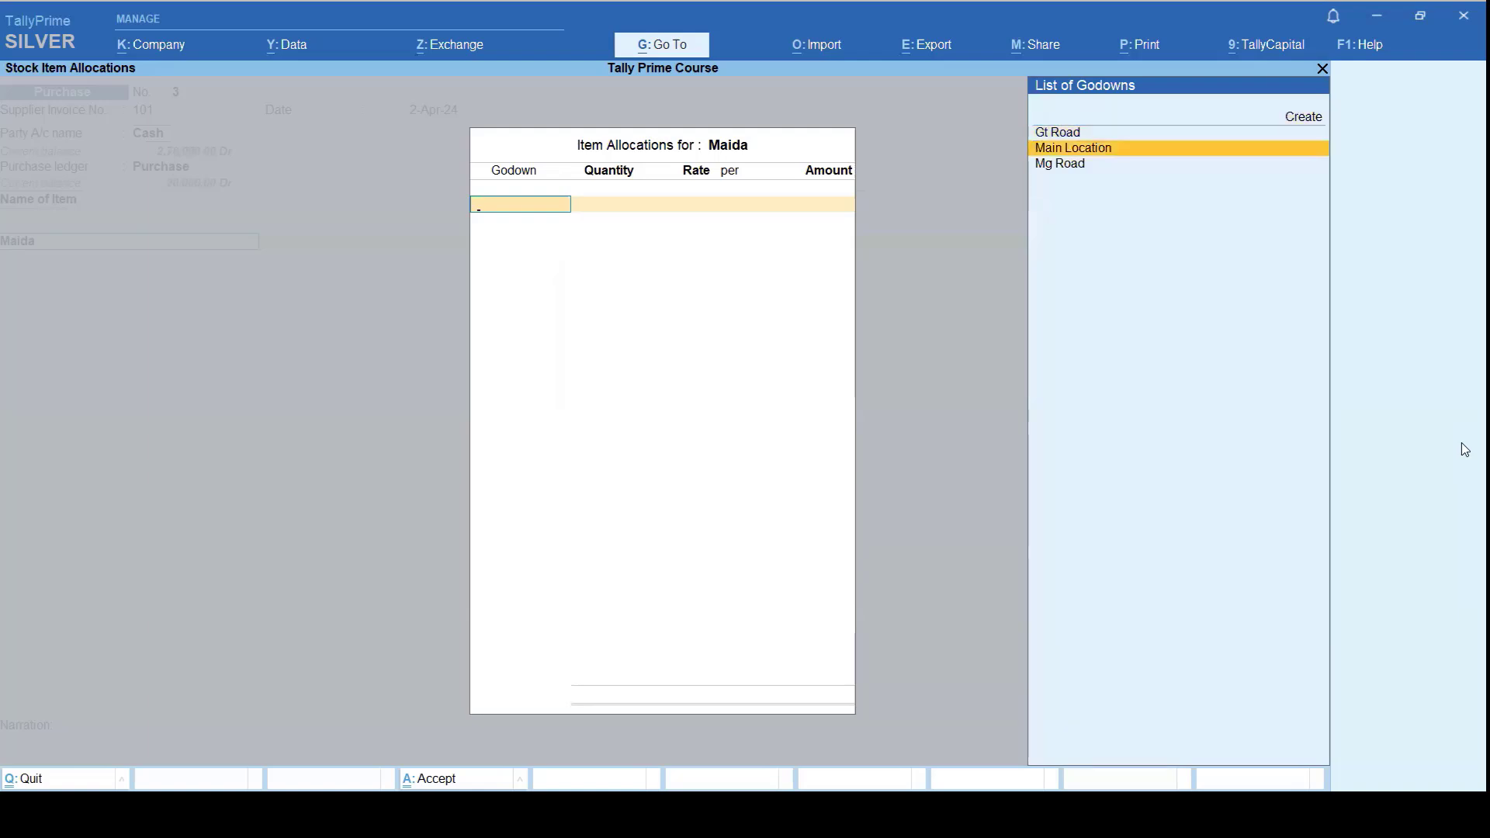
key(Down)
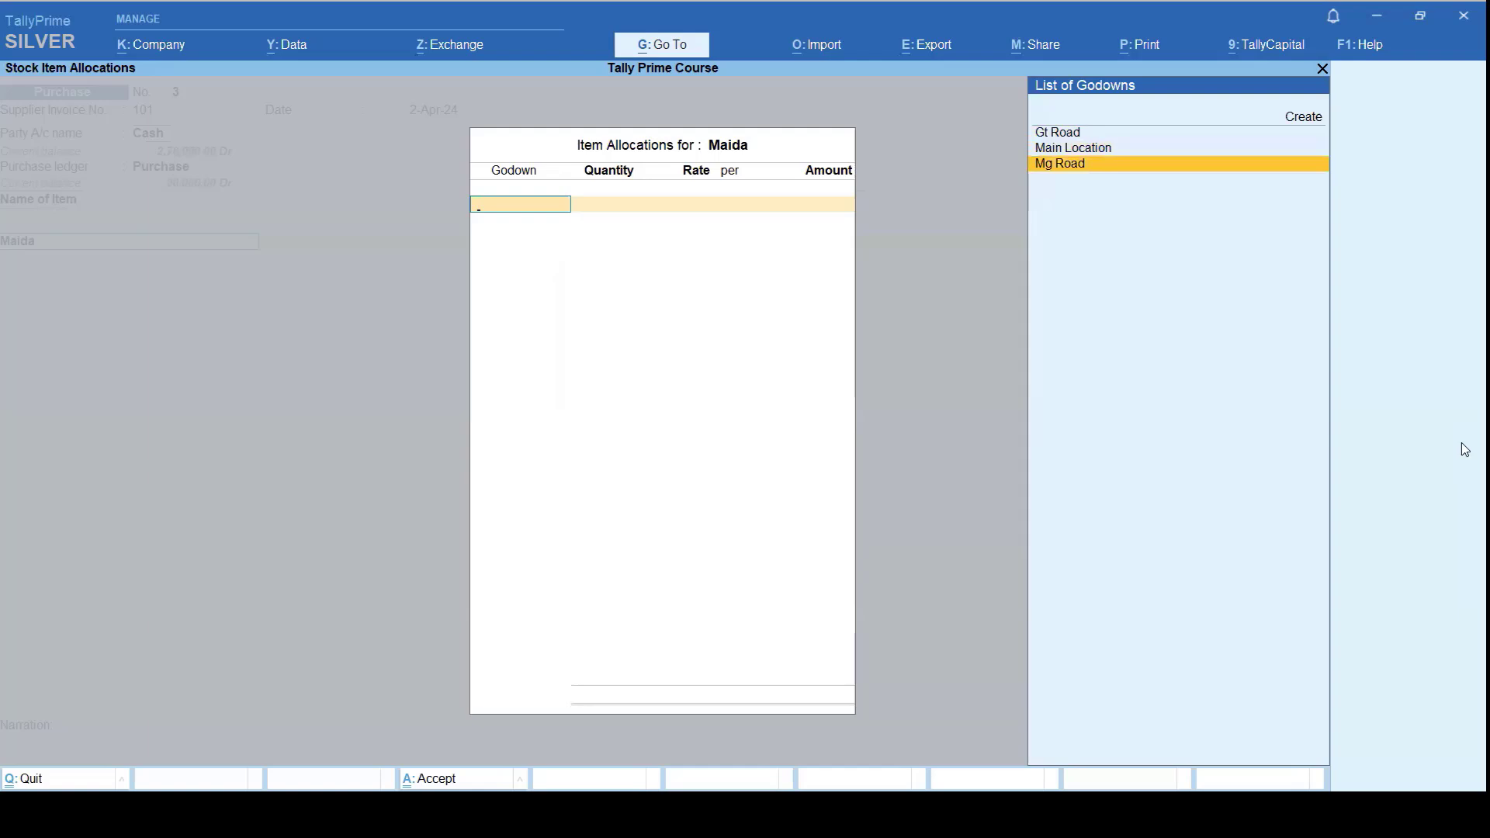
key(Up)
key(Up)
key(Up)
key(Down)
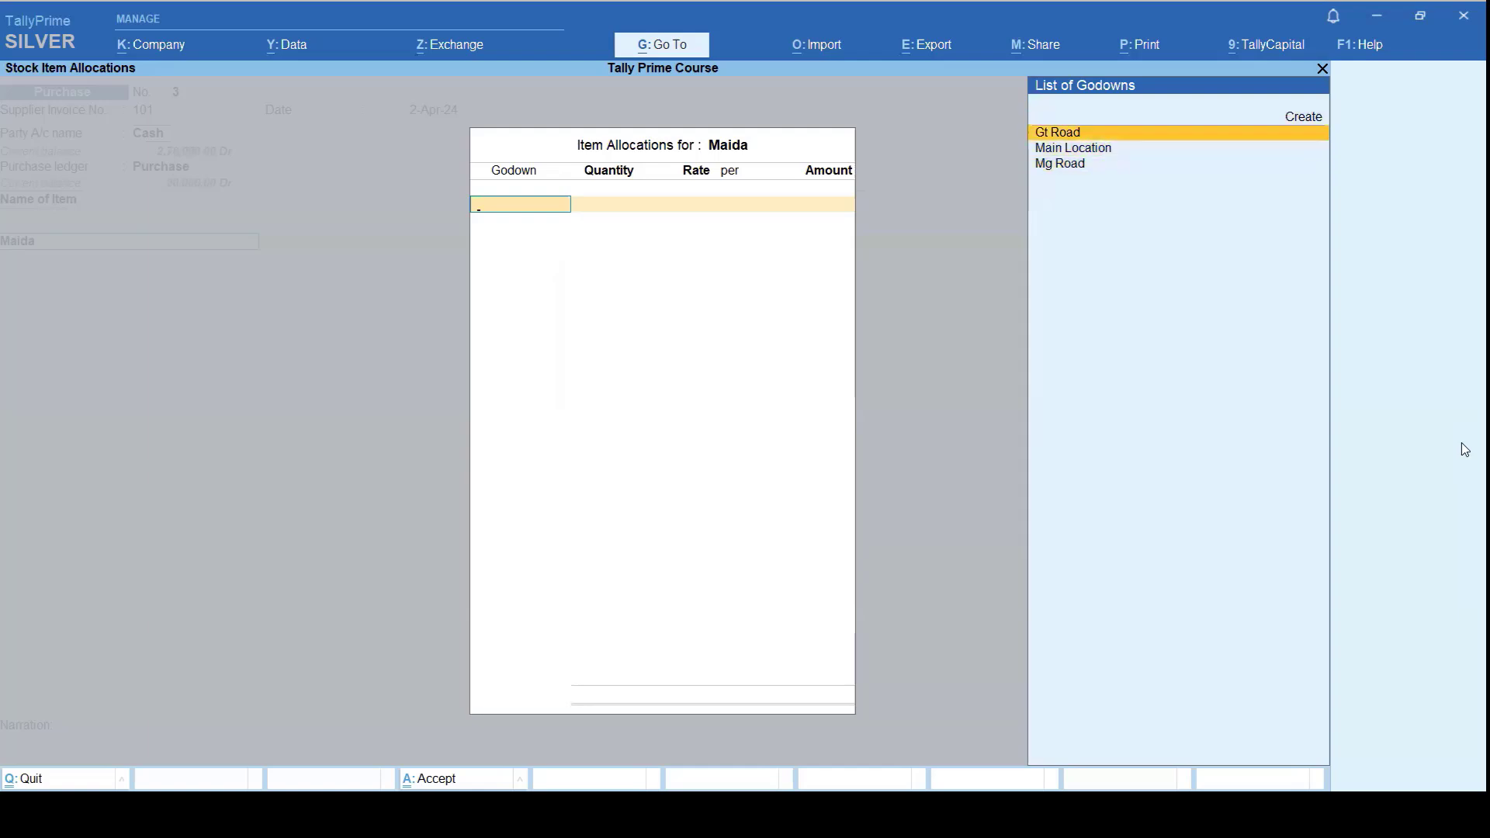
key(Return)
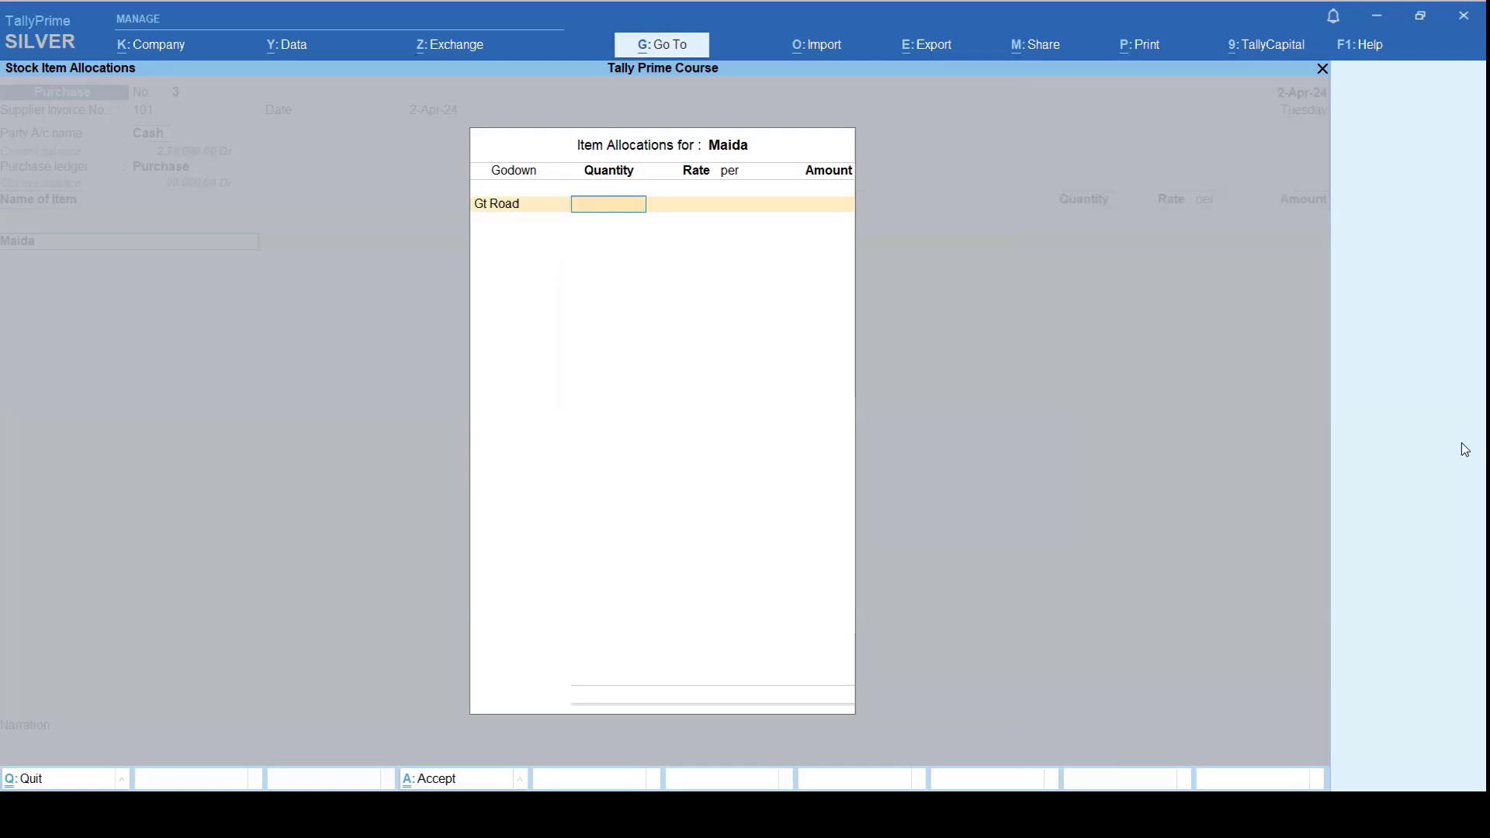
Step: Allocate 100 kg of Maida to Gt Road at a rate of 40 per kg
text(100)
key(Return)
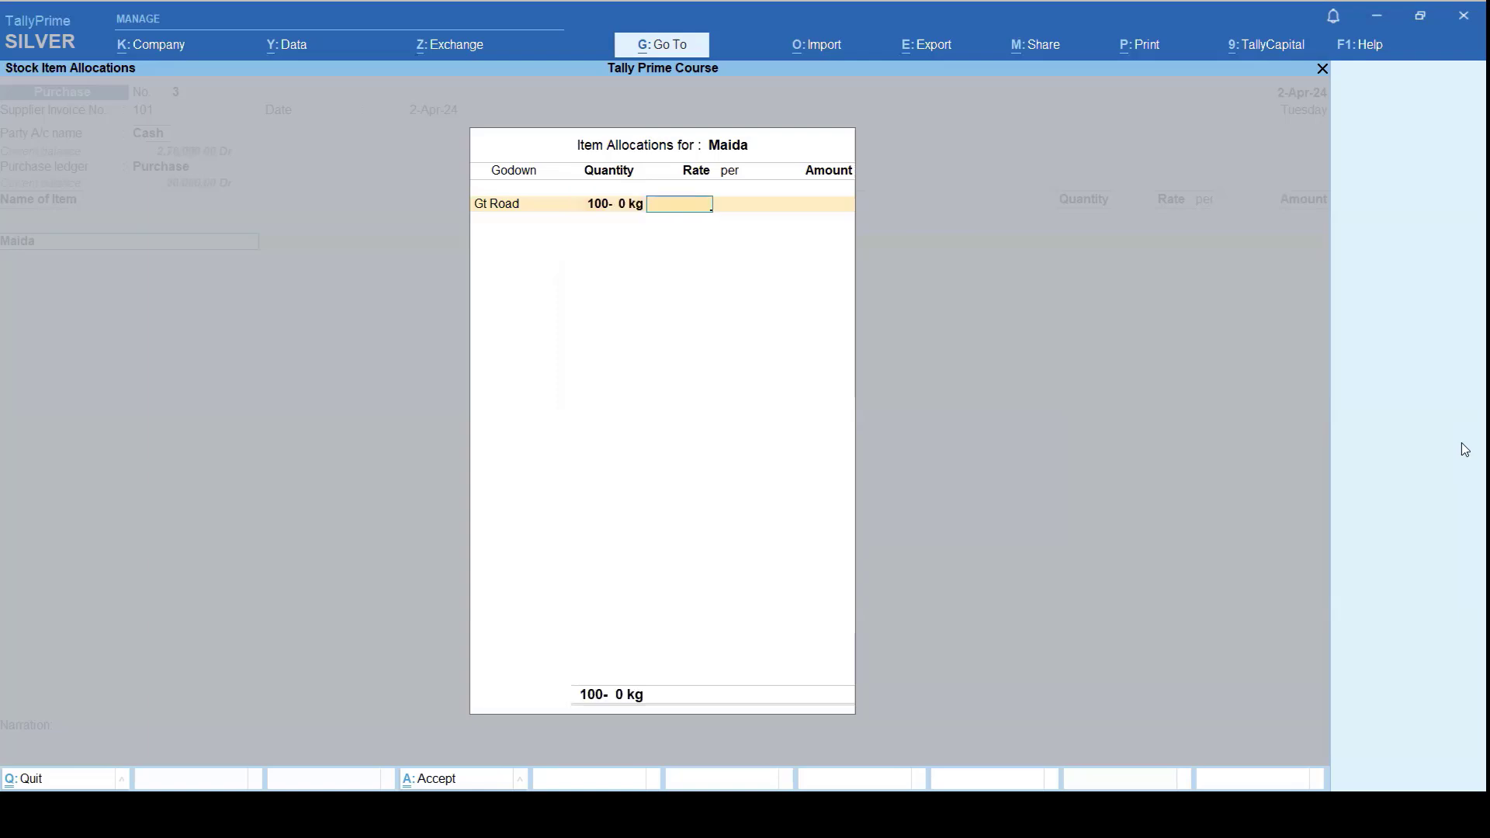
text(40)
key(Return)
key(Return)
key(Return)
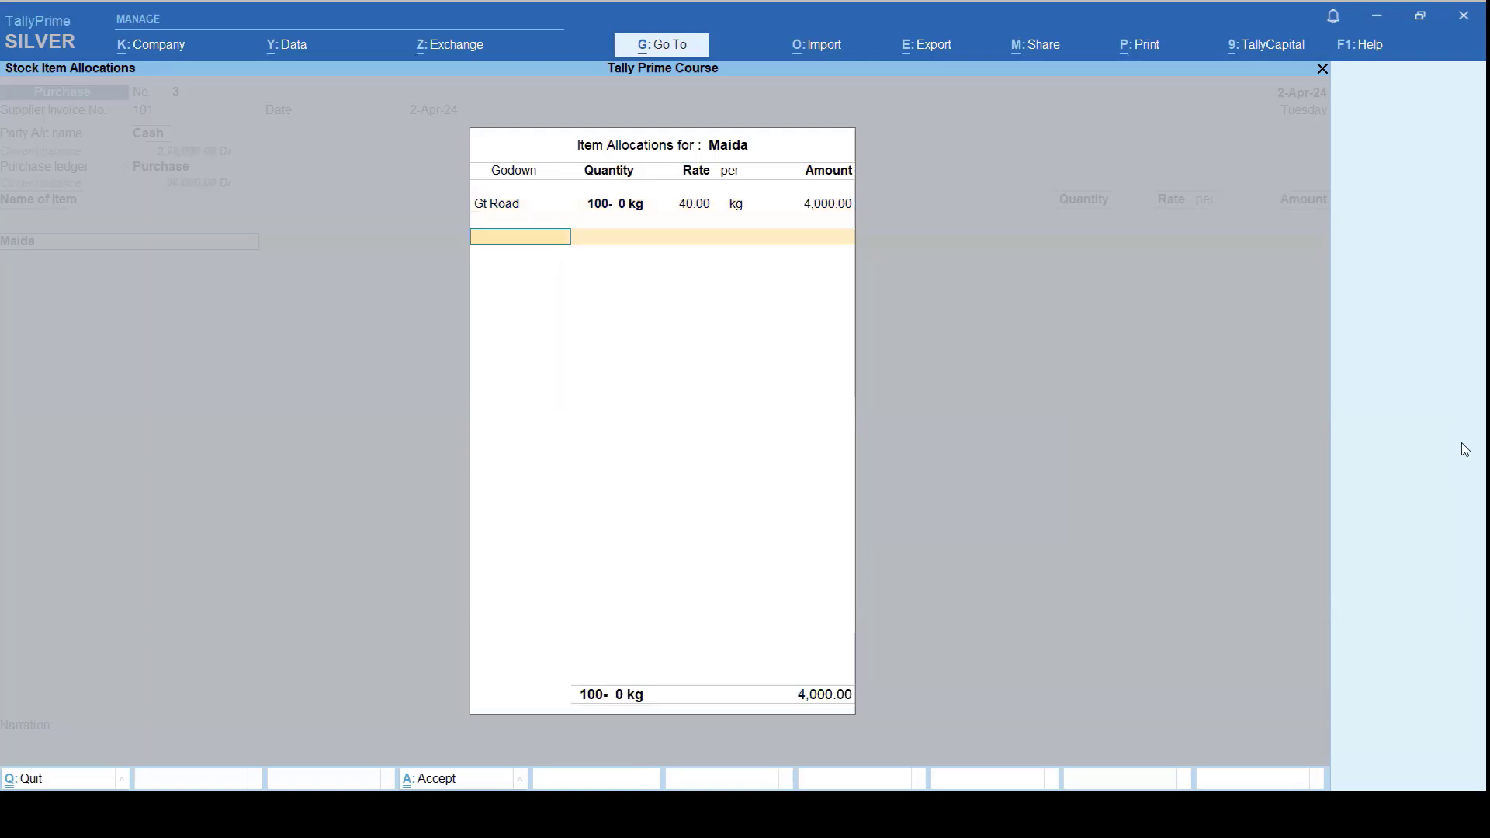
Step: Add a second Maida allocation of 50 kg to the Mg Road godown at 40 per kg
text(Mg)
key(Return)
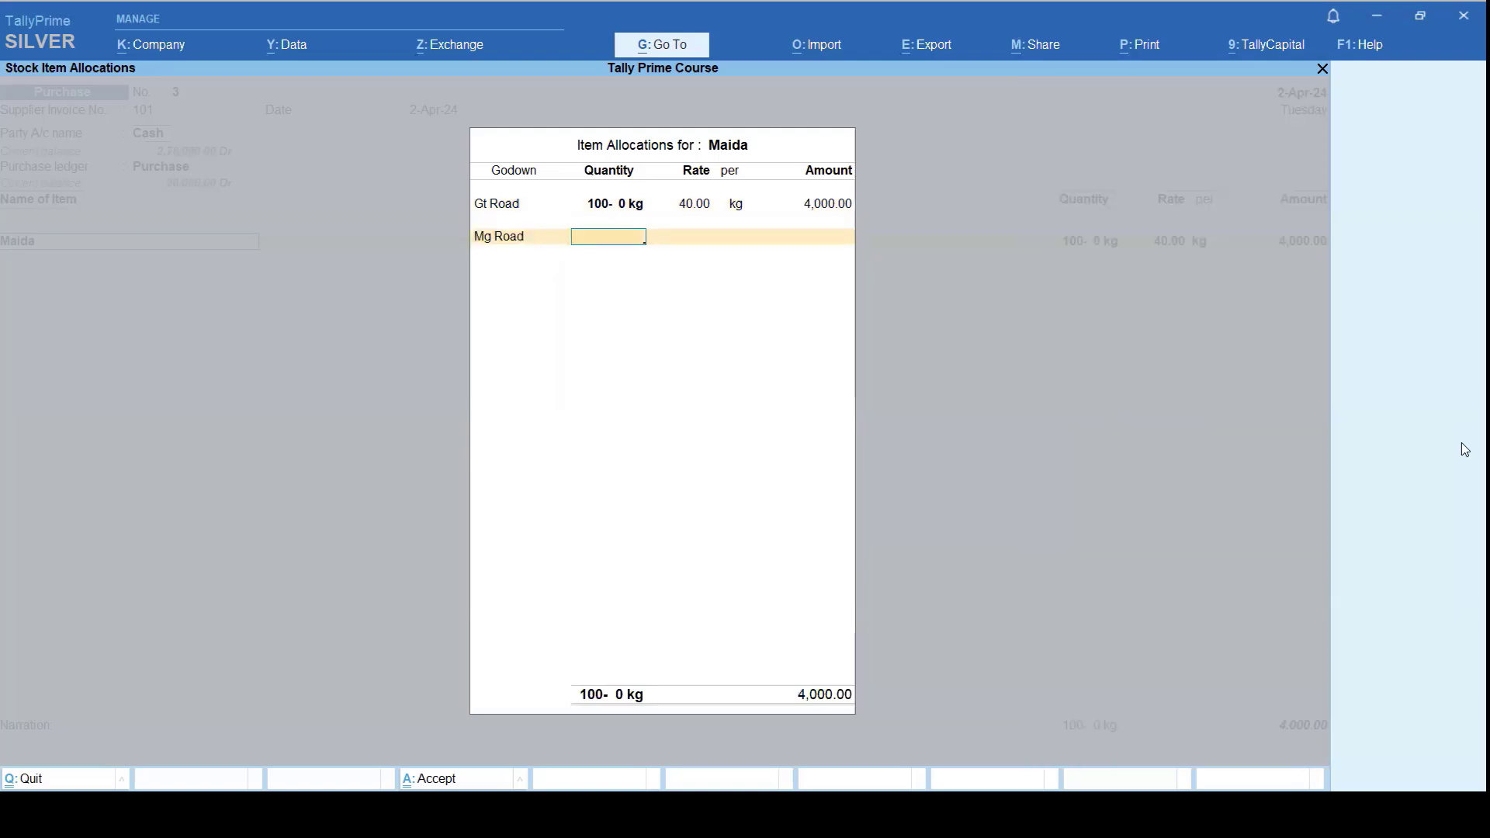
text(50)
key(Return)
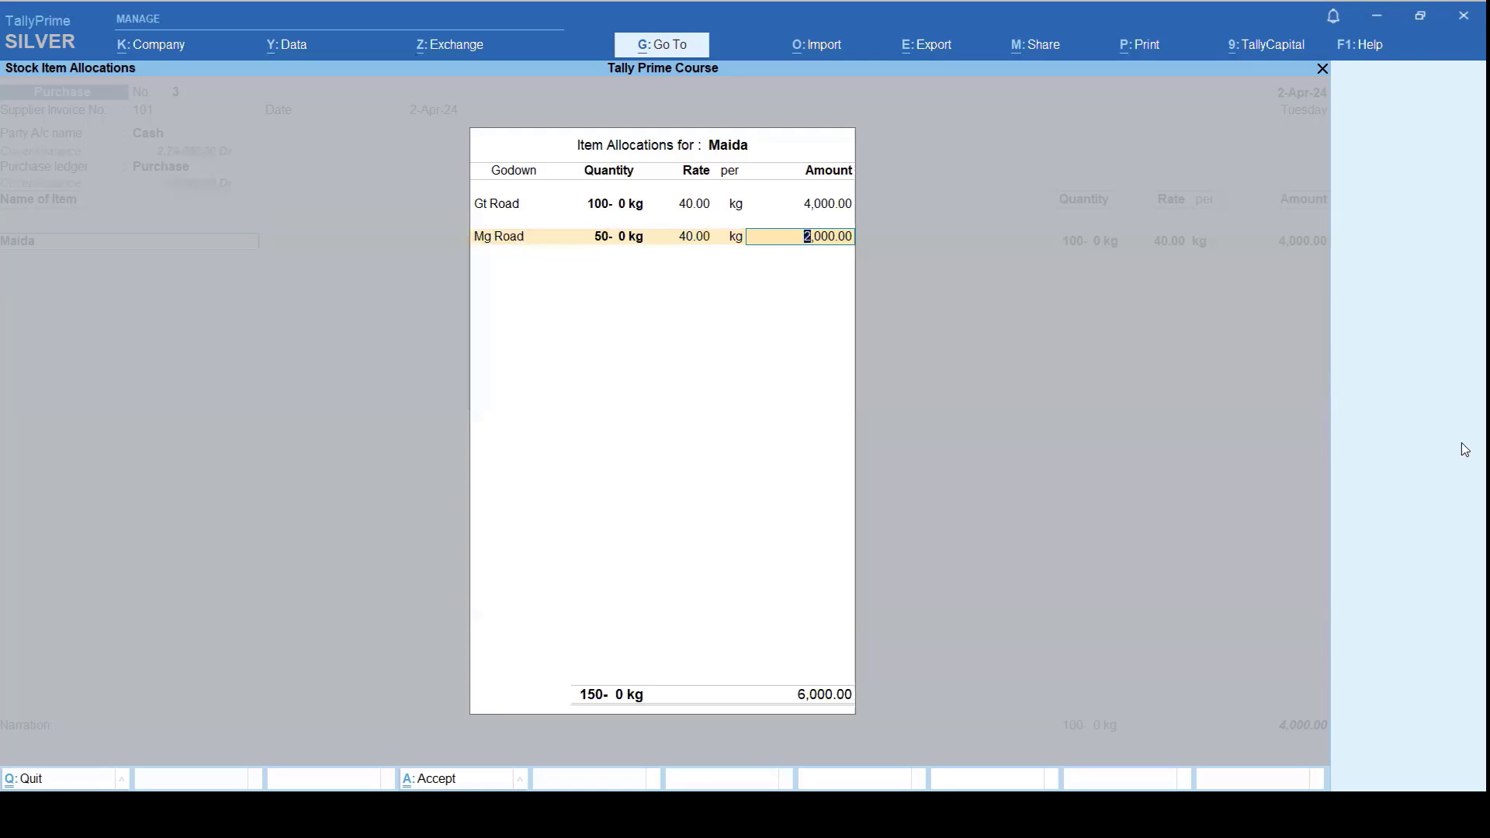
key(Return)
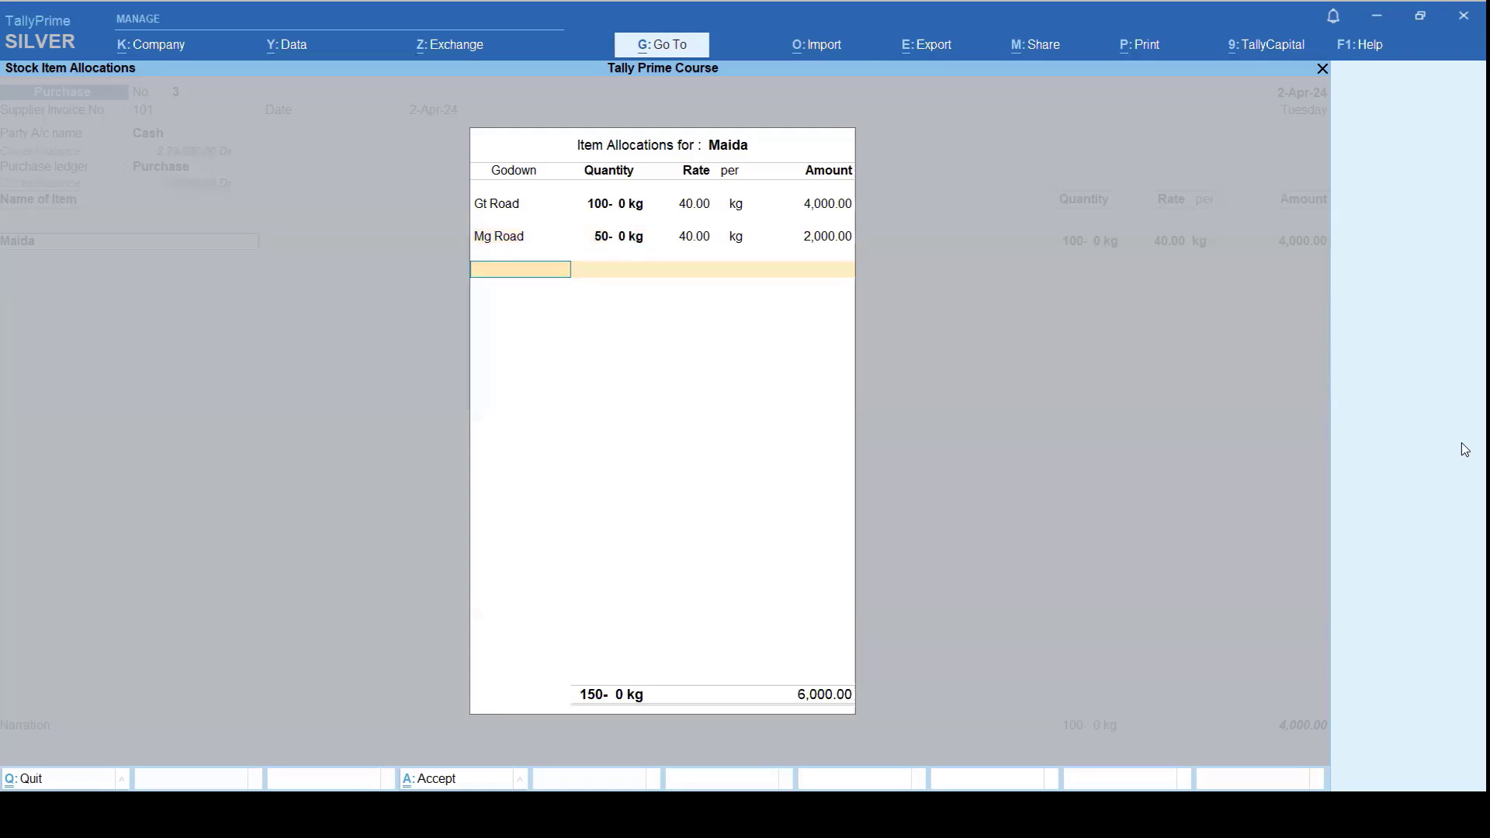
Step: Finish the Maida allocations and select Suji as the purchase voucher's second item, opening its godown allocations
key(Return)
key(Return)
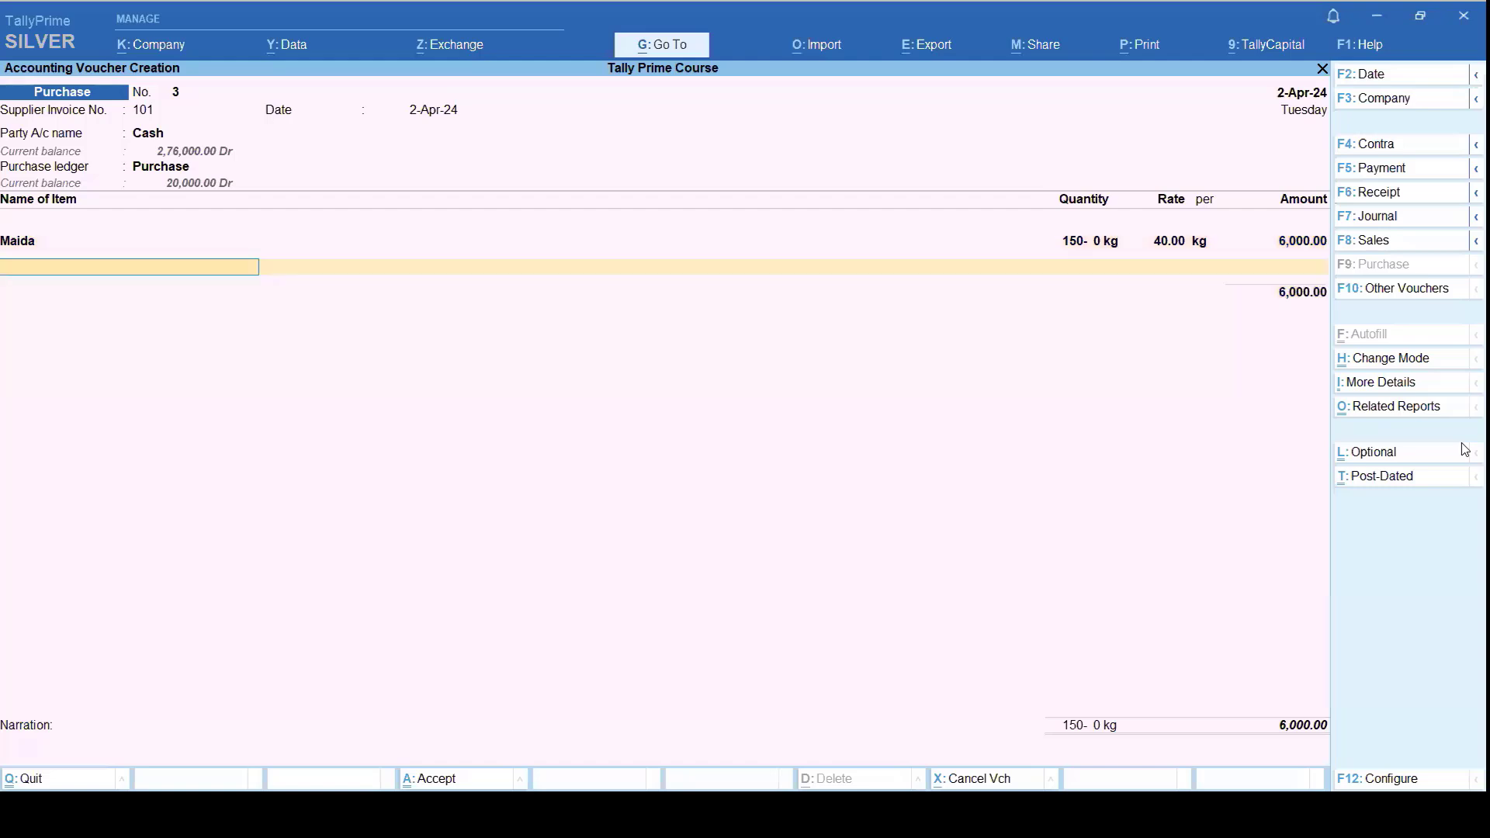
key(Down)
key(Down)
key(Down)
key(Down)
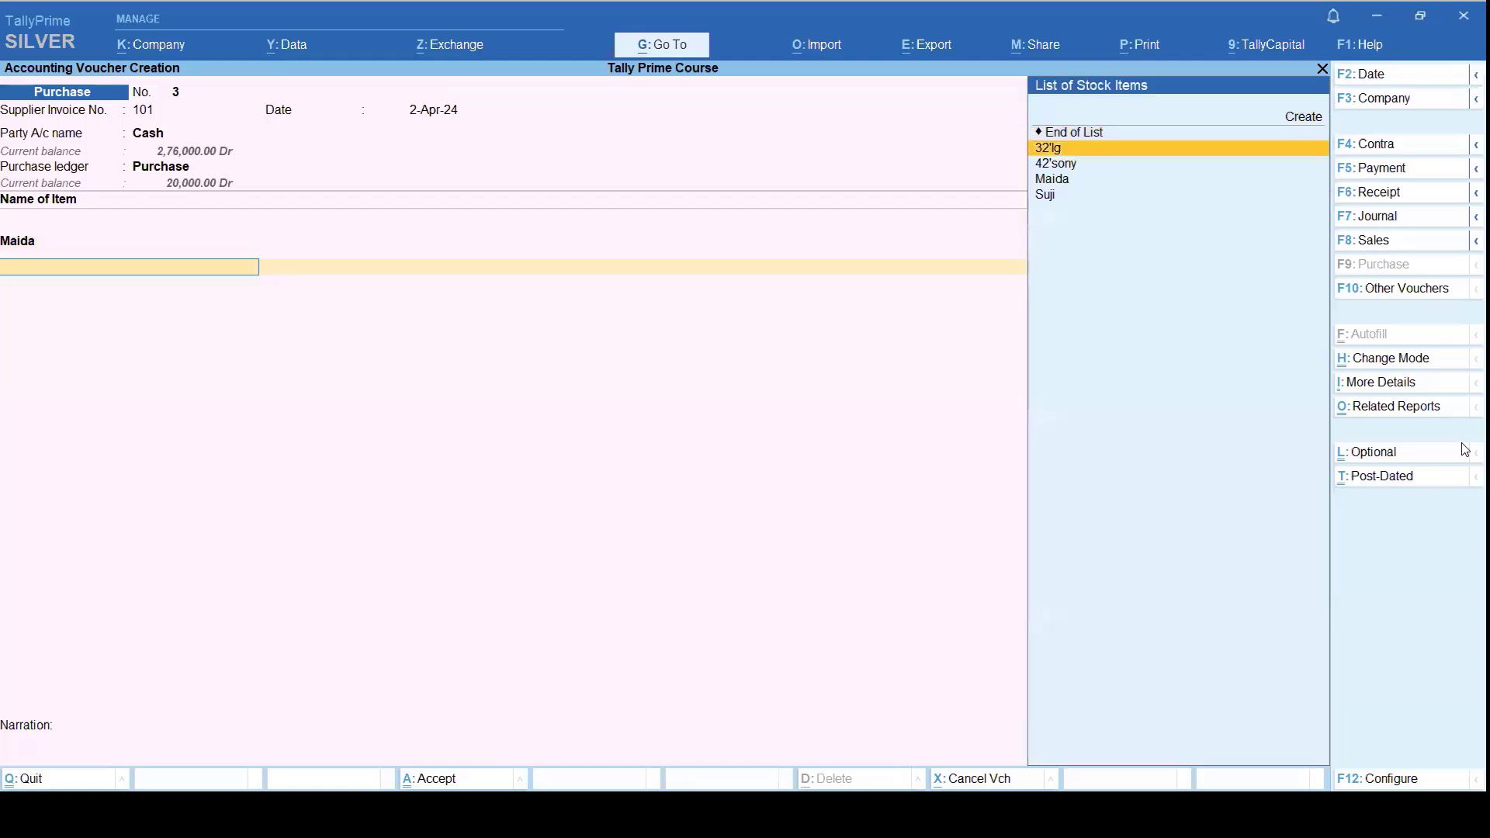
key(Return)
key(Return)
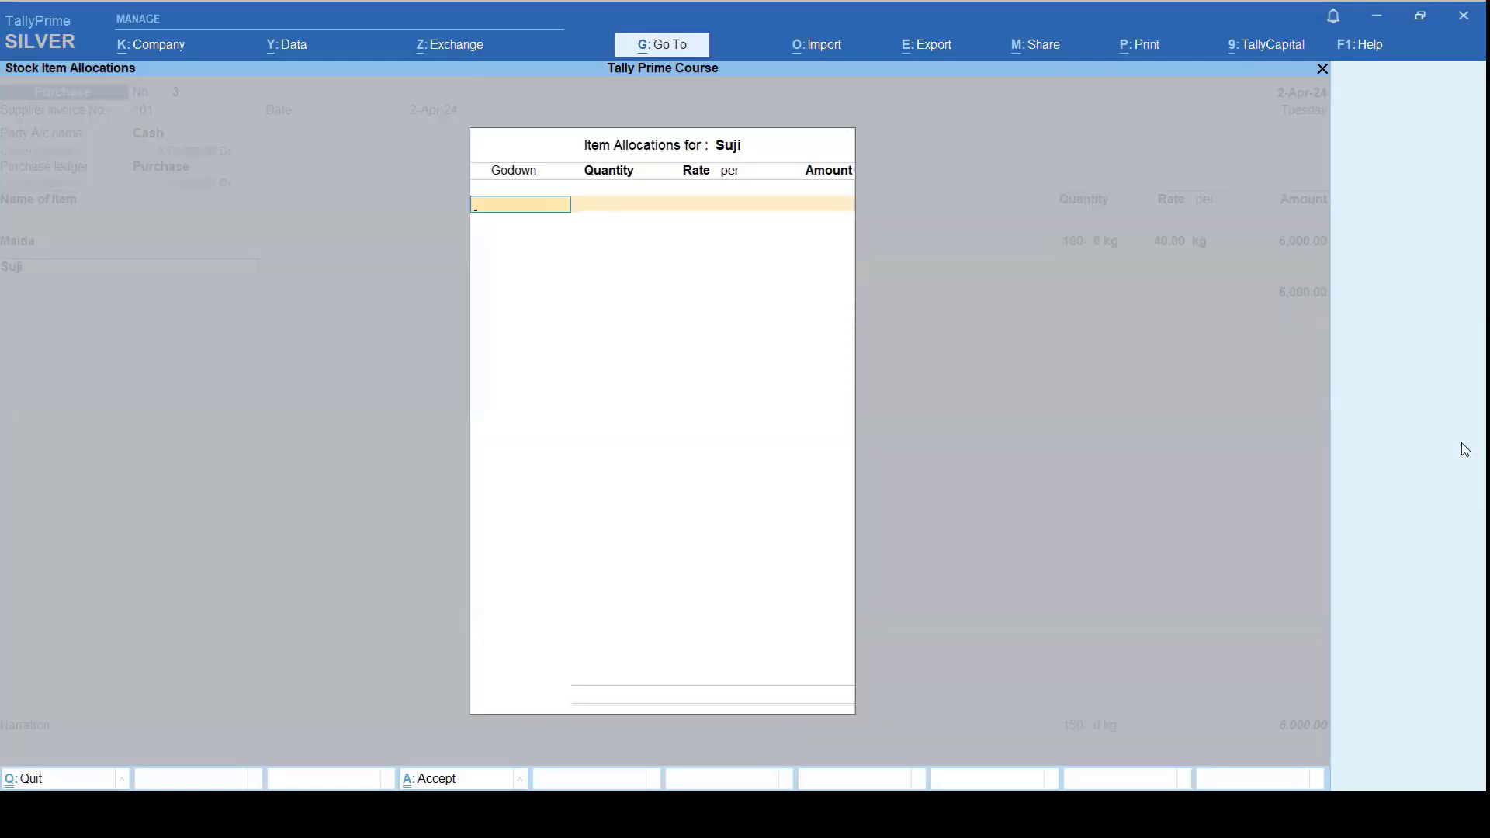
Step: Allocate 25.5 kg of Suji to the Mg Road godown at 50 per kg and complete the item line
text(Mg)
key(Return)
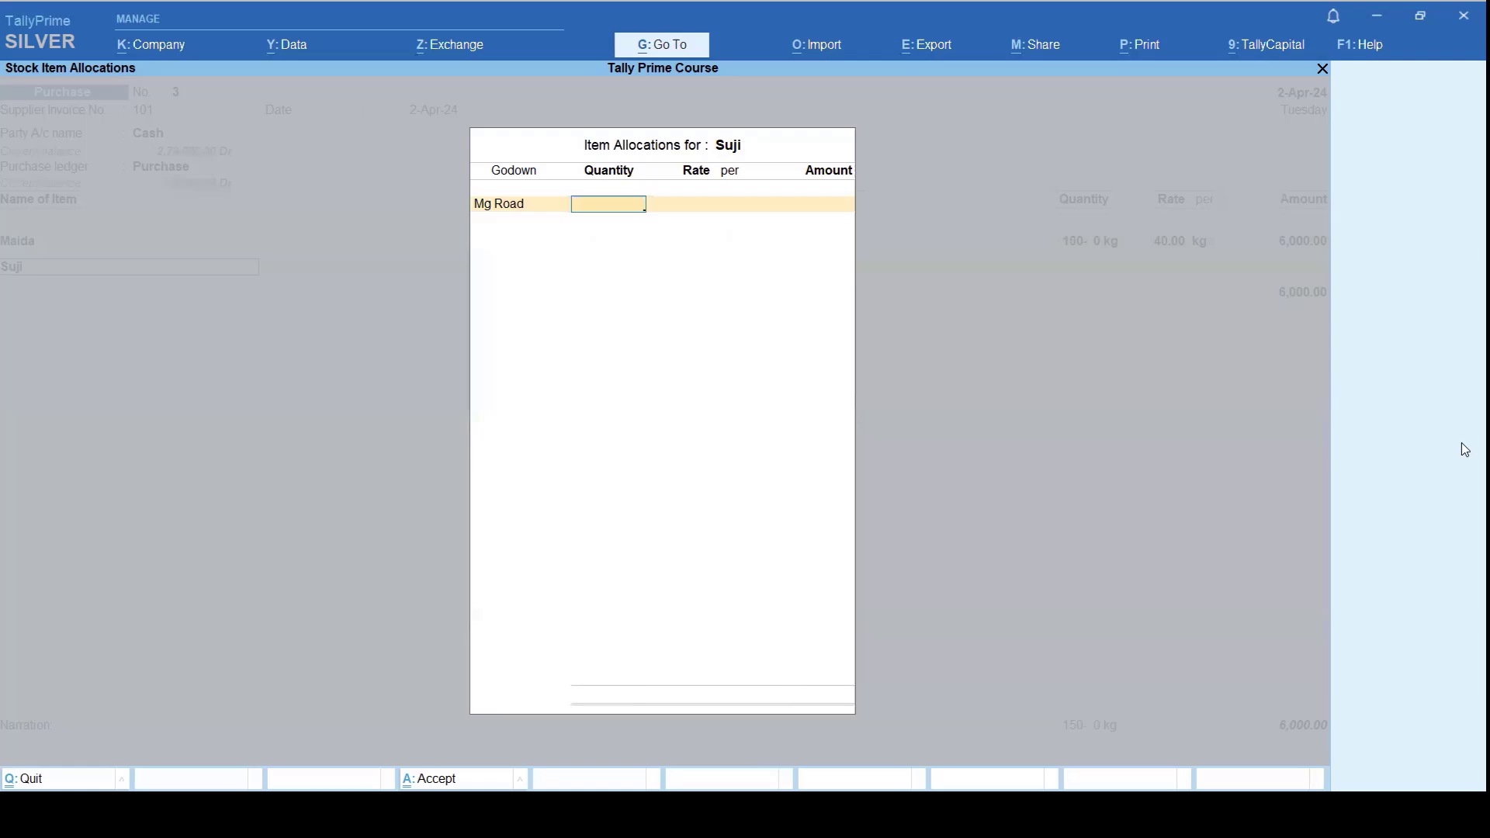
text(25.5)
key(Return)
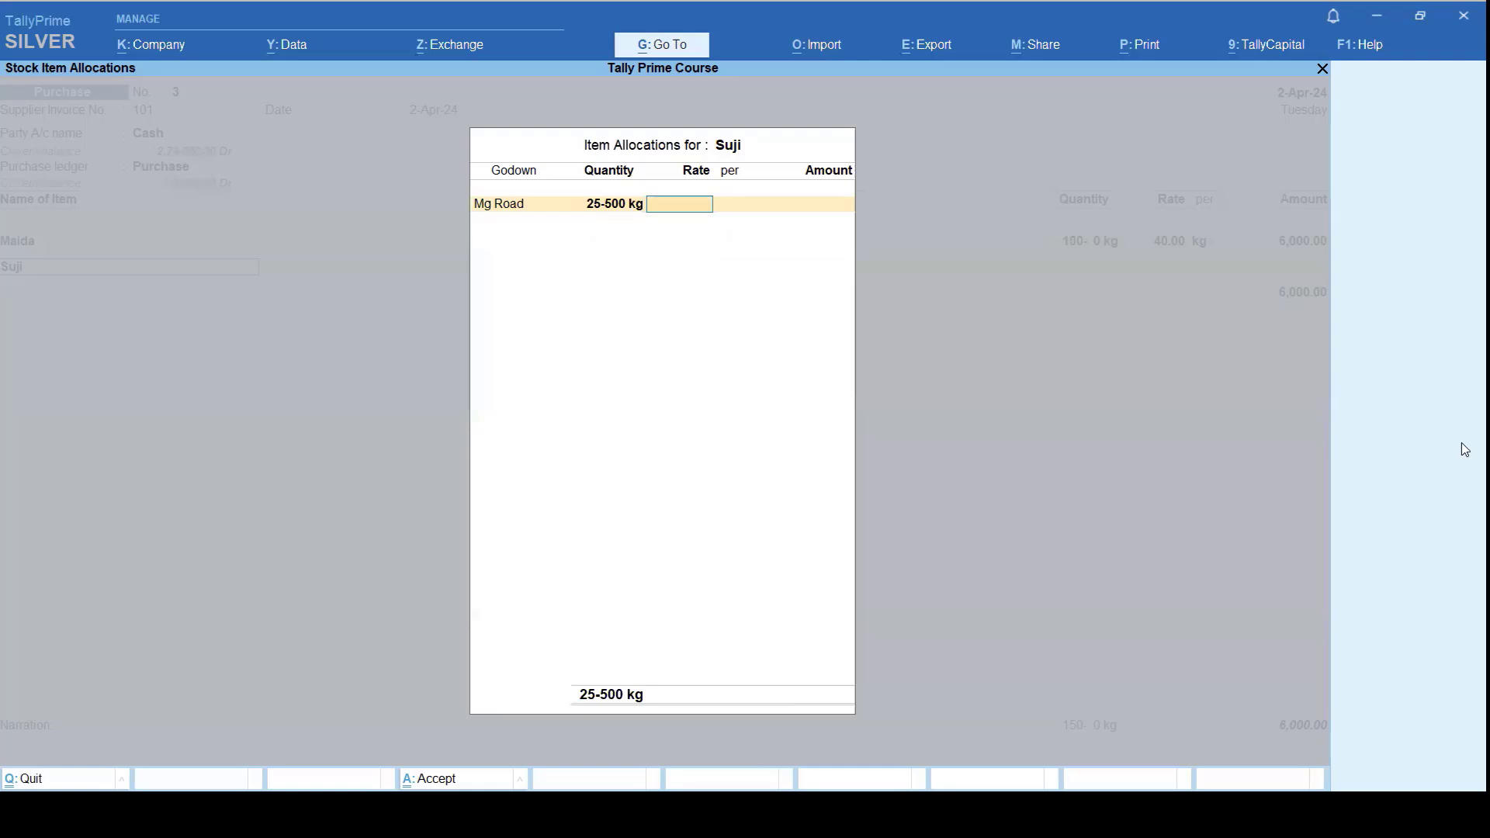
text(50)
key(Return)
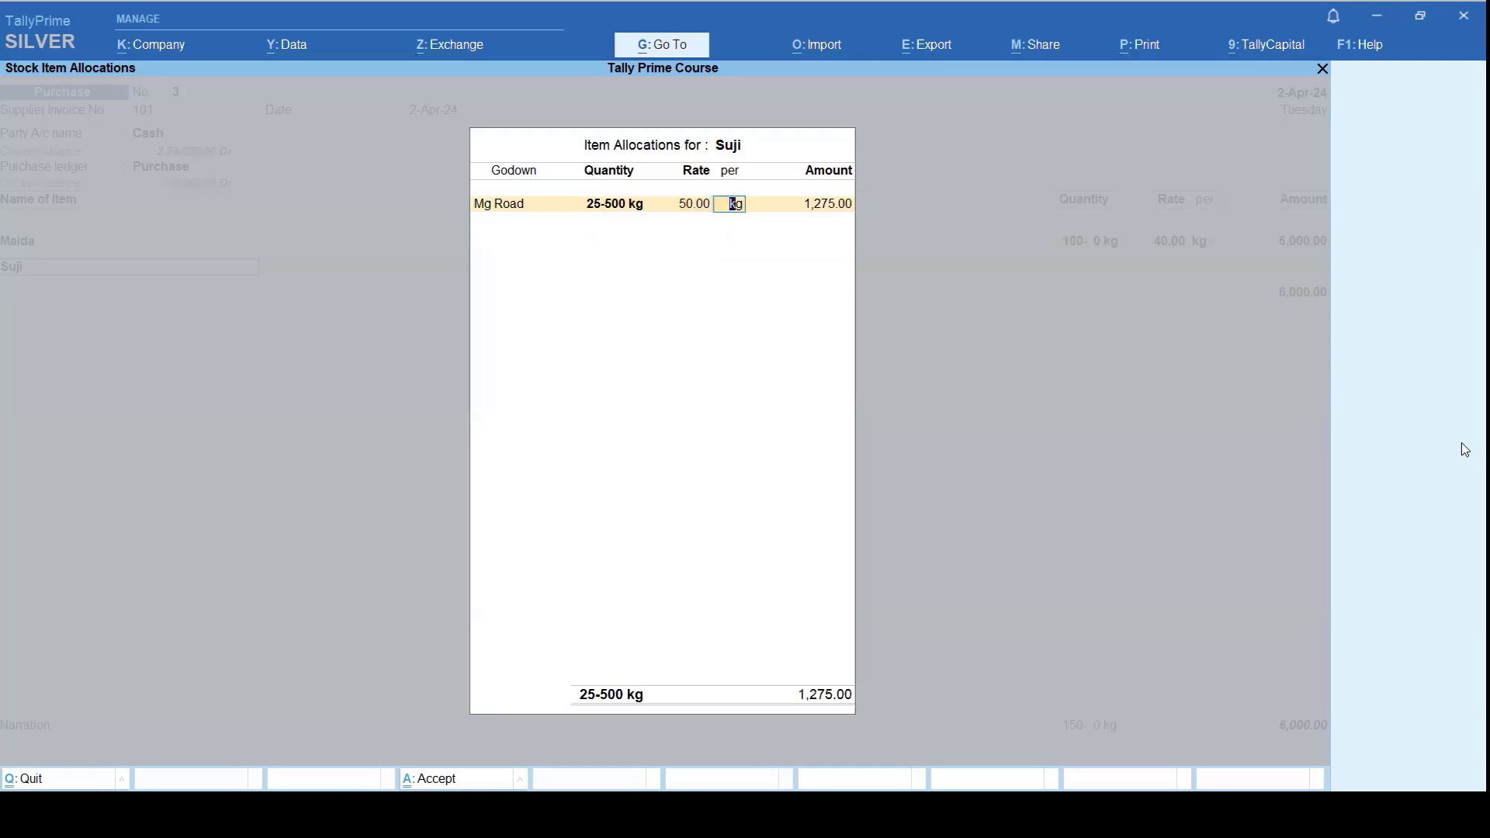
key(Return)
key(Return)
key(Return)
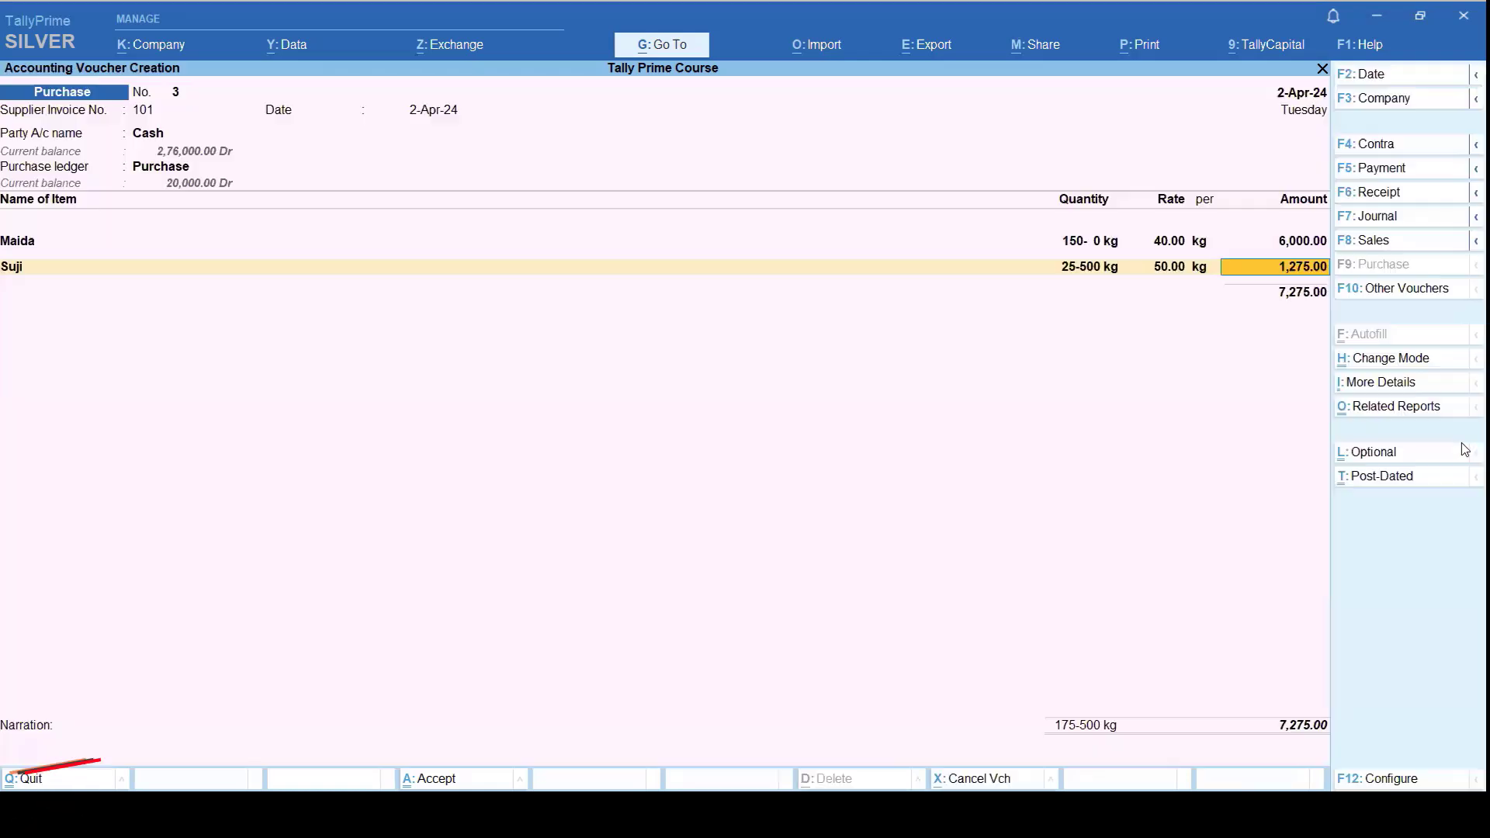
key(Return)
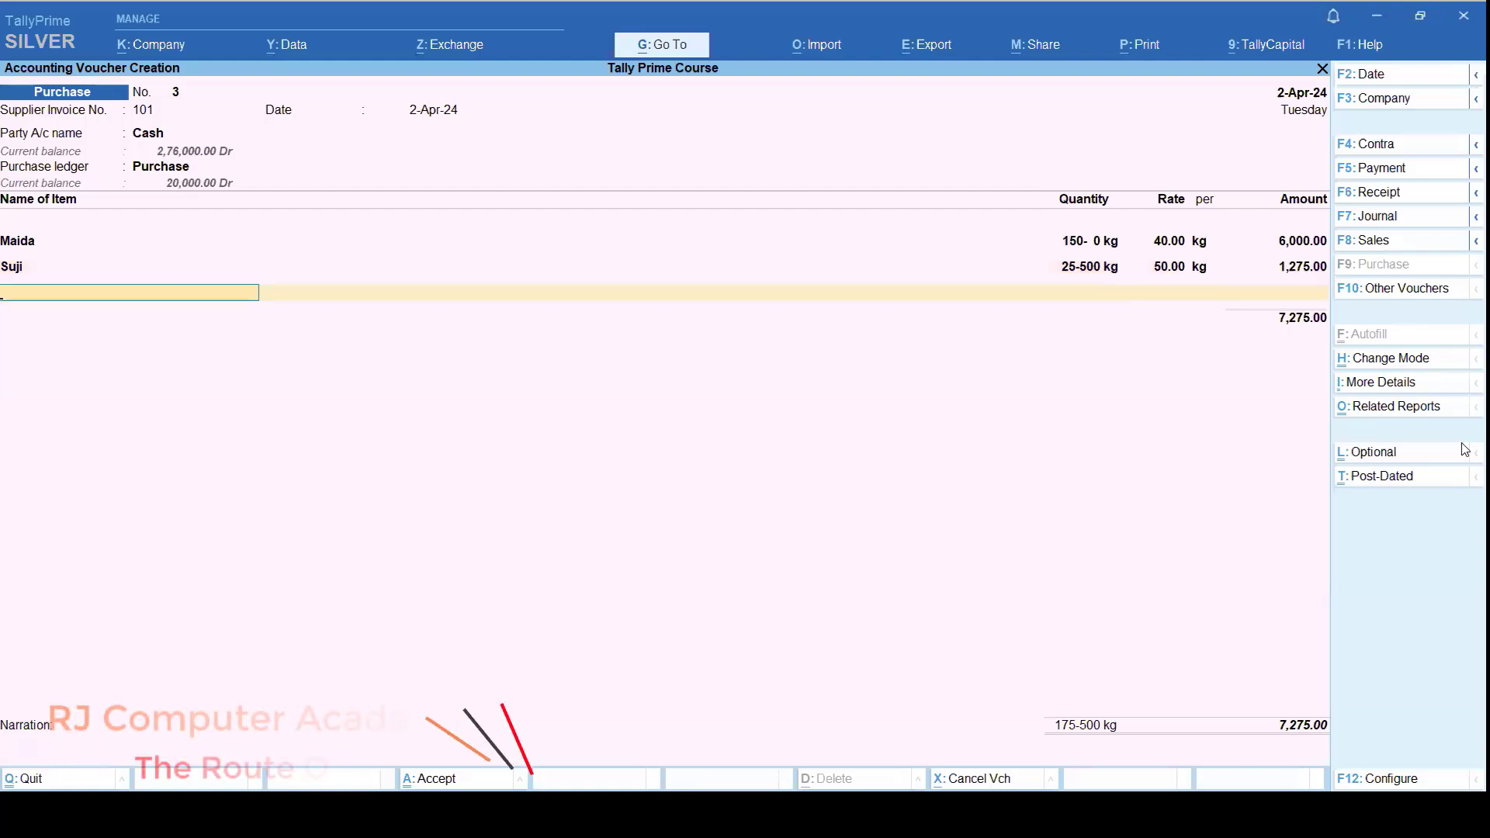
key(Return)
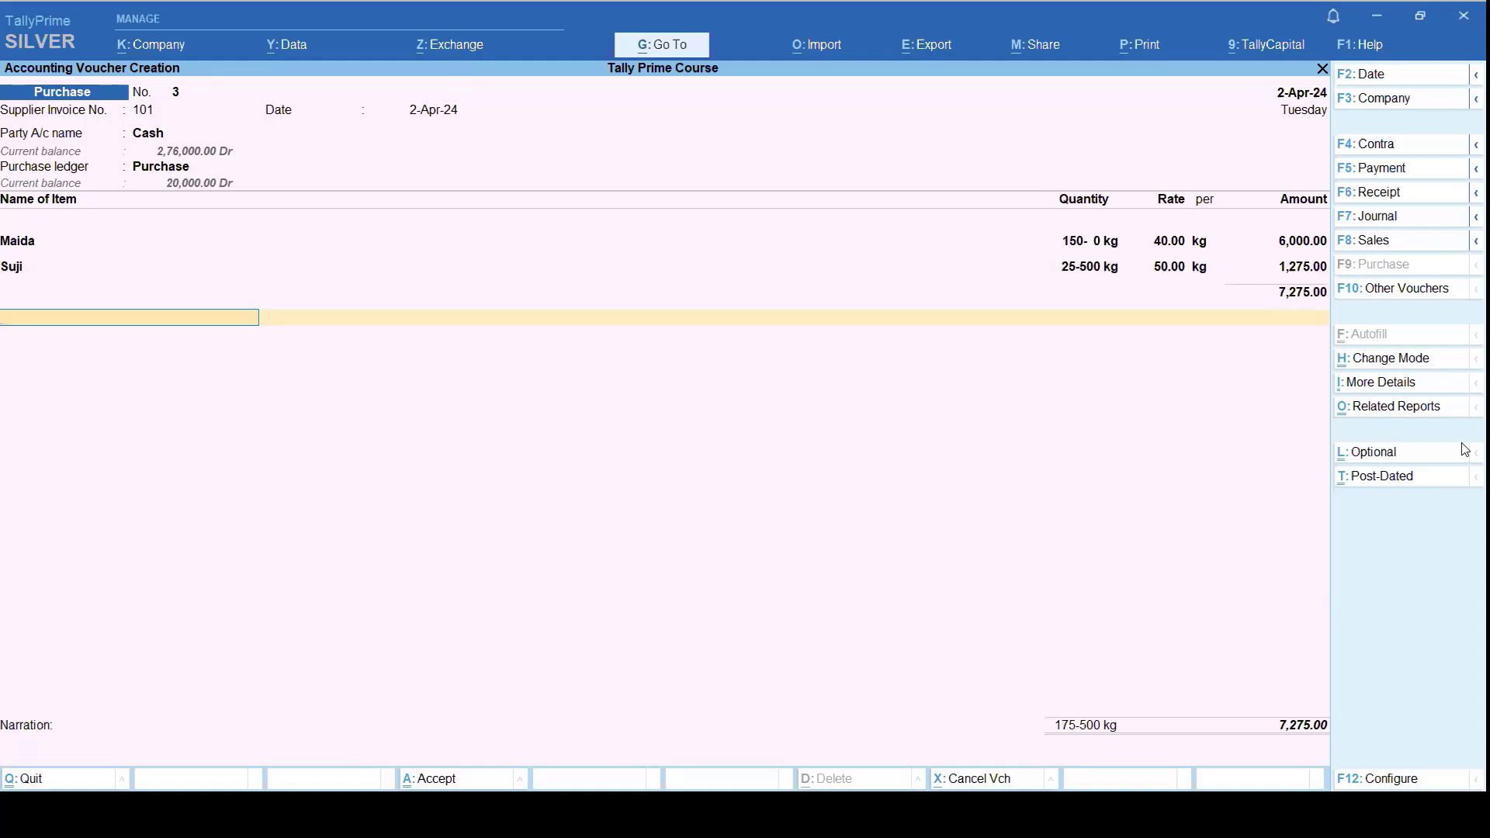
key(Return)
key(Return)
key(Return)
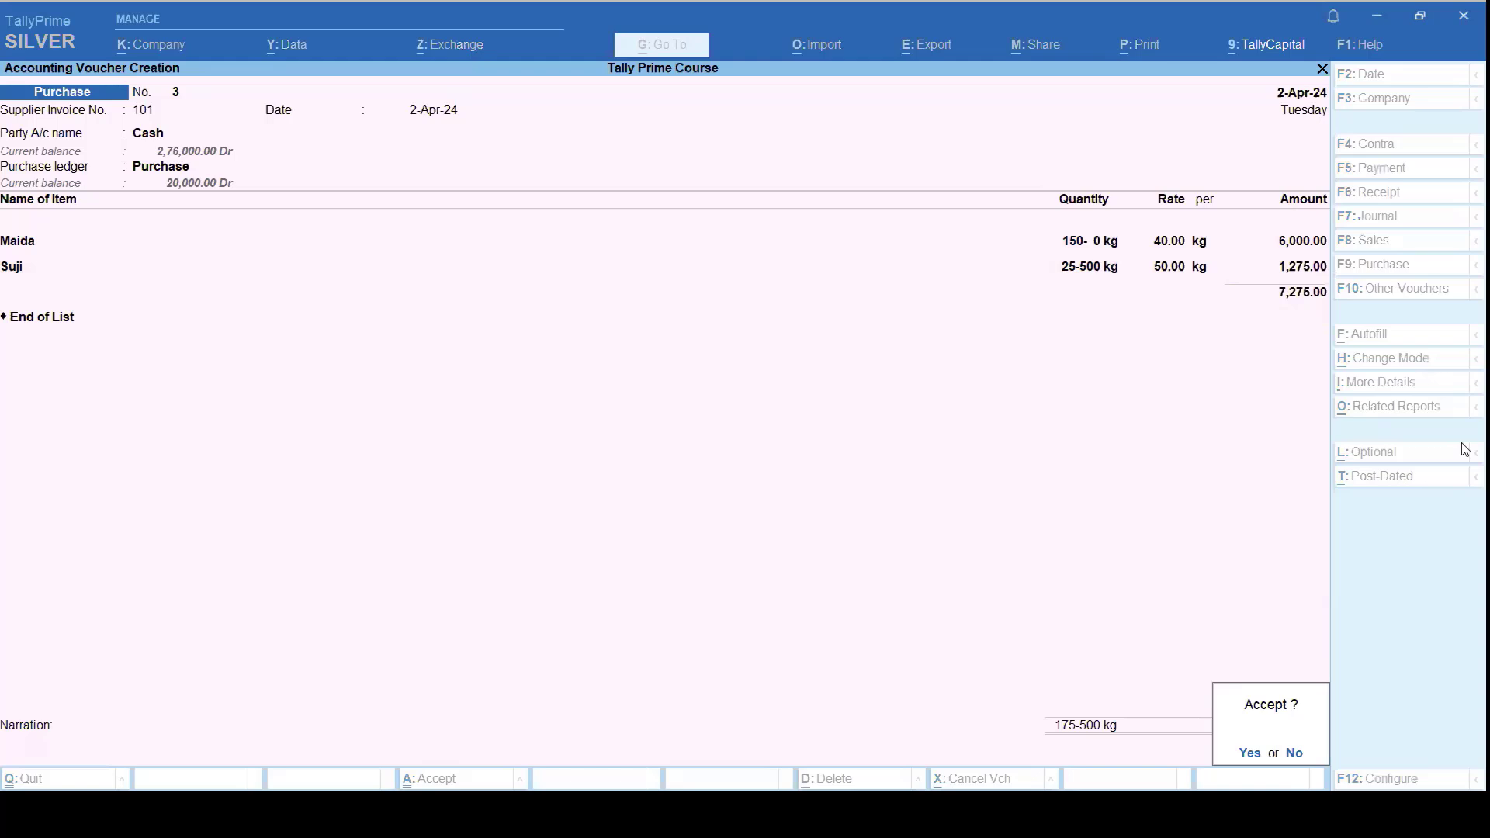
key(BackSpace)
key(BackSpace)
key(BackSpace)
key(Return)
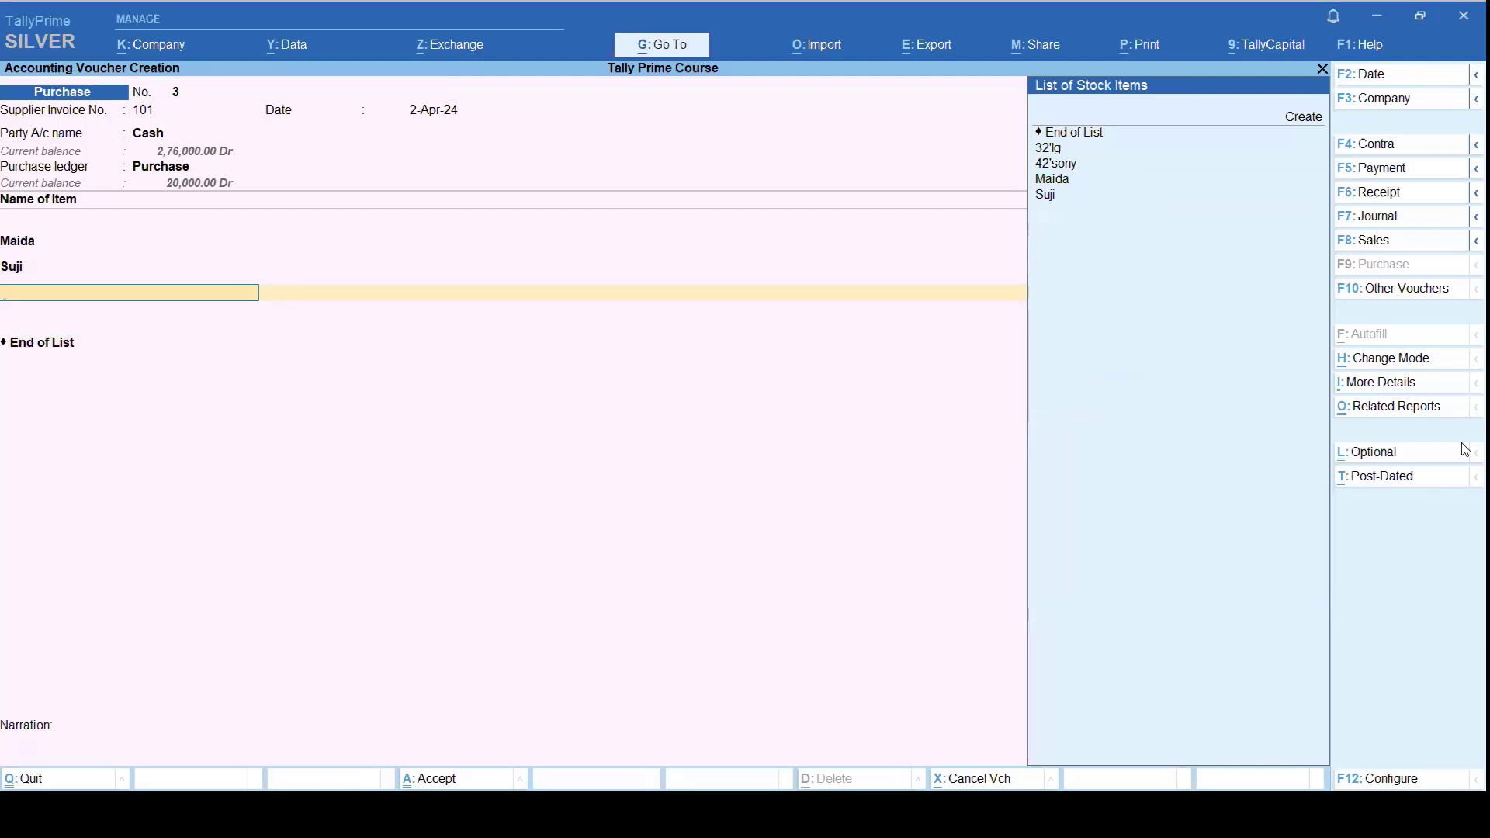
key(Up)
key(Up)
key(Up)
key(Up)
key(Up)
key(Up)
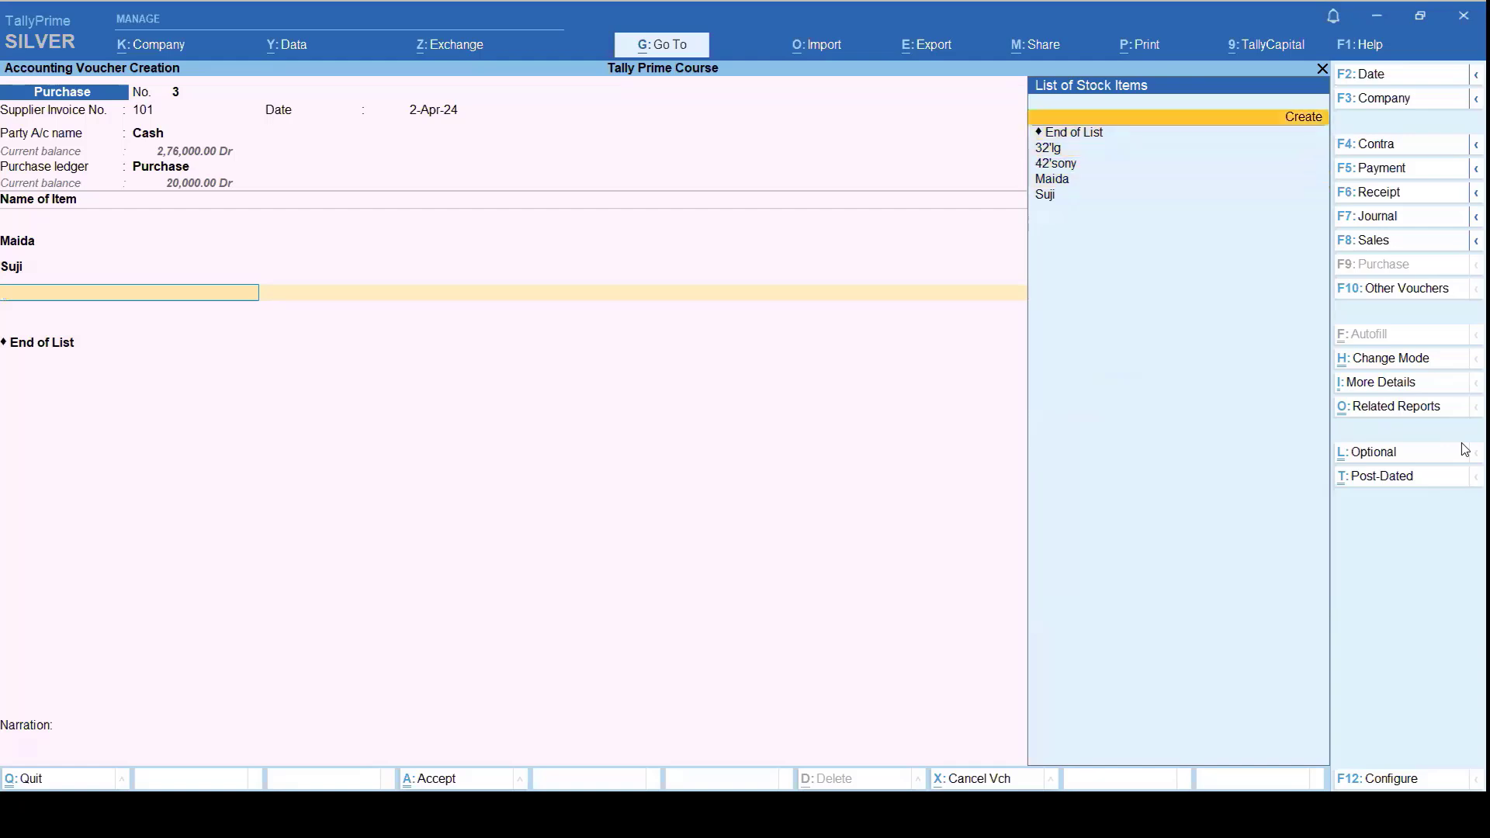
key(Down)
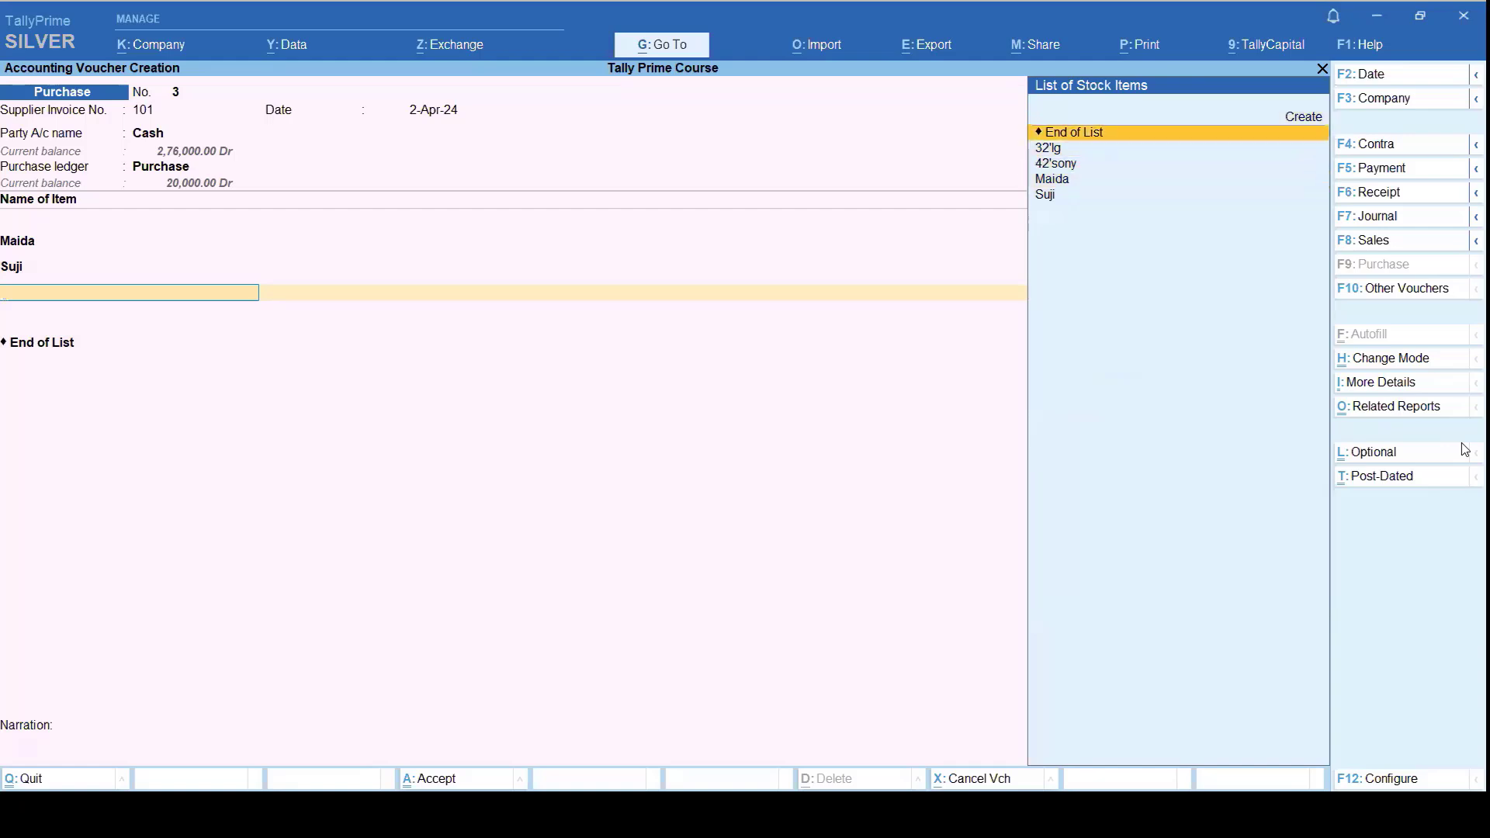
Step: End the item and additional ledger lists, leave the narration blank, and save the purchase voucher
key(Return)
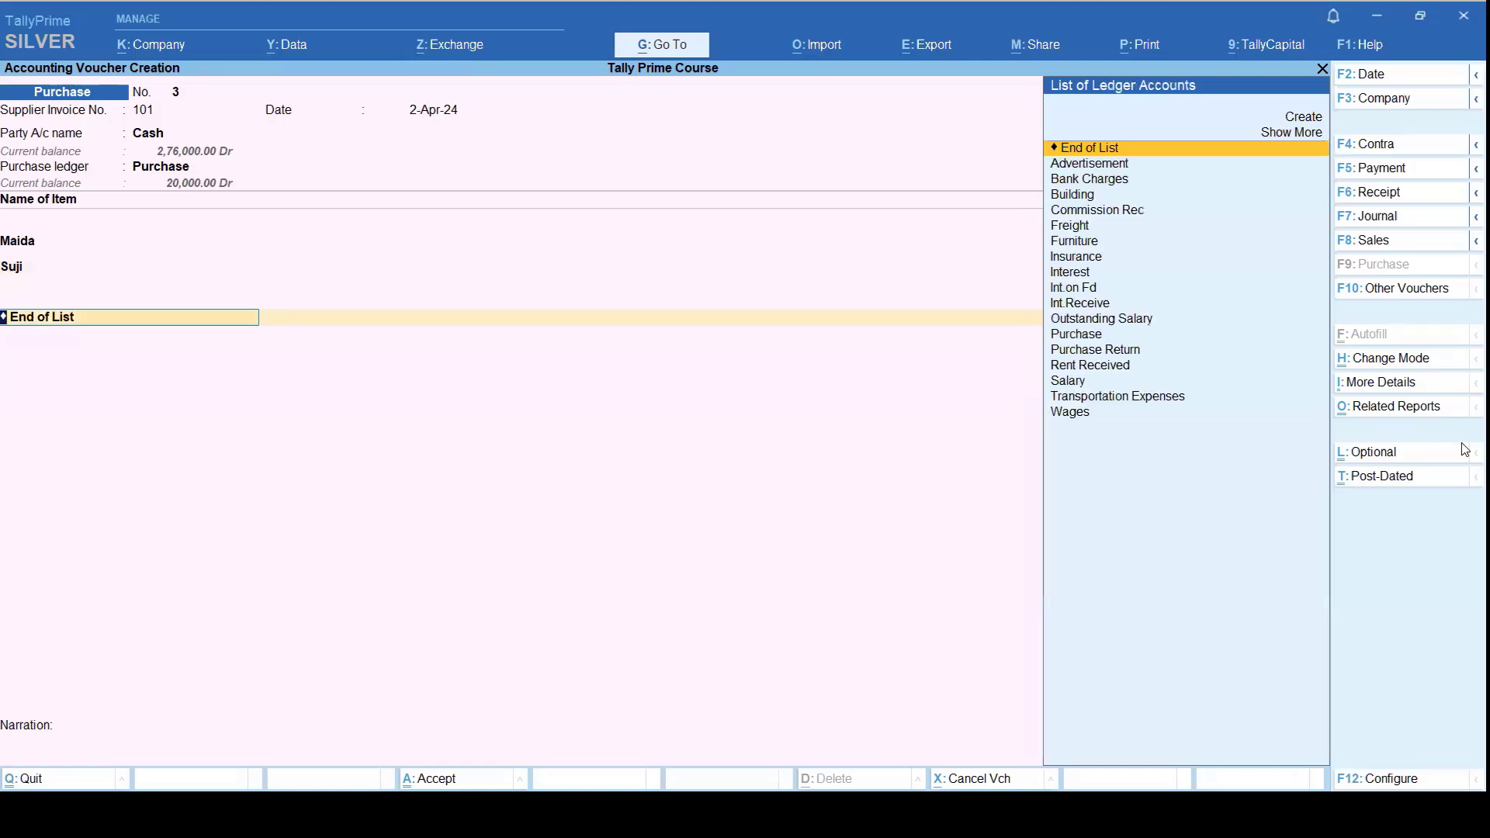
key(Return)
key(Return)
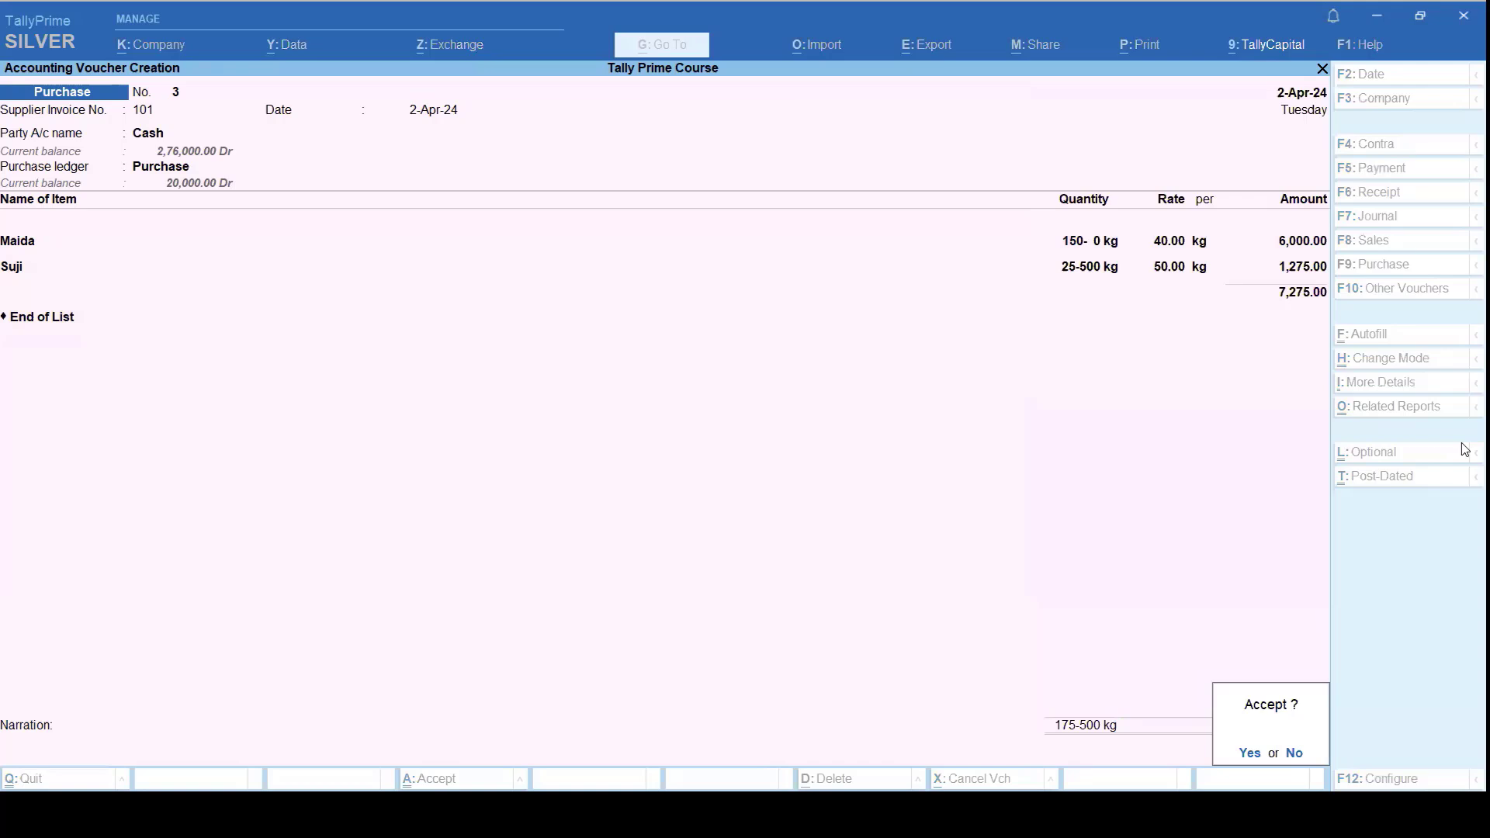
key(y)
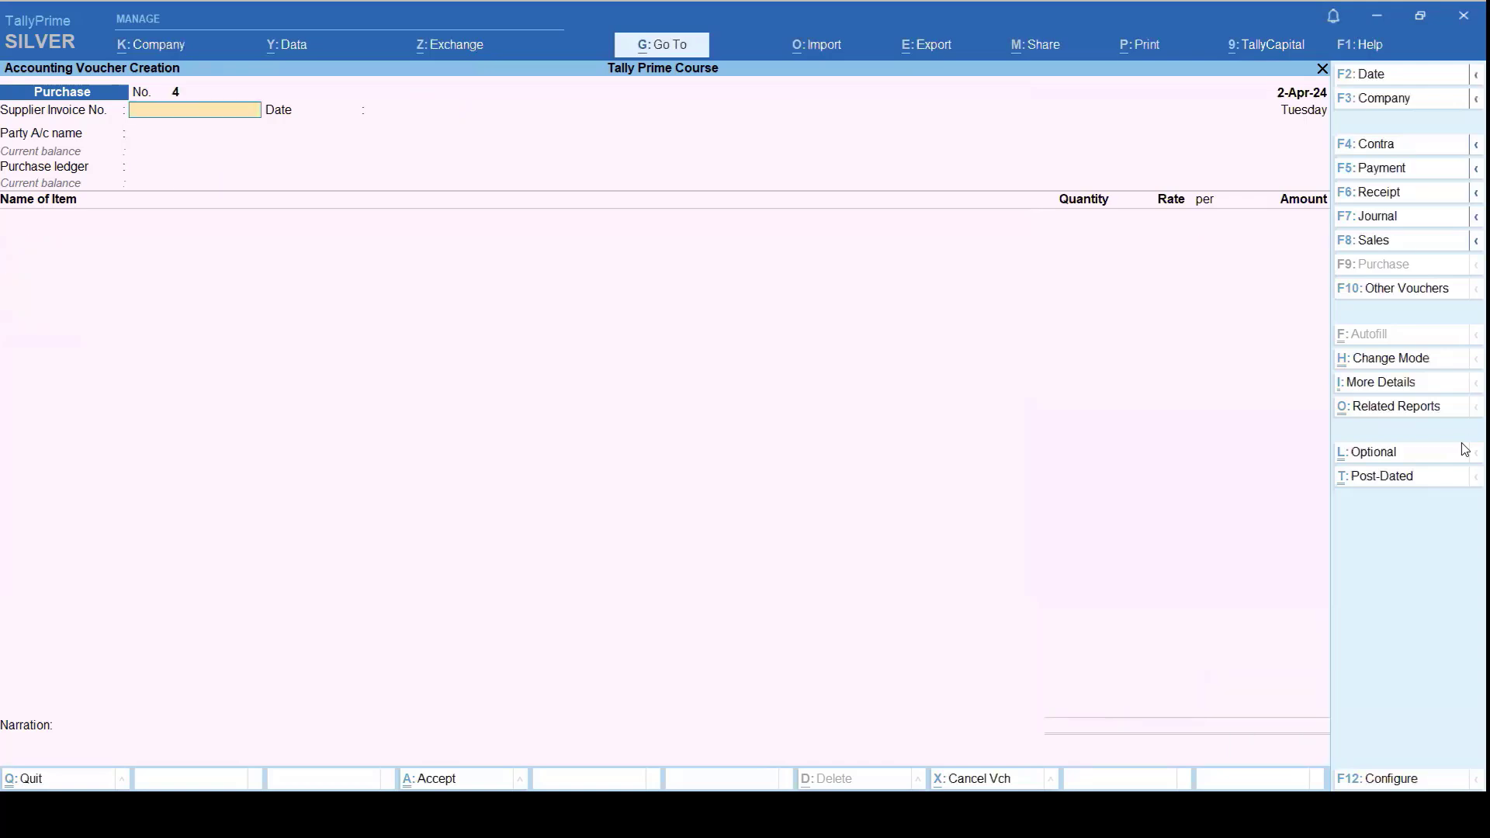
Step: Enter 102 as the supplier invoice number on the new purchase voucher and keep the date 2-Apr-24
text(102)
key(Return)
key(Return)
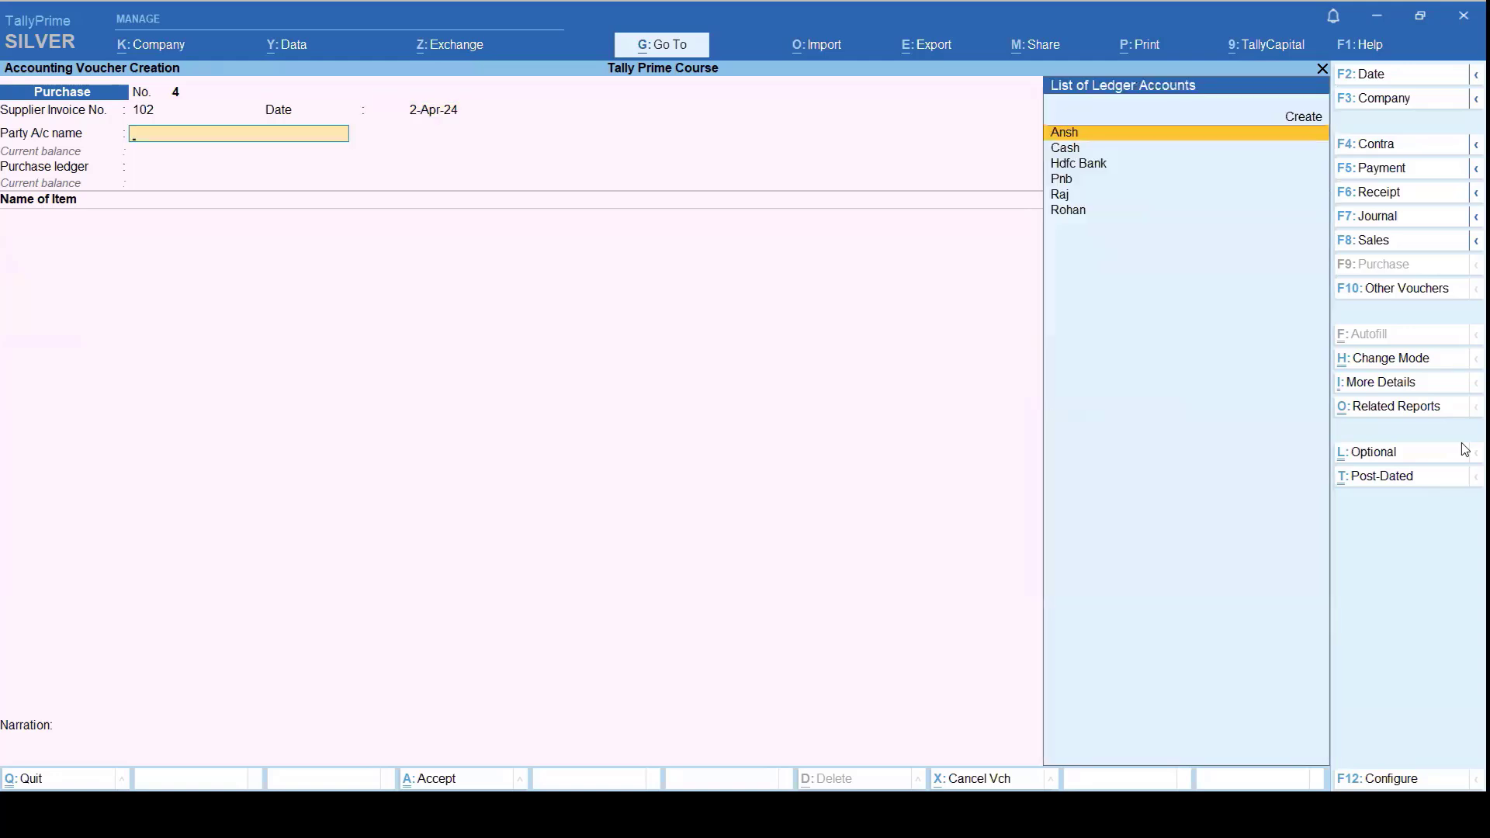
key(Return)
key(Return)
key(Return)
key(Return)
key(Return)
key(Return)
key(Return)
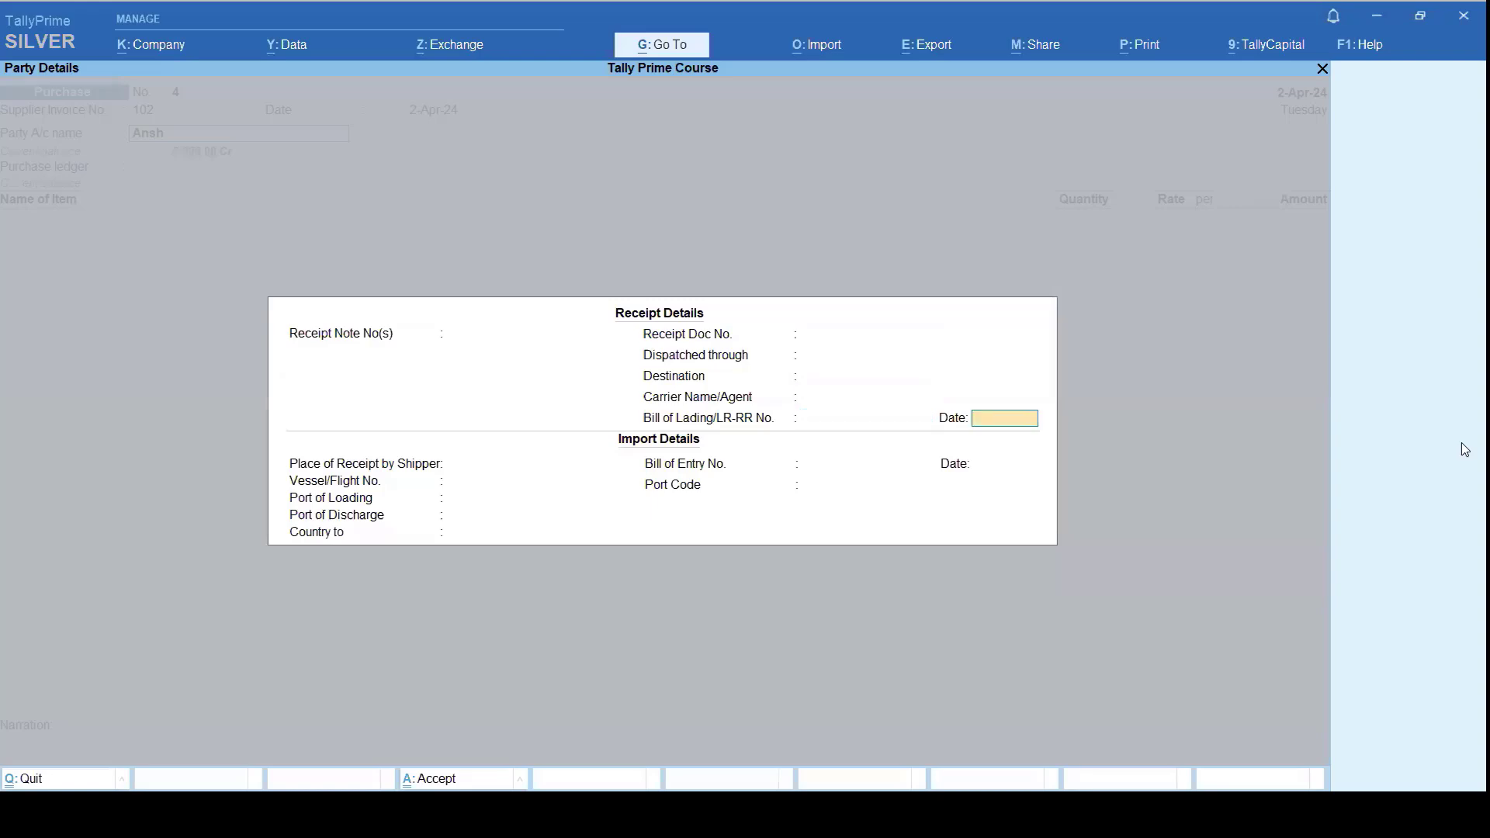
key(Return)
key(Return)
key(Return)
key(Return)
key(Return)
key(Return)
key(Return)
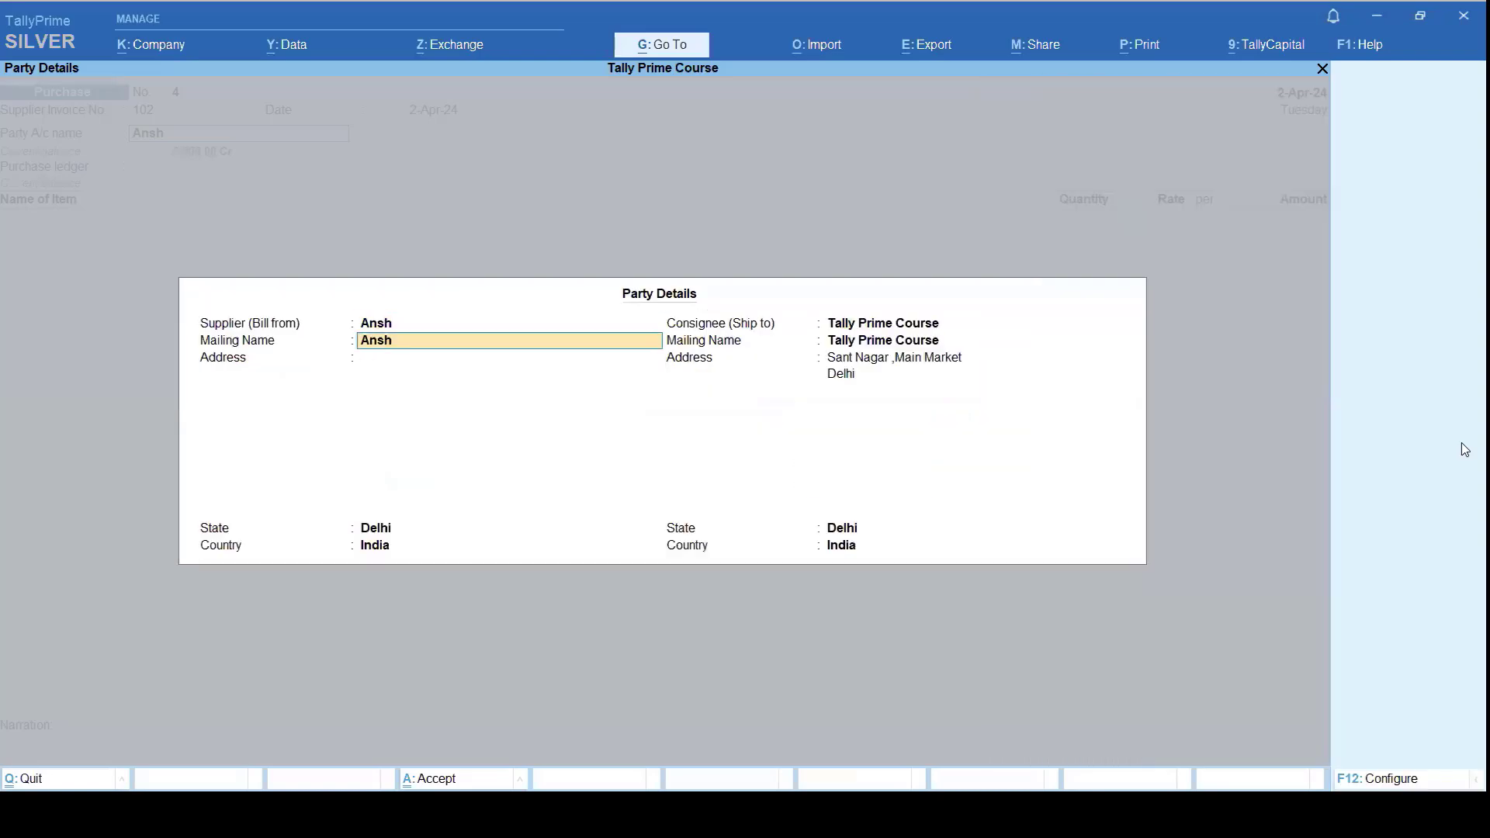
key(Return)
key(Return)
key(Return)
key(Return)
key(Return)
key(Return)
key(Return)
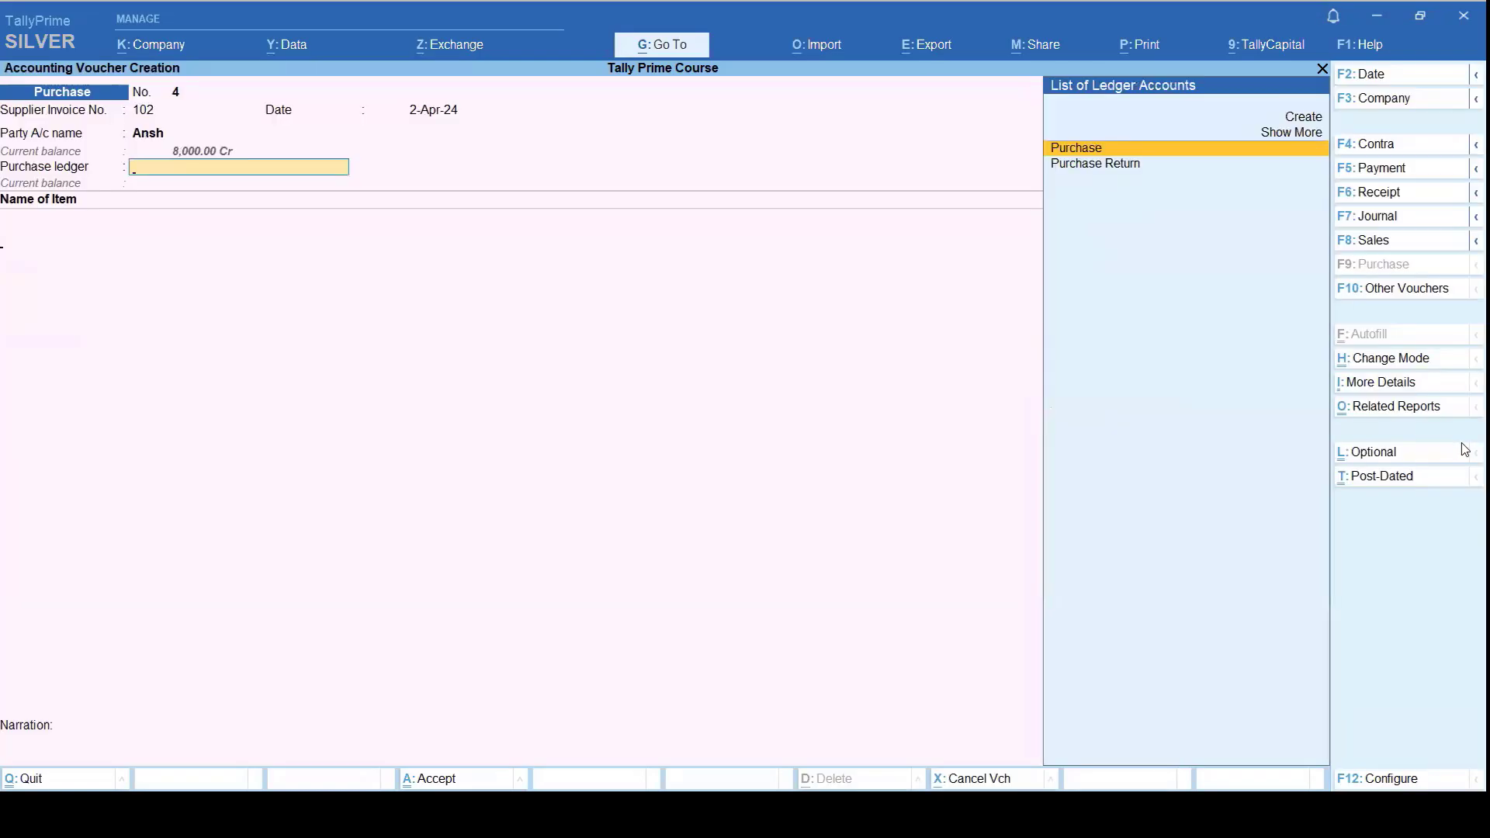
Step: Choose the Purchase ledger and start a new party ledger named Alpha Electronics, without an alias or additional language
key(Return)
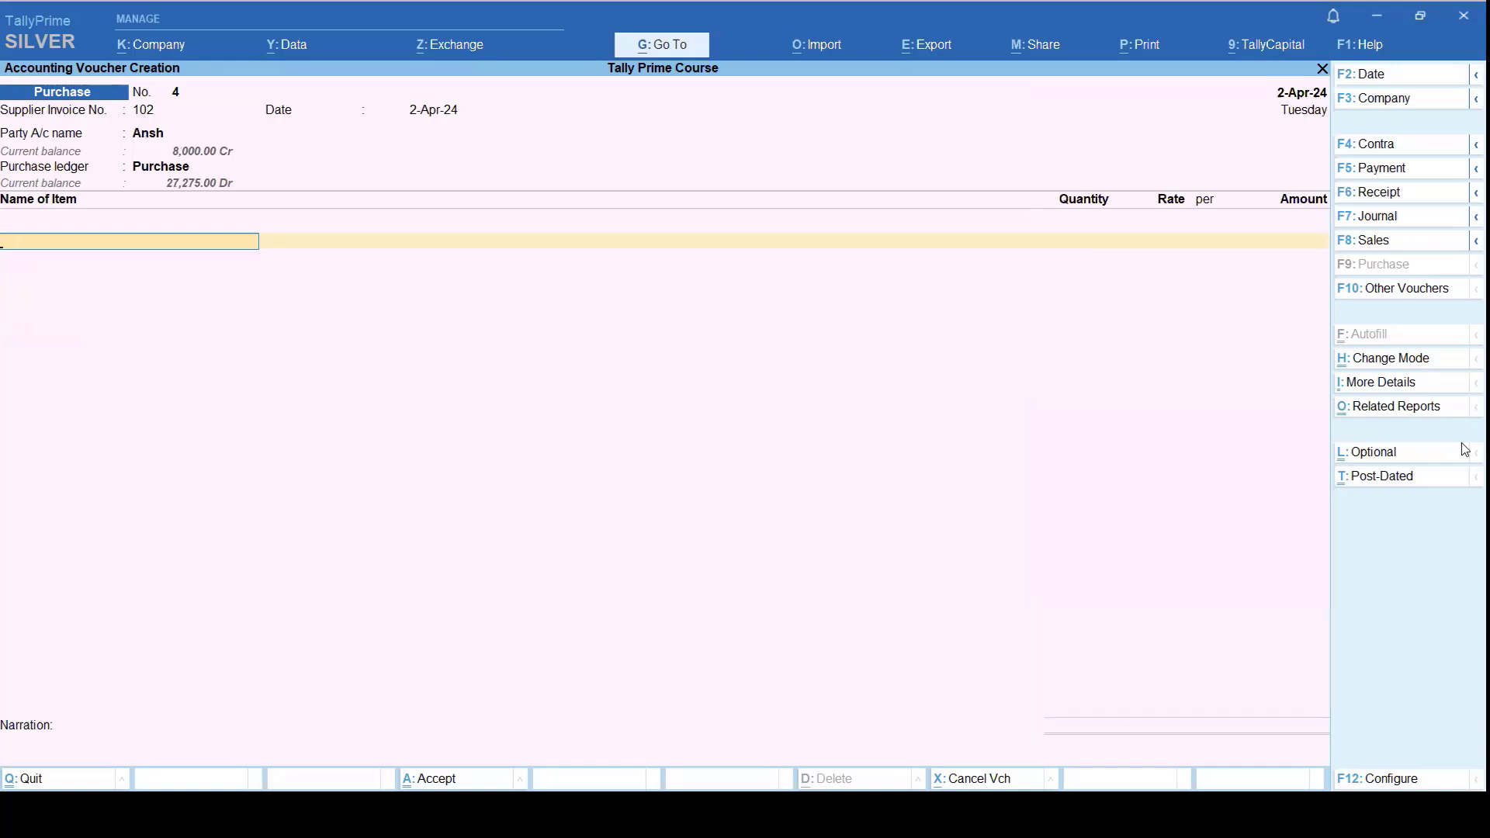
key(BackSpace)
key(BackSpace)
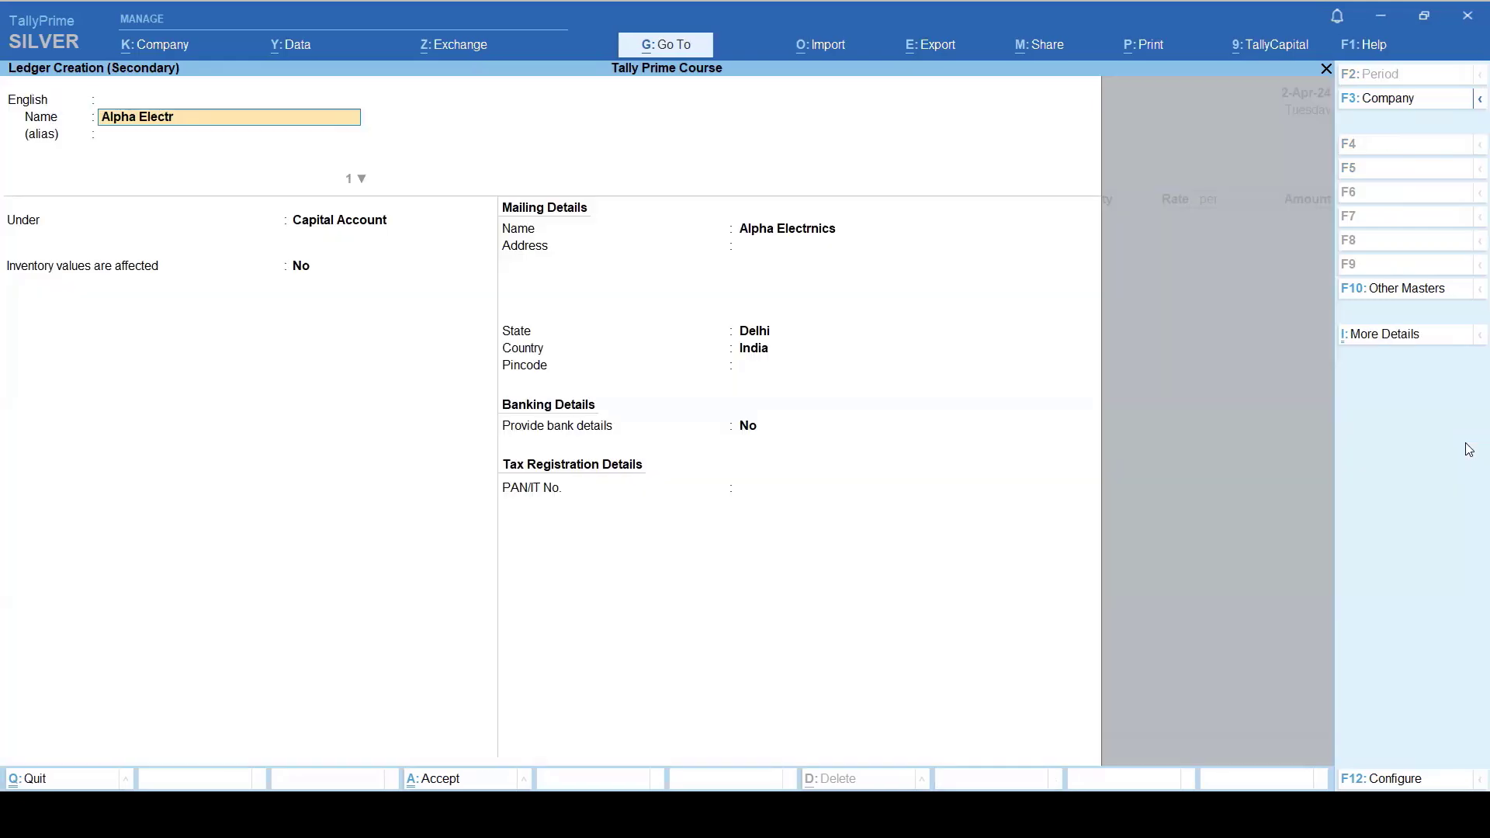
text(onics)
key(Return)
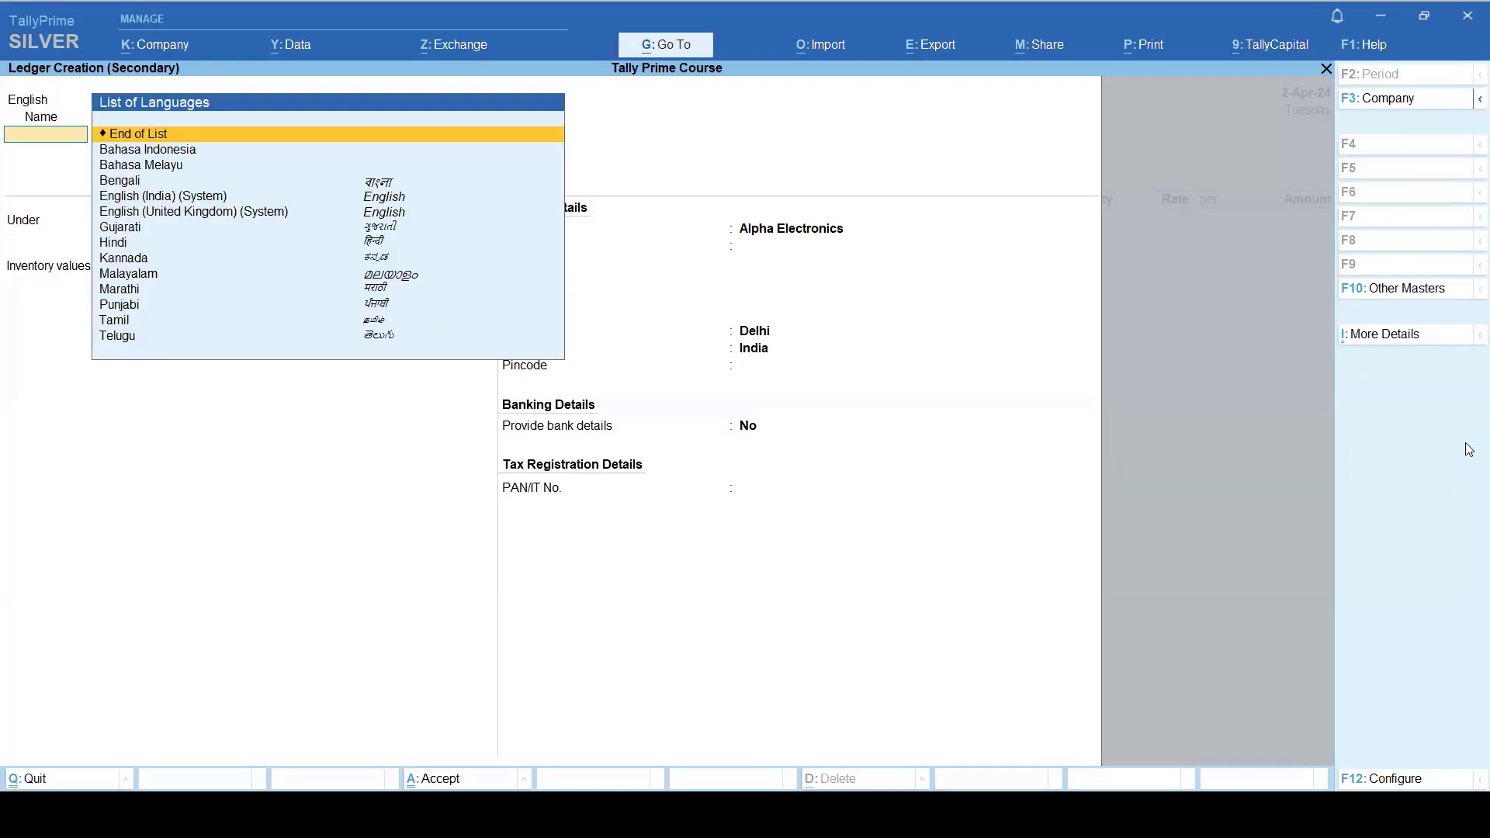
key(Return)
Step: Place the Alpha Electronics ledger under Sundry Creditors and save it with the remaining details at their defaults
text(S)
key(Down)
key(Down)
key(Down)
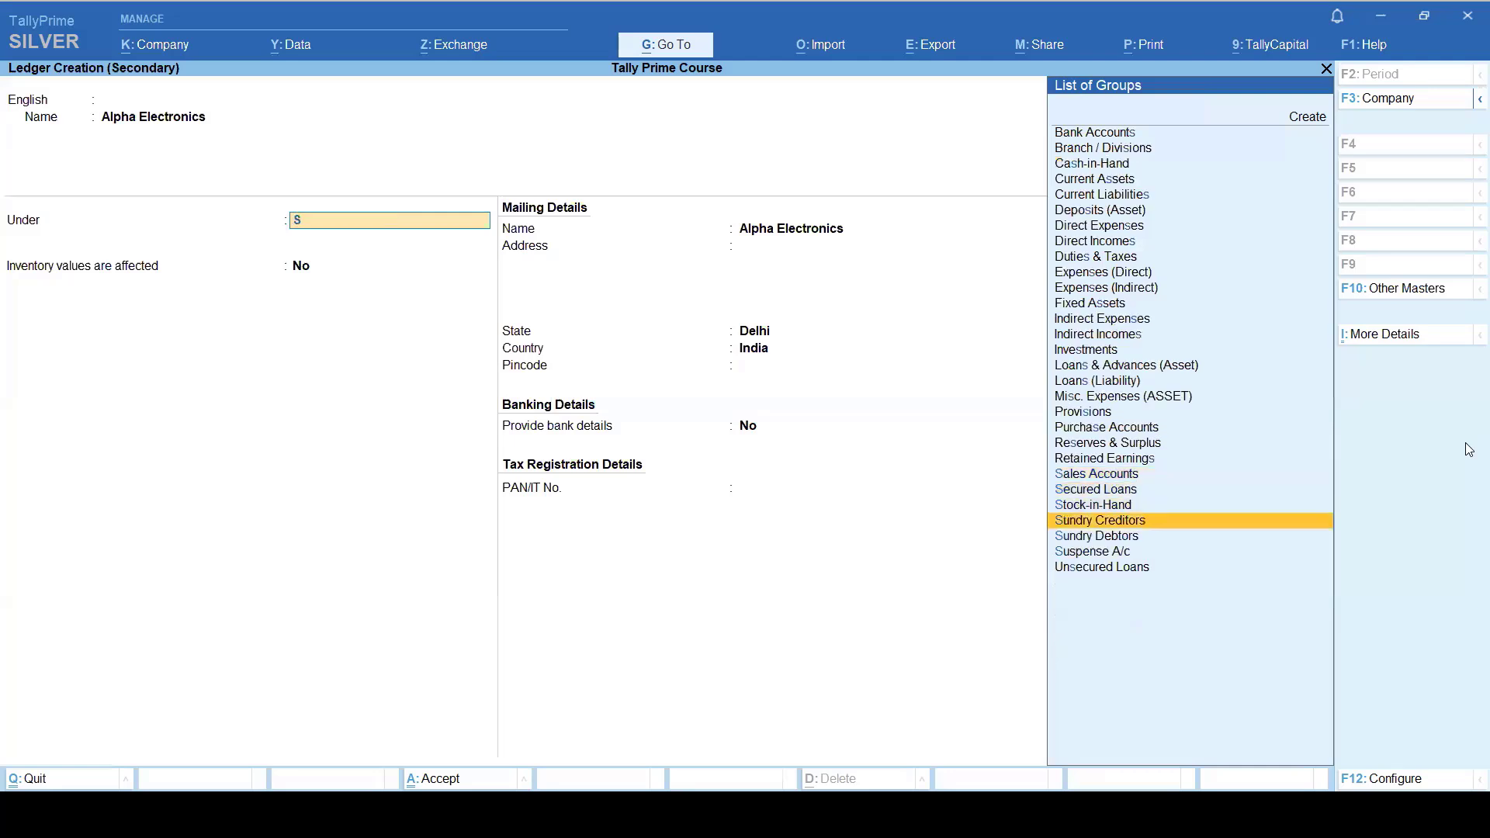
key(Return)
key(Return)
key(Return)
key(Return)
key(Return)
key(Return)
key(Return)
key(Return)
key(Return)
key(Return)
key(Return)
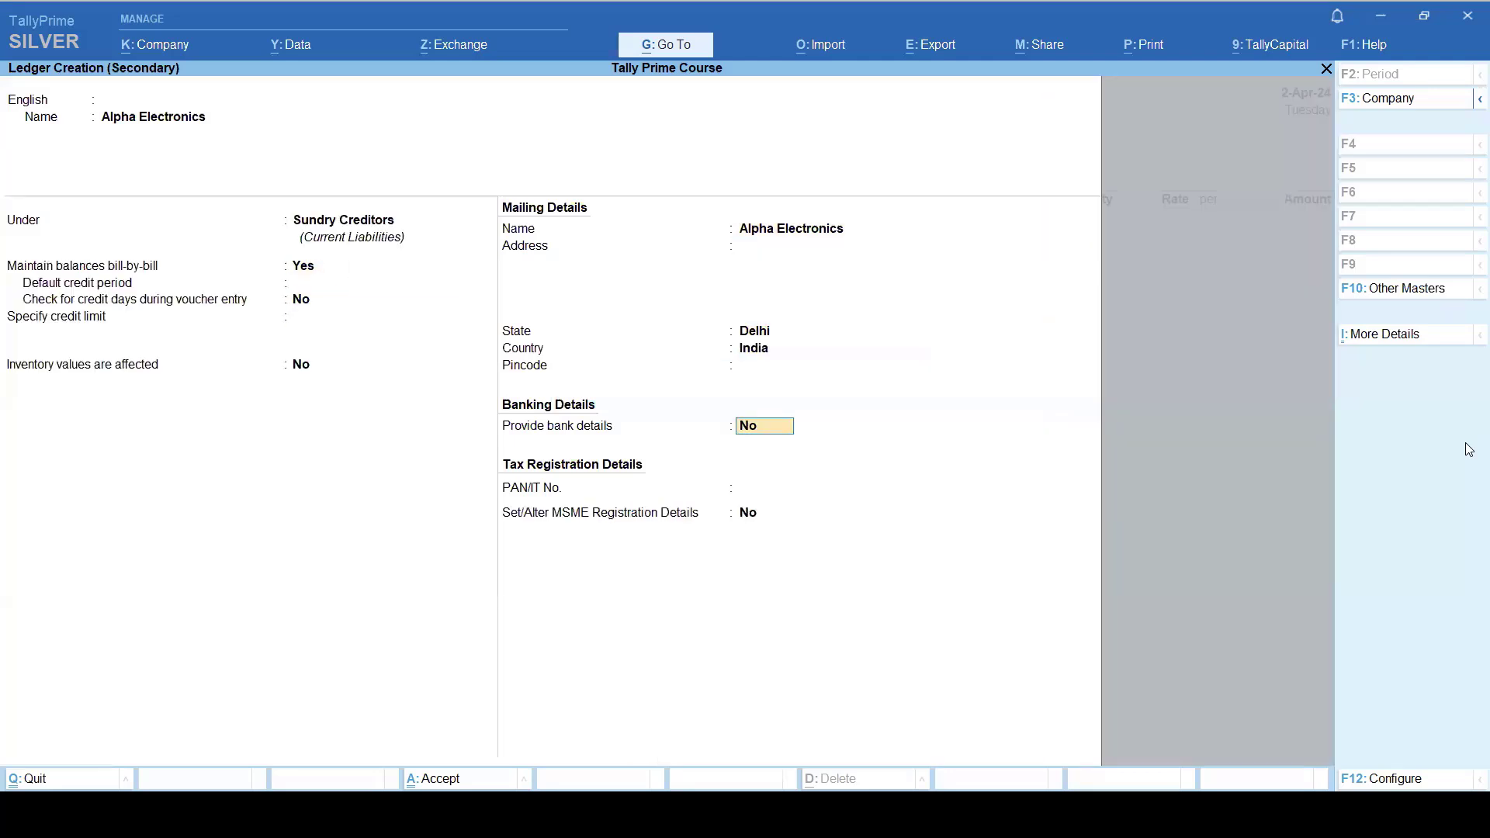
key(Return)
key(Return)
key(Return)
key(Return)
Step: Use Alpha Electronics as the voucher's party and accept the receipt, import and party details with their default values
key(Return)
key(Return)
key(Return)
key(Return)
key(Return)
key(Return)
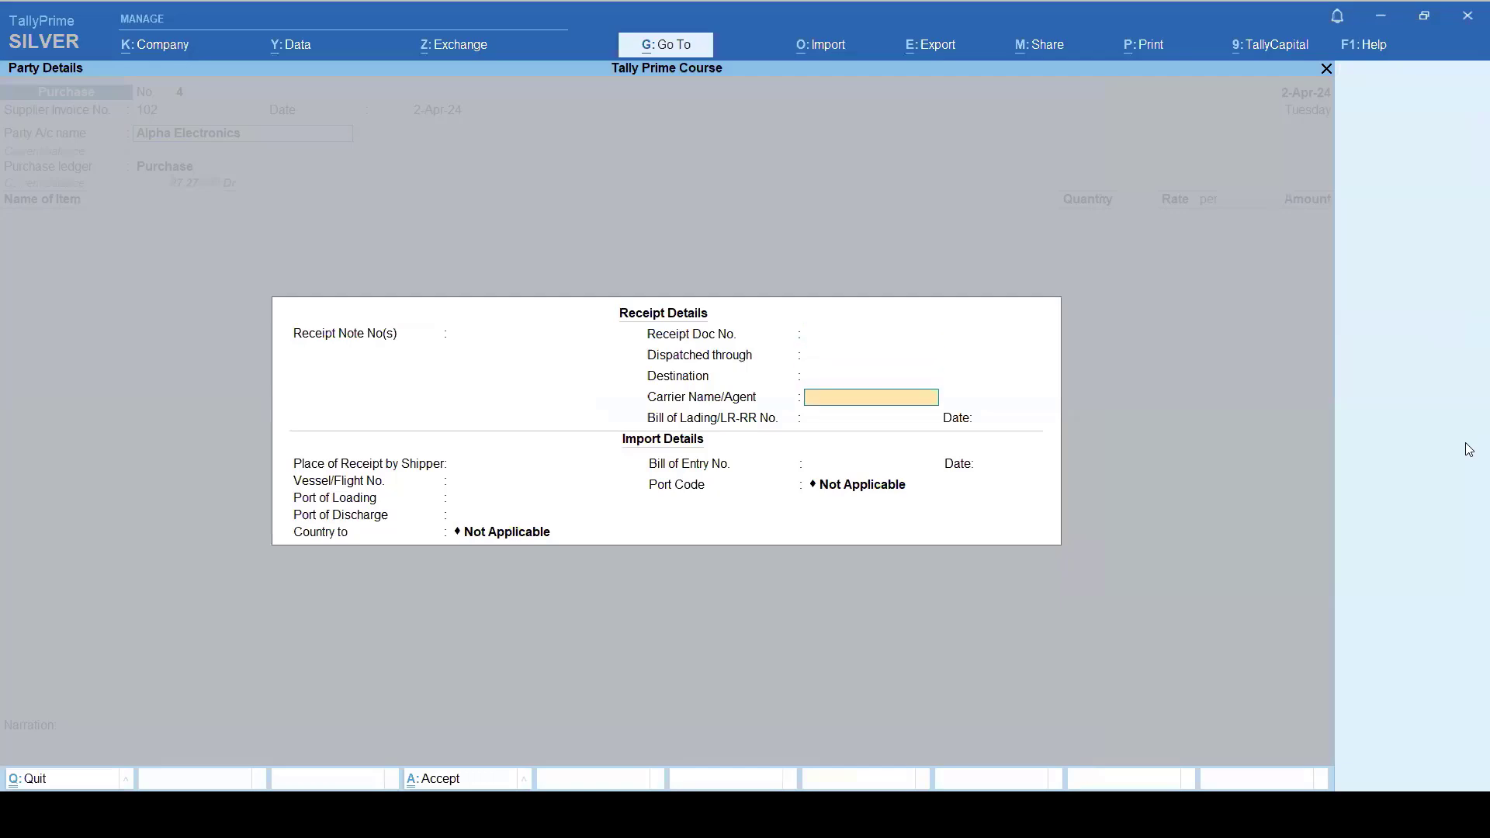
key(Return)
key(Return)
key(Return)
key(Return)
key(Return)
key(Return)
key(Return)
key(Return)
key(Return)
key(Return)
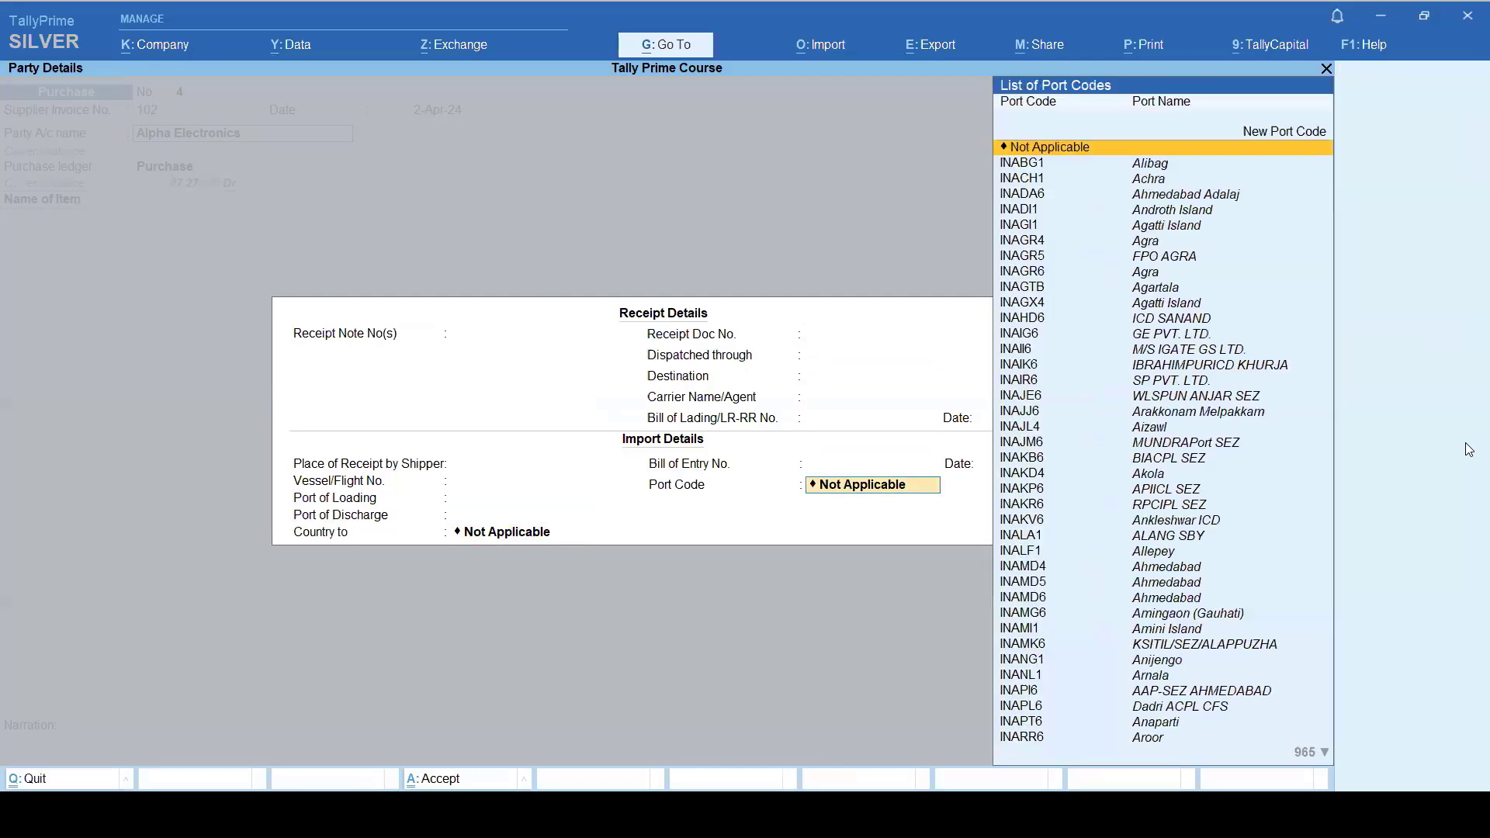
key(Return)
key(Return)
key(Return)
key(Return)
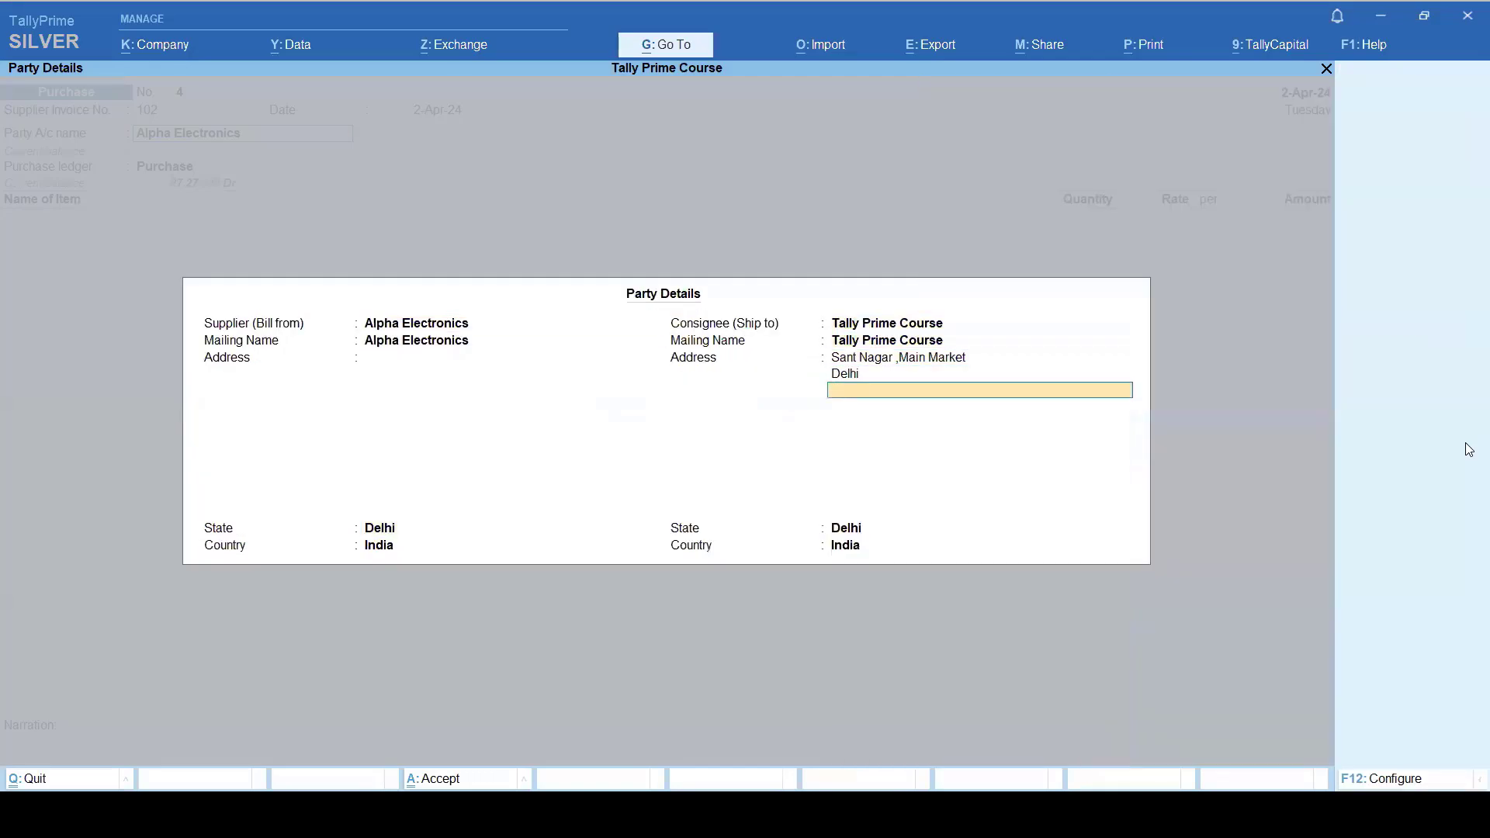
Step: Add 32'lg as the first item and allocate 10 pcs to the Gt Road godown at 25,000 per piece
key(Down)
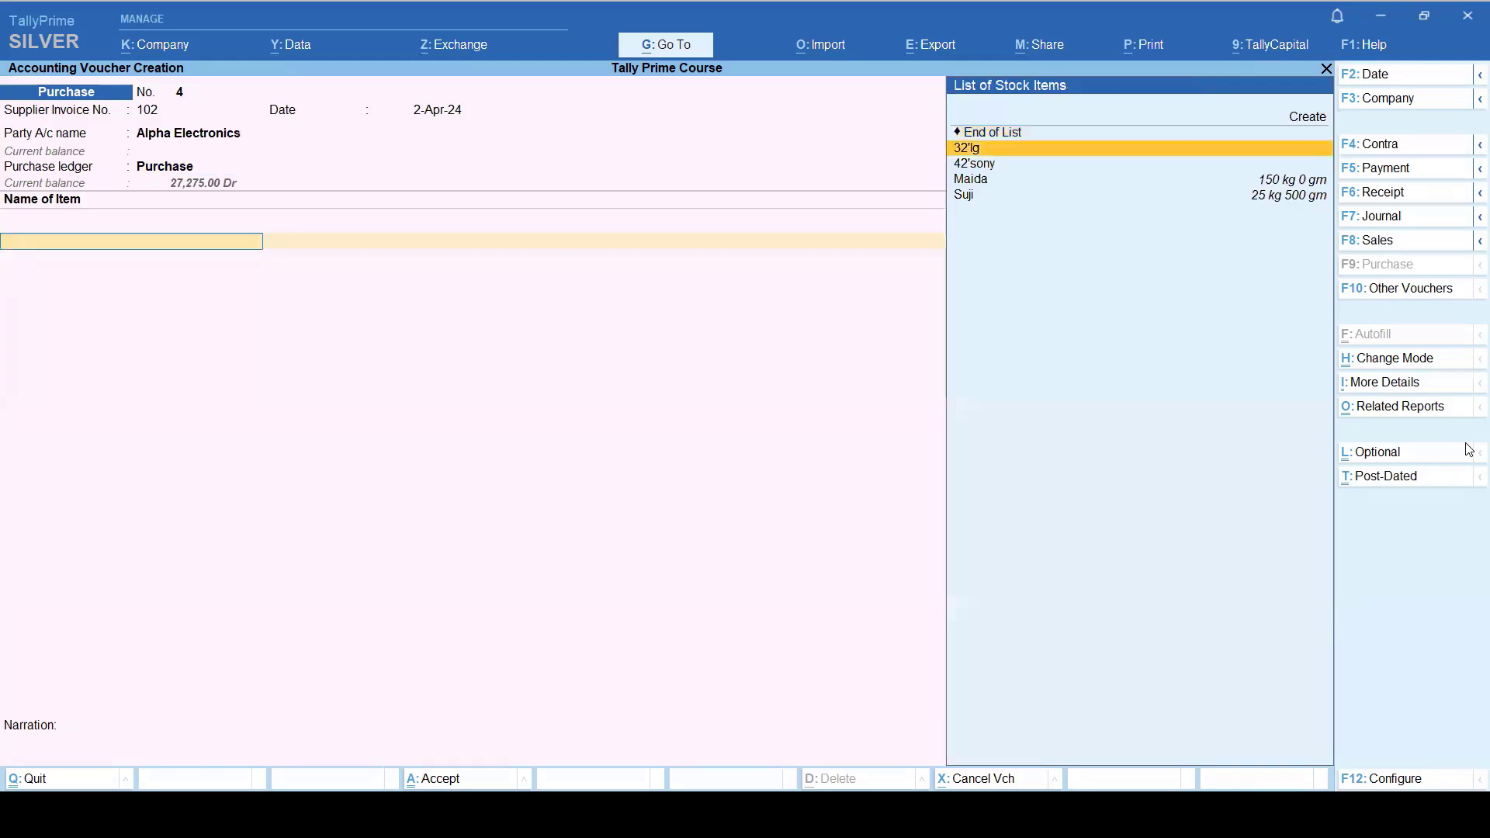
key(Return)
key(Return)
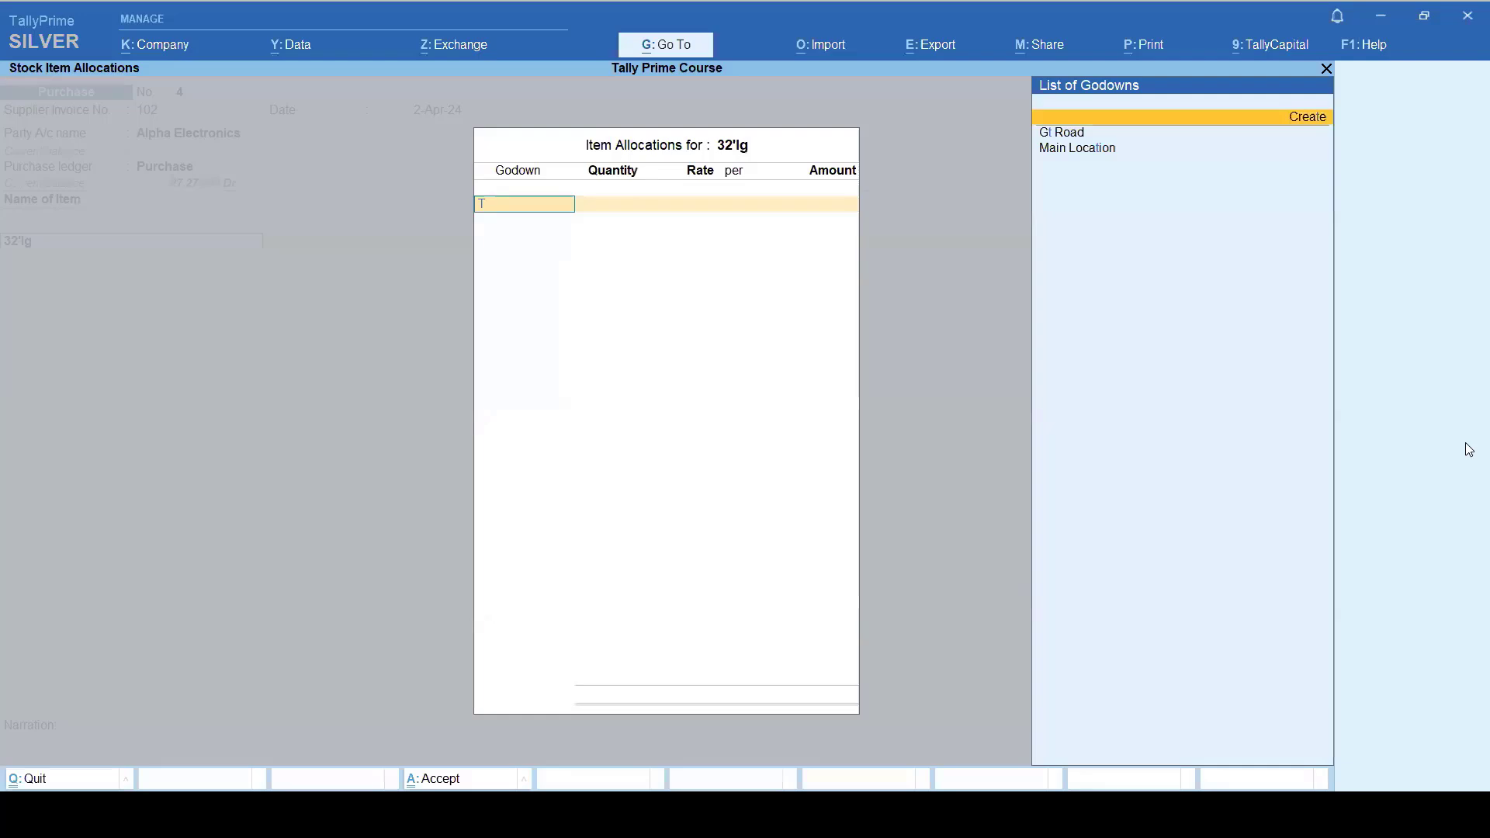
key(Down)
key(Return)
text(10)
key(Return)
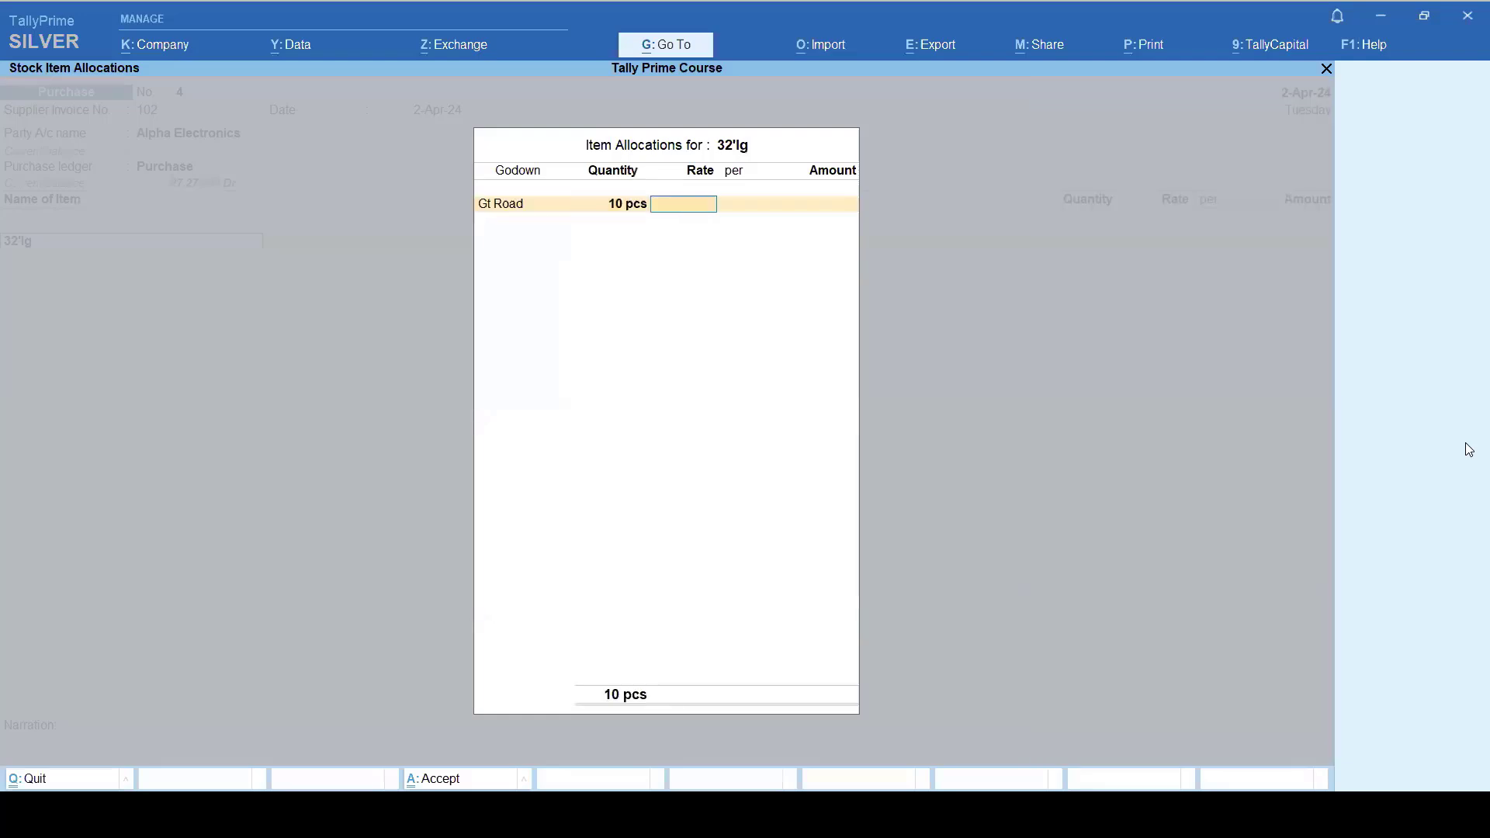
text(25000)
key(Return)
key(Return)
key(Return)
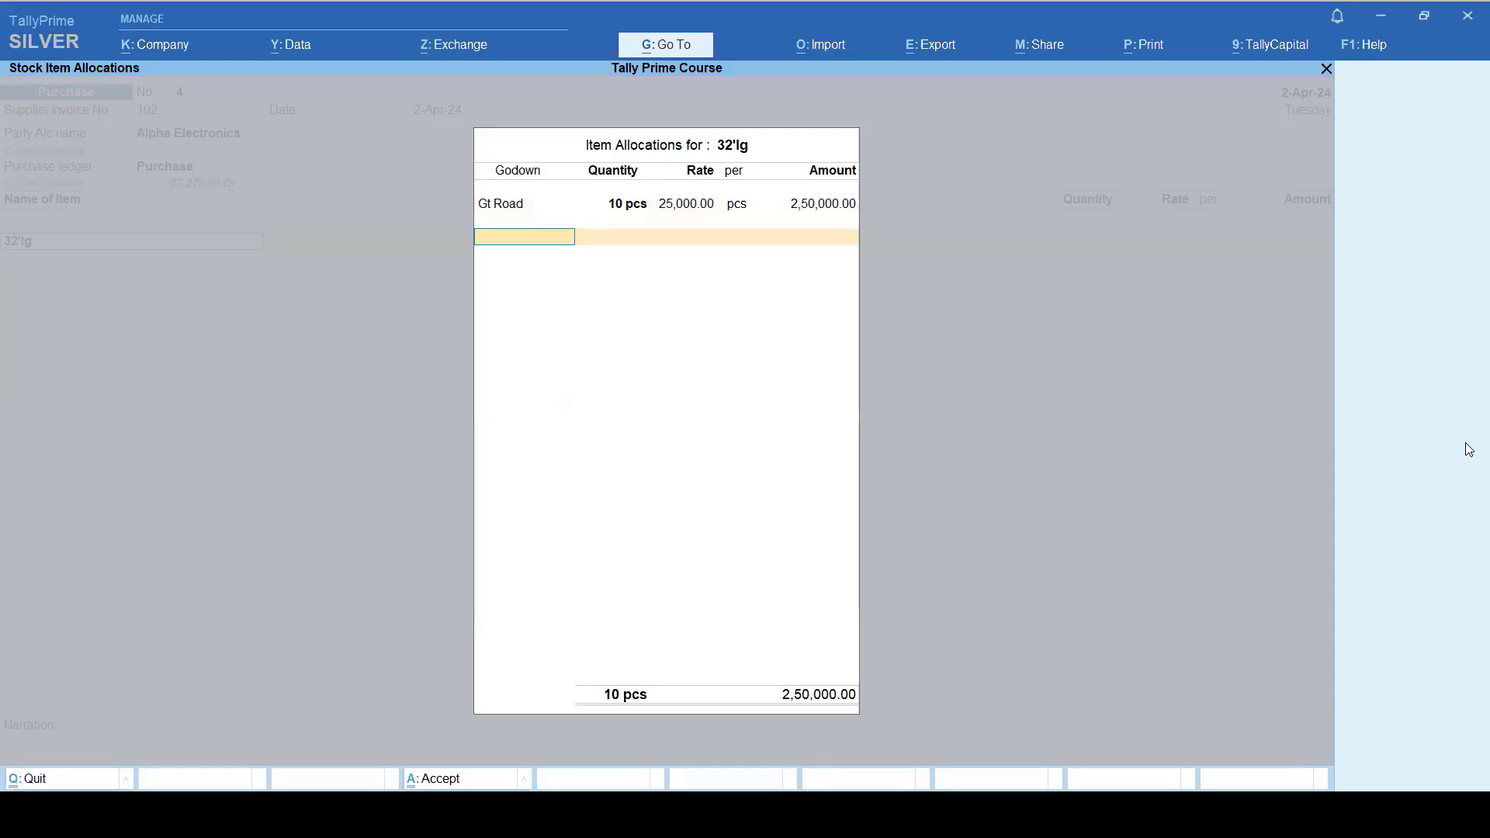
Step: Finish the 32'lg allocation, then add 42'sony and allocate 5 pcs to the Mg Road godown at 30,000 per piece
key(Return)
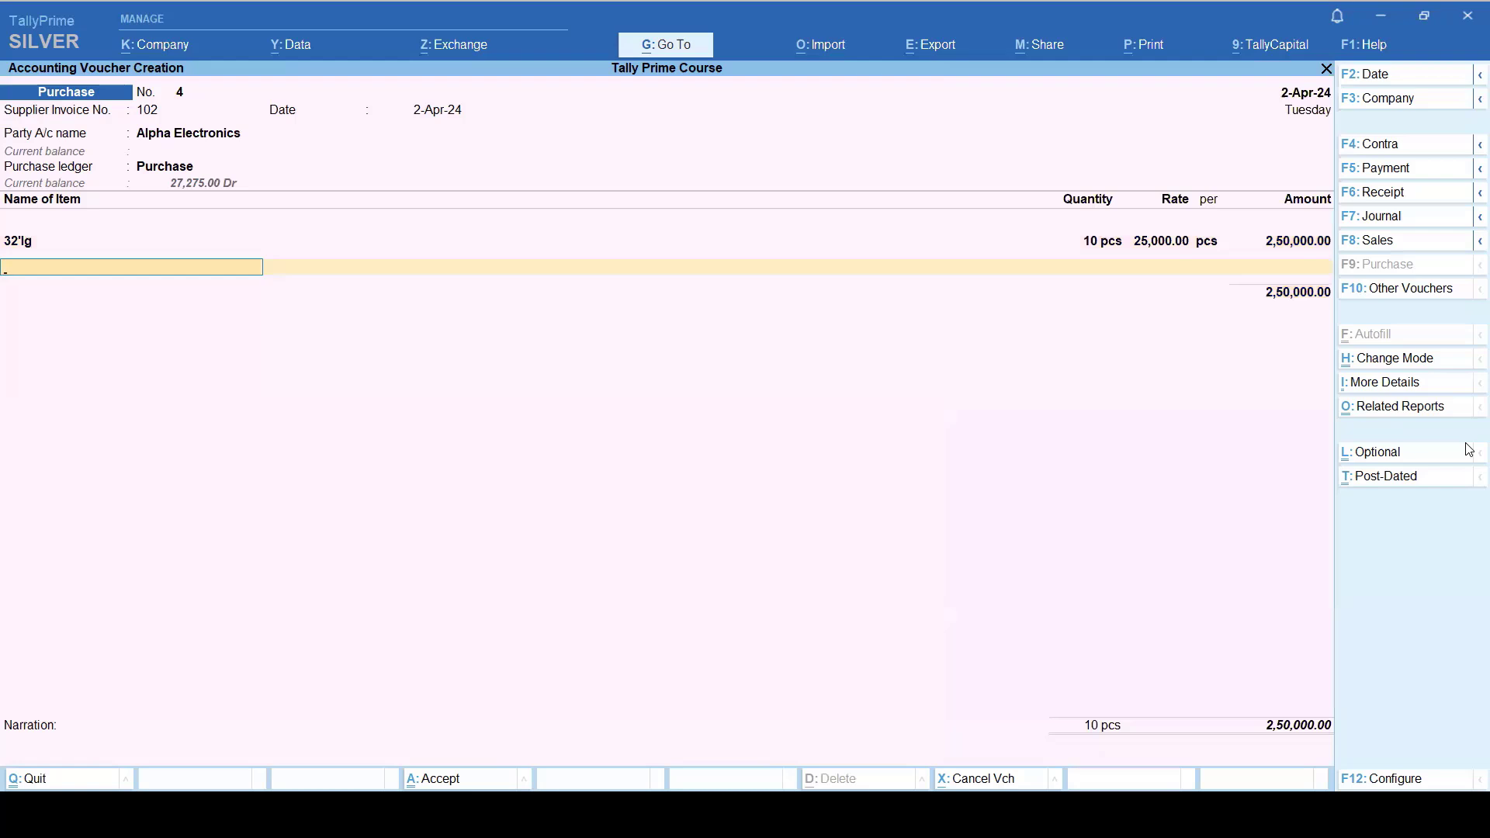
text(42)
key(Return)
key(Return)
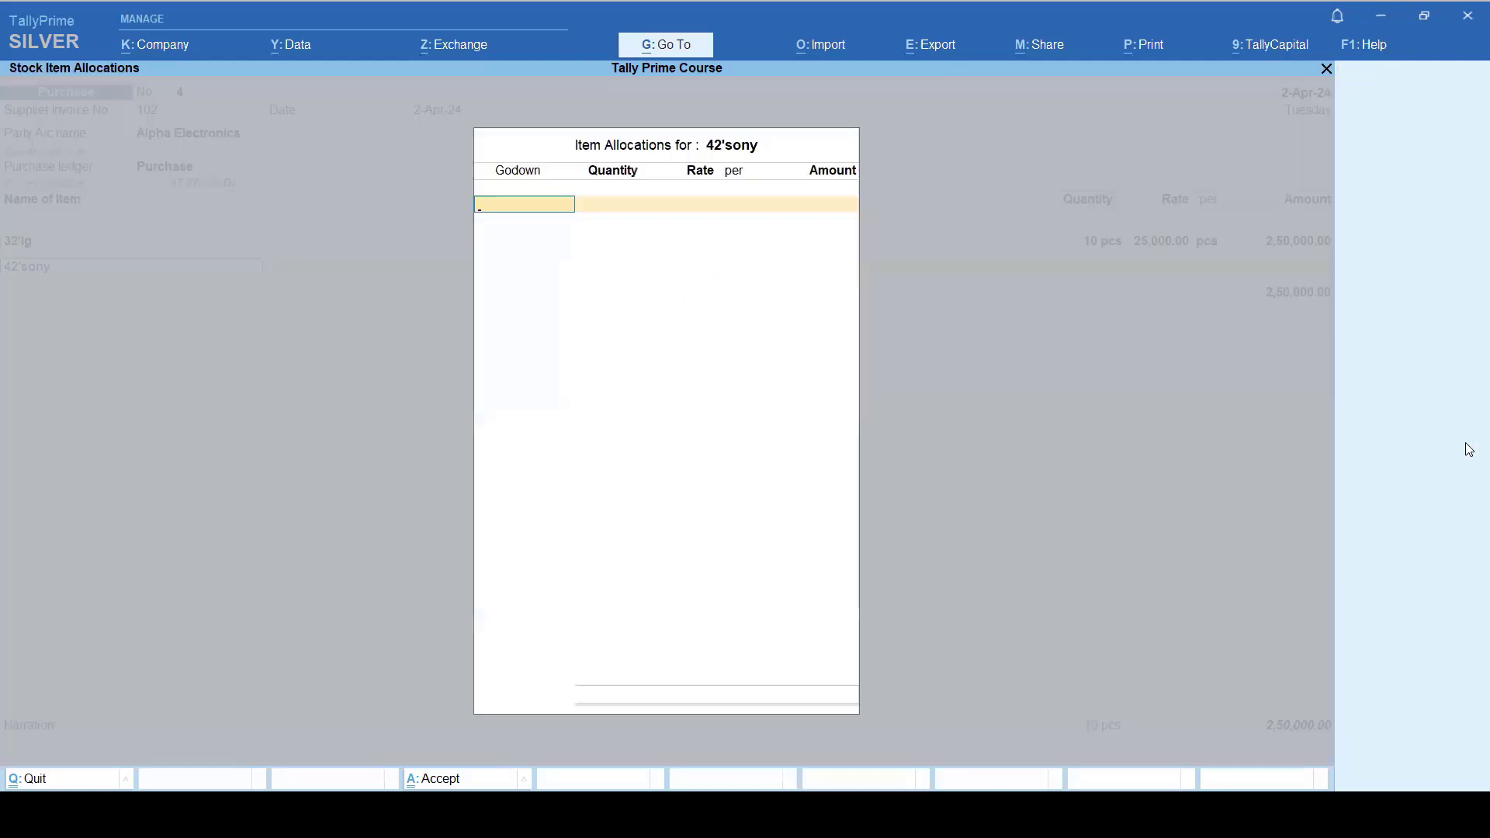
text(mg)
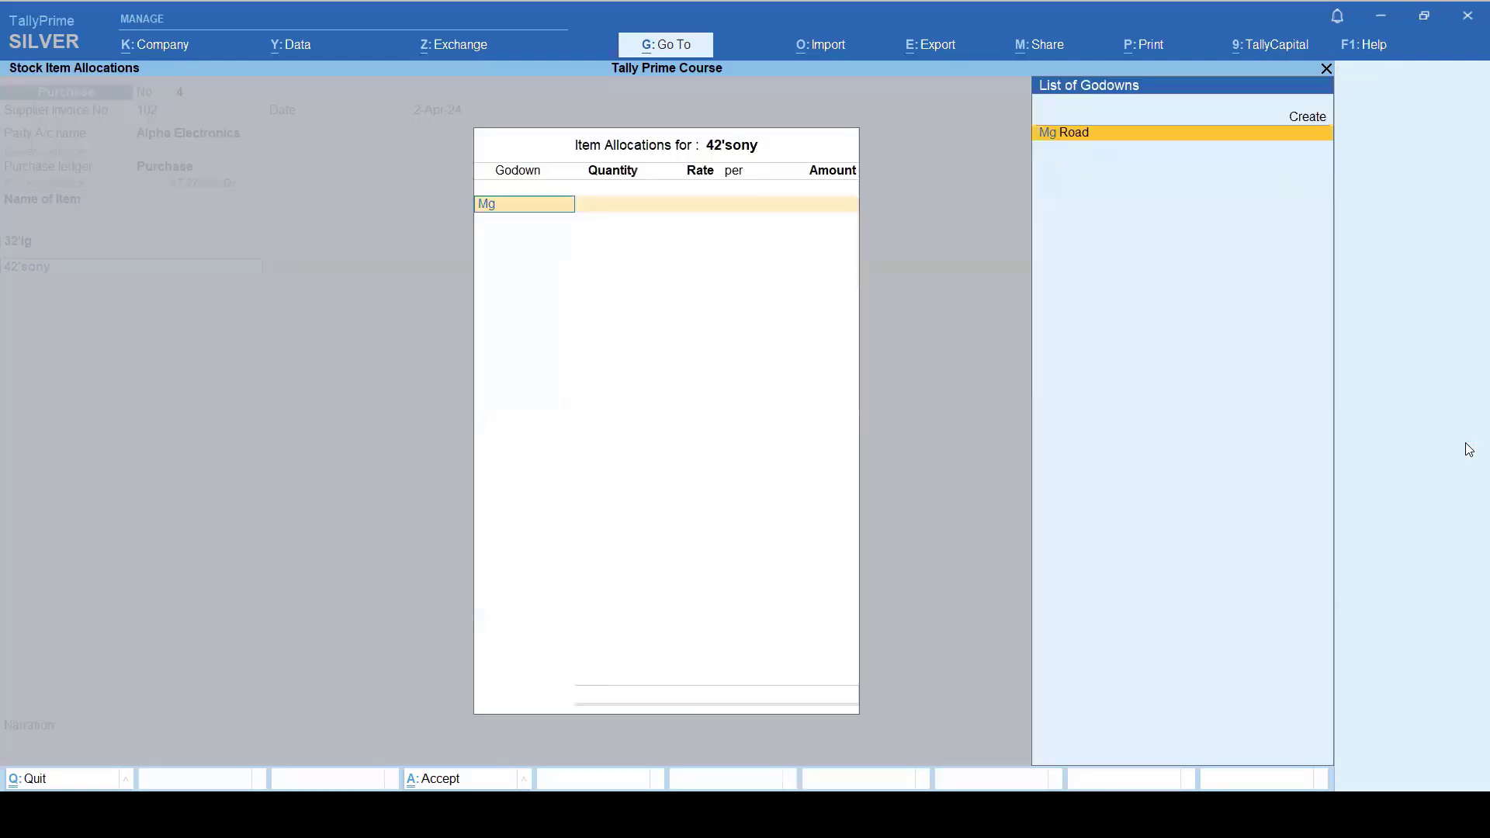
key(Return)
text(5)
key(Return)
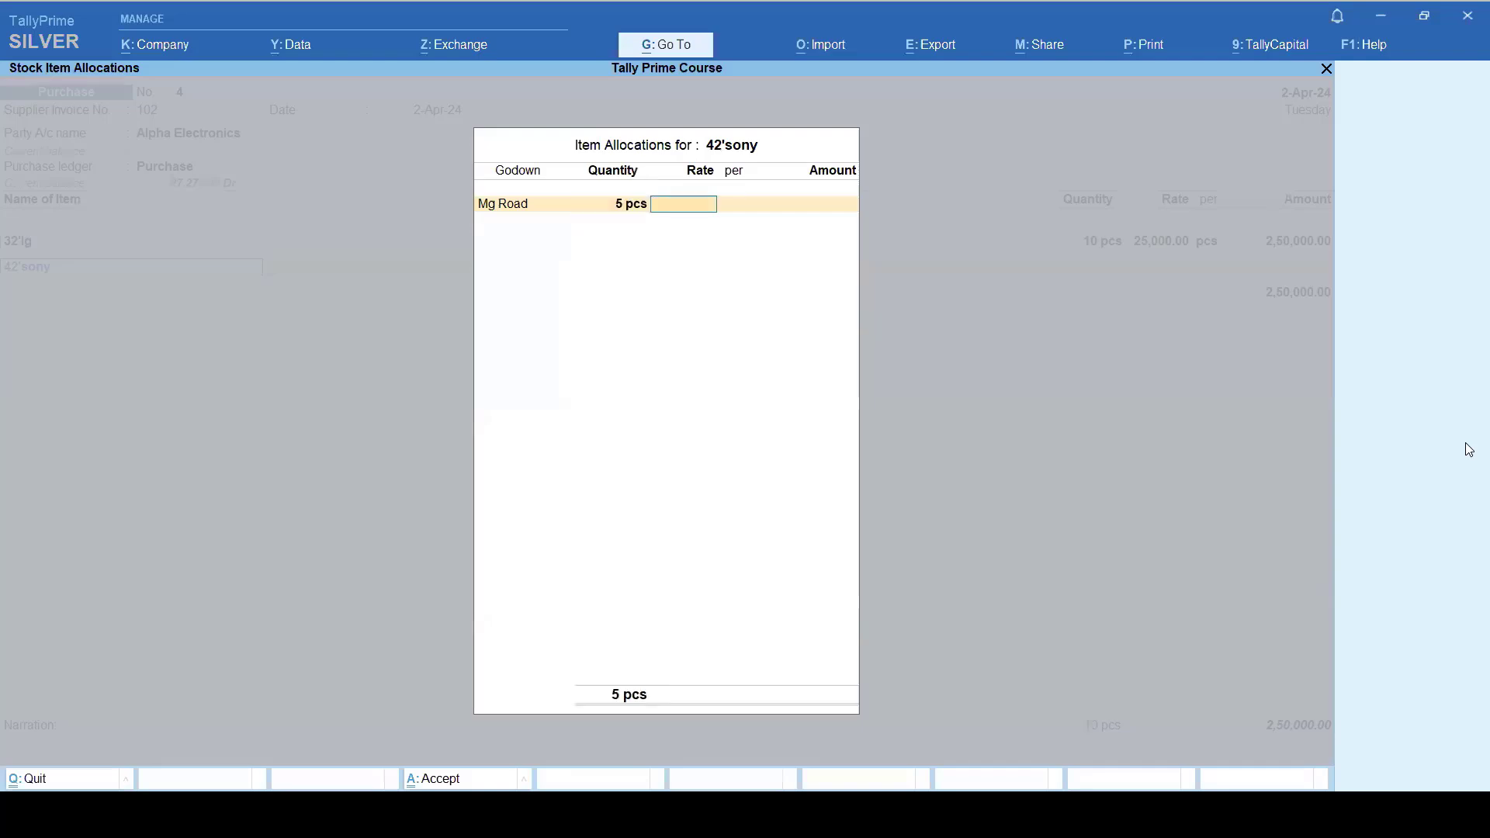
text(30,000)
key(Return)
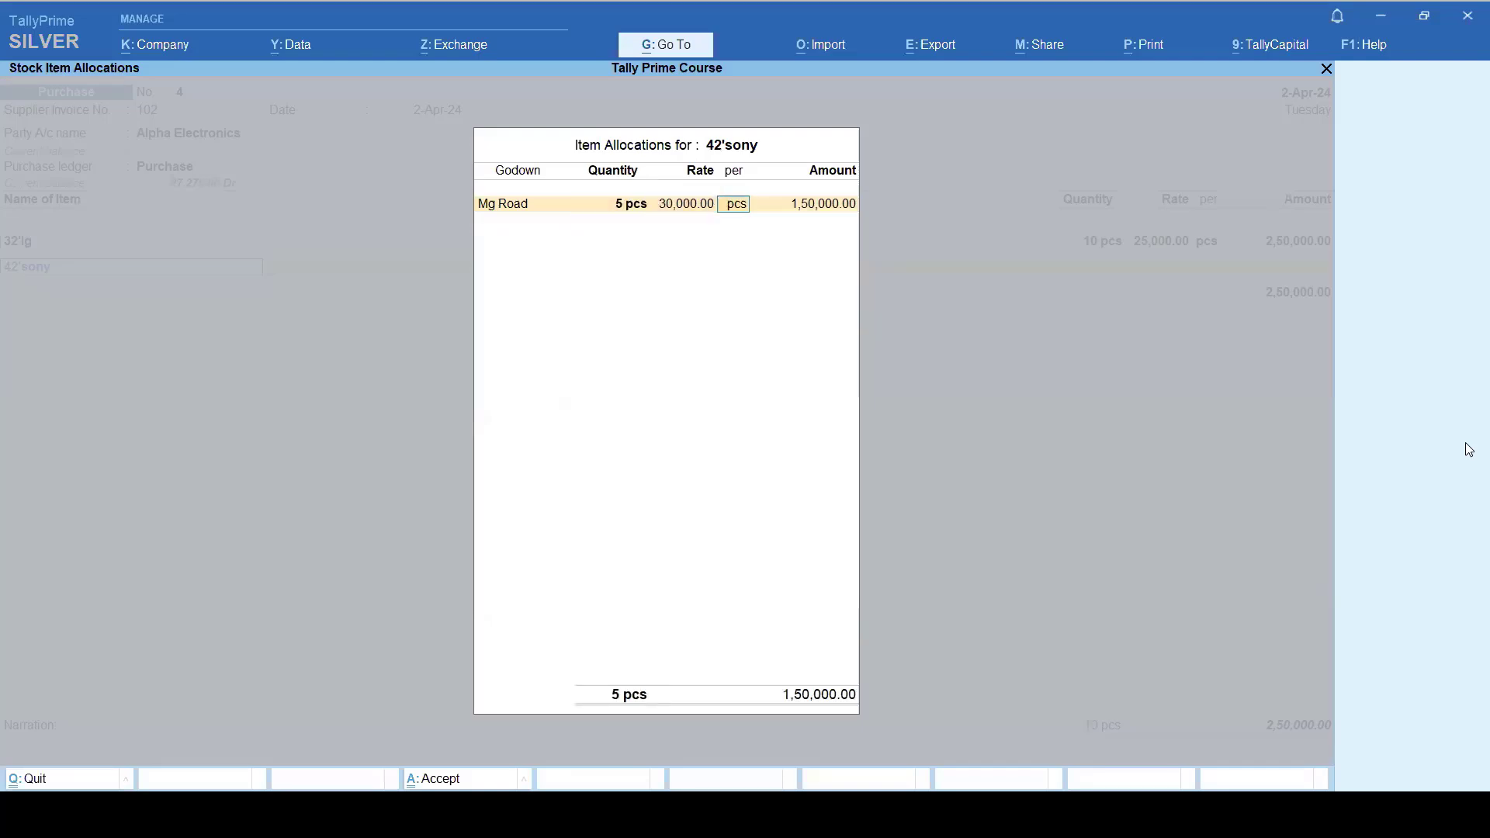
key(Return)
key(Return)
key(Return)
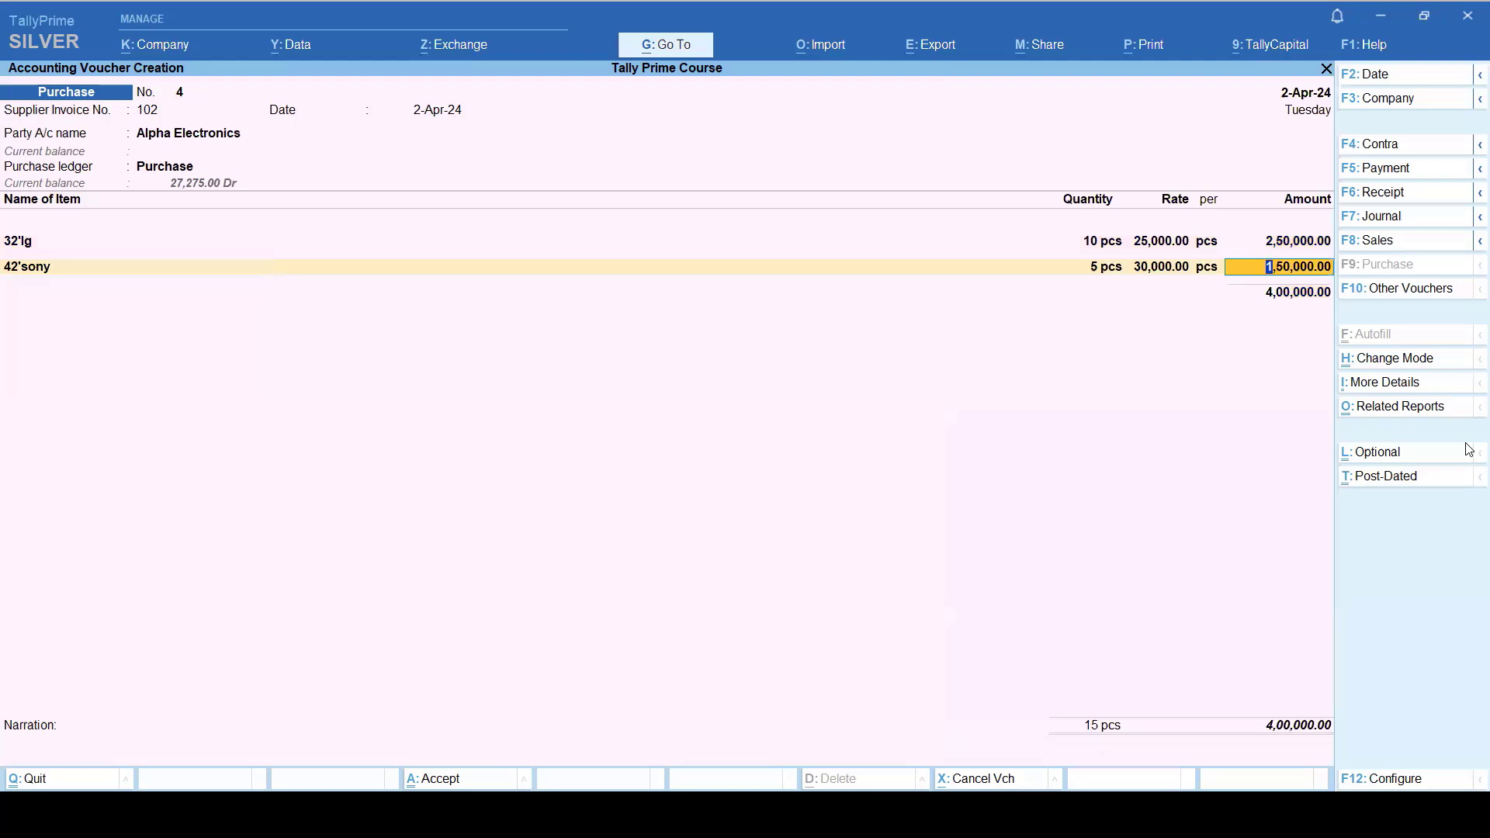
key(Return)
Step: End the item list and save the Alpha Electronics purchase voucher with an empty narration
key(Return)
key(Return)
key(Return)
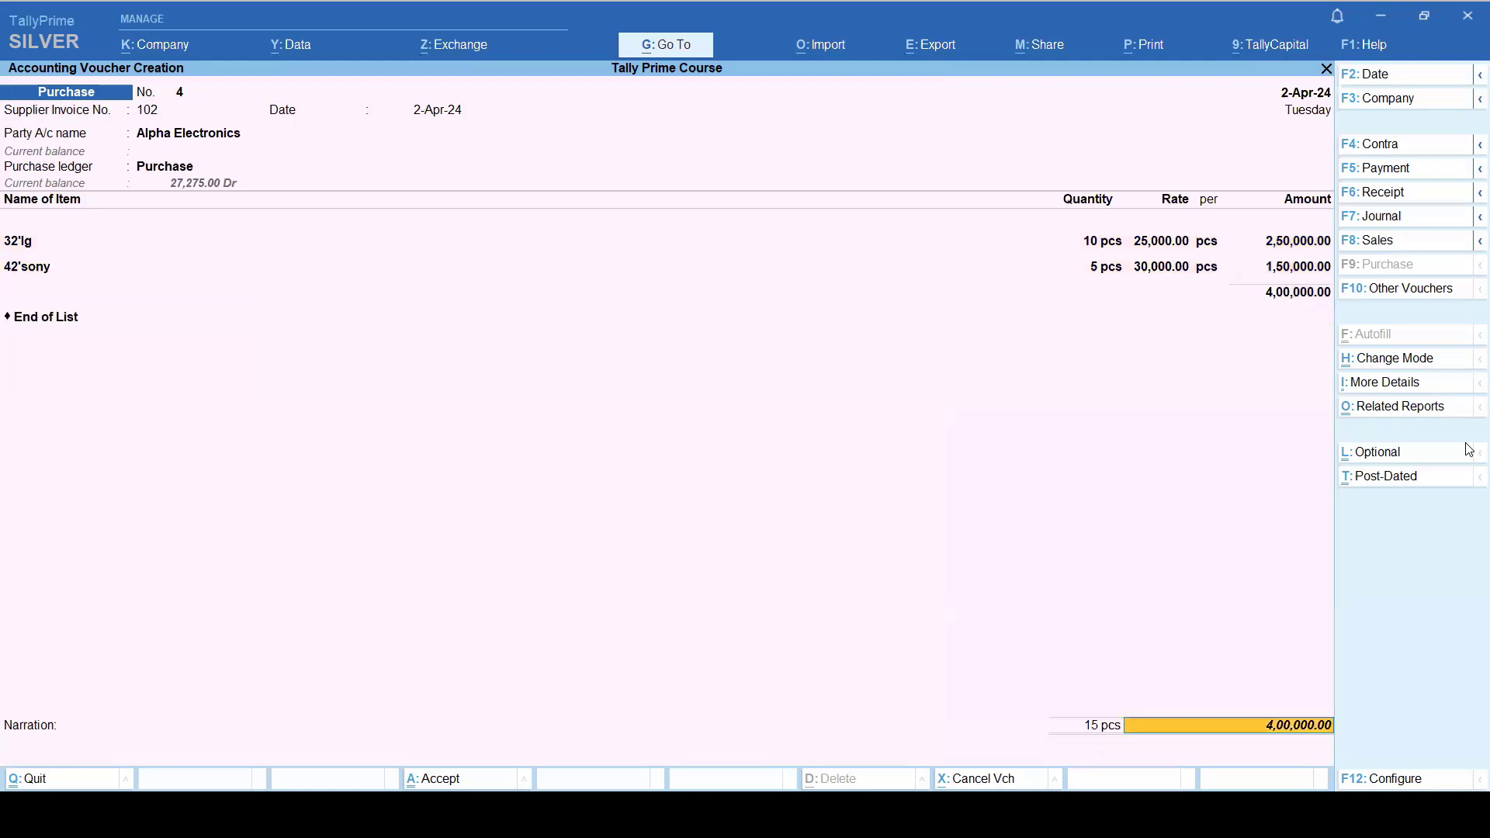
key(Return)
key(Return)
key(Return)
key(Return)
key(Return)
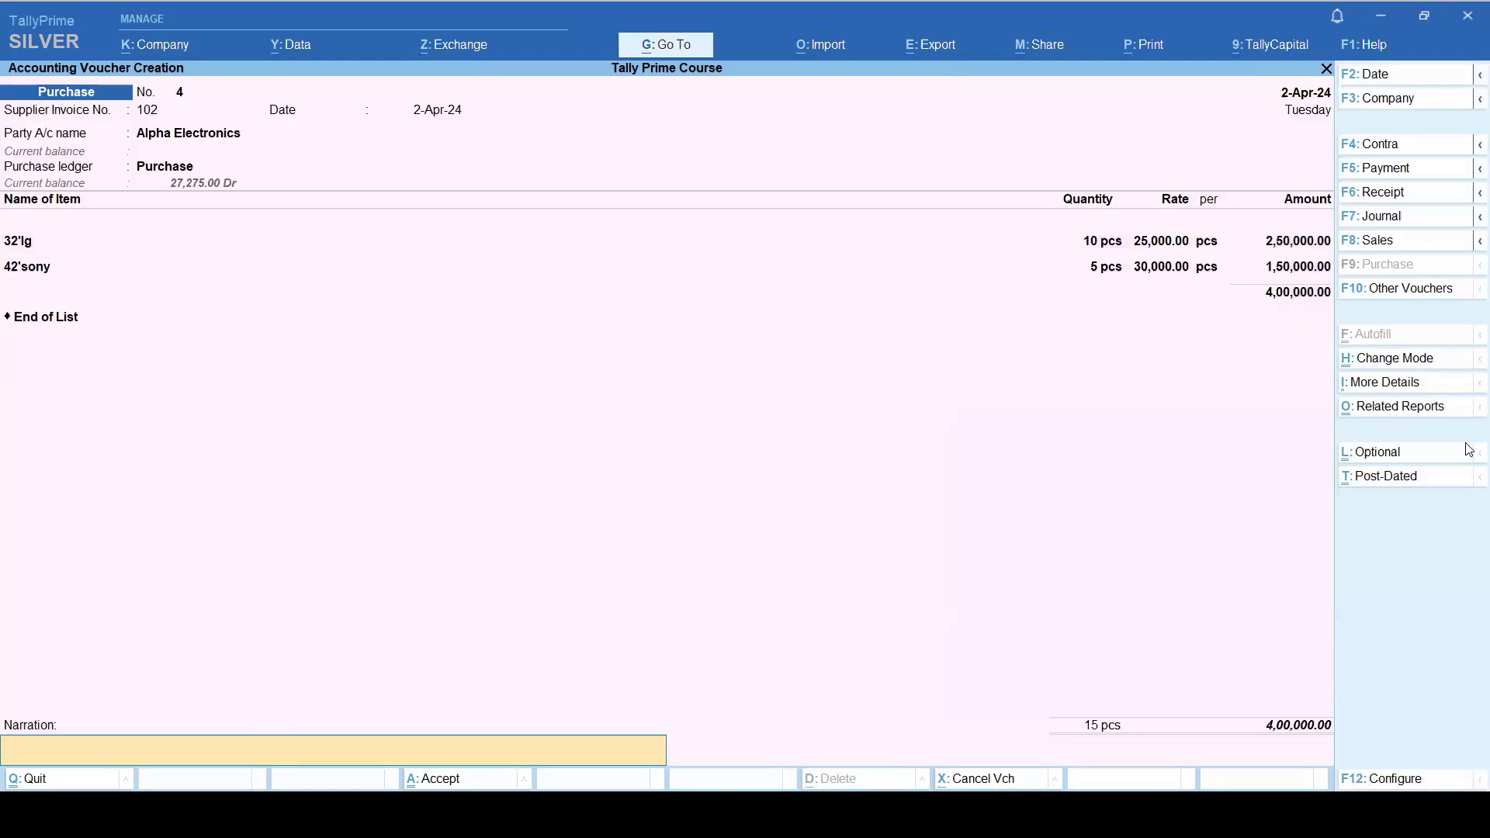
key(Return)
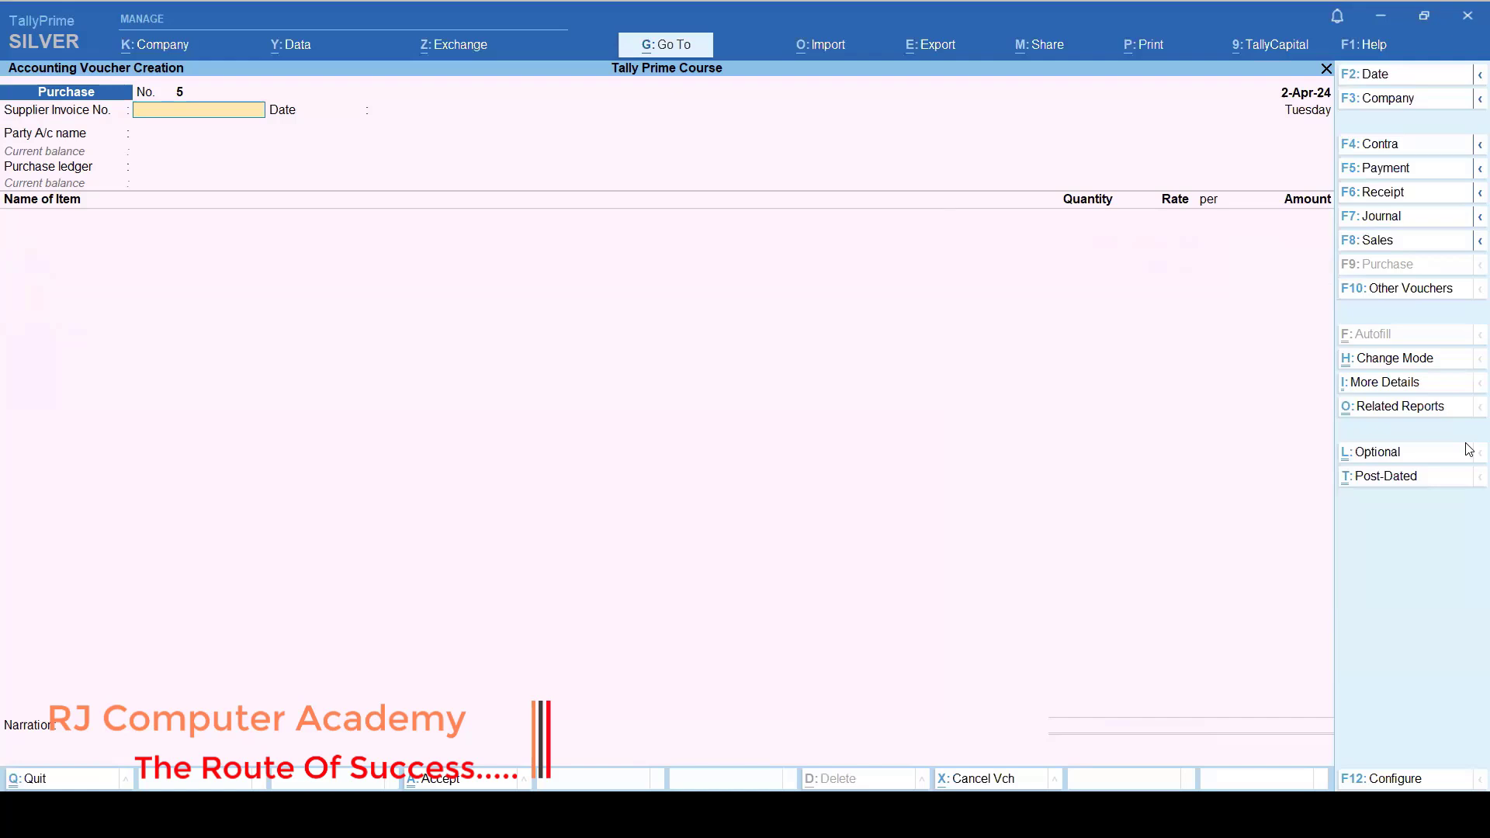
Step: Leave voucher creation and view the Stock Summary in detailed form, with the individual items under each stock group
key(Escape)
key(y)
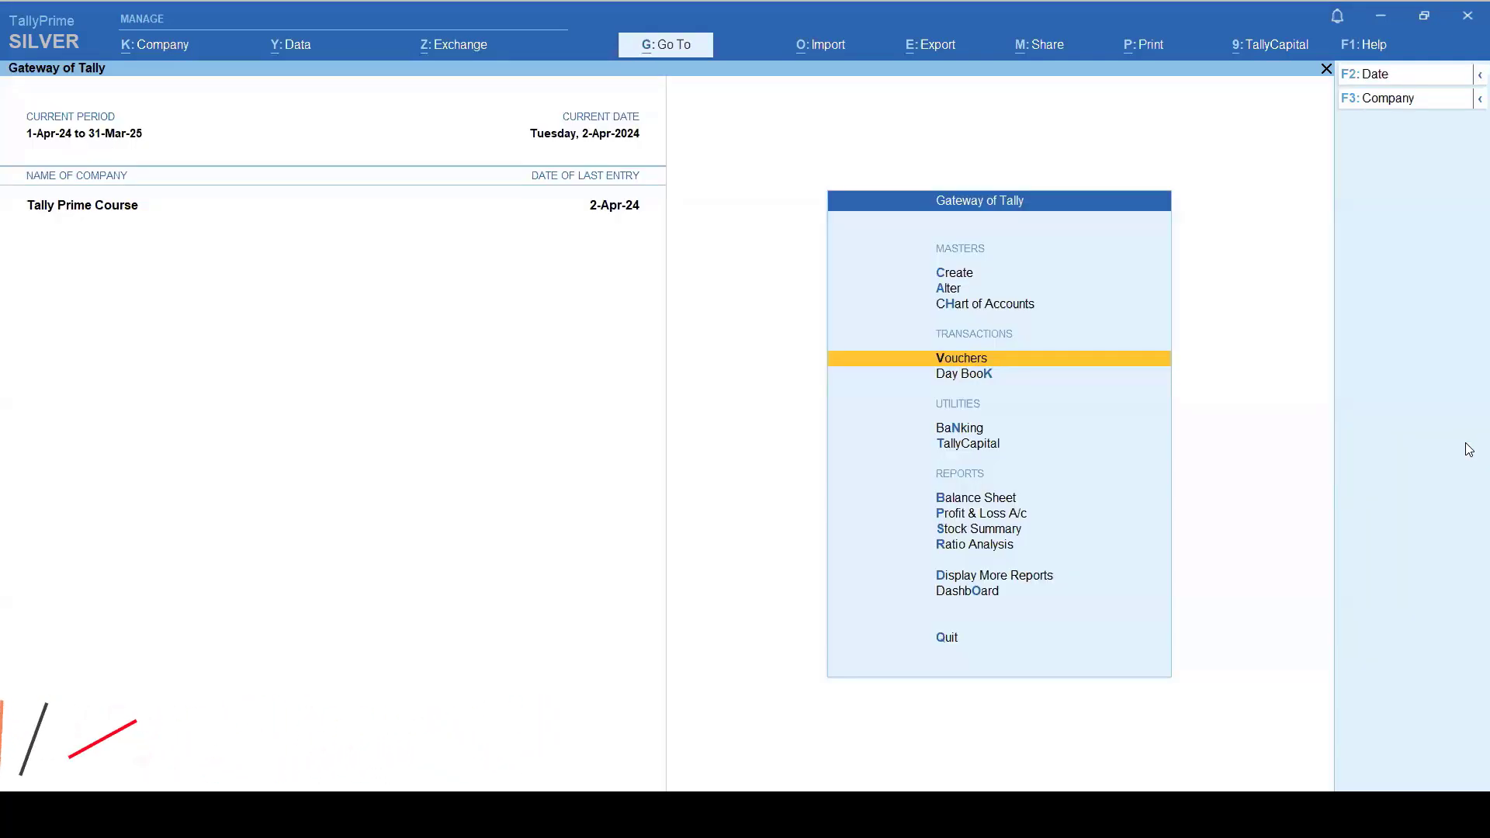
key(Down)
key(Down)
key(Down)
key(Down)
key(Down)
key(Down)
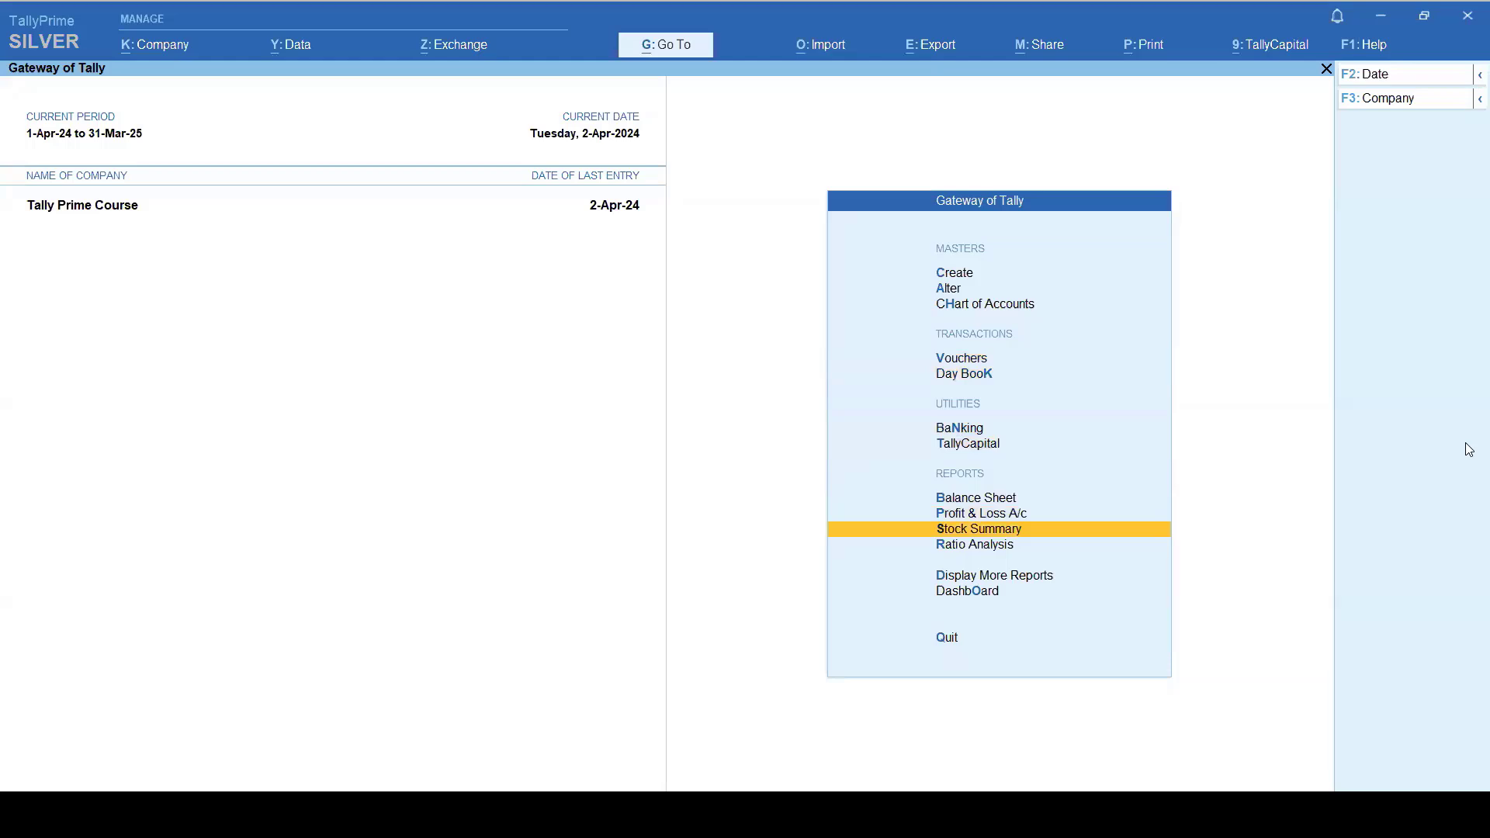
key(Return)
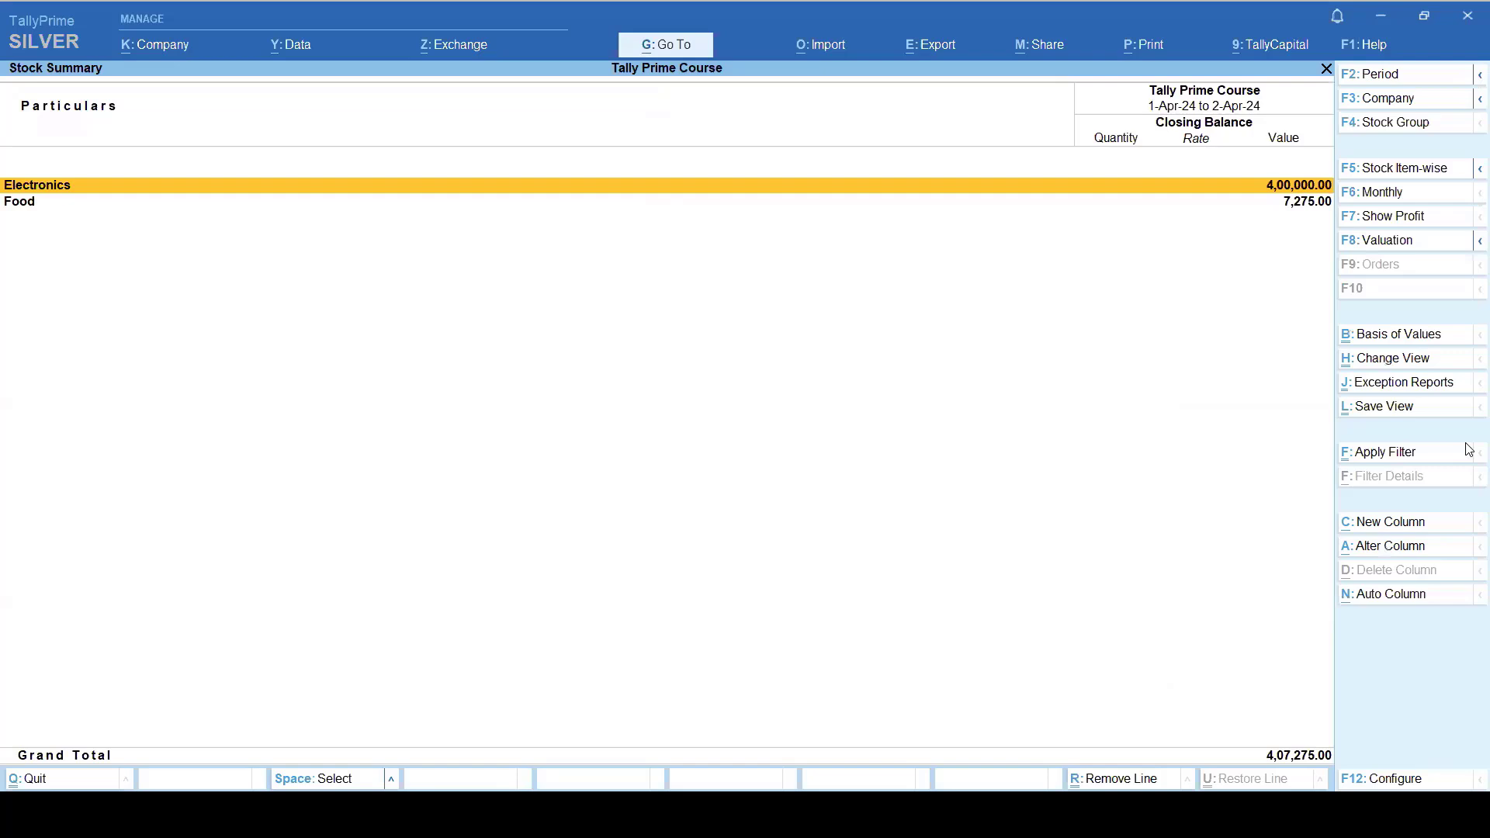
key(alt)
key(alt+F5)
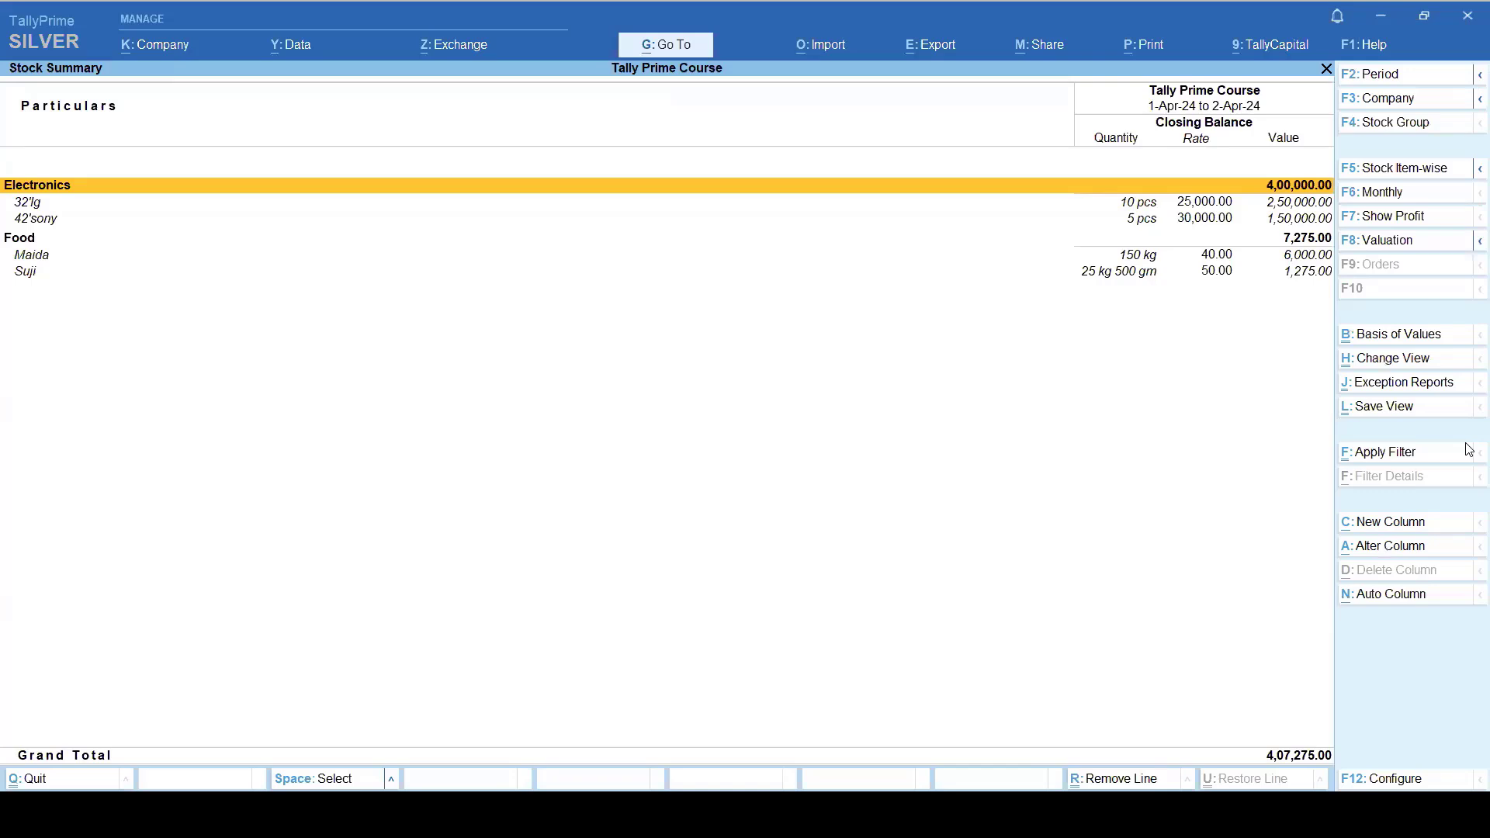
key(F2)
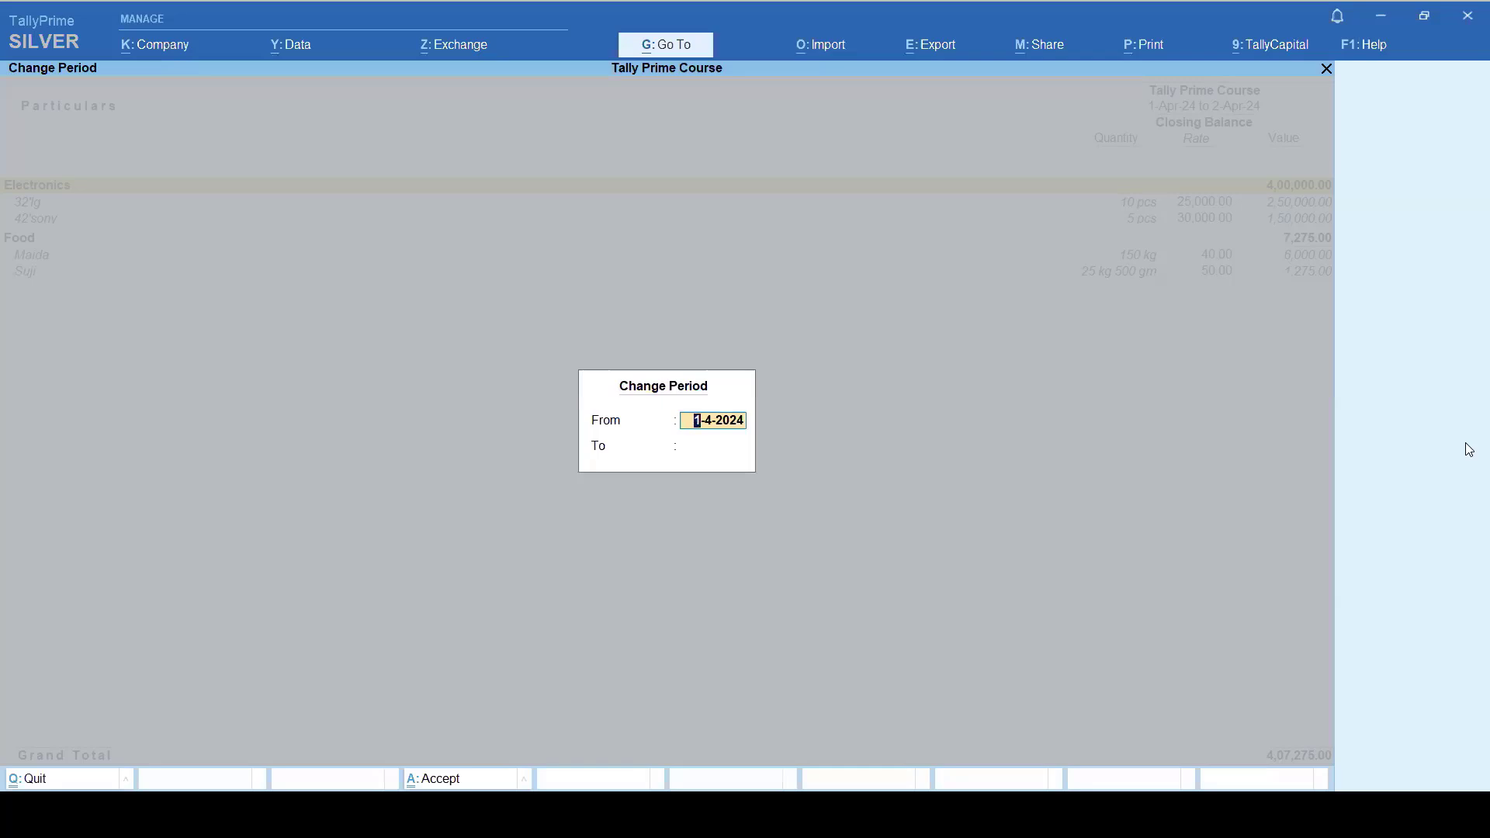
key(Escape)
key(Escape)
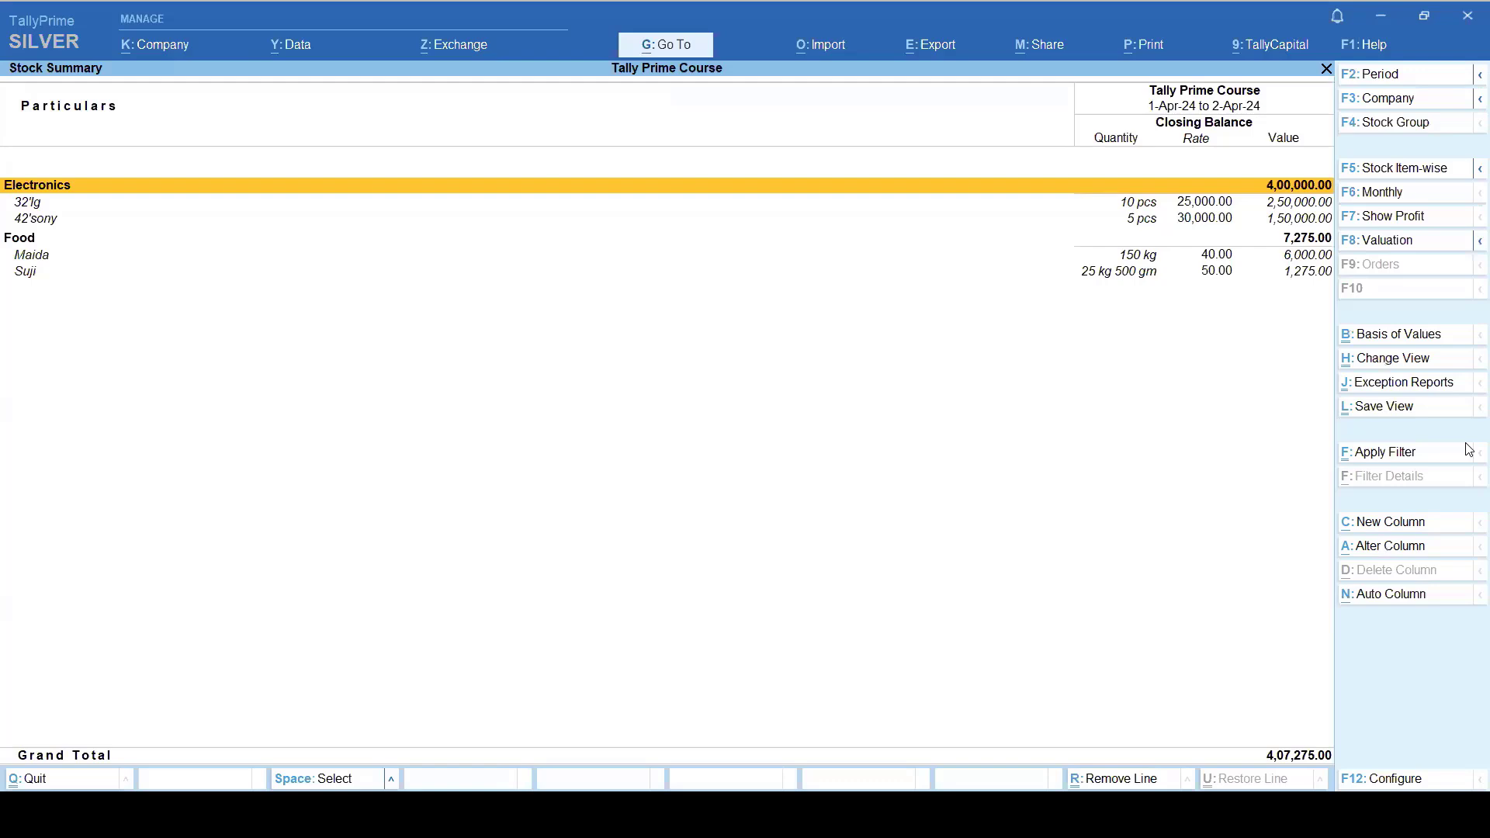
Step: Drill into 32'lg through its April movements to the purchase voucher, then go back and close the Stock Summary
key(Down)
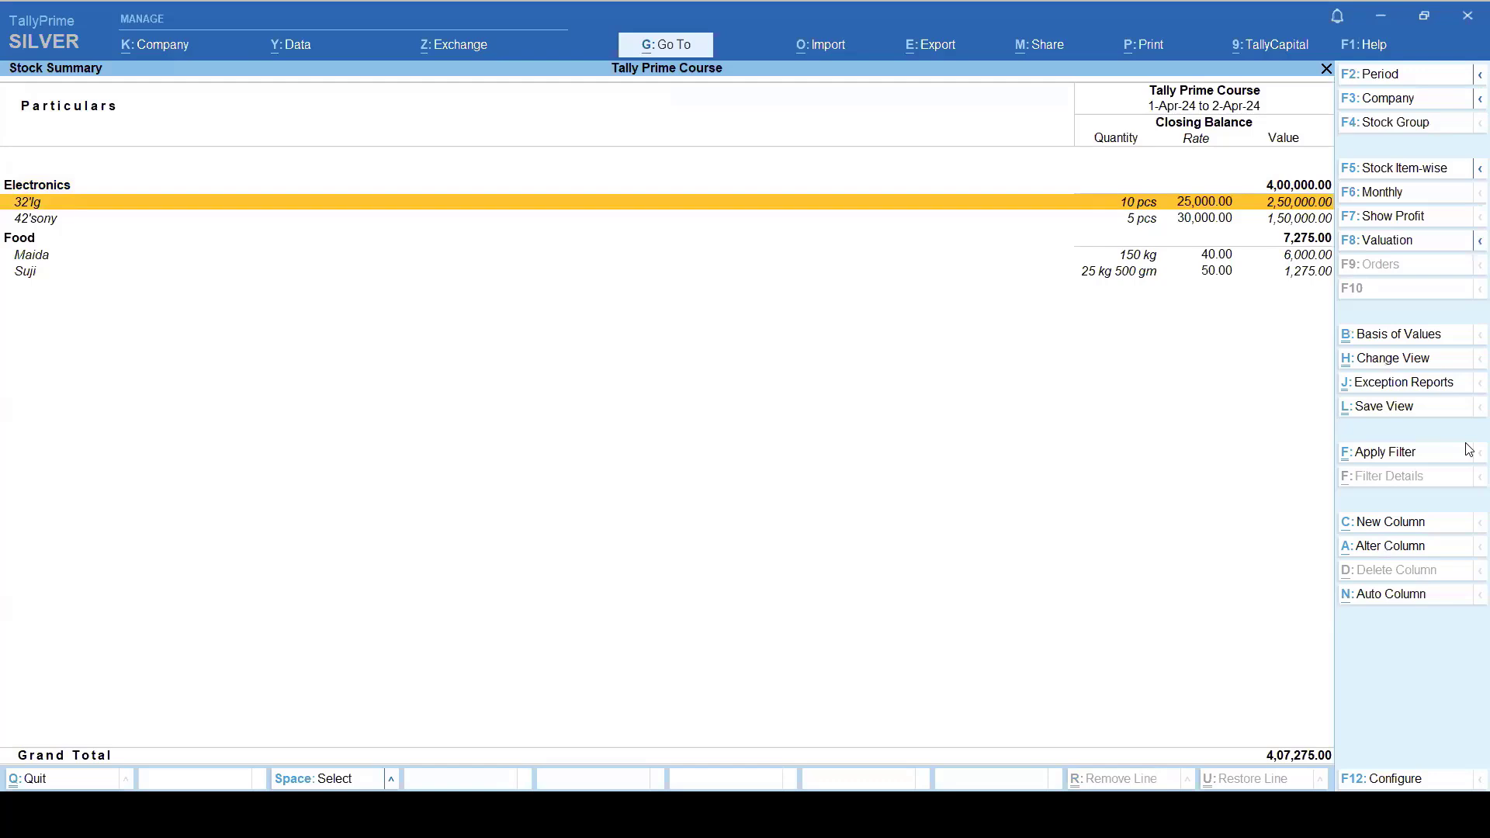
key(Return)
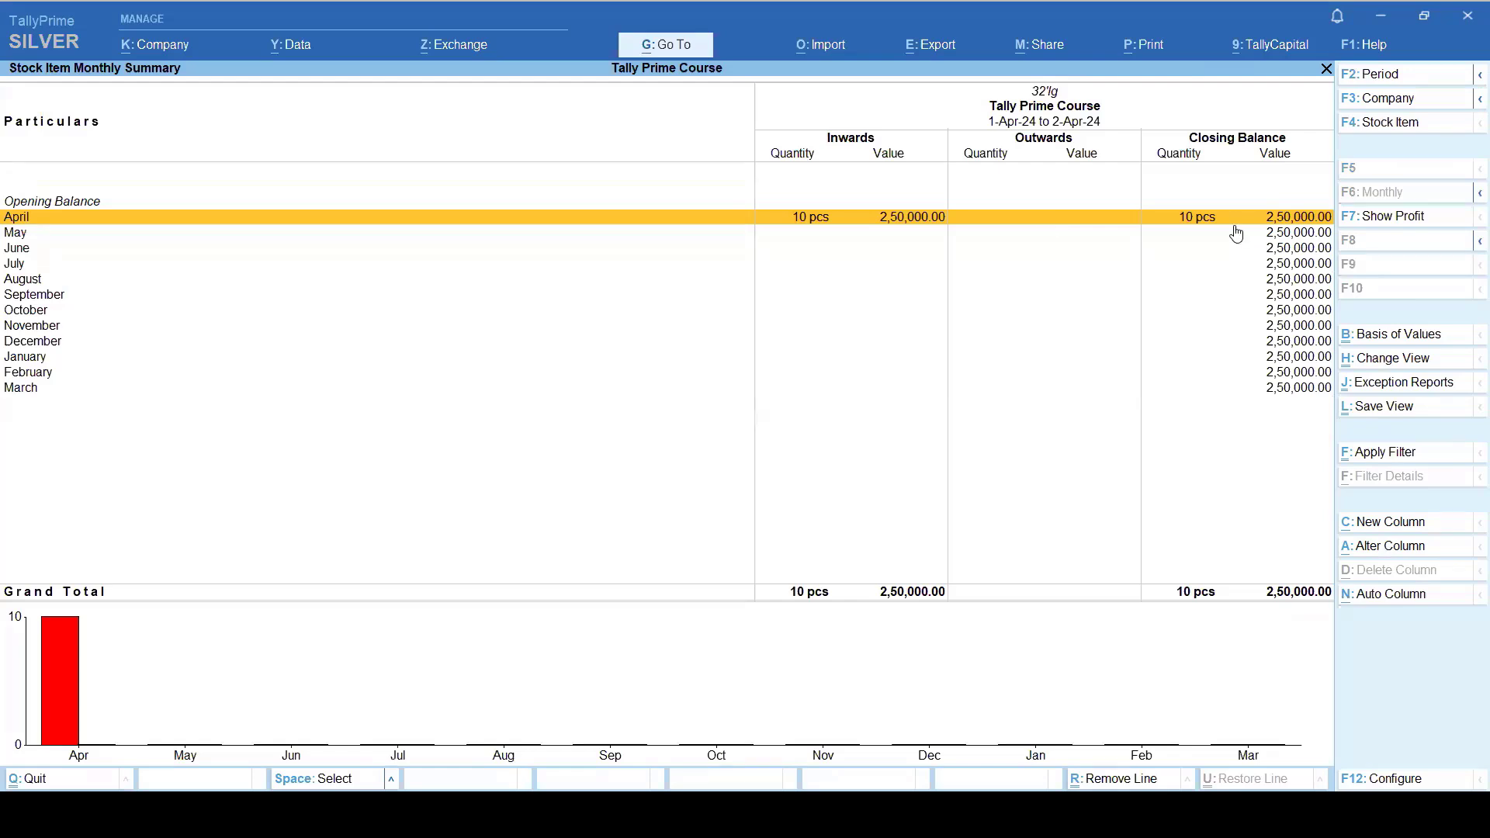
key(Return)
key(Return)
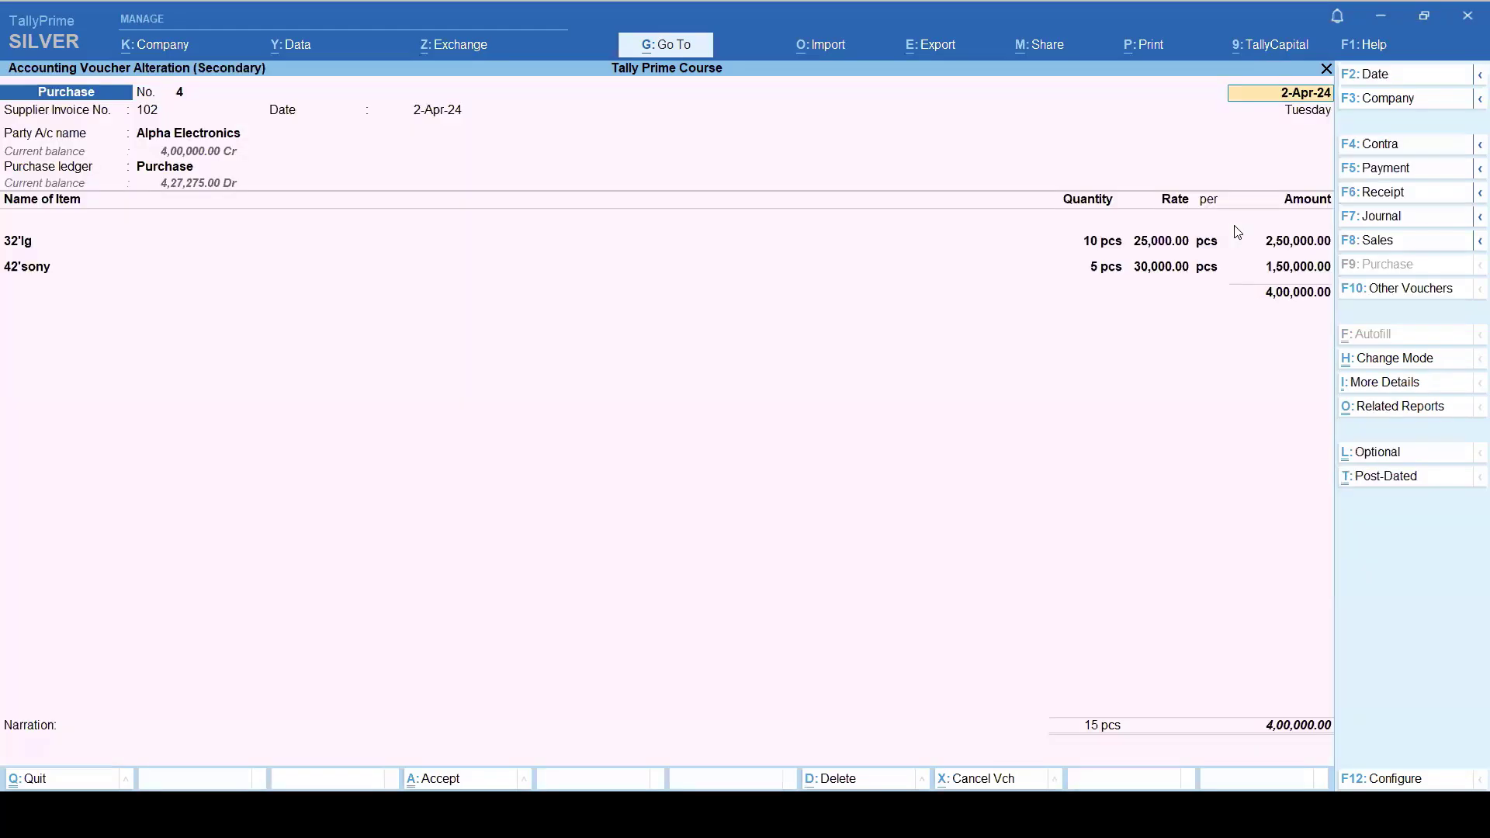
key(BackSpace)
key(Escape)
key(Escape)
key(Escape)
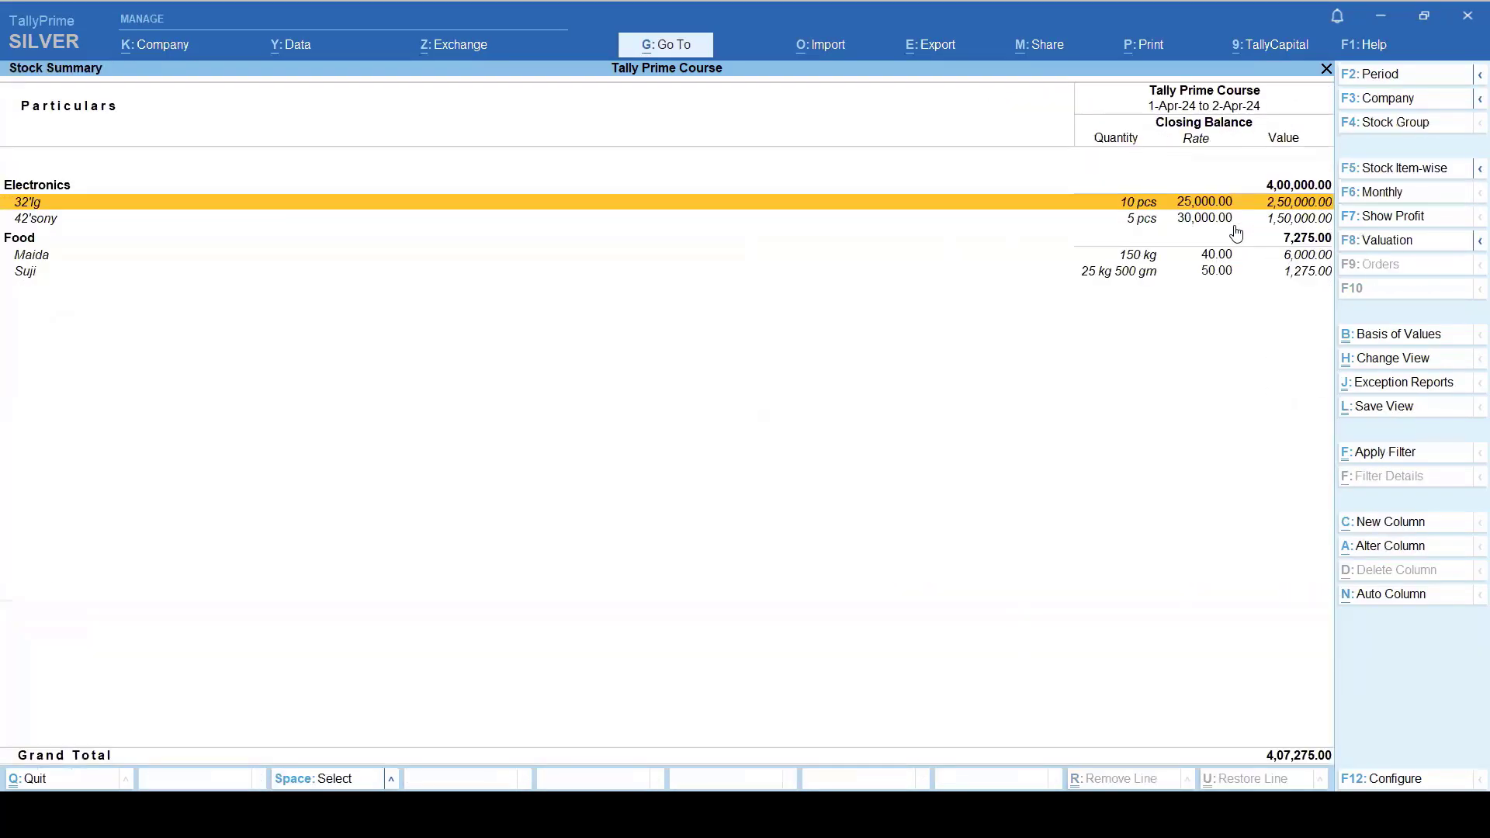
key(Down)
key(Down)
key(Down)
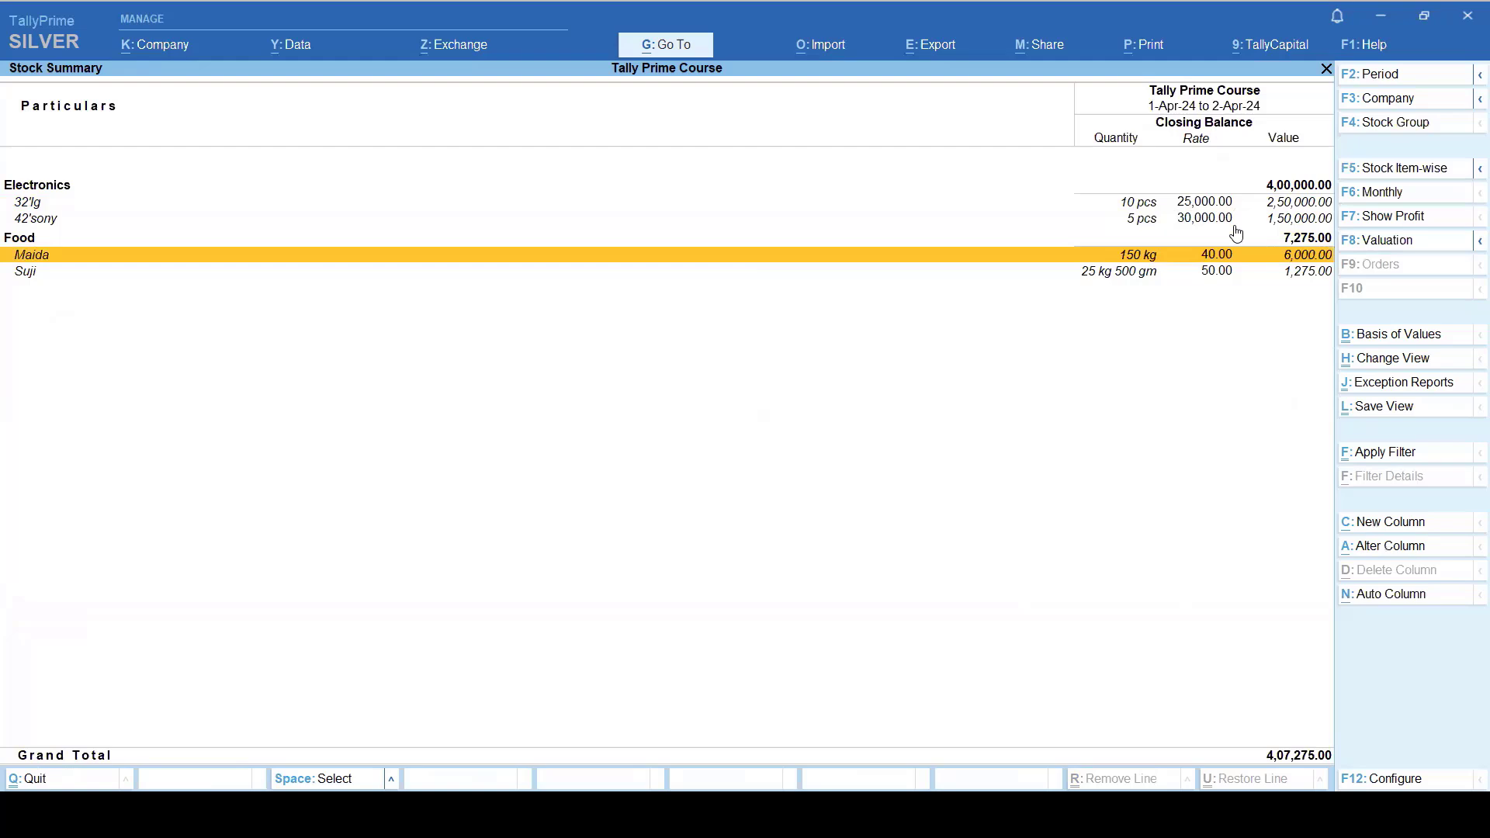
key(Escape)
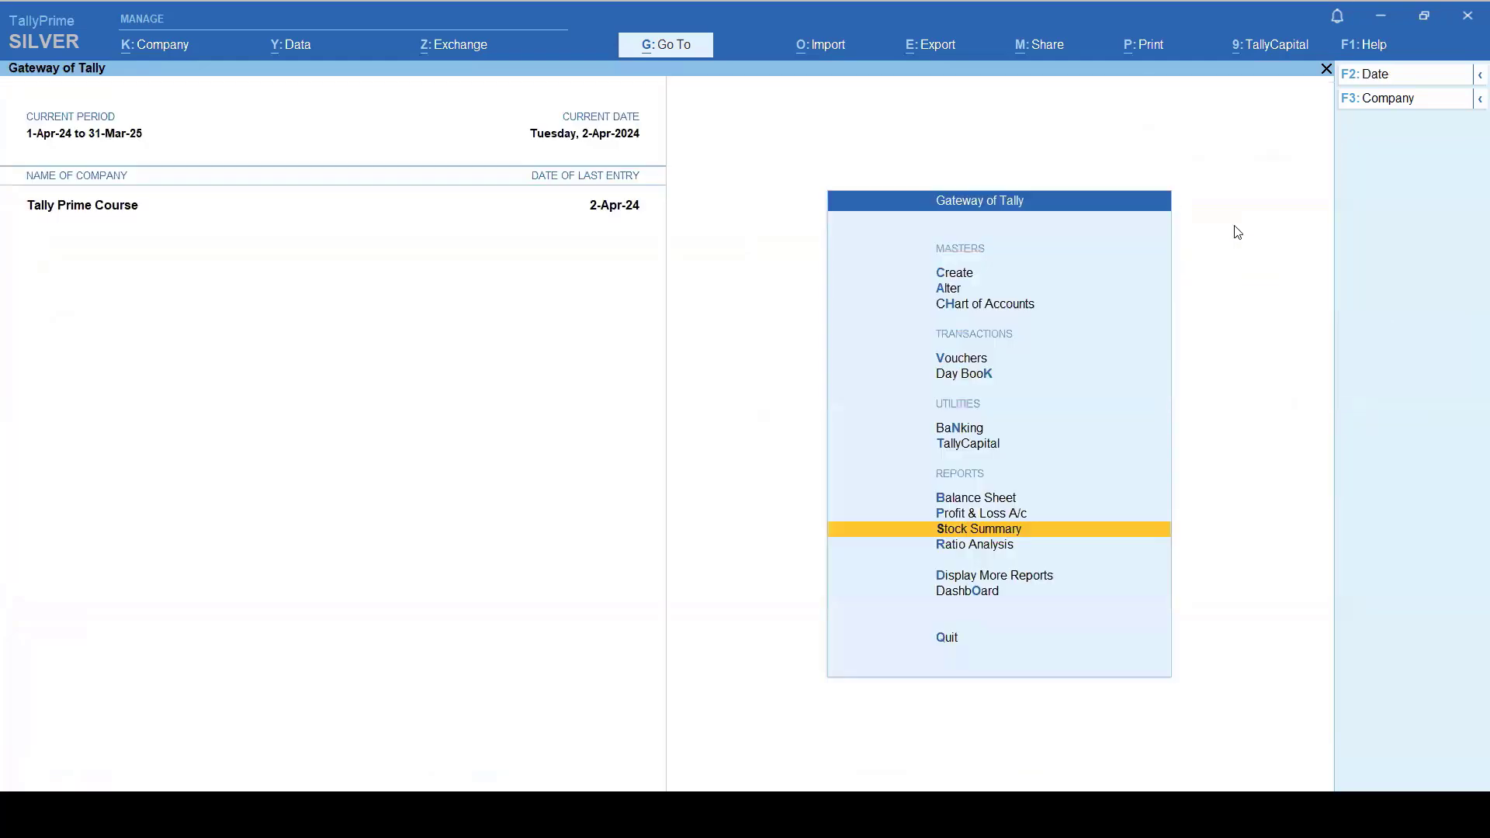
Step: Open the Inventory Books among the additional reports
key(Down)
key(Down)
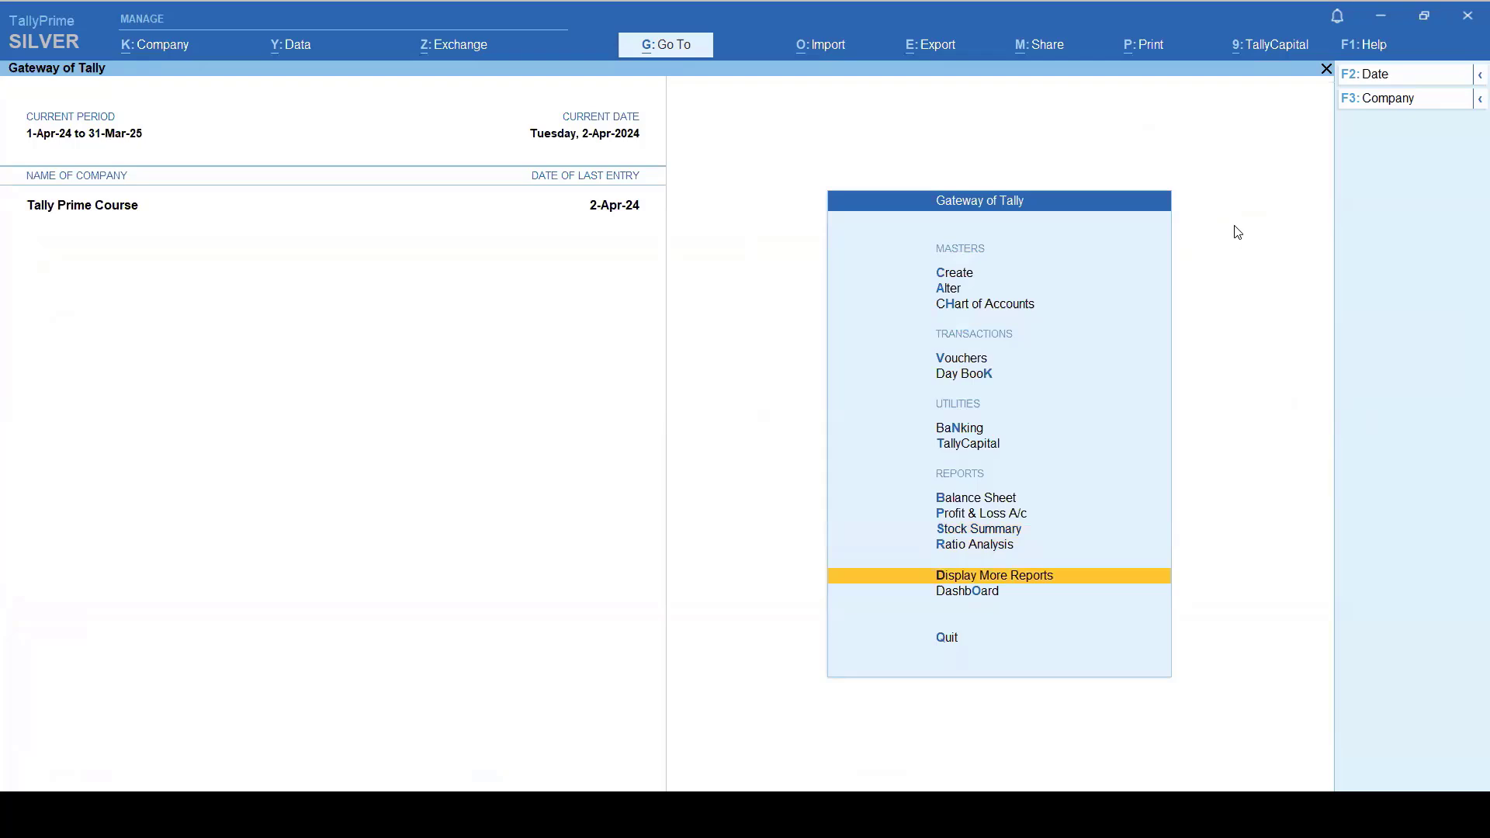
key(Return)
key(Down)
key(Down)
key(Down)
key(Down)
key(Down)
key(Down)
key(Down)
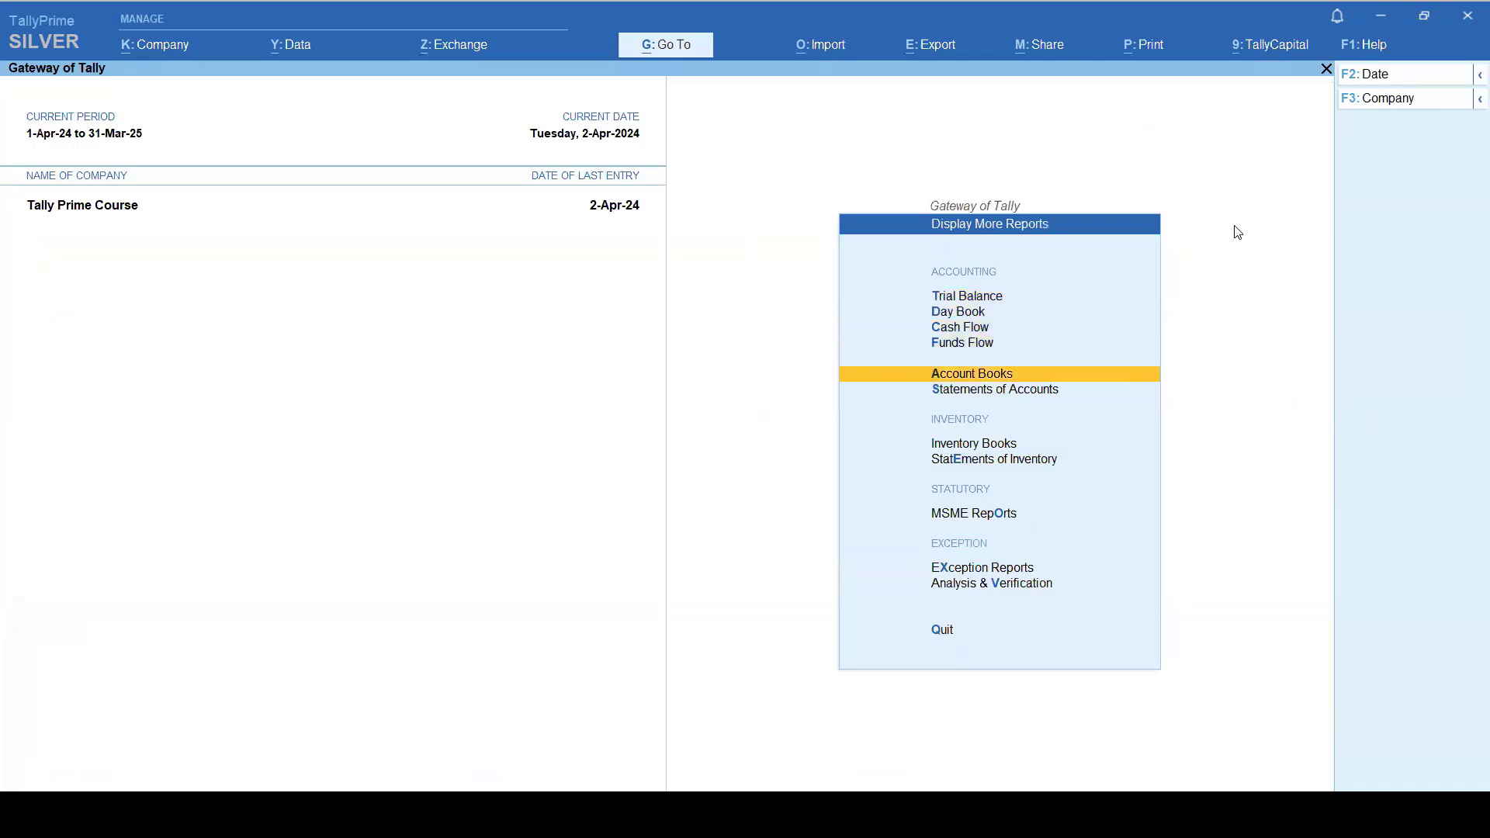
key(Up)
key(Return)
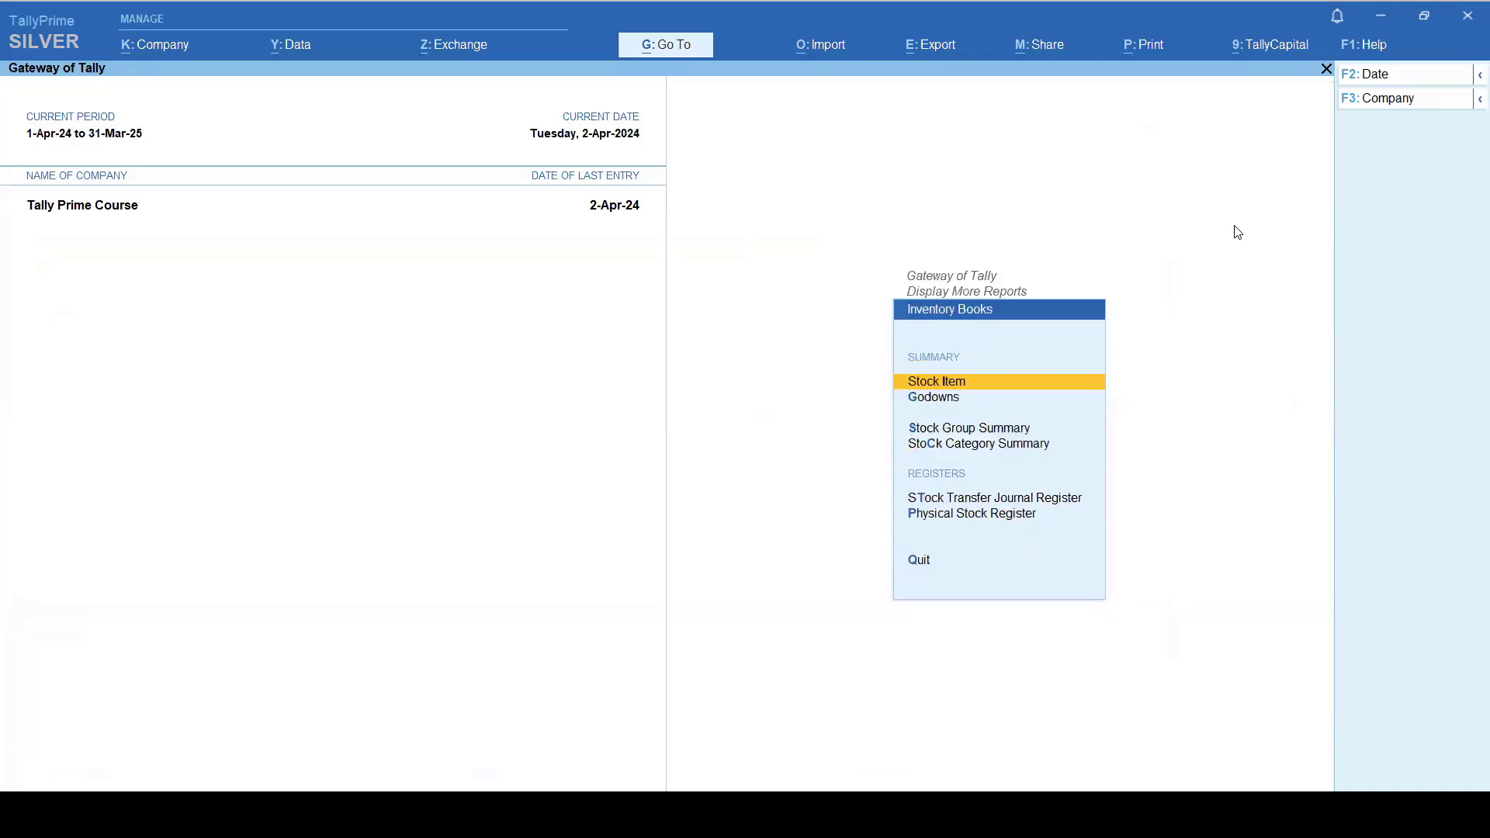
Step: View the Godown Summary for Gt Road in detailed form with its individual stock items
key(Down)
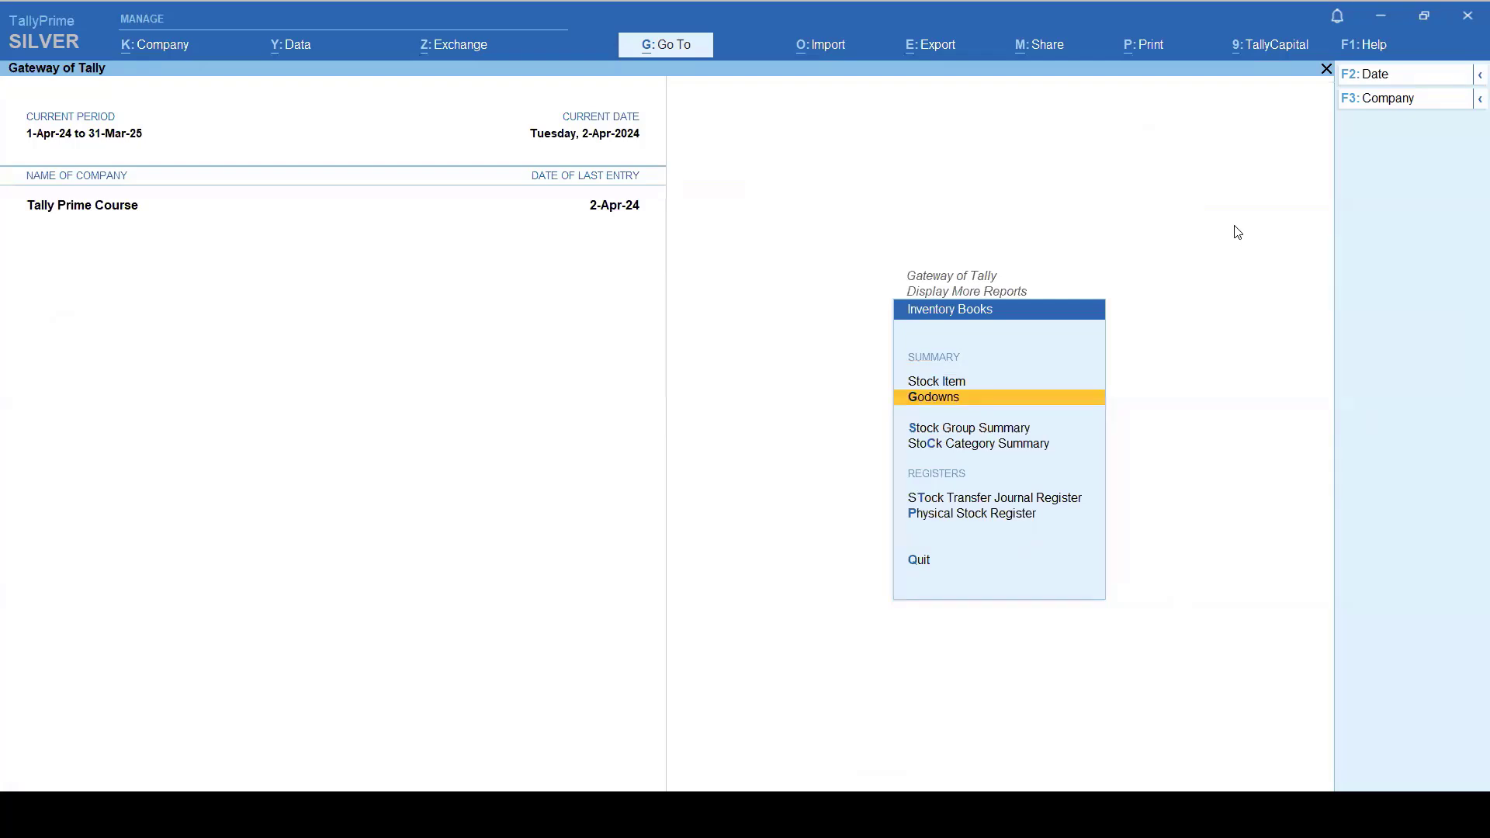
key(Return)
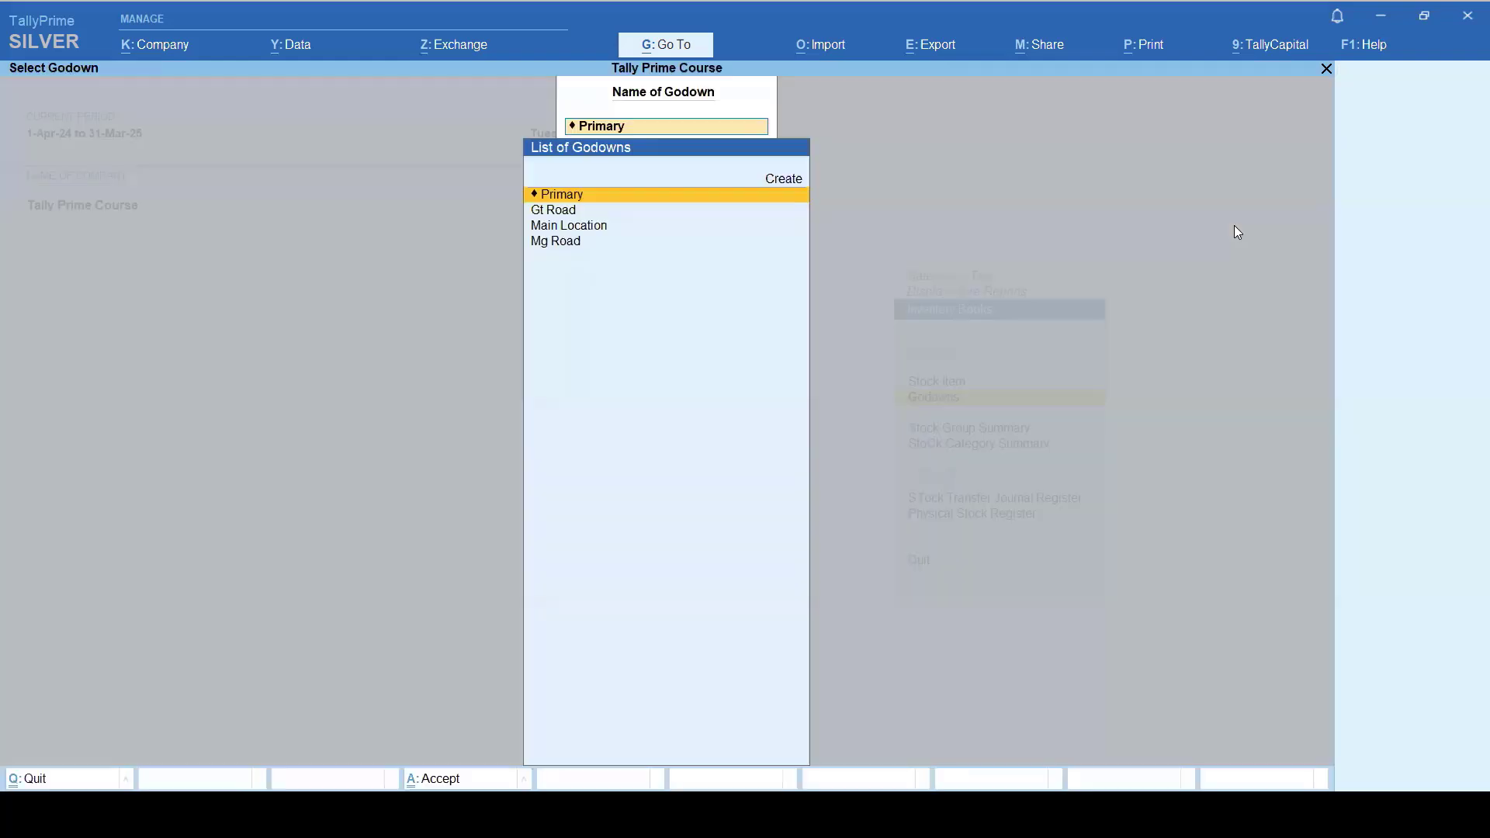
key(Down)
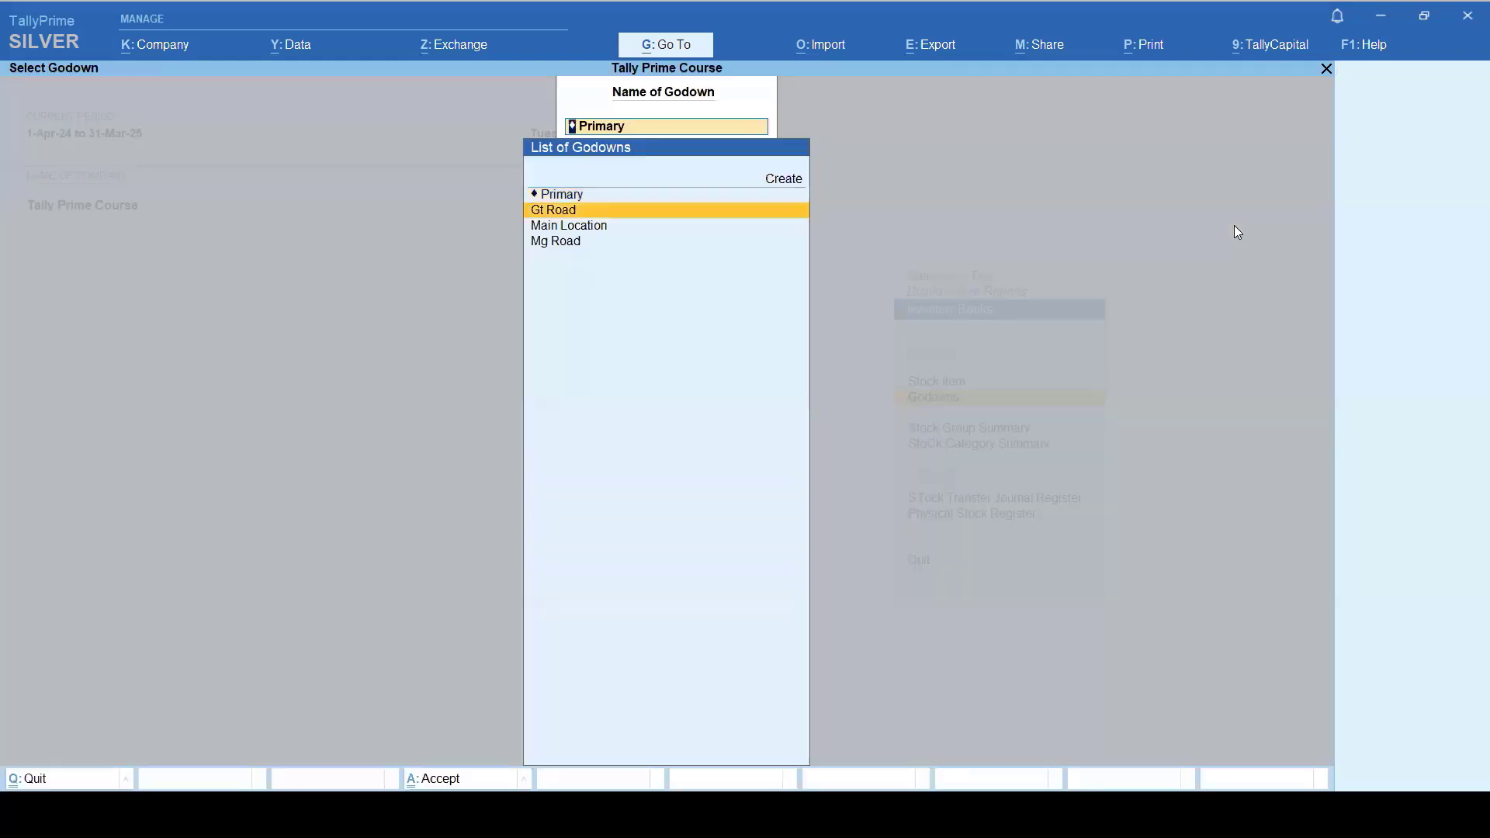
key(Return)
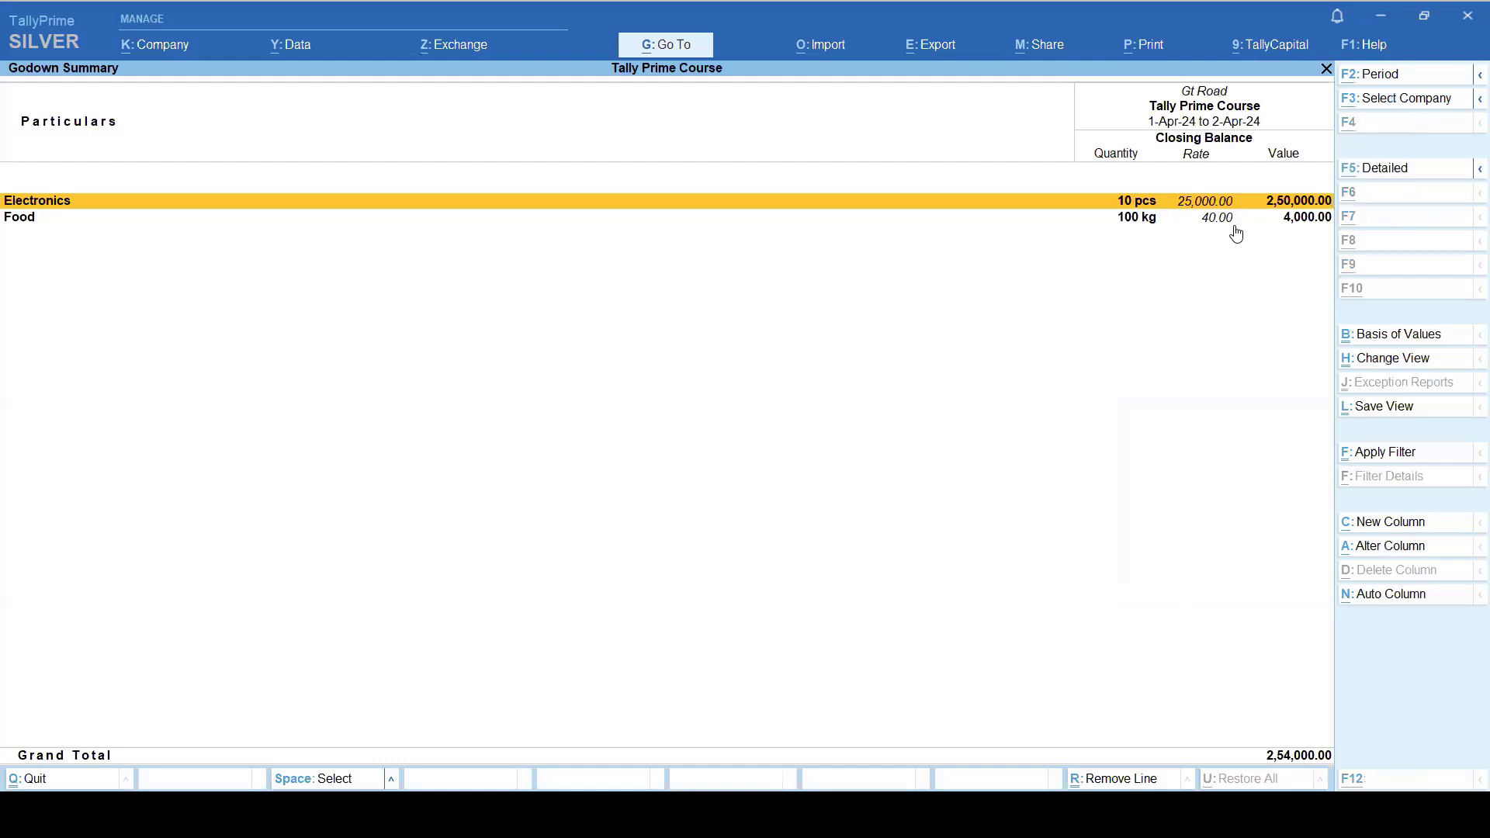
key(alt+F5)
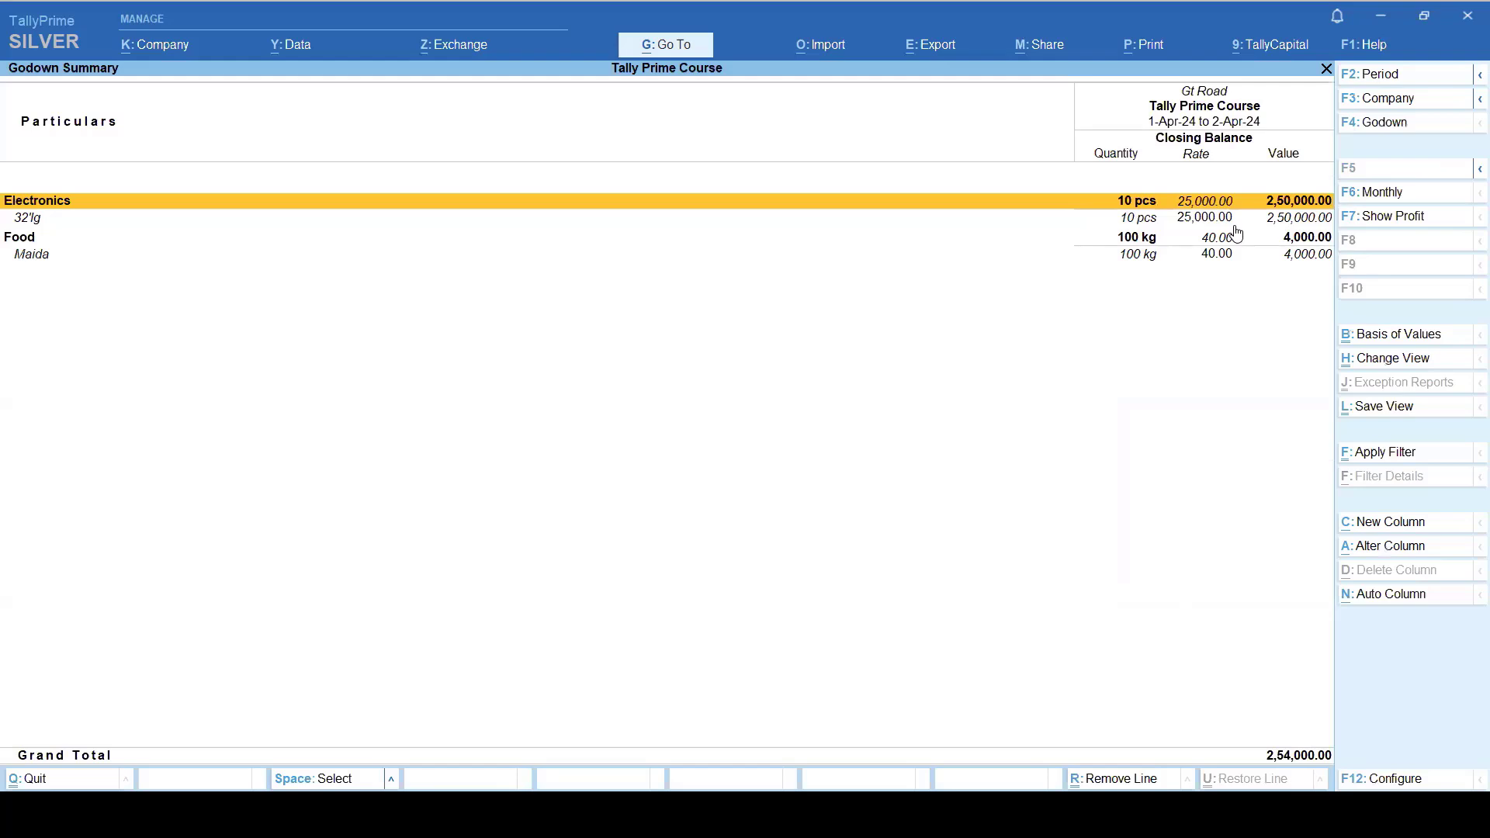
Step: Switch the Godown Summary to Mg Road, examine its individual stock items and close the report
key(F4)
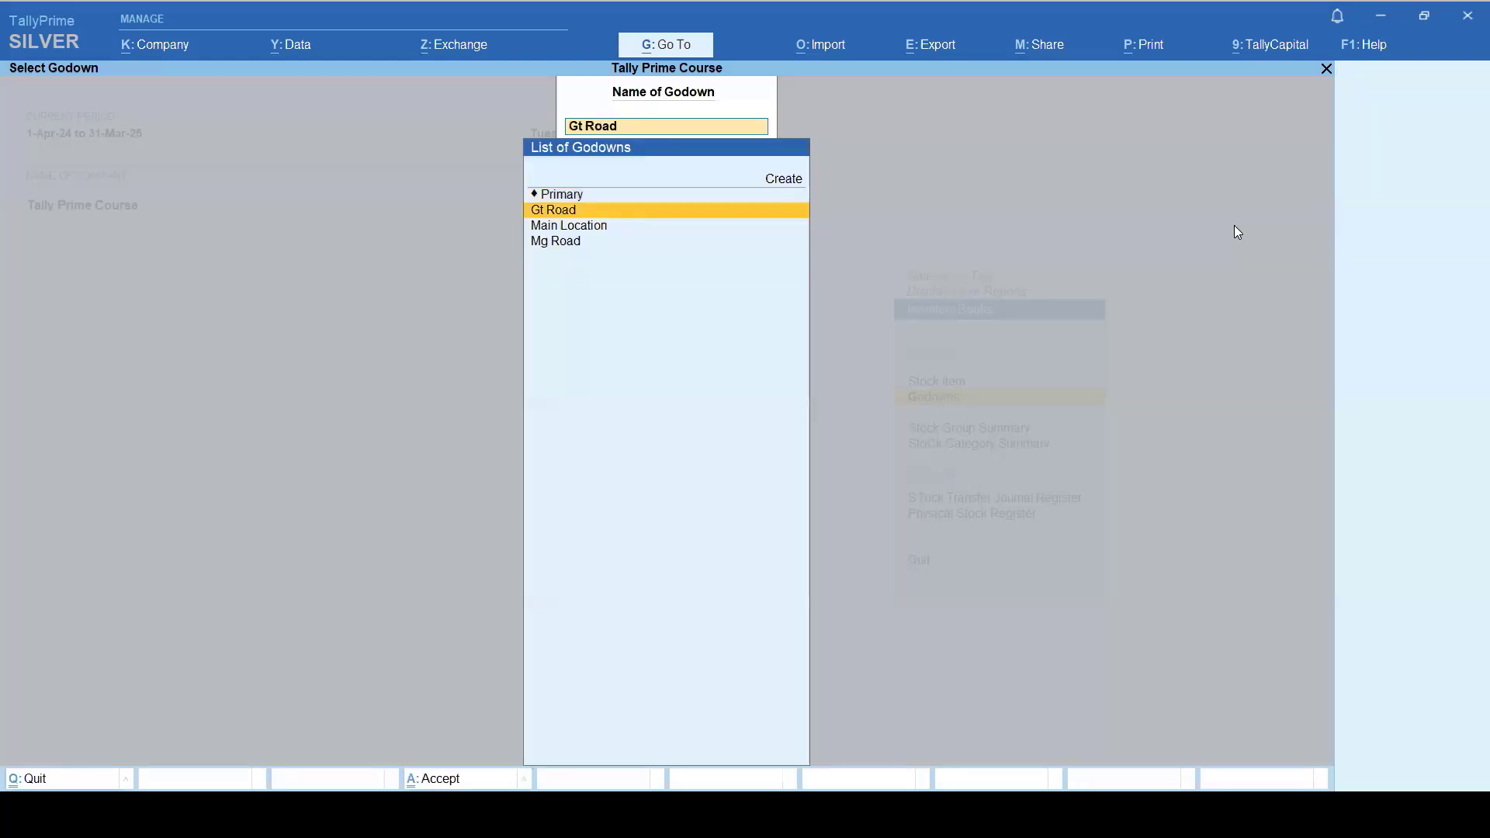
key(Down)
key(Down)
key(Return)
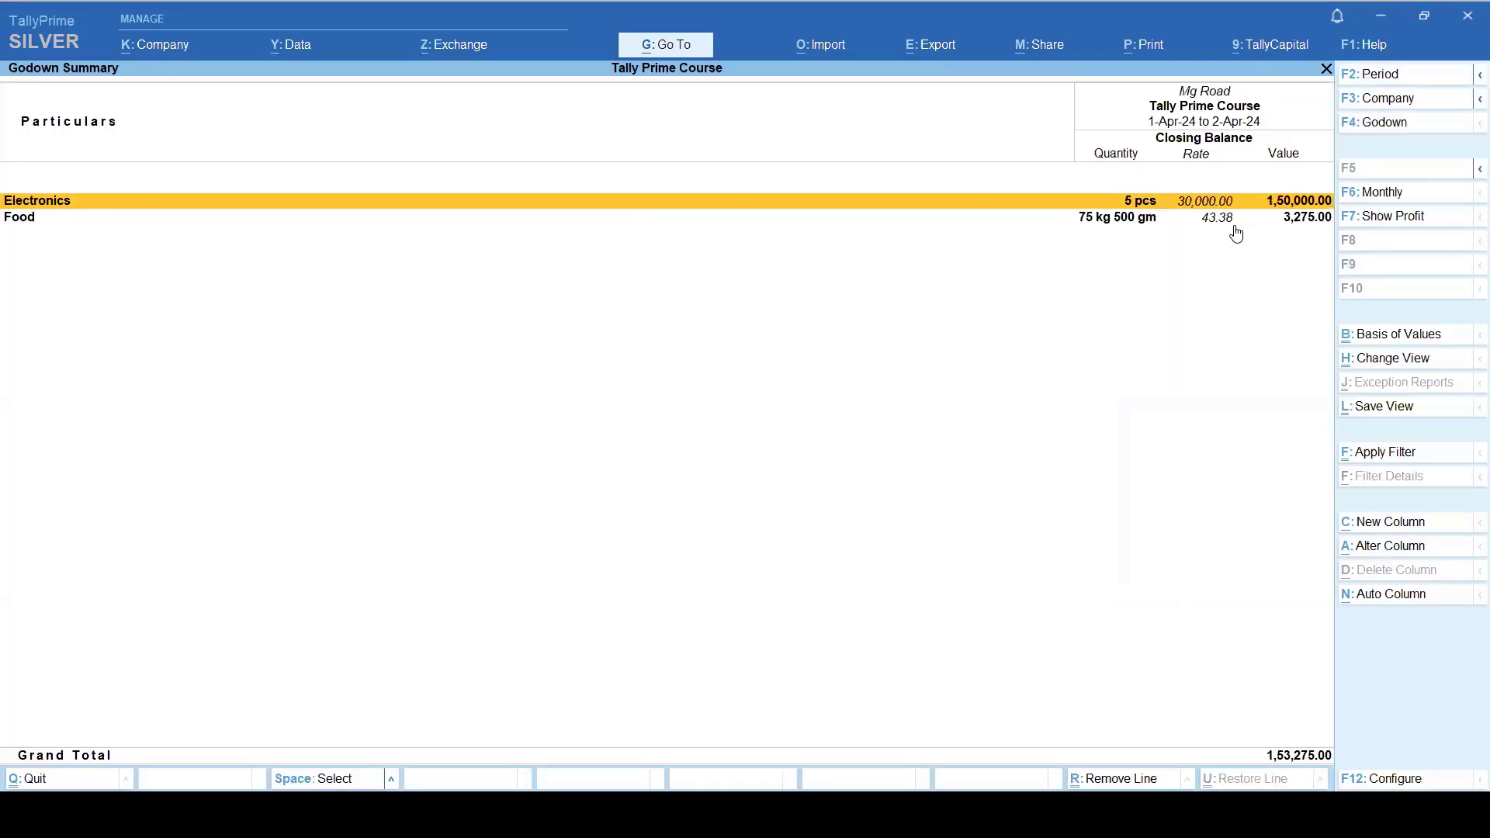
key(alt+F5)
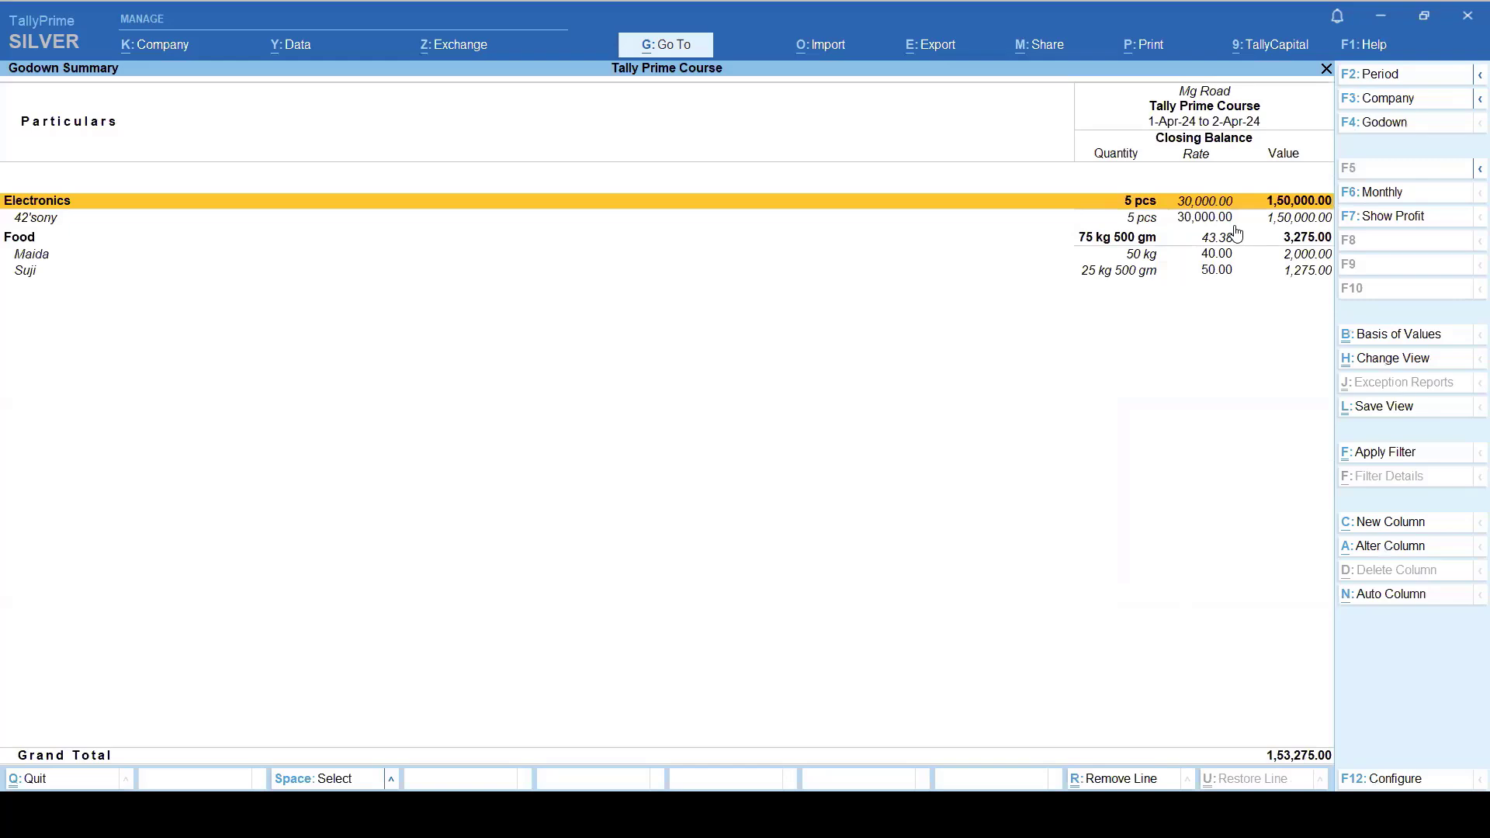
key(Escape)
key(Escape)
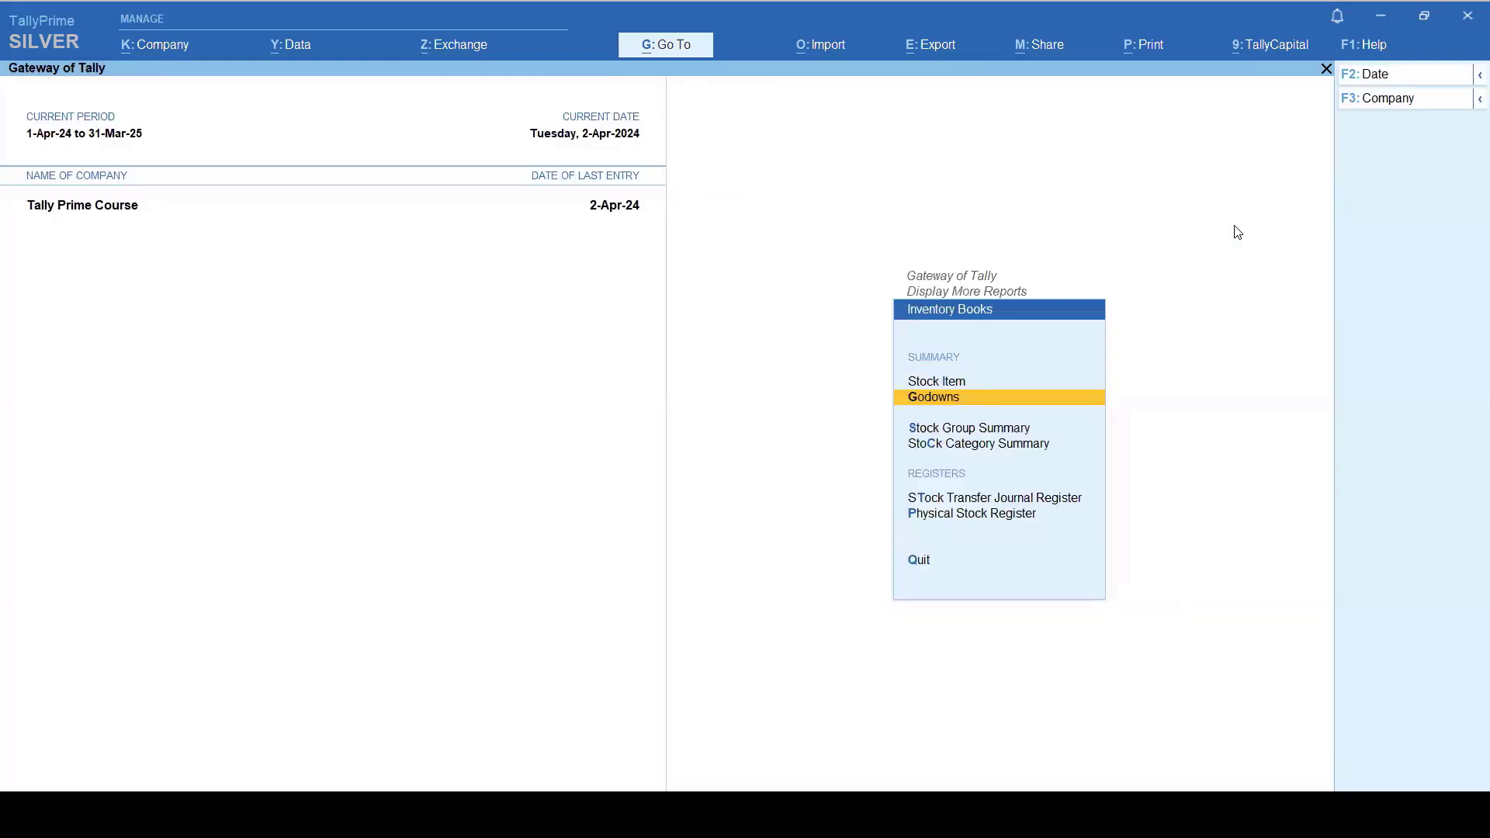
key(Down)
key(Down)
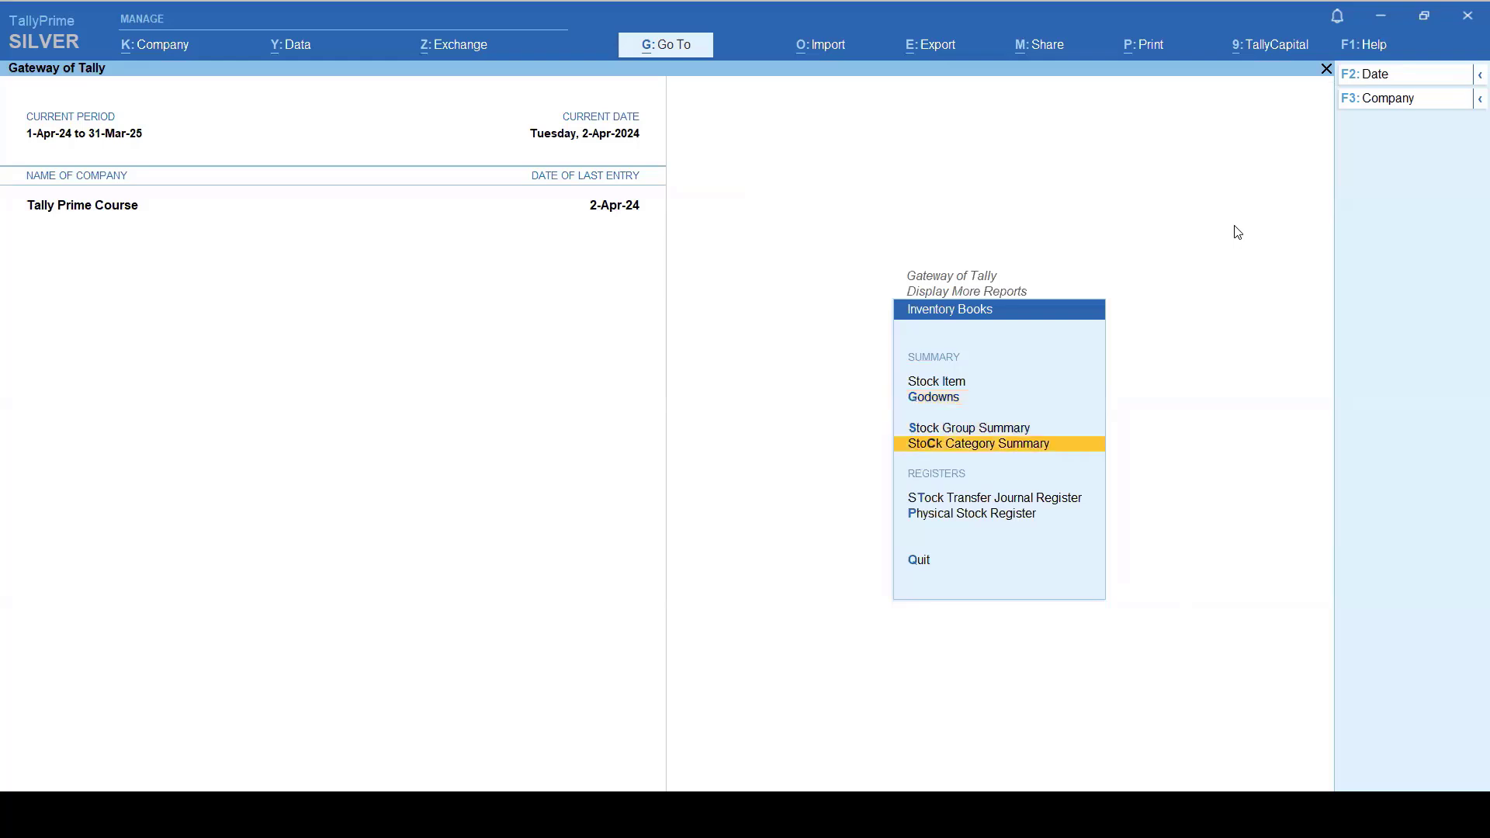
key(Up)
key(Return)
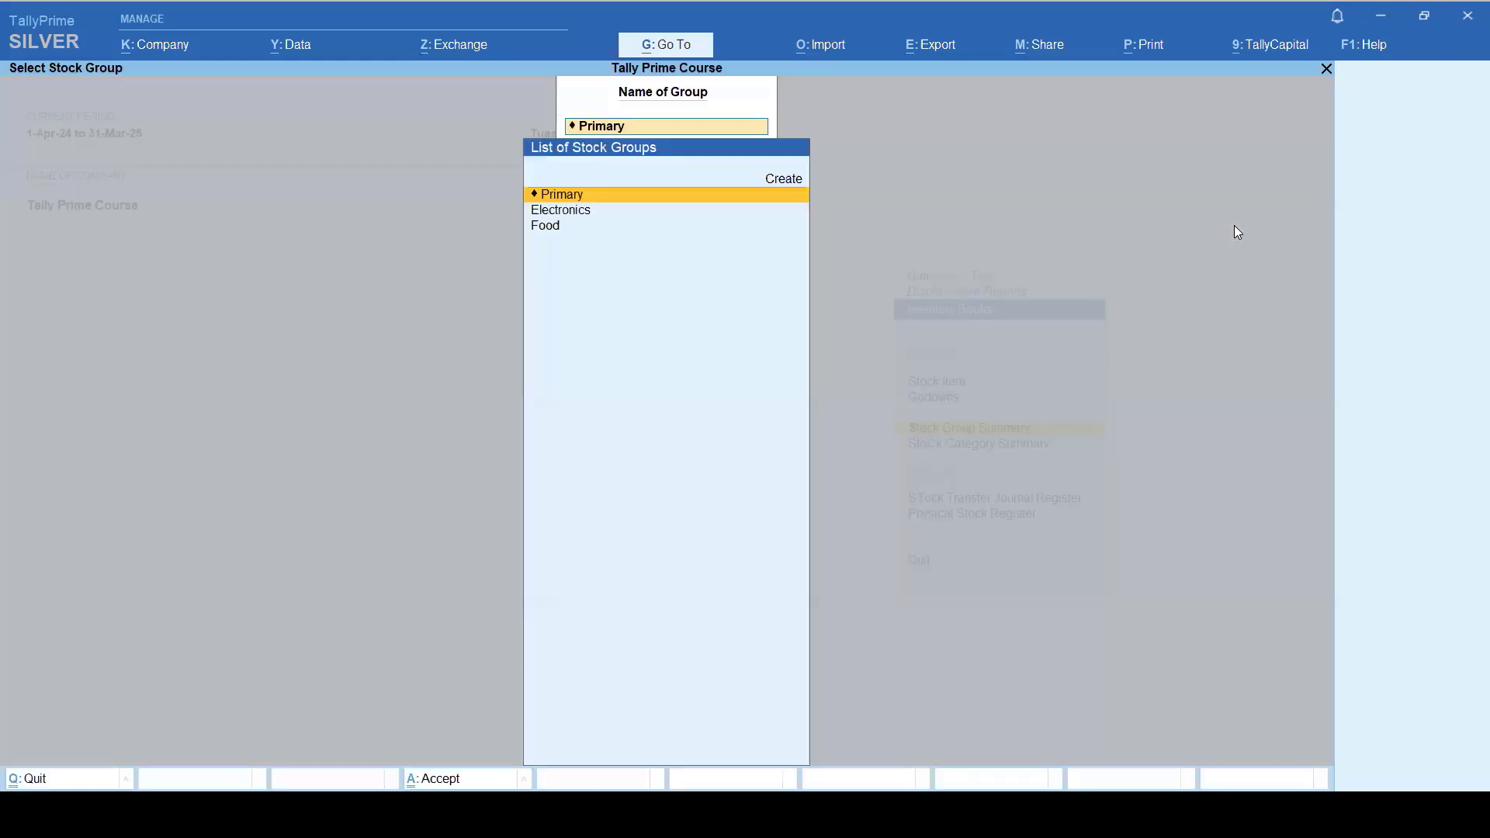
key(Escape)
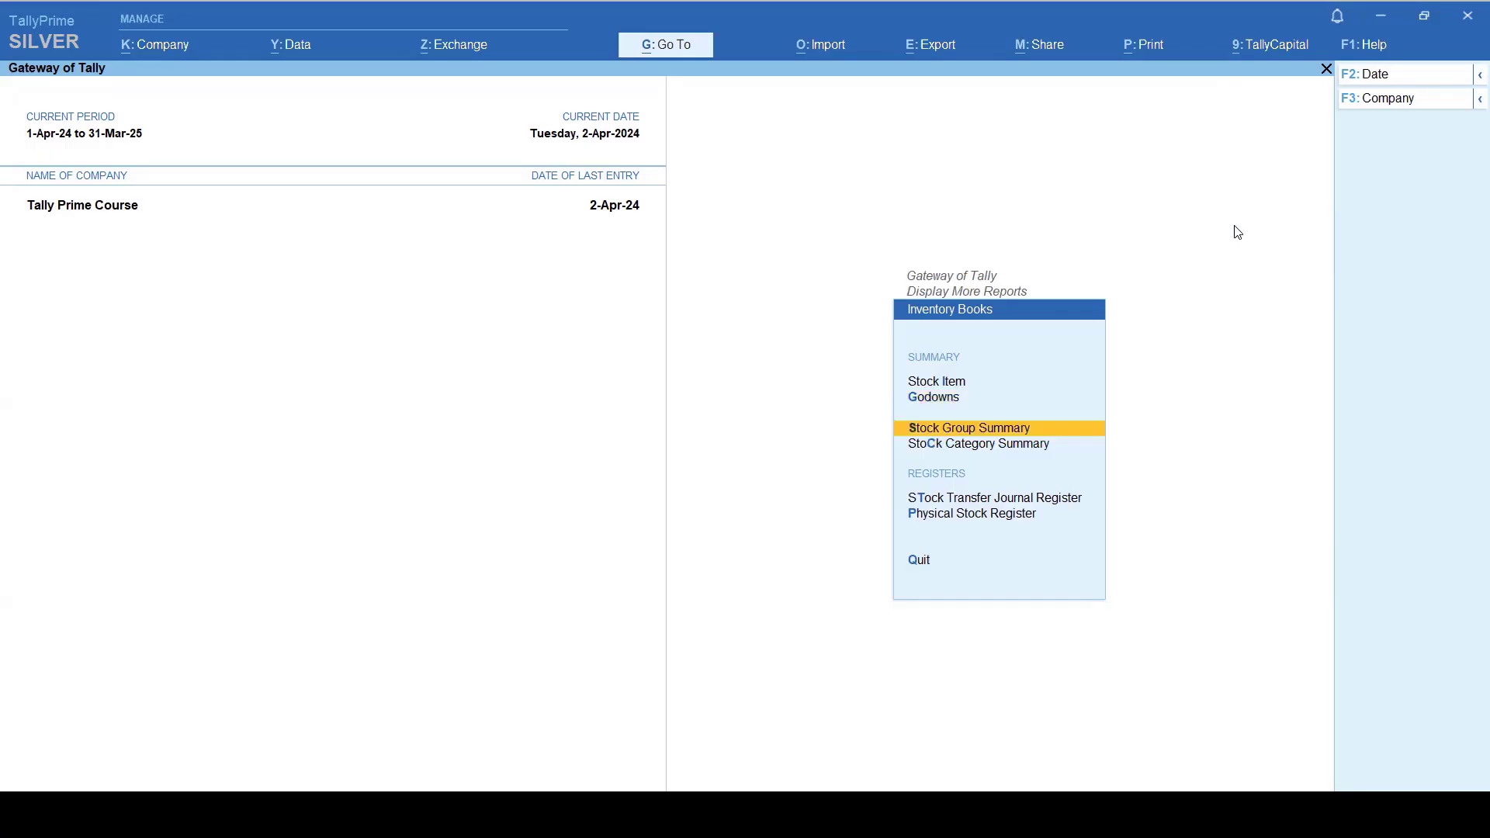
Step: Open the Stock Category Summary for the Tv category
key(Down)
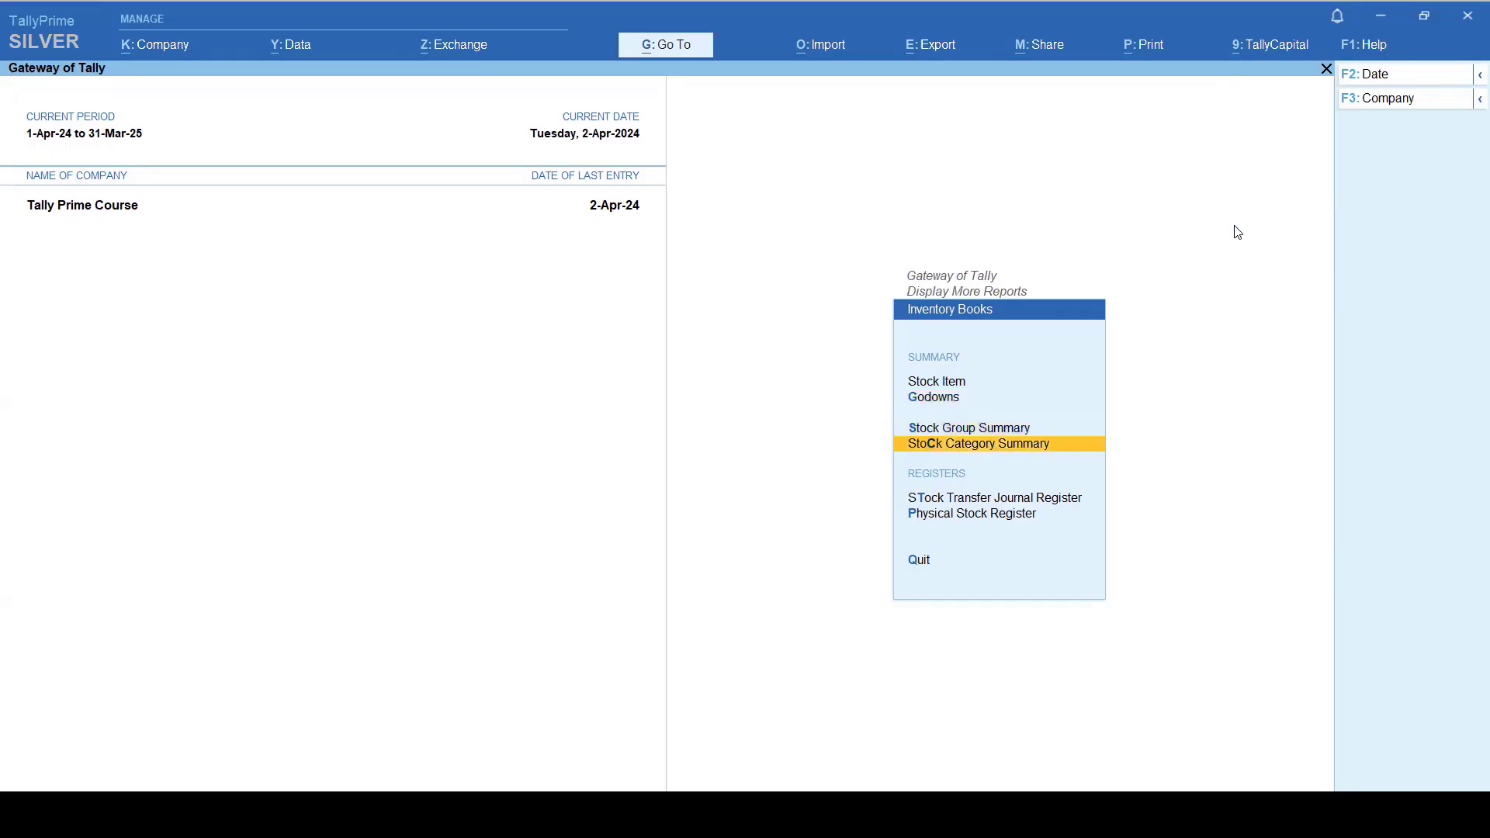
key(Return)
key(Down)
key(Down)
key(Down)
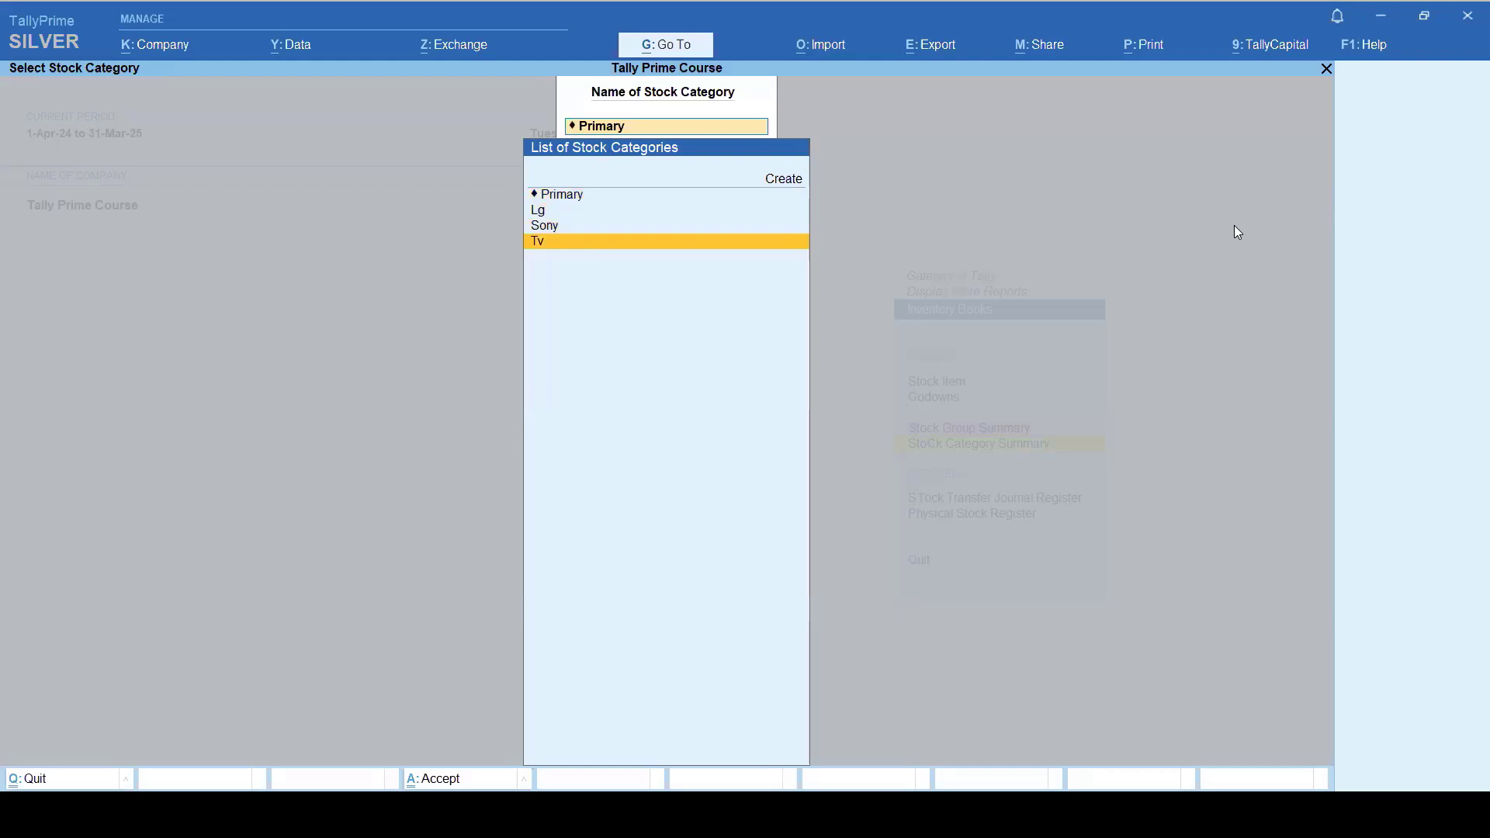
key(Return)
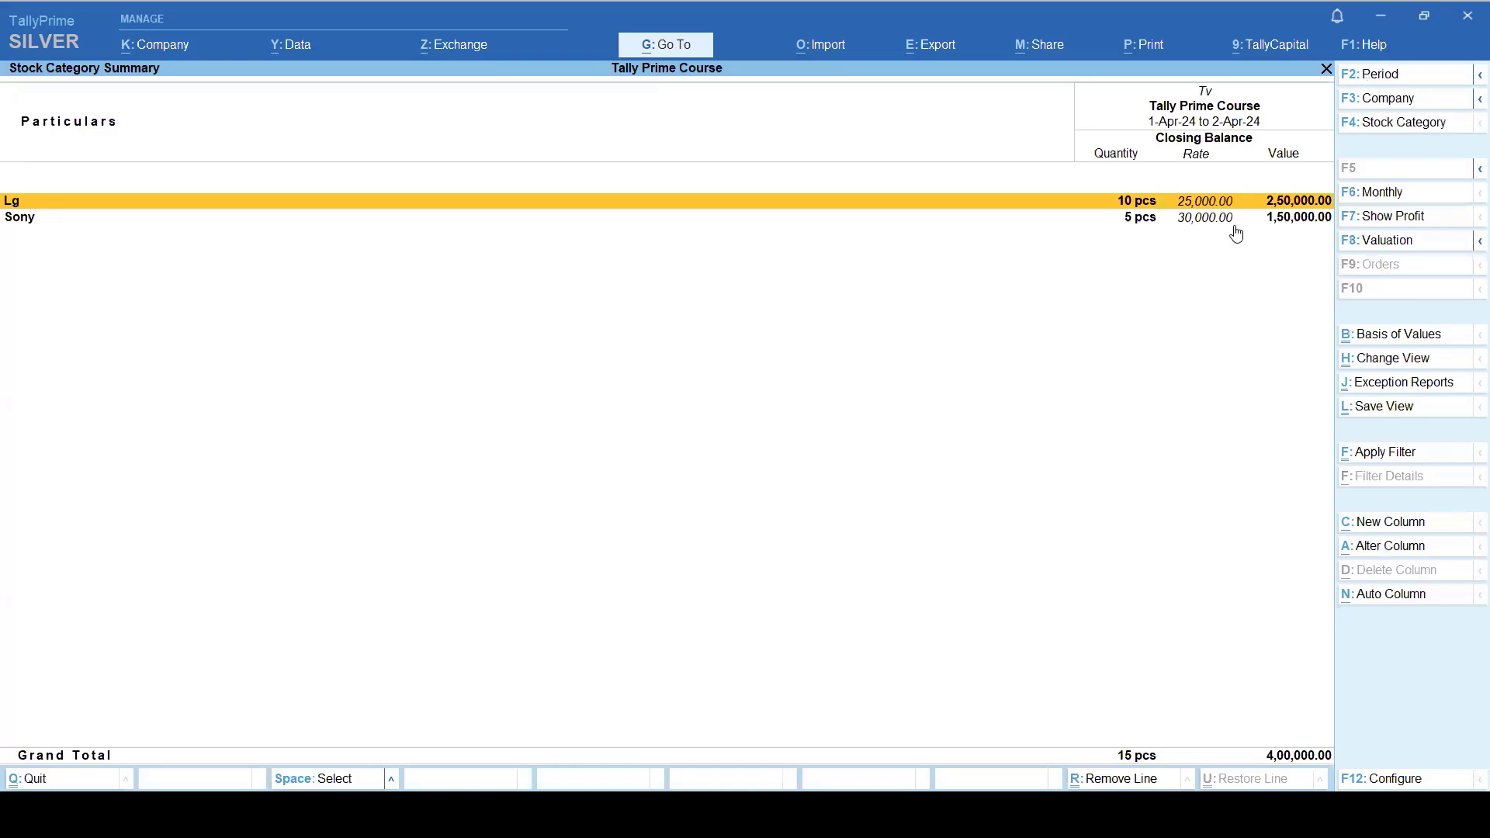
Step: Drill into the Lg and Sony categories in turn to examine the stock items under each
key(Return)
key(Escape)
key(Down)
key(Return)
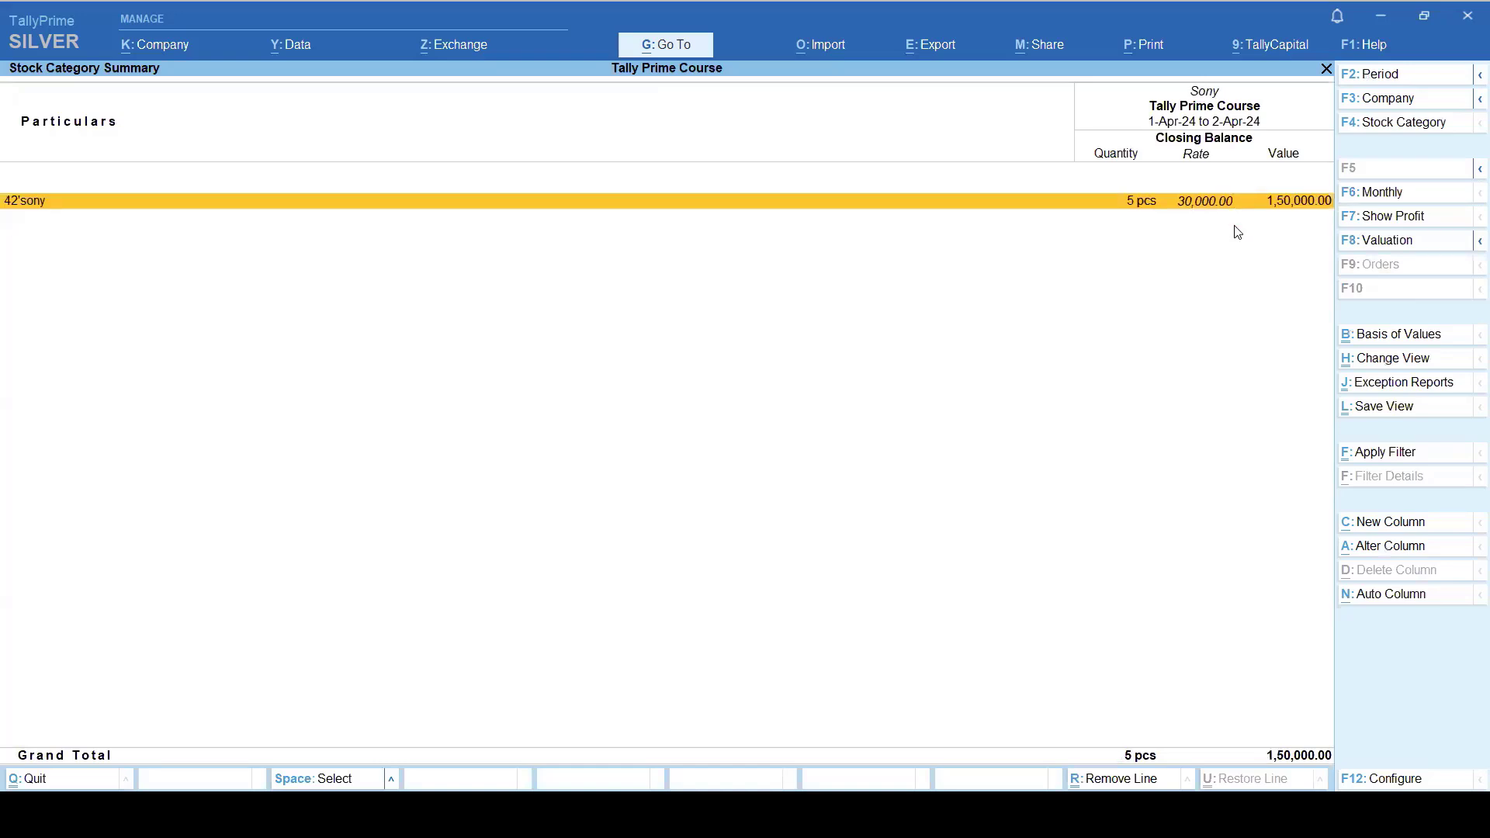
key(Escape)
key(Up)
key(Return)
key(Escape)
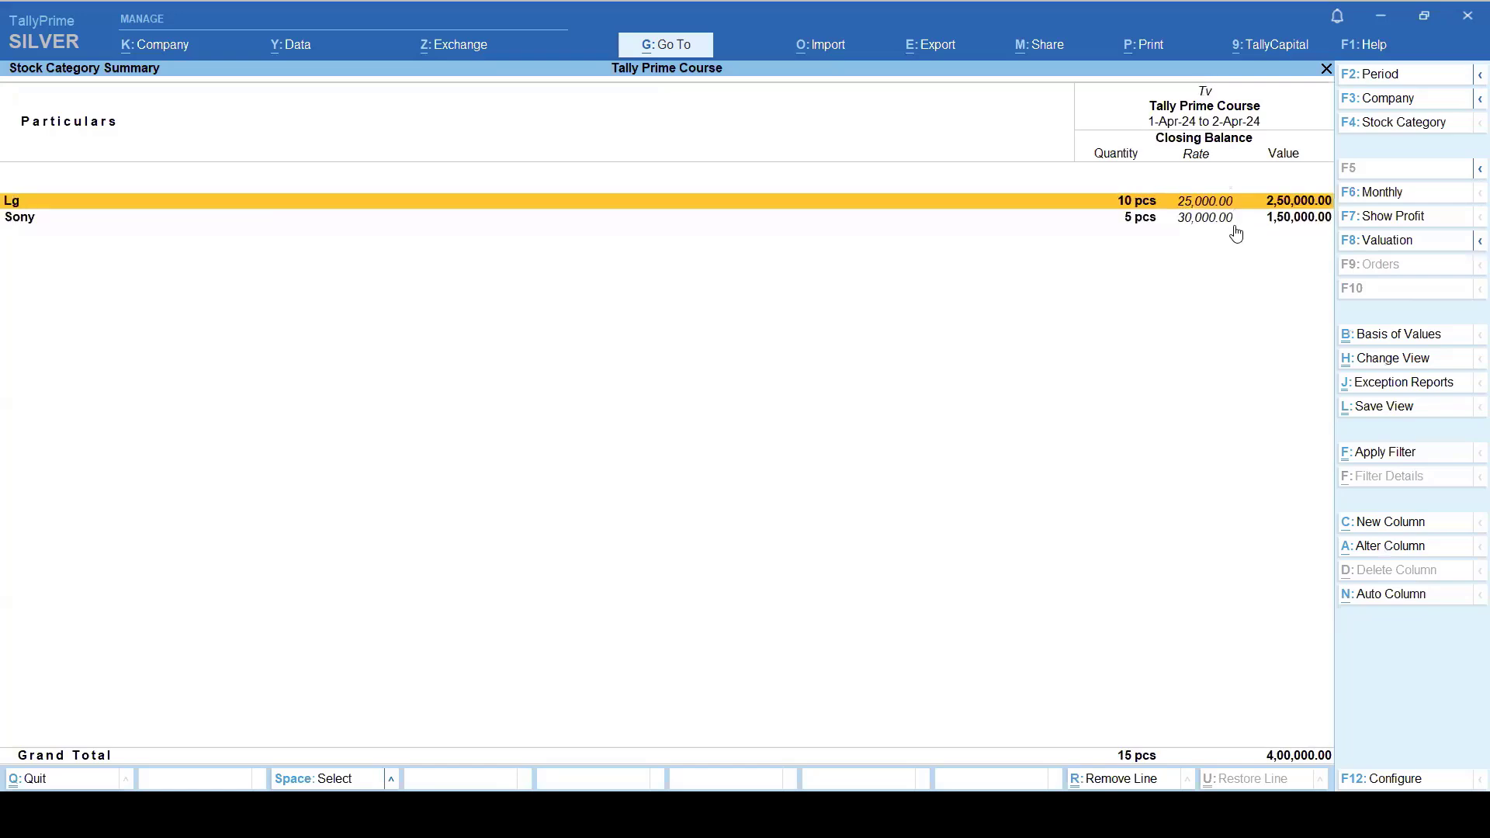
key(Down)
key(Return)
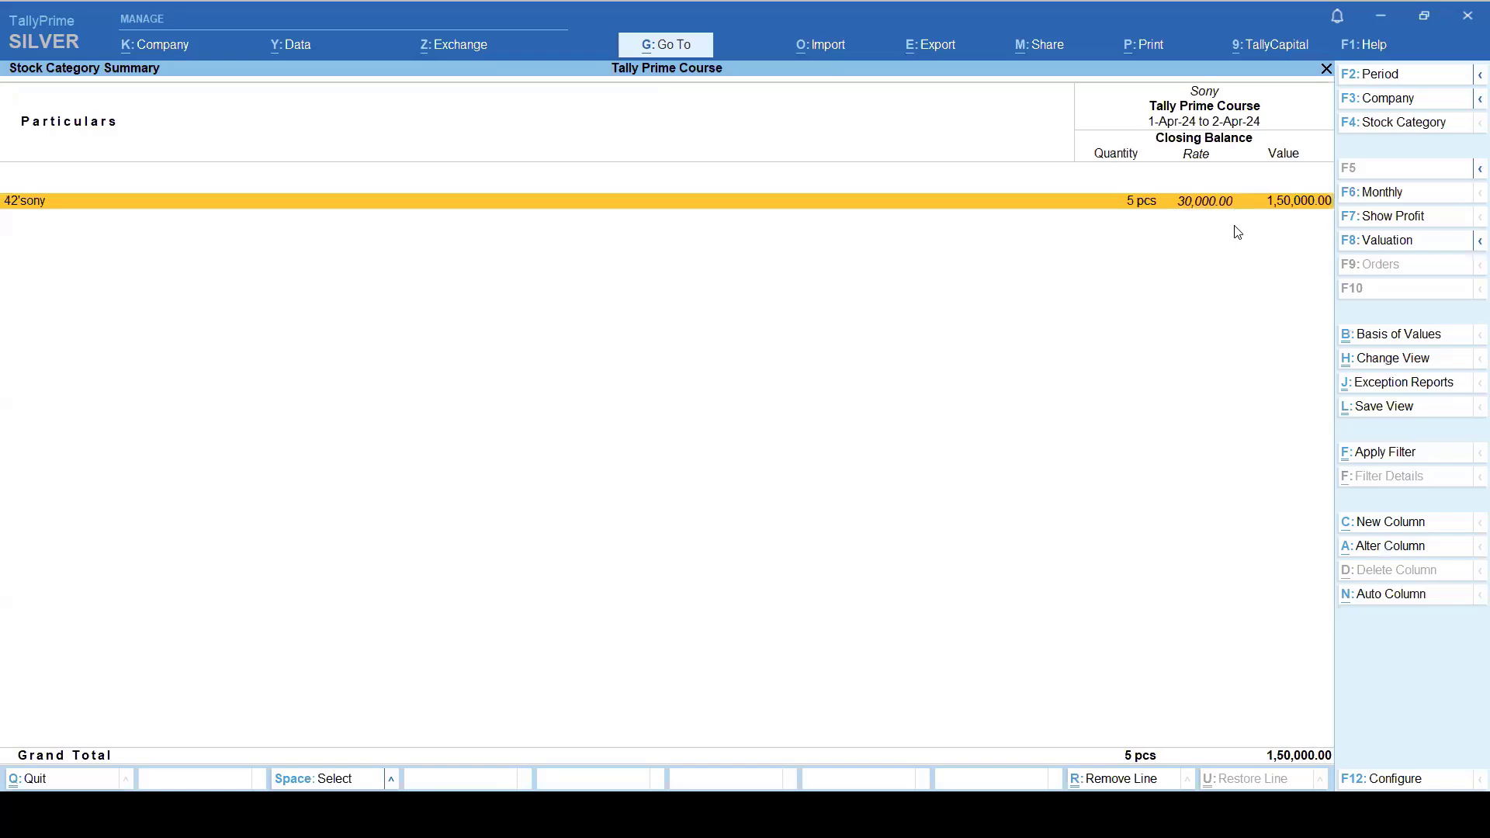
Step: Close the Stock Category Summary and return to the Gateway of Tally
key(Escape)
key(Escape)
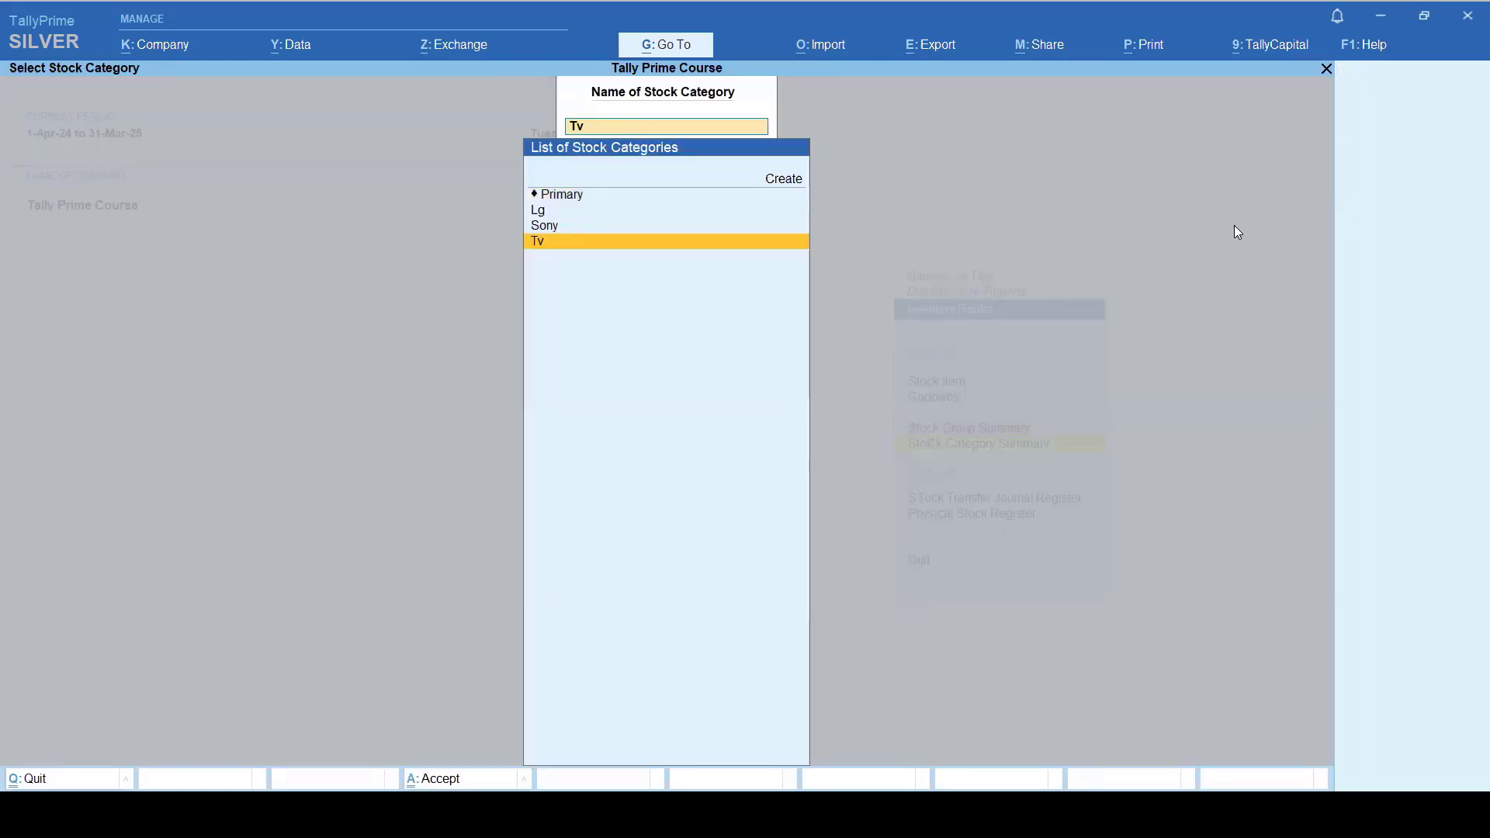
key(Escape)
key(Escape)
key(Escape)
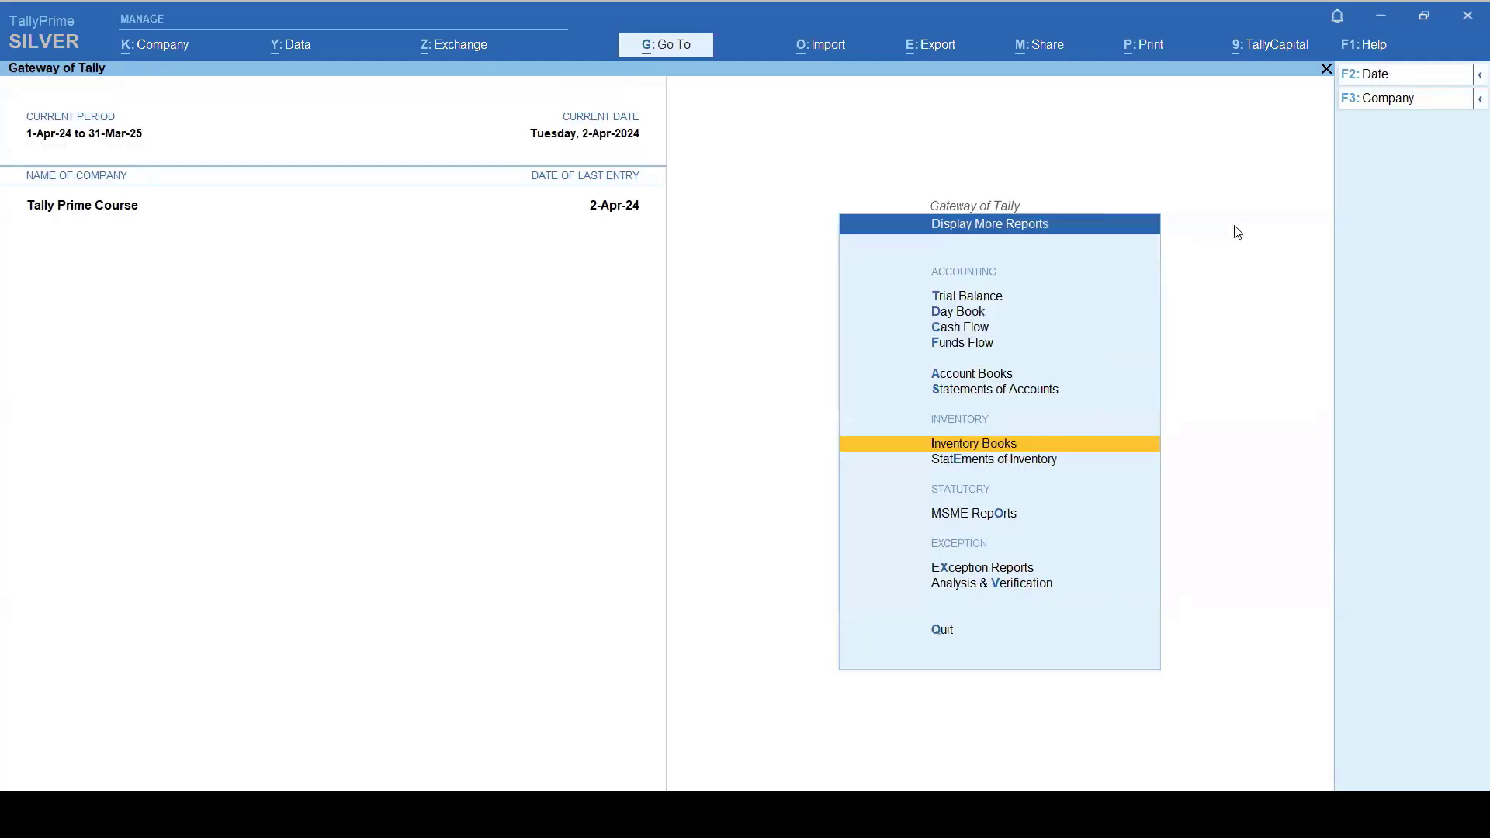
key(Escape)
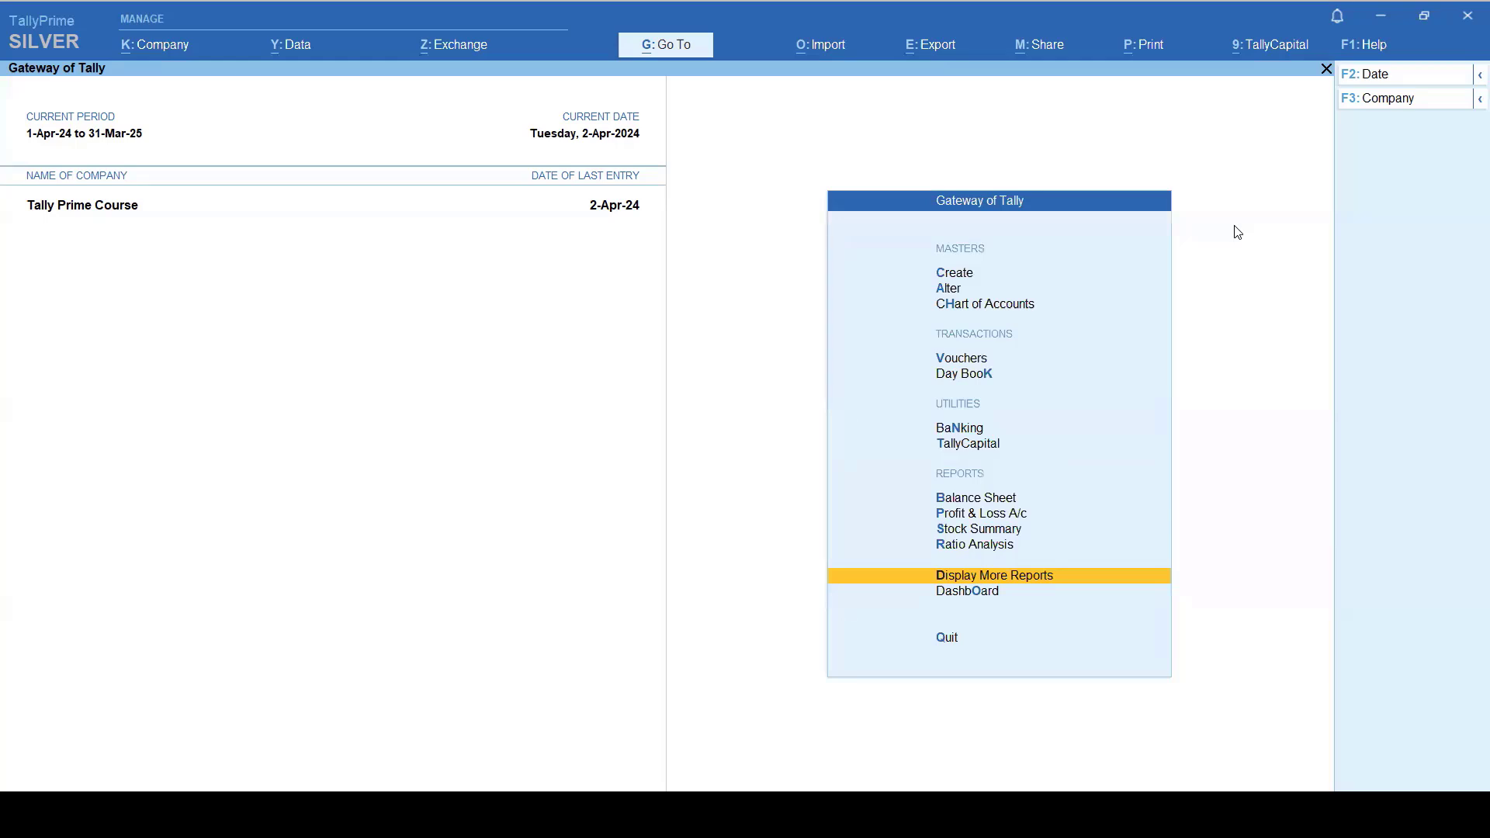
Step: Start voucher entry and switch the voucher type to Sales
key(Up)
key(Up)
key(Up)
key(Up)
key(Up)
key(Up)
key(Up)
key(Up)
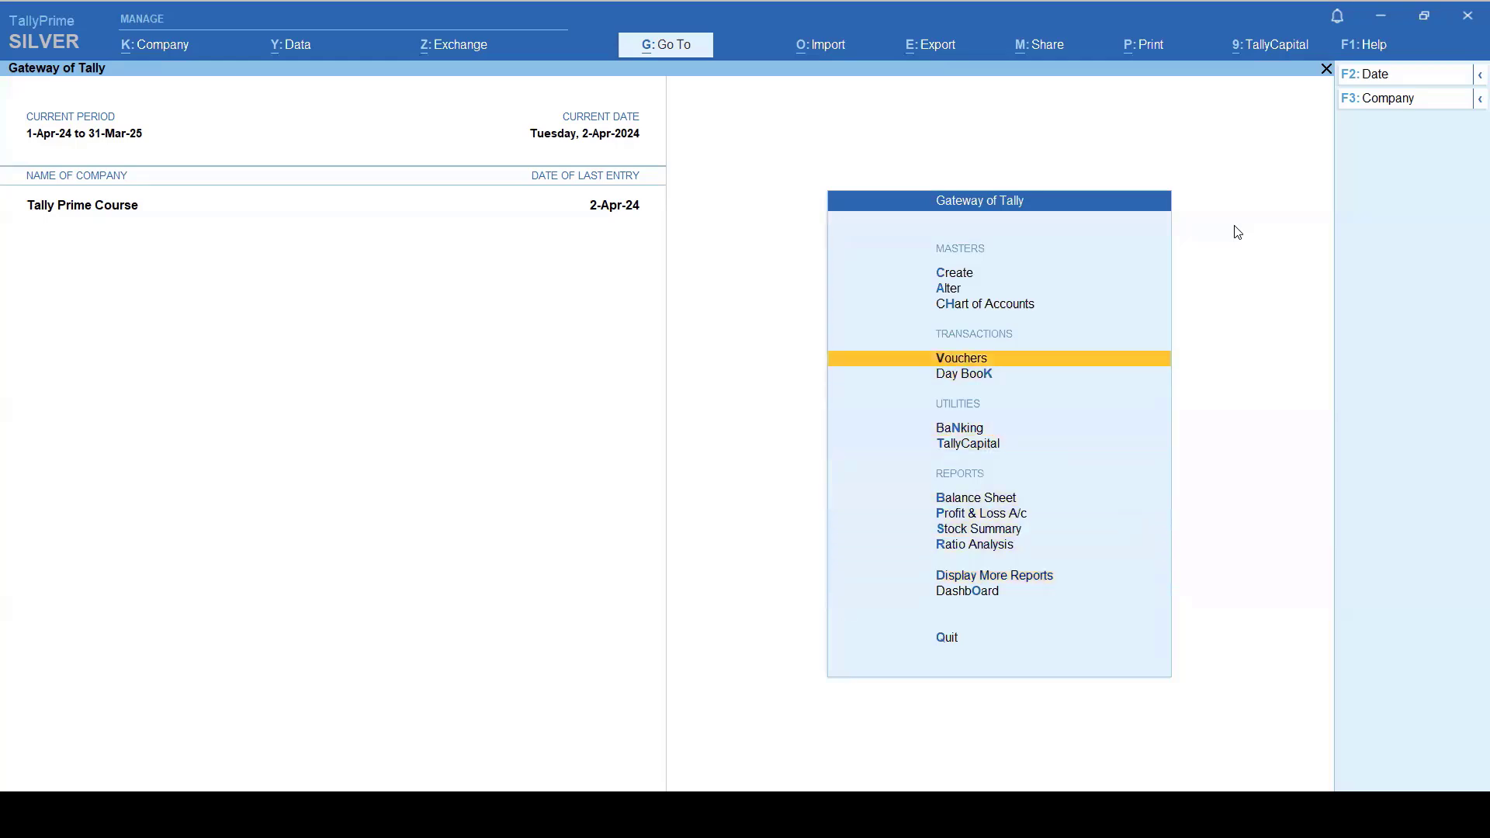
key(Return)
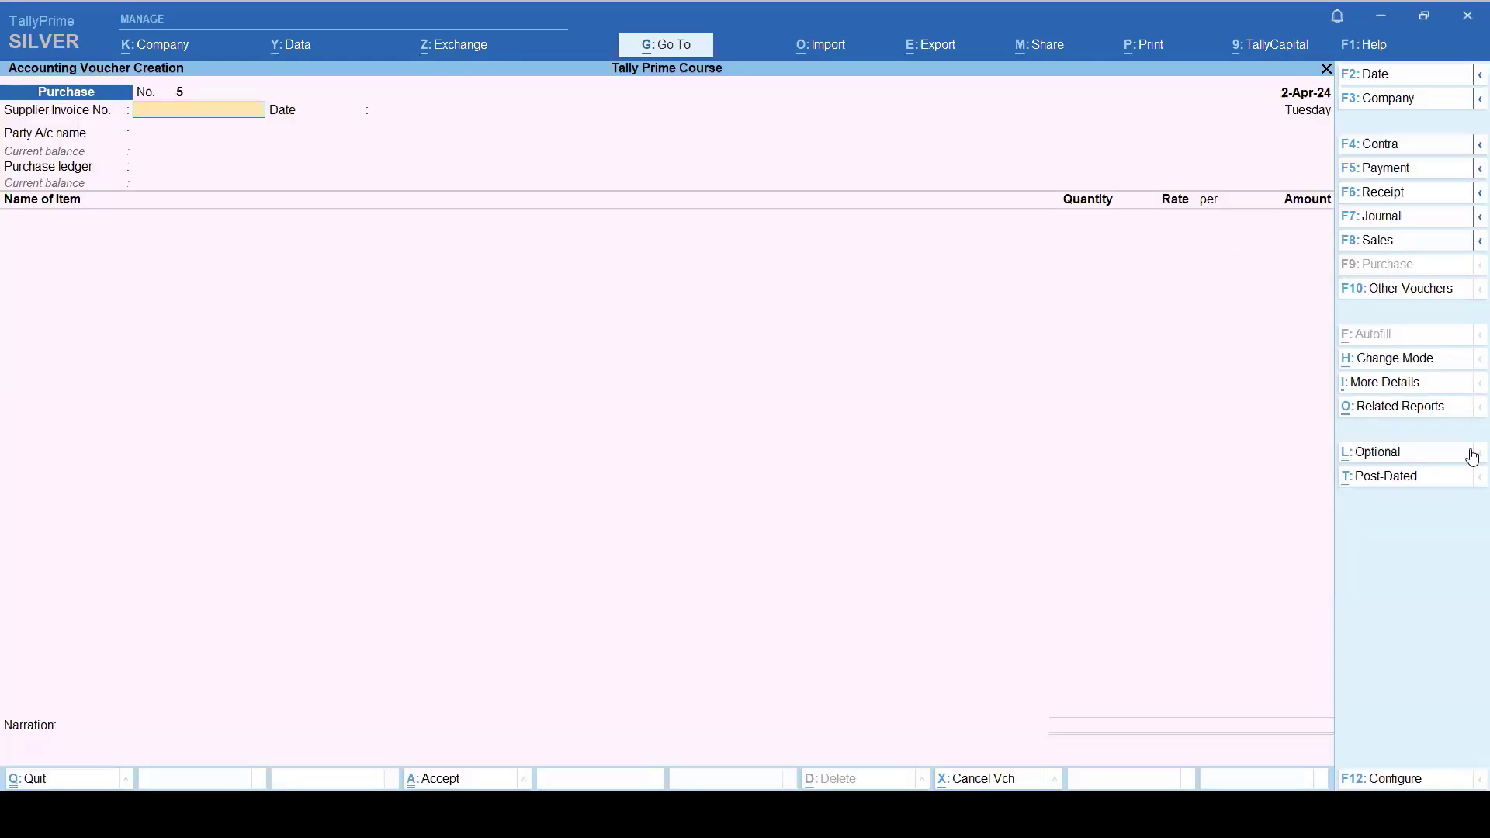
click(1385, 243)
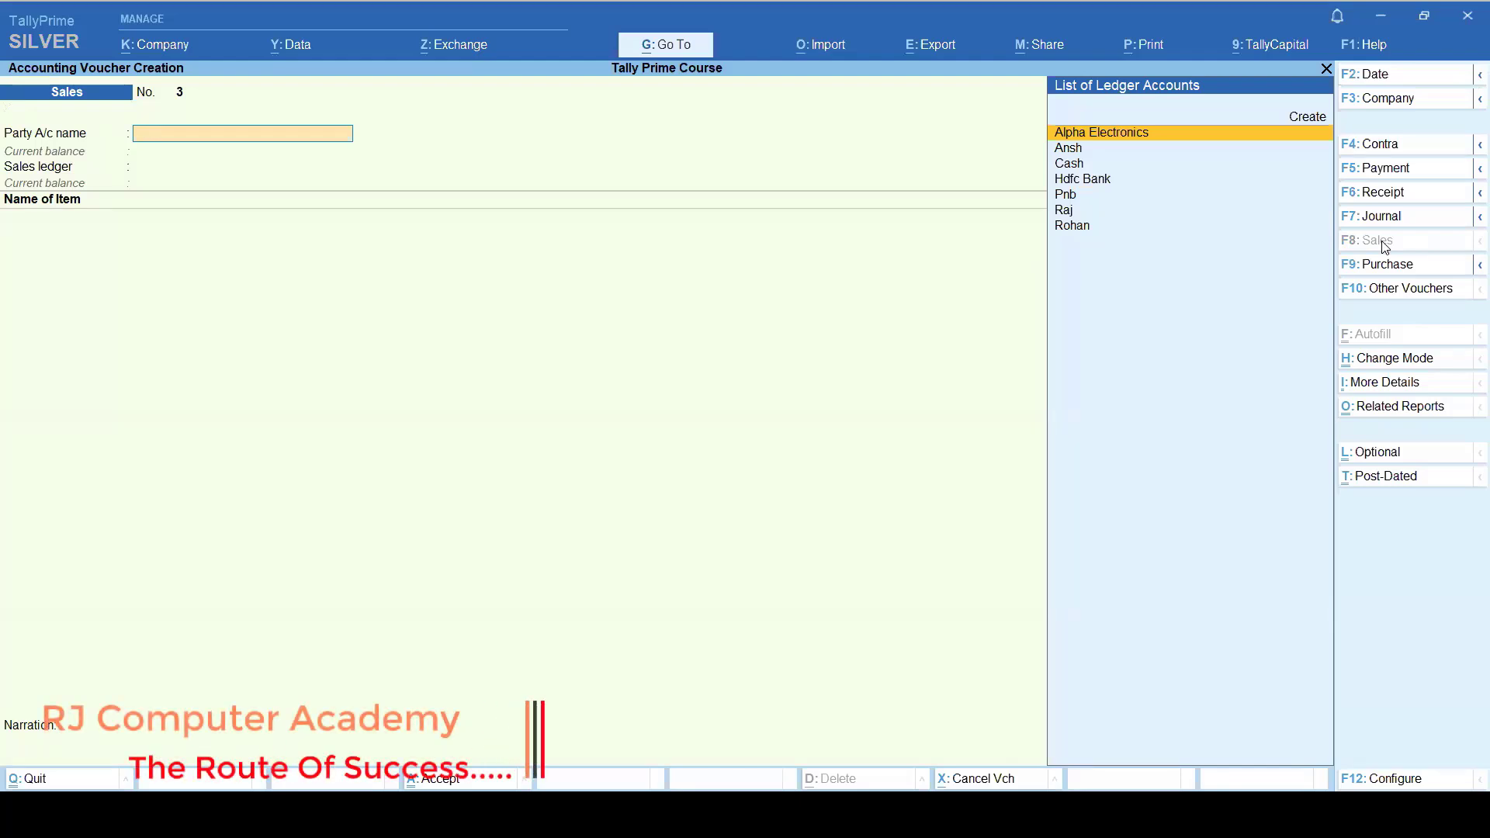
Step: Set Cash as the sales voucher's party, leave the dispatch, export and party details at their defaults, and choose the Sales ledger
text(c)
key(Return)
key(Return)
key(Return)
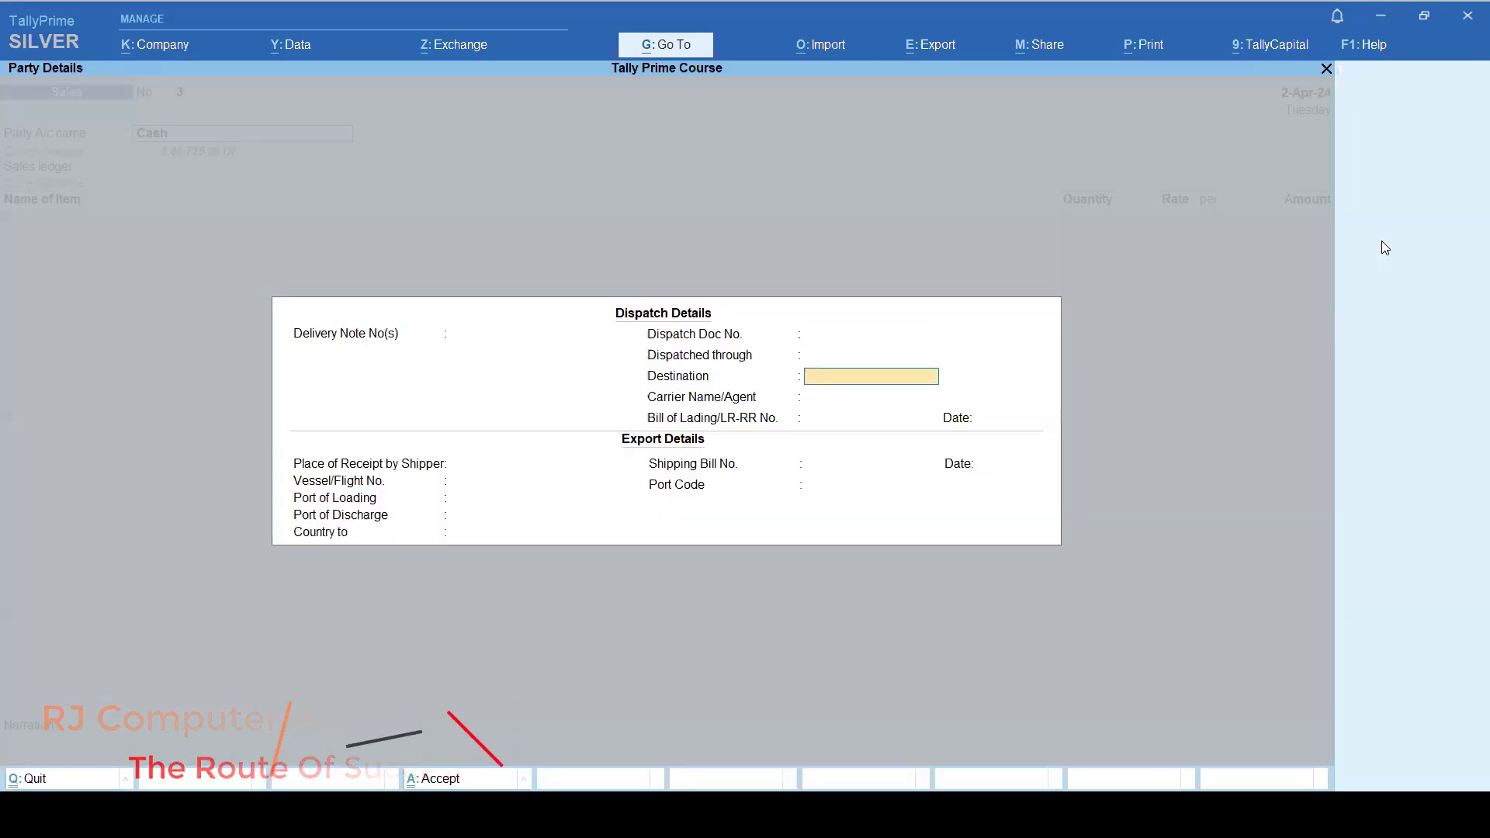
key(Return)
key(Return)
key(Return)
key(Return)
key(Return)
key(Return)
key(Return)
key(Return)
key(Return)
key(Return)
key(Return)
key(Return)
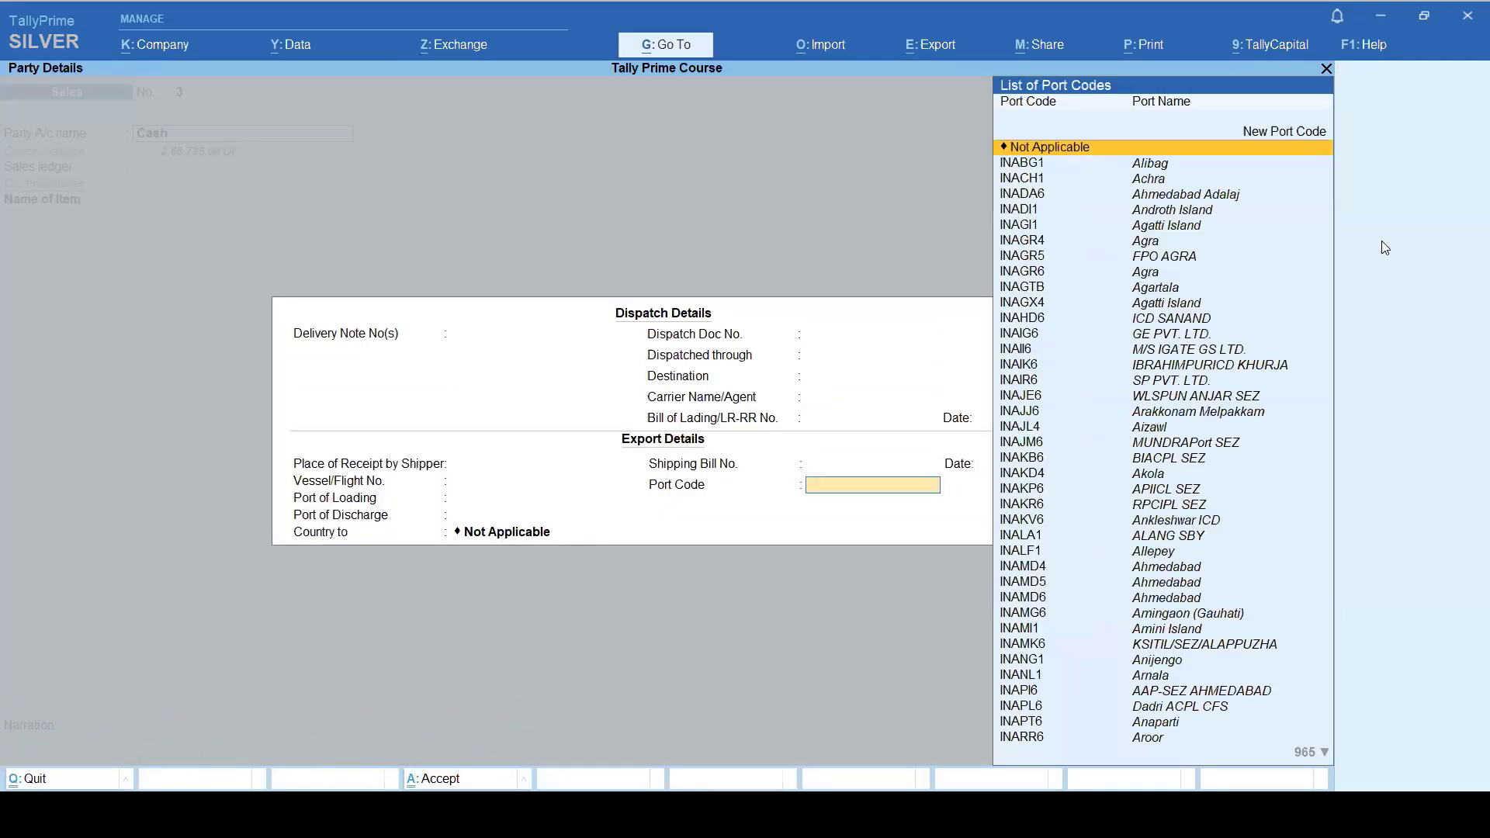
key(Return)
key(Return)
key(Return)
key(Return)
key(Return)
key(Return)
key(Return)
key(Return)
key(Return)
key(Return)
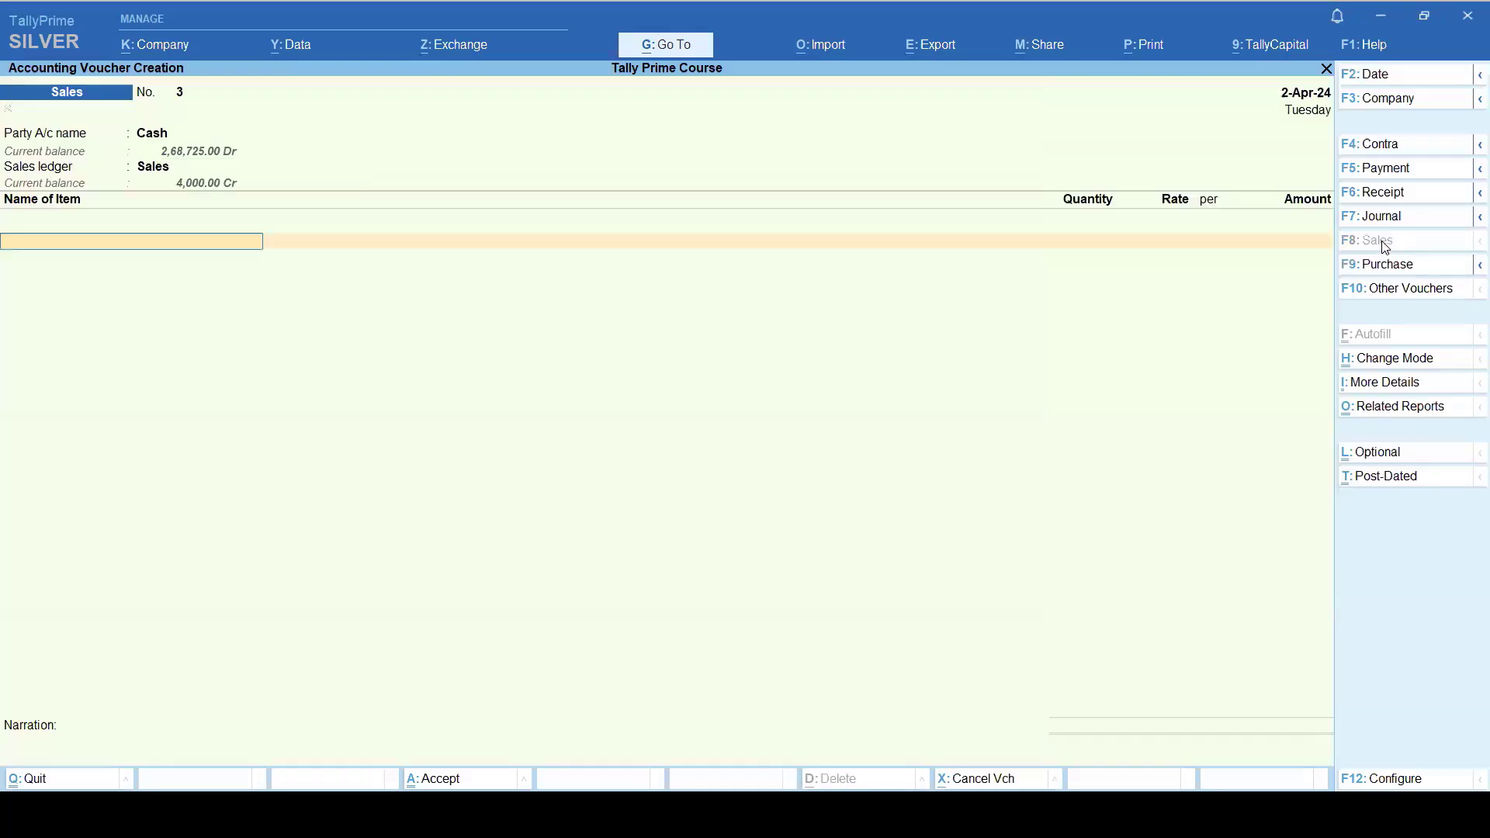
key(BackSpace)
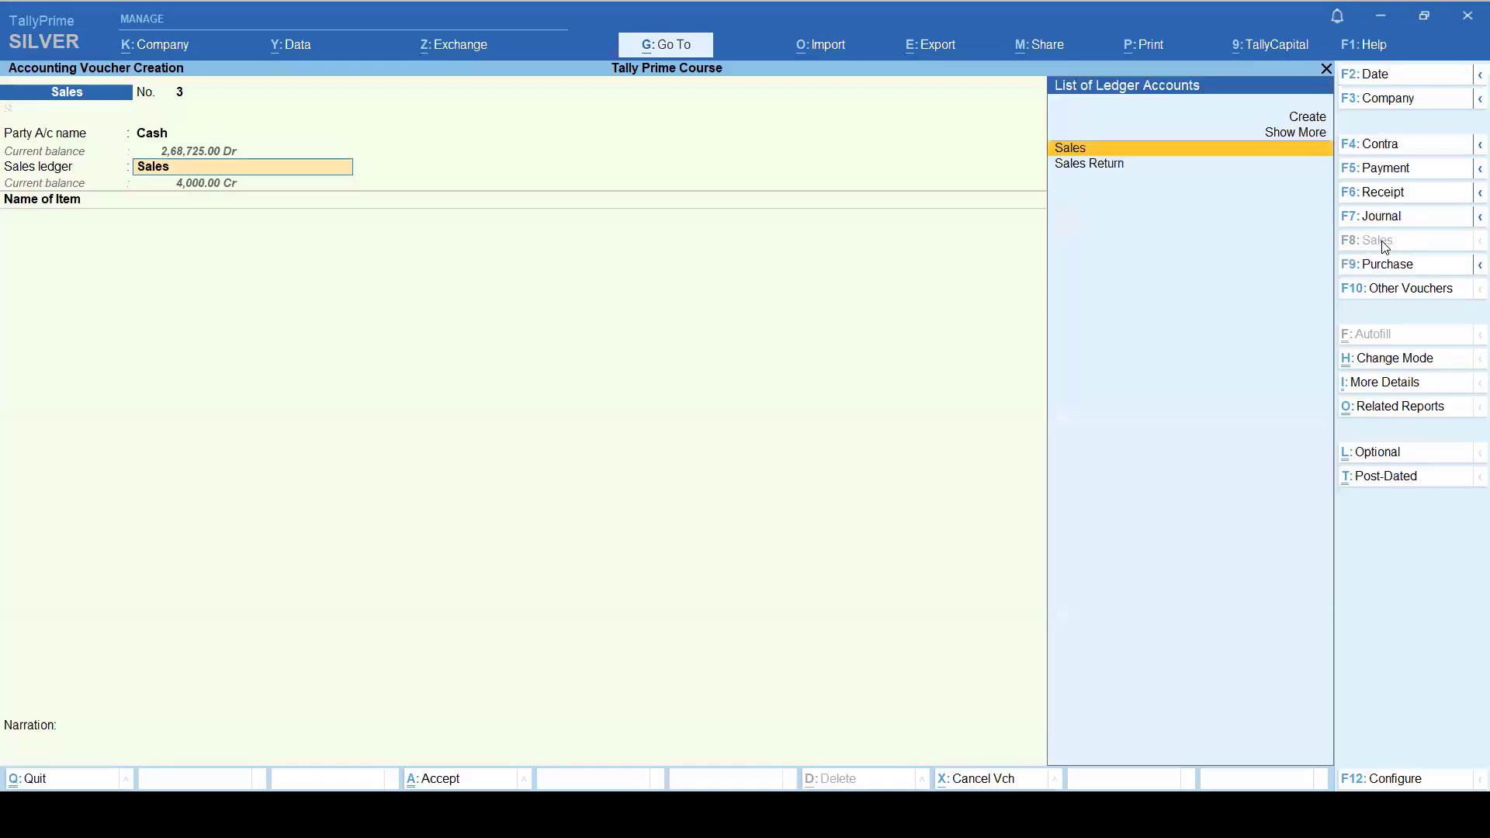
key(Return)
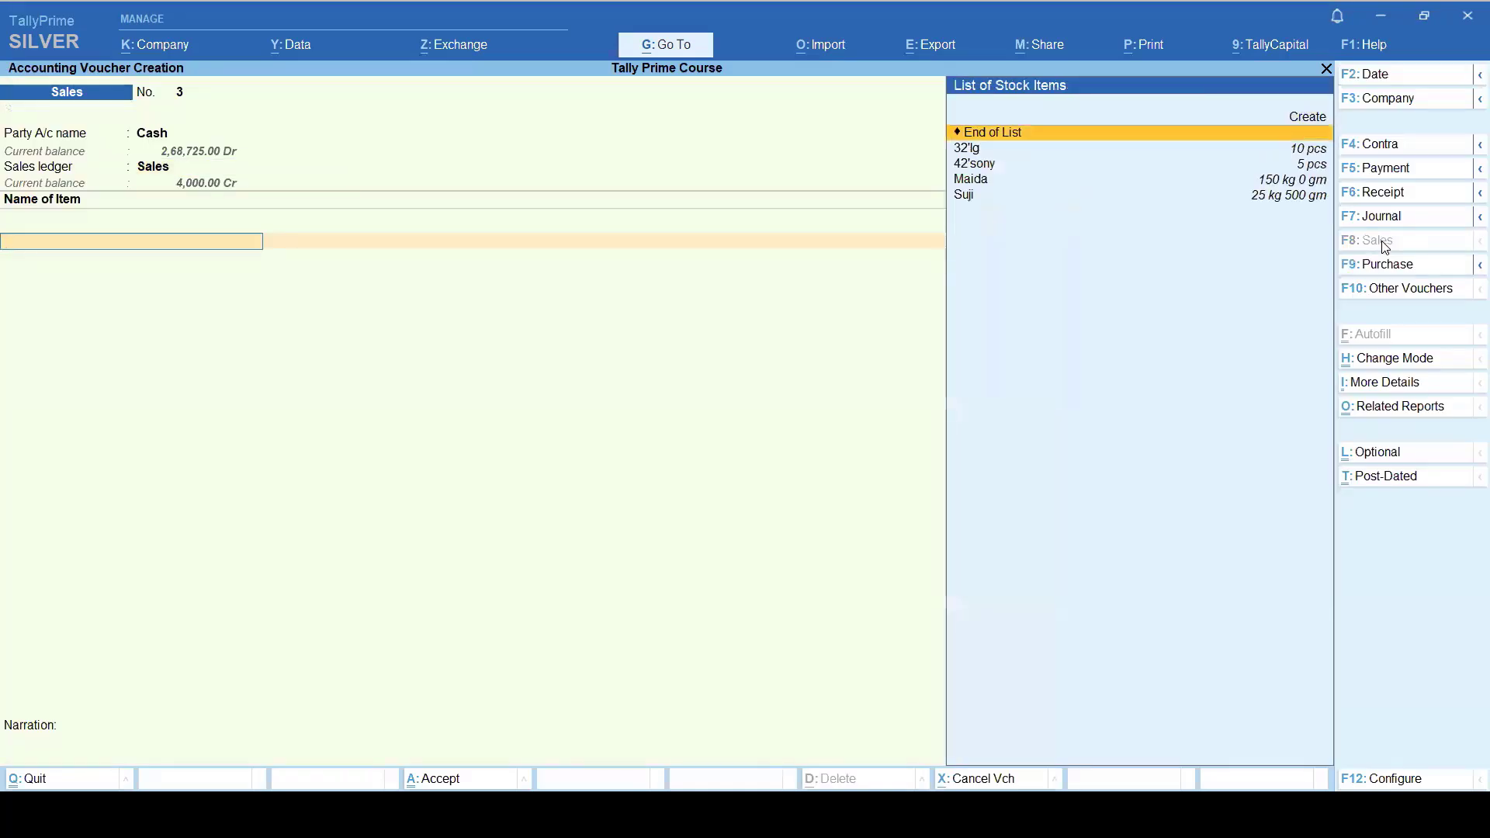
Step: Add Maida as the first sales item without a description and open its godown allocation
key(Down)
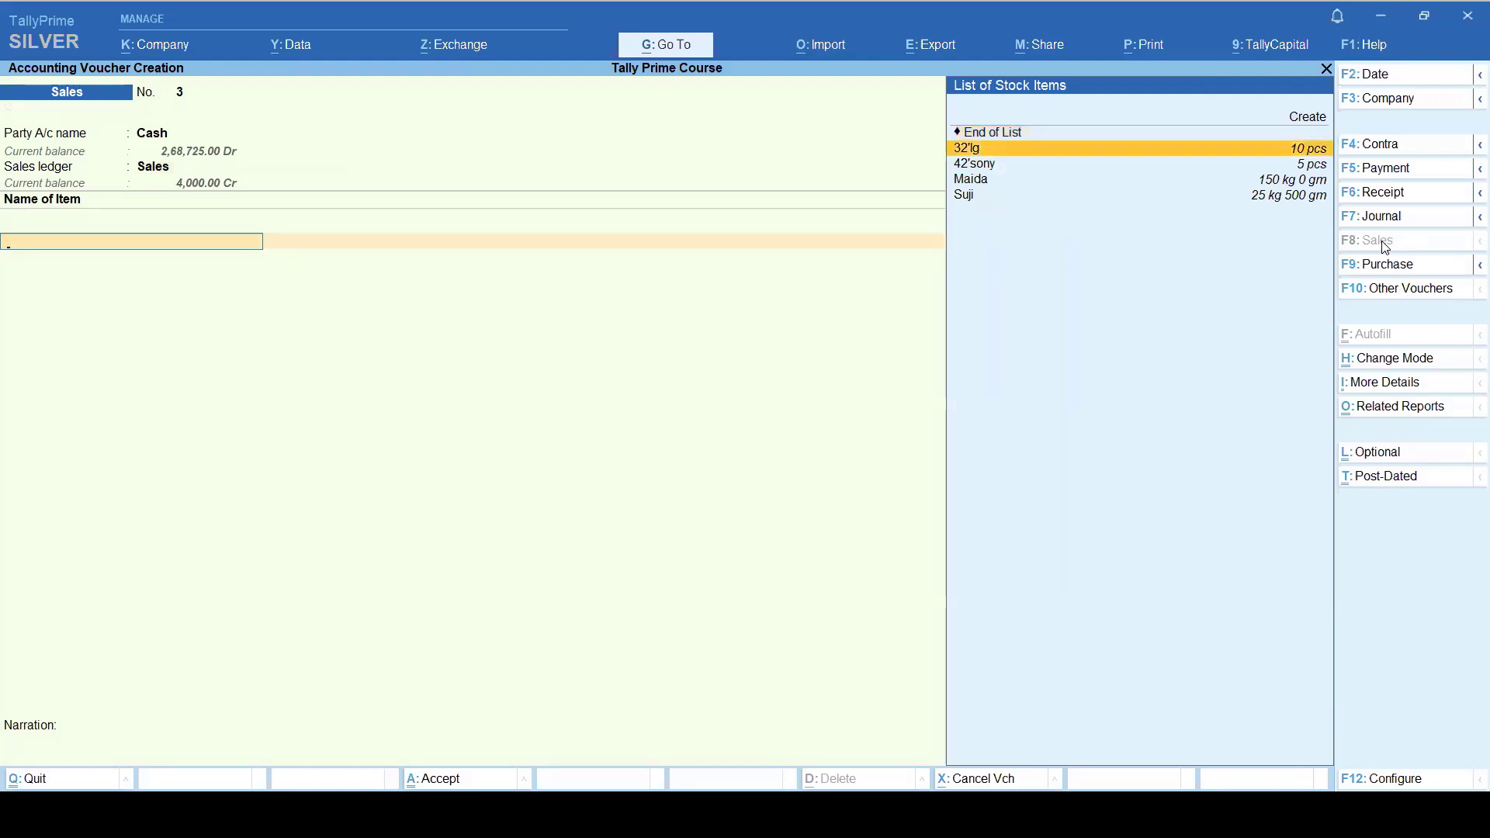
key(Down)
key(Down)
key(Return)
key(Return)
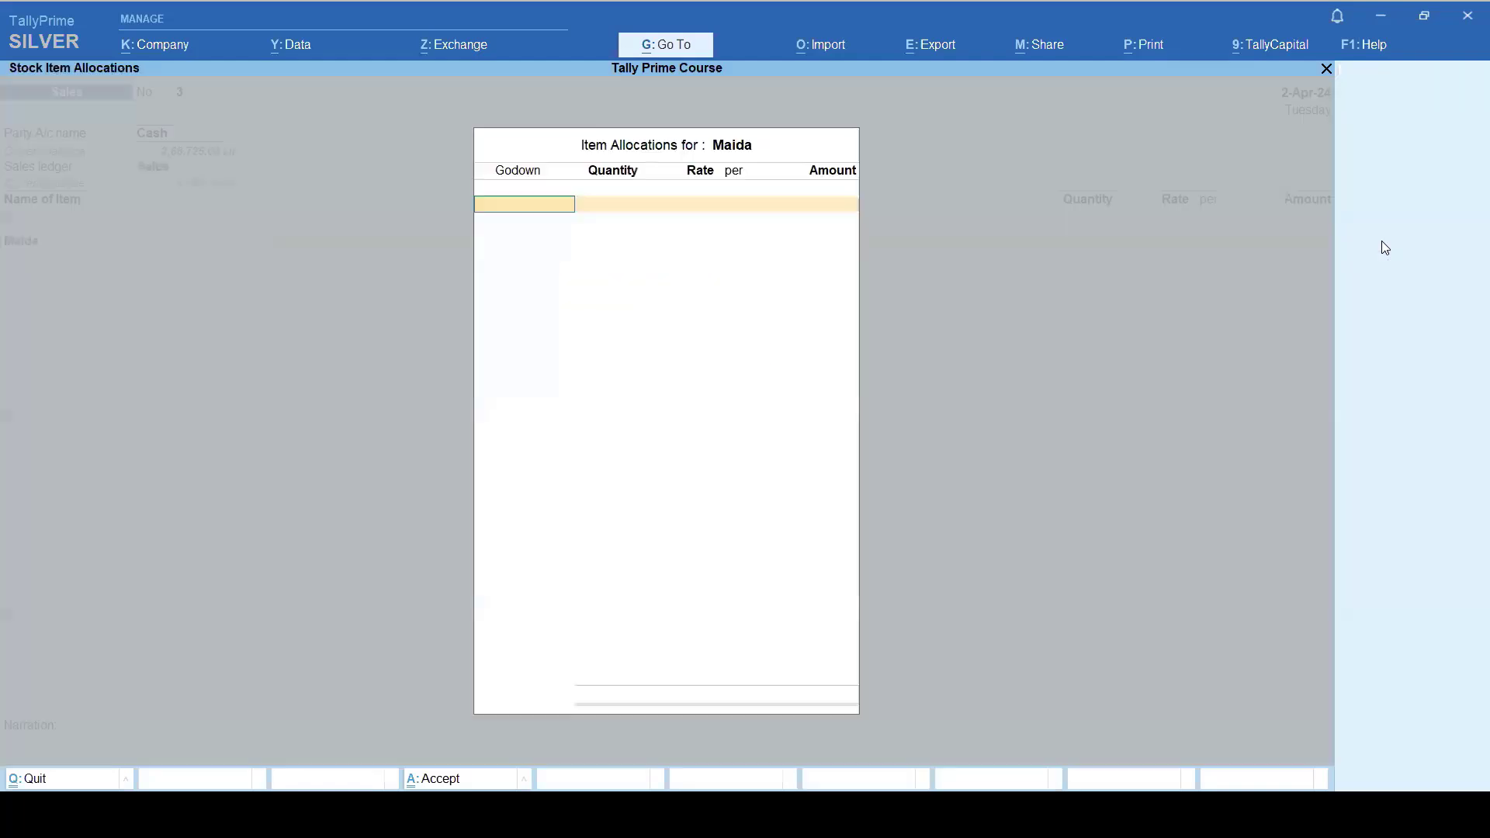
key(Escape)
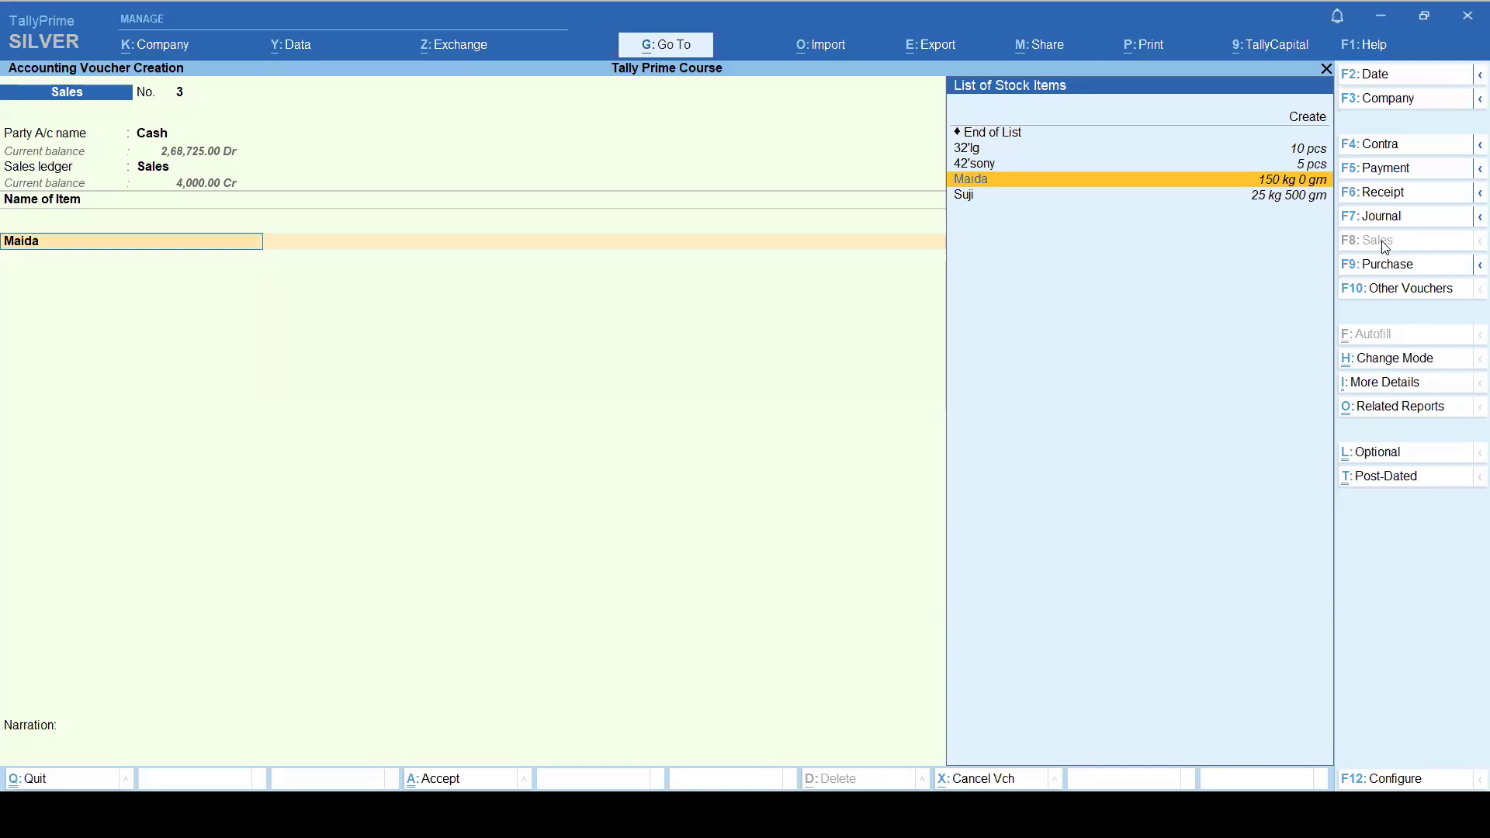
key(Return)
key(Return)
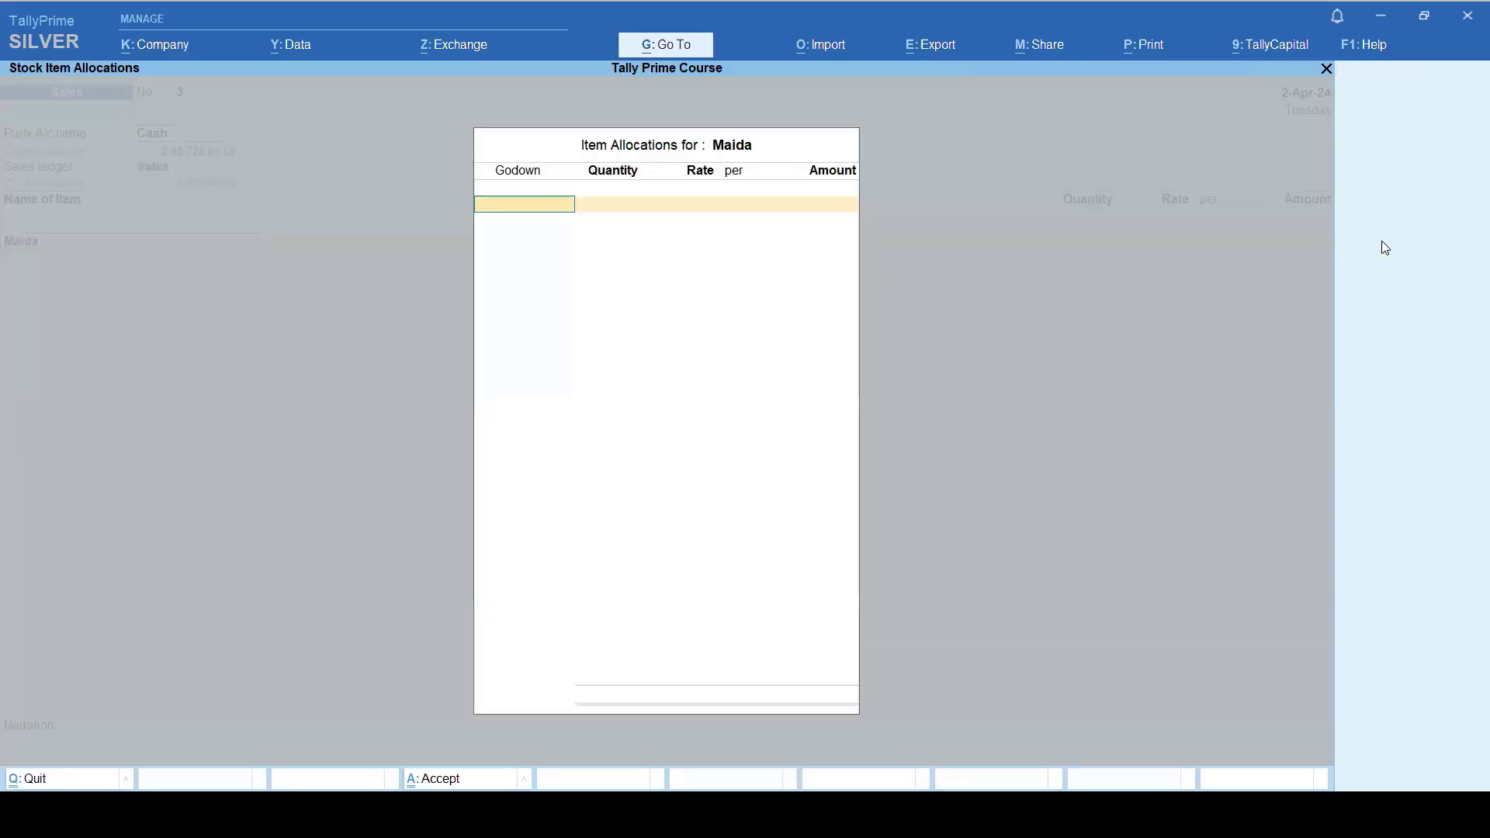
key(Escape)
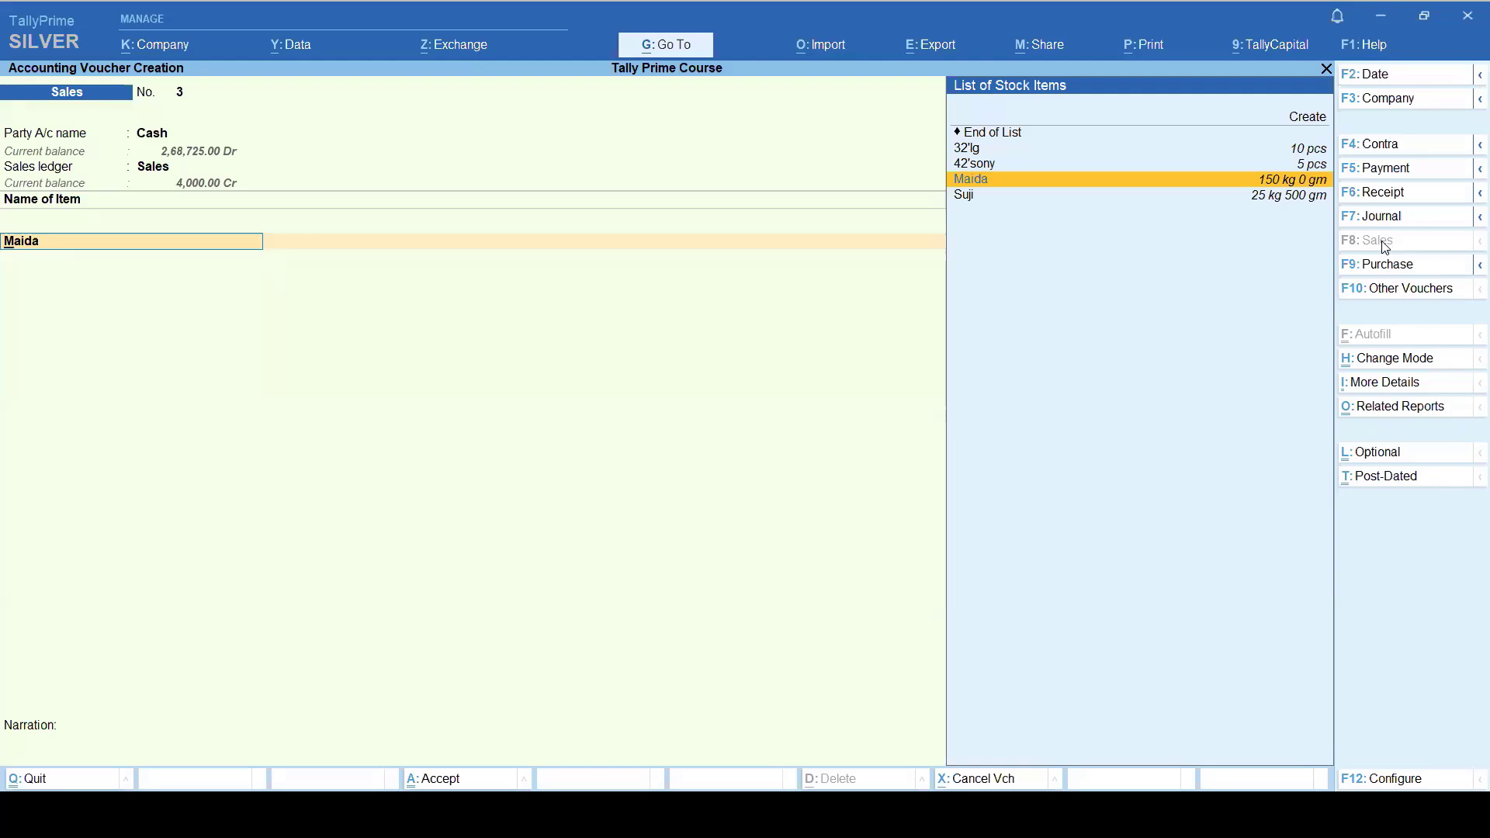
key(Return)
key(Return)
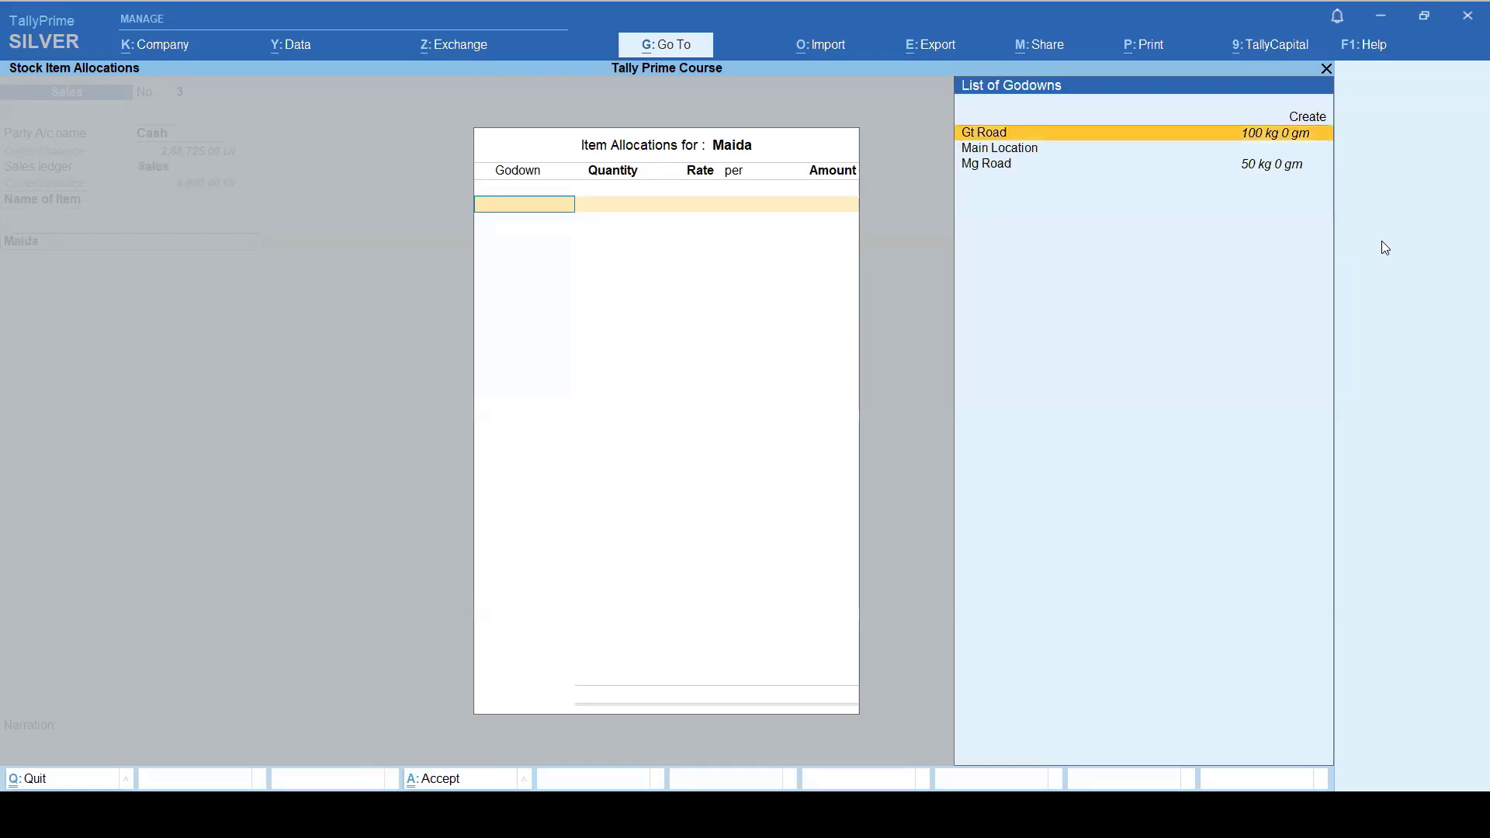
Step: Allocate 10 kg of Maida from the Gt Road godown at a rate of 80 per kg
key(Down)
key(Up)
key(Down)
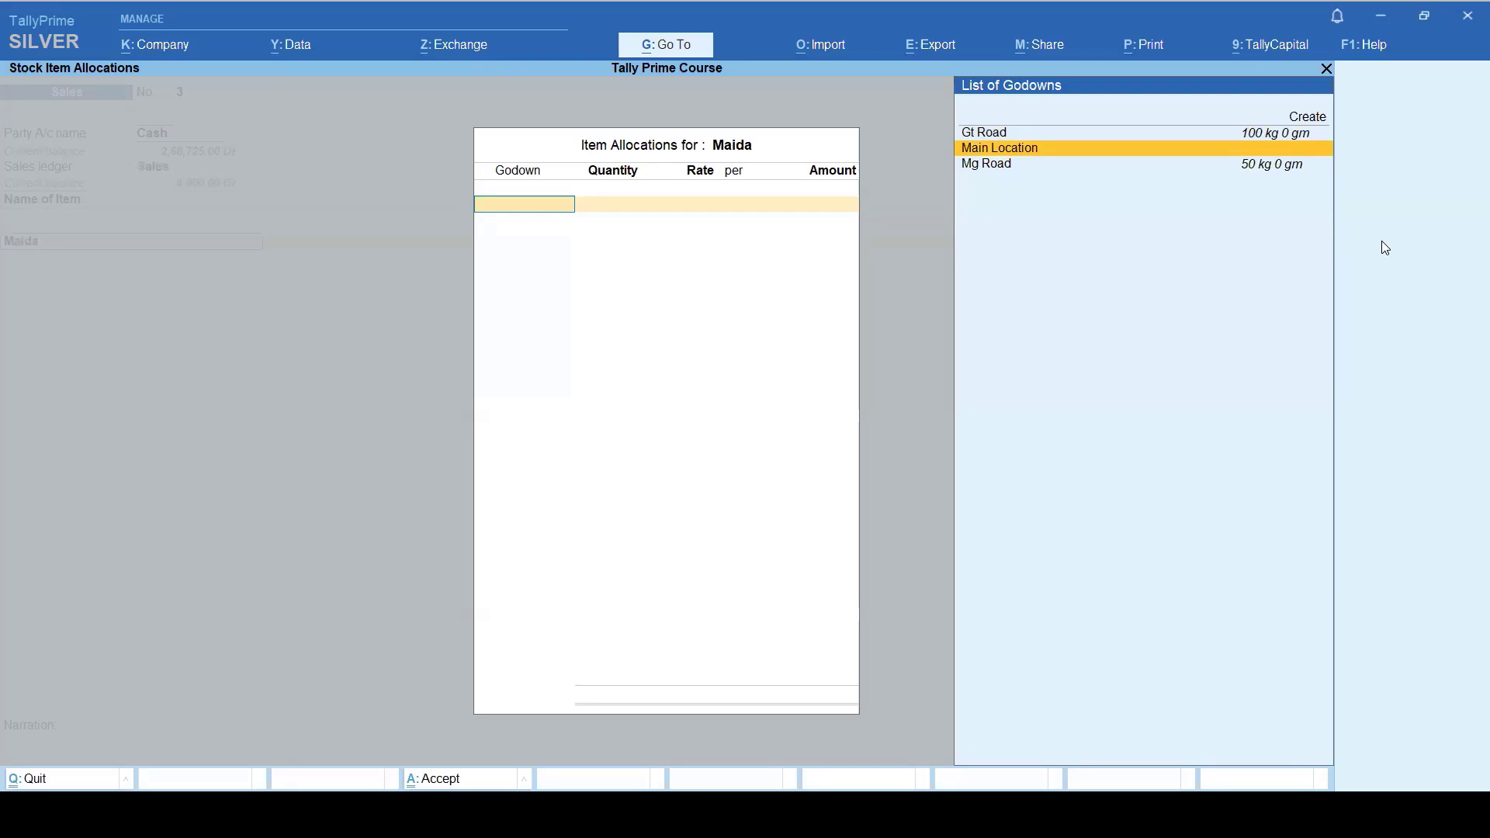
key(Up)
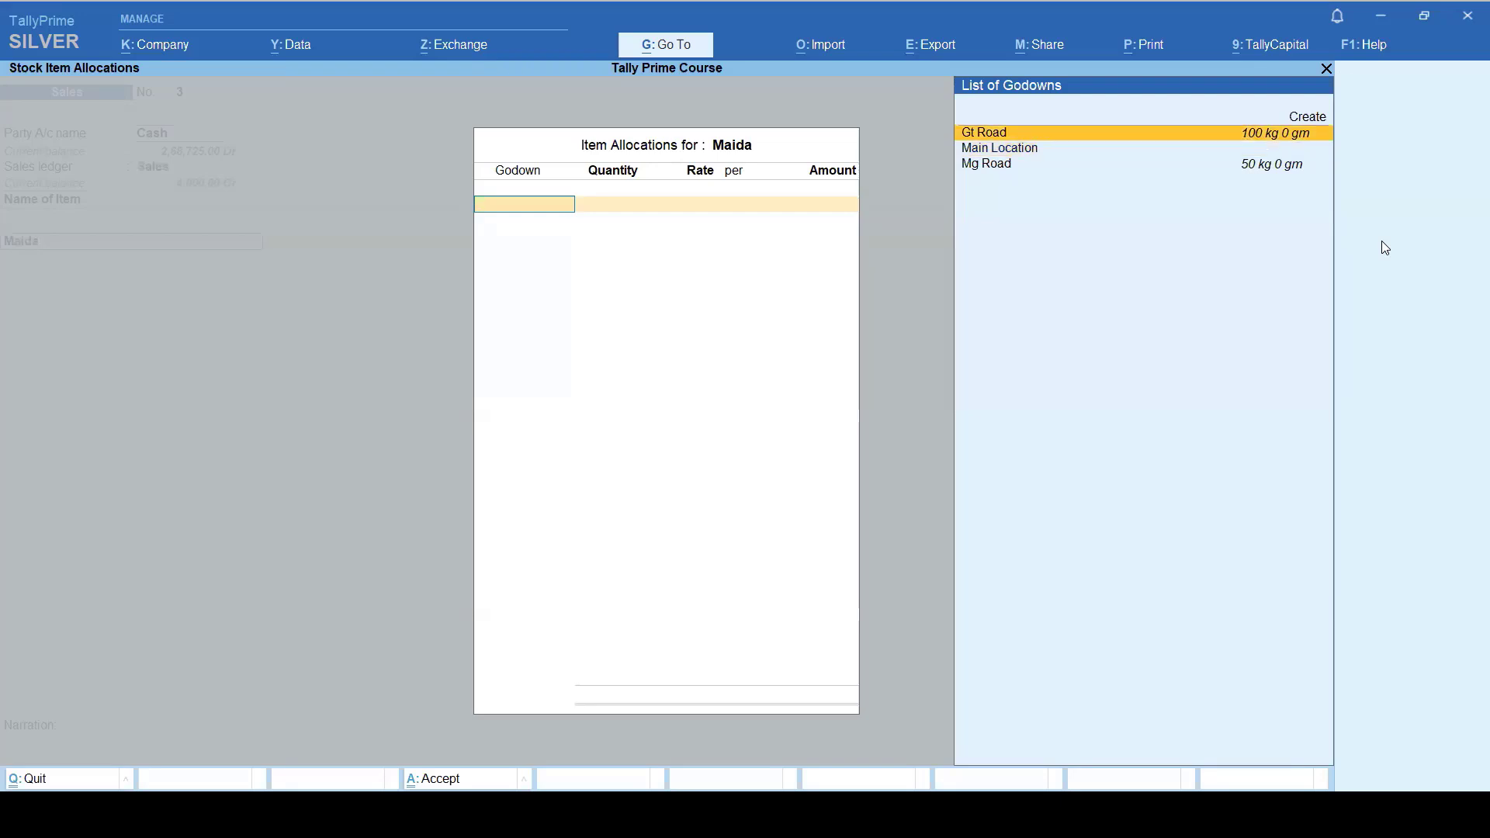
key(Return)
text(10)
key(Return)
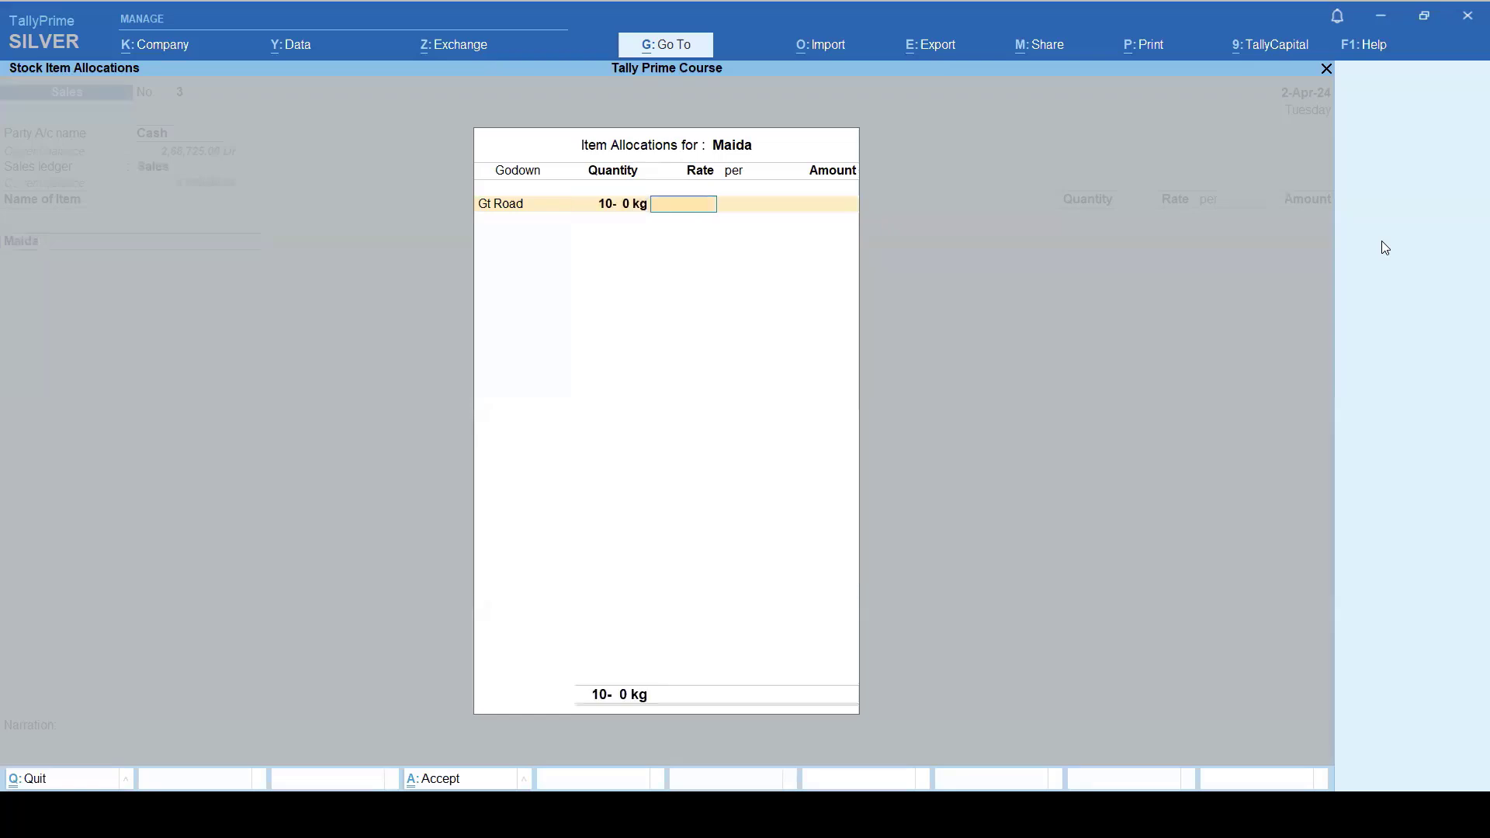
text(60)
key(BackSpace)
key(BackSpace)
text(80)
key(Return)
key(Return)
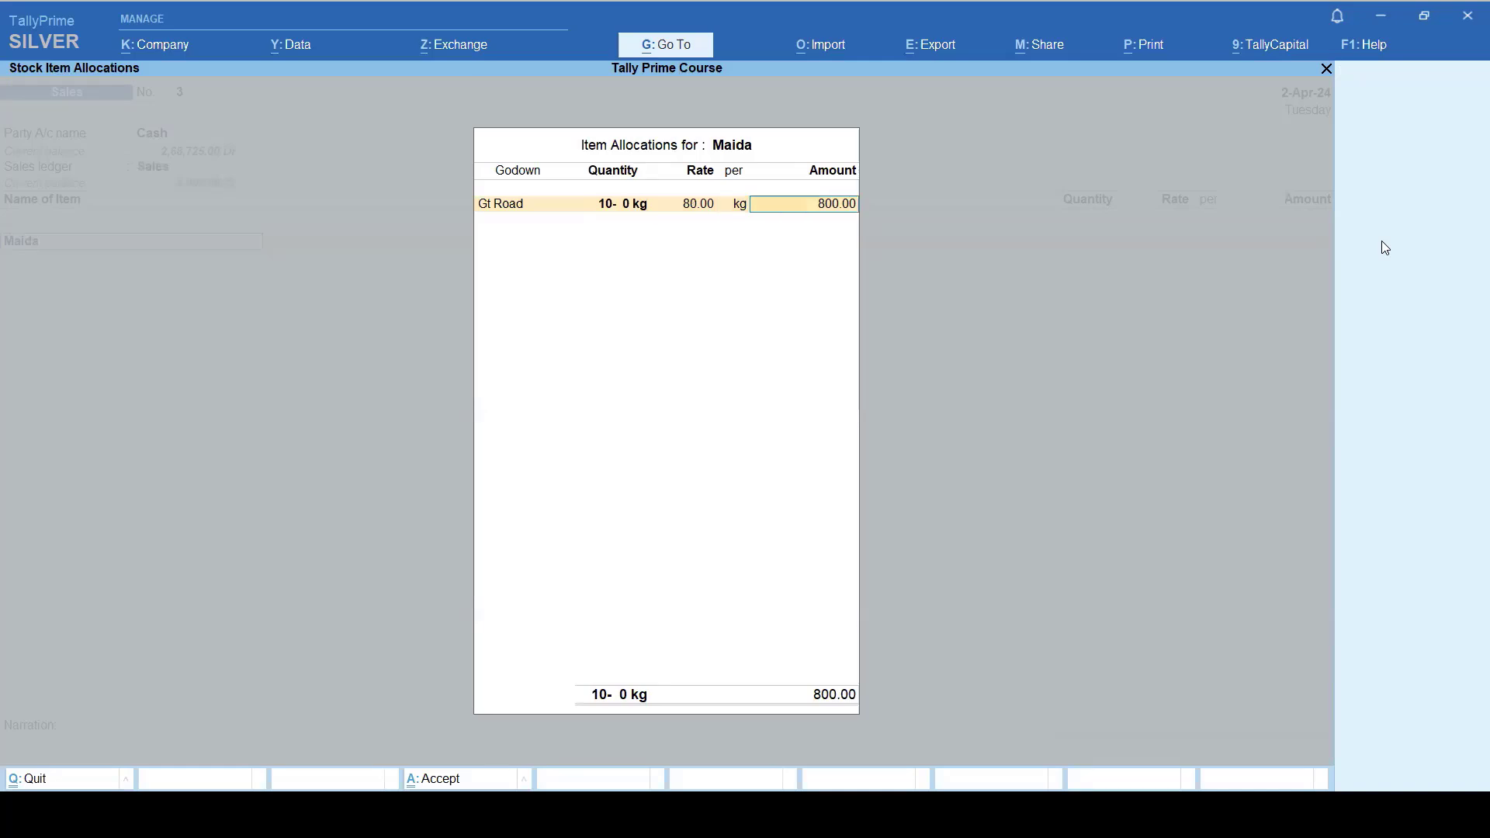
key(Return)
key(Return)
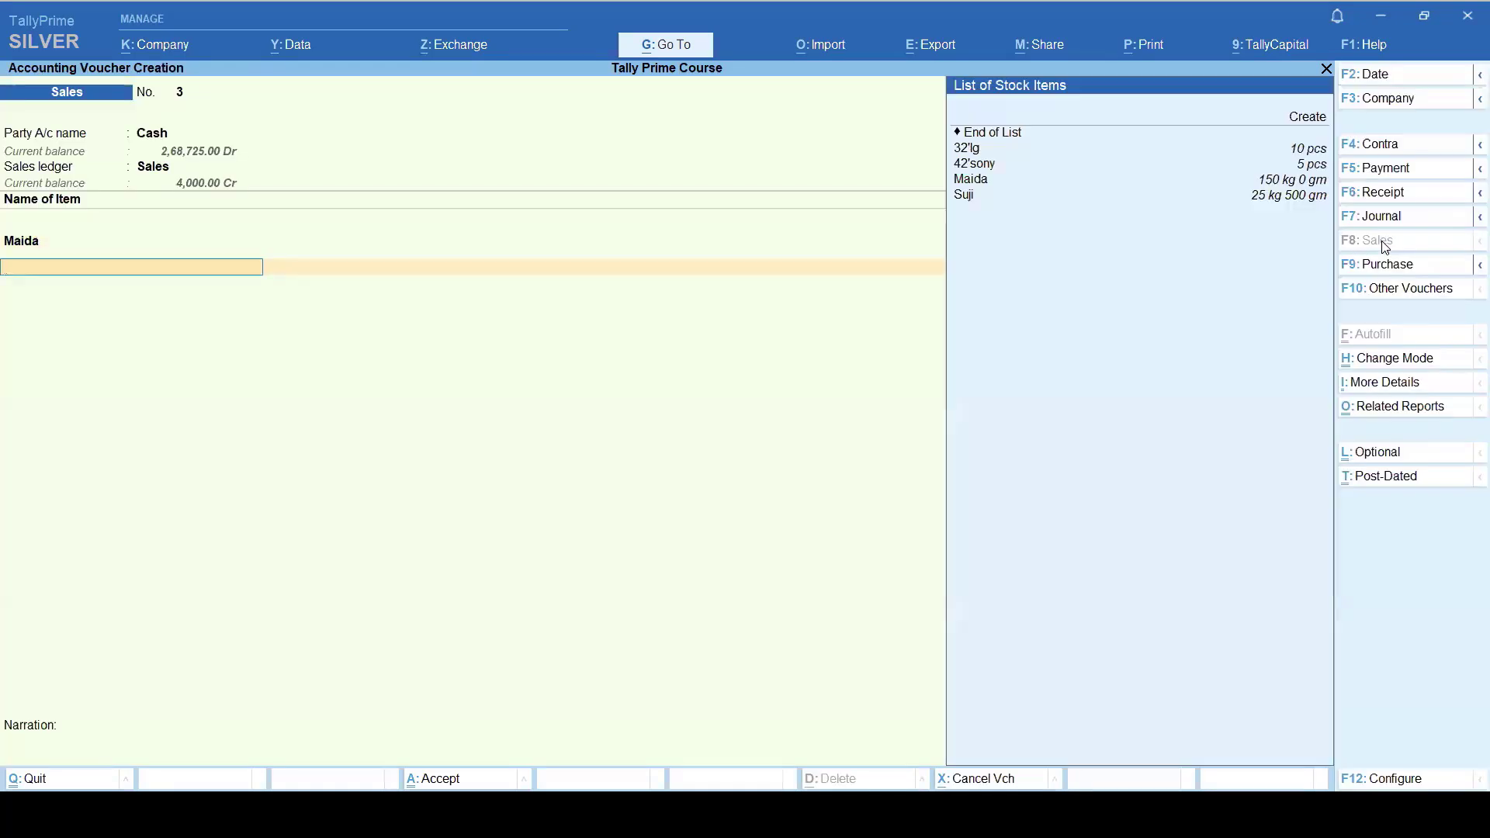
Step: Add Suji as the second sales item without a description
key(Down)
key(Down)
key(Down)
key(Down)
key(Down)
key(Return)
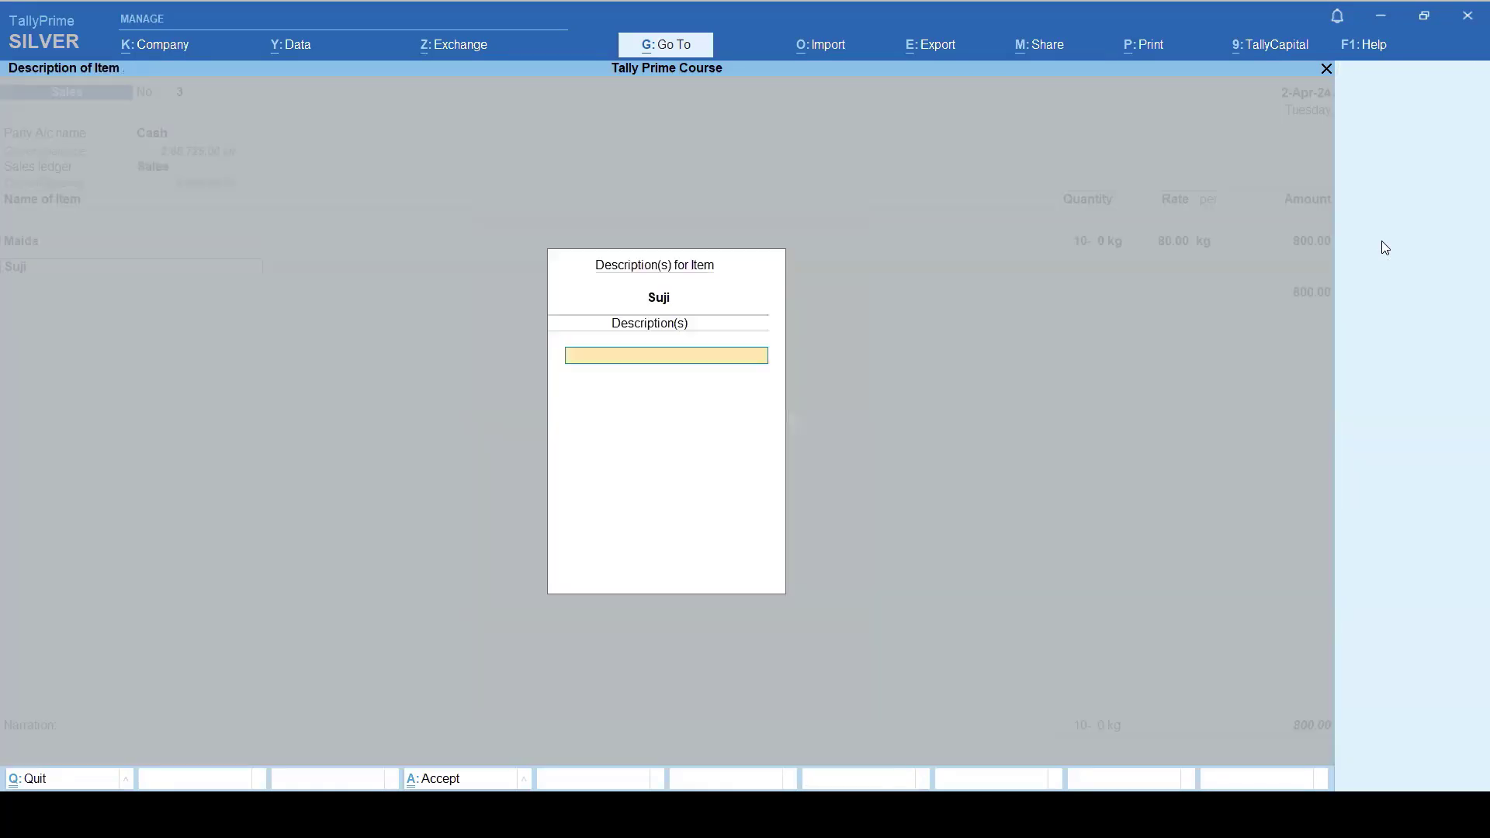
key(Return)
Step: Allocate 2 kg of Suji from the Mg Road godown at a rate of 55 per kg
key(Down)
key(Down)
key(Down)
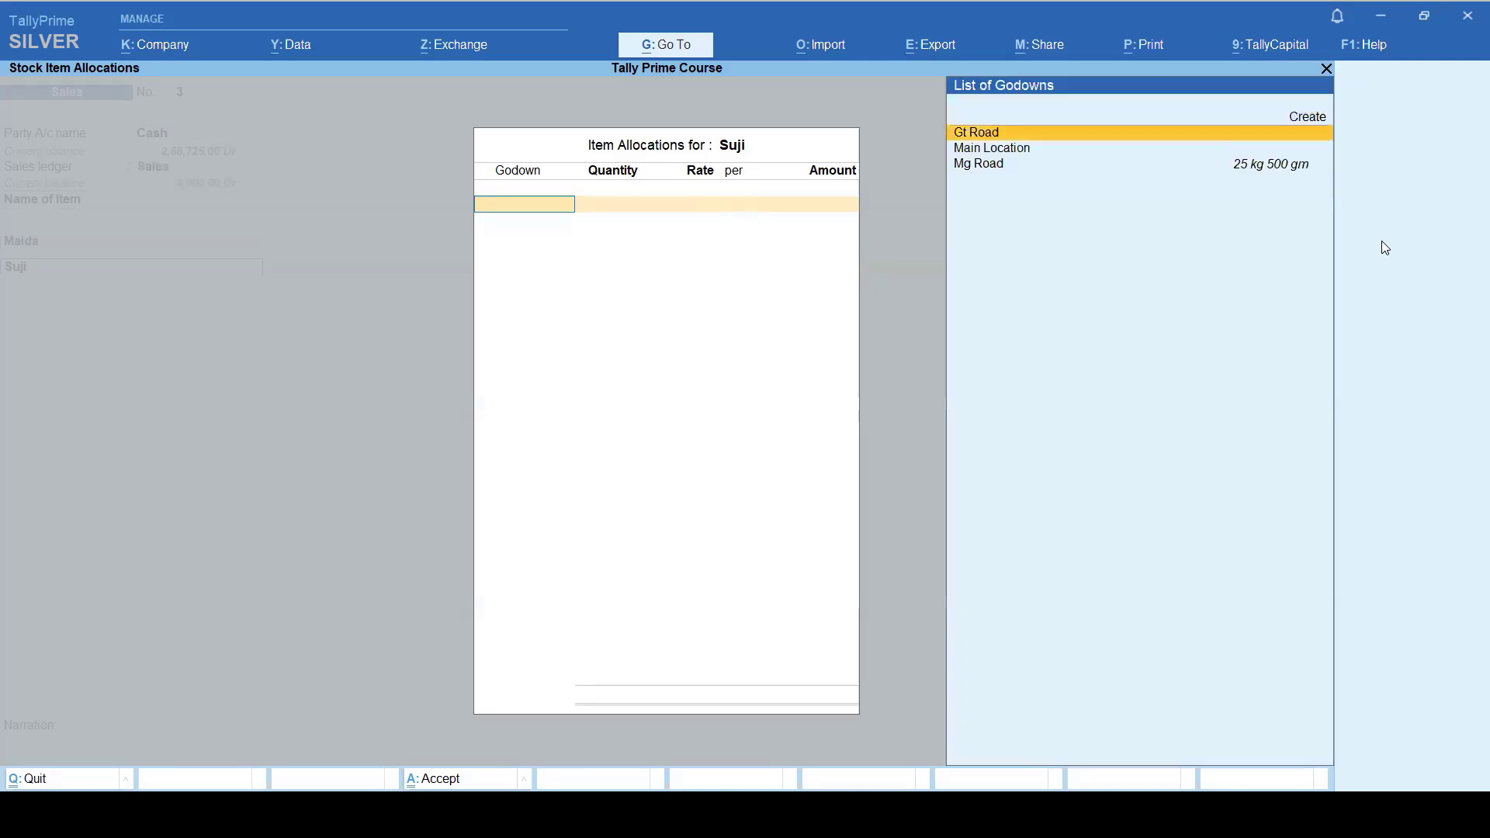
key(Return)
text(2)
key(Return)
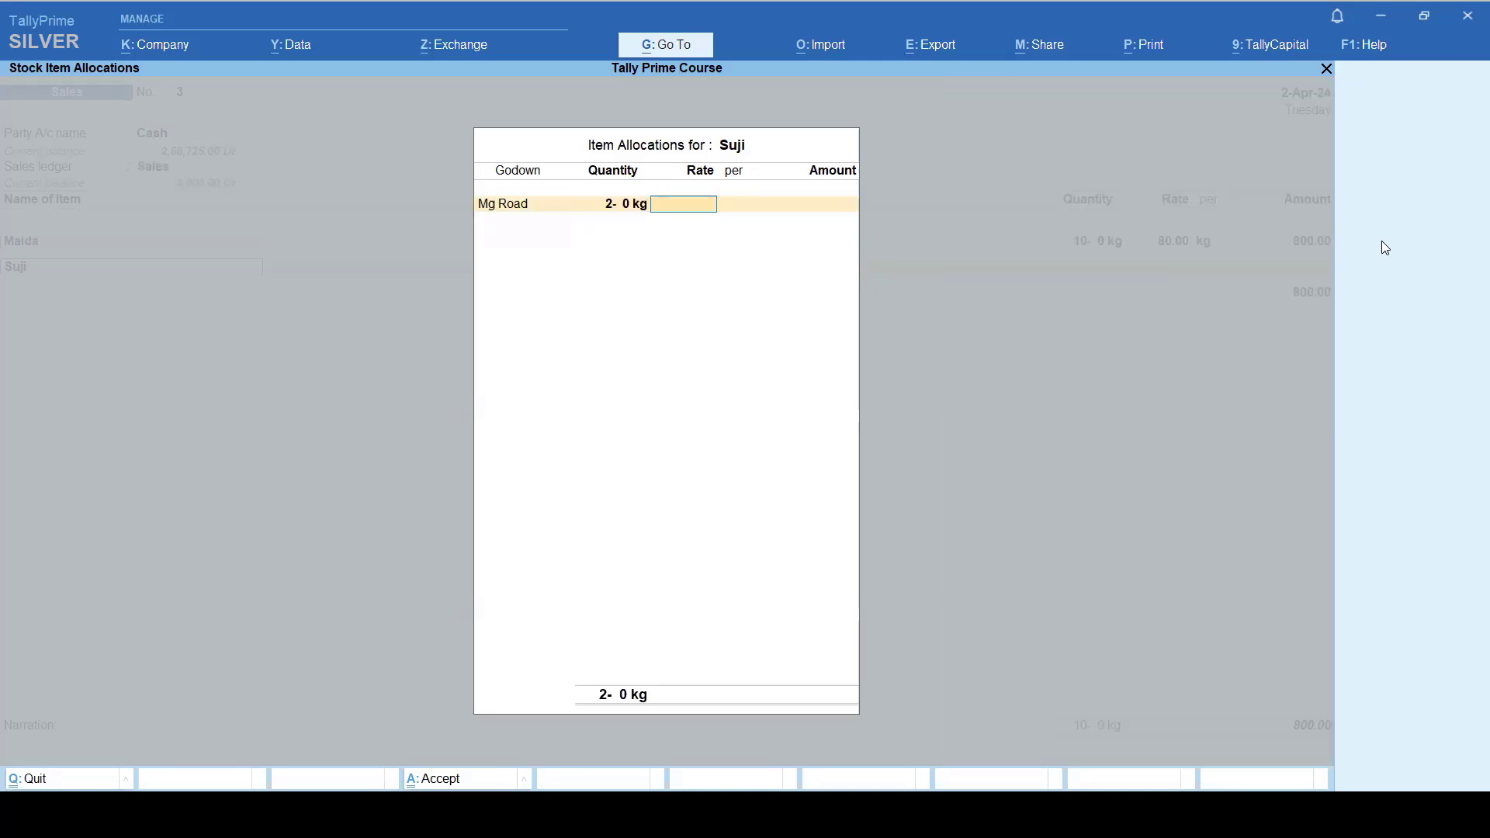
text(55)
key(Return)
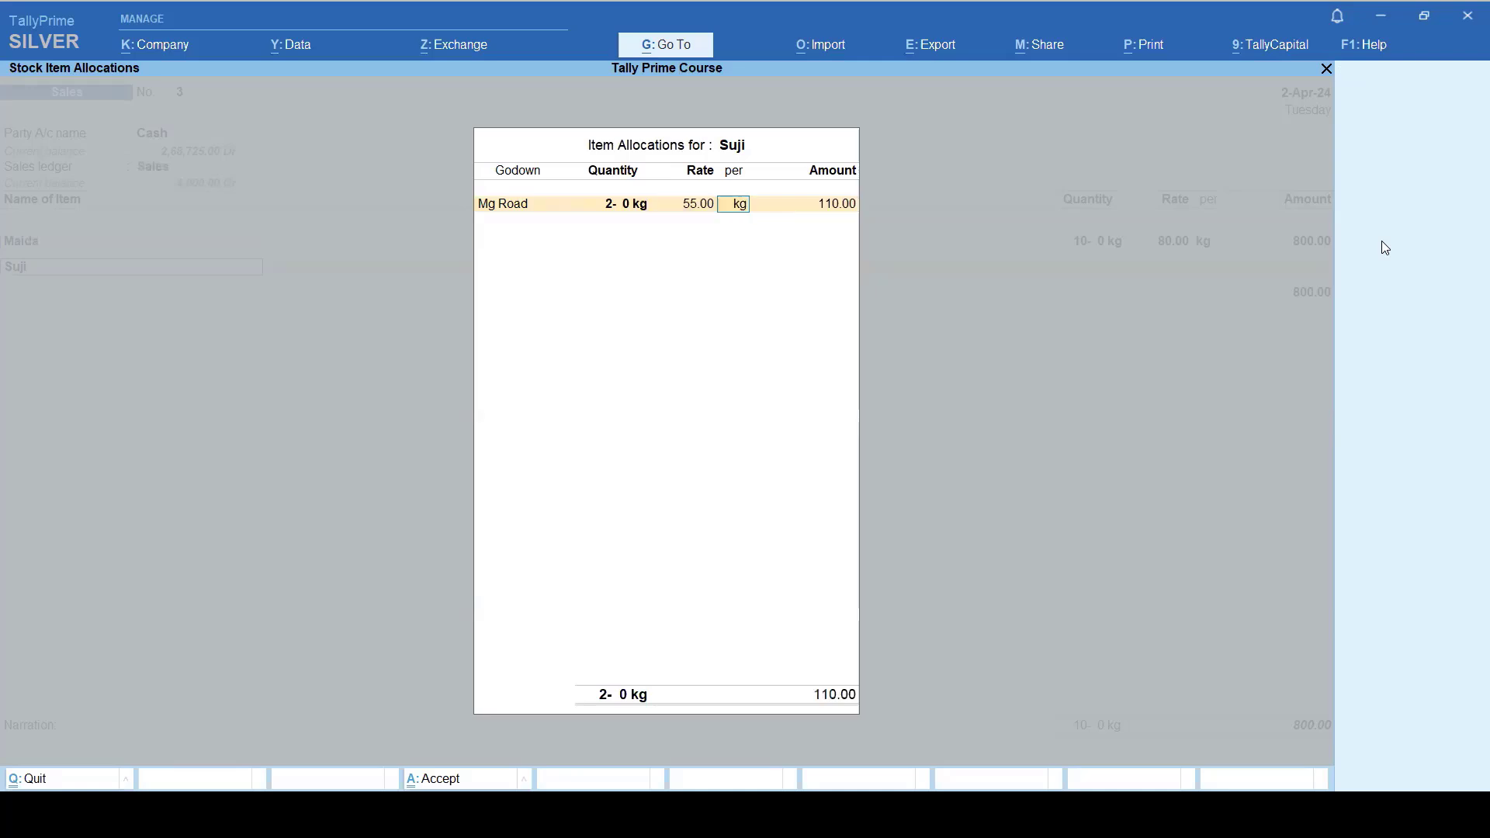
key(Return)
key(Return)
key(Return)
key(Return)
key(Return)
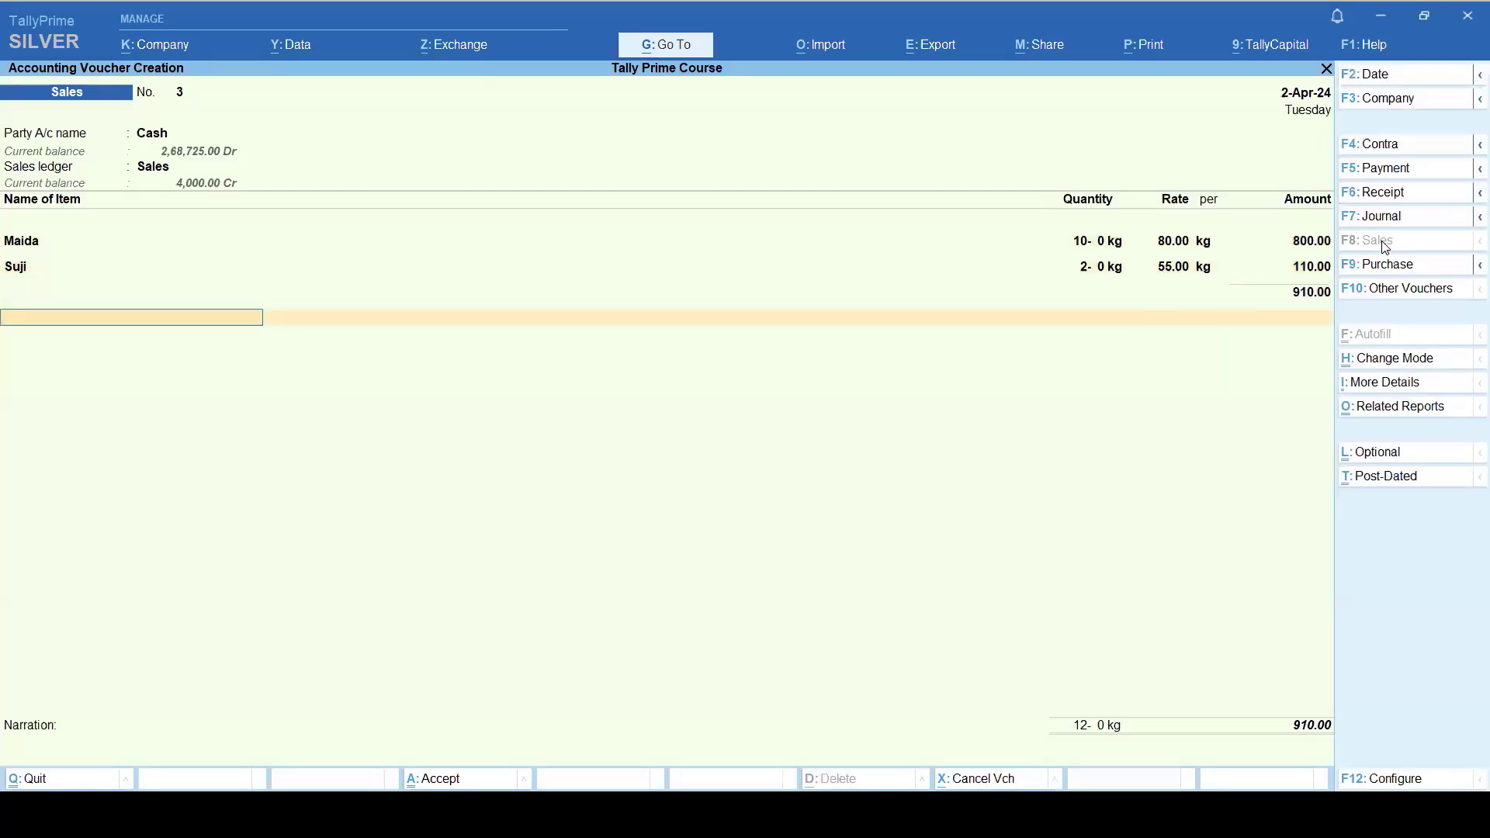
Step: End the item list and save the cash sales voucher without a narration
key(Return)
key(Return)
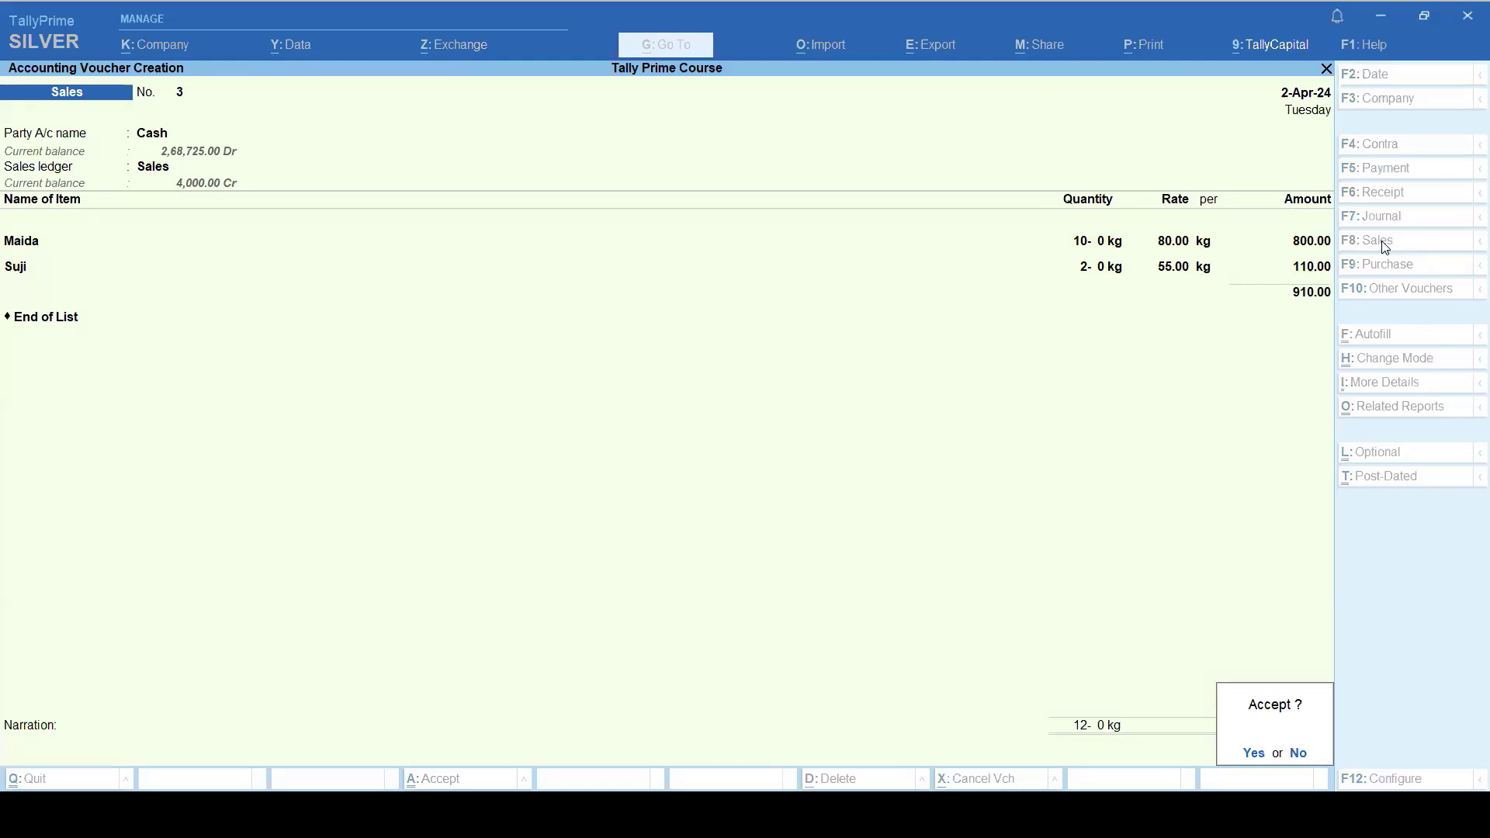
key(Return)
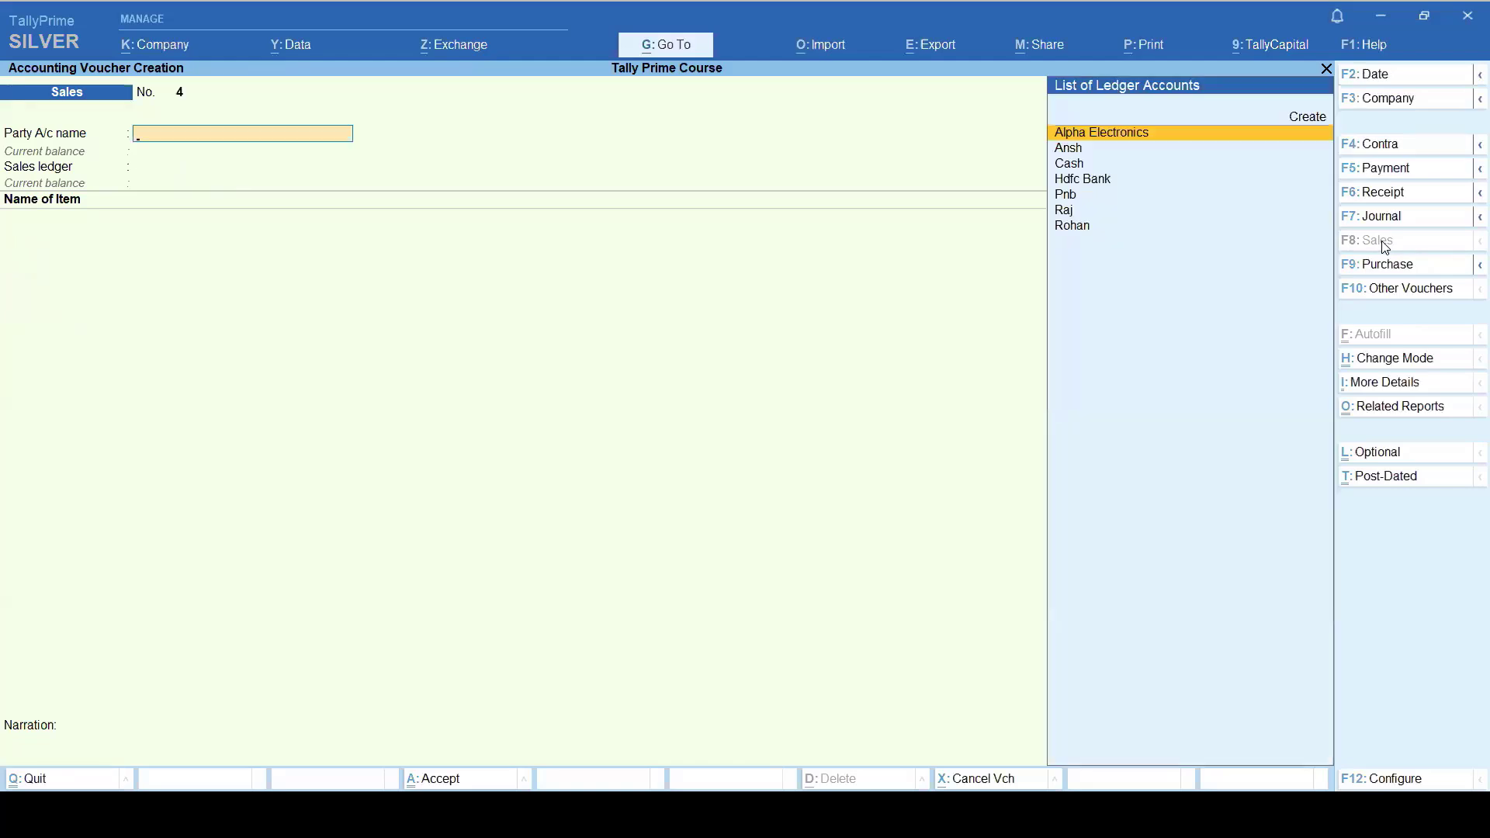
key(alt+c)
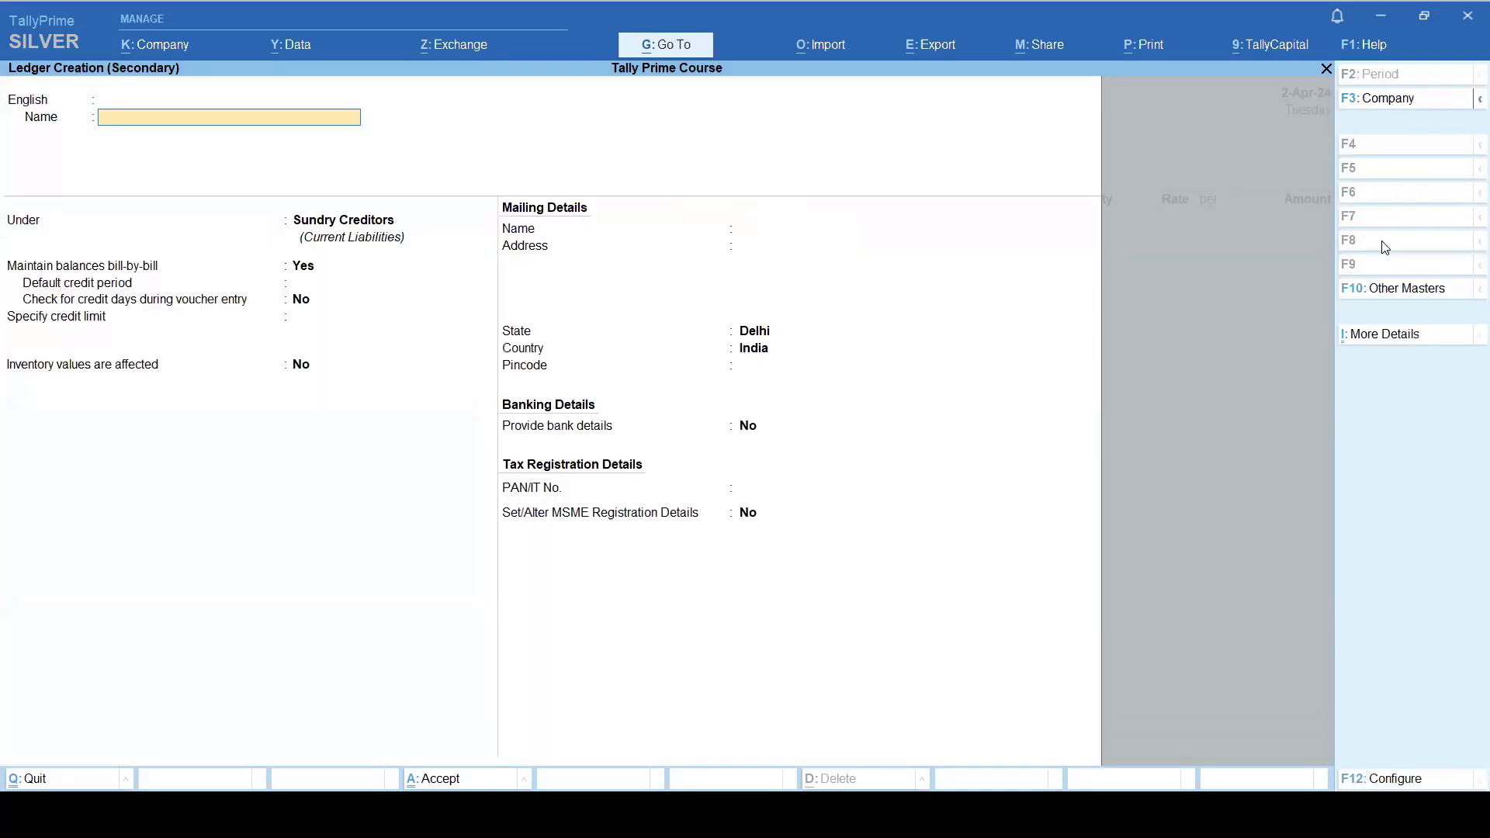
key(Escape)
key(Down)
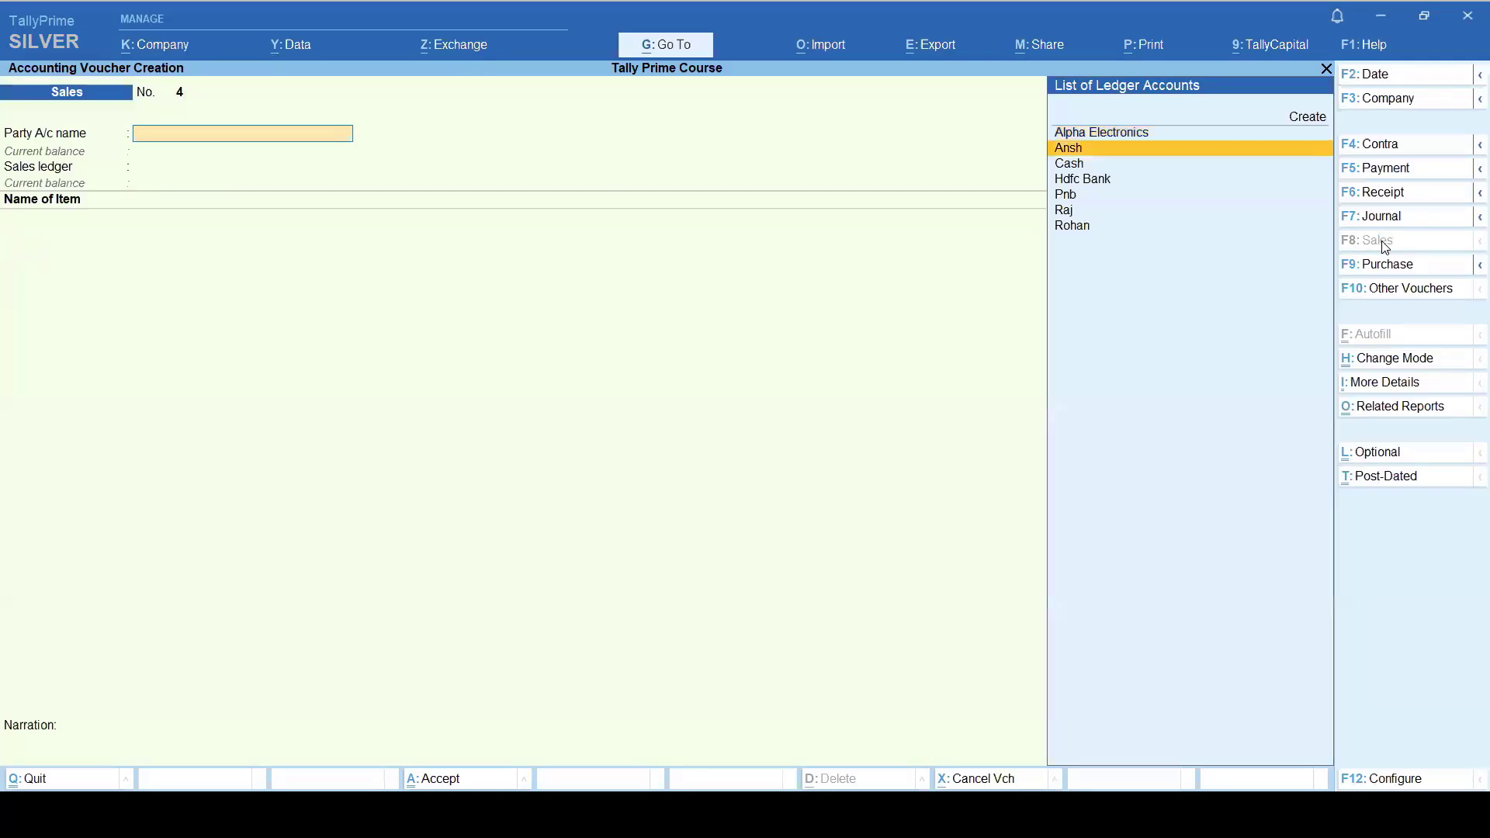
key(Return)
key(Return)
key(Return)
key(Return)
key(Return)
key(Return)
key(Return)
key(Return)
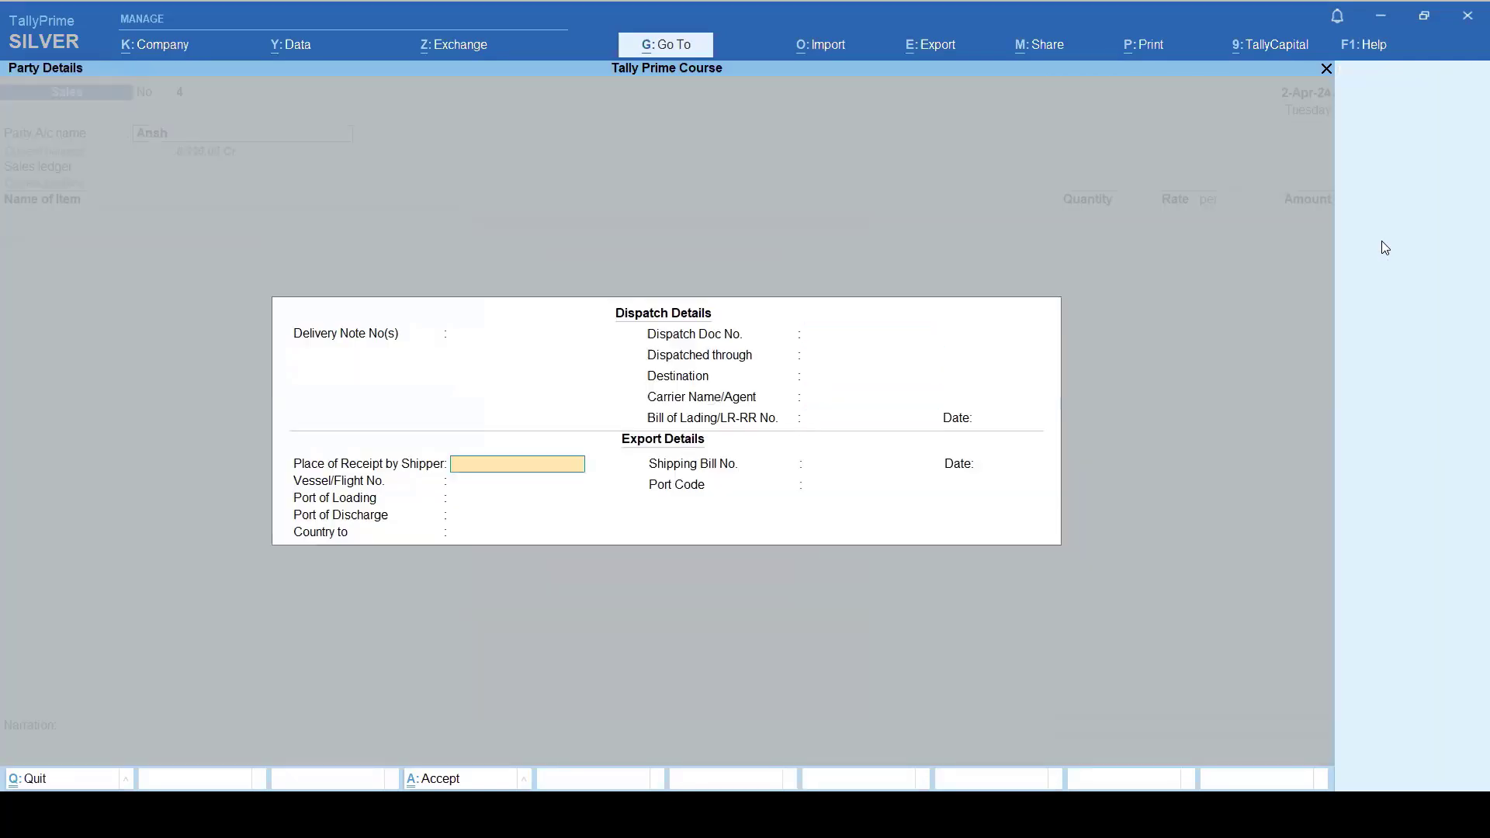
key(Up)
key(Up)
key(Up)
key(Up)
key(Up)
key(Up)
key(Escape)
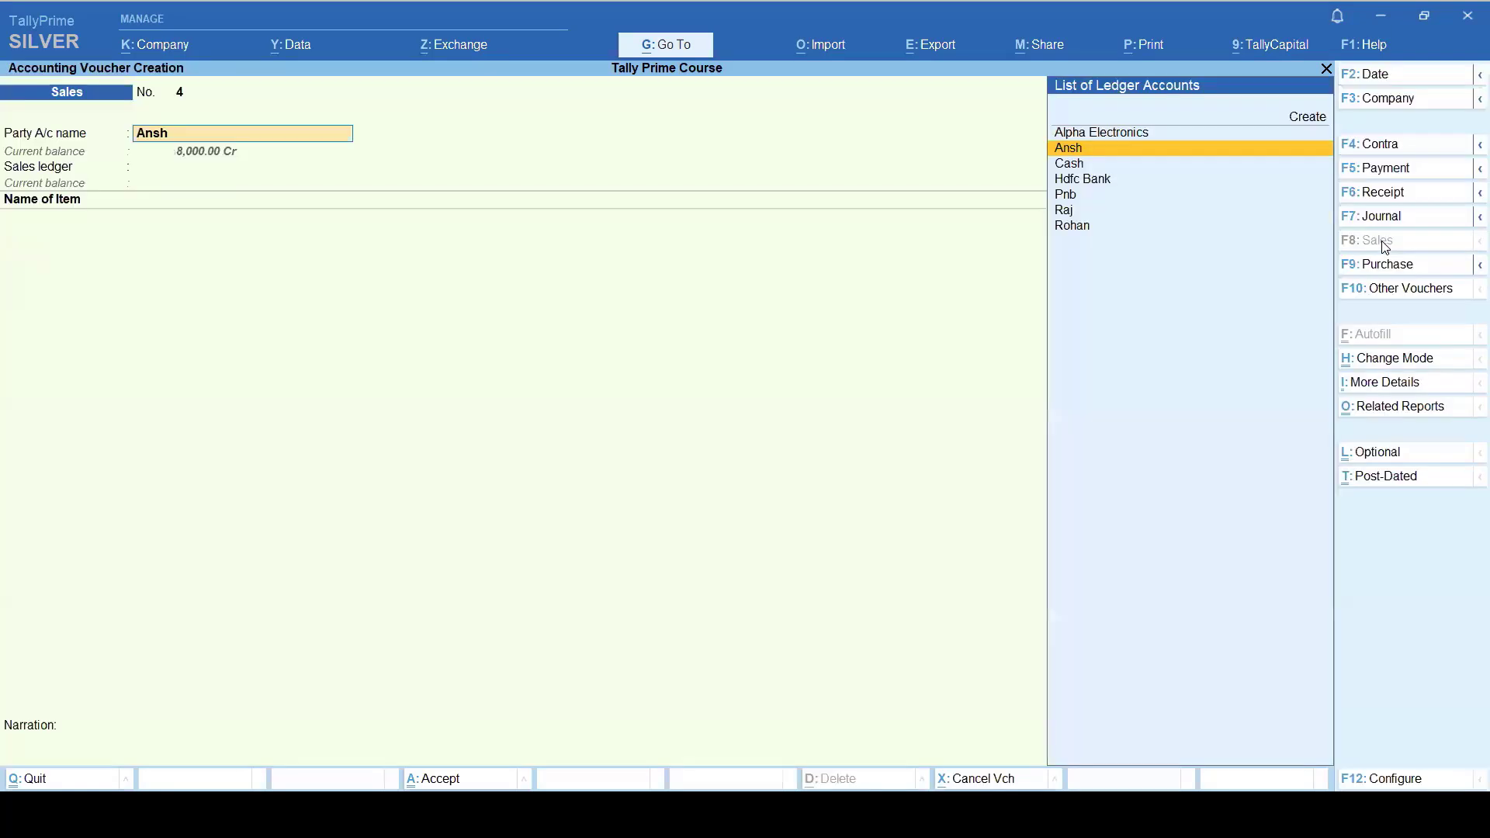
Step: Set the customer ledger listed directly after Pnb as the sales voucher's party, leaving the dispatch and export details blank
key(Down)
key(Down)
key(Down)
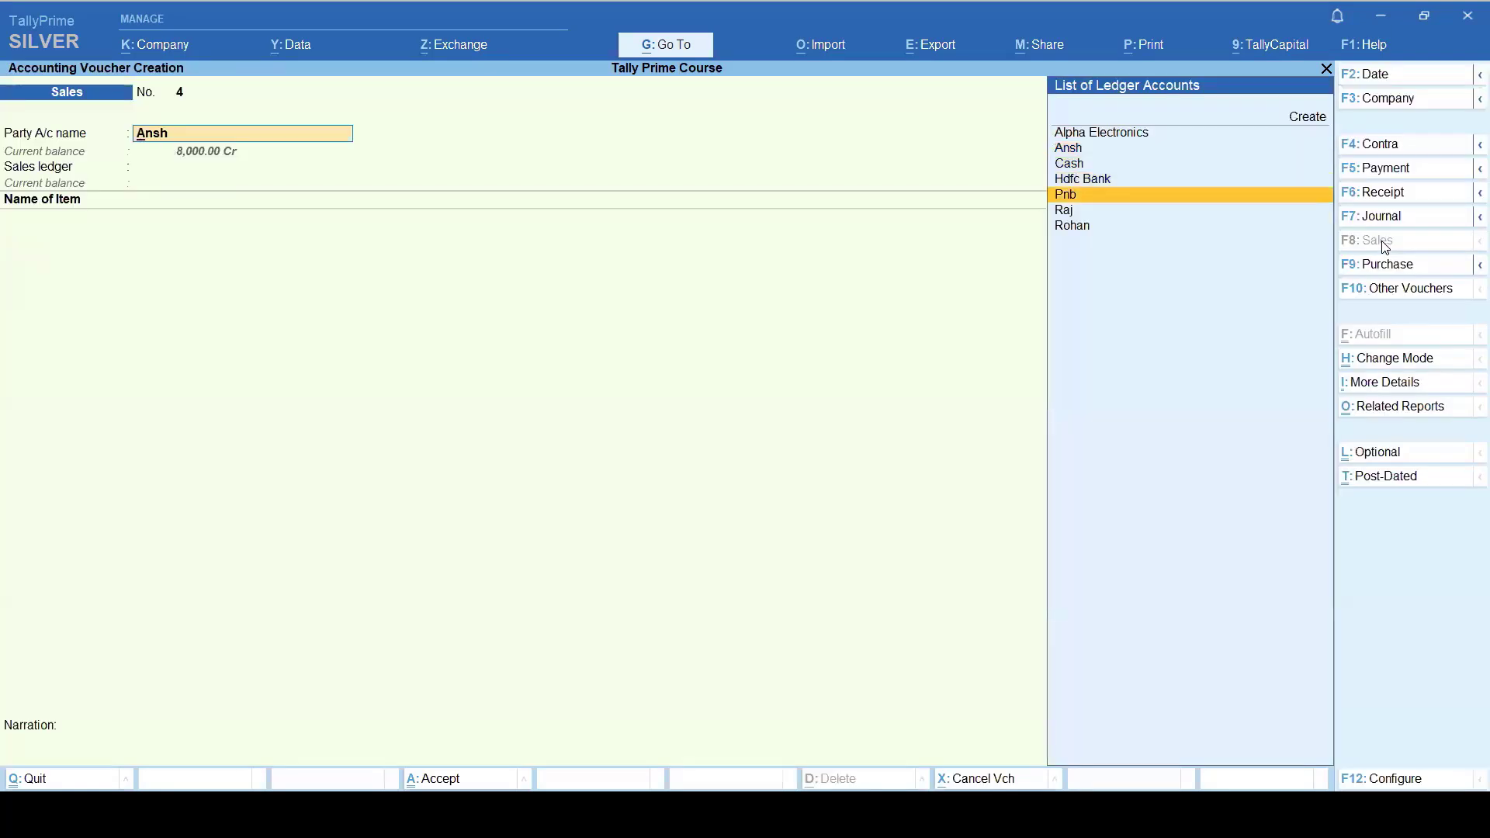
key(Down)
key(Return)
key(Return)
key(Return)
key(Return)
key(Return)
key(Return)
key(Return)
key(Return)
key(Return)
key(Return)
key(Return)
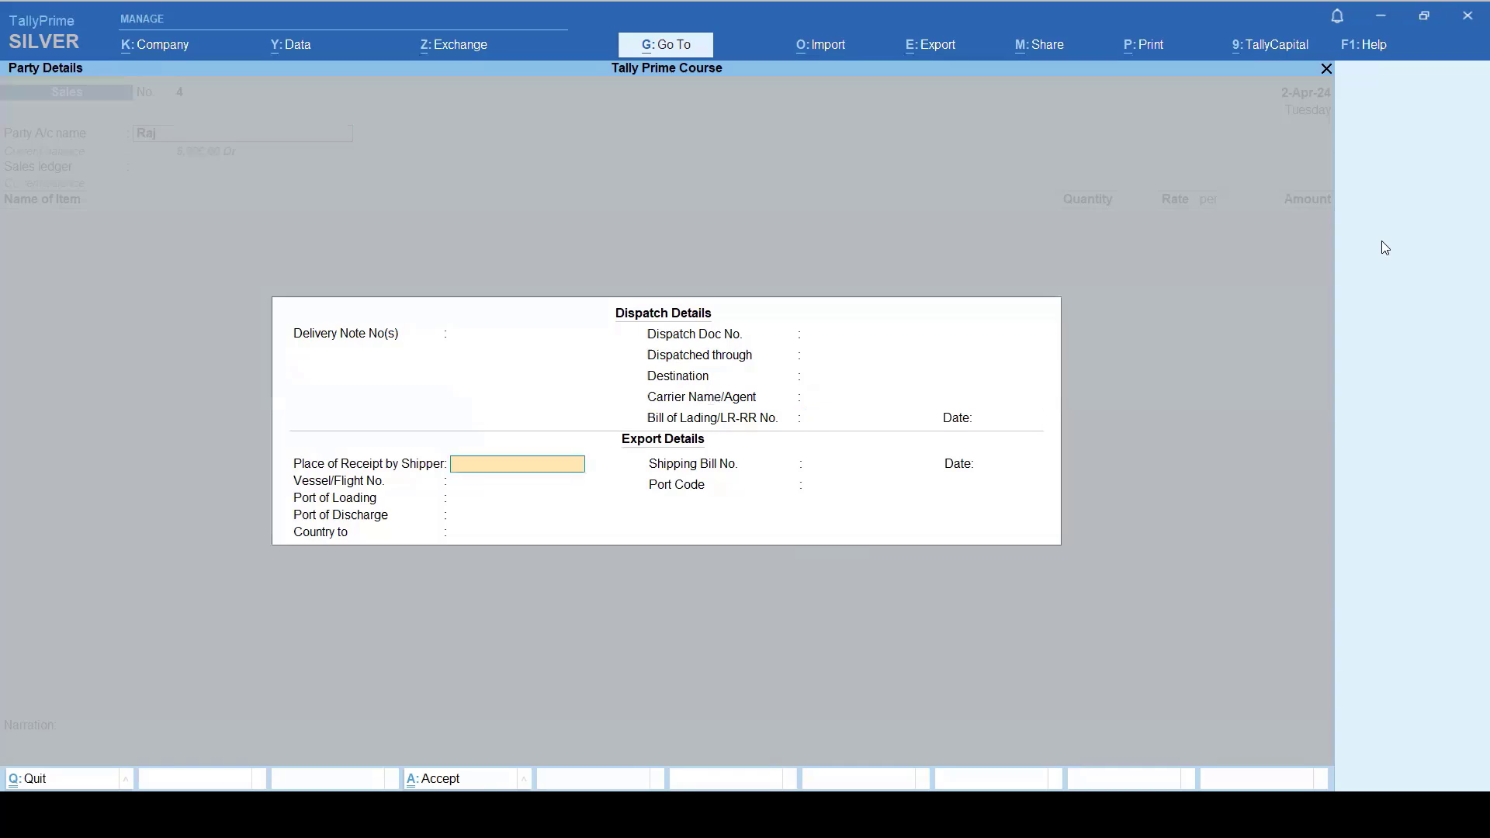
key(Return)
key(Return)
key(Return)
key(Return)
key(Return)
key(Return)
key(Return)
key(Return)
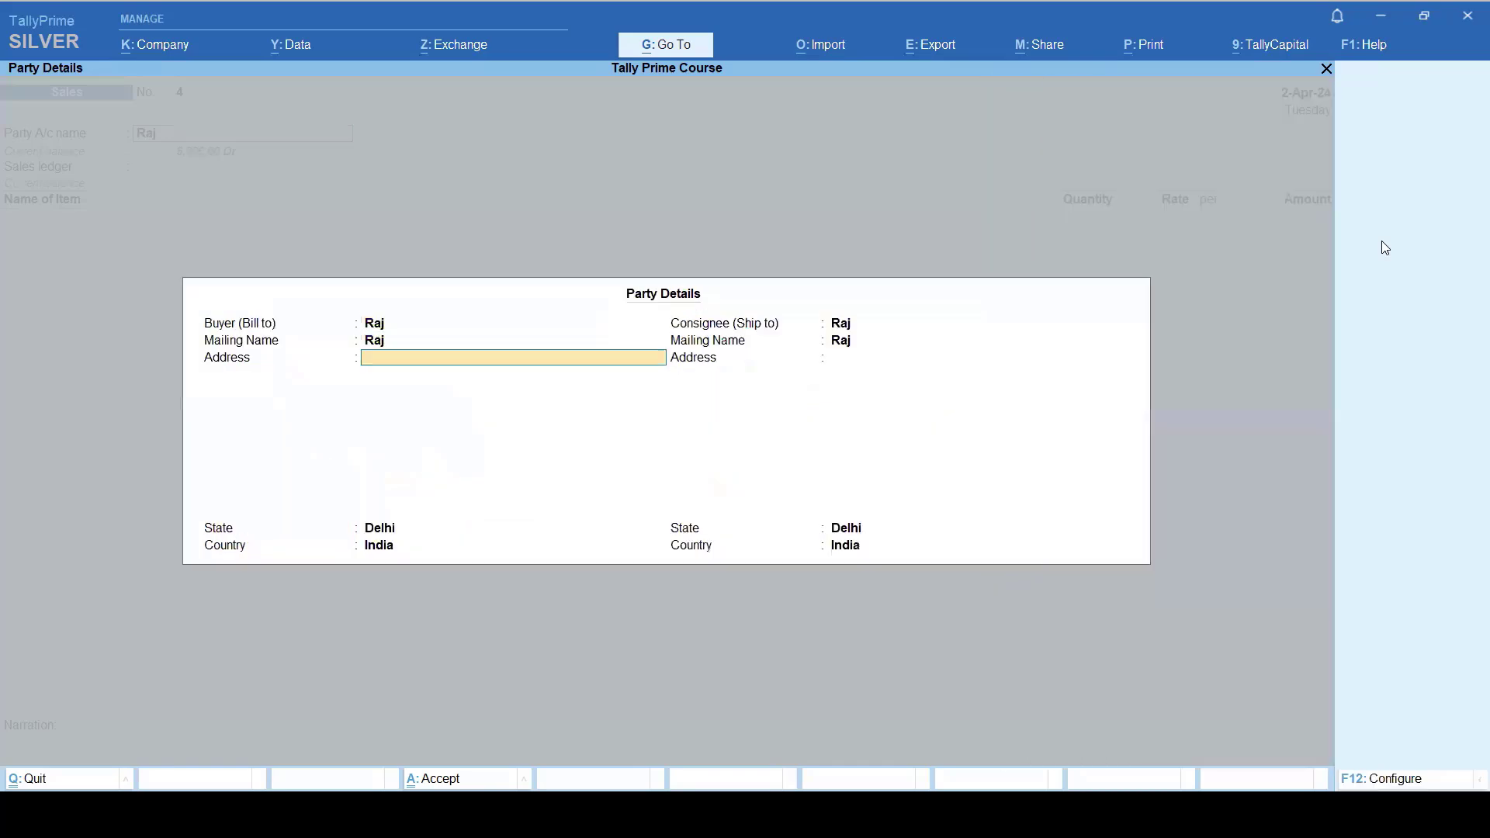
Step: Leave the party's address details at their defaults and choose the Sales ledger for the voucher
key(Return)
key(Return)
key(Return)
key(Return)
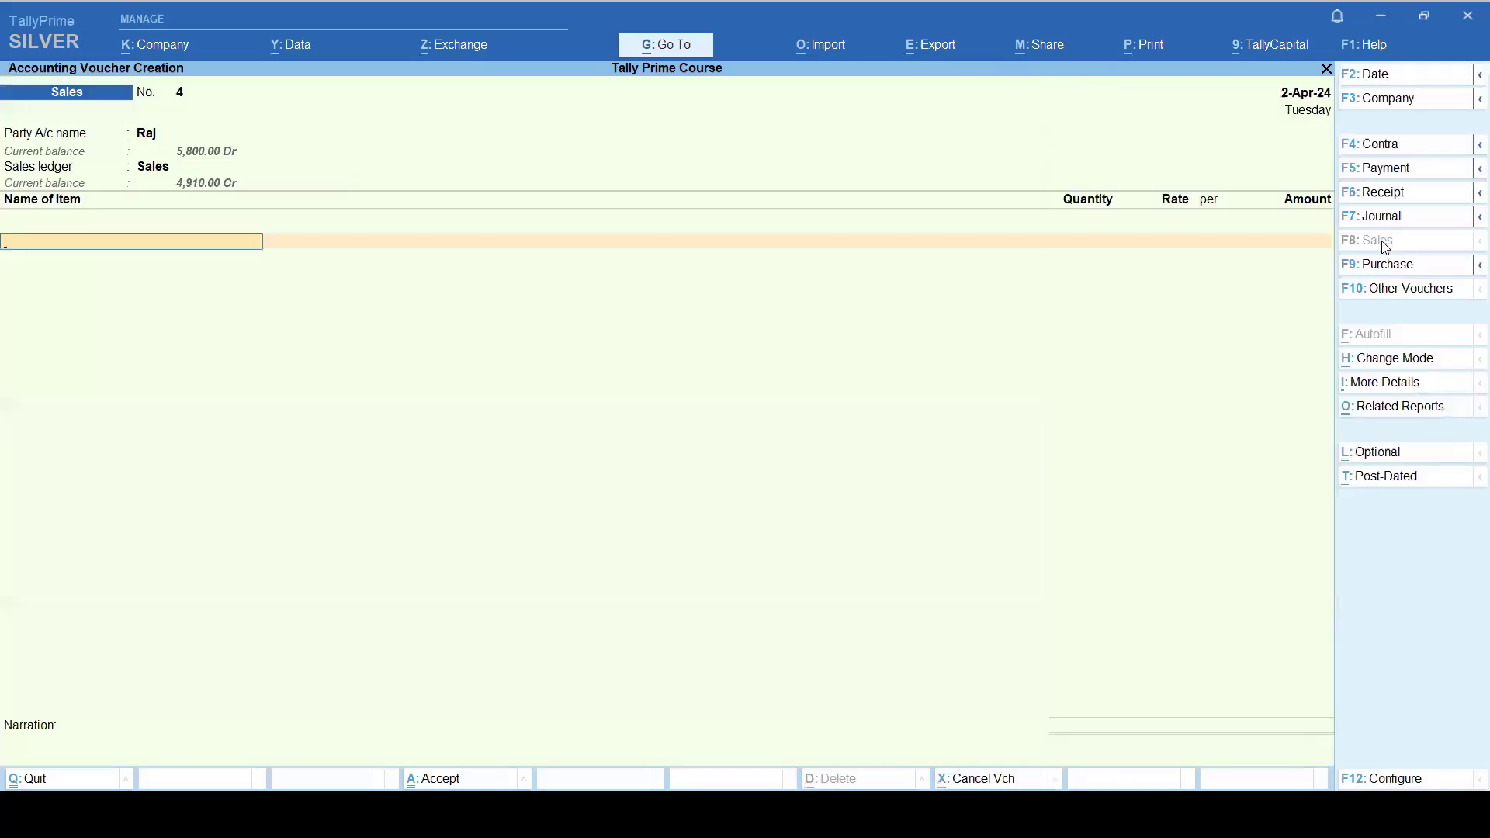
Step: Add 32'lg as the first sales item, allocating 1 piece from the Gt Road godown at a rate of 40000
key(Down)
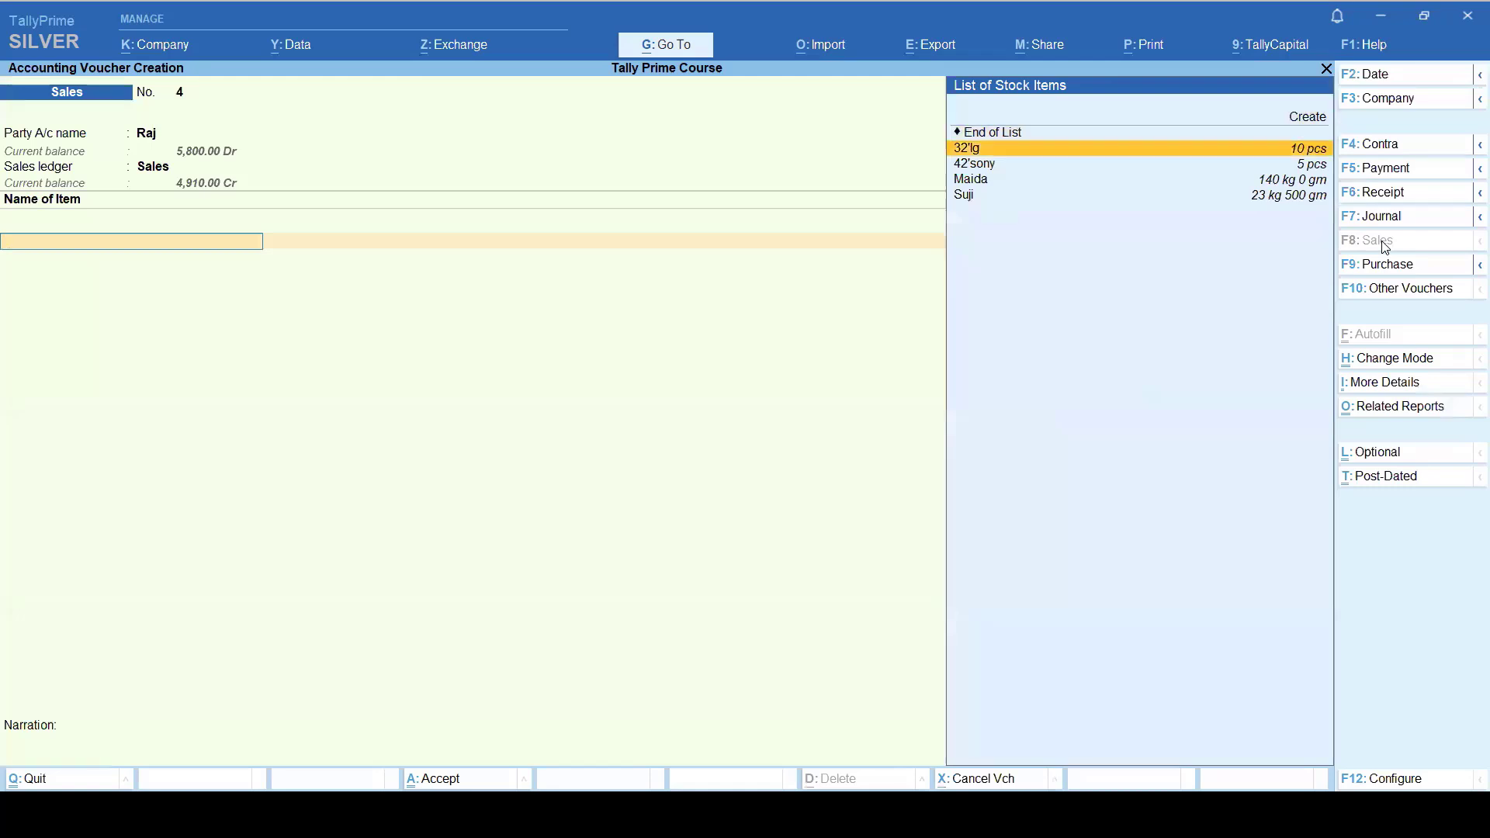
key(Return)
key(Return)
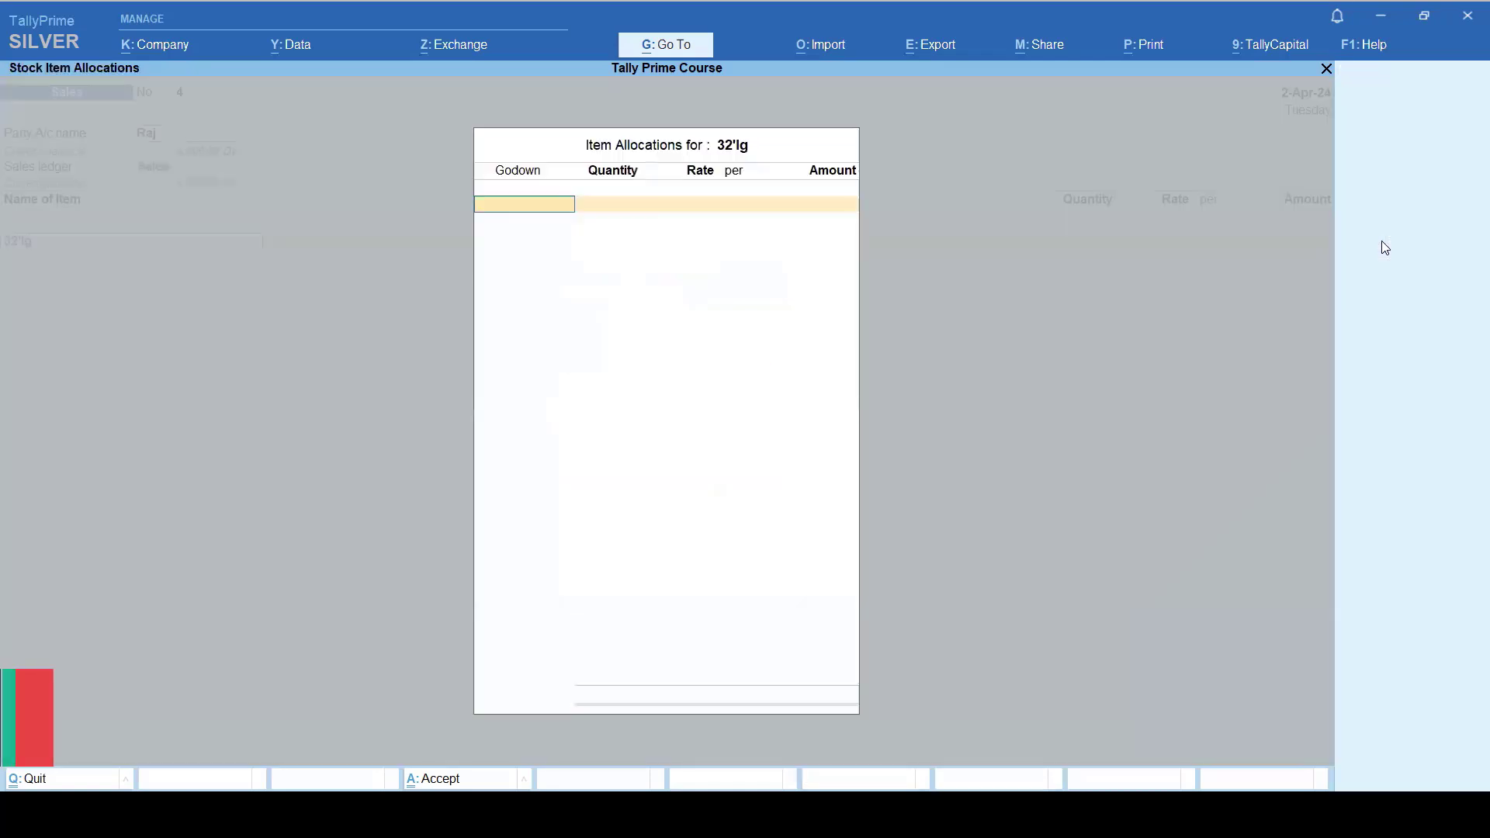
key(Return)
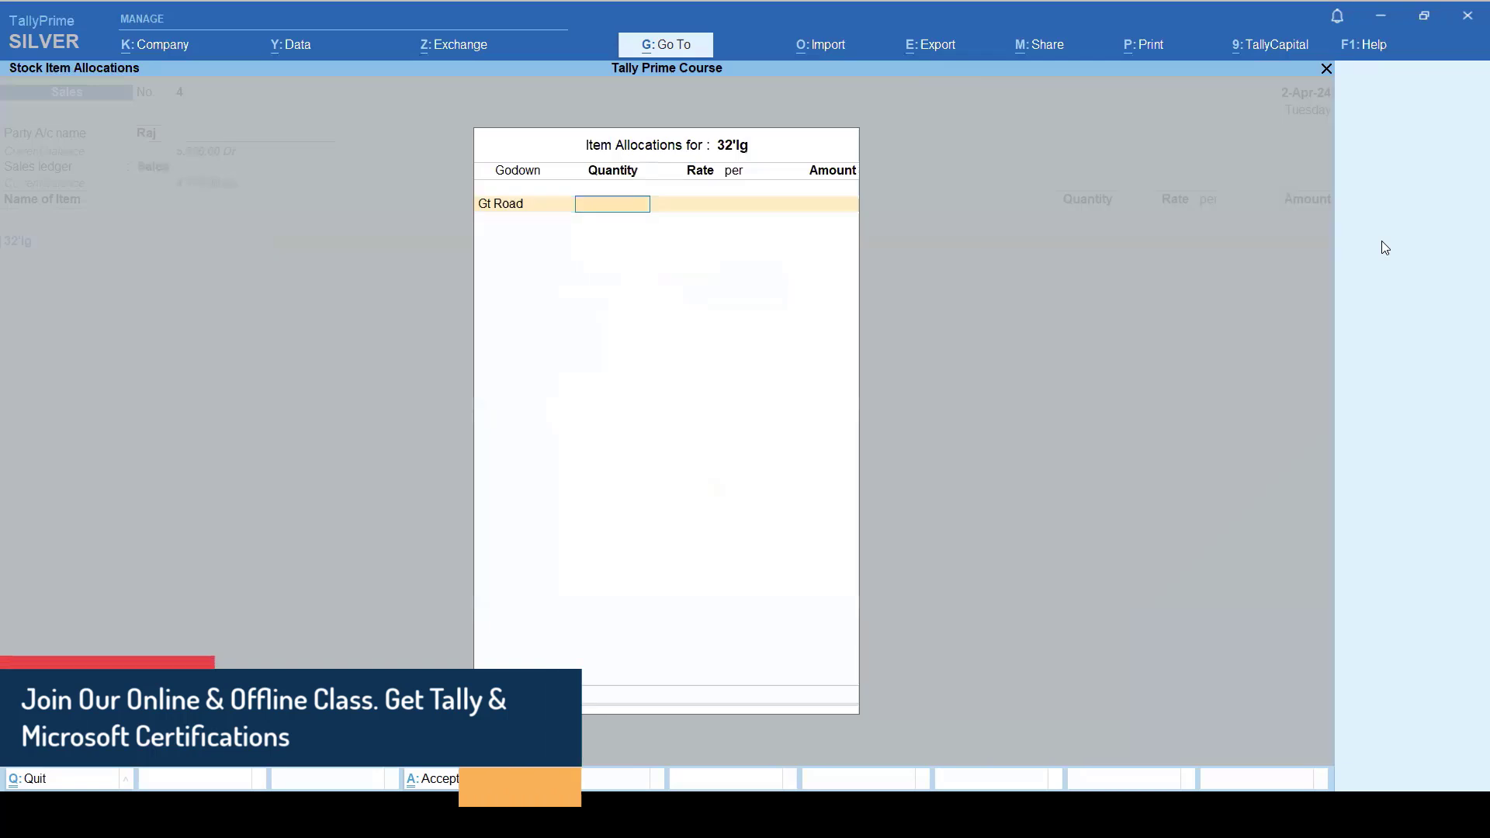
text(1)
key(Return)
text(40000)
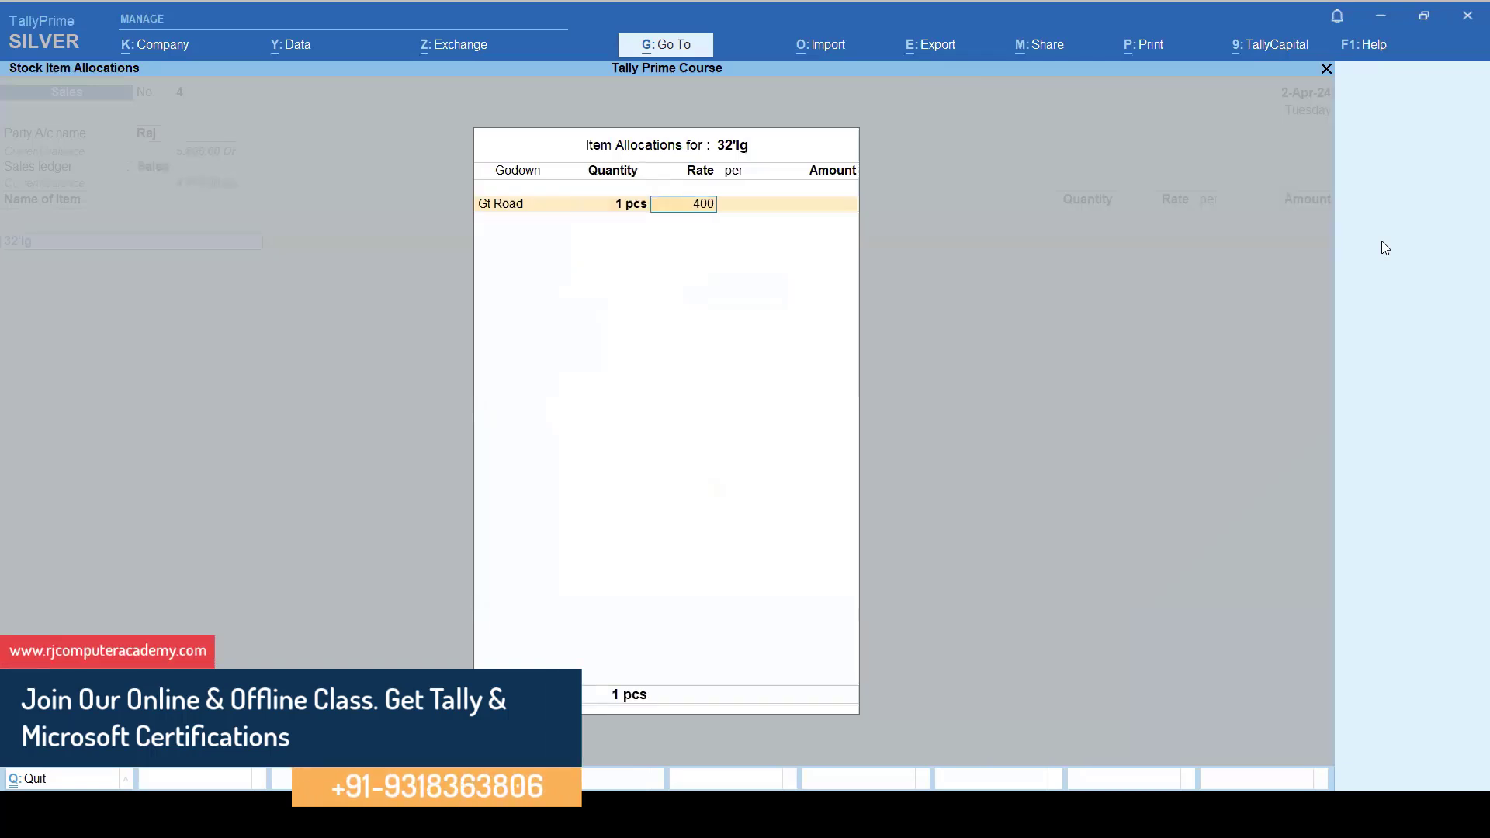
key(Return)
key(Return)
key(Return)
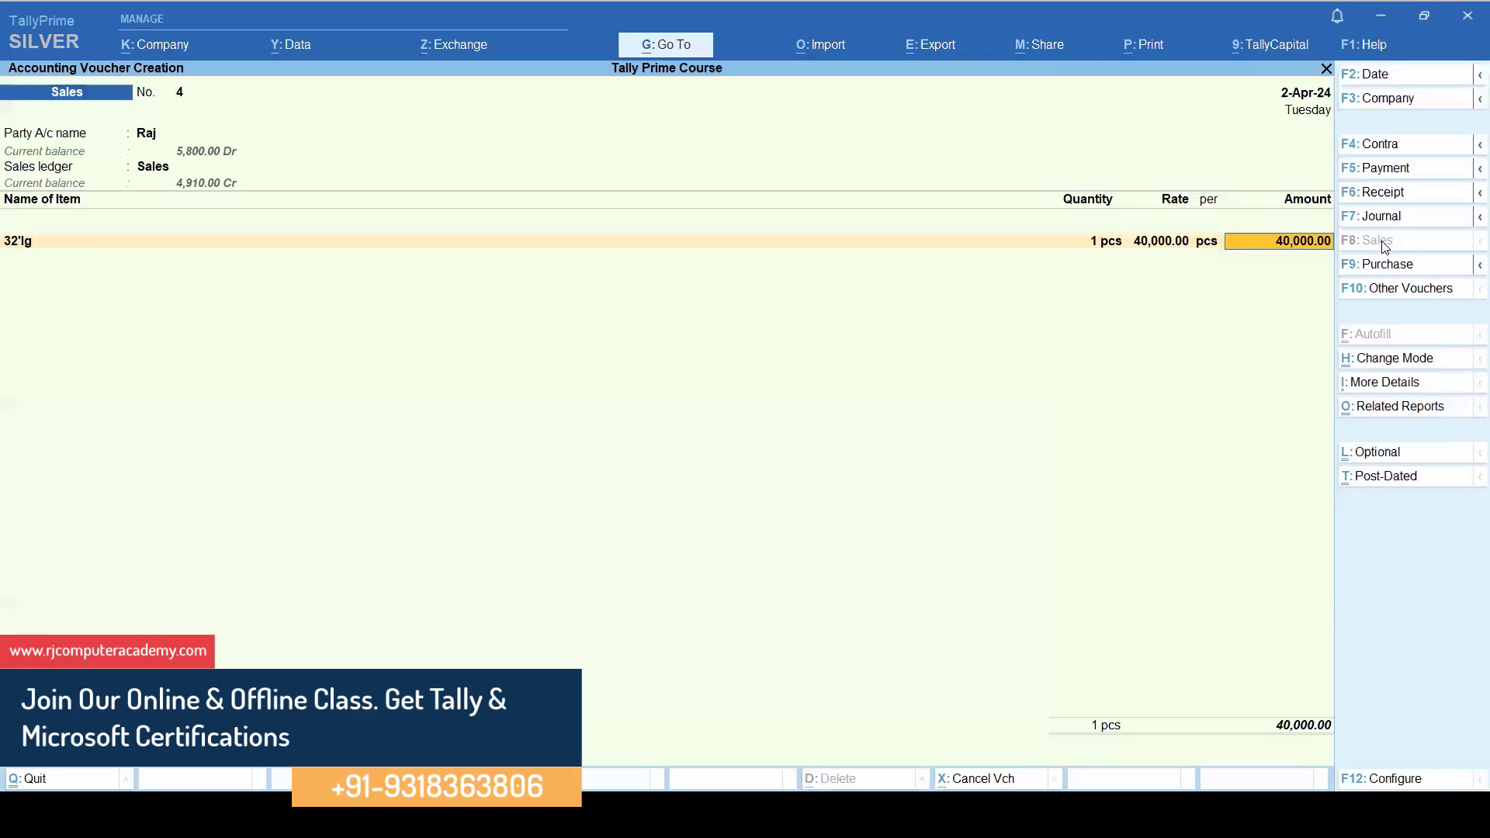
key(Return)
Step: Add 42'sony as the second sales item and open its godown allocation
key(Down)
key(Down)
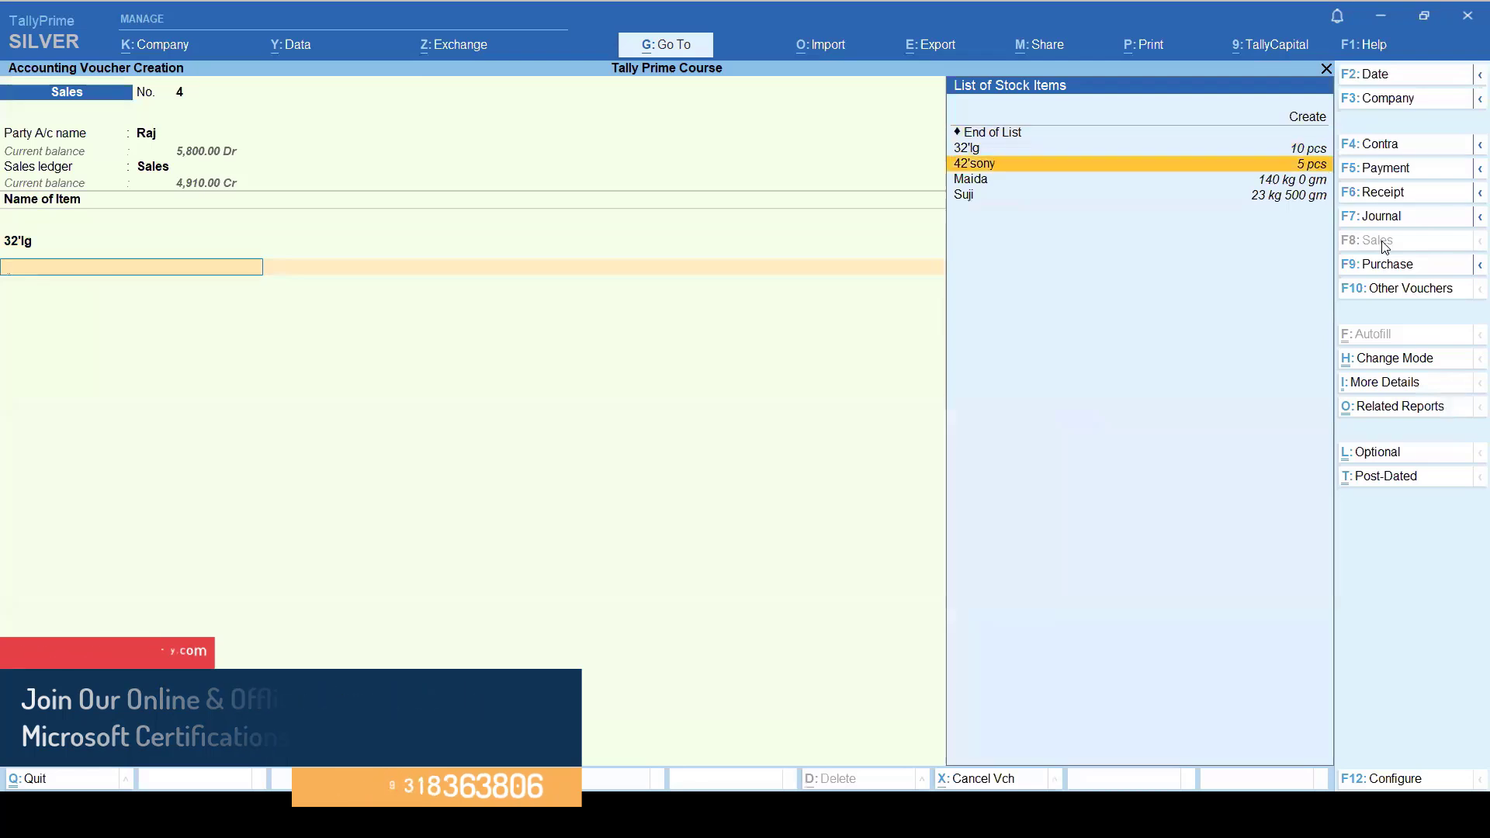
key(Return)
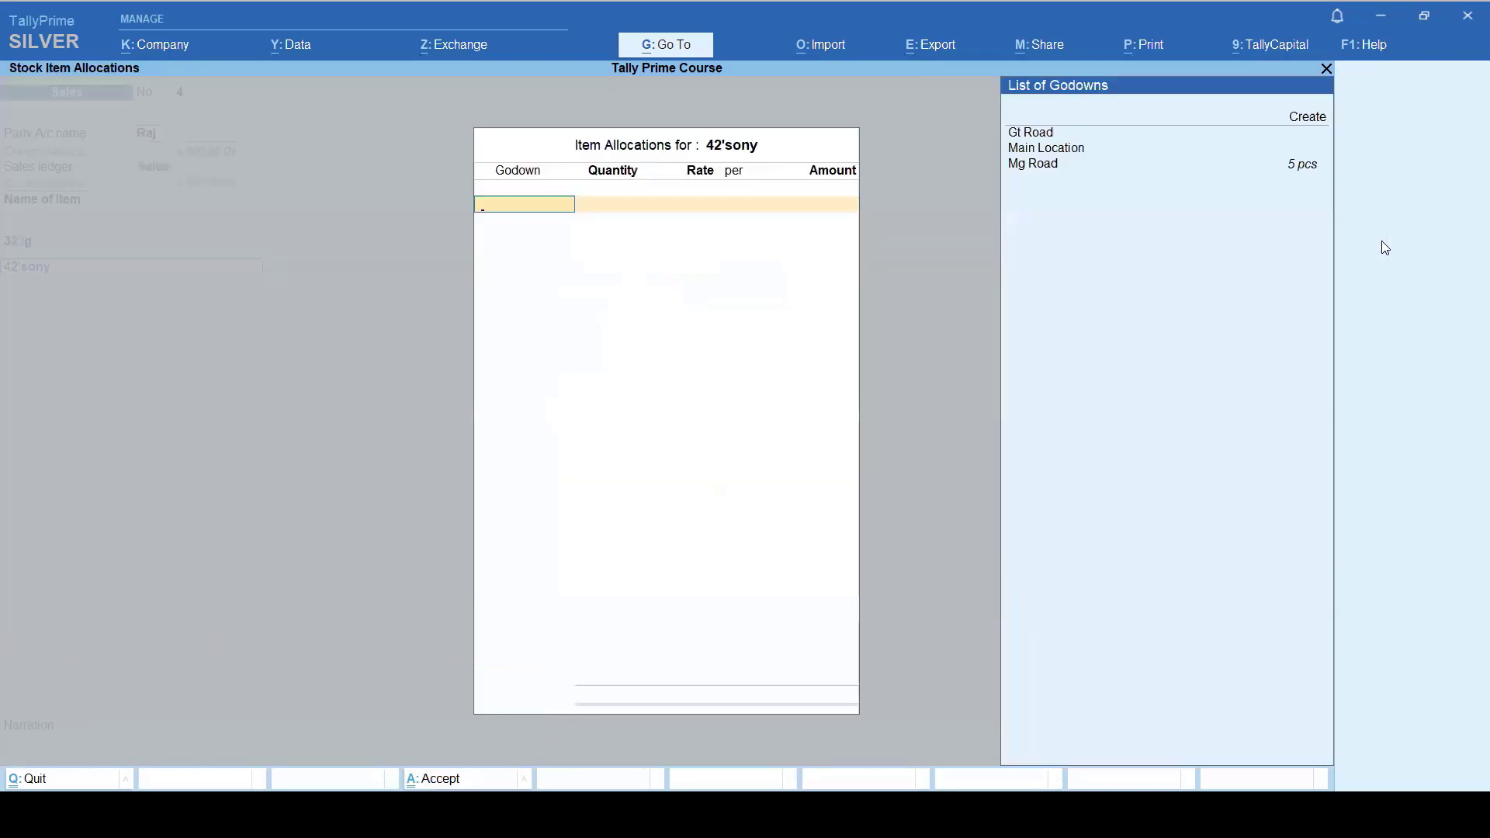
Step: Allocate 1 piece of 42'sony from the Mg Road godown at a rate of 50000
key(Down)
key(Down)
key(Down)
key(Return)
text(1)
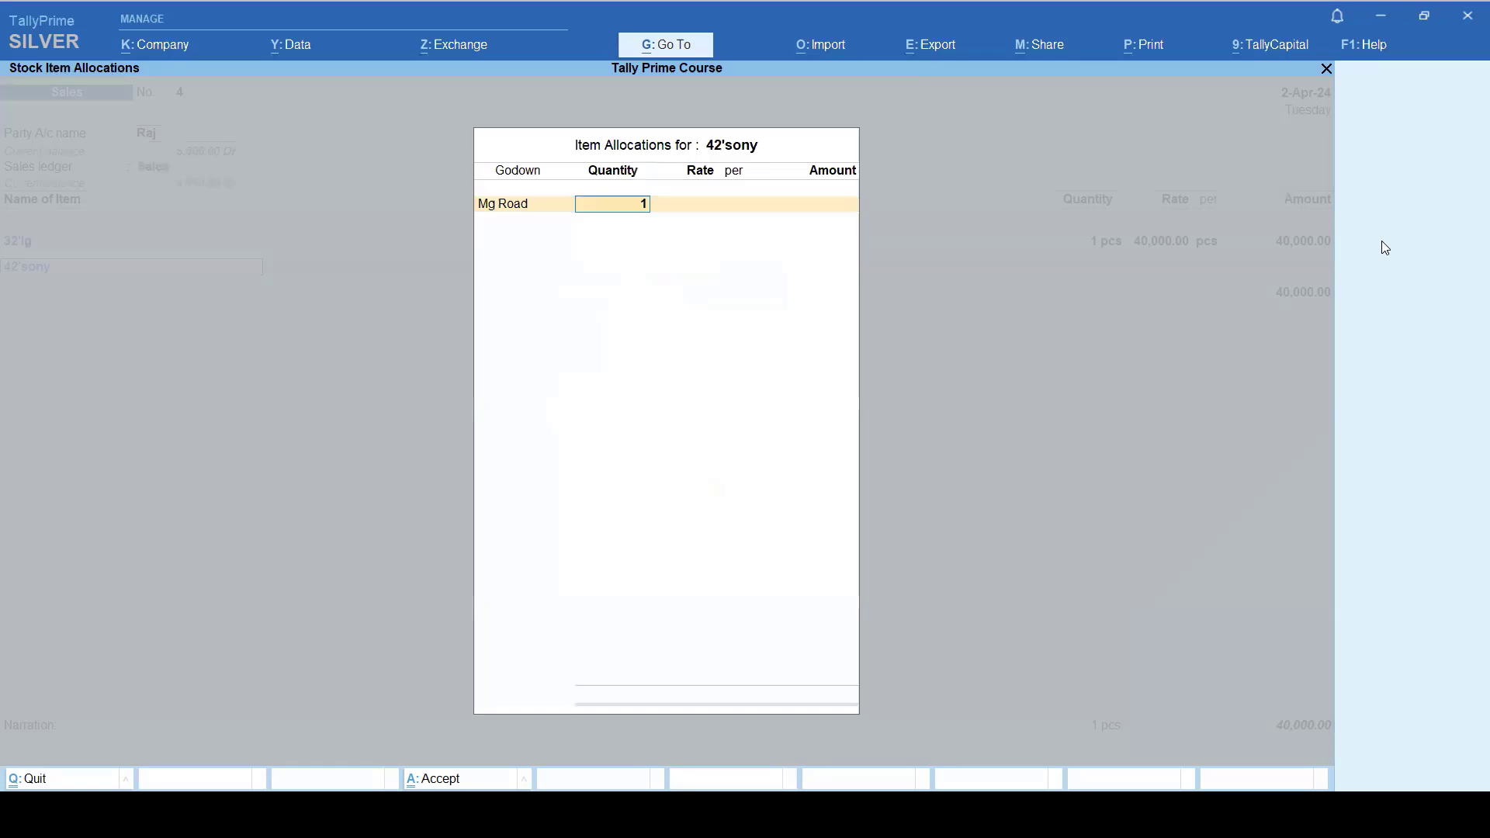
key(Return)
text(50000)
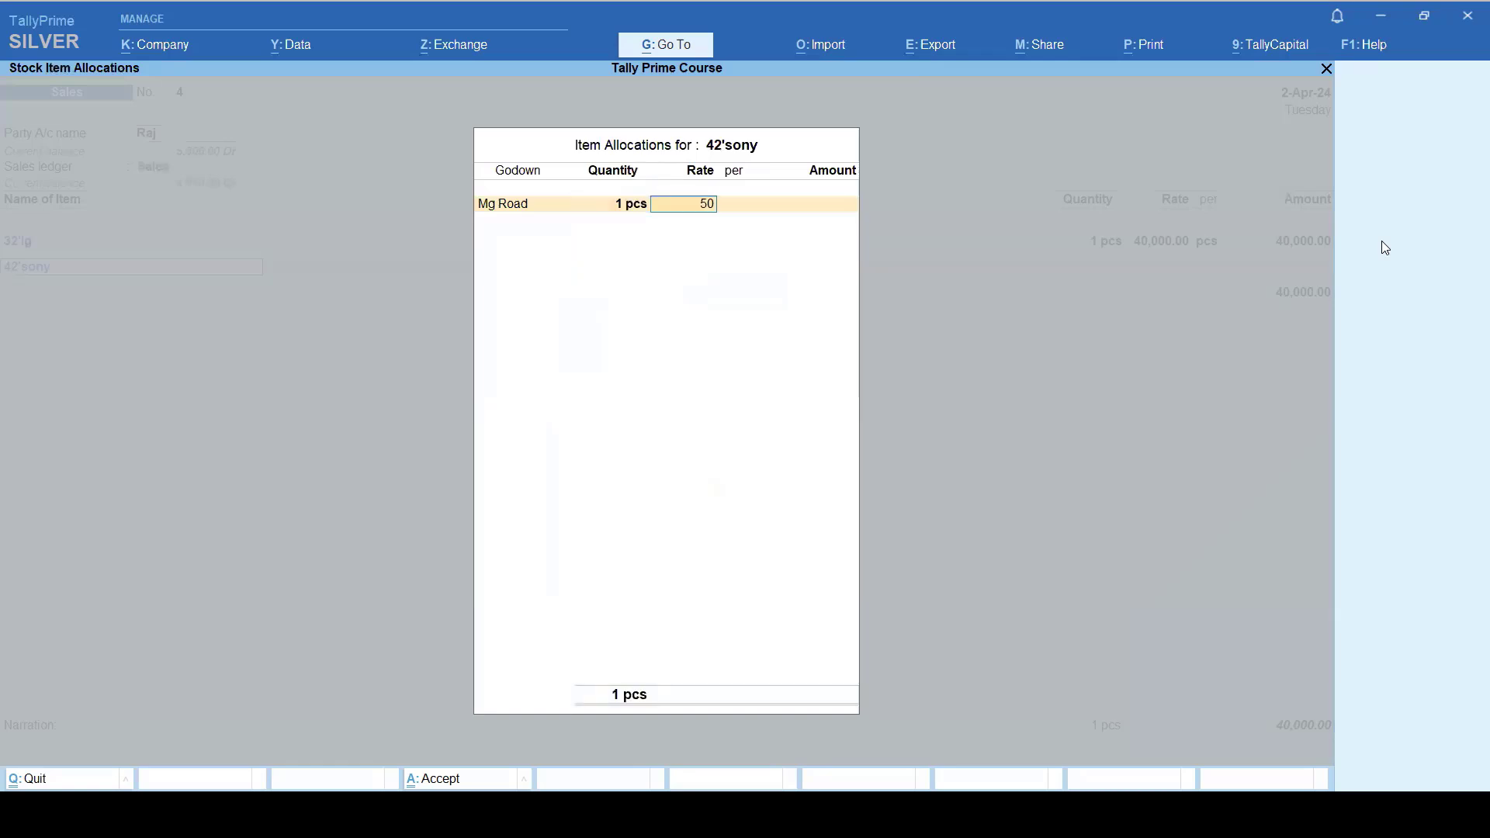
key(Return)
key(Return)
key(Return)
key(Return)
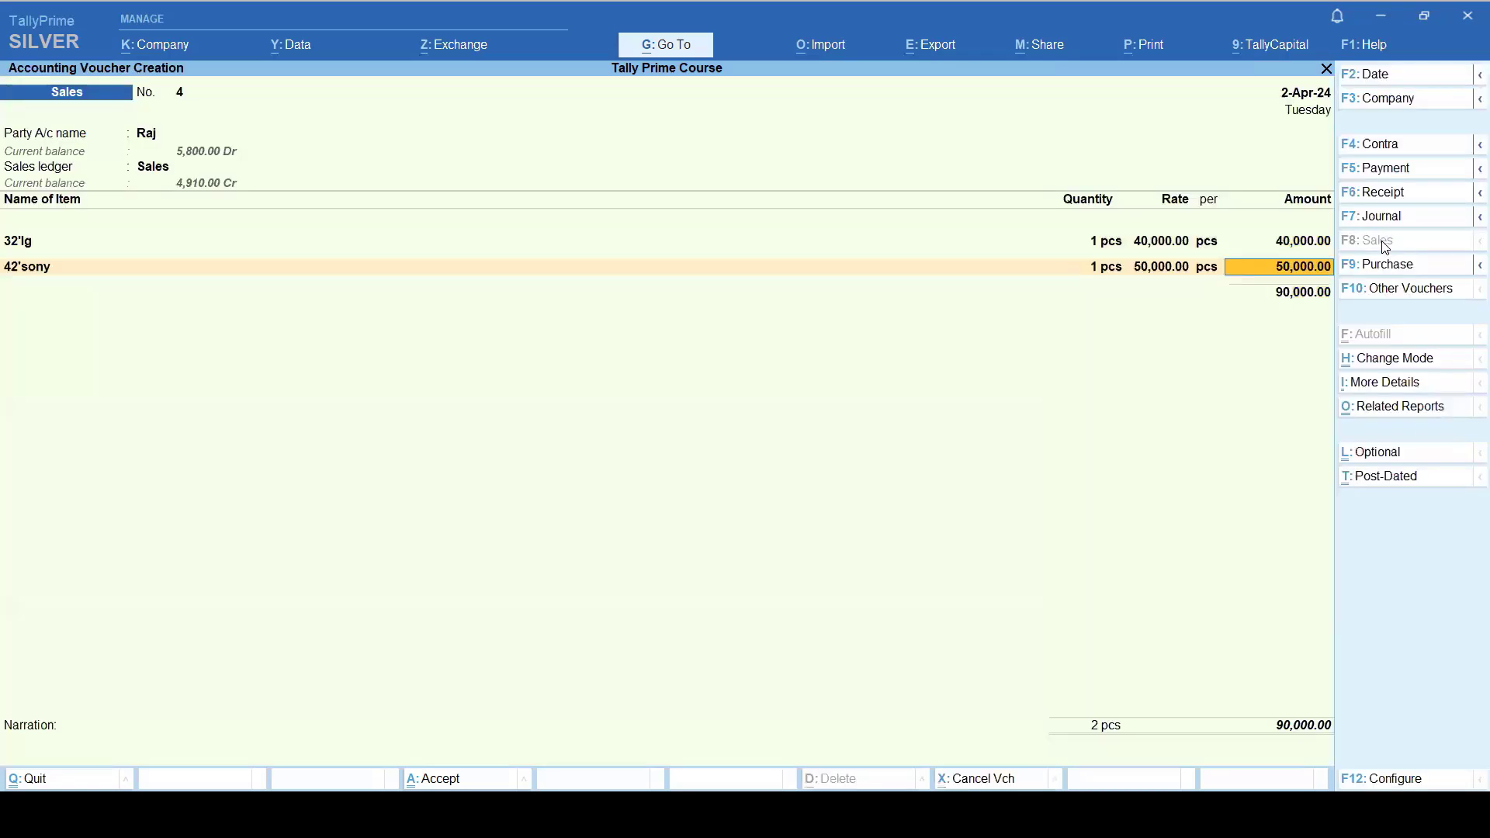
key(Return)
Step: End the item list and save the electronics sales voucher without a narration
key(Return)
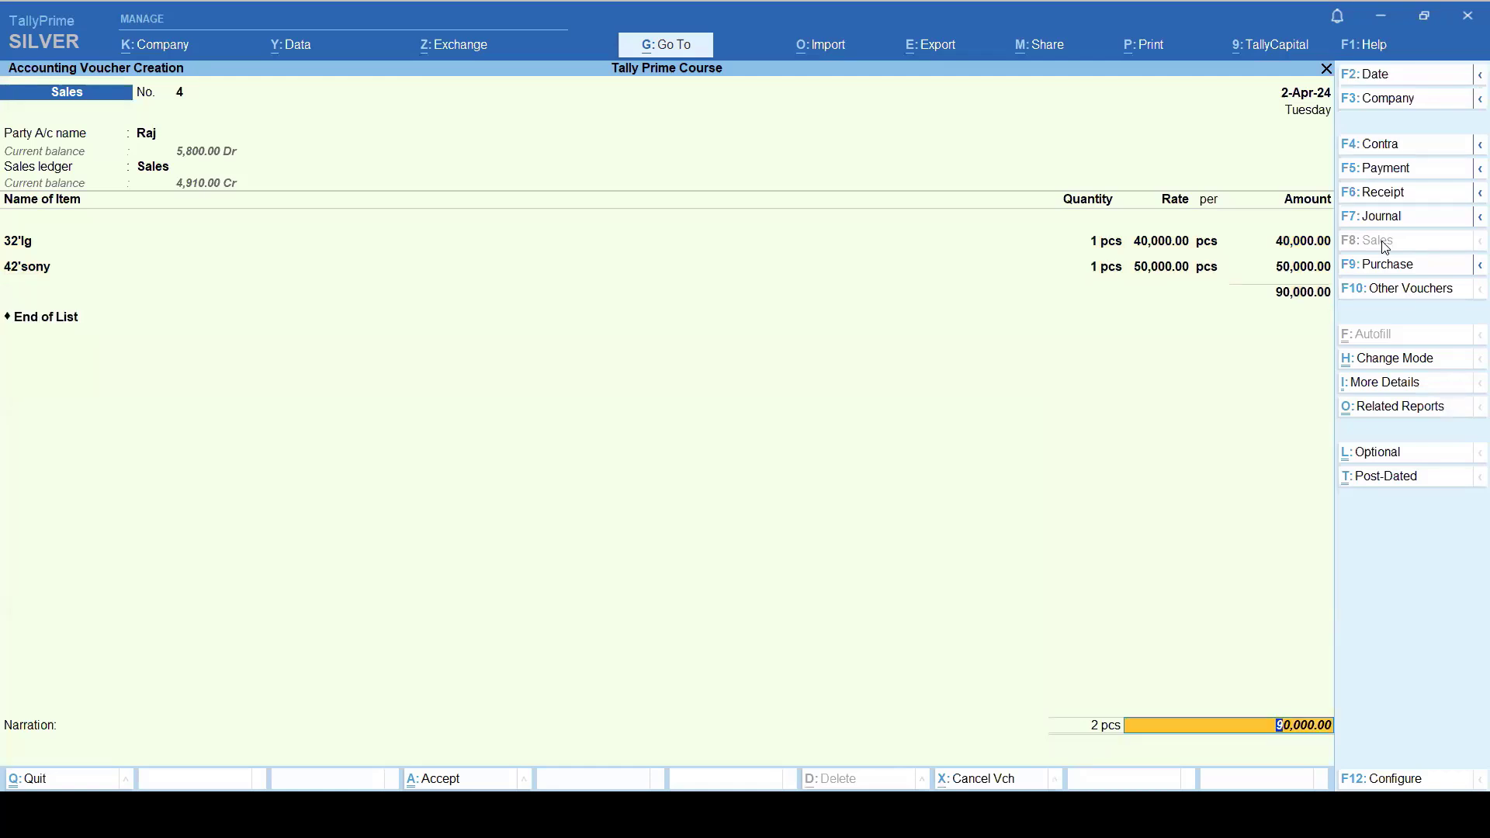
key(Return)
key(Return)
key(Return)
key(Return)
key(Return)
key(Return)
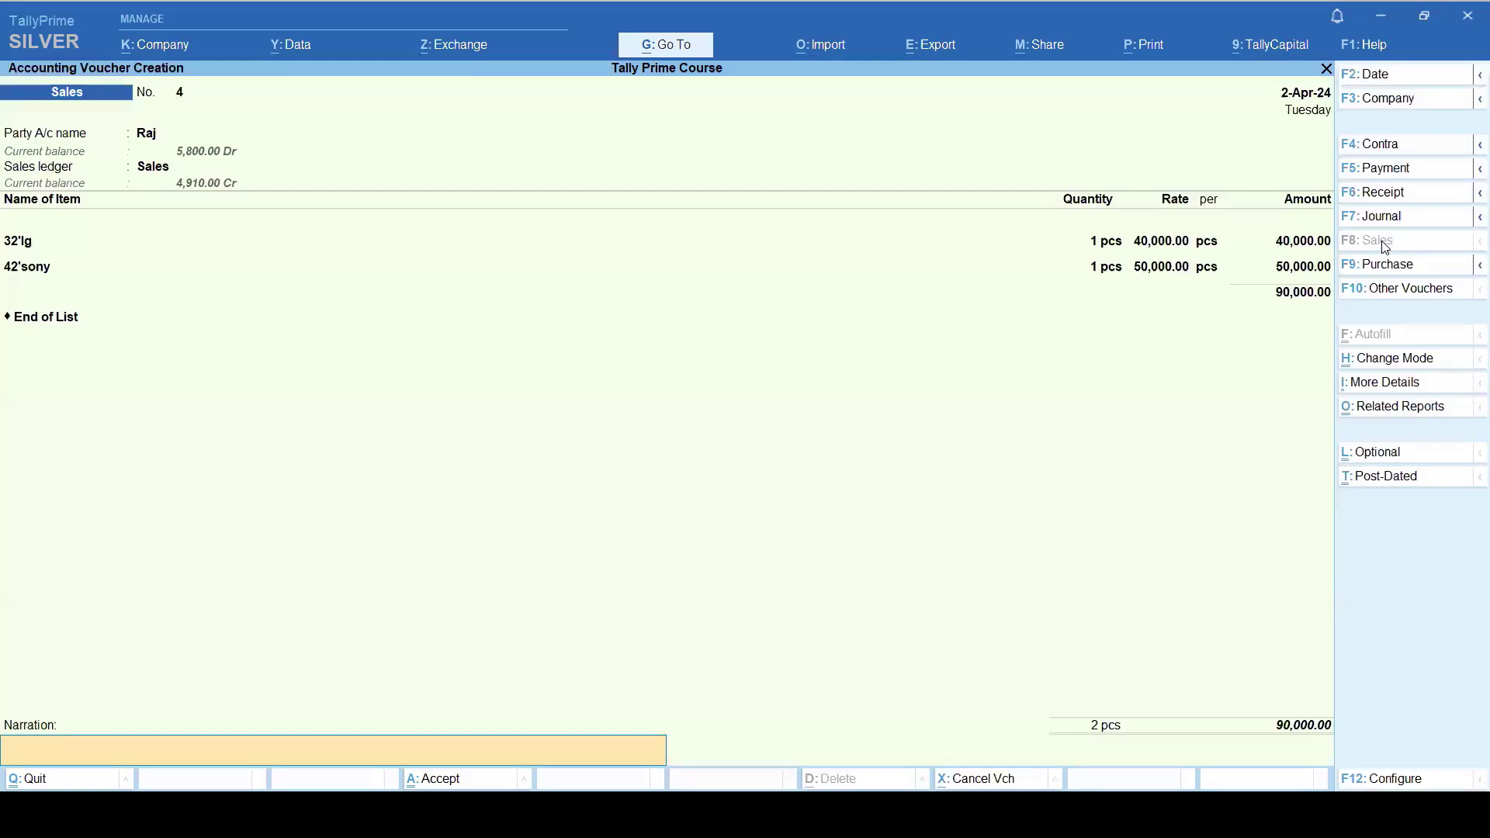
key(Return)
key(Return)
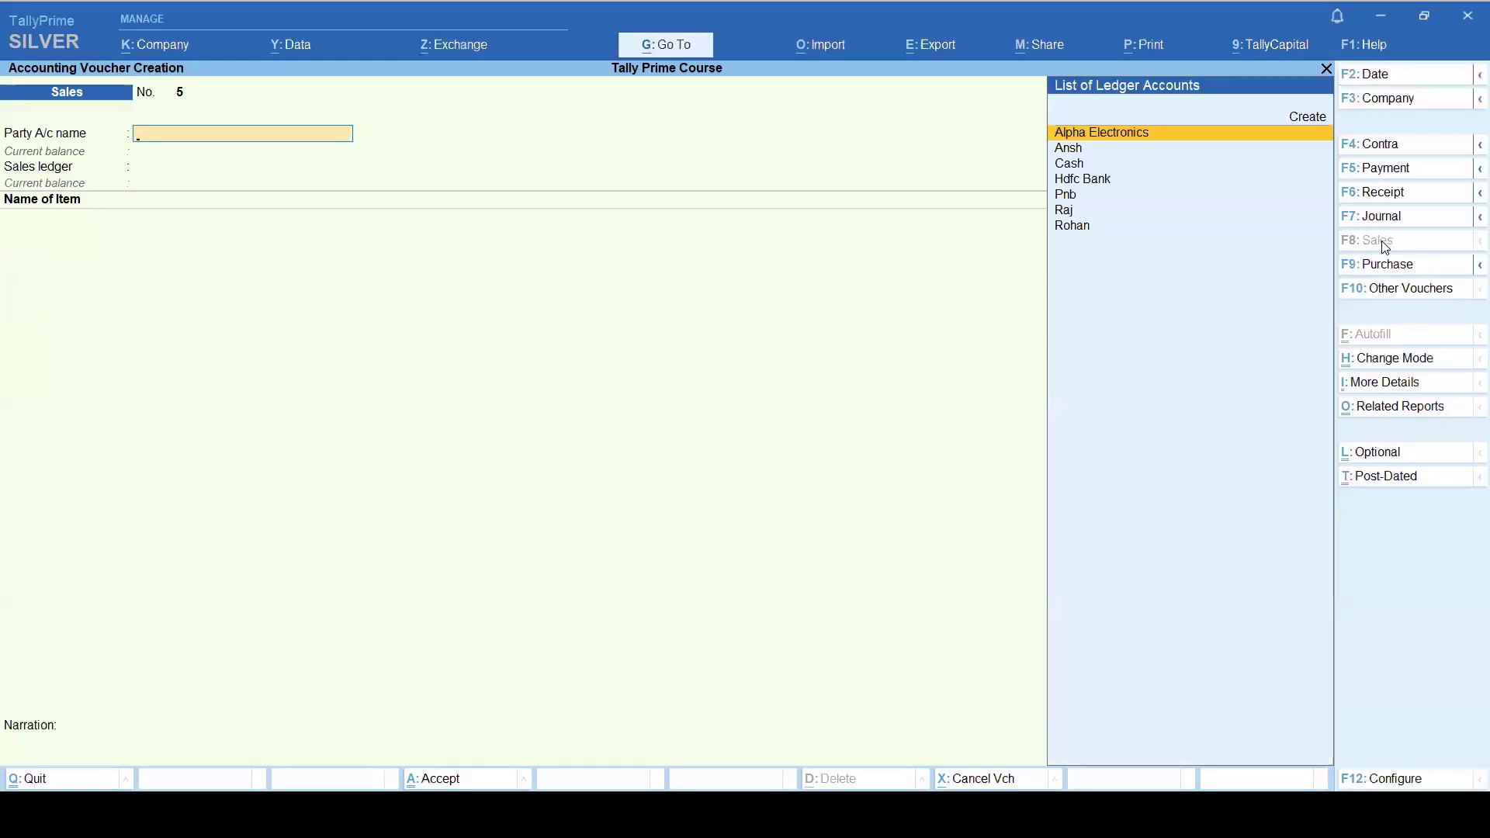
Step: Leave voucher entry and open the Electronics group in the Stock Summary
key(Escape)
key(Down)
key(Down)
key(Down)
key(Down)
key(Down)
key(Down)
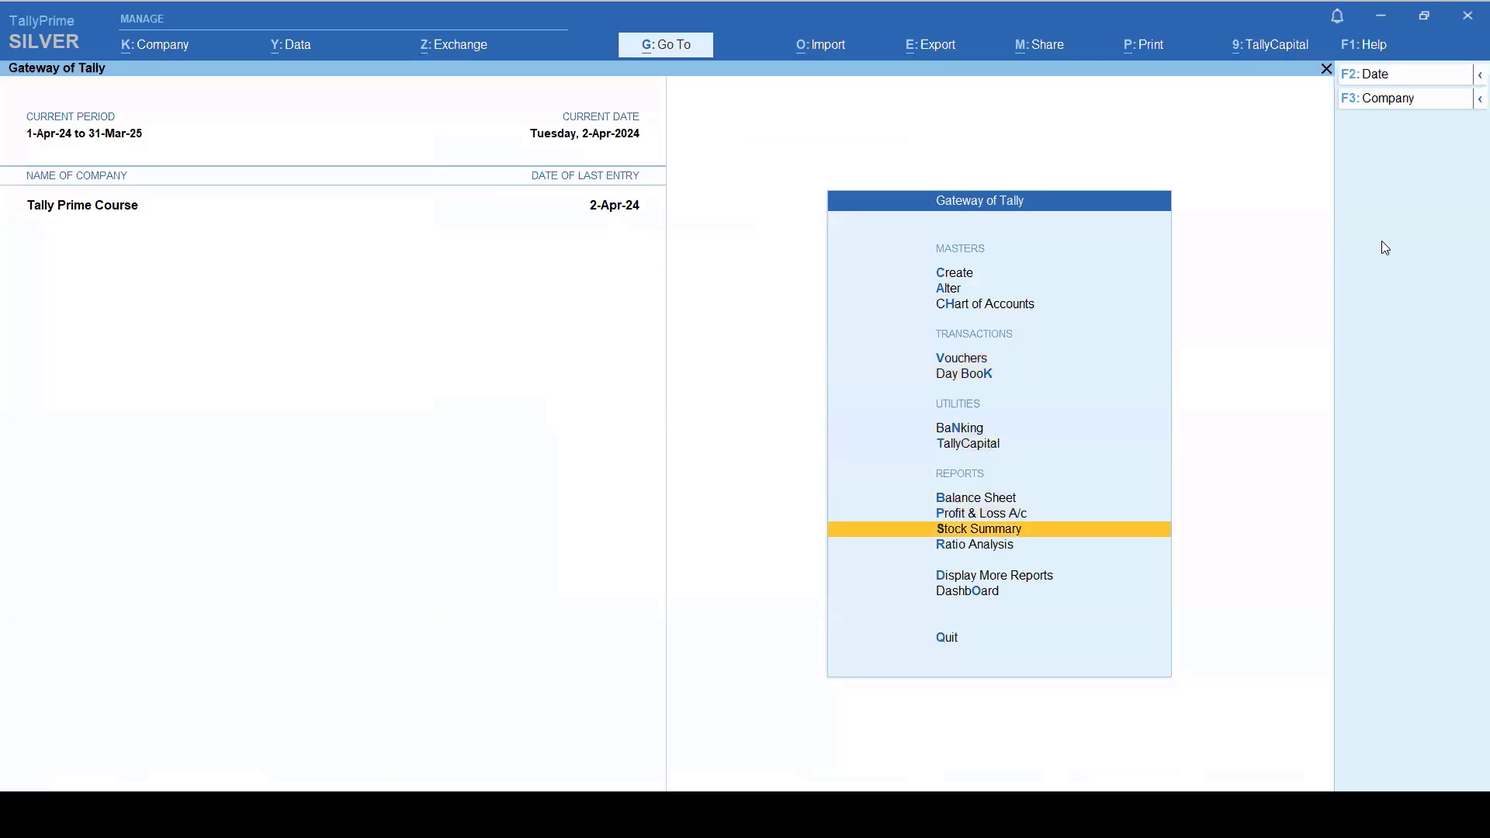
key(Return)
key(Return)
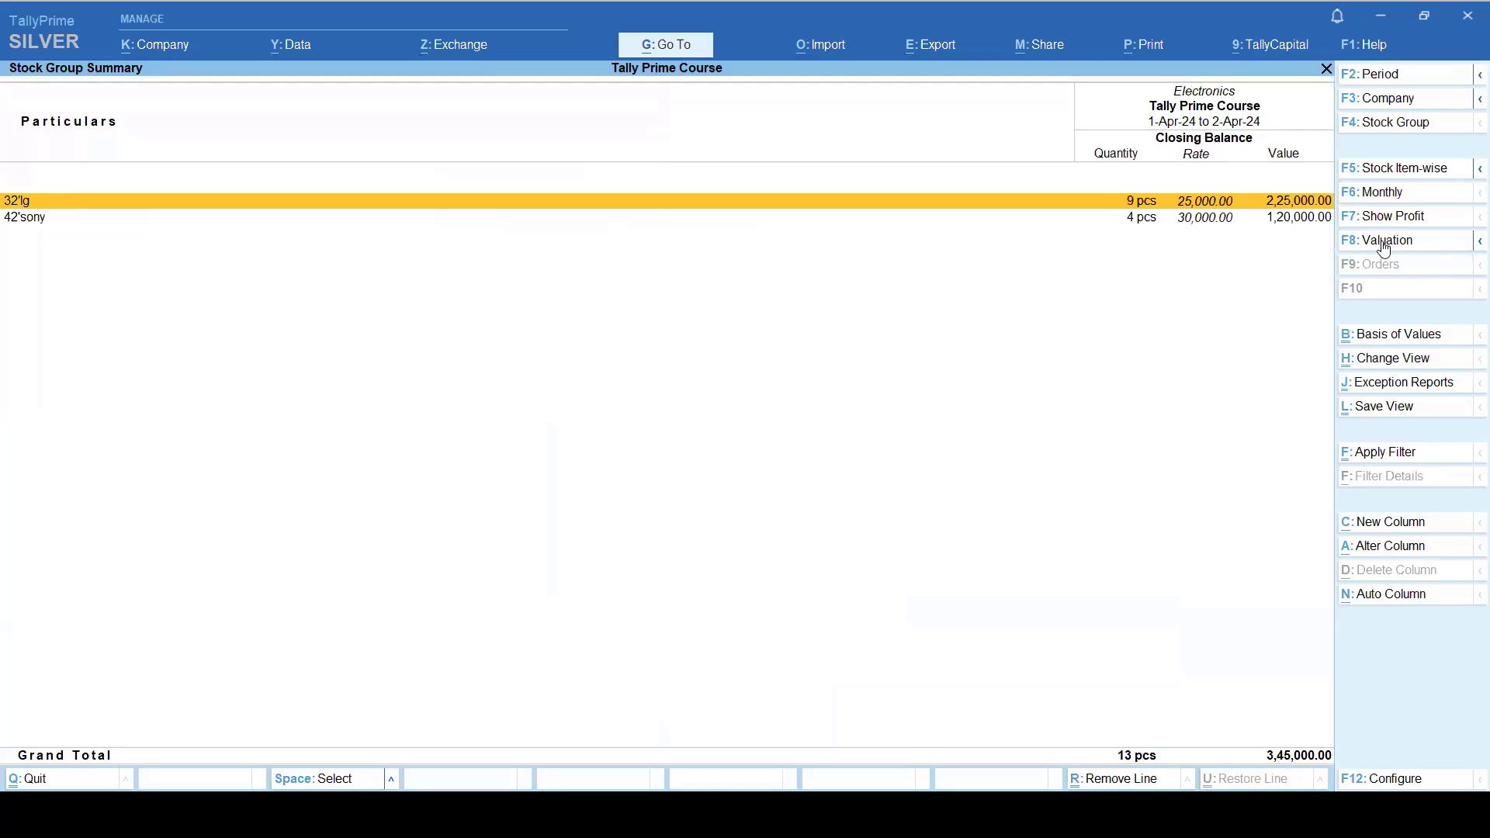
Step: Examine the monthly inward, outward and closing stock of 32'lg and 42'sony, returning to the Stock Summary
key(Return)
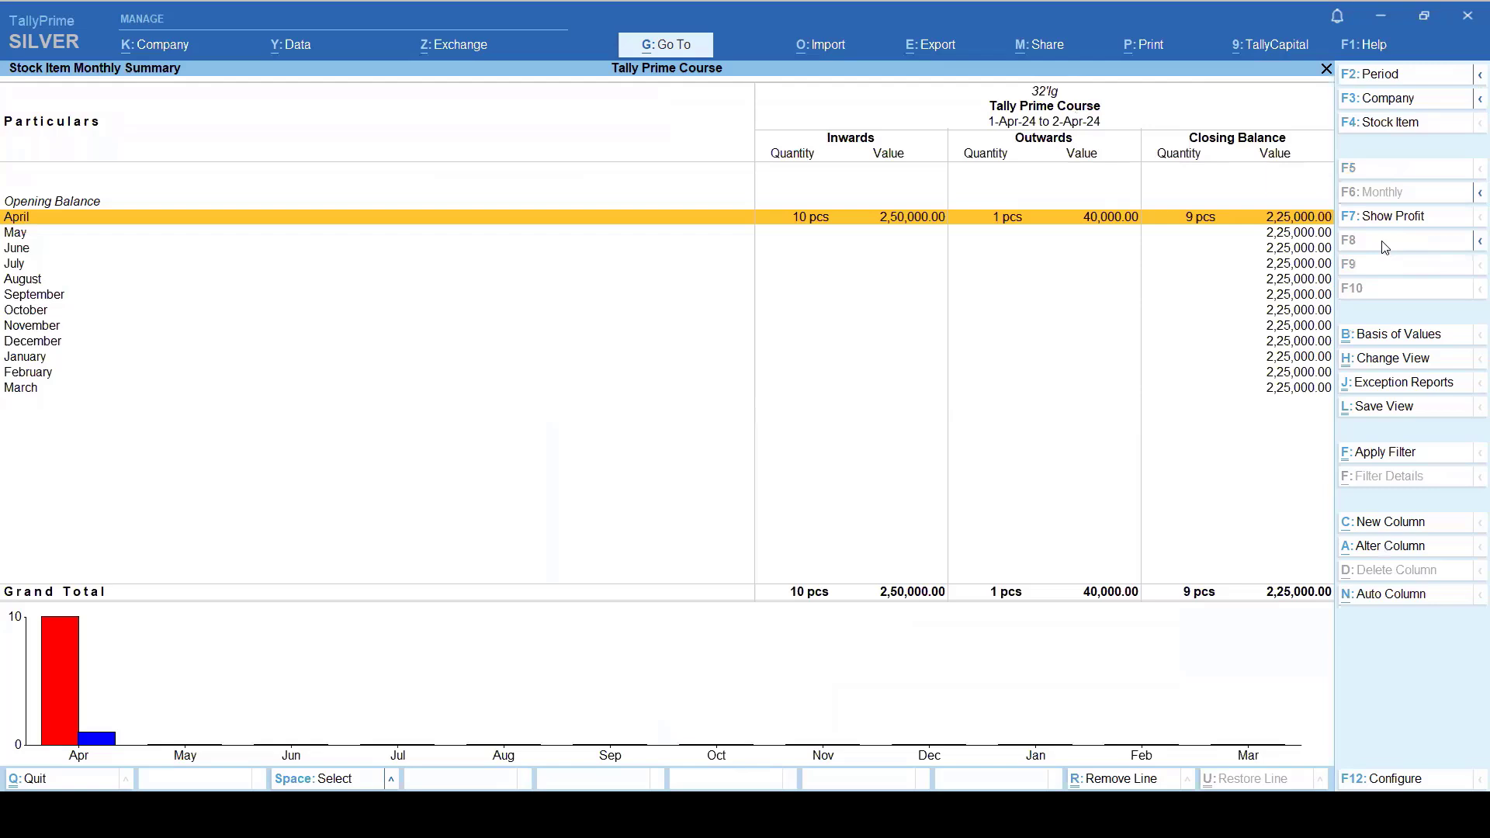
key(Escape)
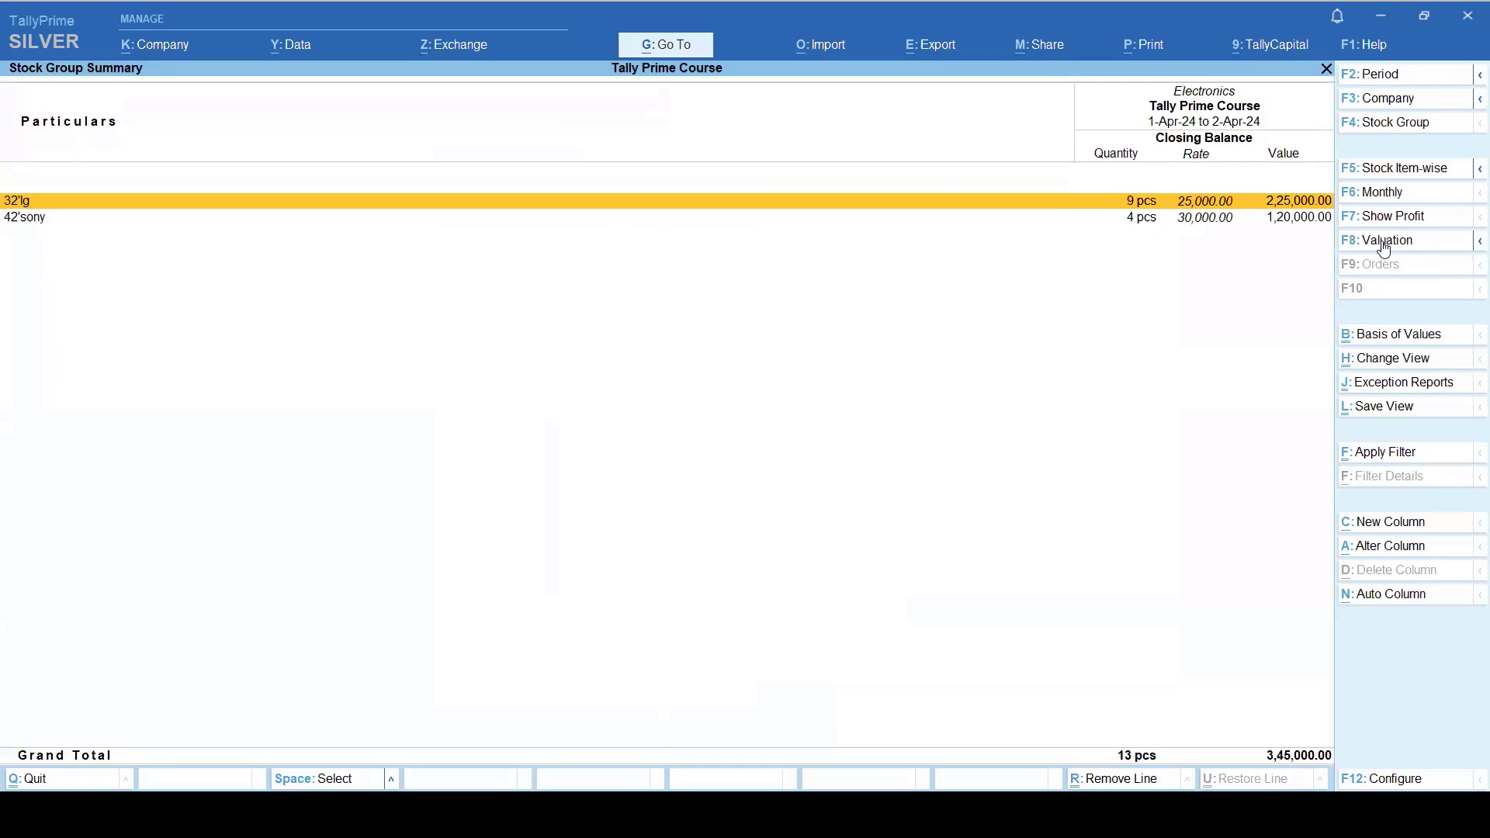
key(Down)
key(Return)
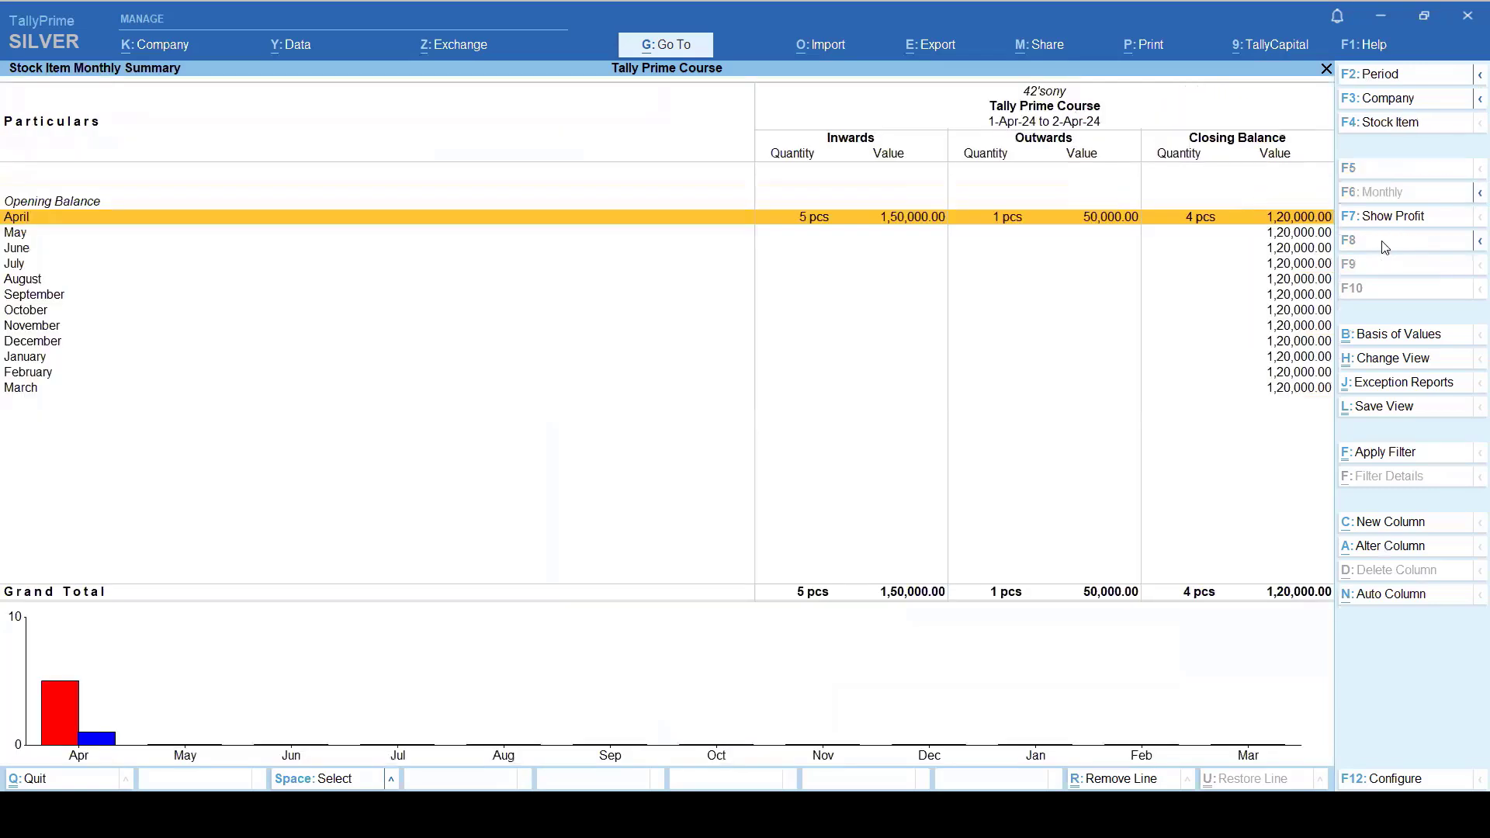
key(Escape)
key(Escape)
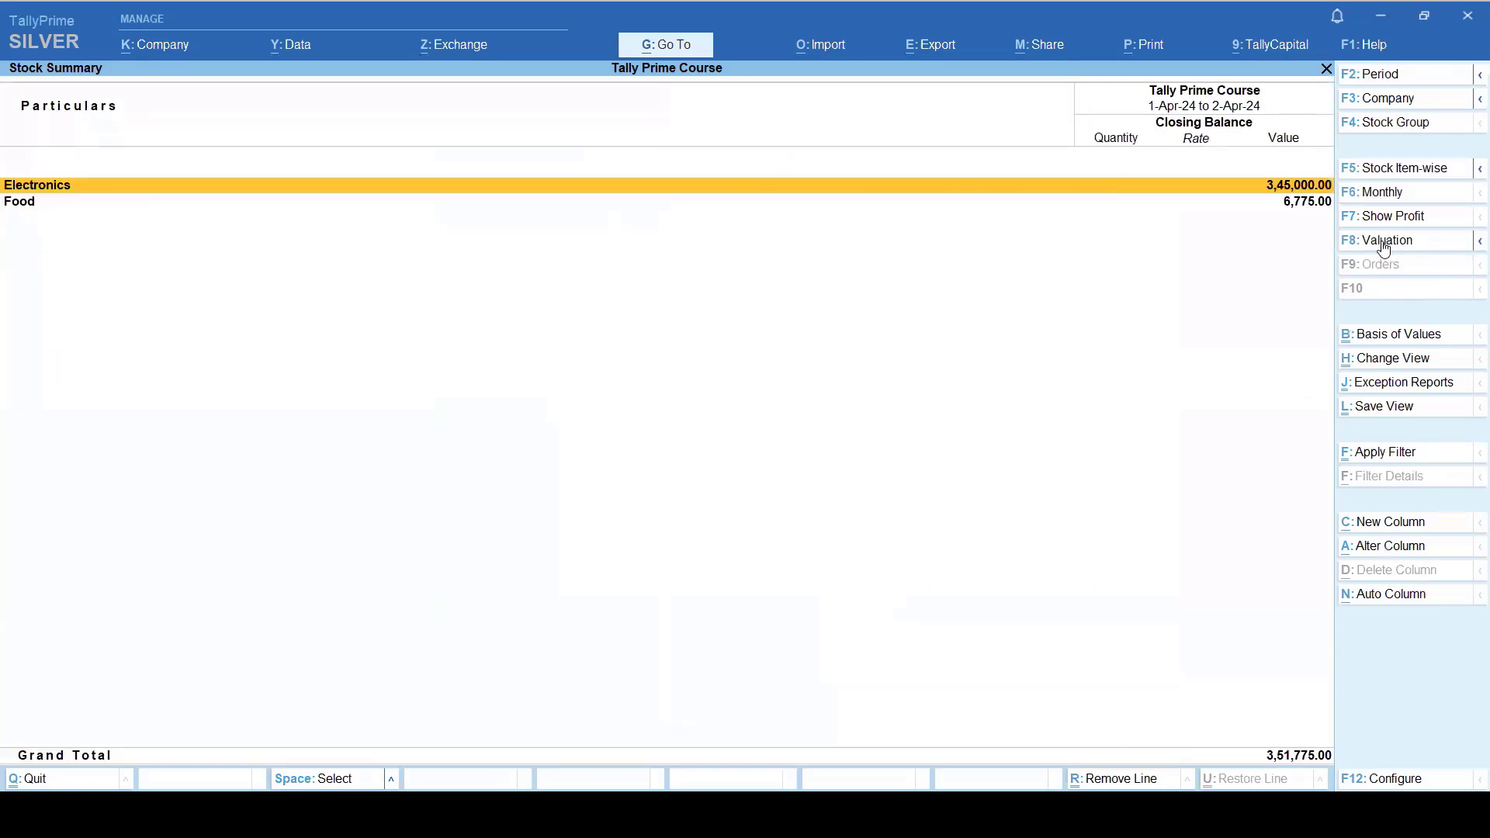
Step: Leave the Stock Summary and open voucher entry from the Gateway of Tally
key(Escape)
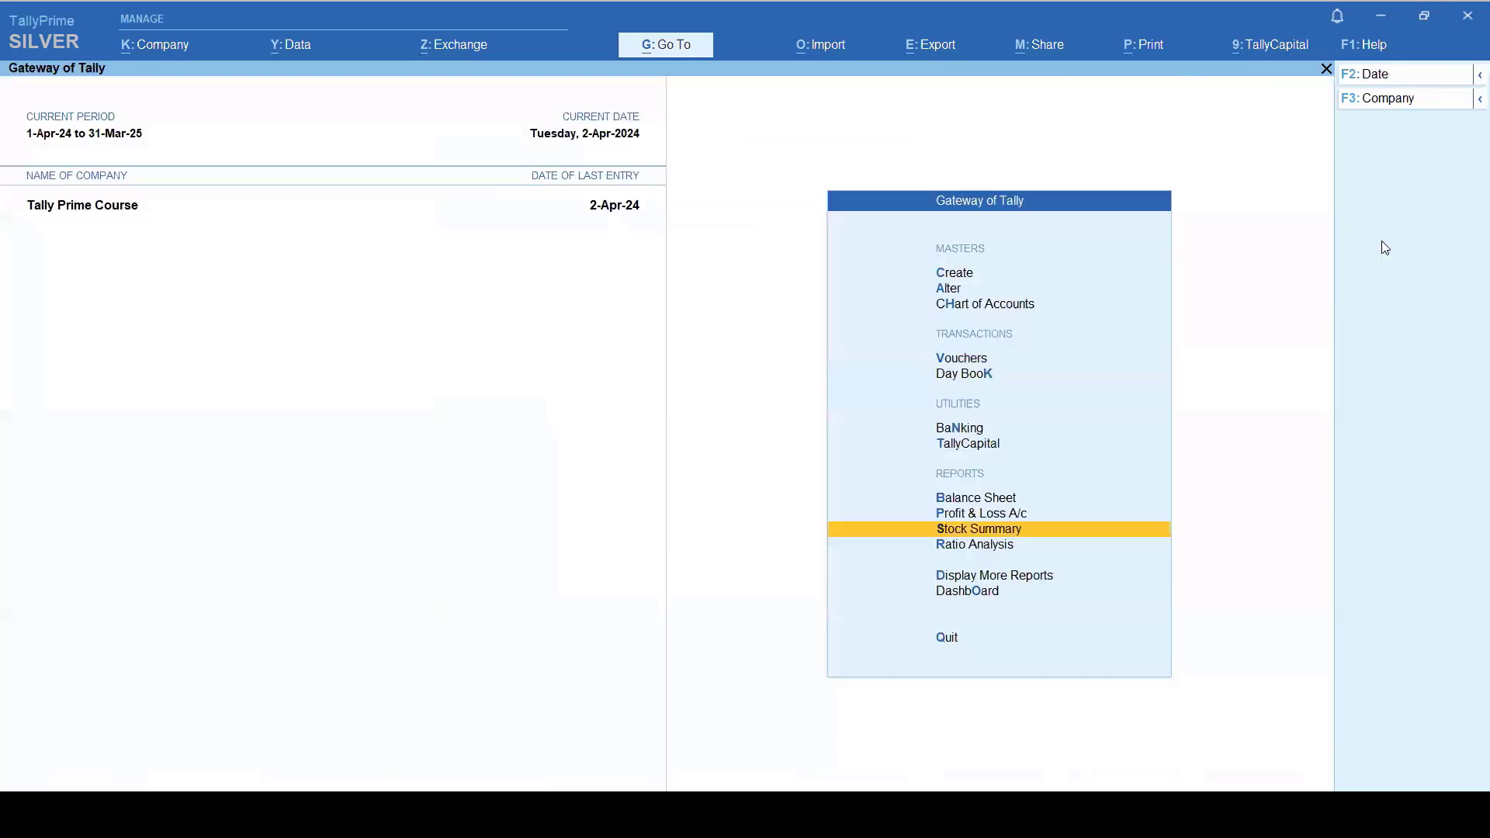
key(Up)
key(Up)
key(Up)
key(Up)
key(Up)
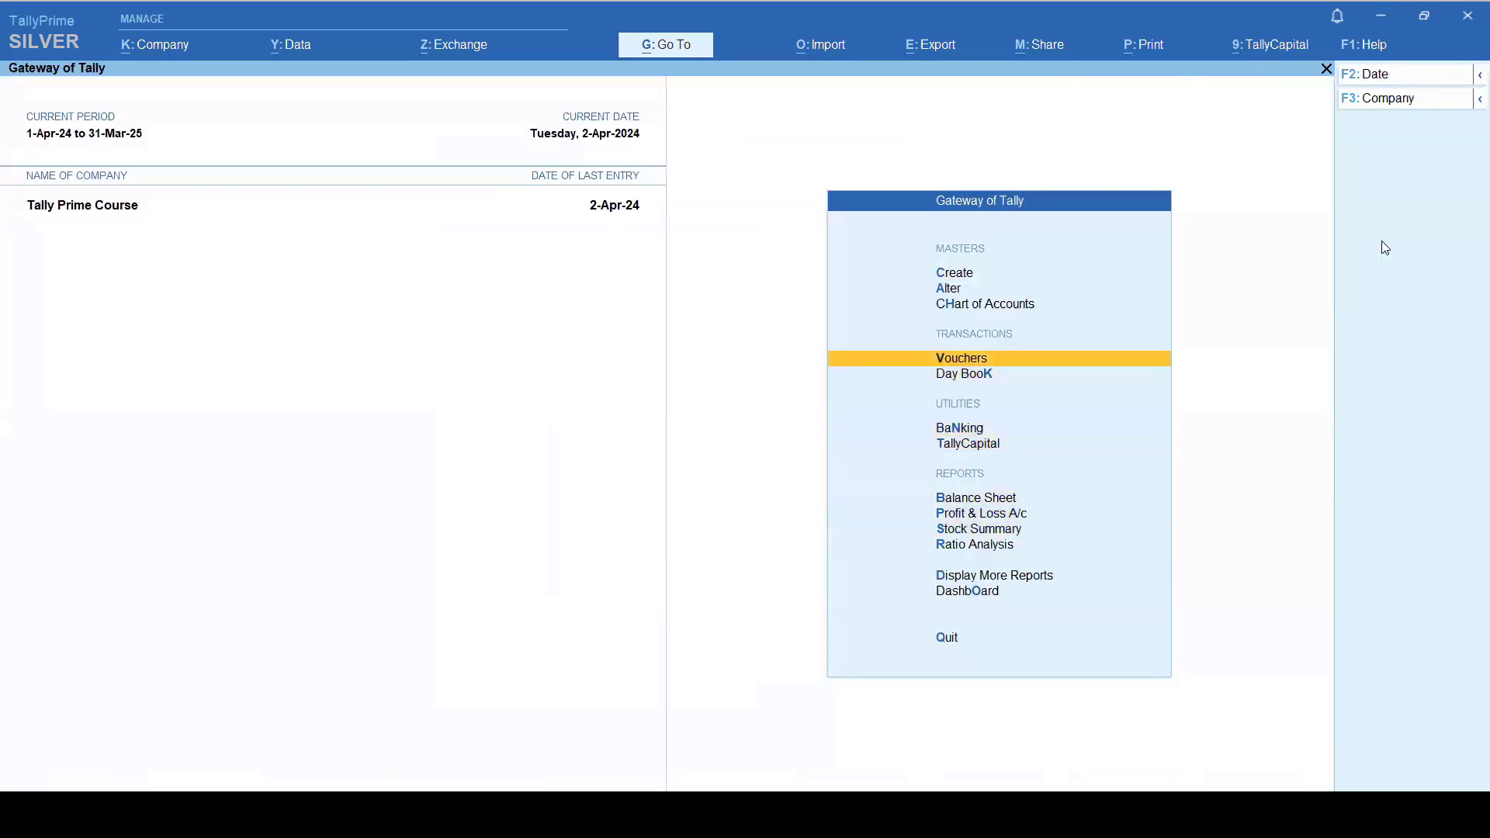
key(Return)
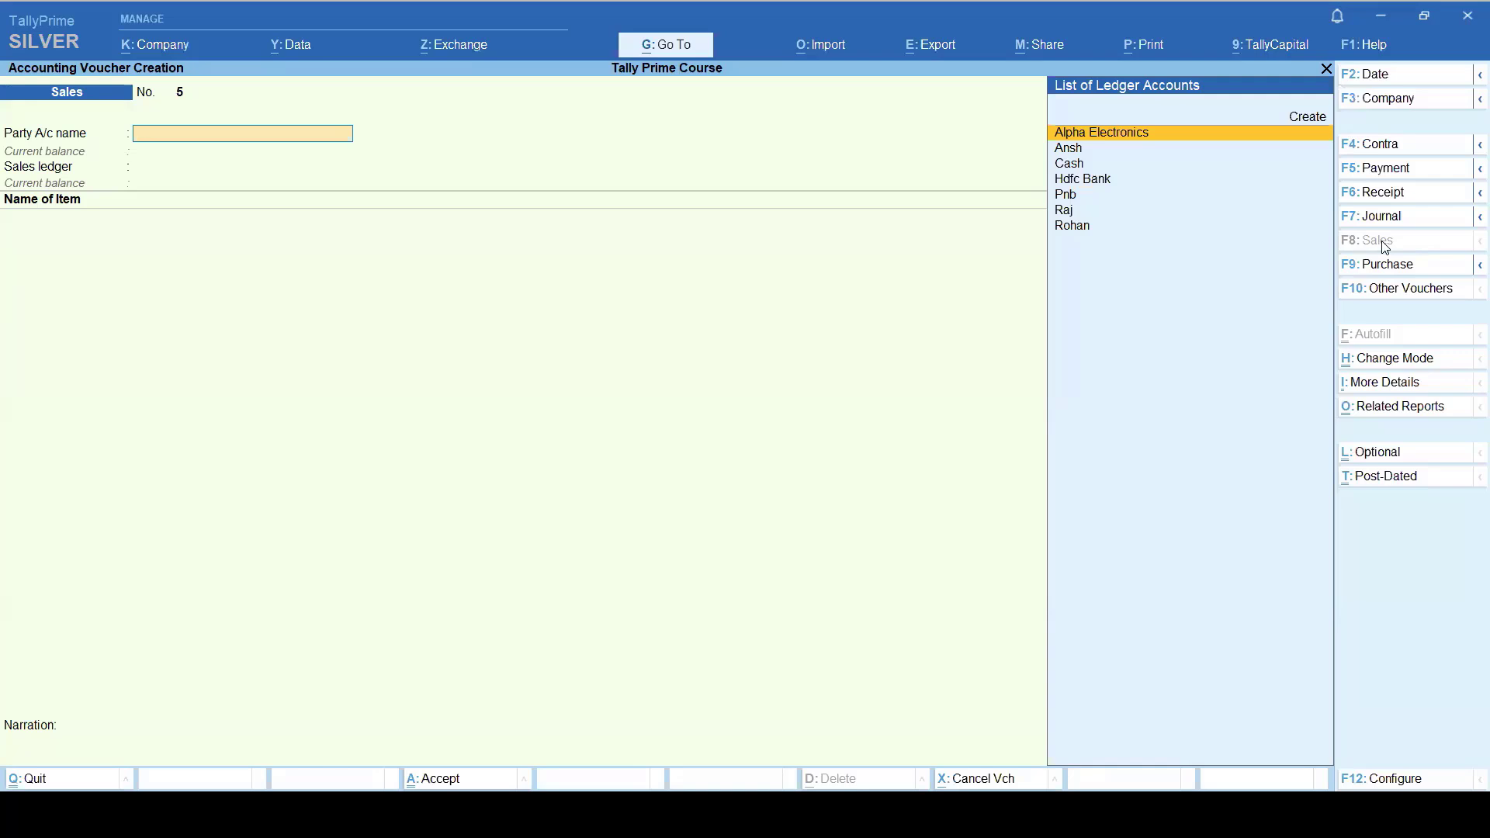
Step: Change the voucher type from Sales to Debit Note
click(1420, 292)
key(Up)
key(Up)
key(Up)
key(Up)
key(Up)
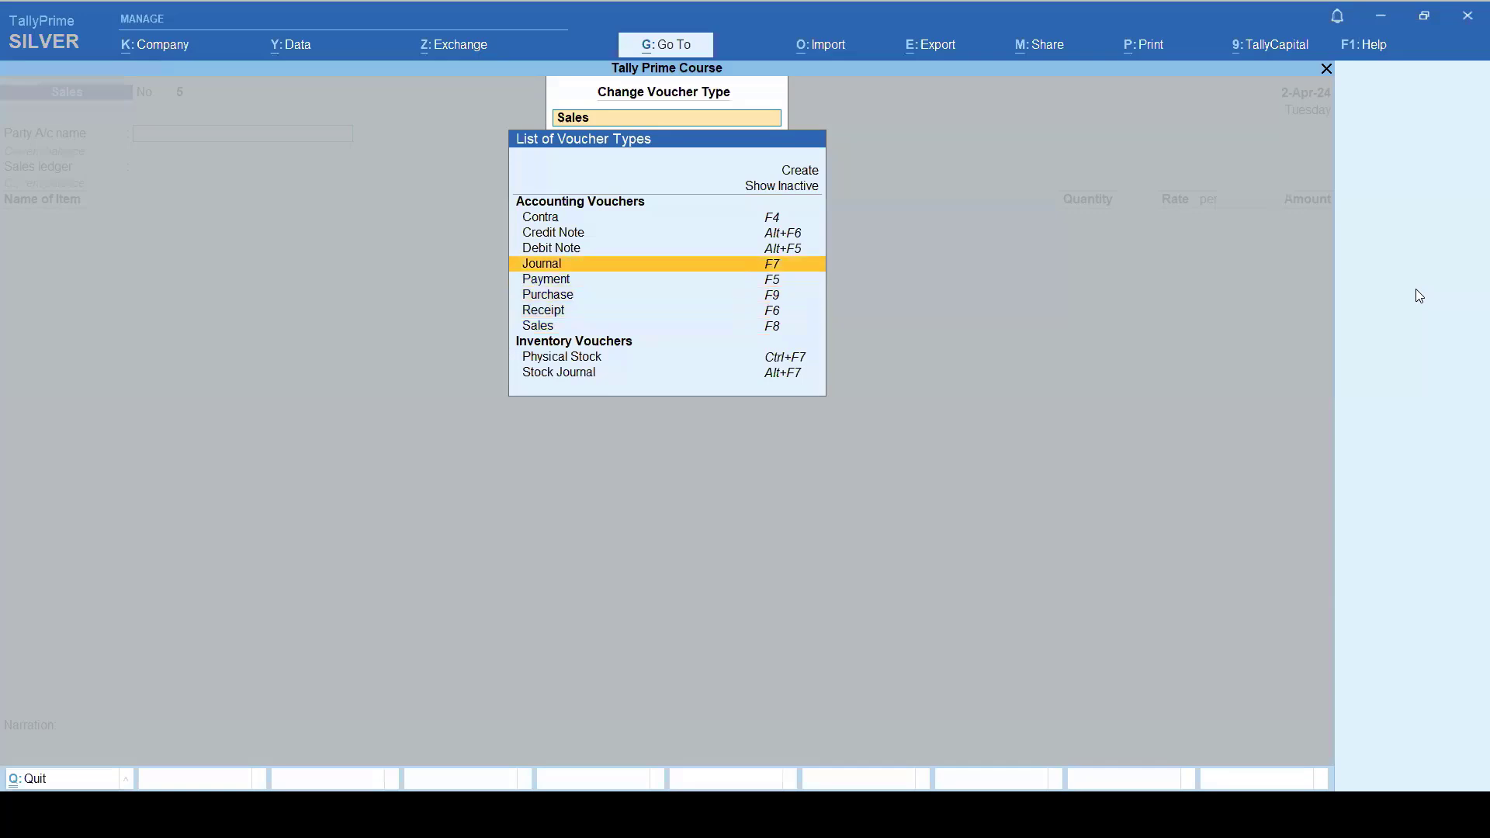
key(Return)
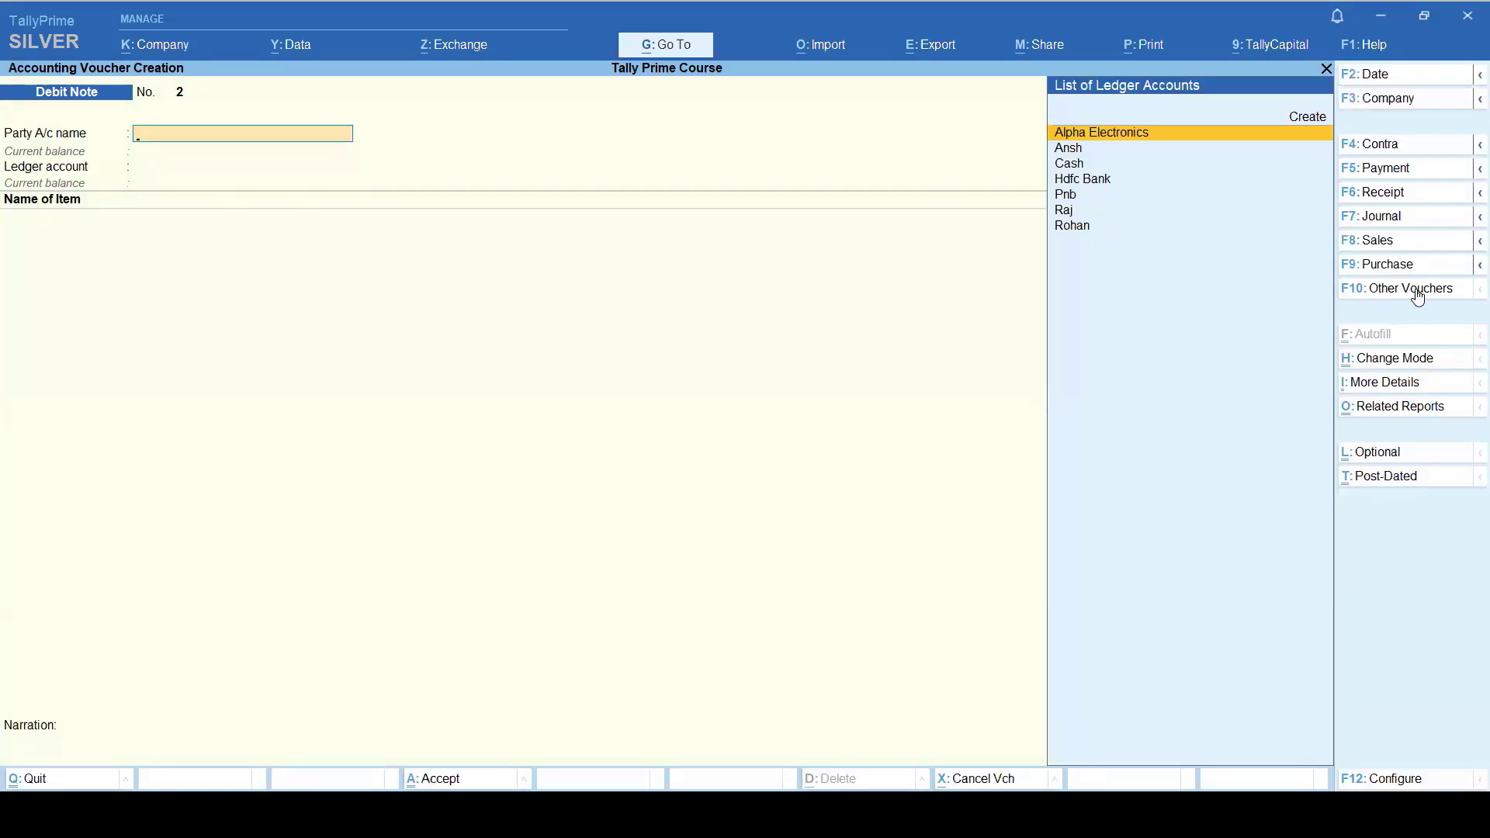
Step: Select Alpha Electronics as the party account of the debit note
key(Down)
key(Down)
key(Down)
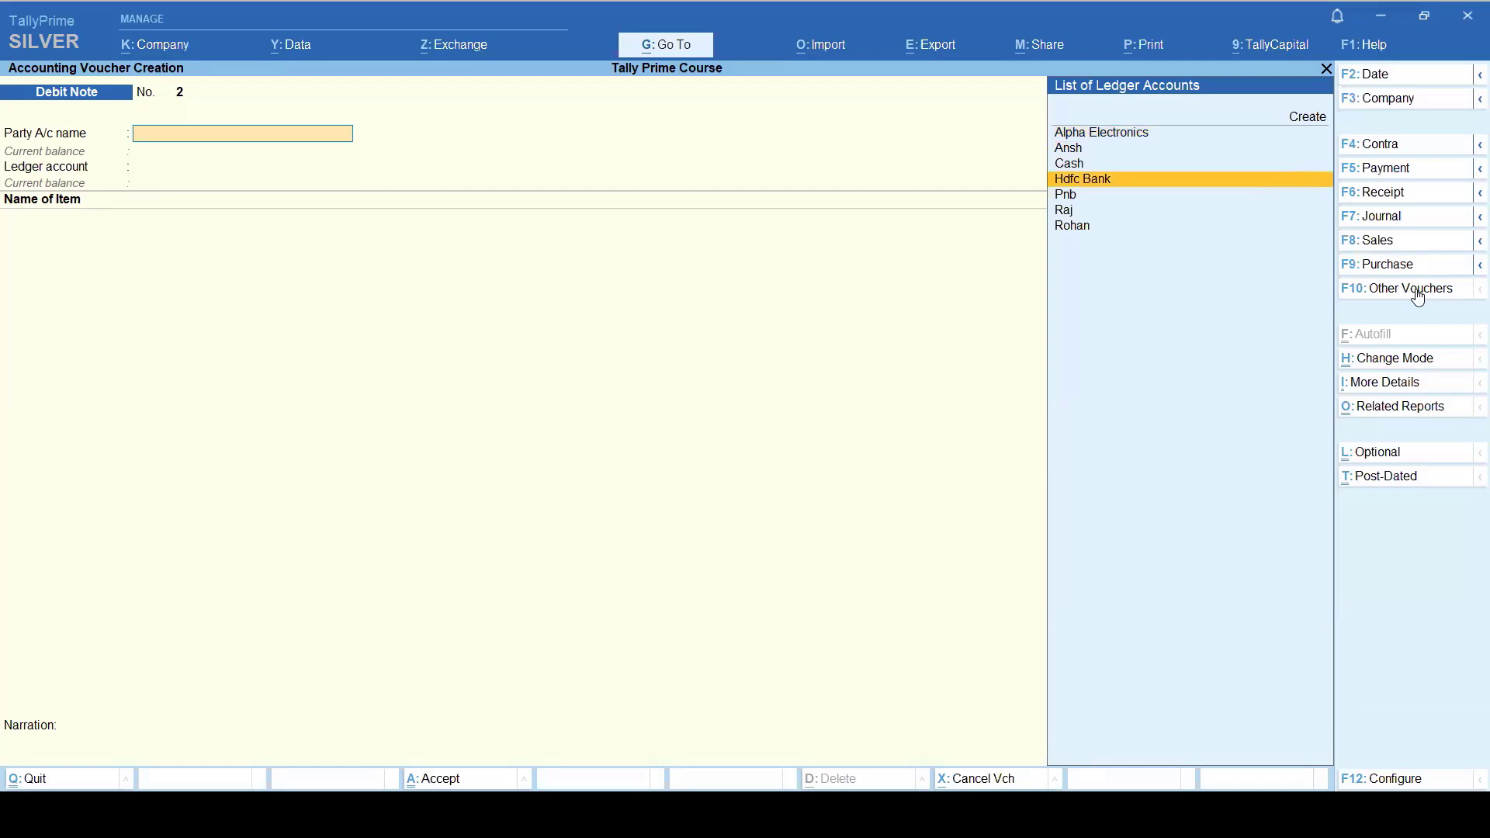
key(Up)
key(Up)
key(Up)
key(Return)
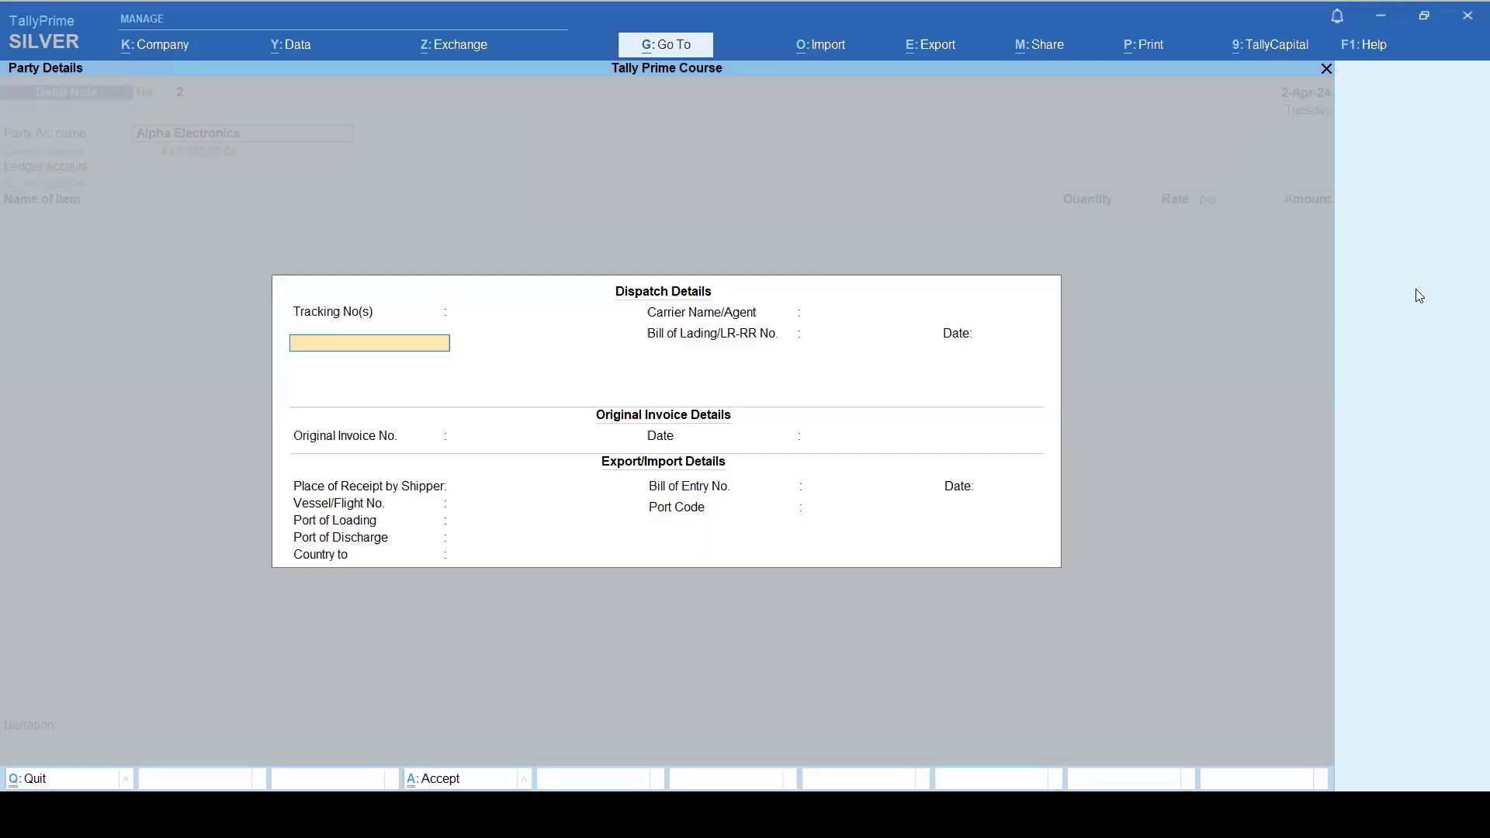
Step: Leave the dispatch, original invoice and export/import details blank and accept the default party details for Alpha Electronics
key(Return)
key(Return)
key(Return)
key(Return)
key(Return)
key(Return)
key(Return)
key(Return)
key(Return)
key(Return)
key(Return)
key(Return)
key(Return)
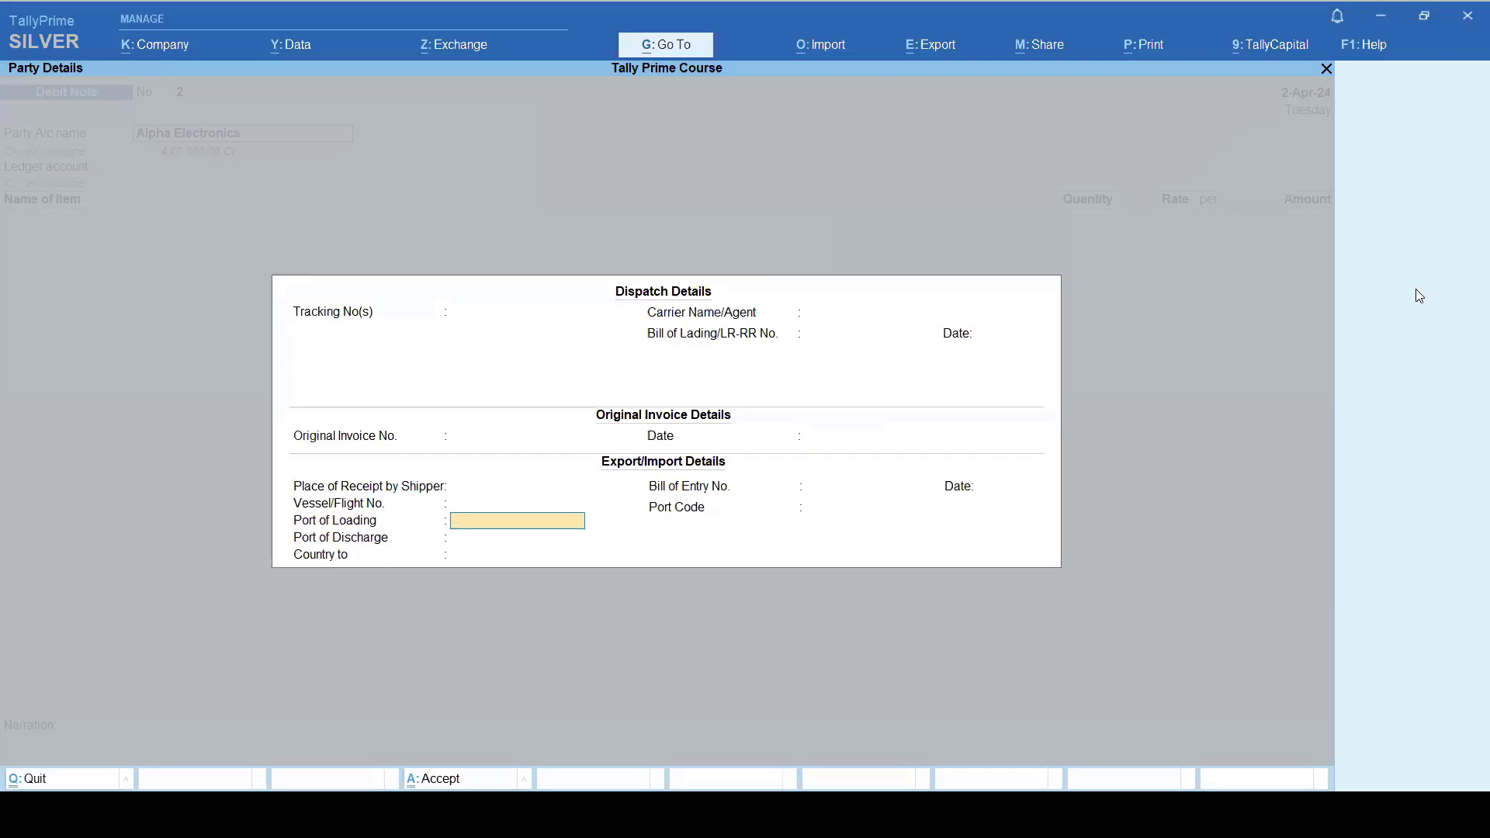
key(Return)
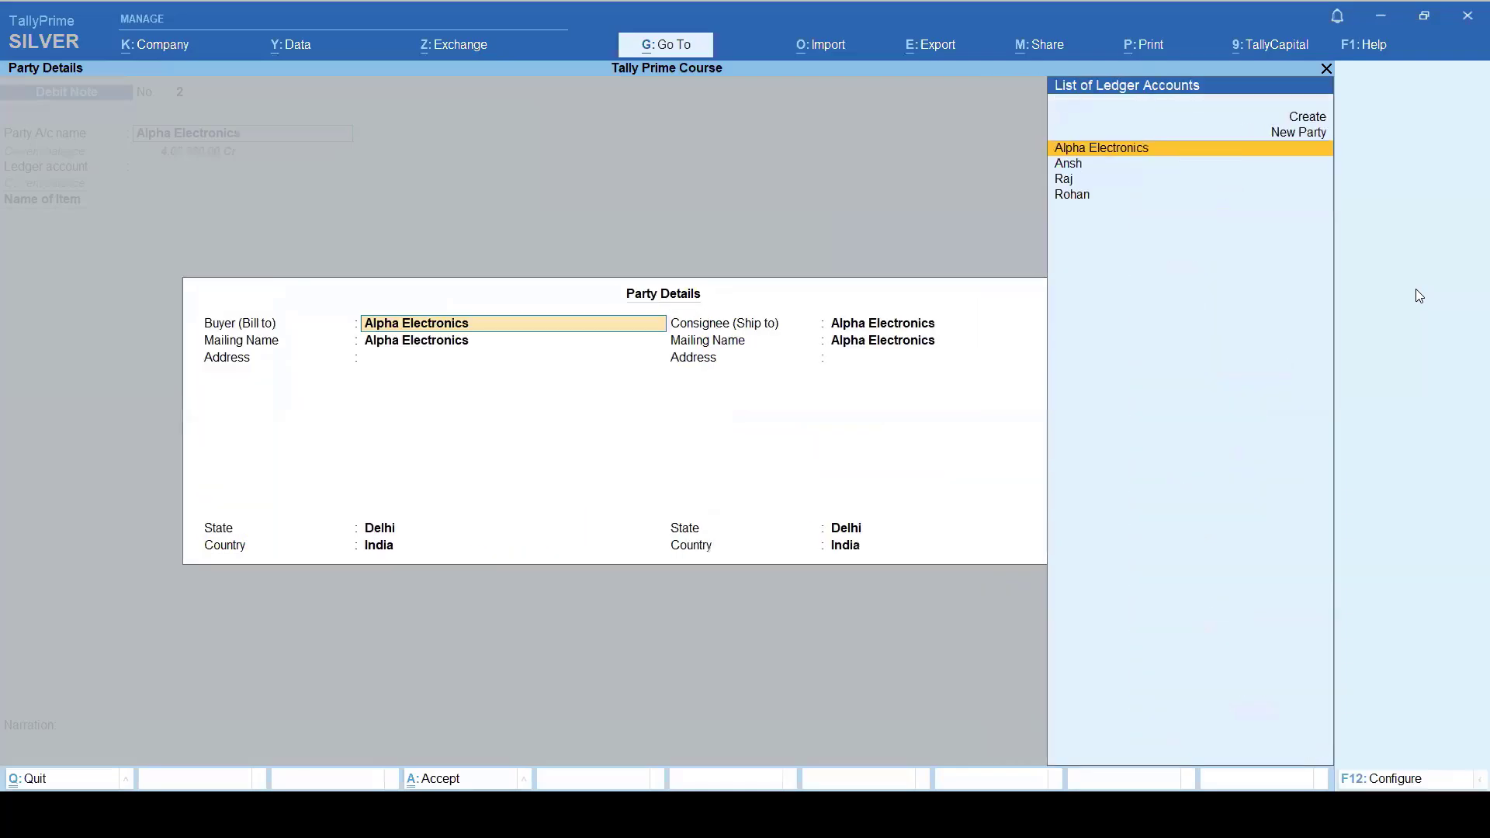
key(Return)
key(Return)
key(Return)
key(Return)
key(Return)
key(Return)
key(Return)
key(Return)
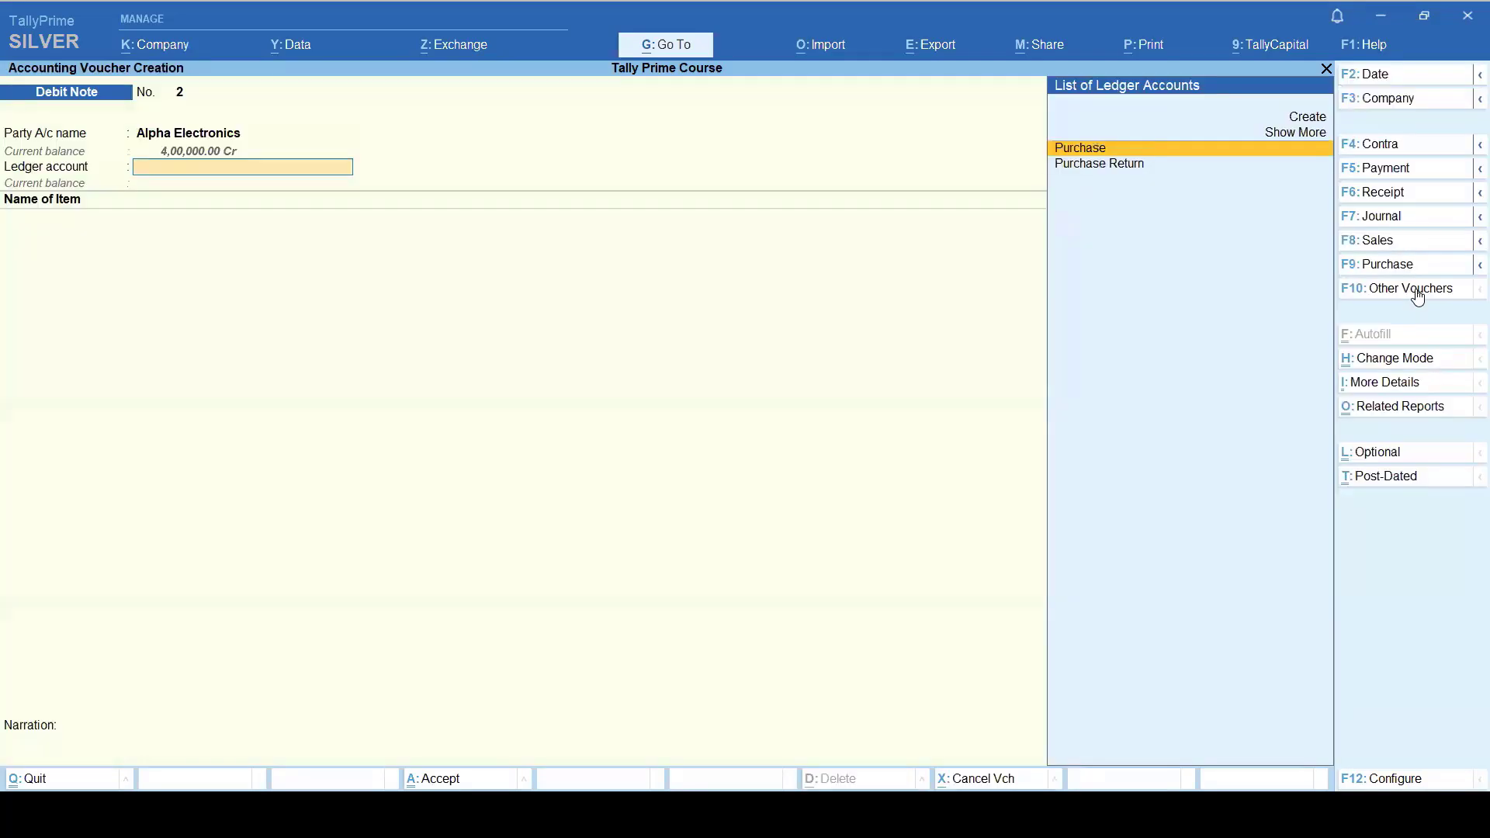
Step: Set the debit note's ledger account to Purchase Return
key(Return)
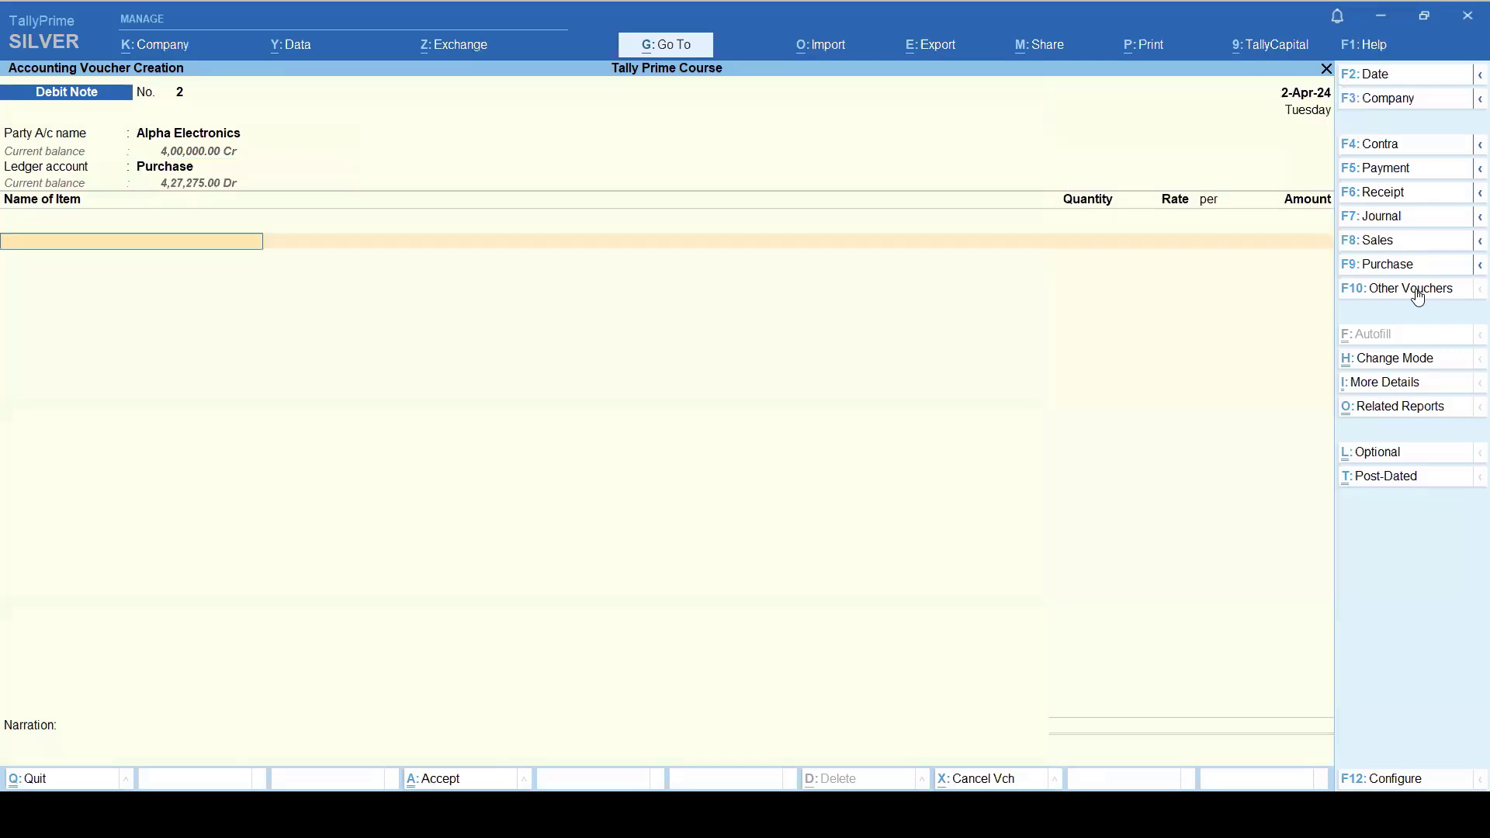
key(BackSpace)
key(Down)
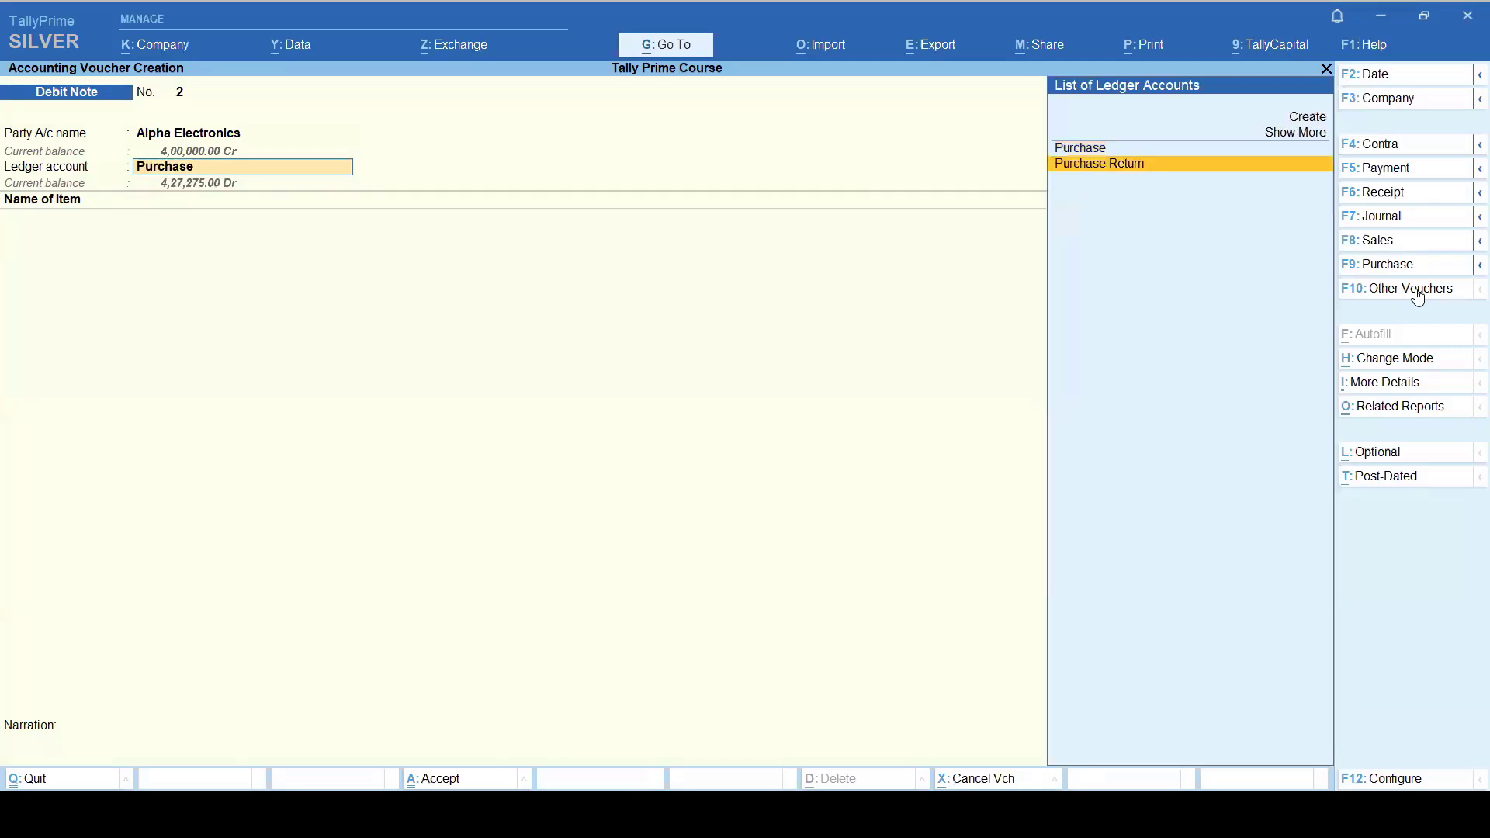
key(Return)
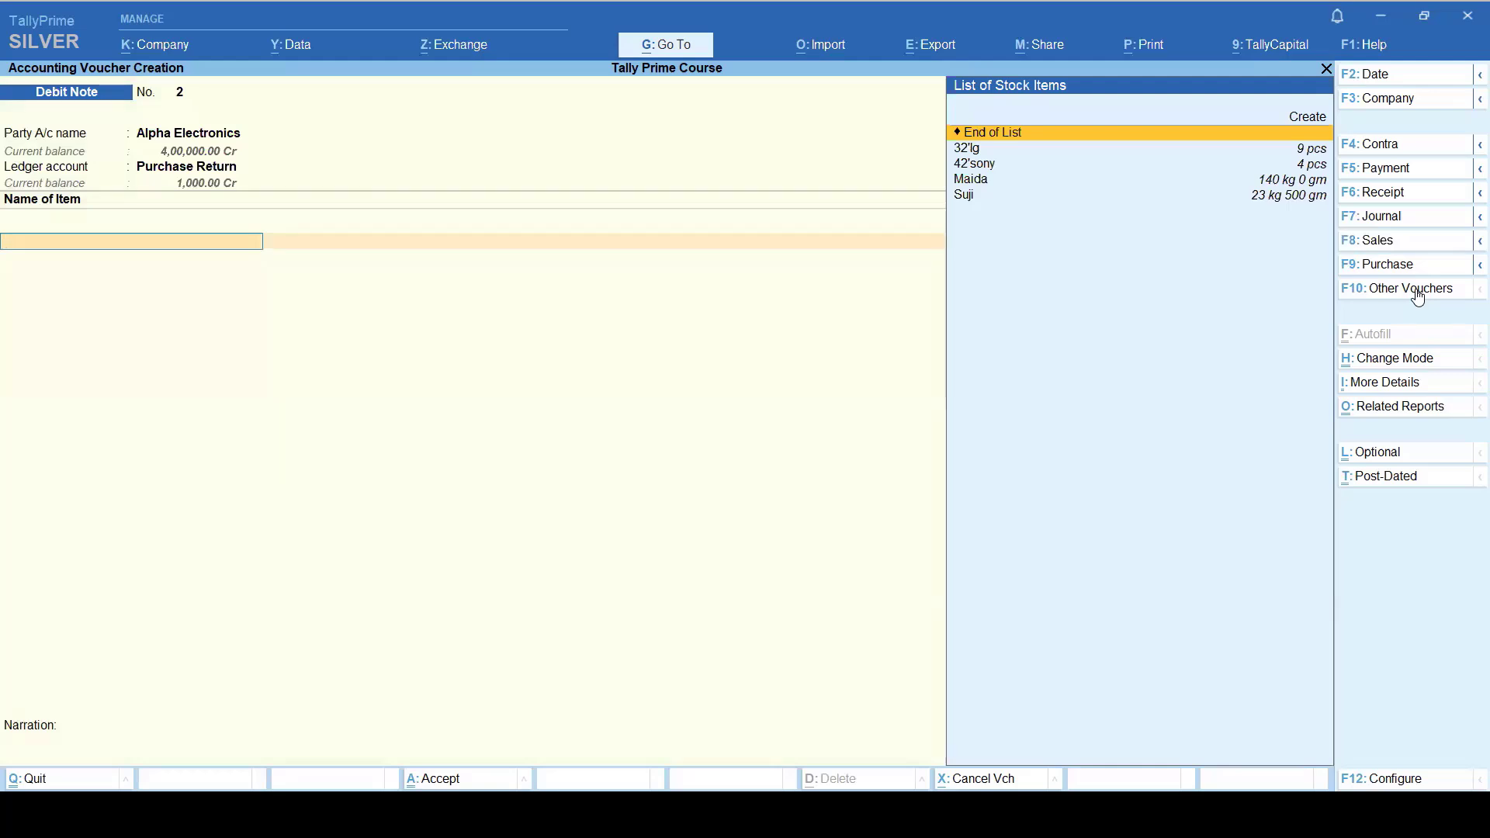
Step: Add 42'sony to the debit note, returning 1 piece from the Mg Road godown at a rate of 30000
key(Down)
key(Down)
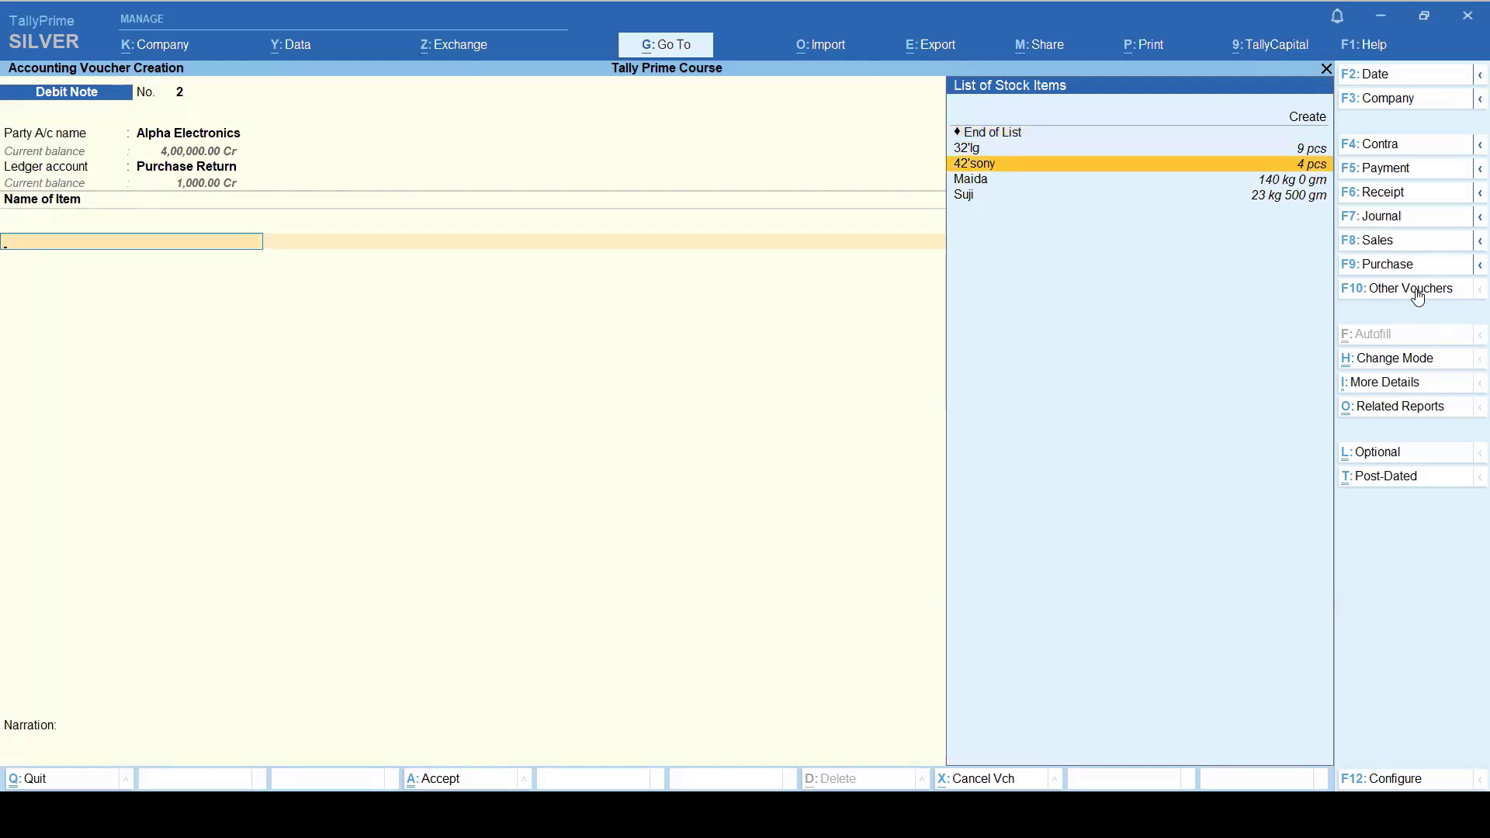
key(Return)
key(Return)
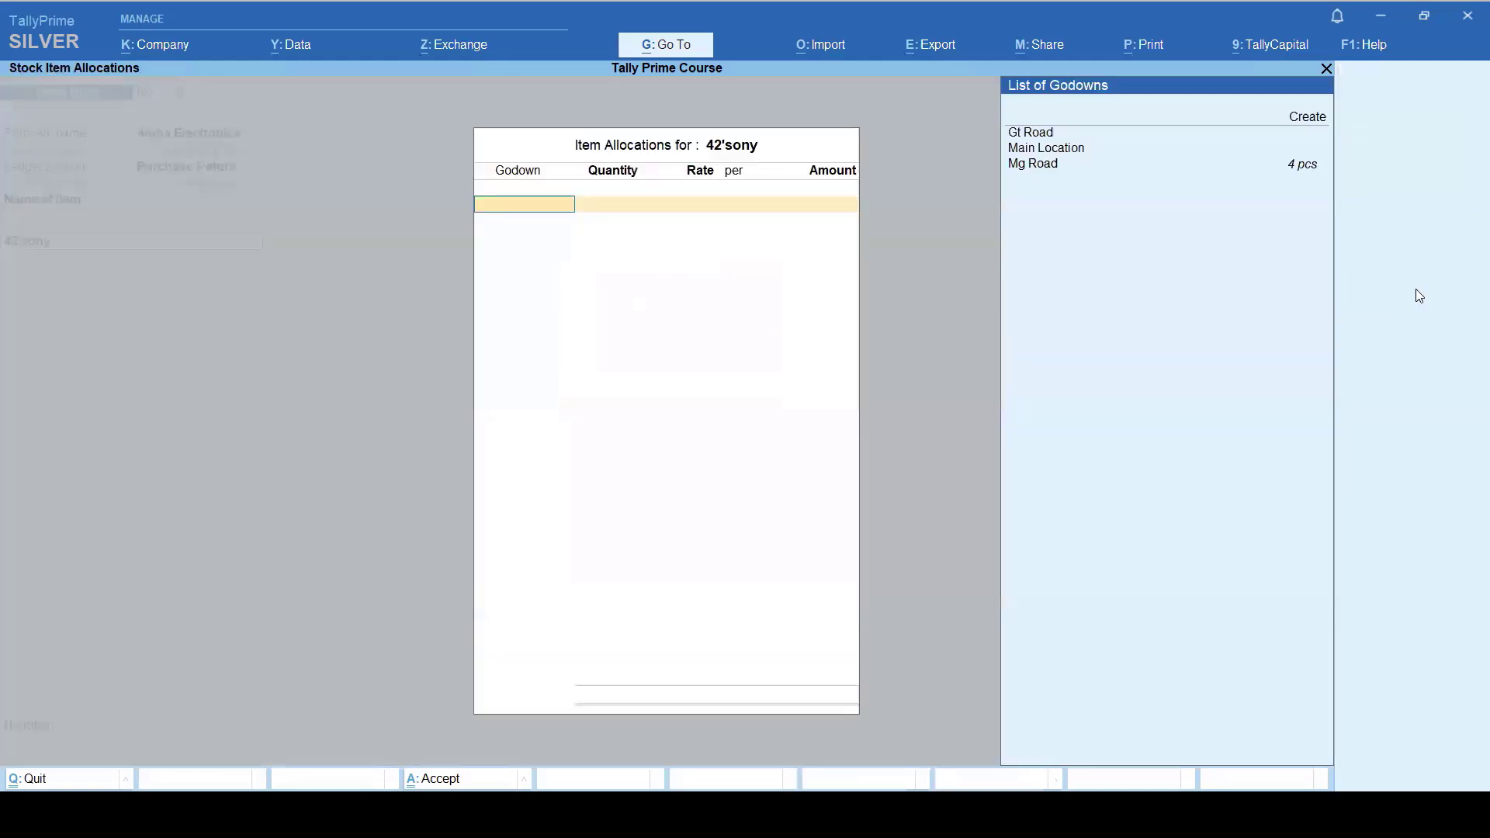
key(Down)
key(Down)
key(Down)
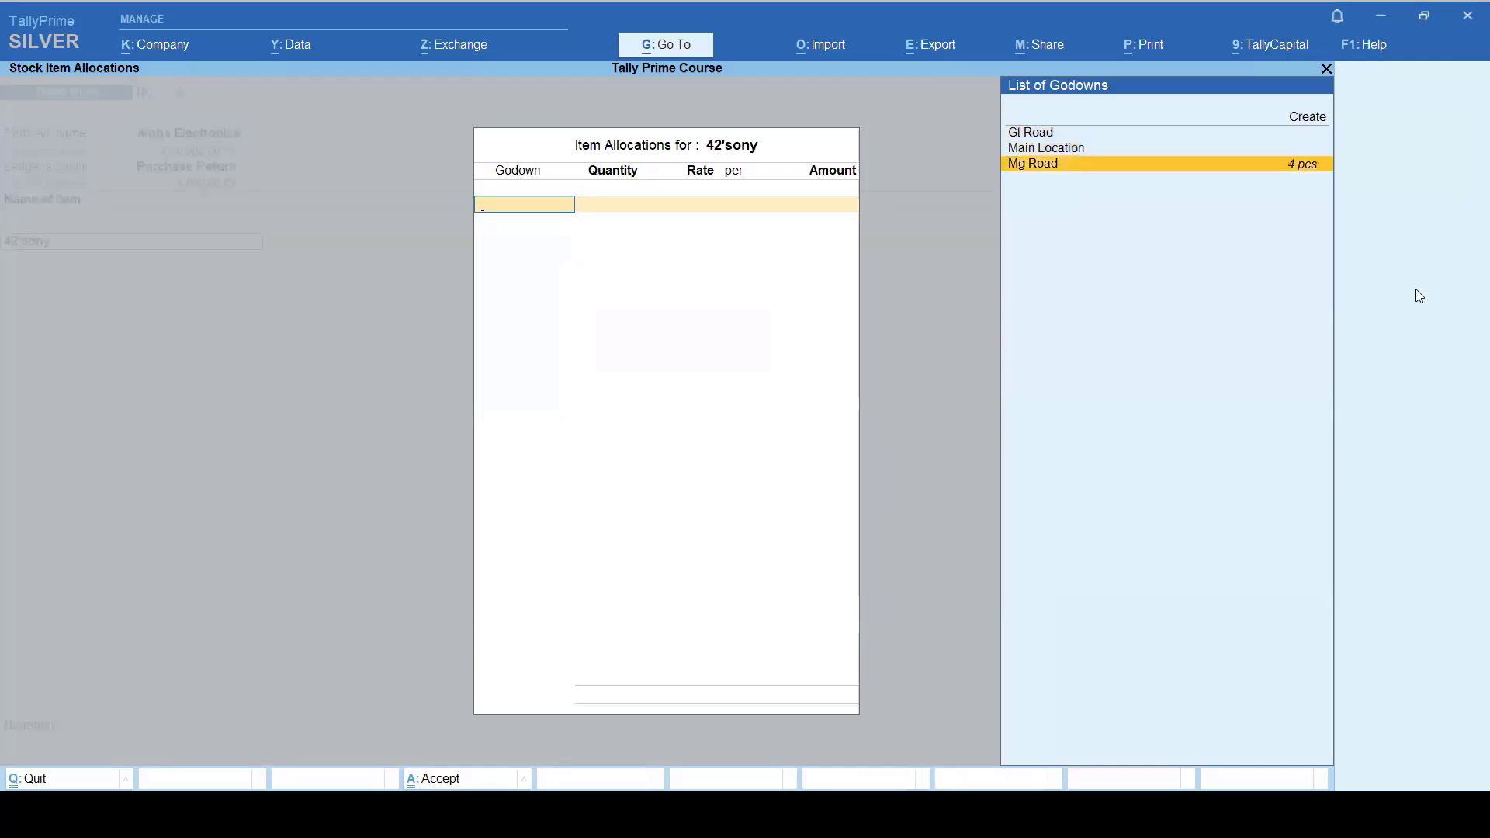
key(Return)
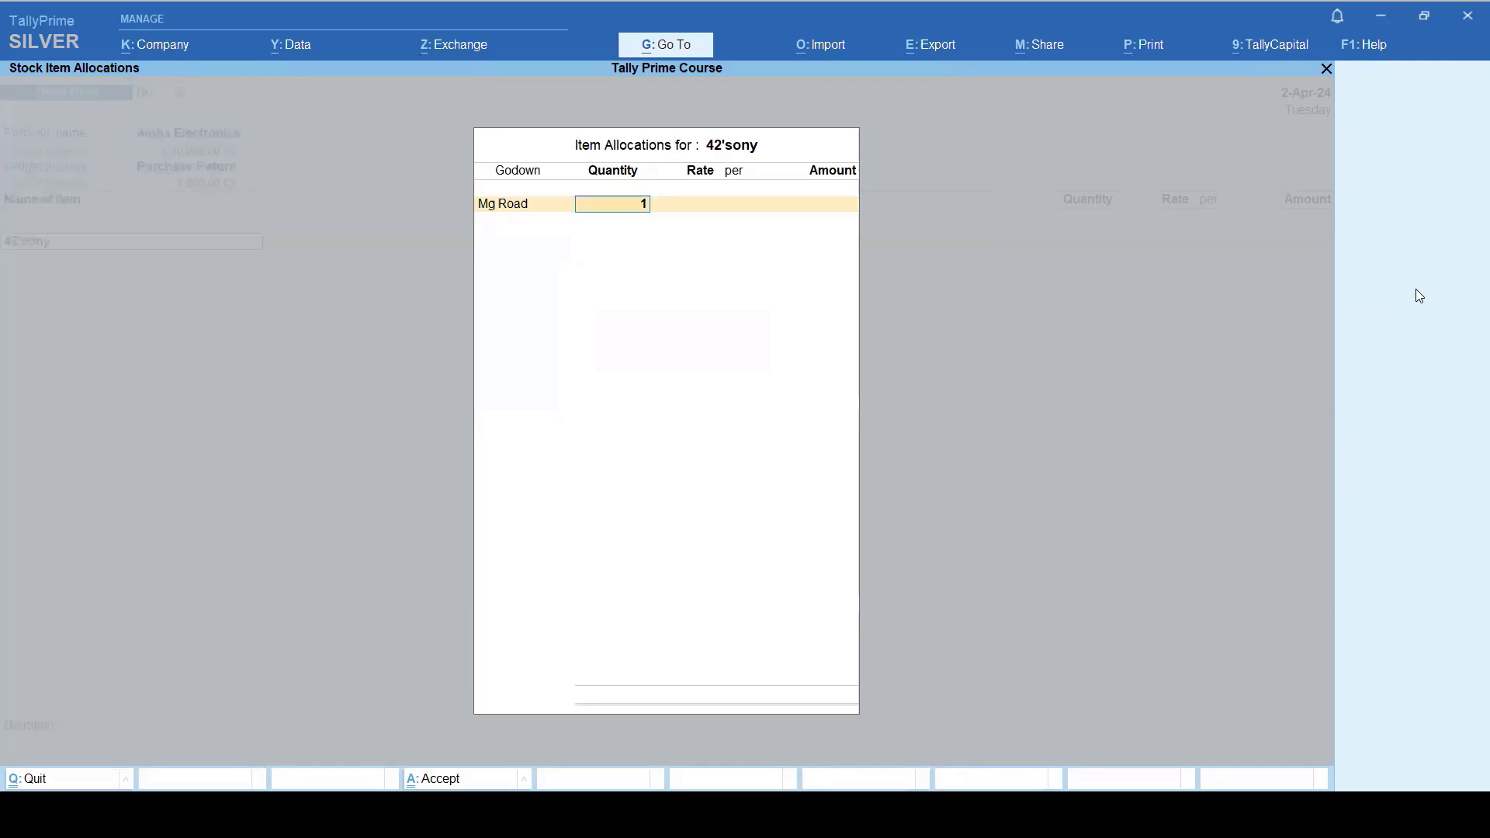
text(1)
key(Return)
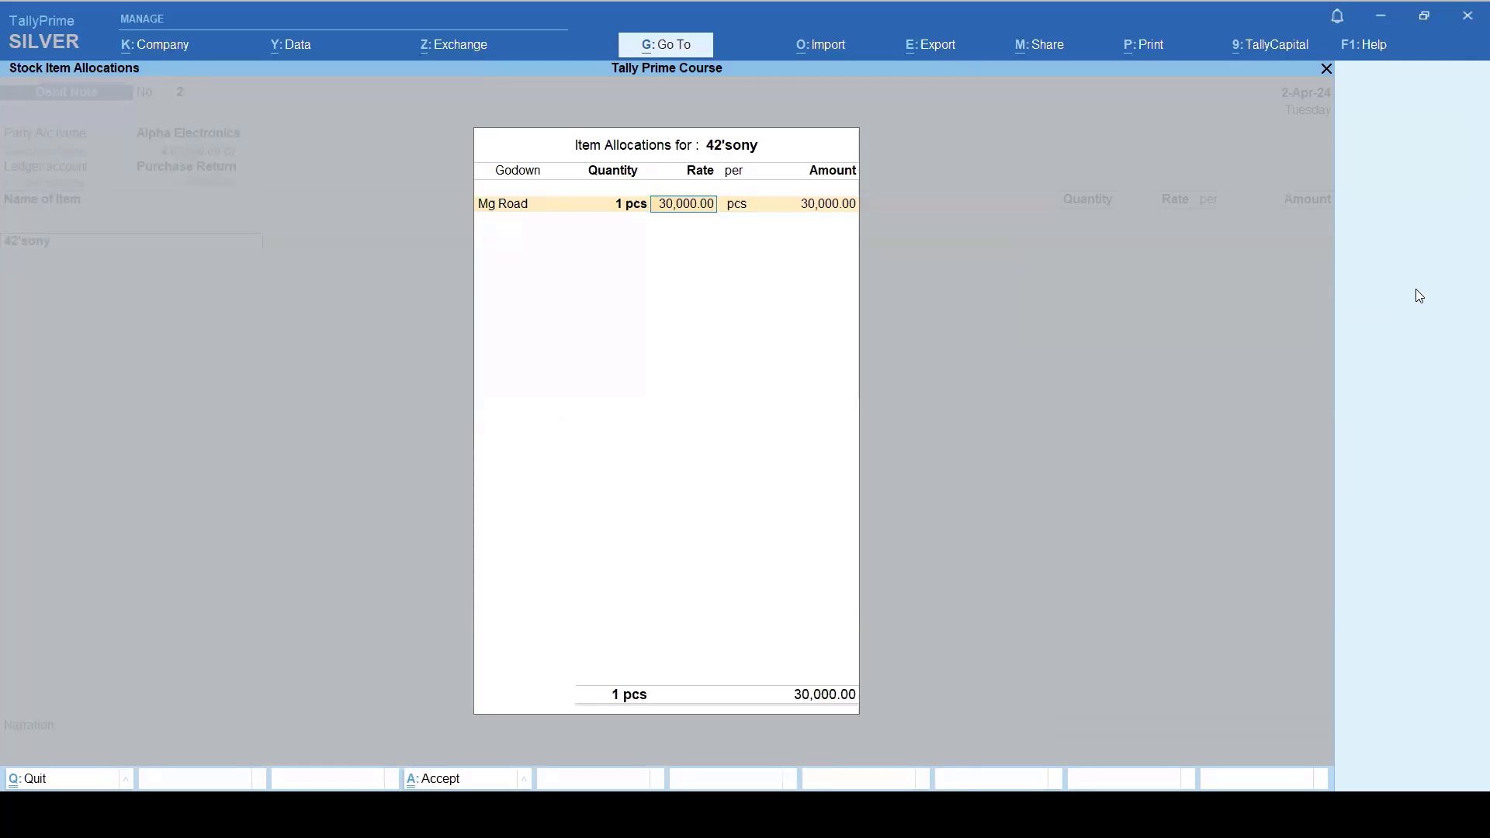
key(Return)
key(Return)
key(Return)
key(Return)
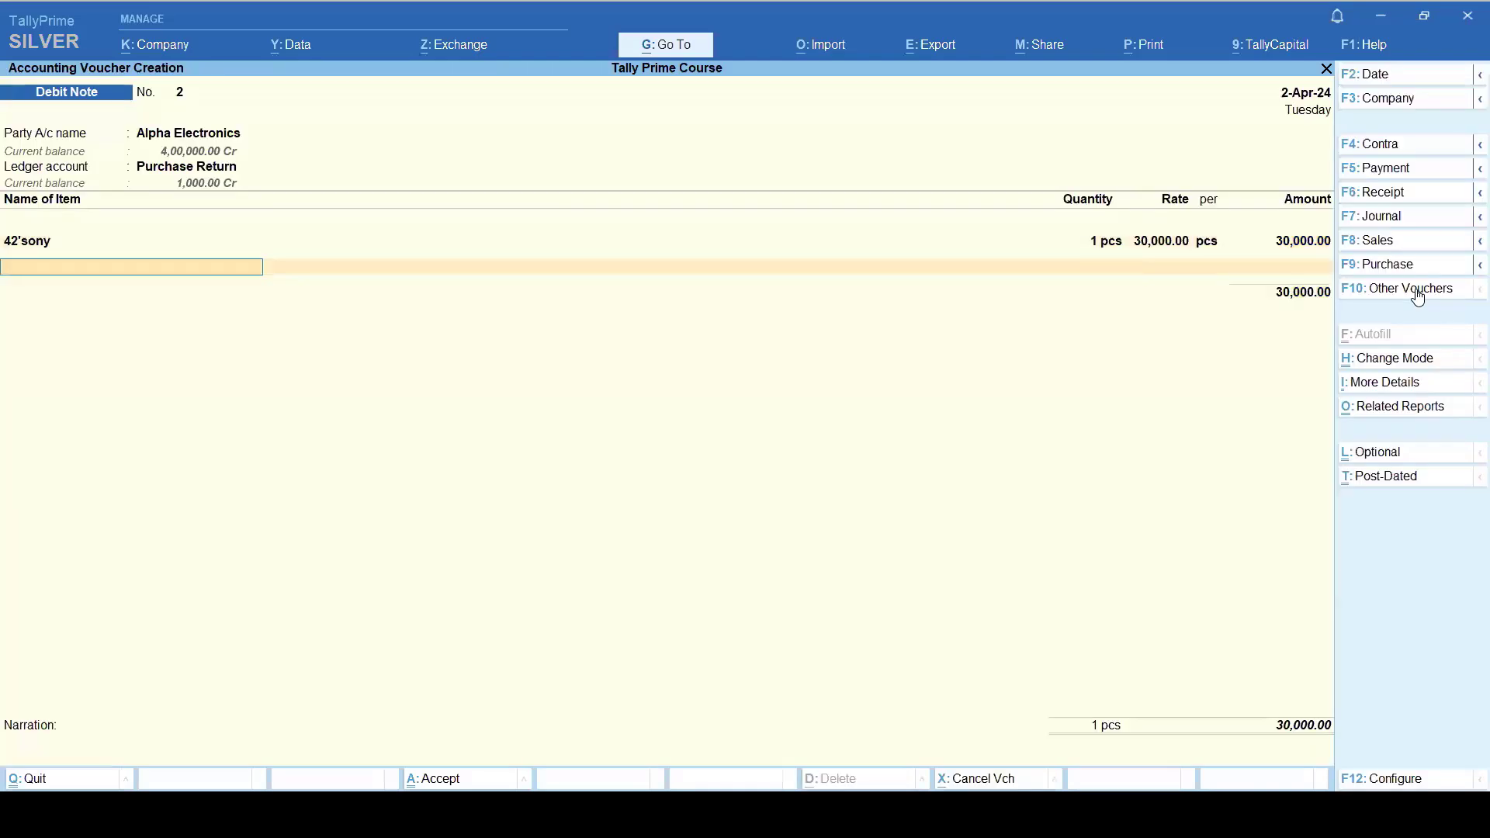
Step: Add 32'lg to the debit note, returning 2 pieces from the Gt Road godown at a rate of 25000
key(Down)
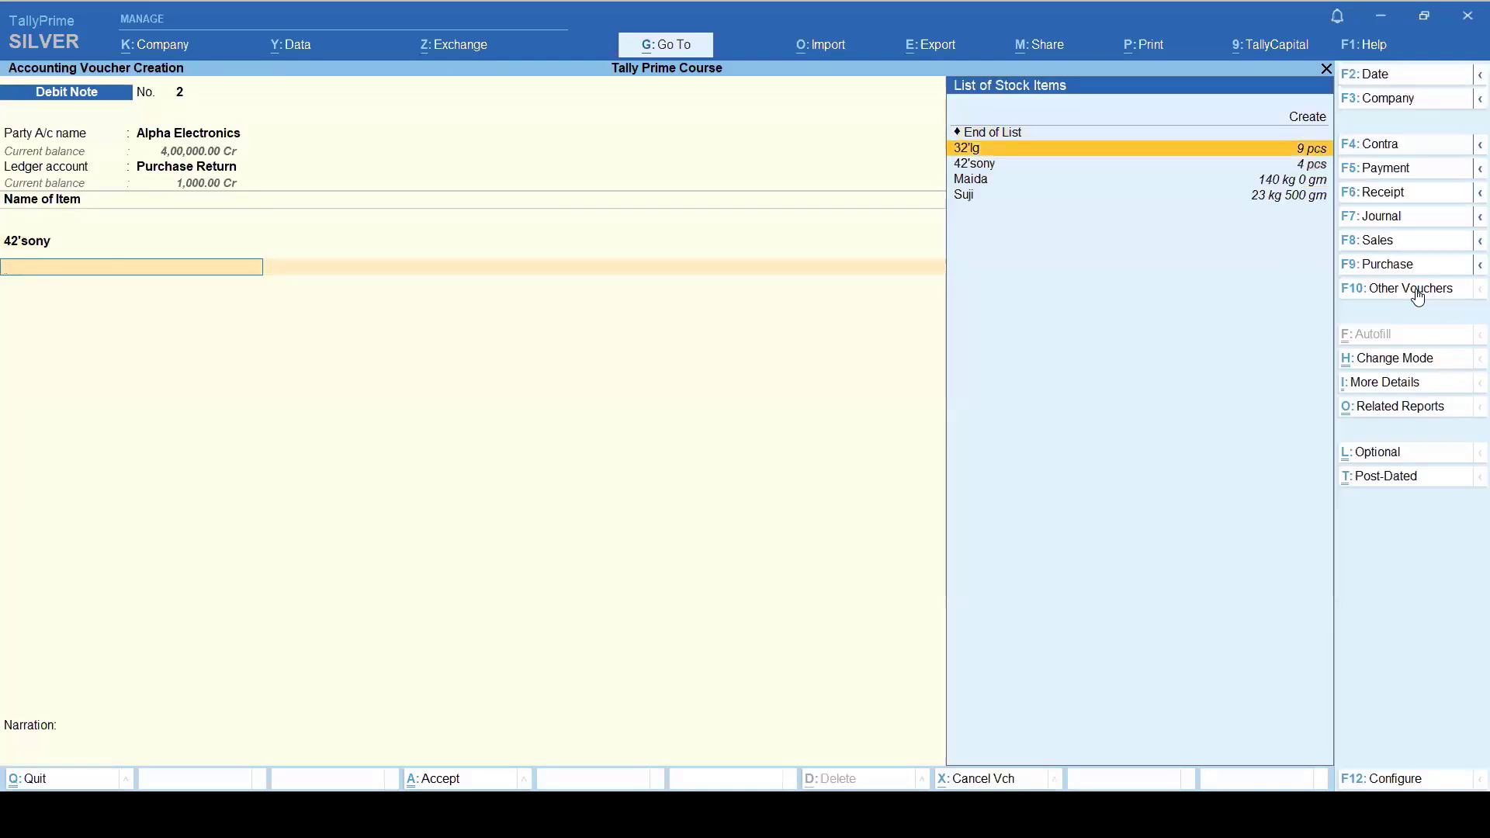
key(Return)
key(Return)
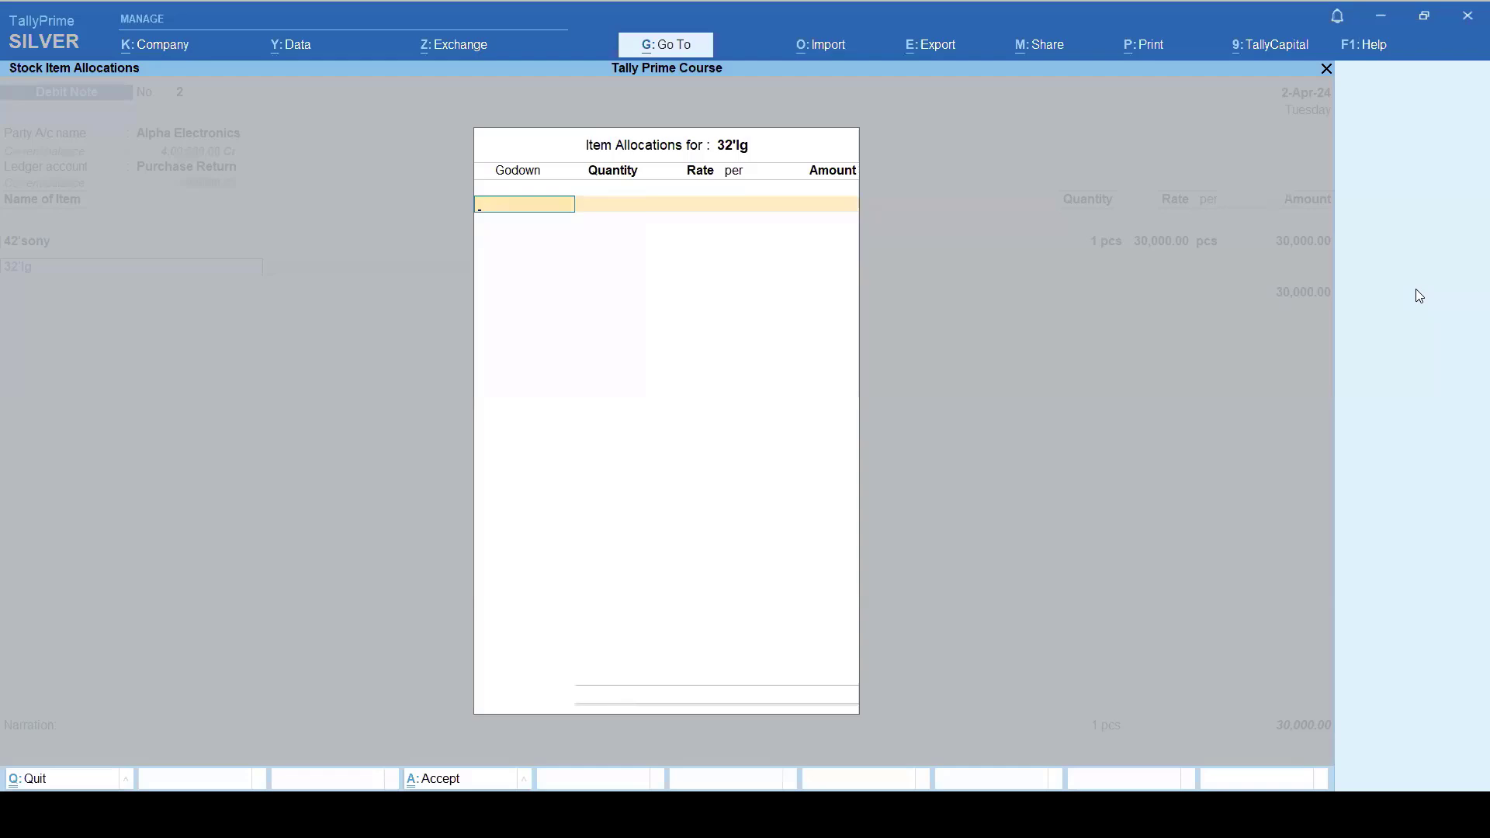
key(Down)
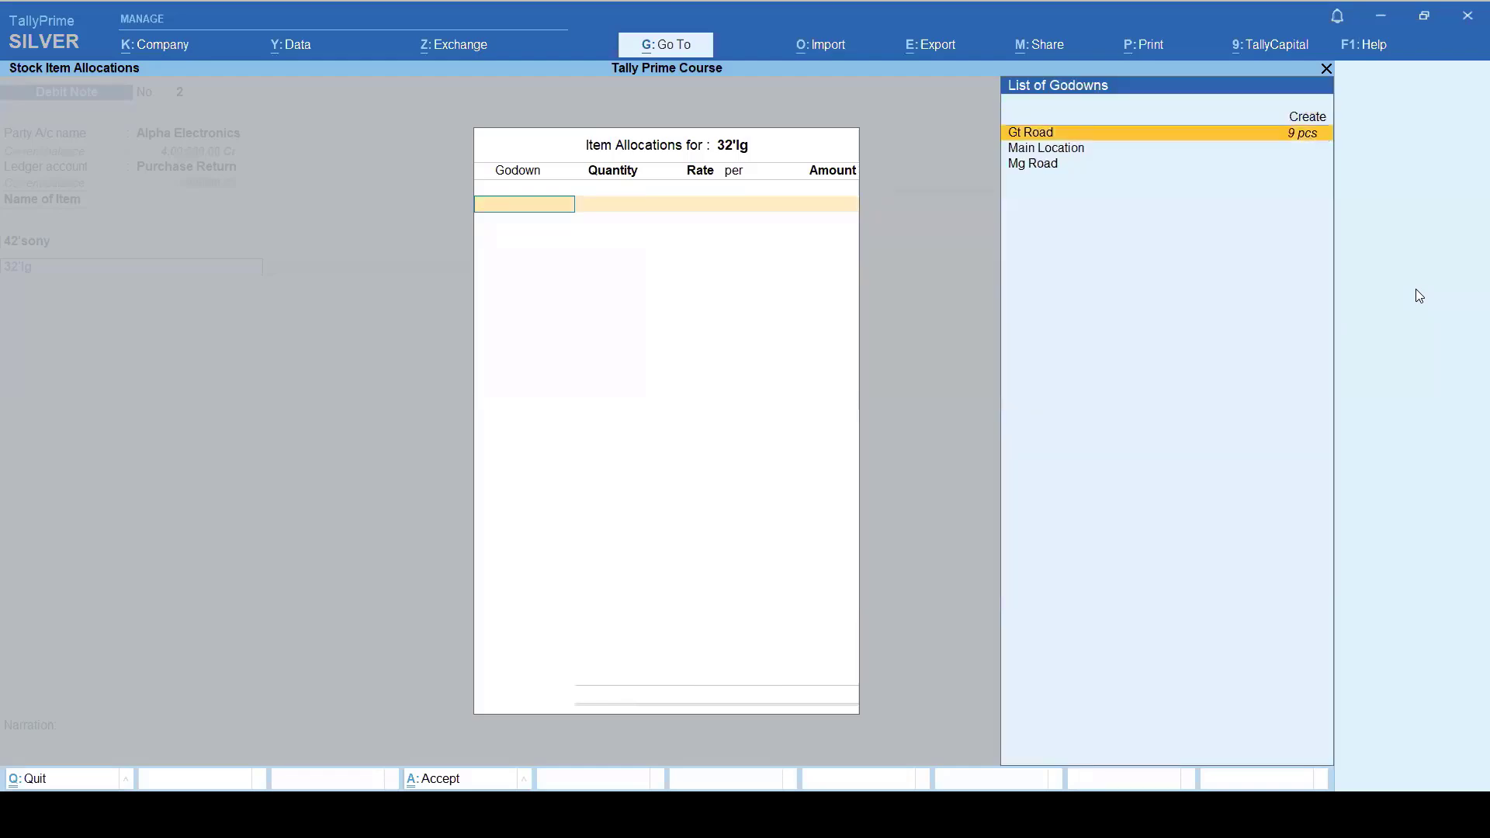
key(Return)
text(2)
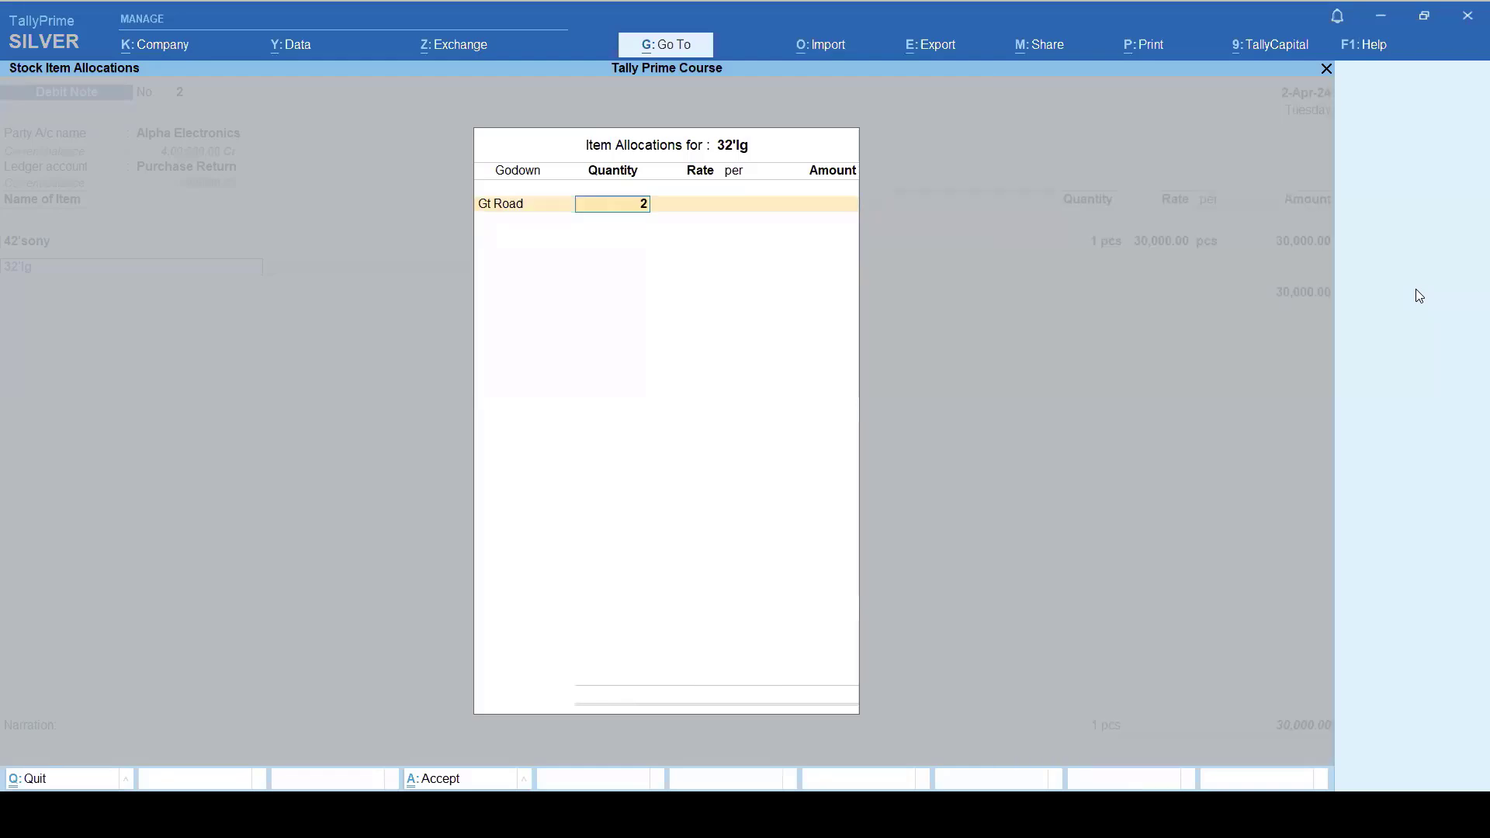
key(Return)
key(Return)
key(Return)
key(Return)
key(Return)
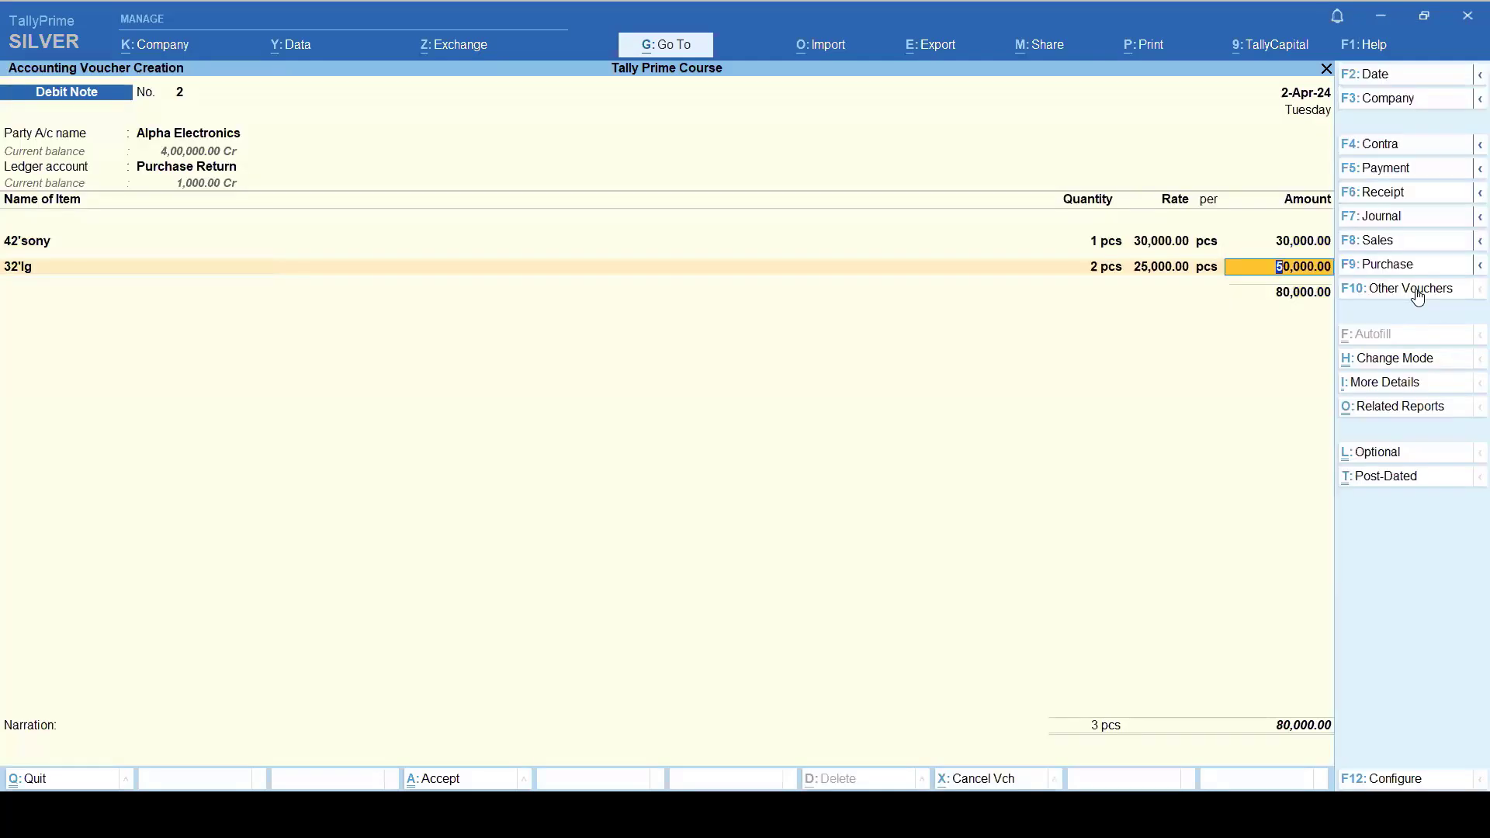
key(Return)
Step: End the item list, adjust the bill with Agst Ref, and save the debit note without a narration
key(Return)
key(Return)
key(Return)
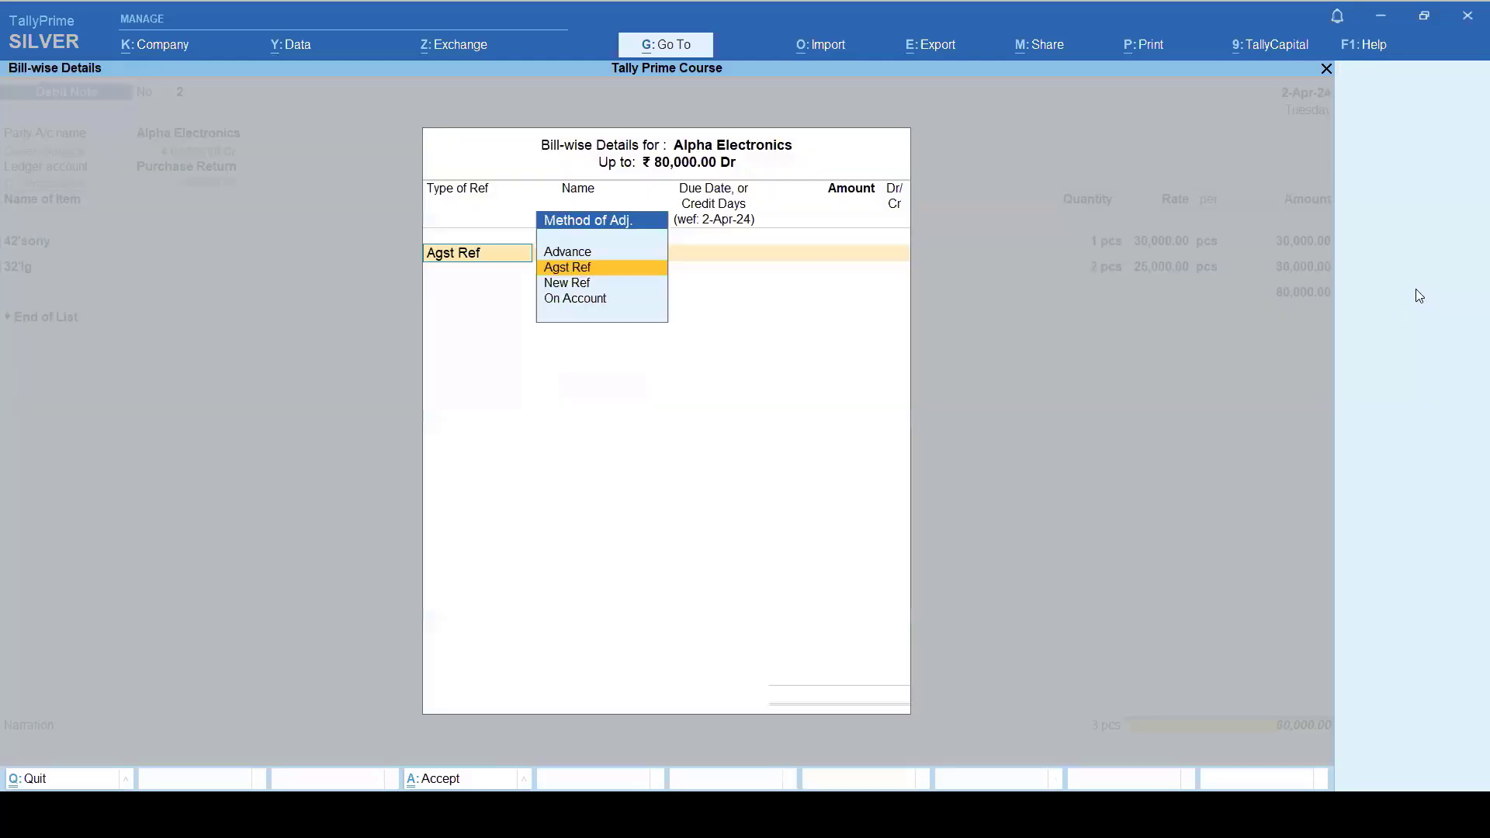
key(Return)
key(Return)
key(Return)
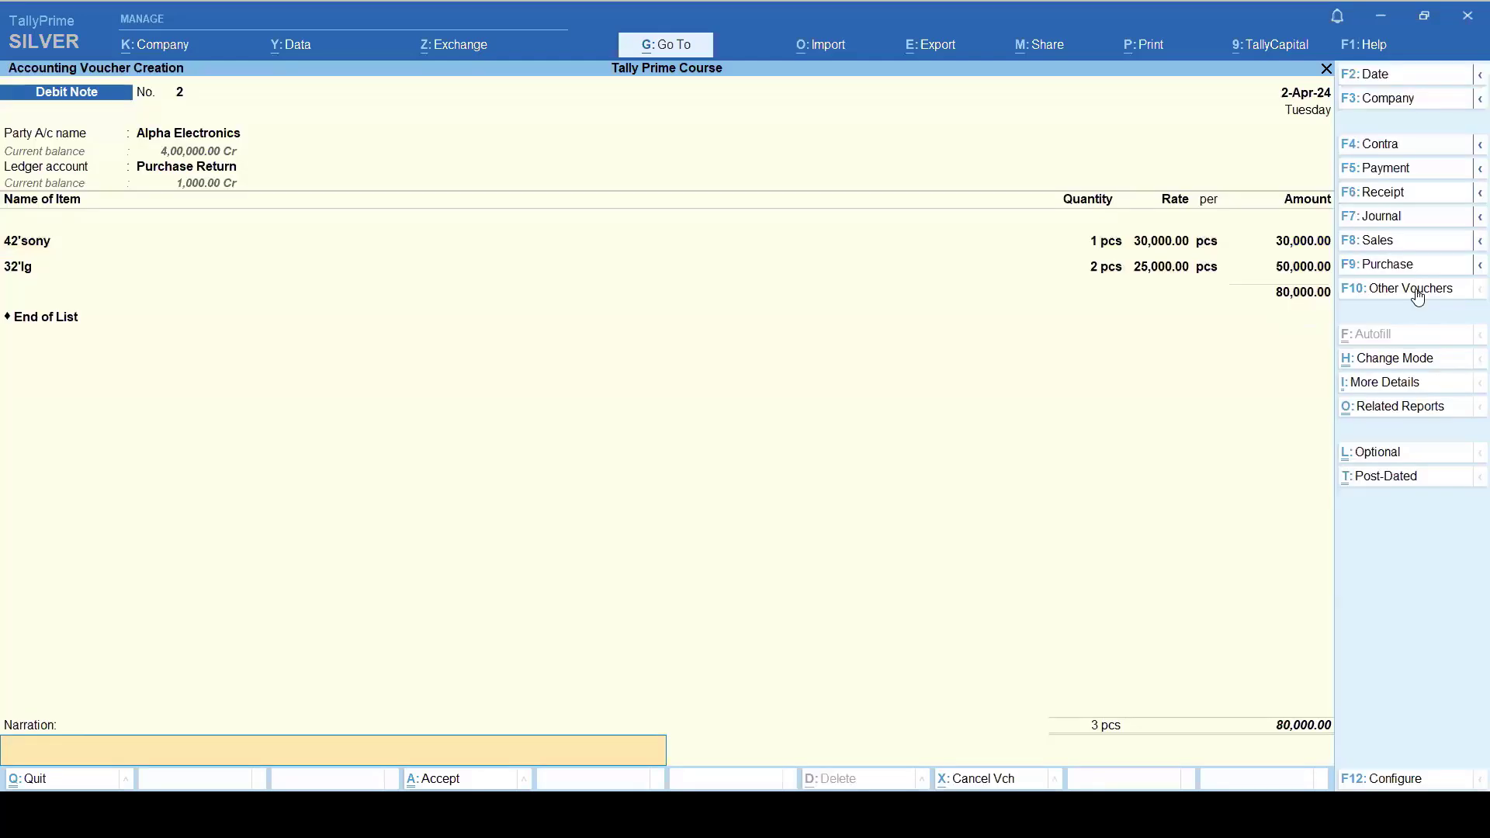
key(Return)
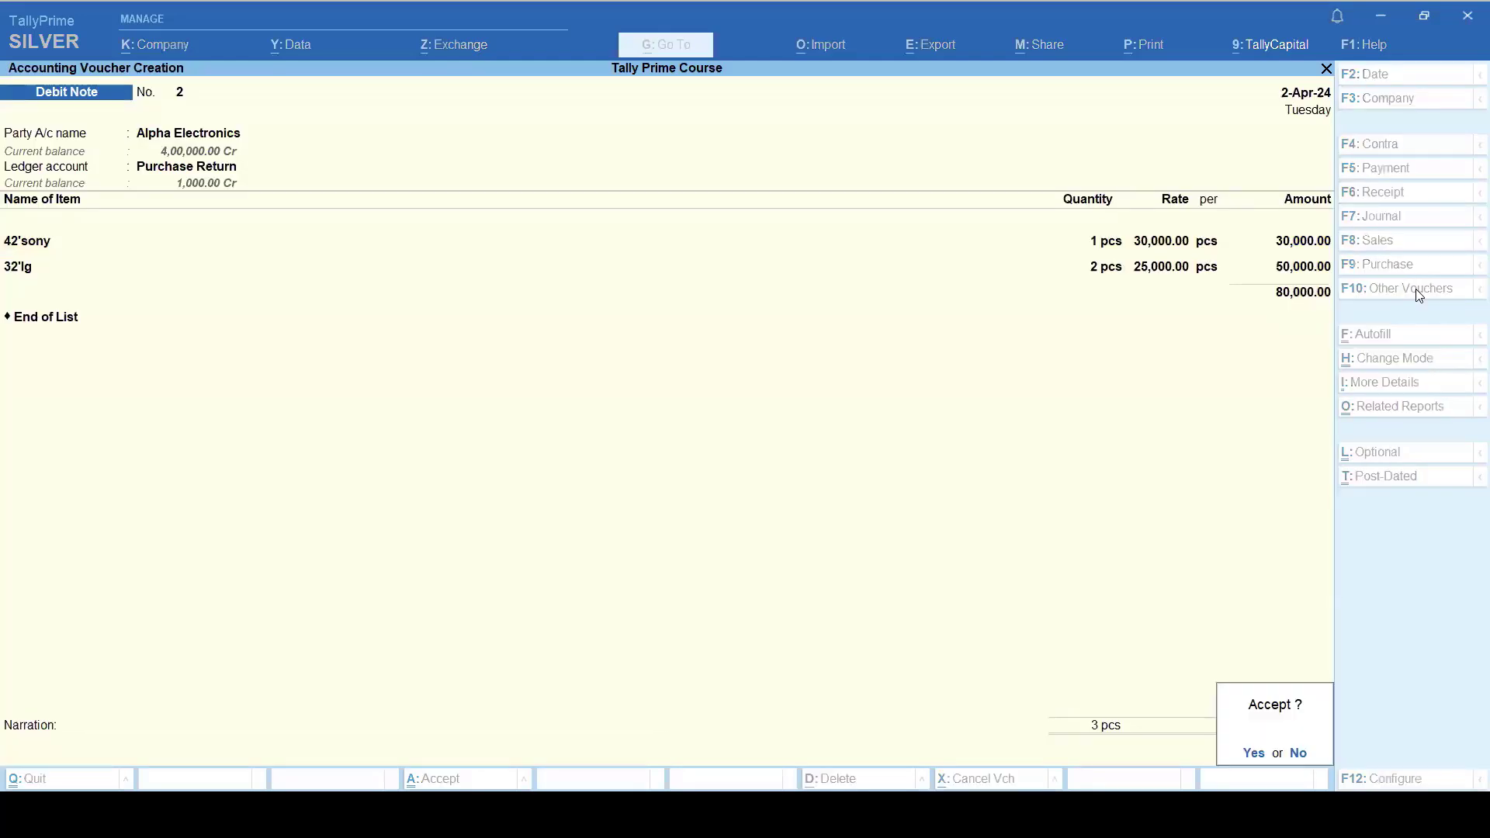
key(Return)
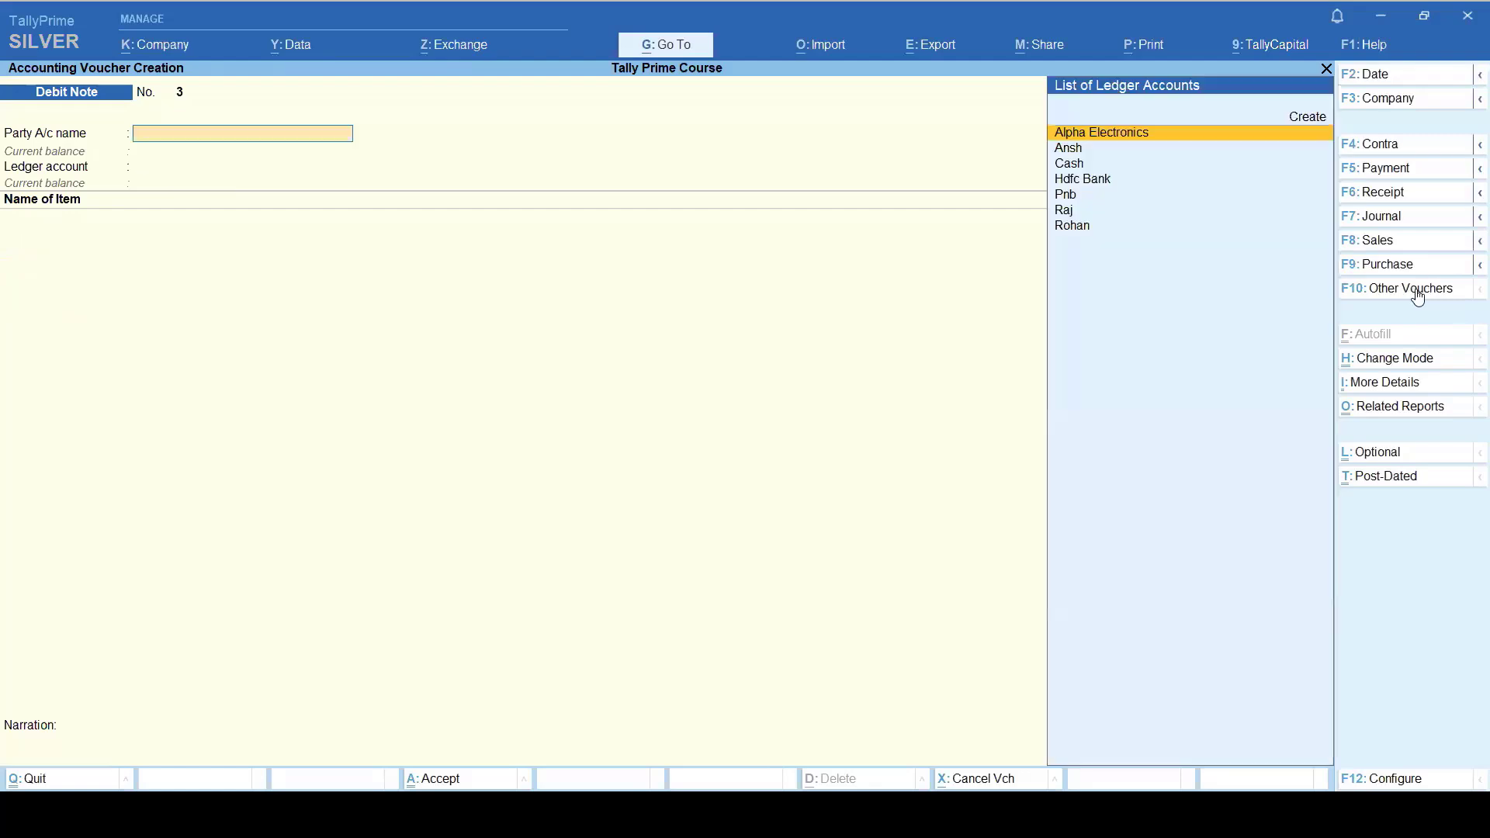
Step: Change the voucher type from Debit Note to Credit Note
click(1388, 292)
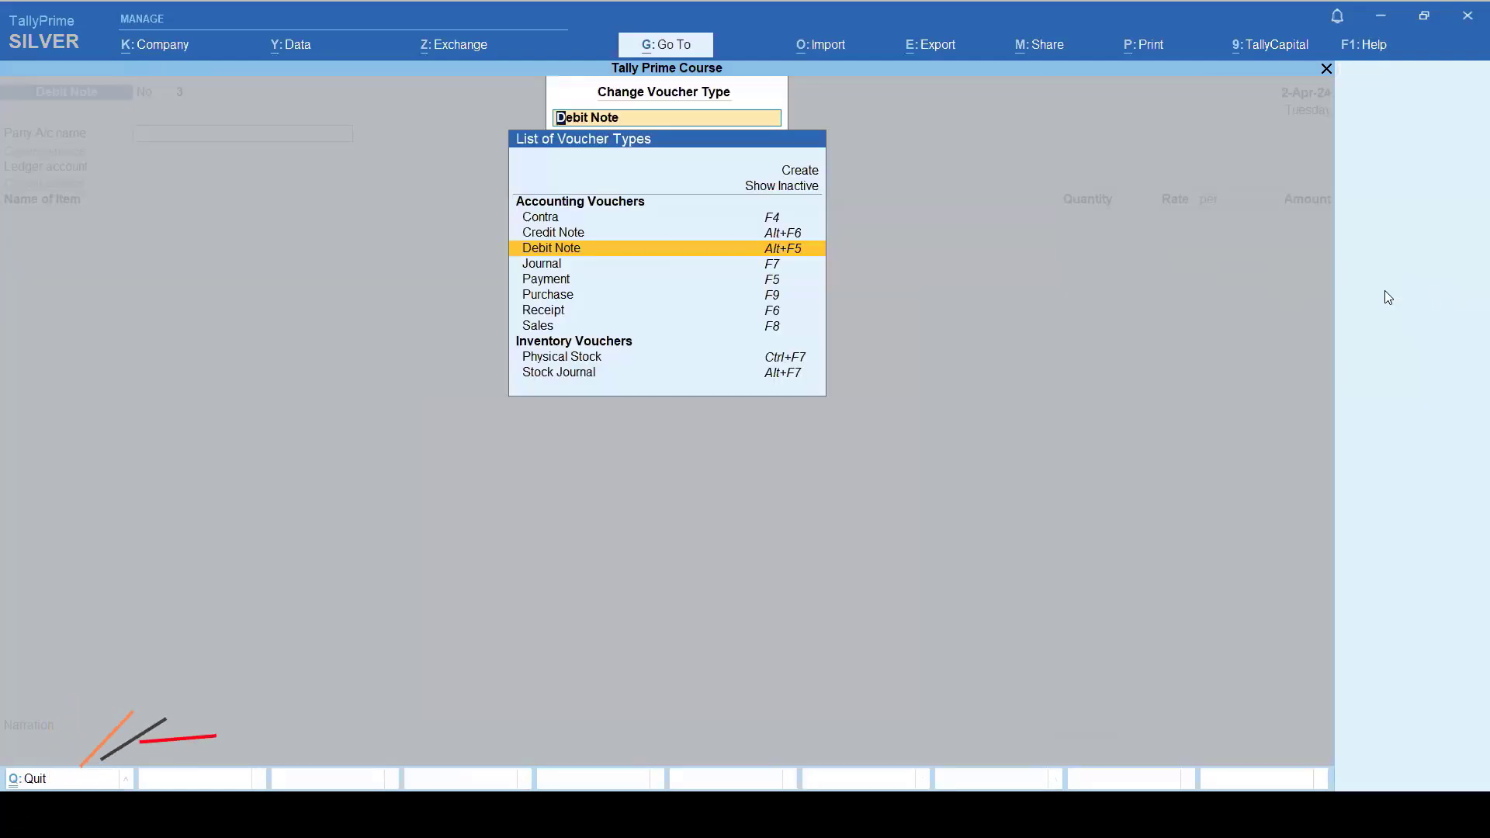
key(Up)
key(Up)
key(Down)
key(Down)
key(Down)
key(Down)
key(Down)
key(Down)
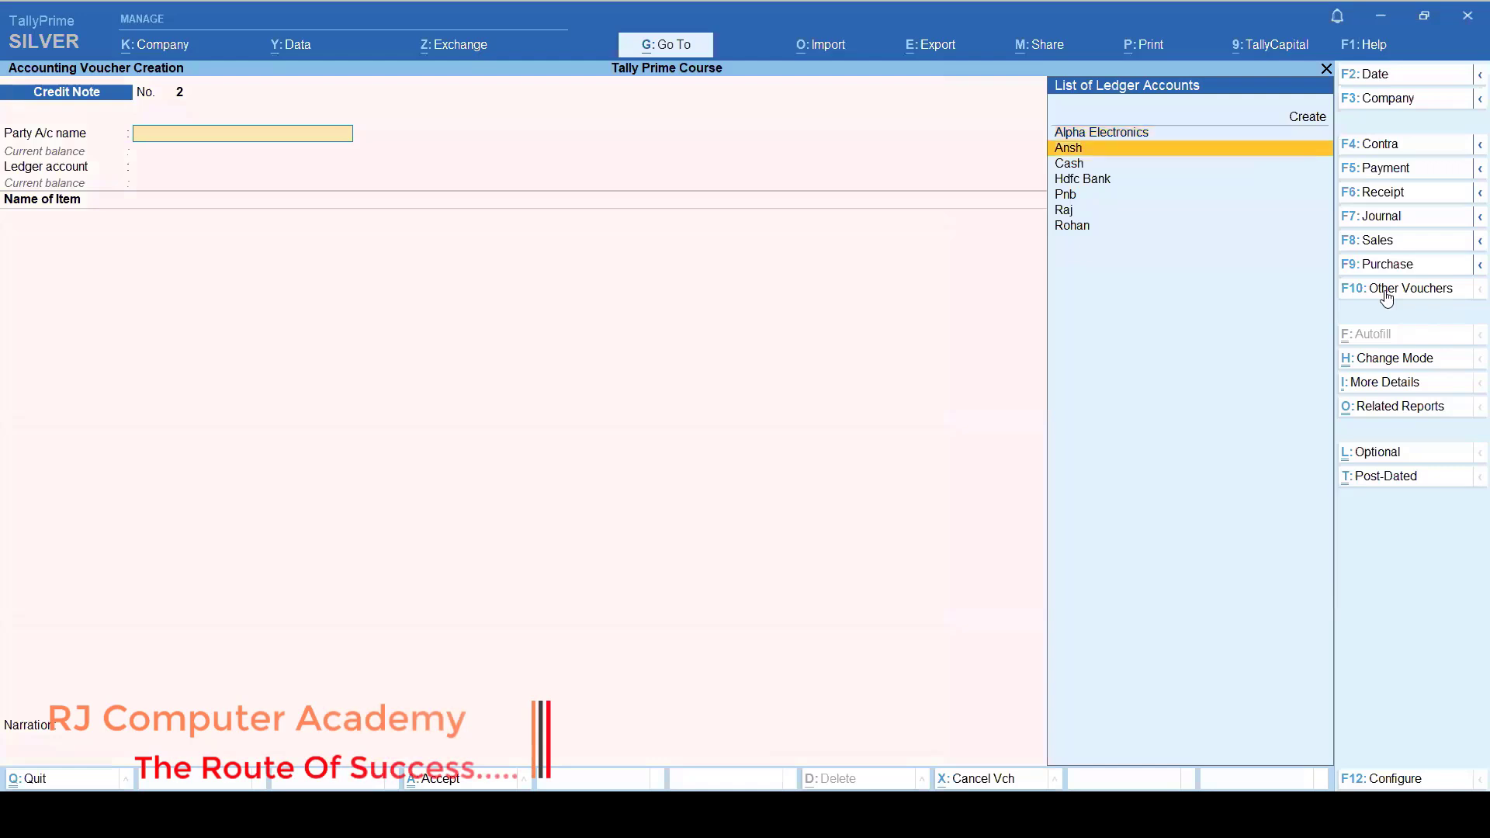
Step: Select the customer ledger listed directly below Pnb as the party account of the credit note
key(Up)
key(Up)
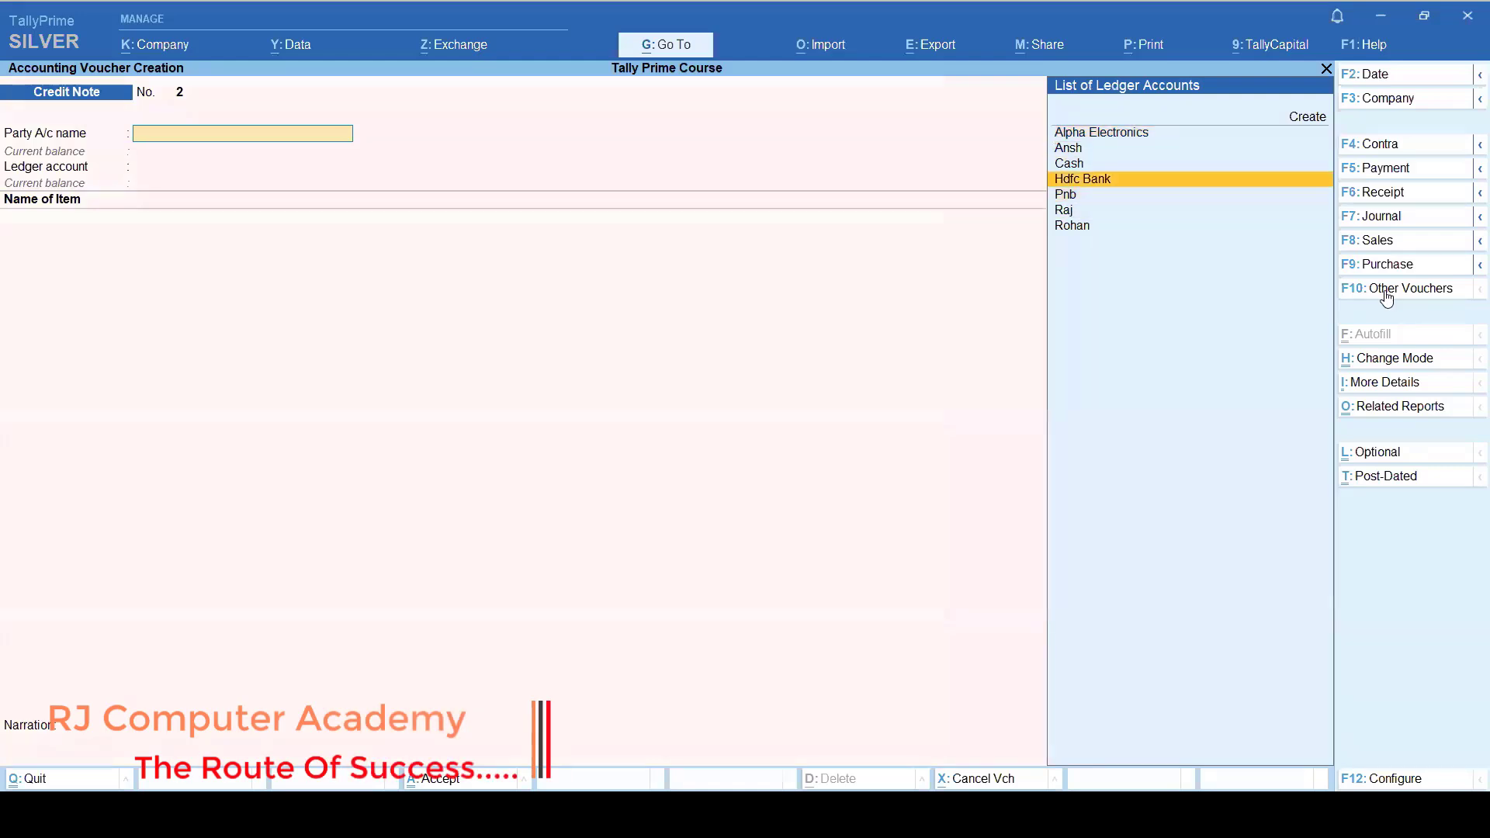
key(Up)
key(Down)
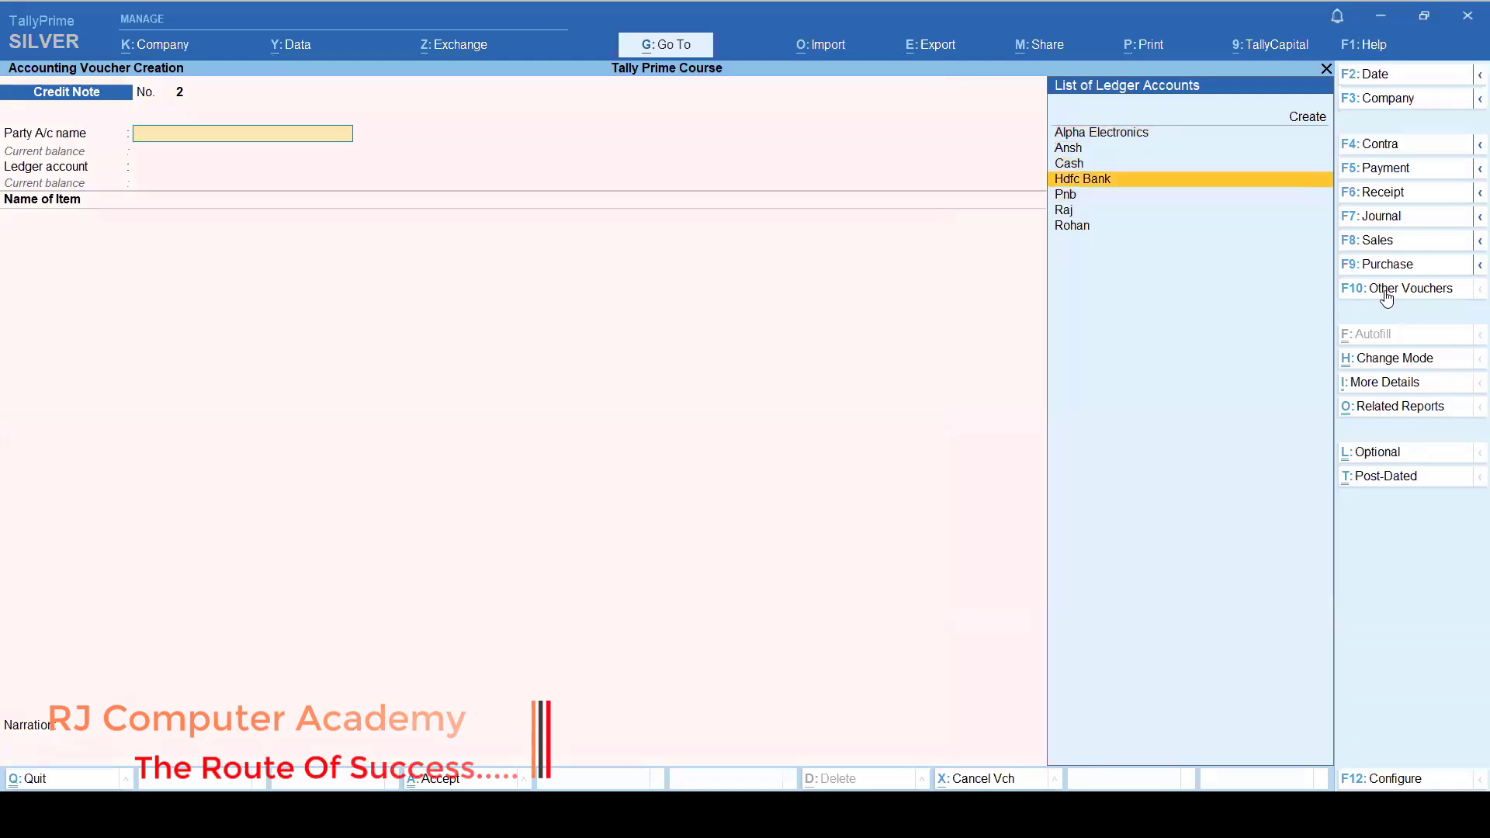
key(Down)
key(Down)
key(Return)
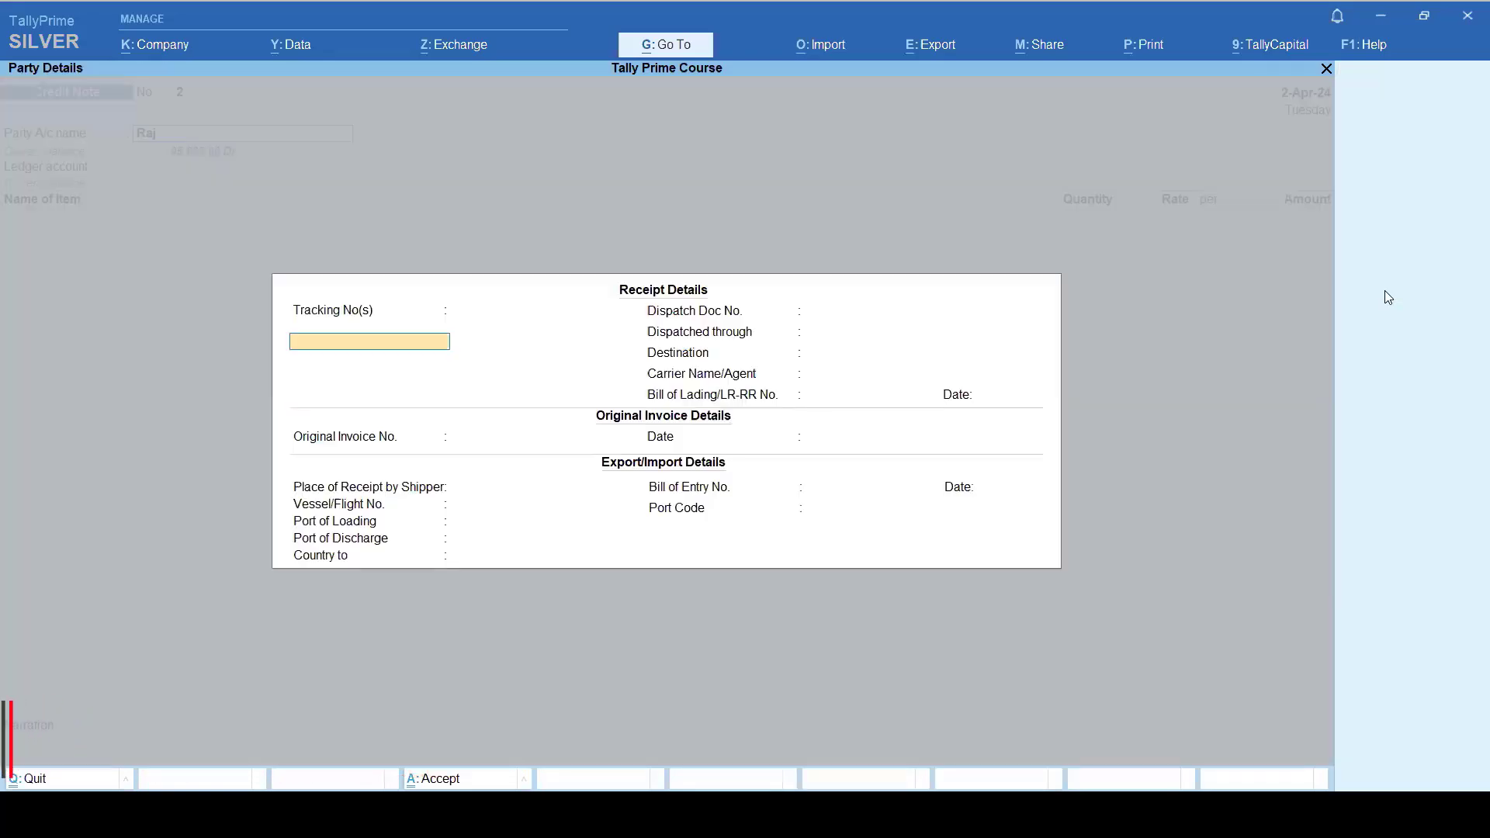
Step: Leave the receipt, original invoice and export/import details of the credit note blank and proceed to the party details
key(Return)
key(Return)
key(Return)
key(Return)
key(Return)
key(Return)
key(Return)
key(Return)
key(Return)
key(Return)
key(Return)
key(Return)
key(Return)
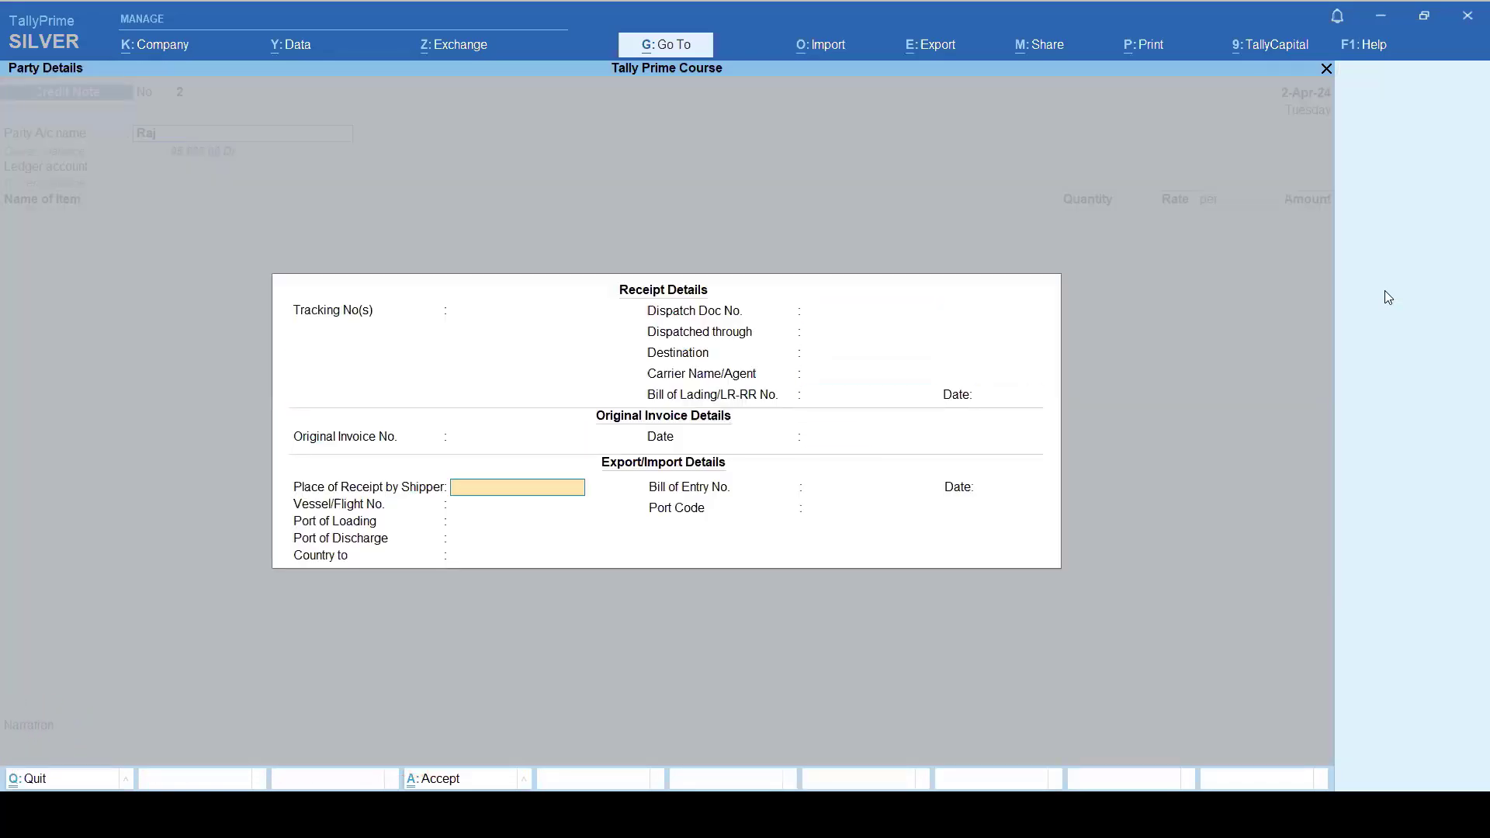
key(Return)
key(Return)
key(Return)
key(Return)
key(Return)
key(Return)
key(Return)
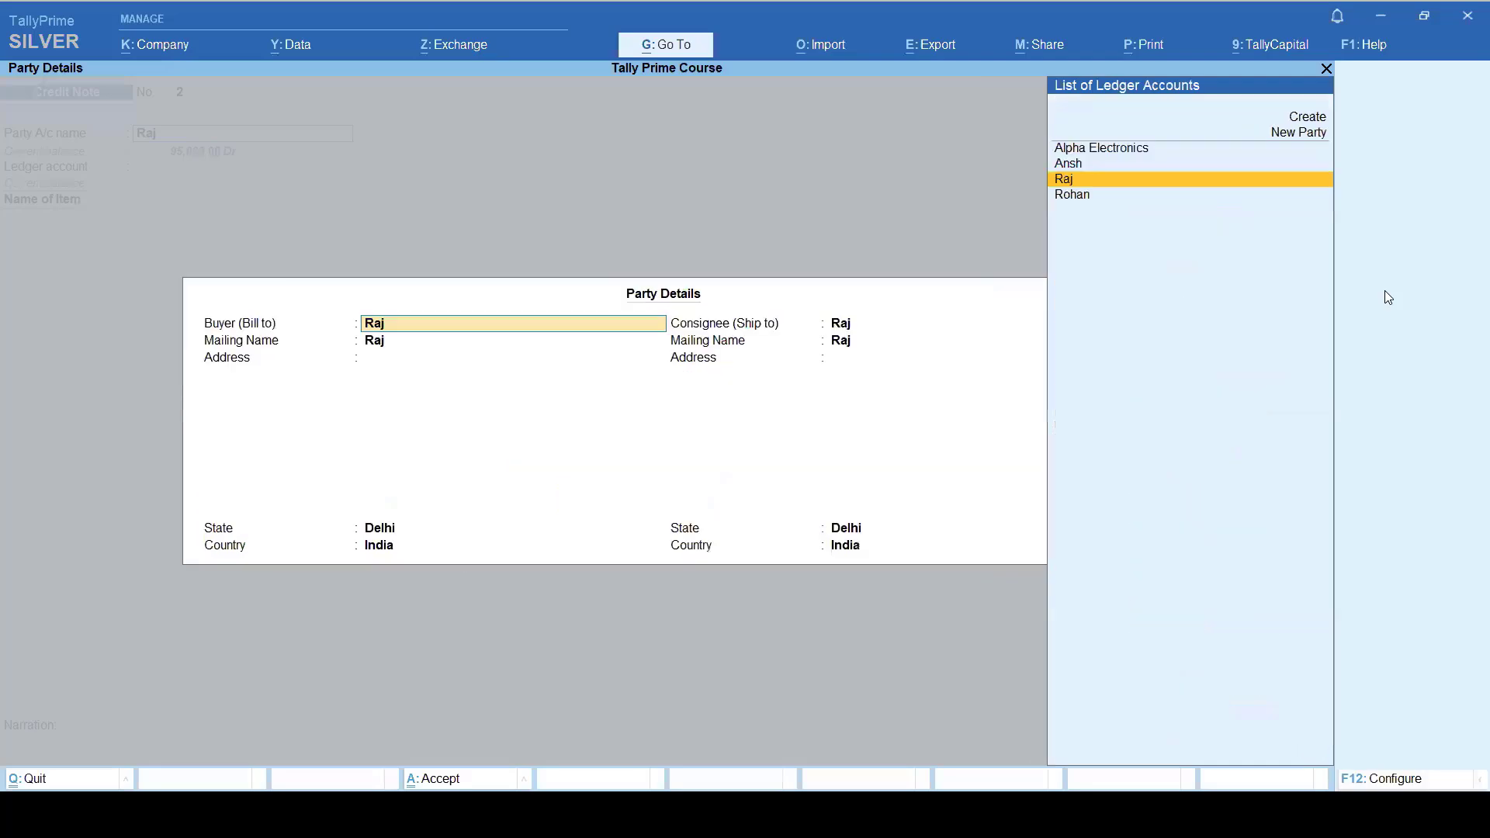
Step: Accept the party details of the credit note unchanged and keep Sales as the ledger account
key(Return)
key(Return)
key(Return)
key(Return)
key(Return)
key(Return)
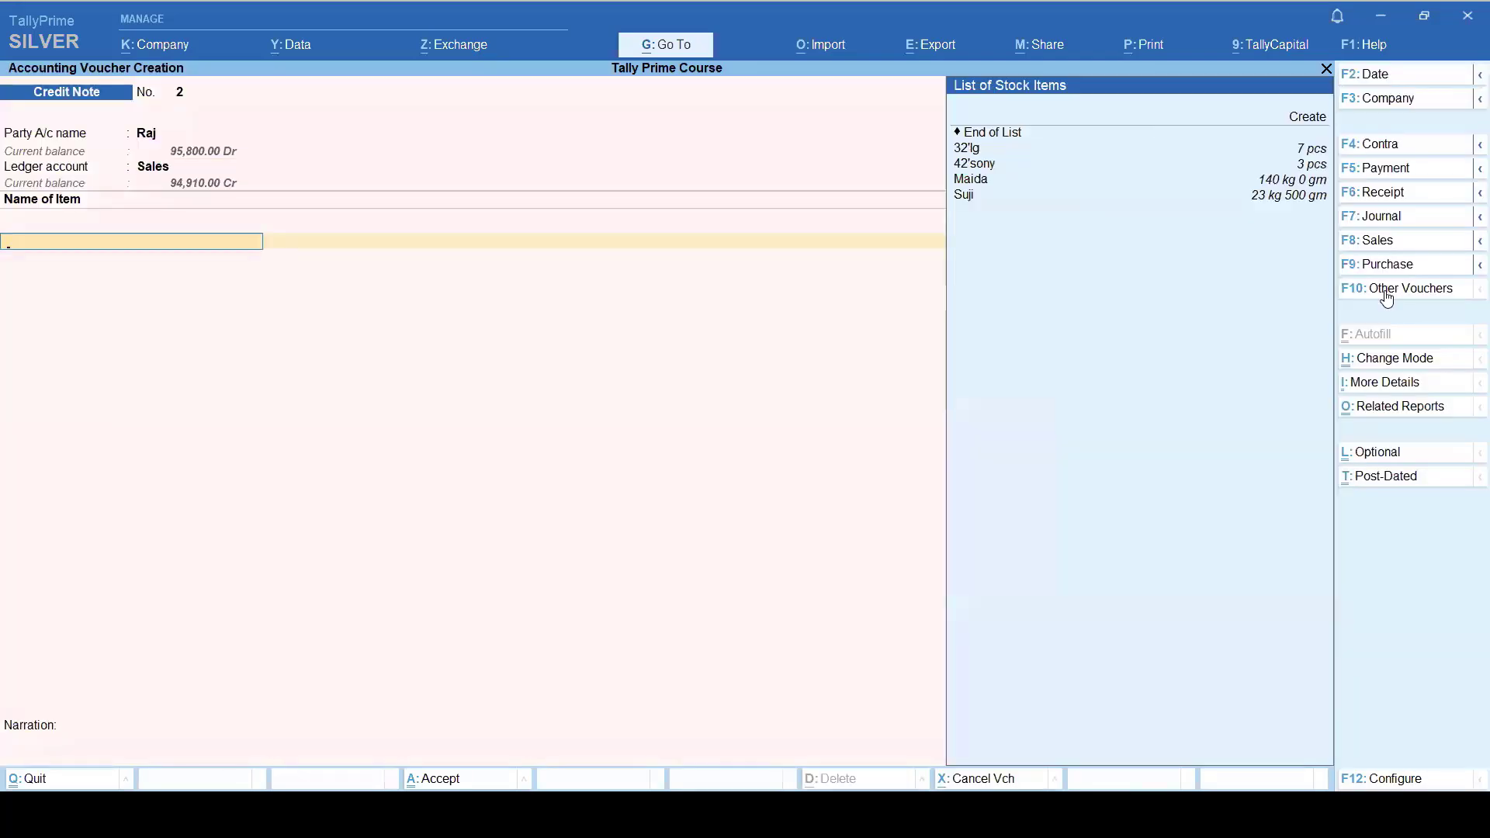
Step: Add the item 32'lg without a description, allocating 1 pcs to the Gt Road godown at the rate of 40,000 per pcs
key(Down)
key(Return)
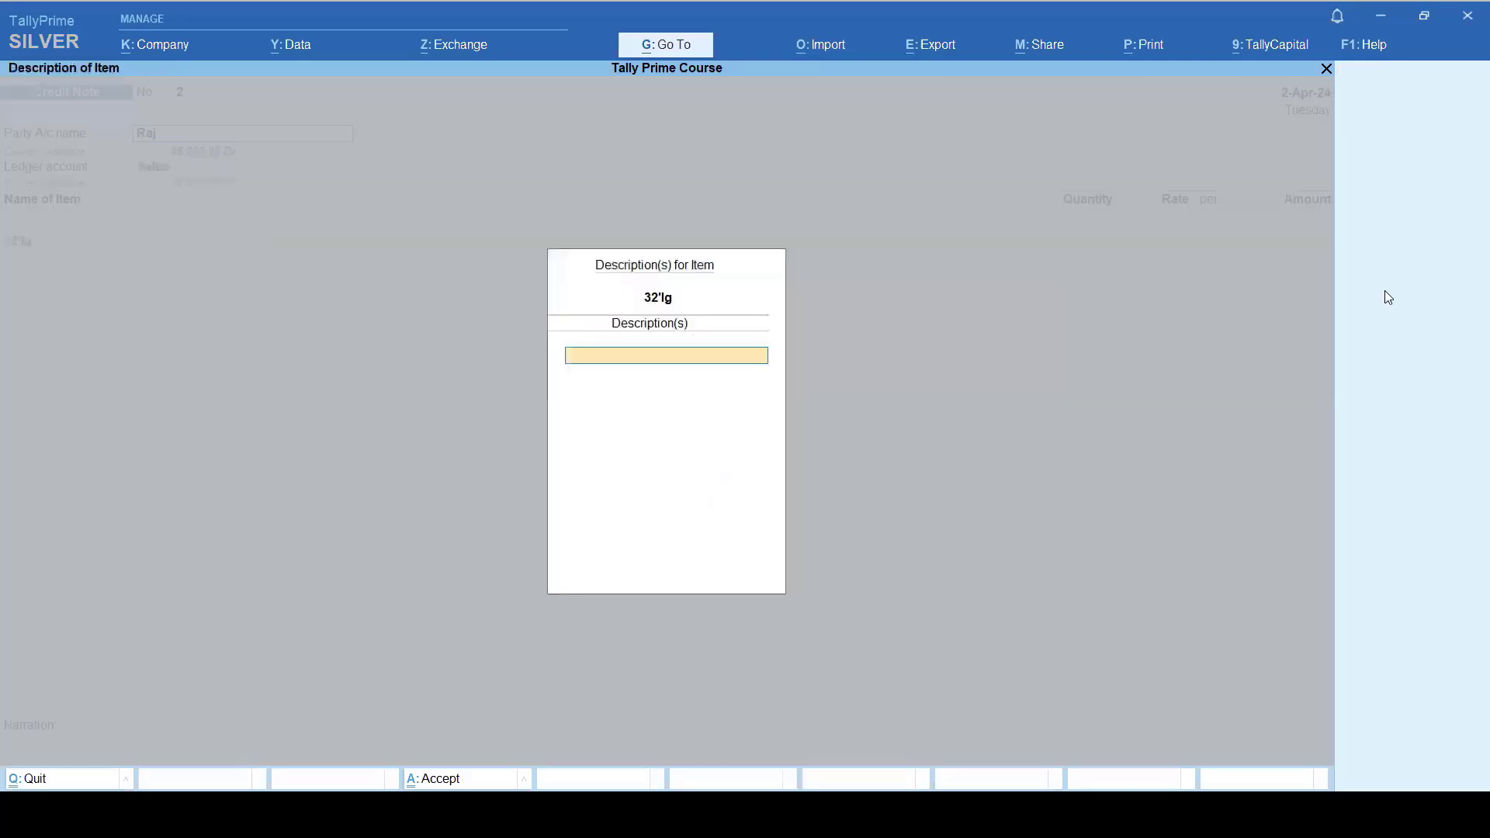
key(Return)
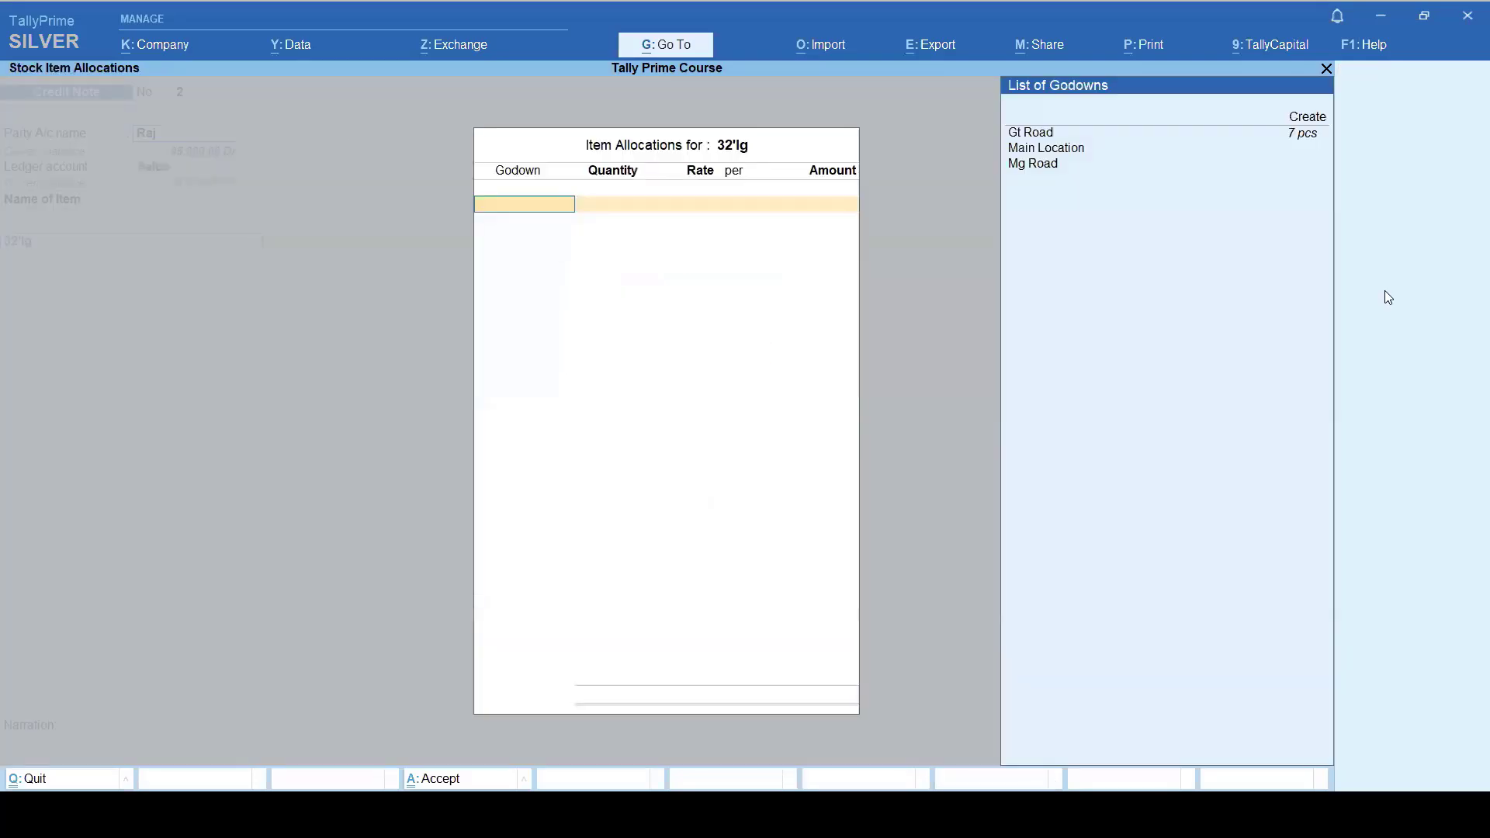
key(Return)
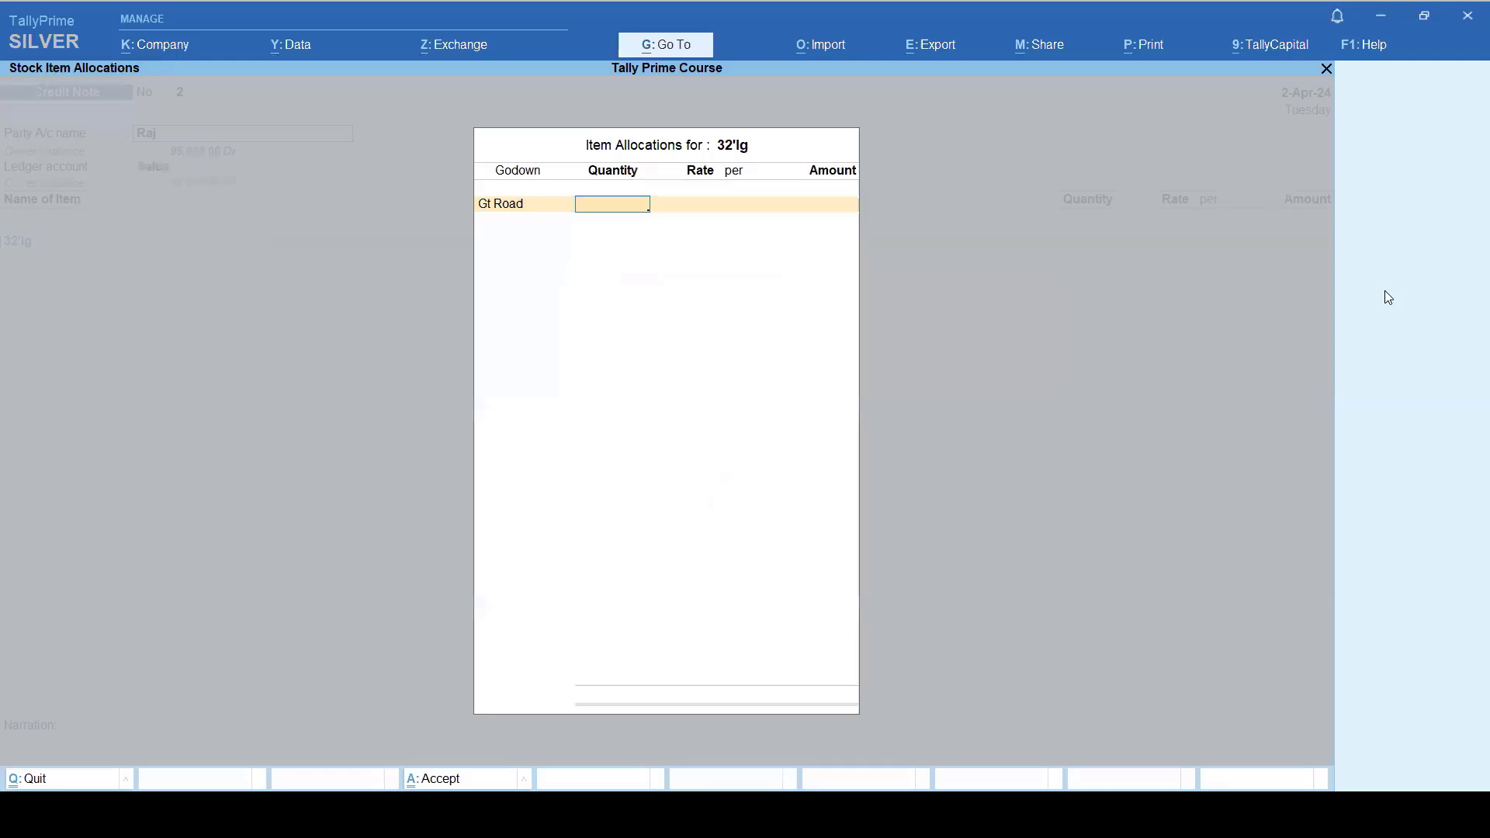
text(1)
key(Return)
key(Return)
key(Return)
key(Return)
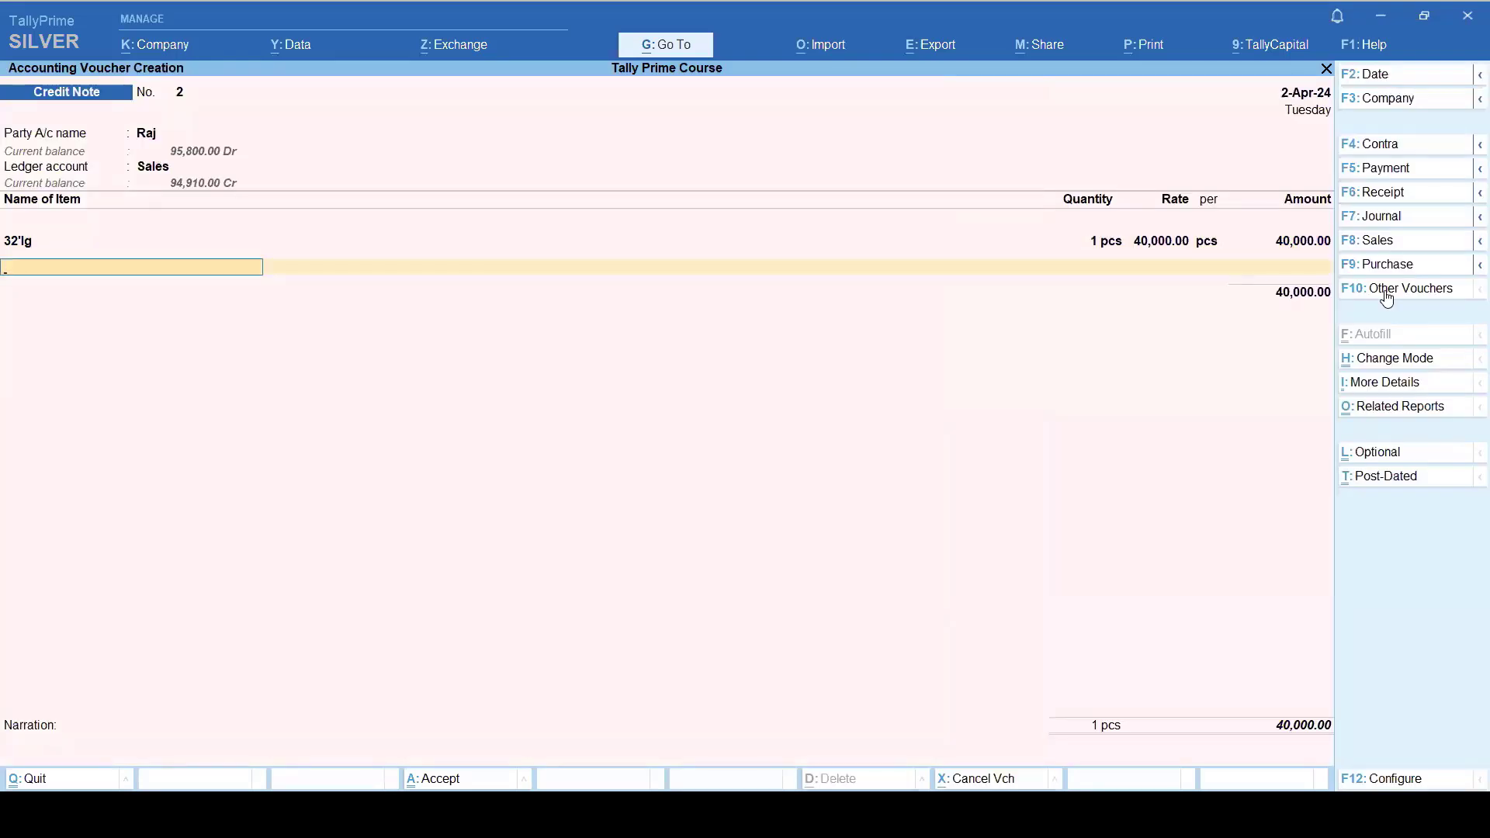
Step: End the item list, adjust the credit note with Agst Ref, and save it without a narration
key(Return)
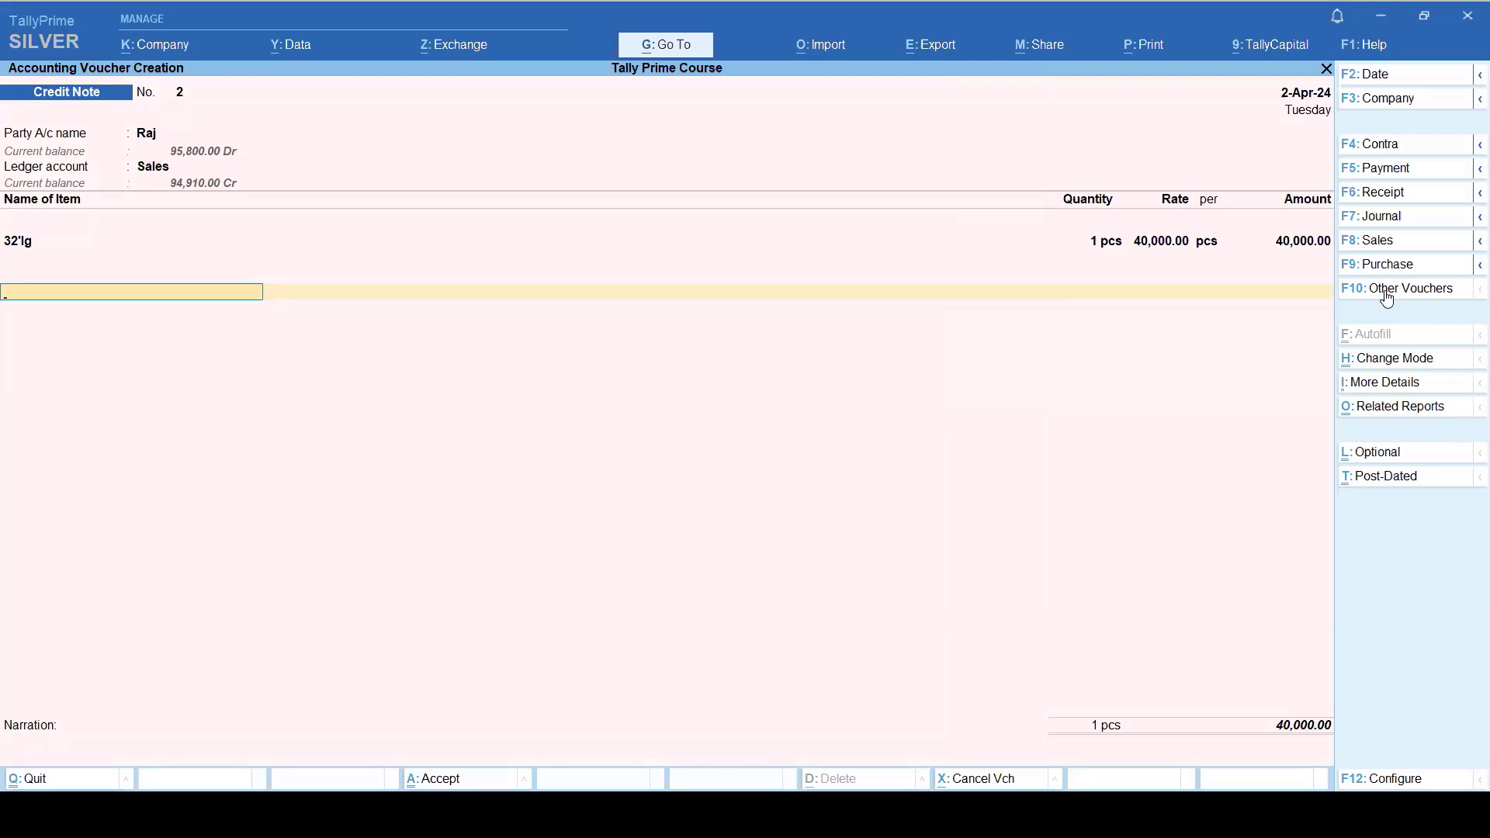
key(Return)
key(Return)
key(Return)
key(Return)
key(Return)
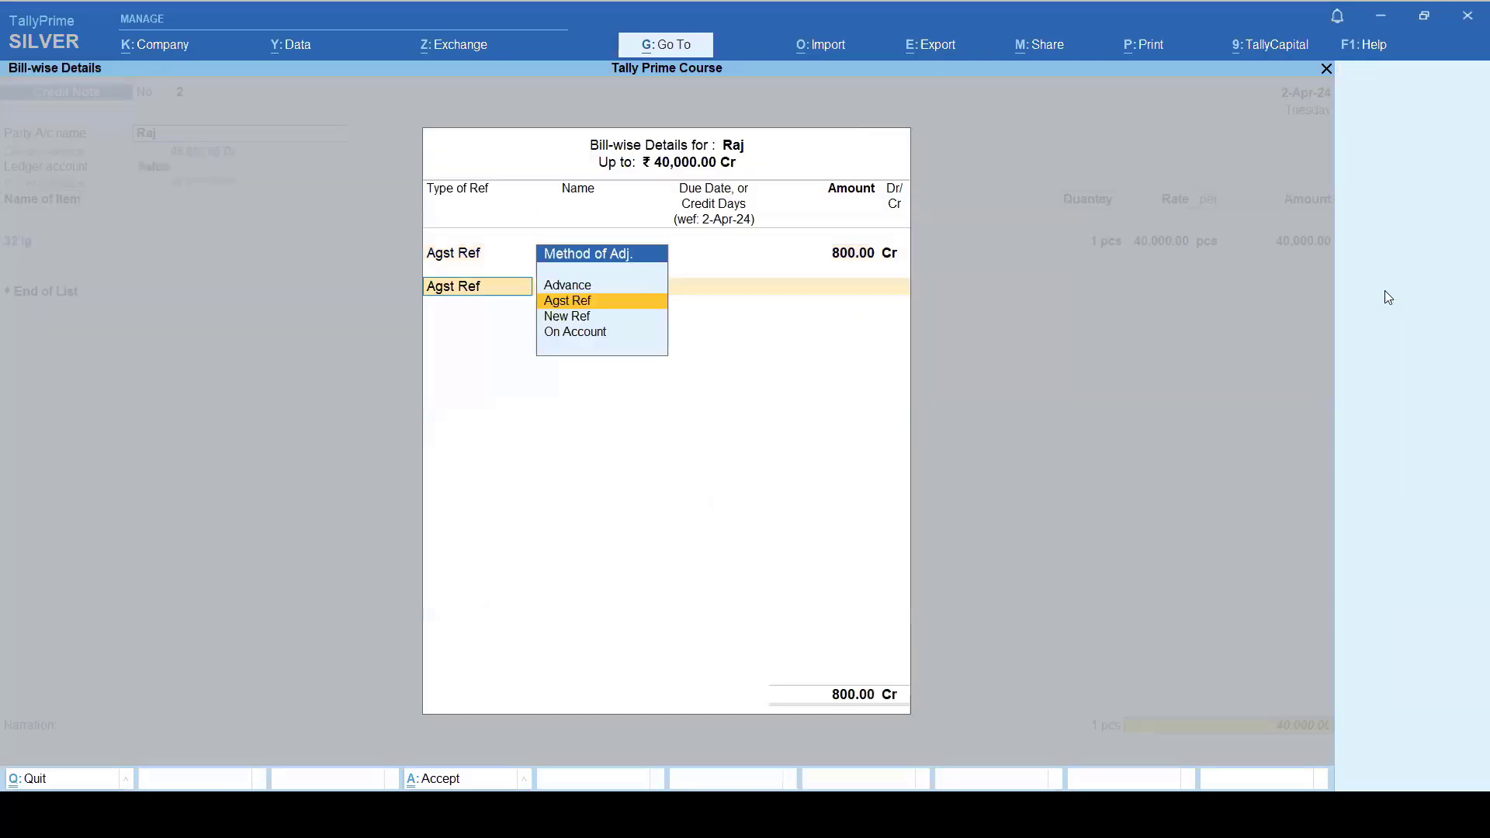
key(Return)
key(Return)
key(Return)
key(Return)
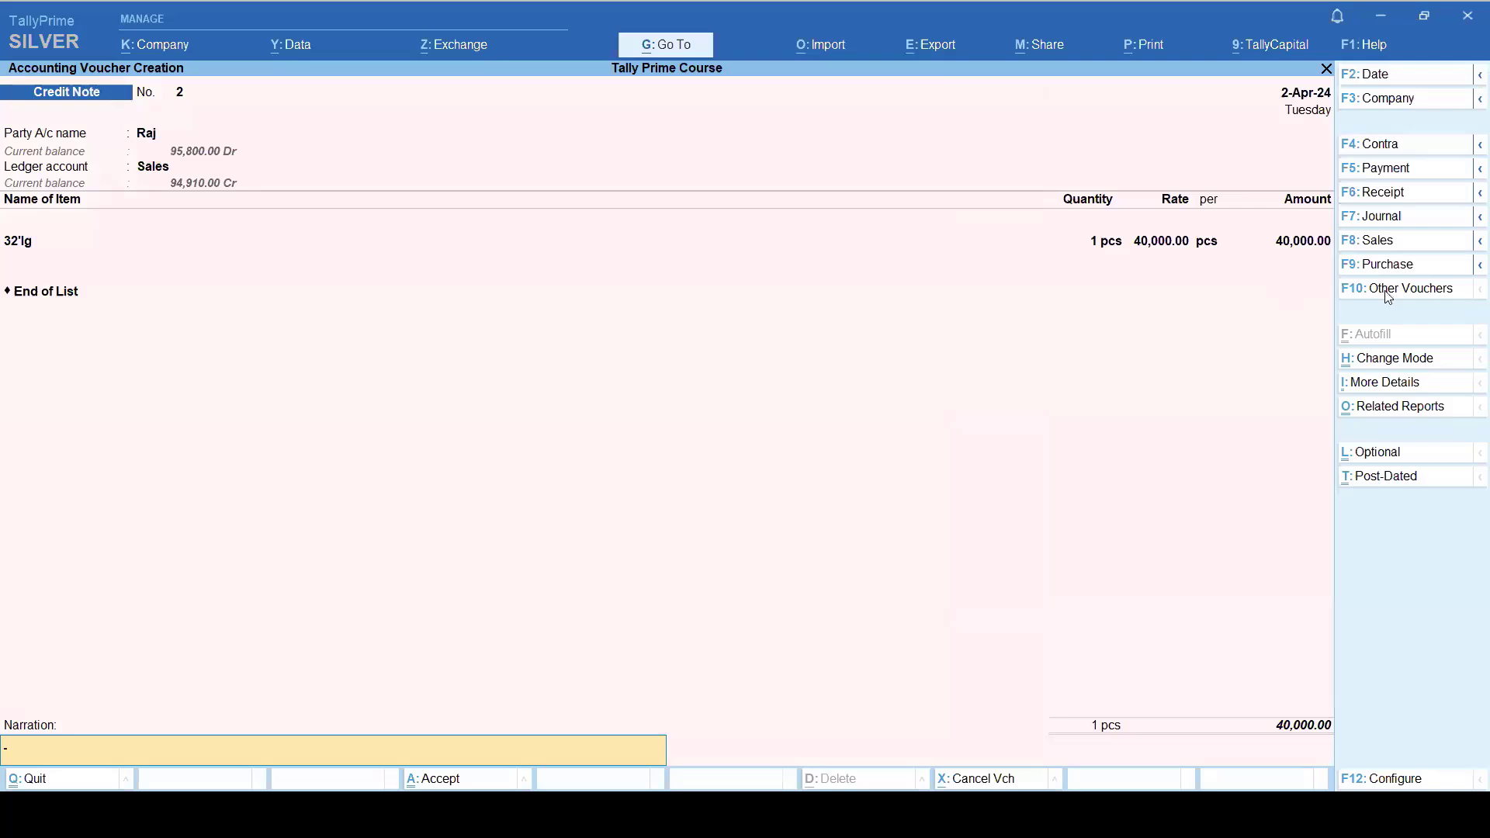
key(Return)
key(y)
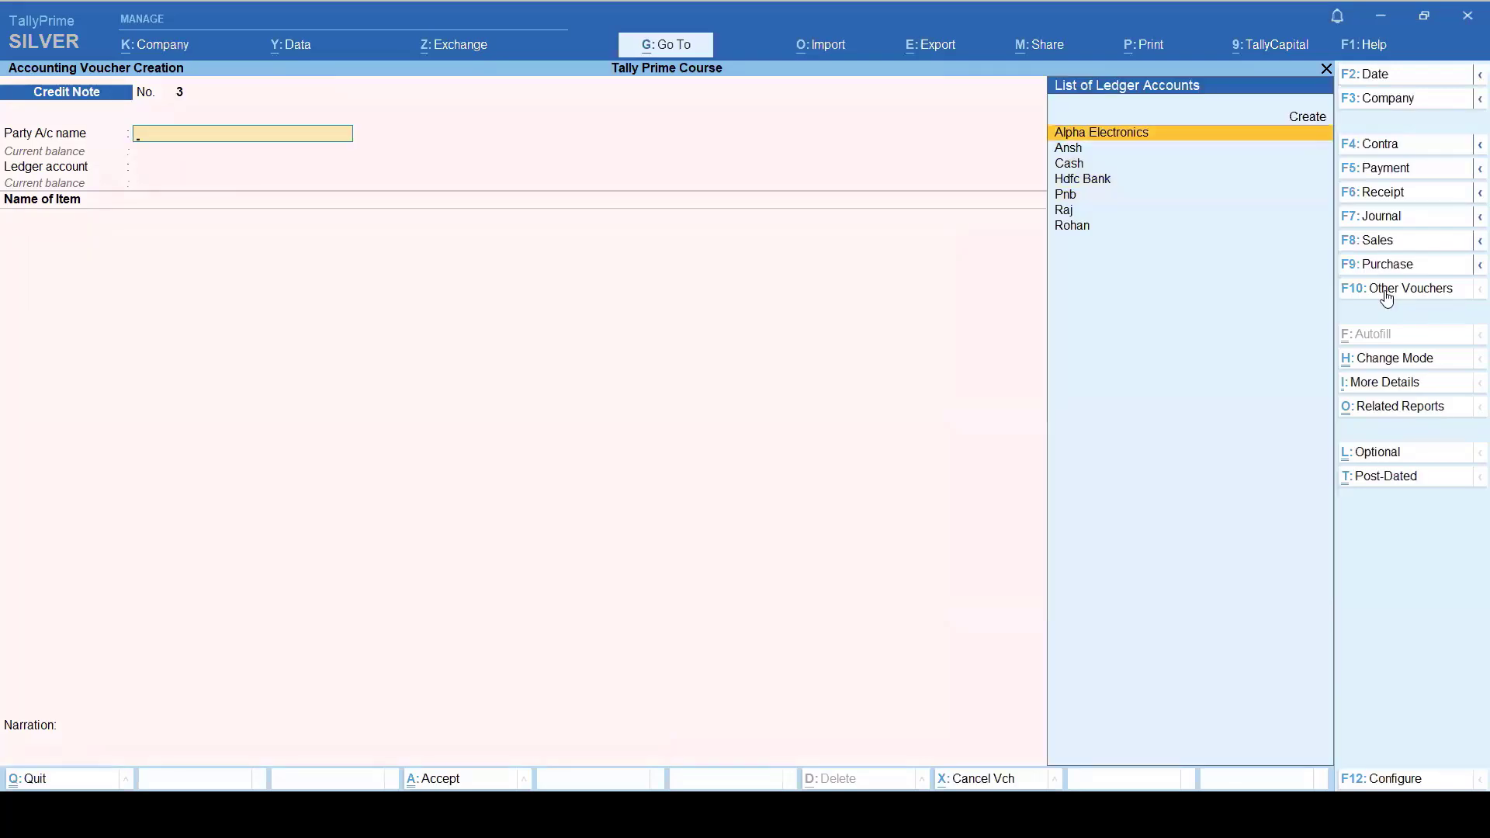
Step: Leave voucher creation and open the Stock Summary report
key(Escape)
key(Down)
key(Down)
key(Down)
key(Down)
key(Down)
key(Down)
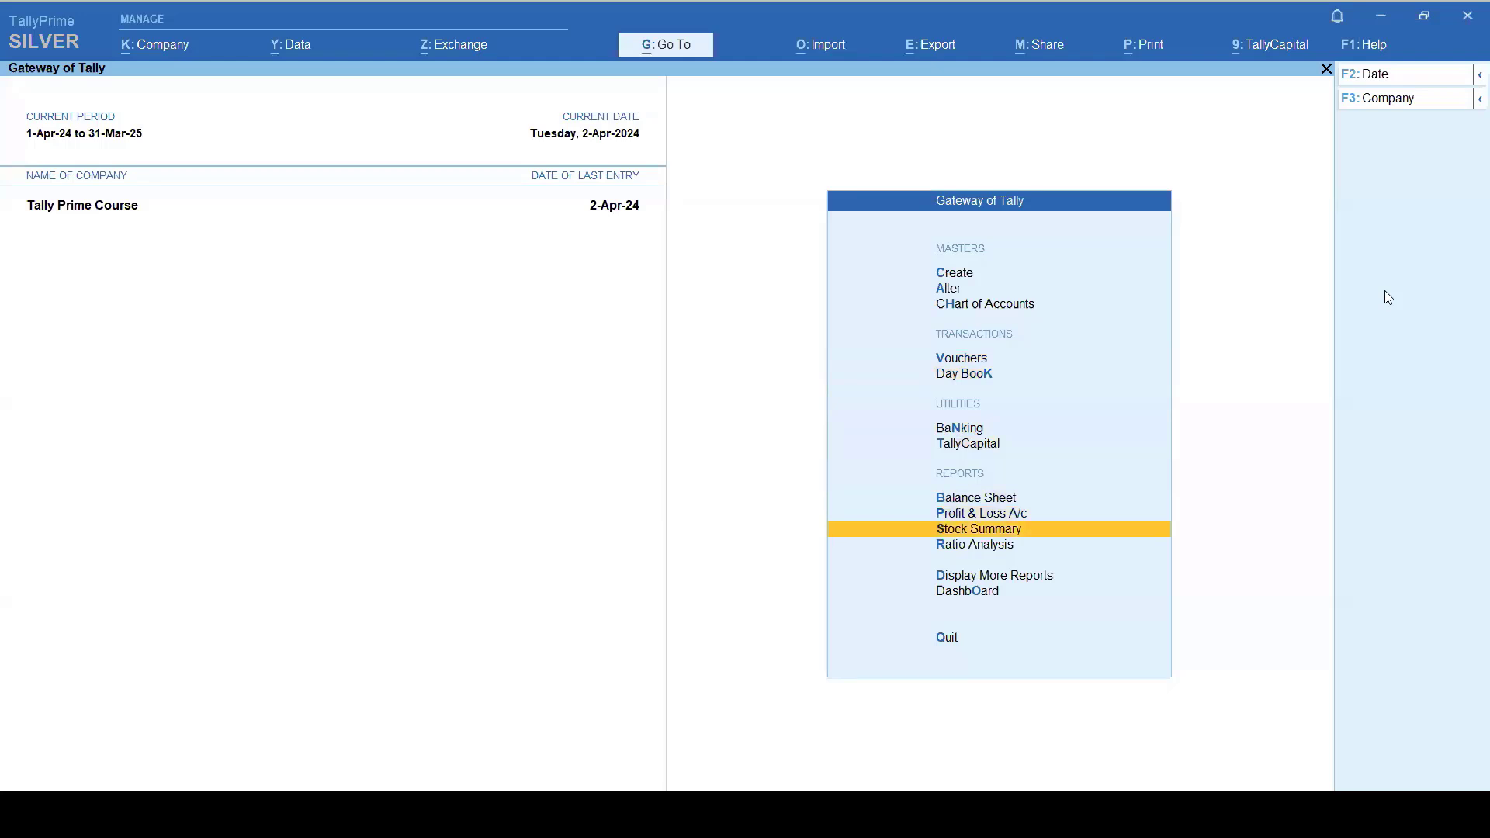
key(Return)
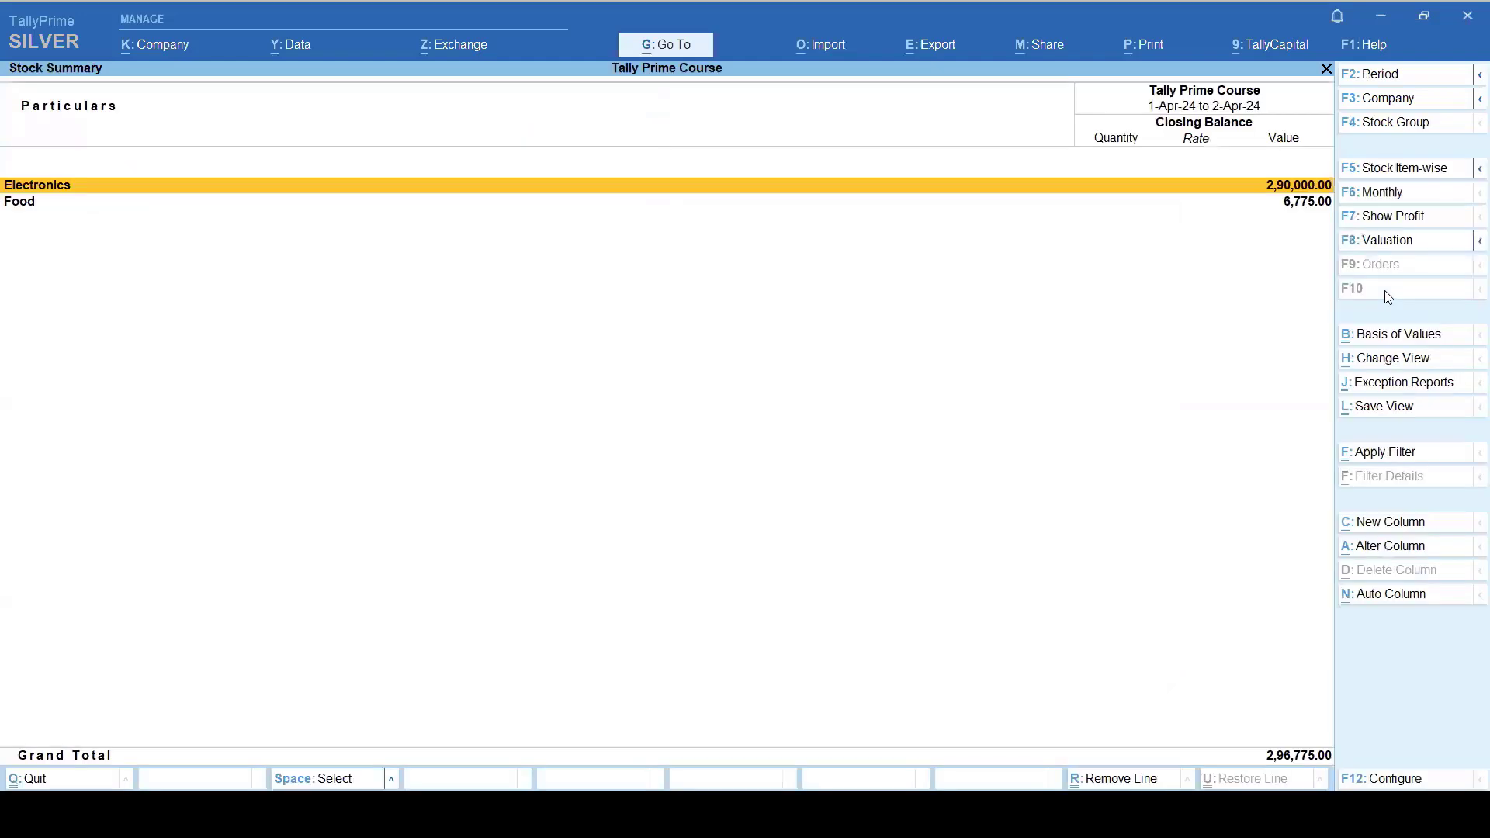
Step: Drill into the Electronics group and examine the April vouchers of 32'lg, returning to the group summary
key(Return)
key(Return)
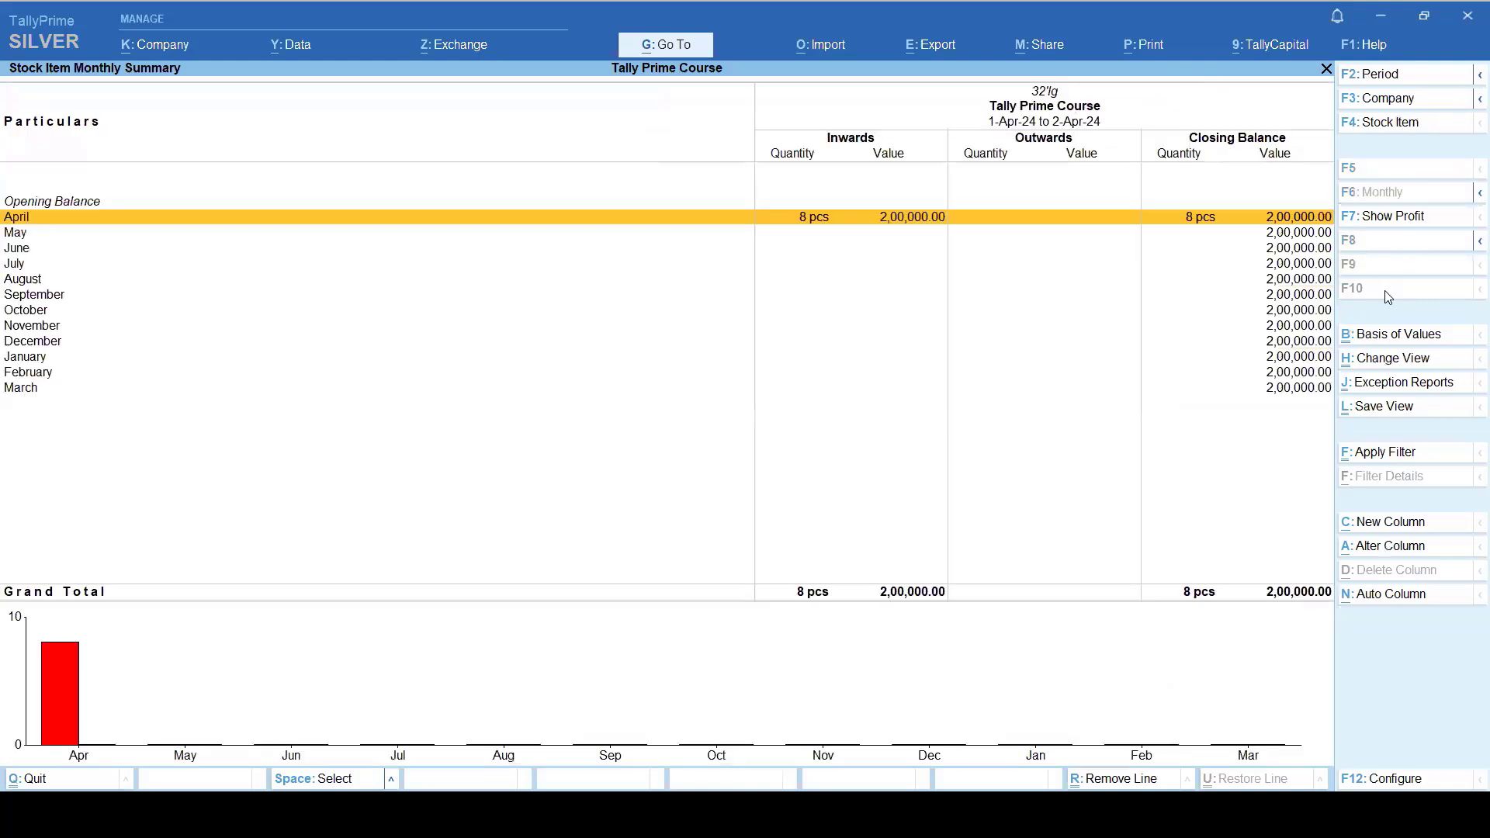
key(Return)
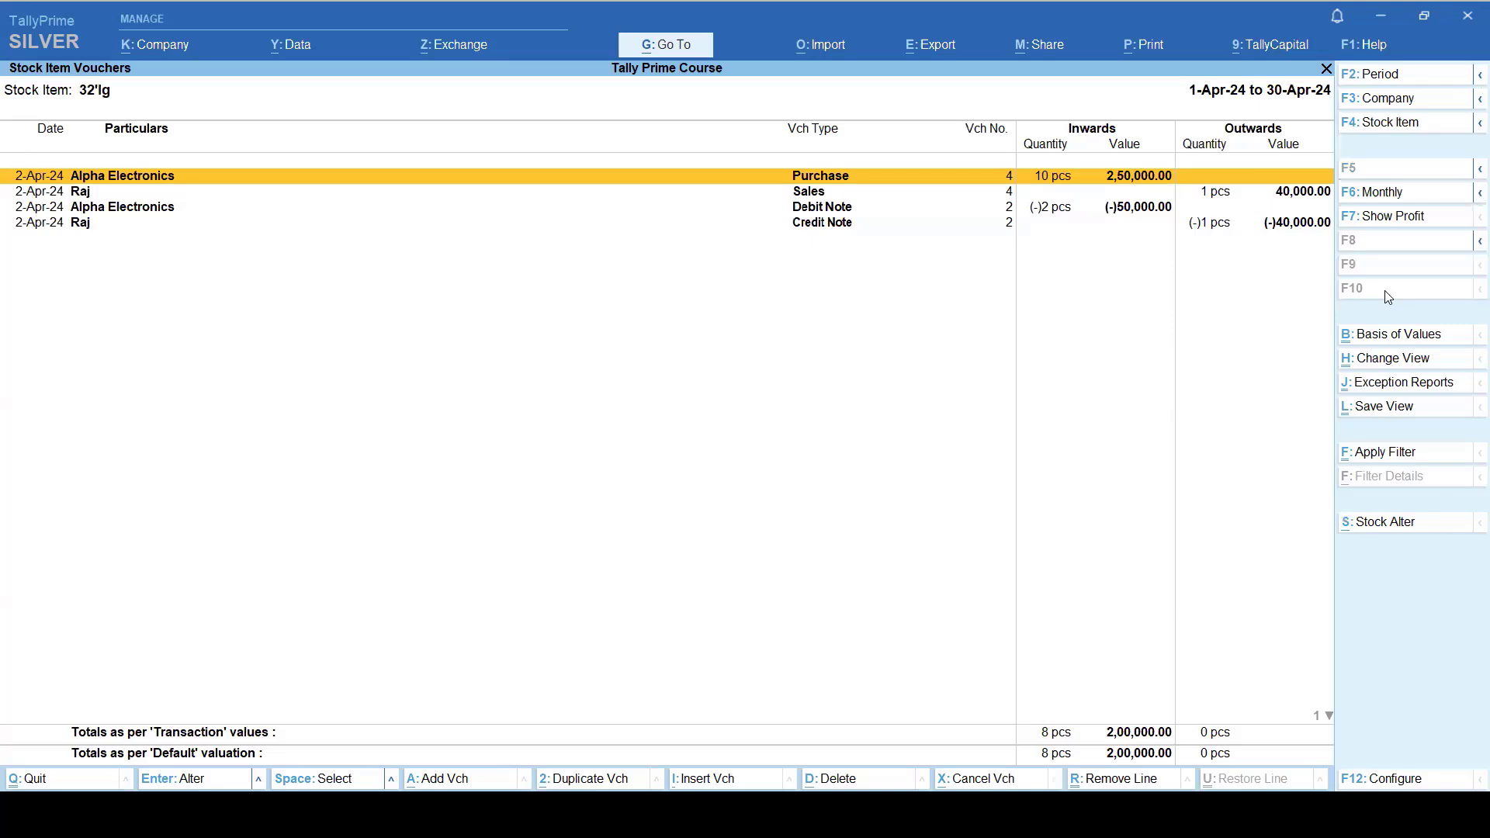
key(Escape)
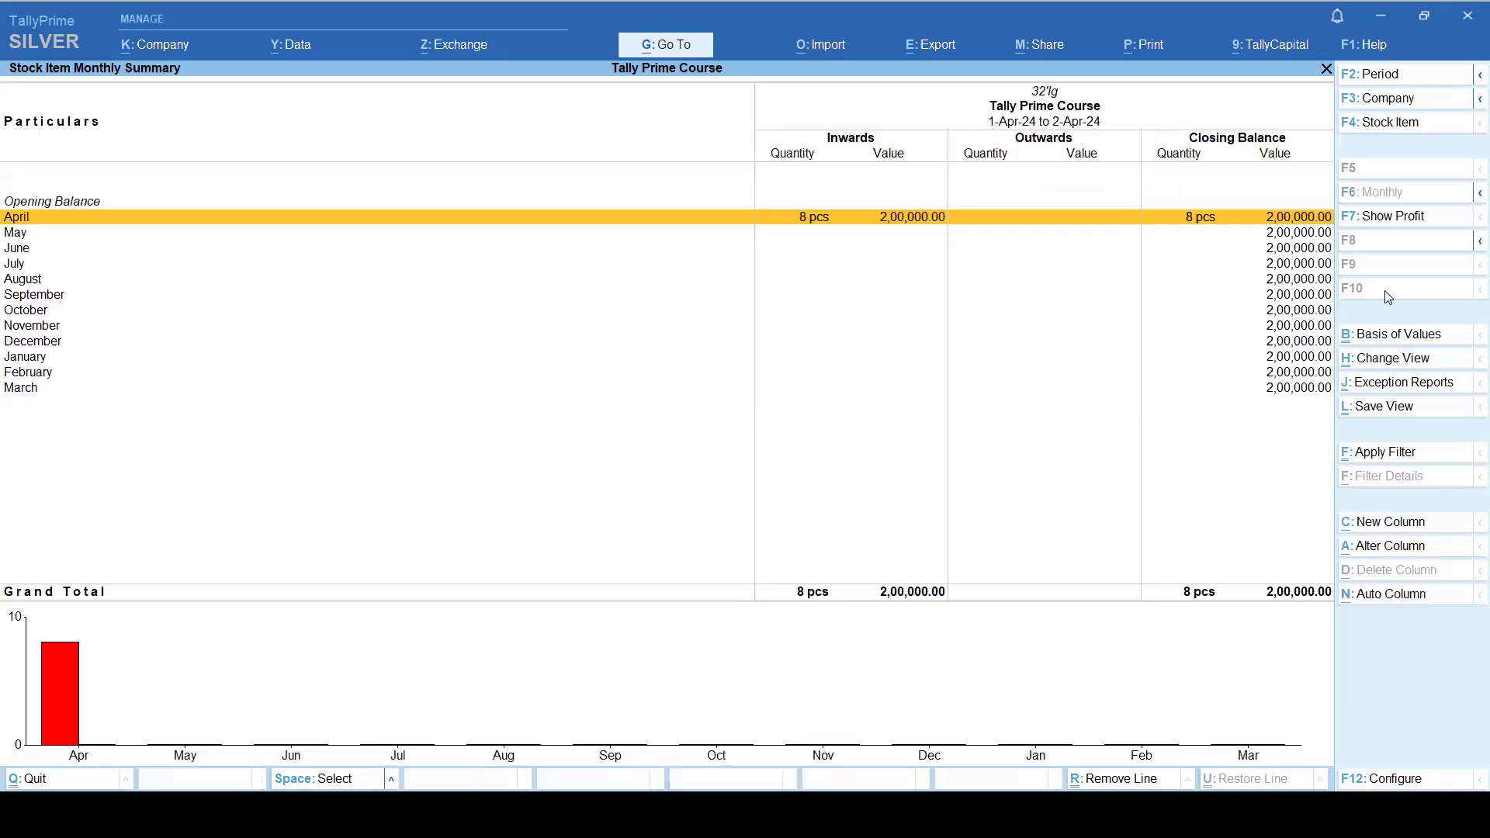
key(Escape)
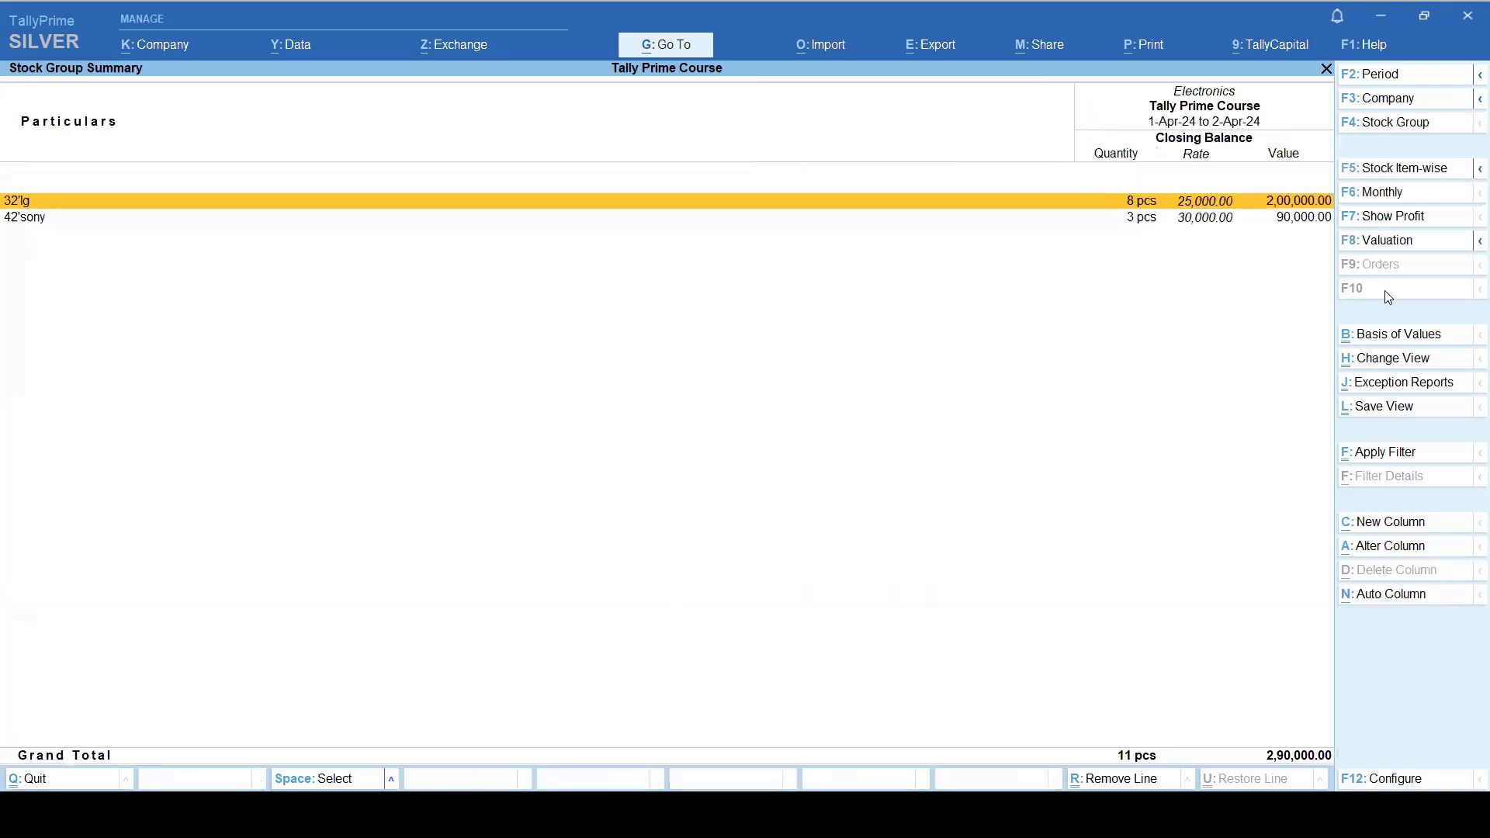
Step: Examine the April vouchers of 42'sony and close the stock reports
key(Down)
key(Return)
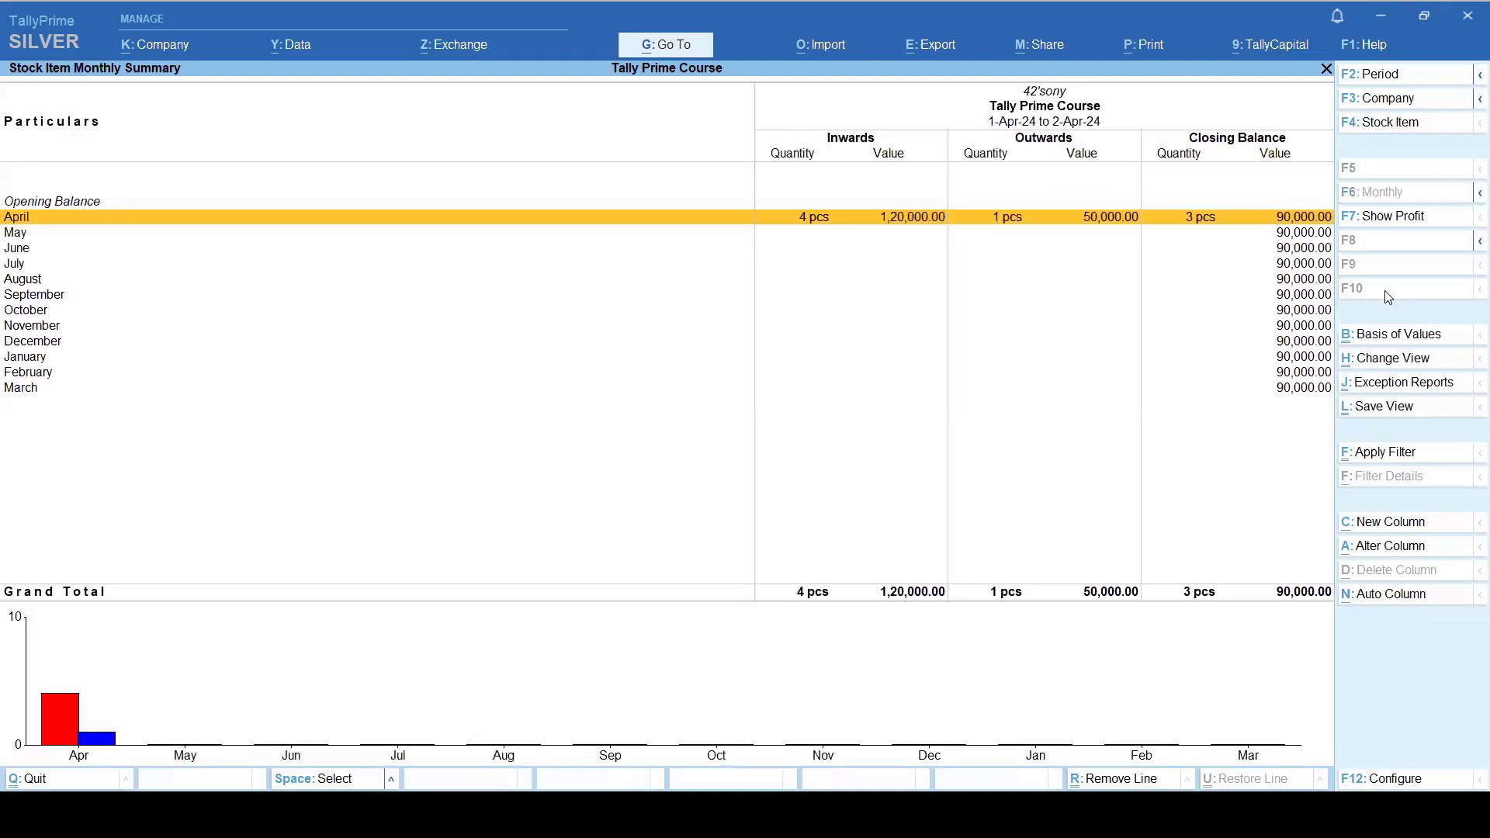
key(Return)
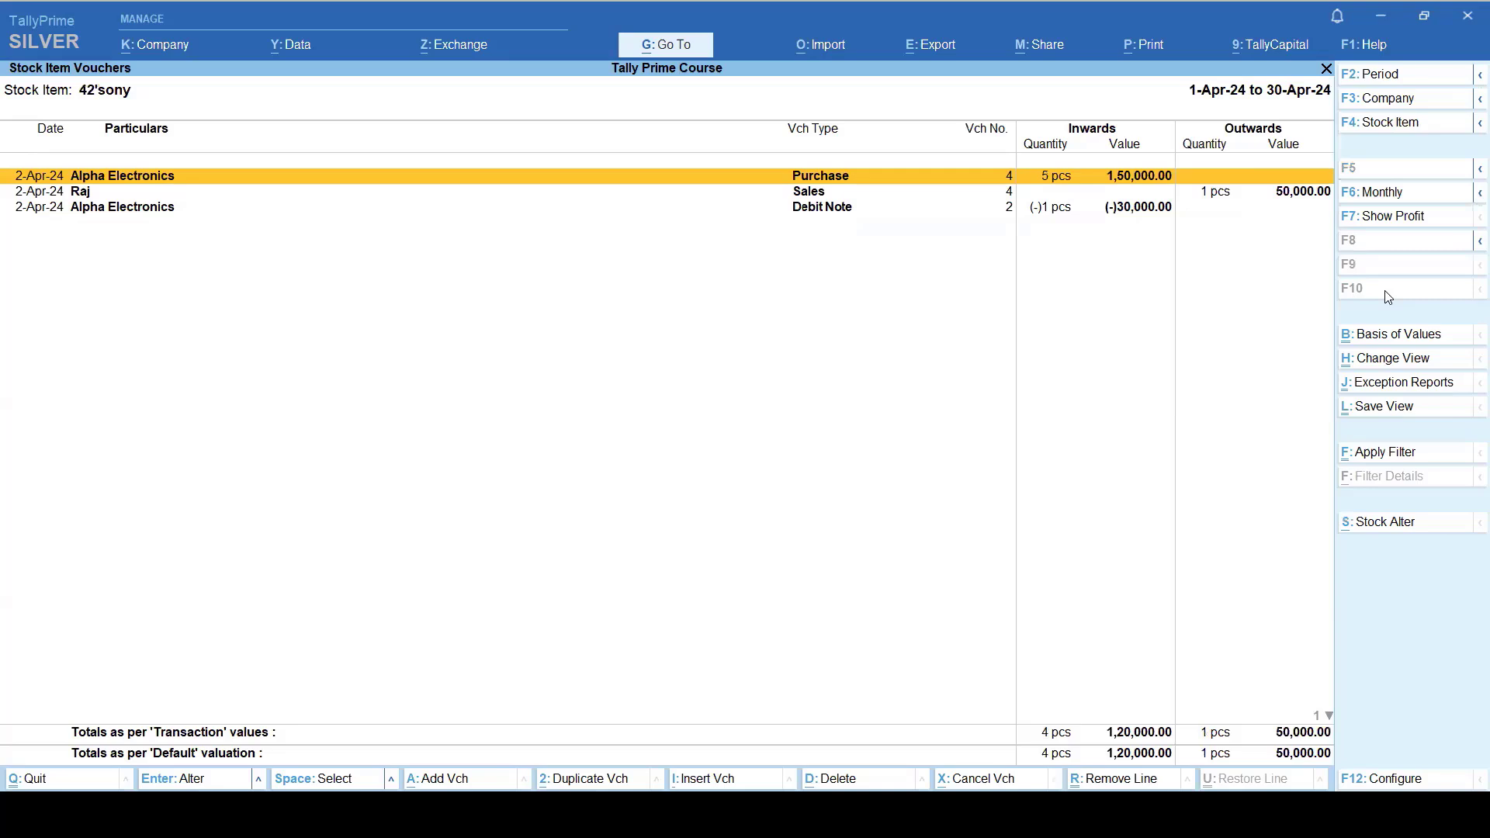
key(Escape)
key(Escape)
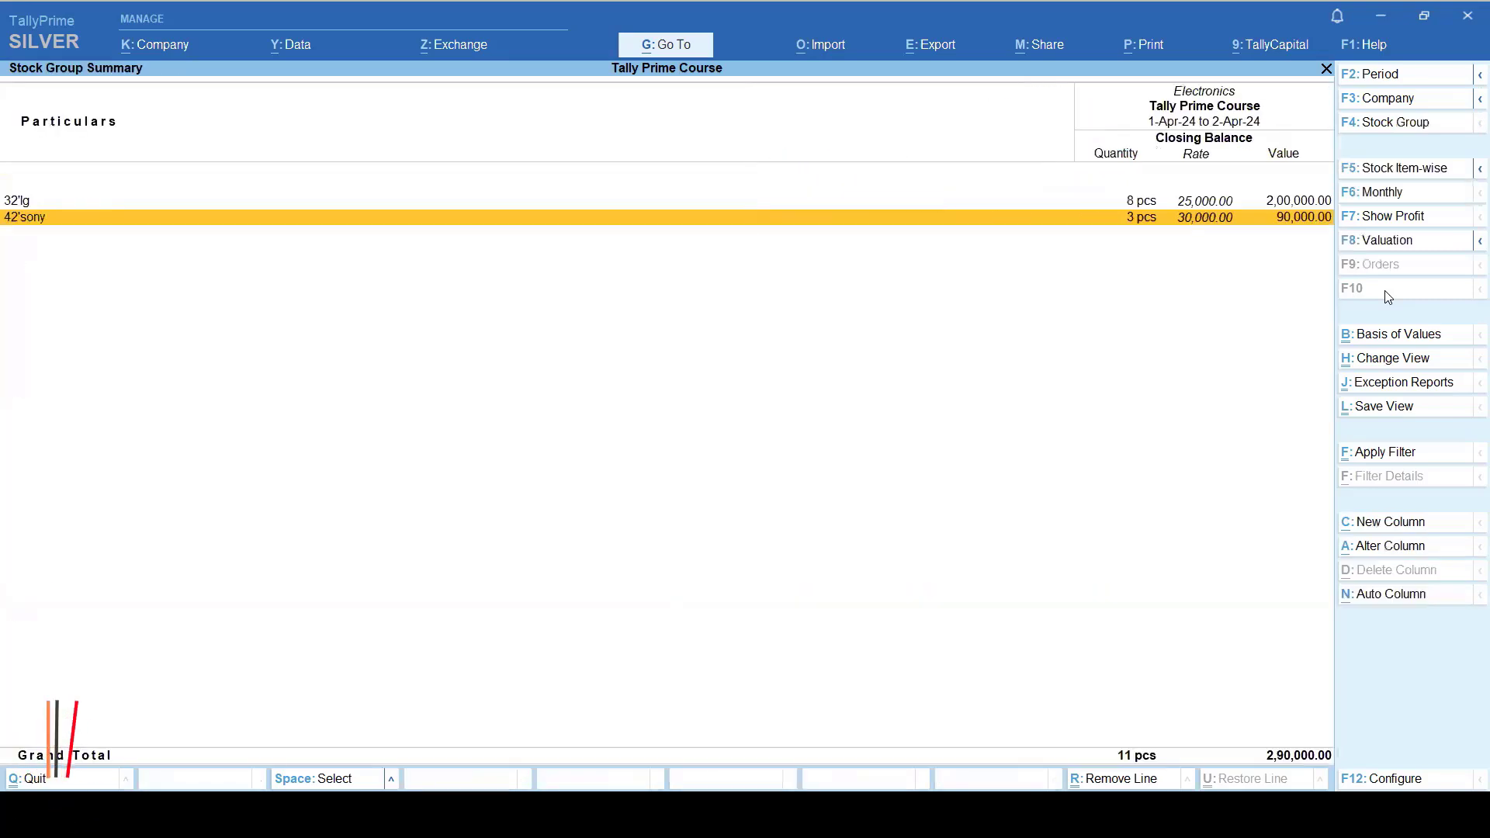
key(Escape)
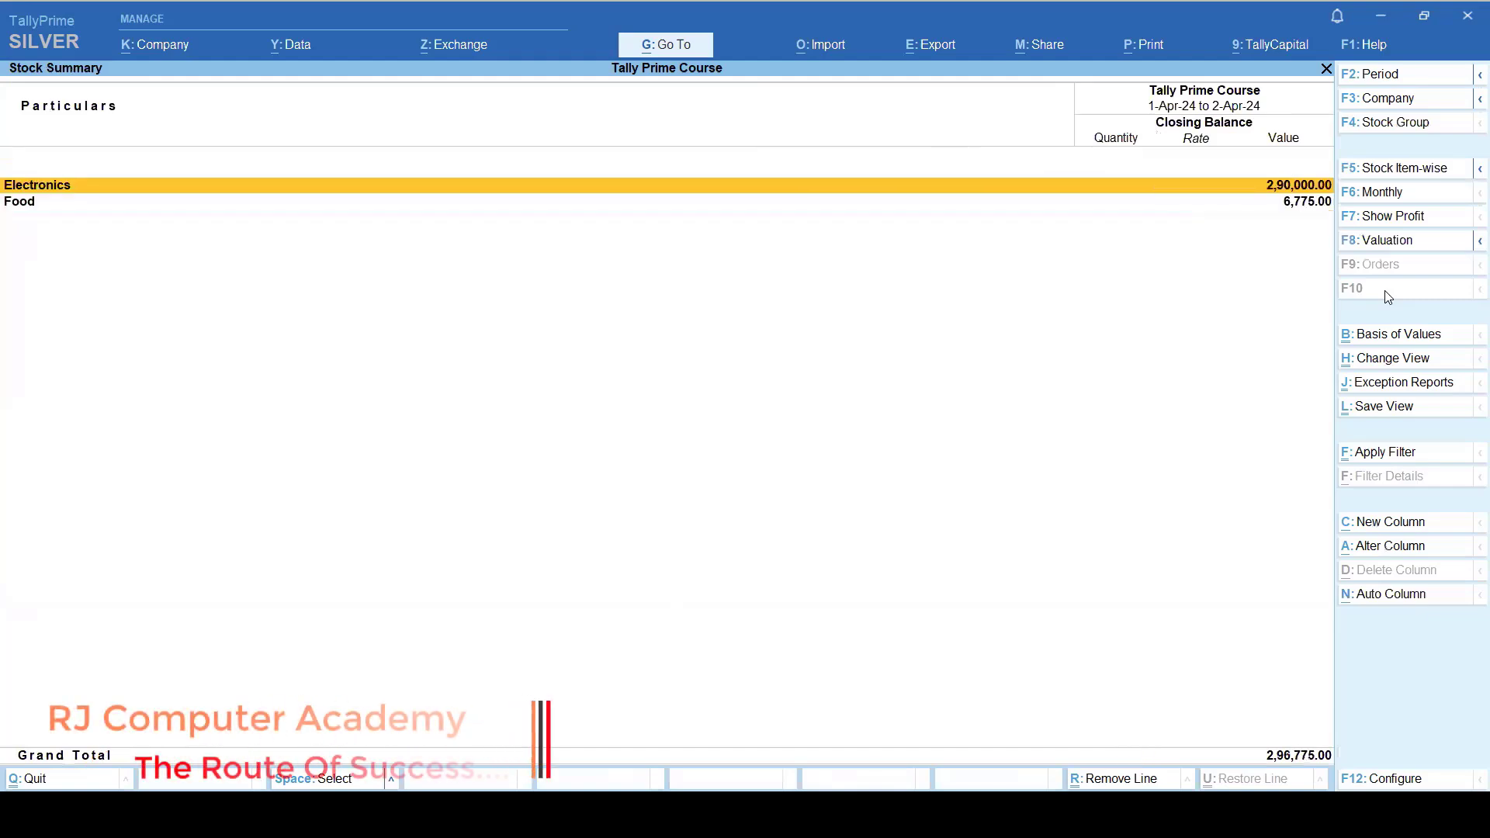
key(Escape)
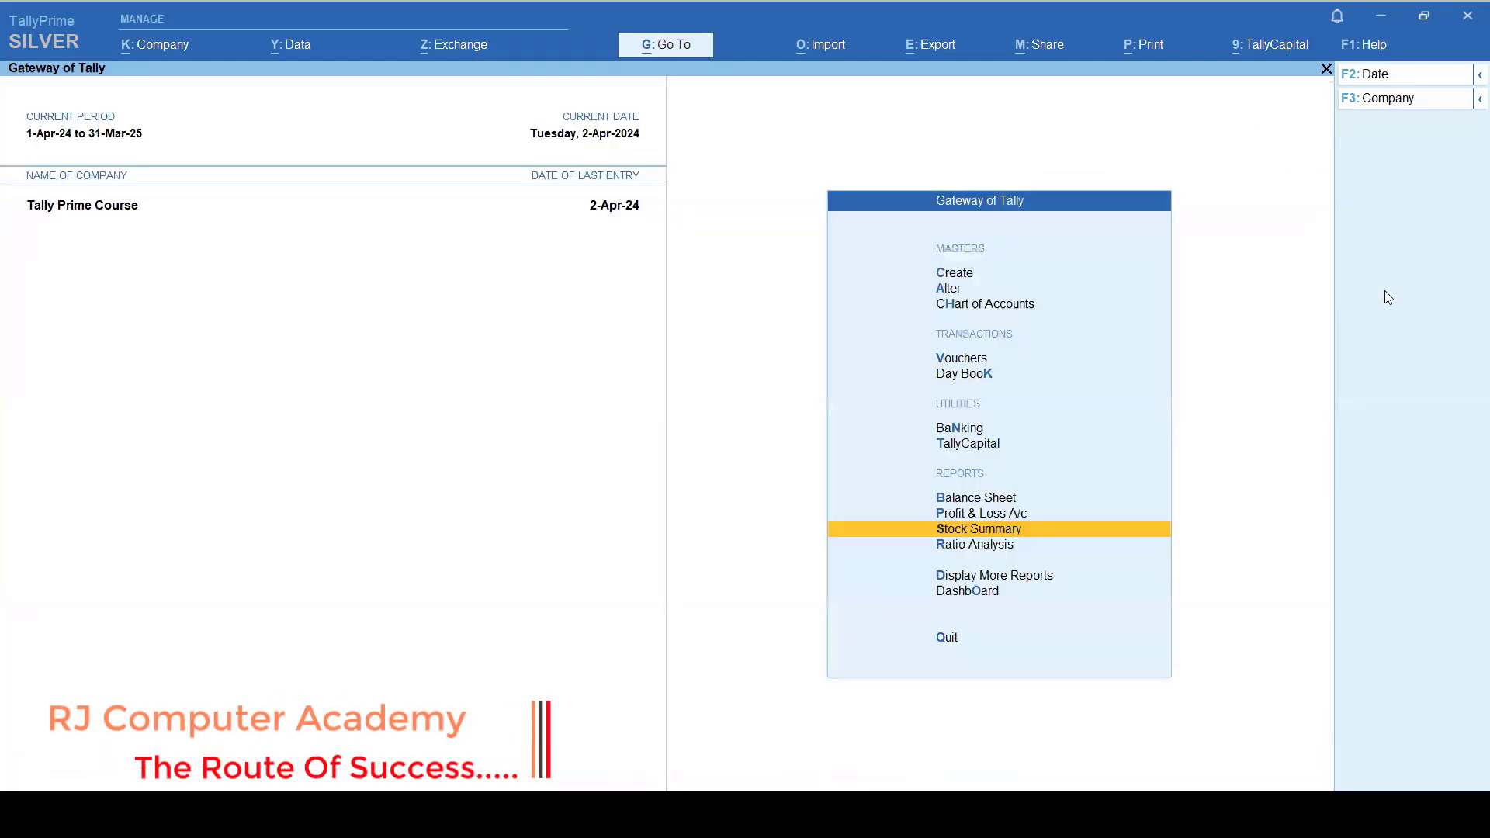
Step: Open the list of additional reports under Display More Reports
key(Down)
key(Down)
key(Down)
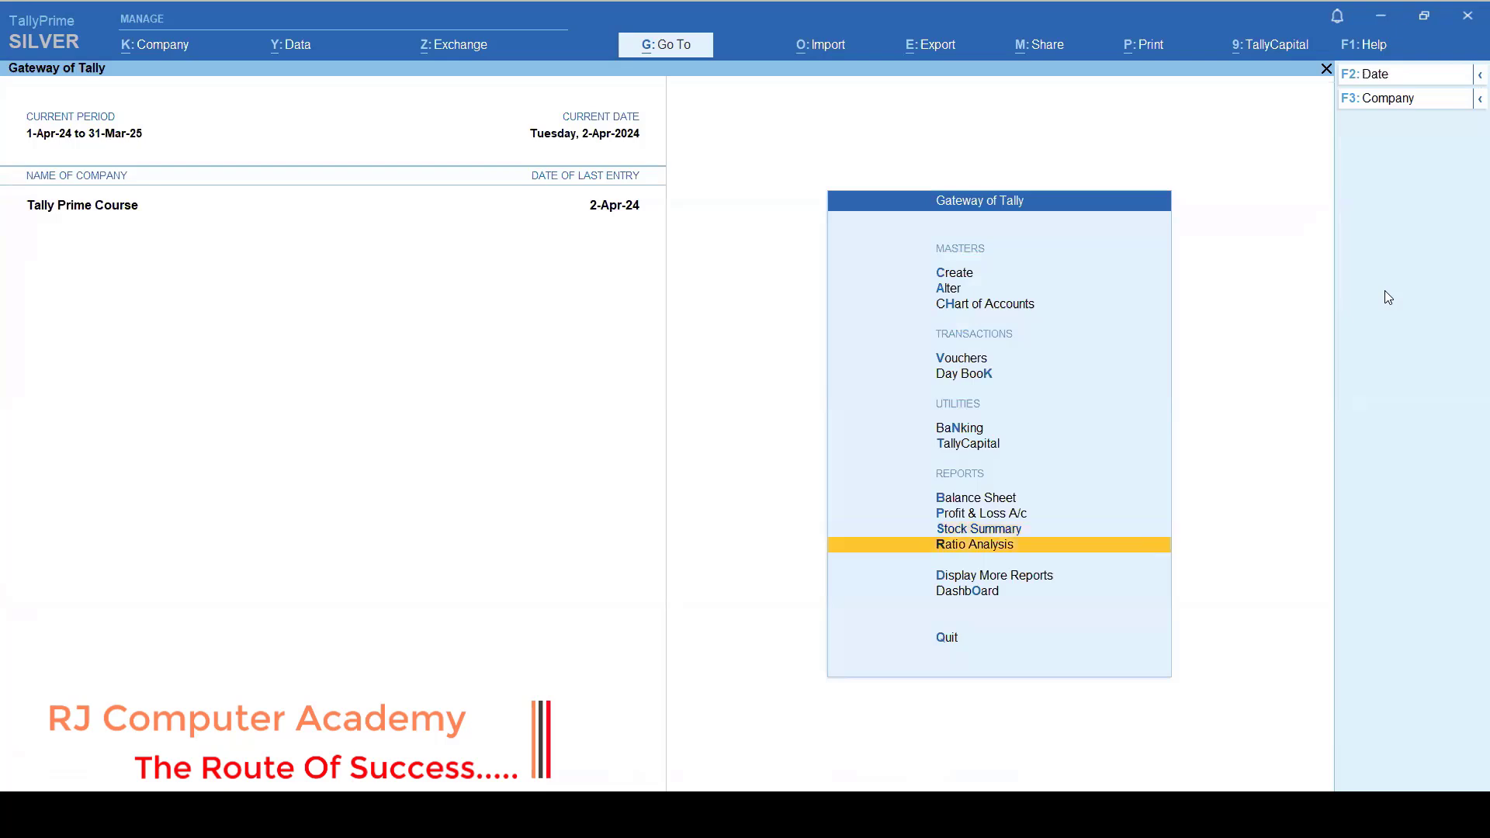
key(Up)
key(Return)
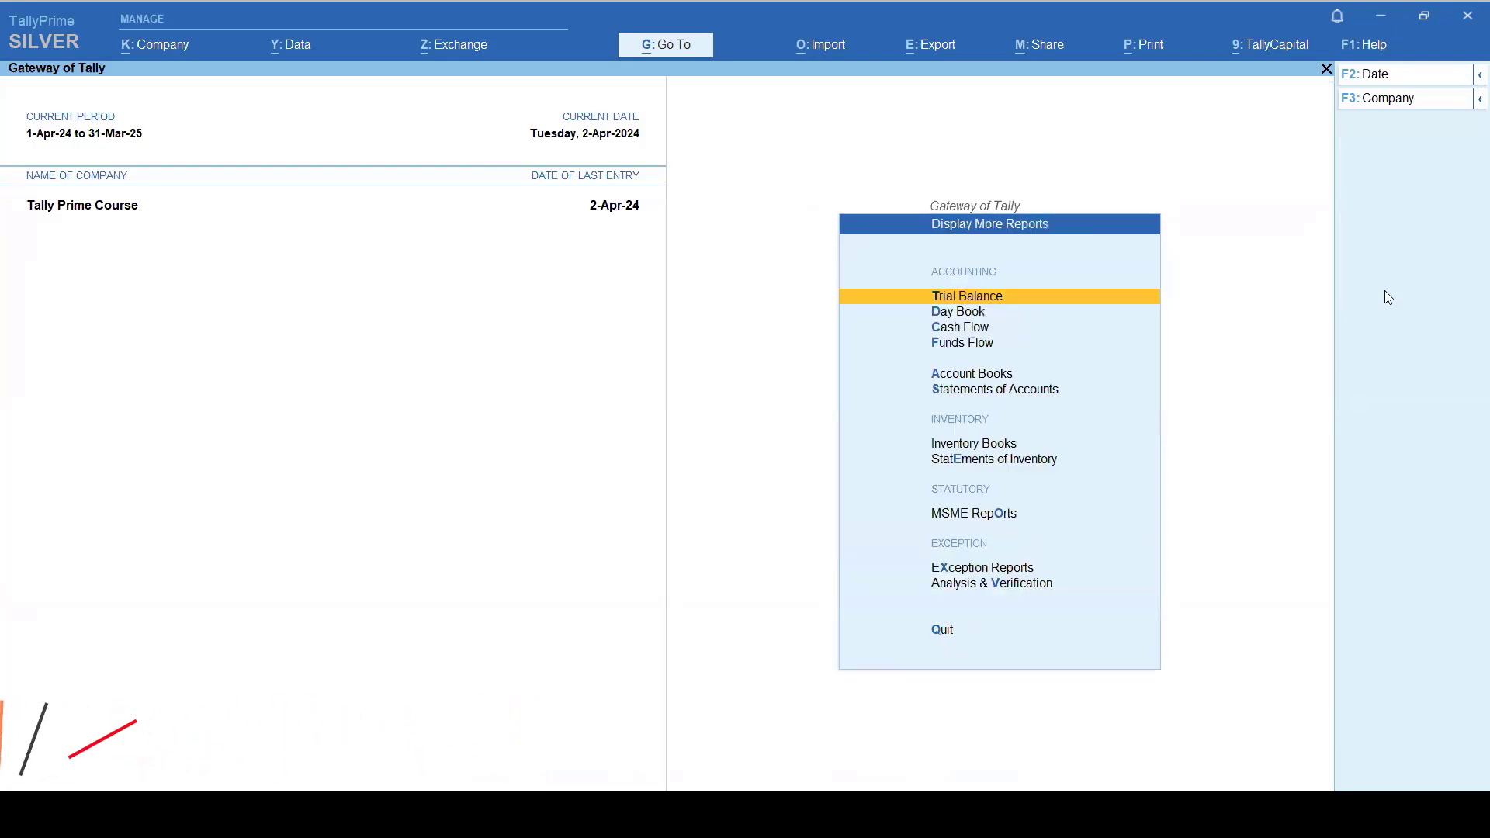
Step: Open the Godowns summary from the Inventory Books
key(Down)
key(Down)
key(Down)
key(Down)
key(Down)
key(Down)
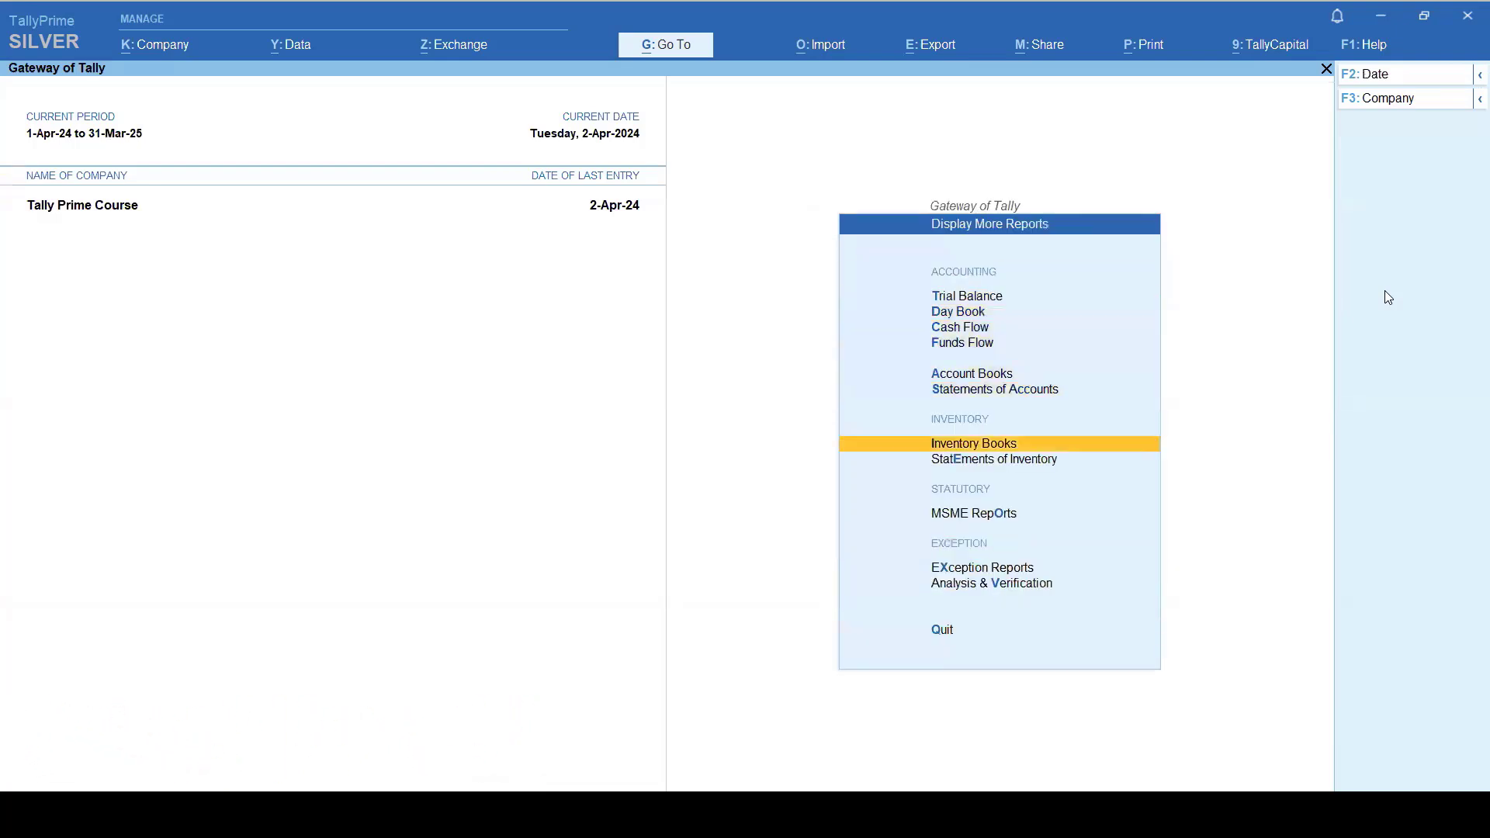
key(Return)
key(Down)
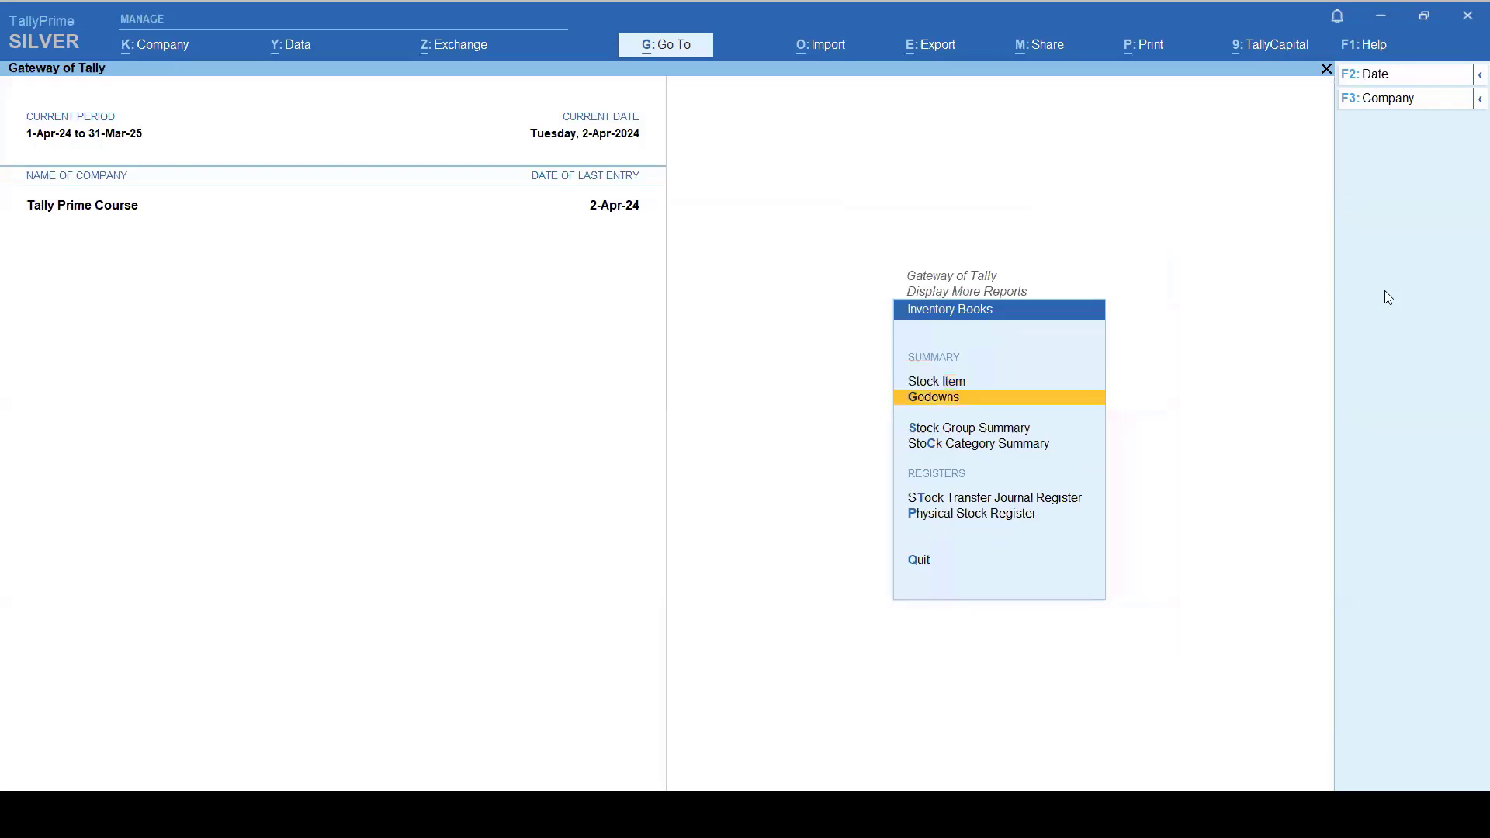
key(Return)
Step: Examine the monthly stock of 32'lg in the Gt Road godown and return to the additional reports list
key(Down)
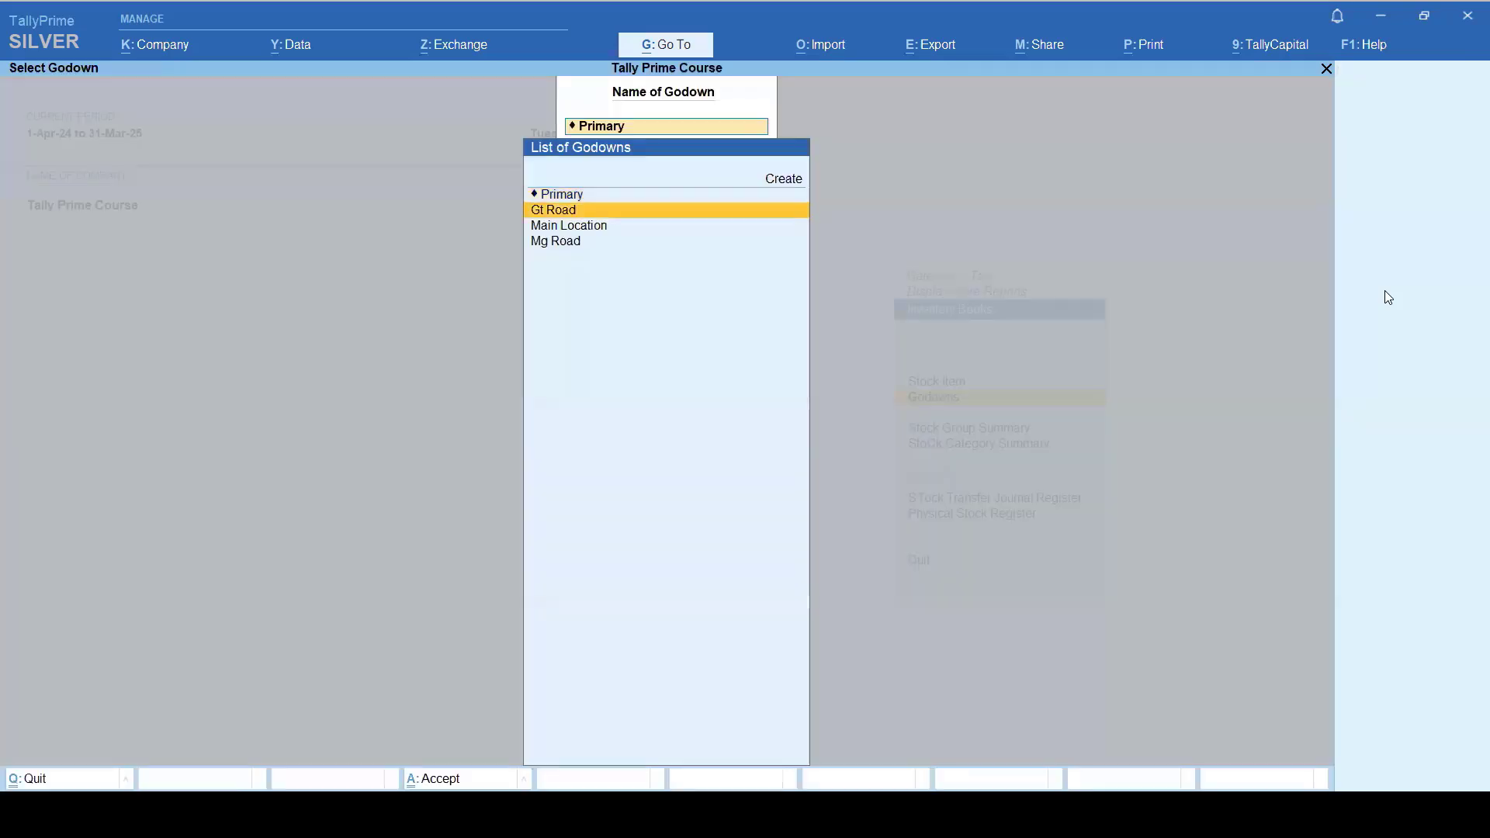
key(Return)
key(Return)
key(Return)
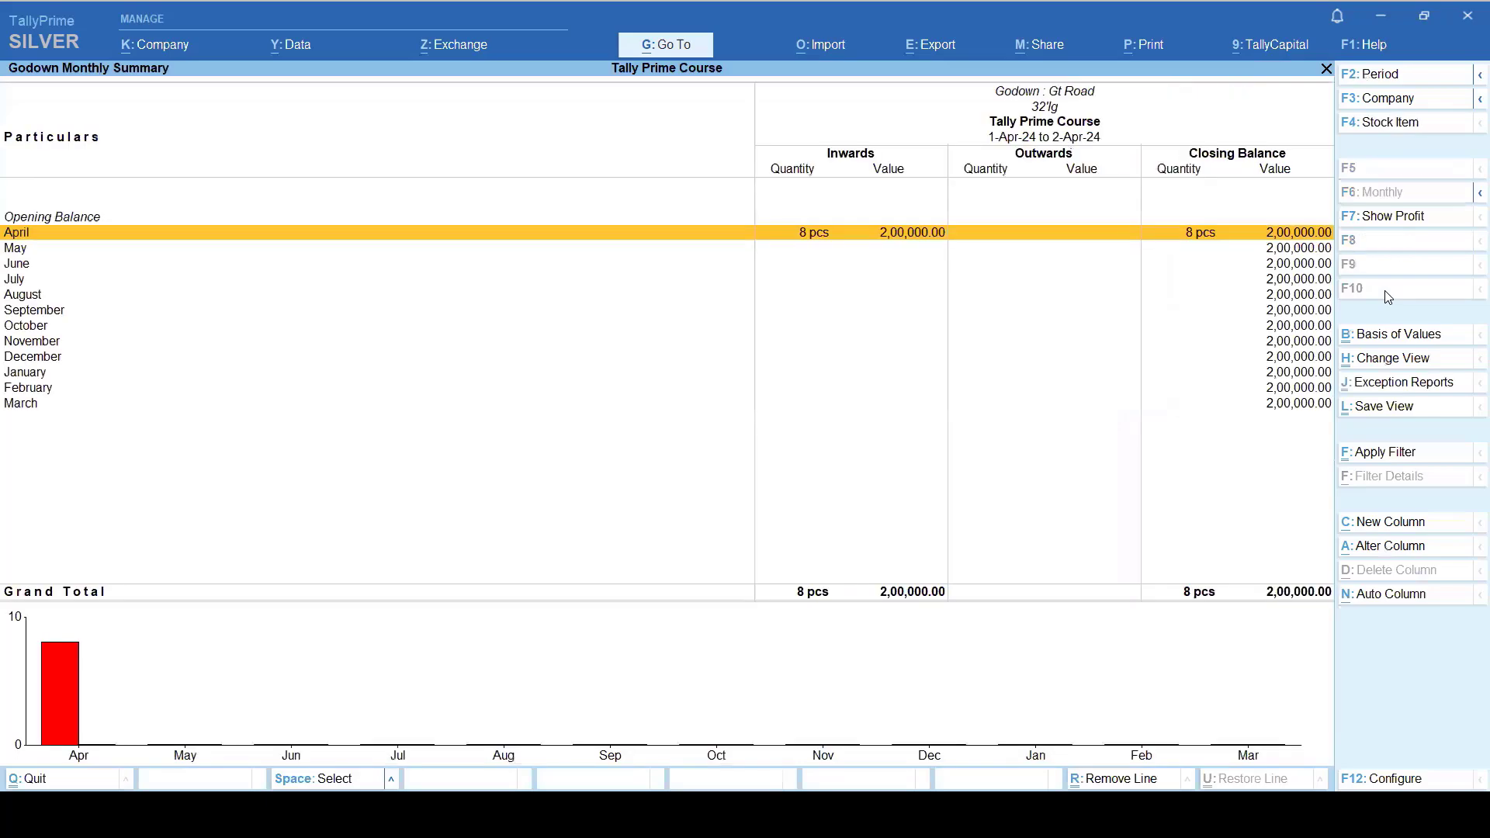
key(Escape)
key(Escape)
key(Escape)
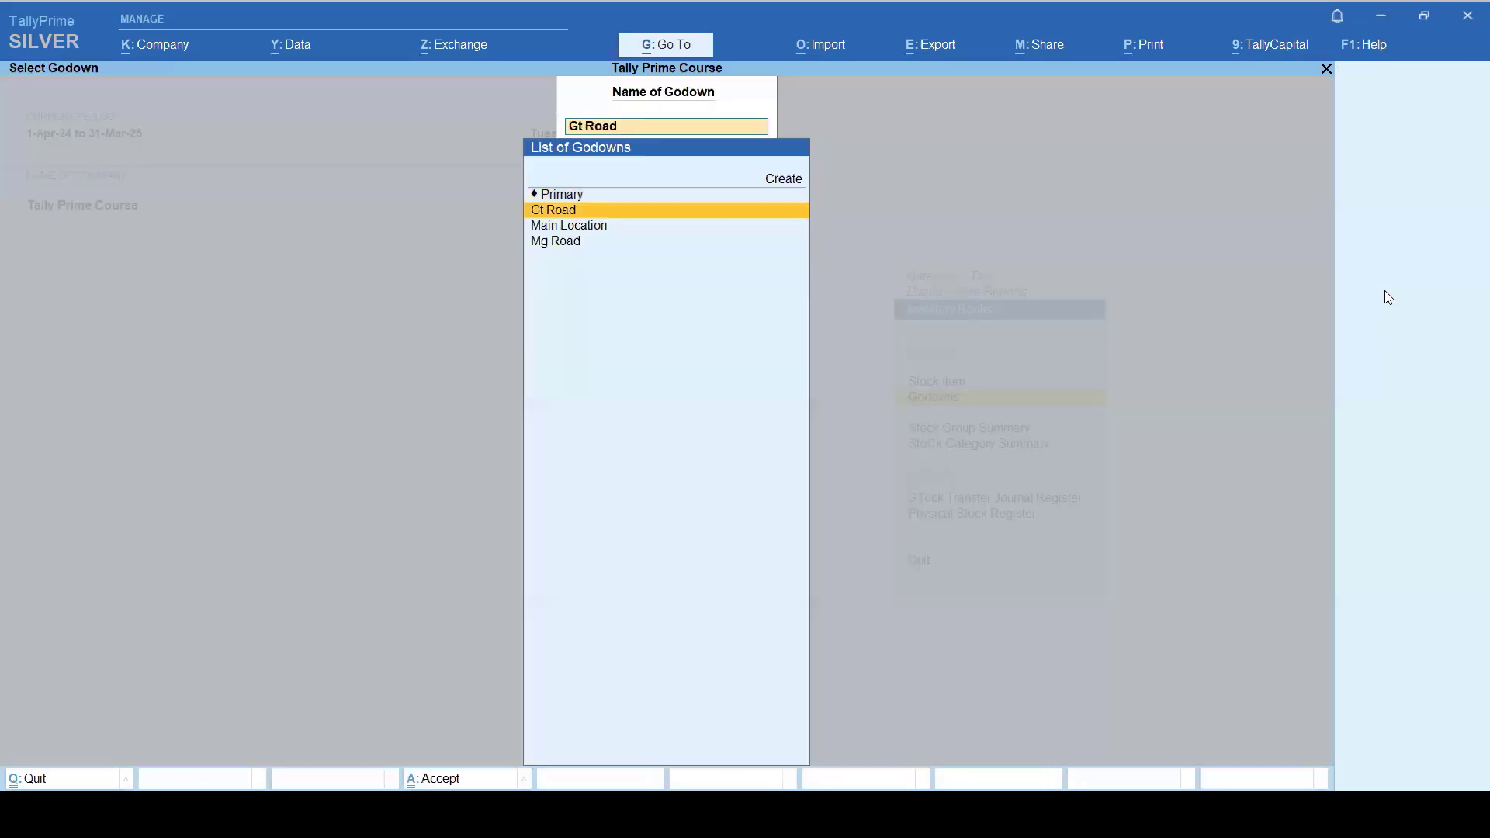
key(Escape)
key(Escape)
key(Escape)
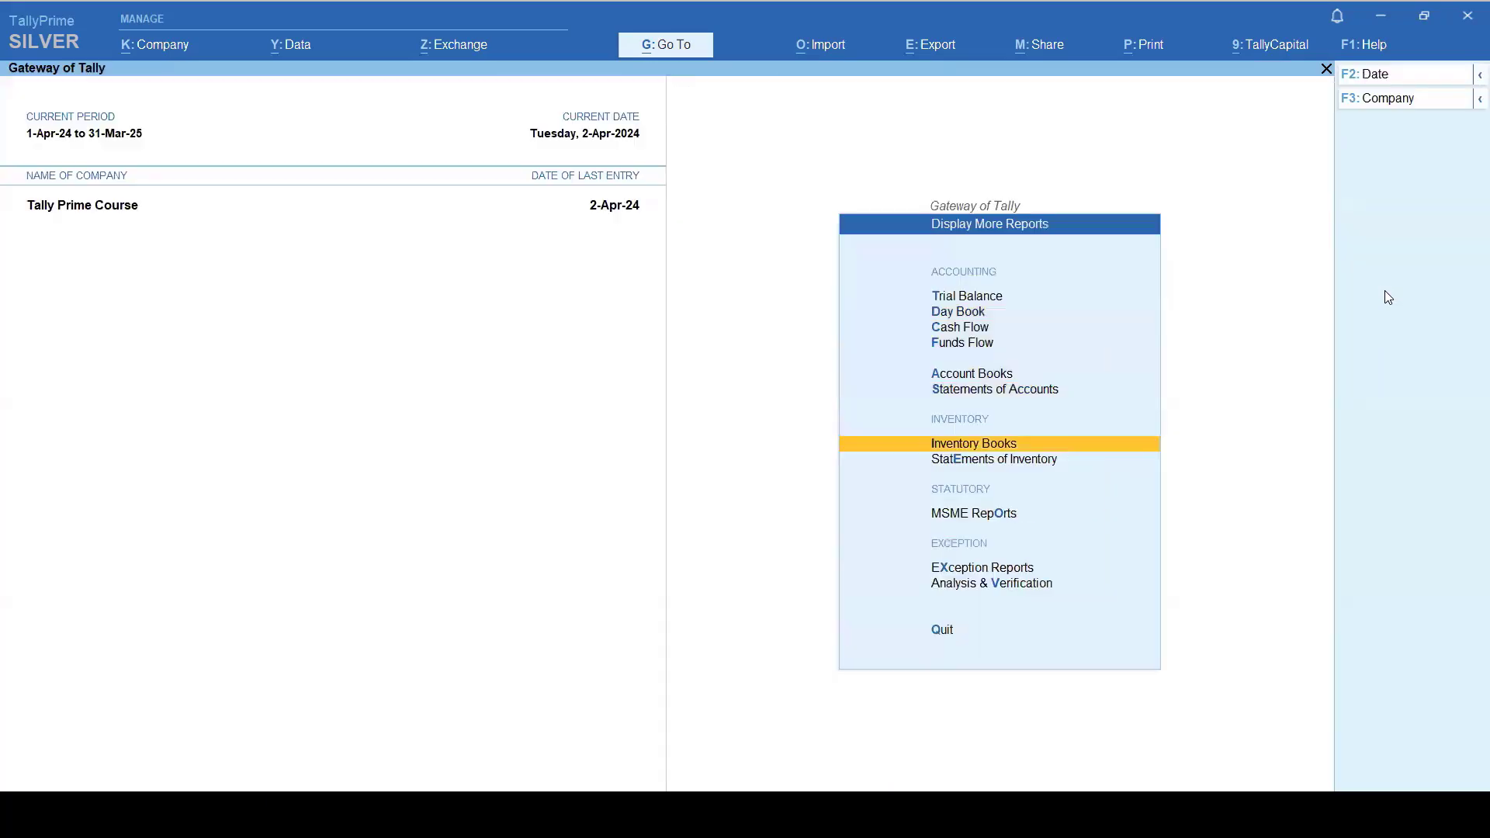